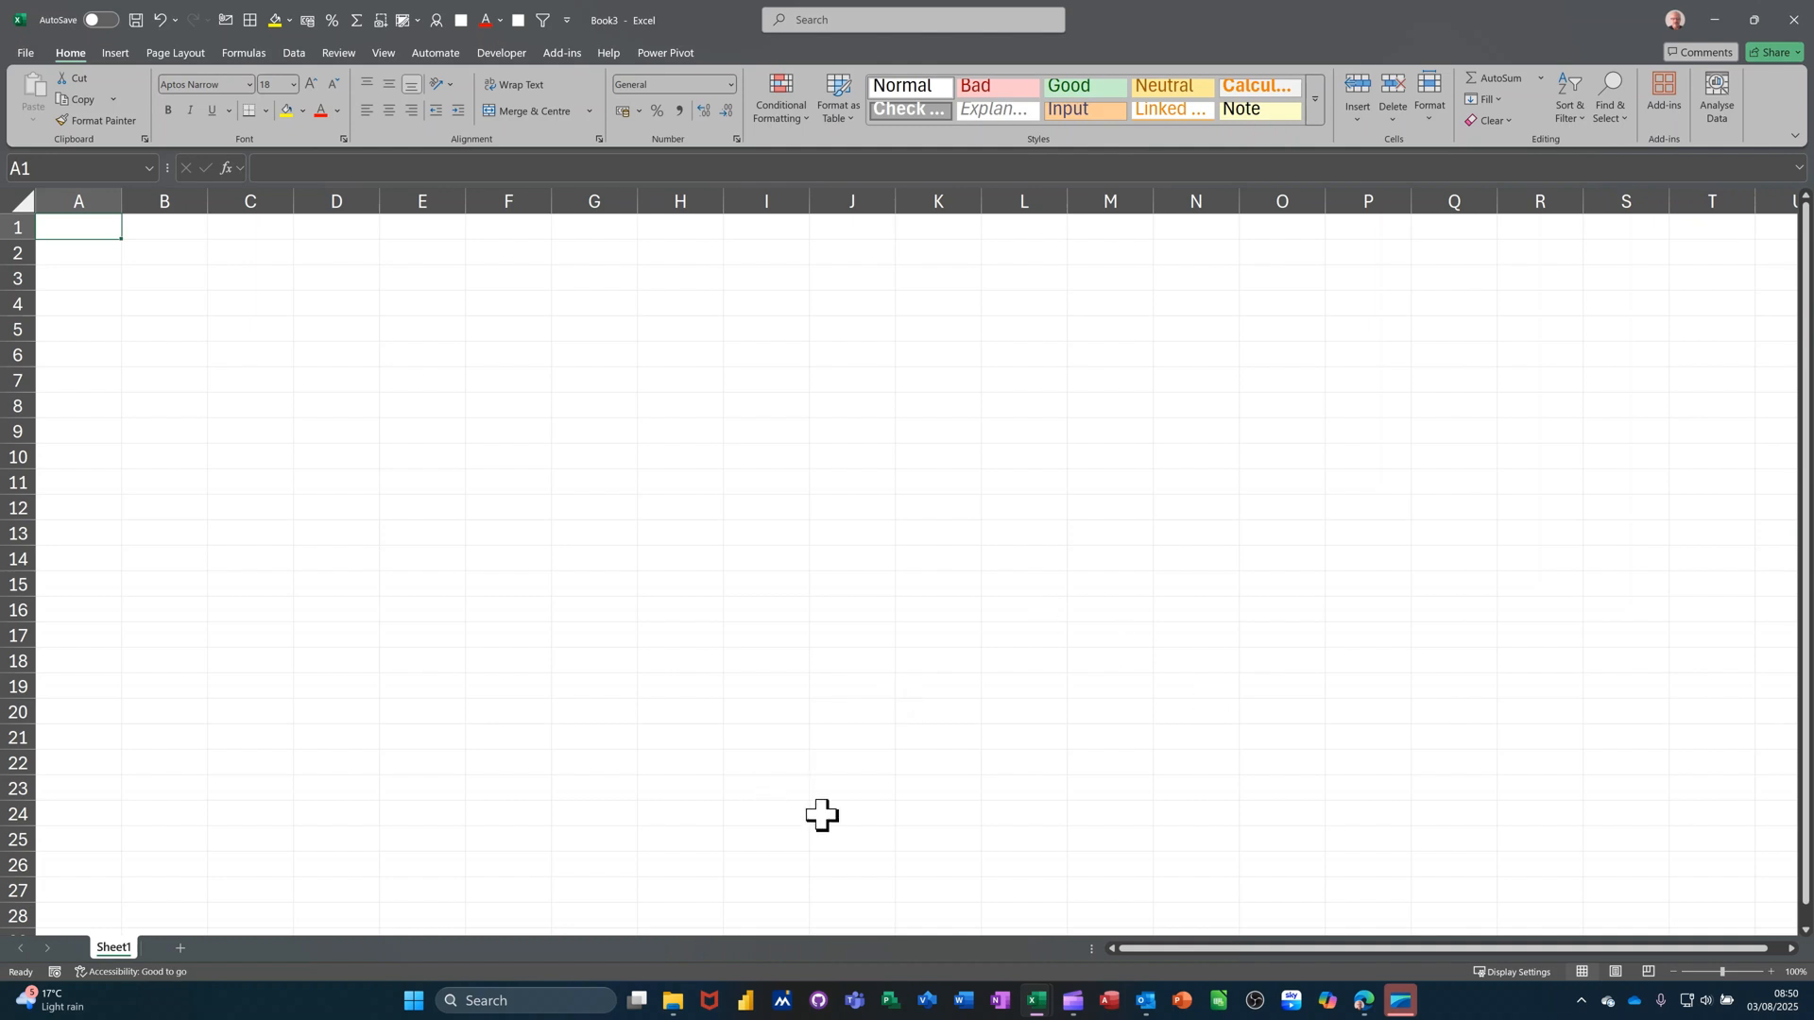
# Step: Add three new worksheets to the workbook after Sheet1
pyautogui.click(179, 948)
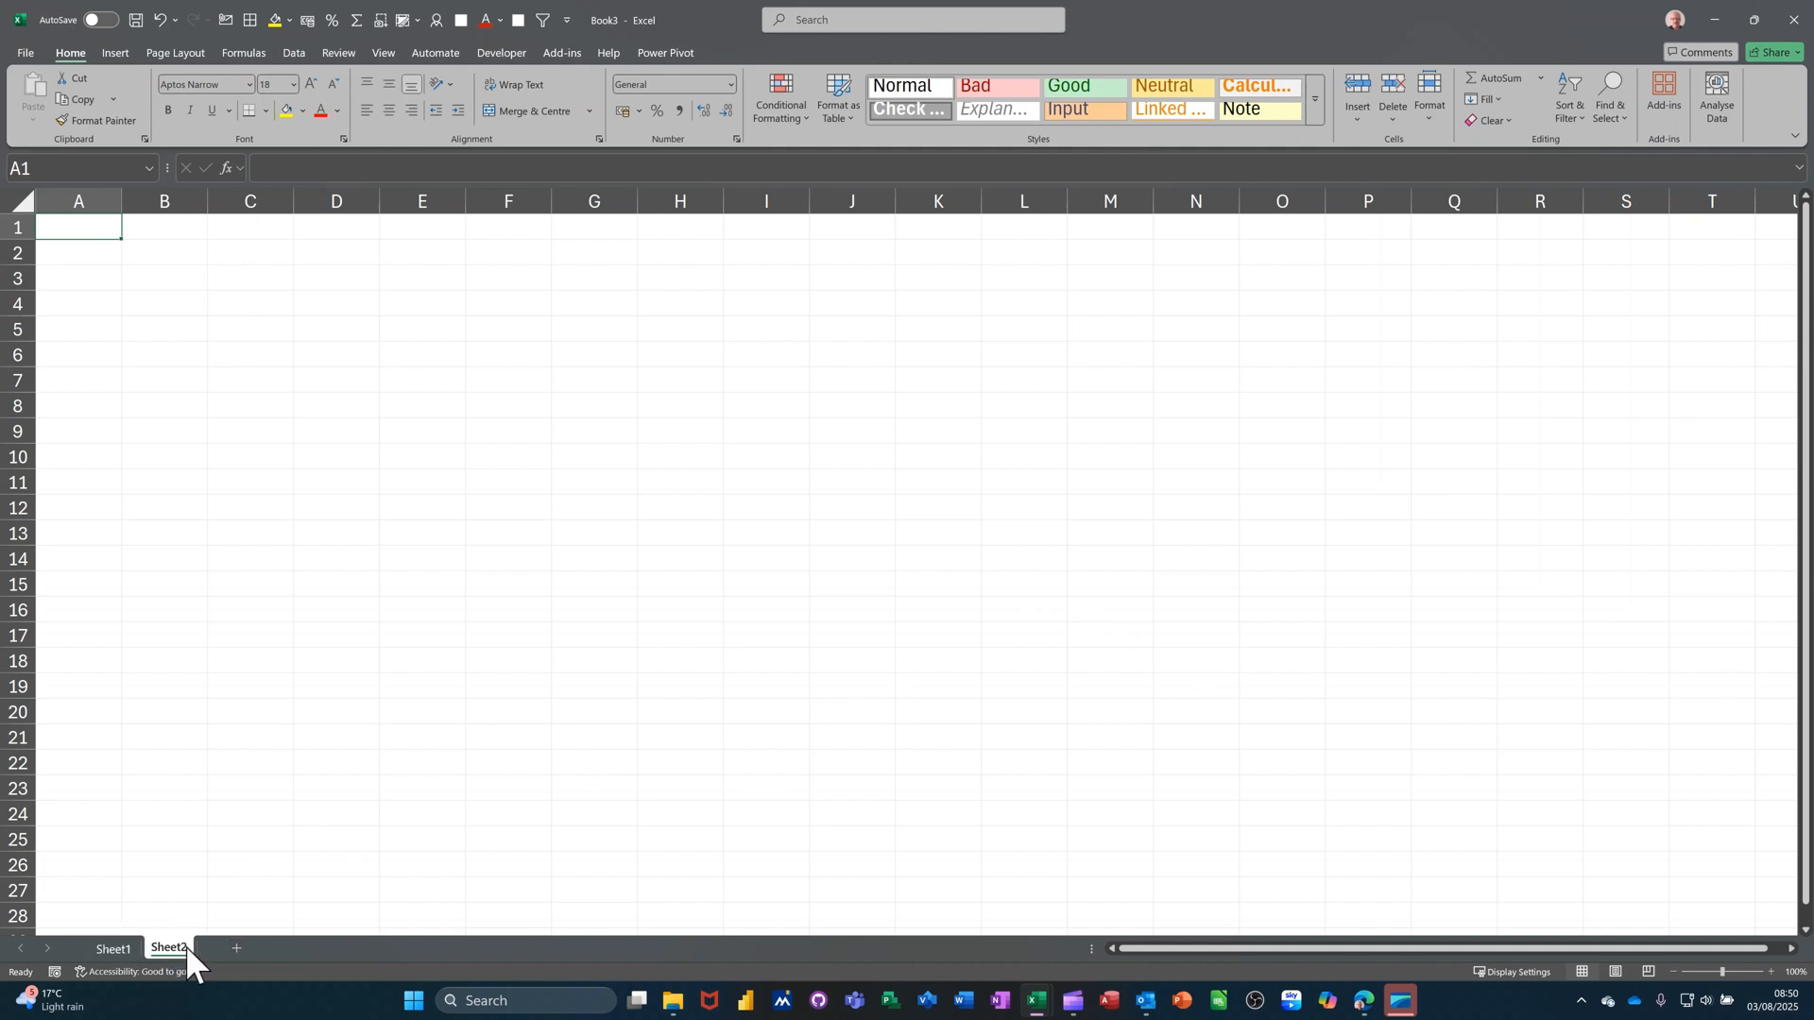
pyautogui.click(237, 947)
pyautogui.click(295, 949)
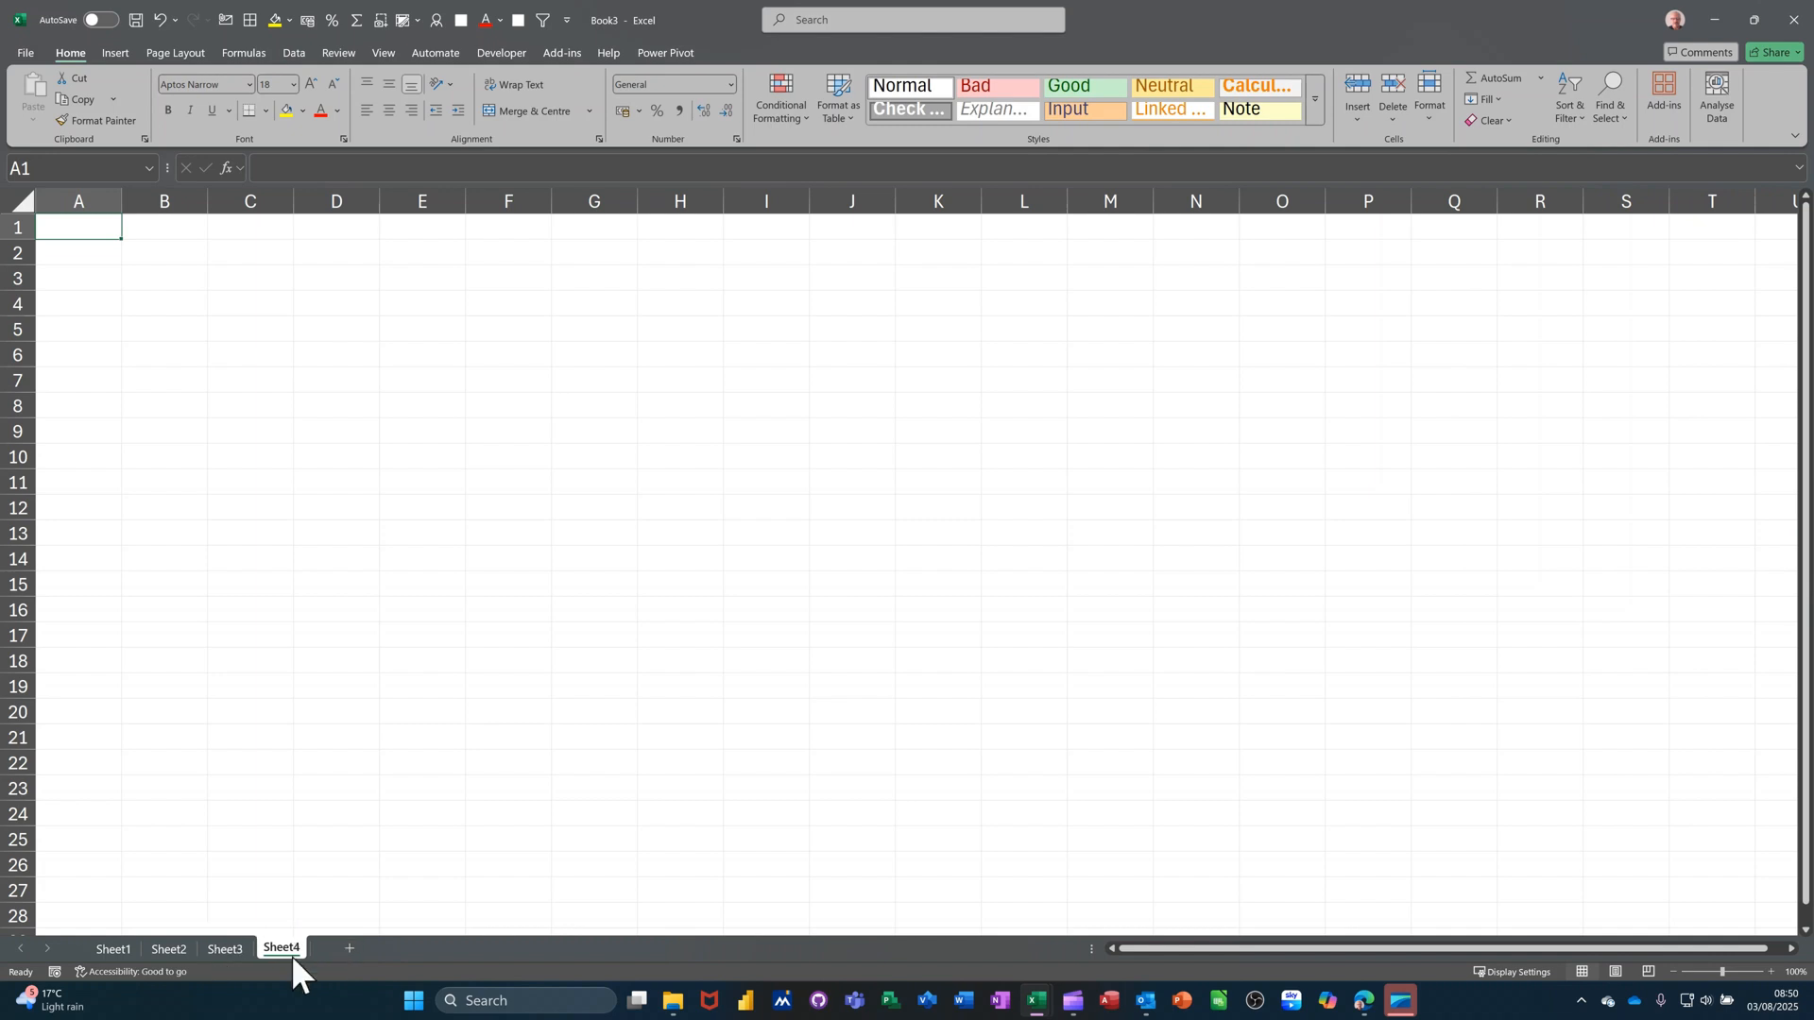
# Step: Rename the four worksheets in order as Jan, Feb, Mar and Total
pyautogui.doubleClick(125, 949)
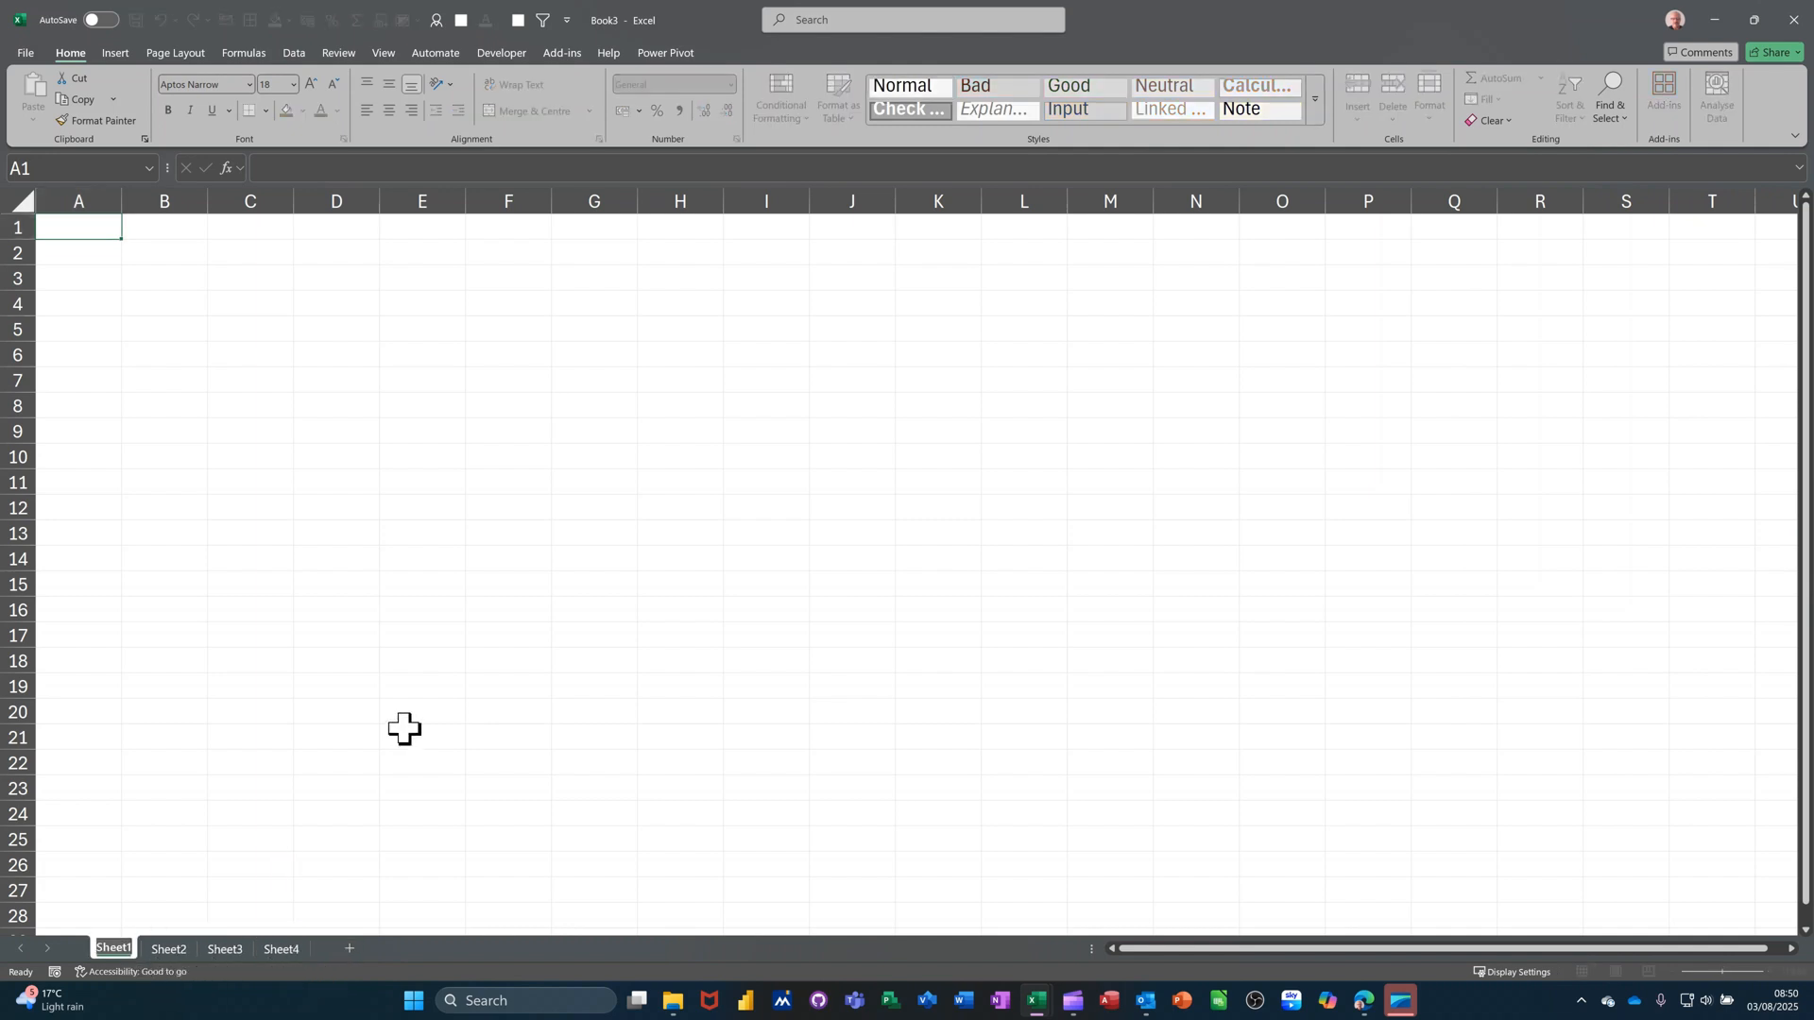
pyautogui.write('Jan')
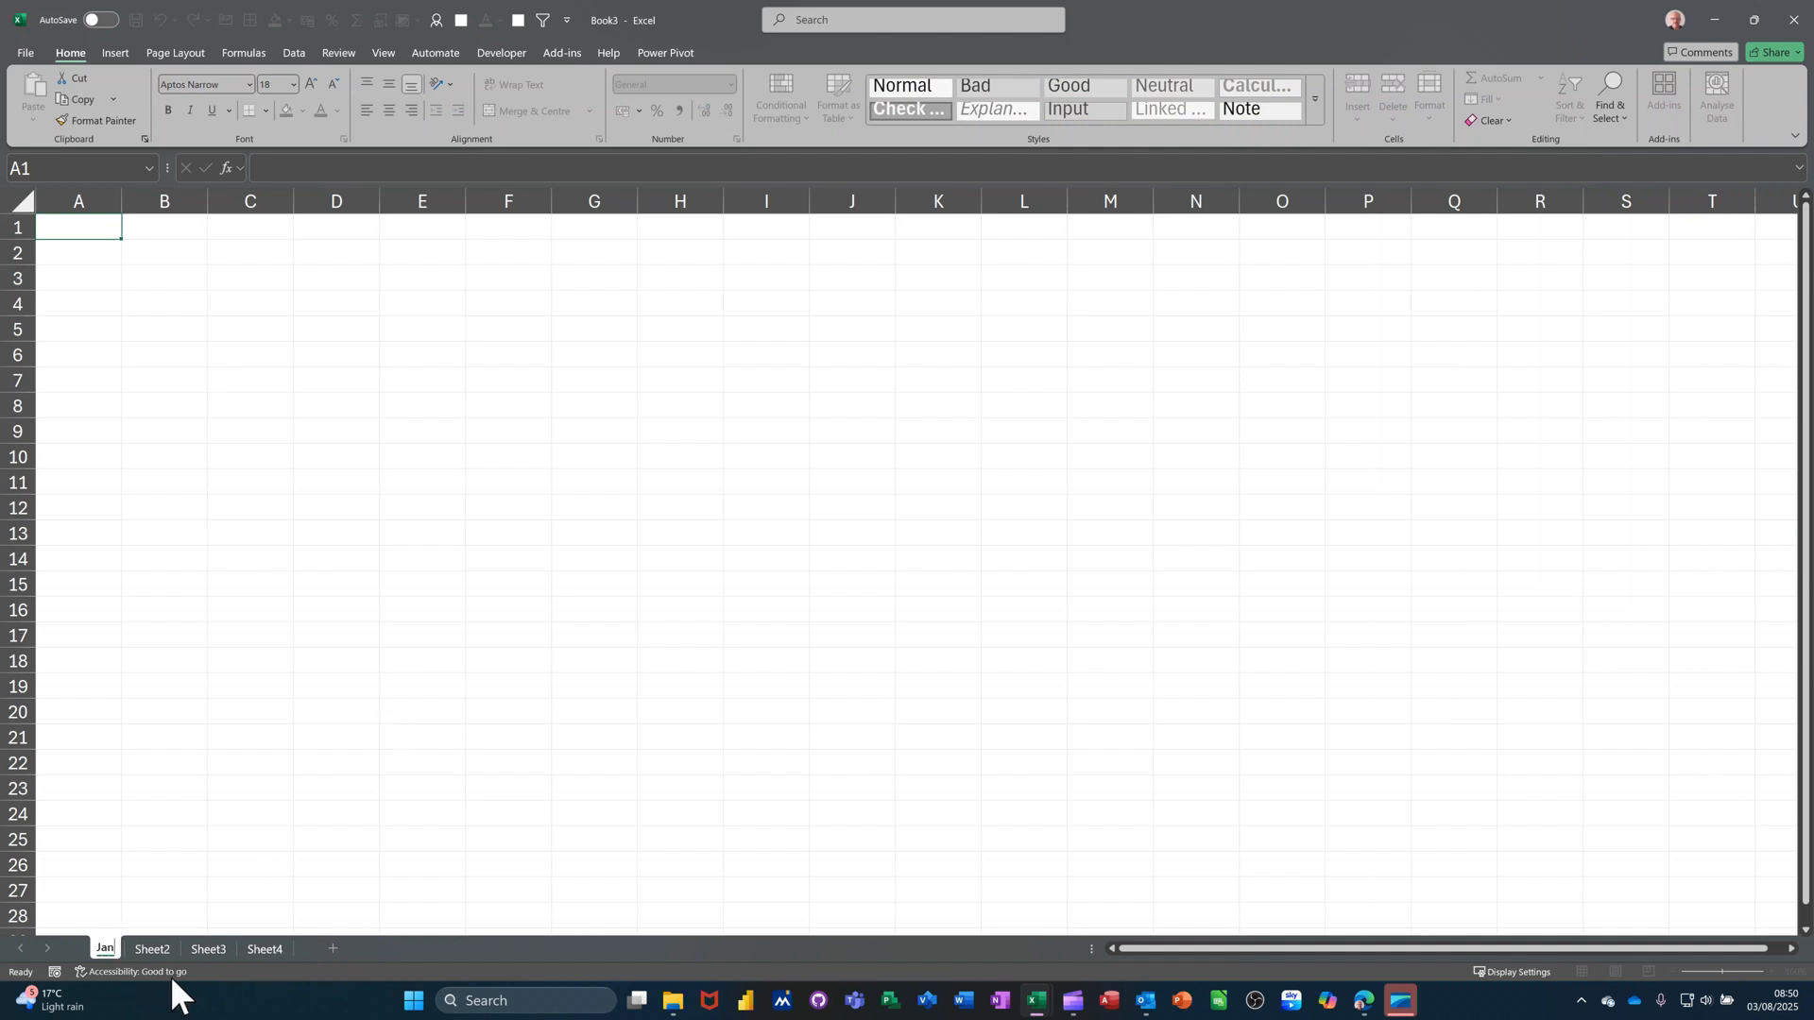
pyautogui.doubleClick(148, 950)
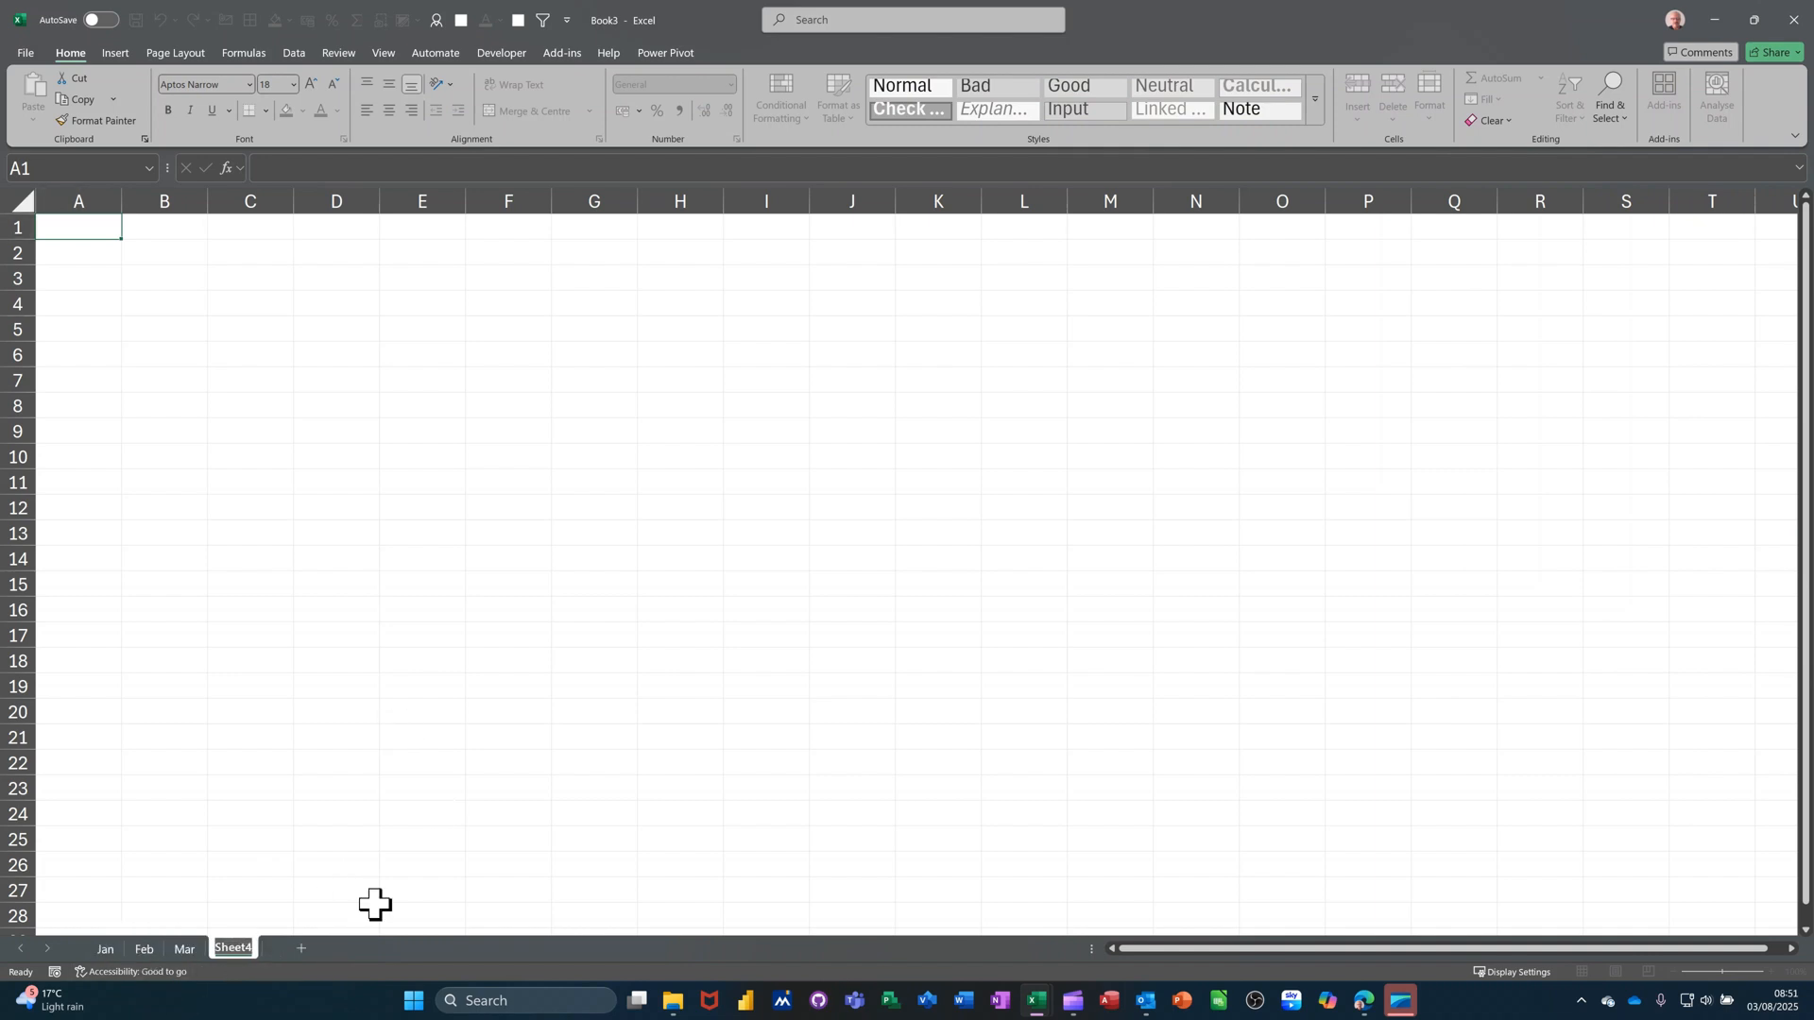
pyautogui.write('Total')
pyautogui.press('Return')
pyautogui.click(312, 844)
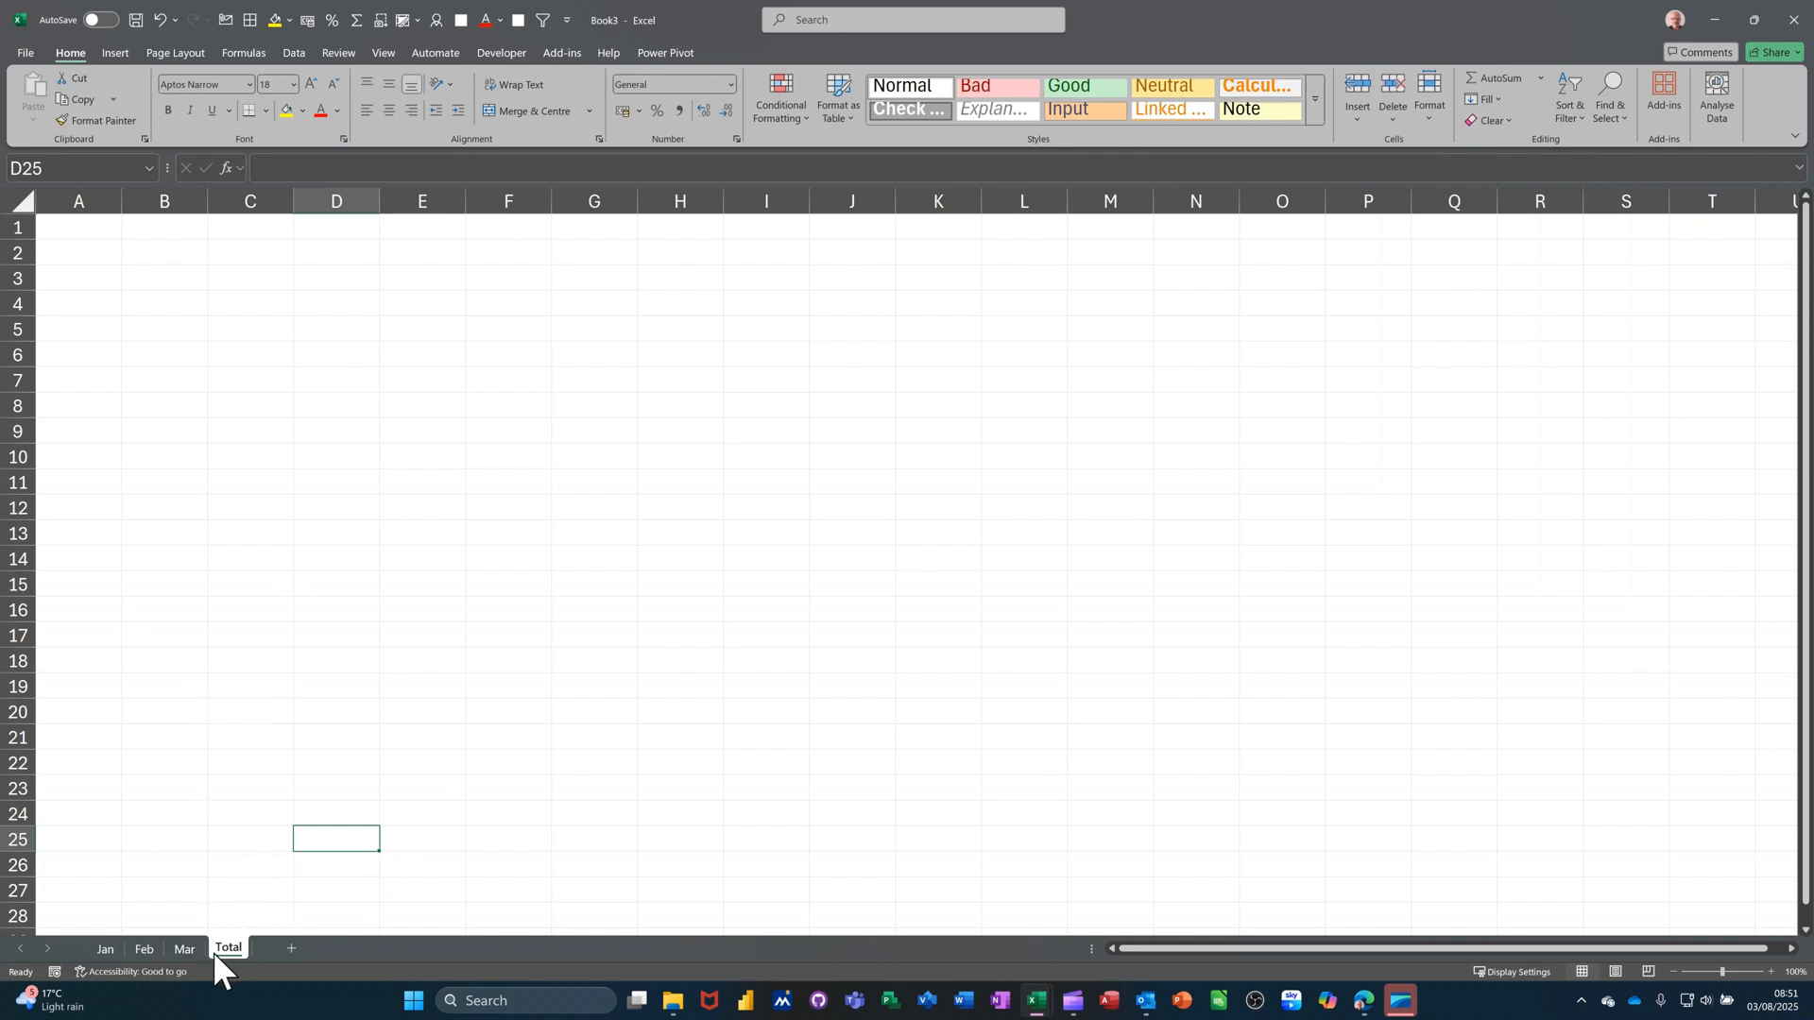
# Step: Group the Jan, Feb and Mar sheets and enter the bold heading "Date" in cell A1
pyautogui.click(107, 947)
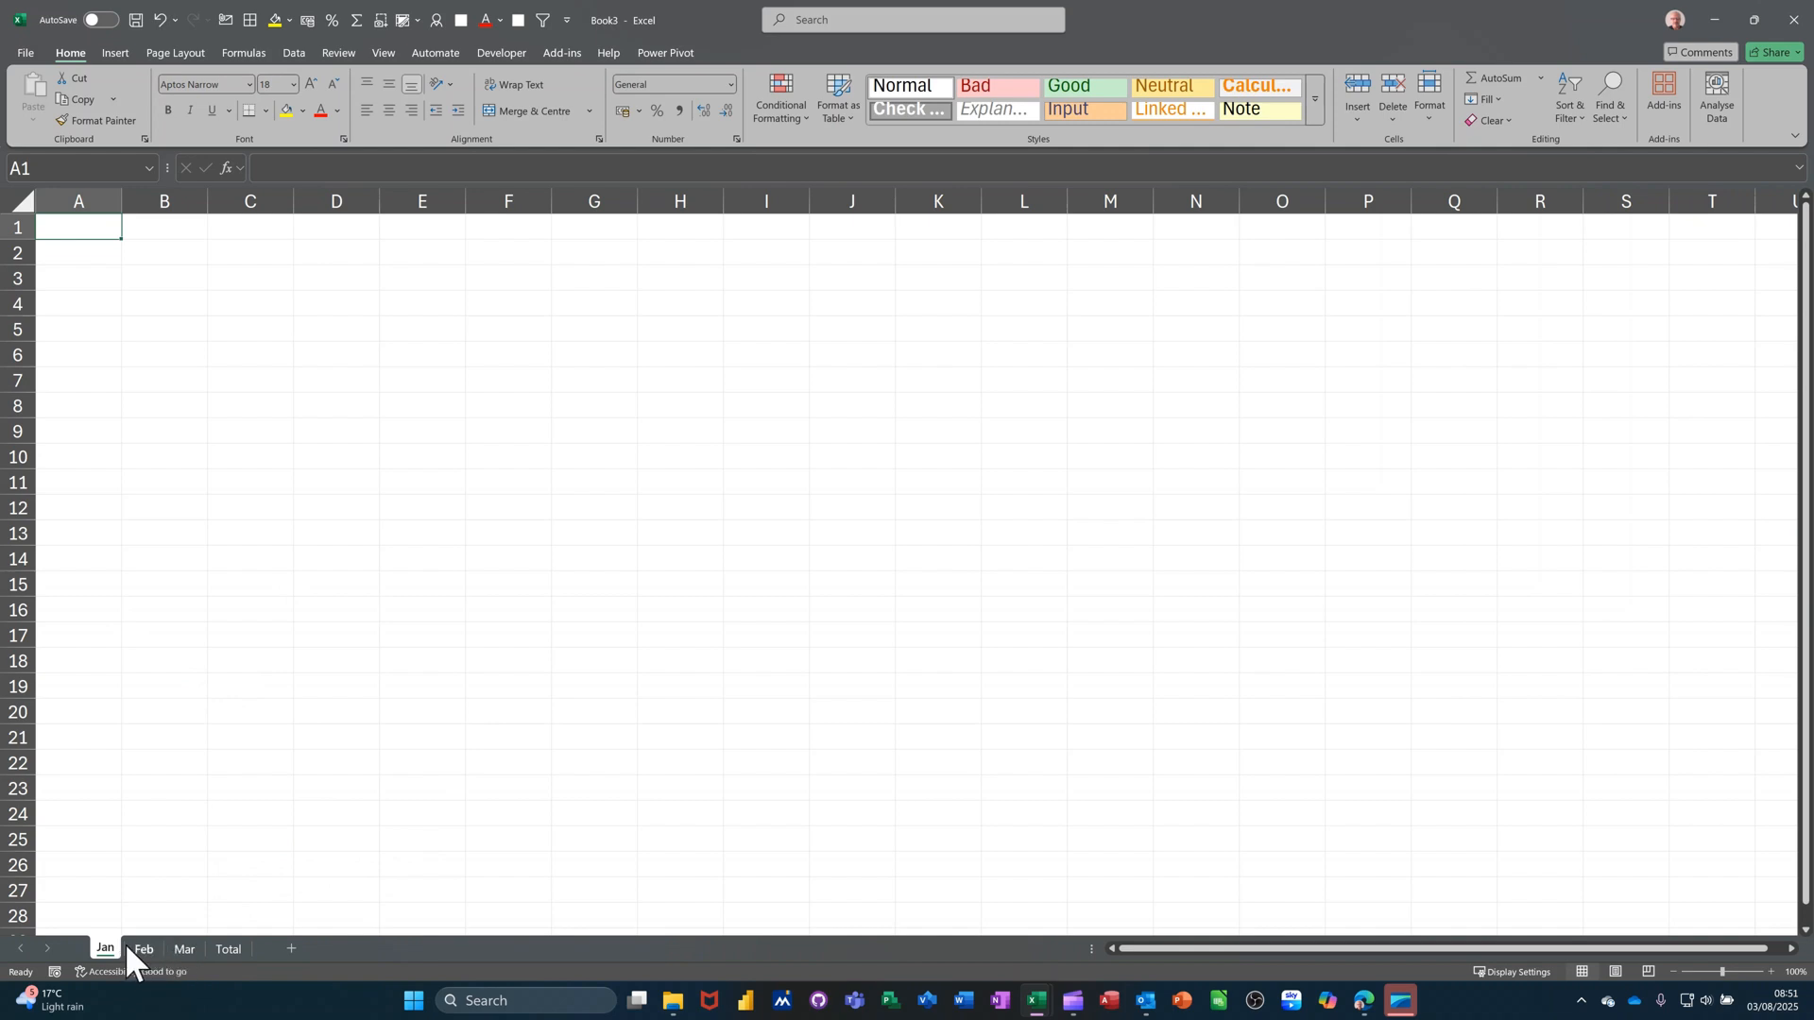
pyautogui.keyDown('shift'); pyautogui.click(182, 949); pyautogui.keyUp('shift')
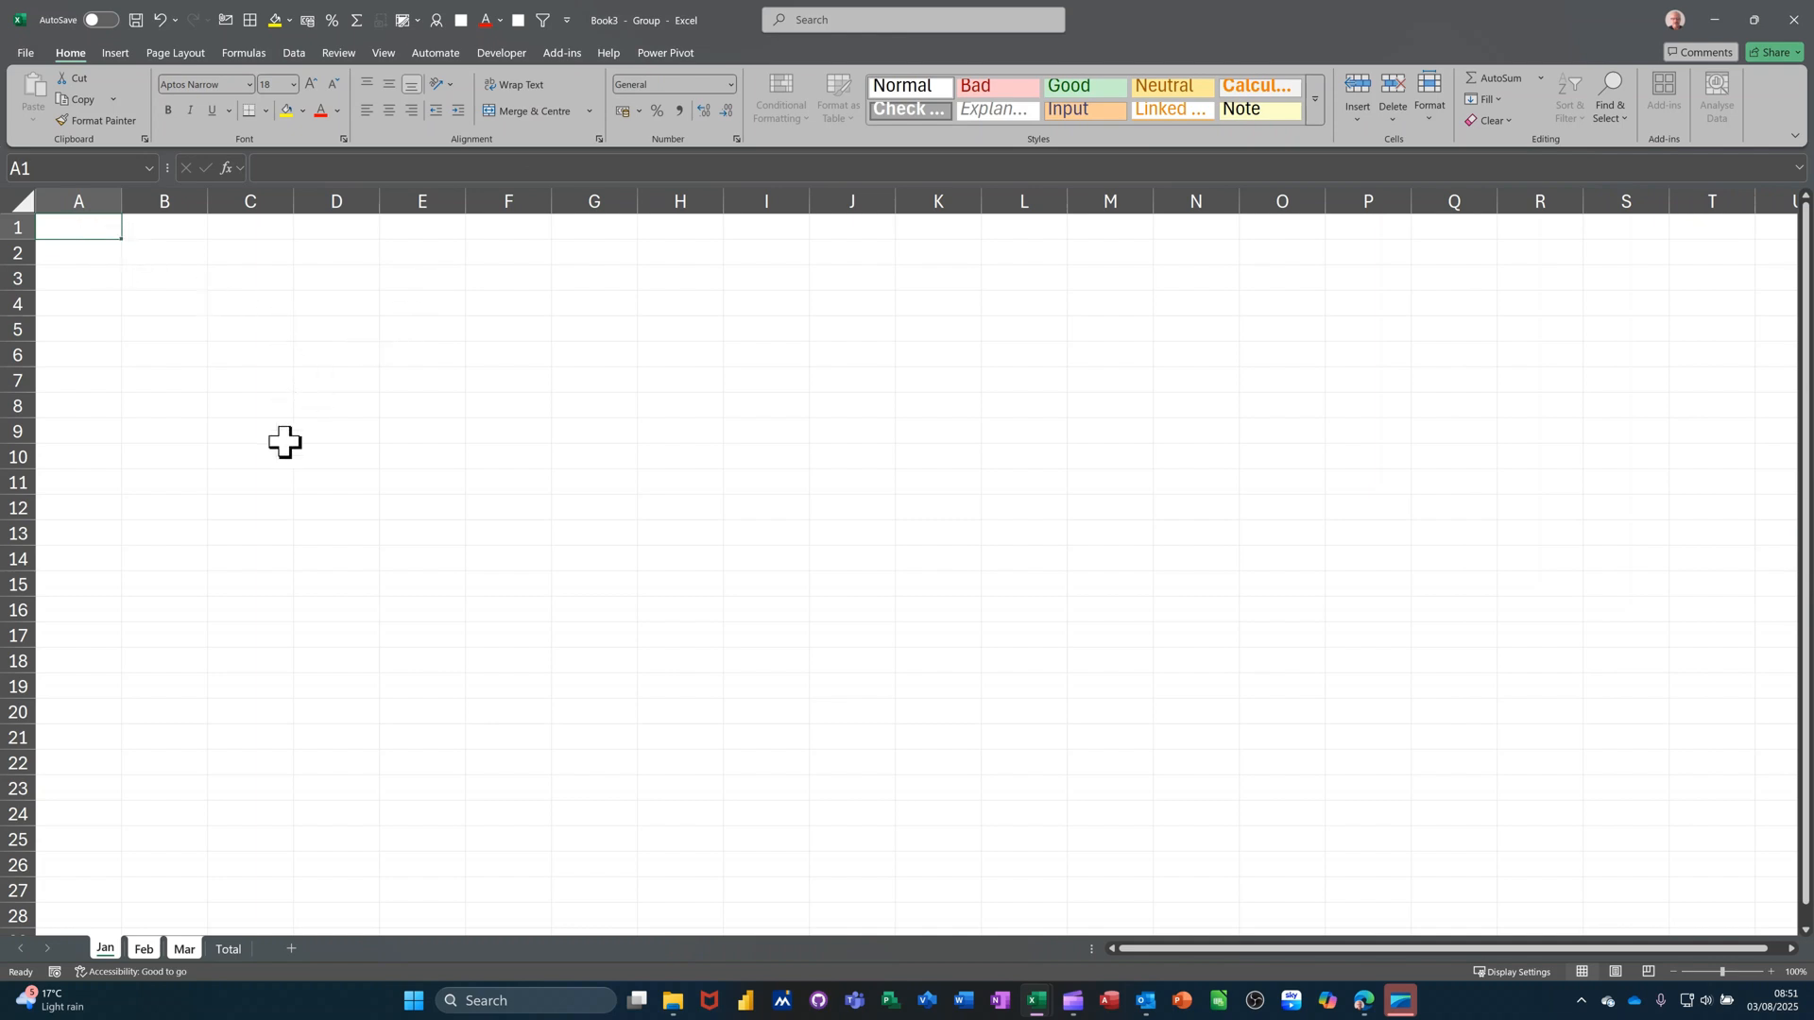
pyautogui.write('Da')
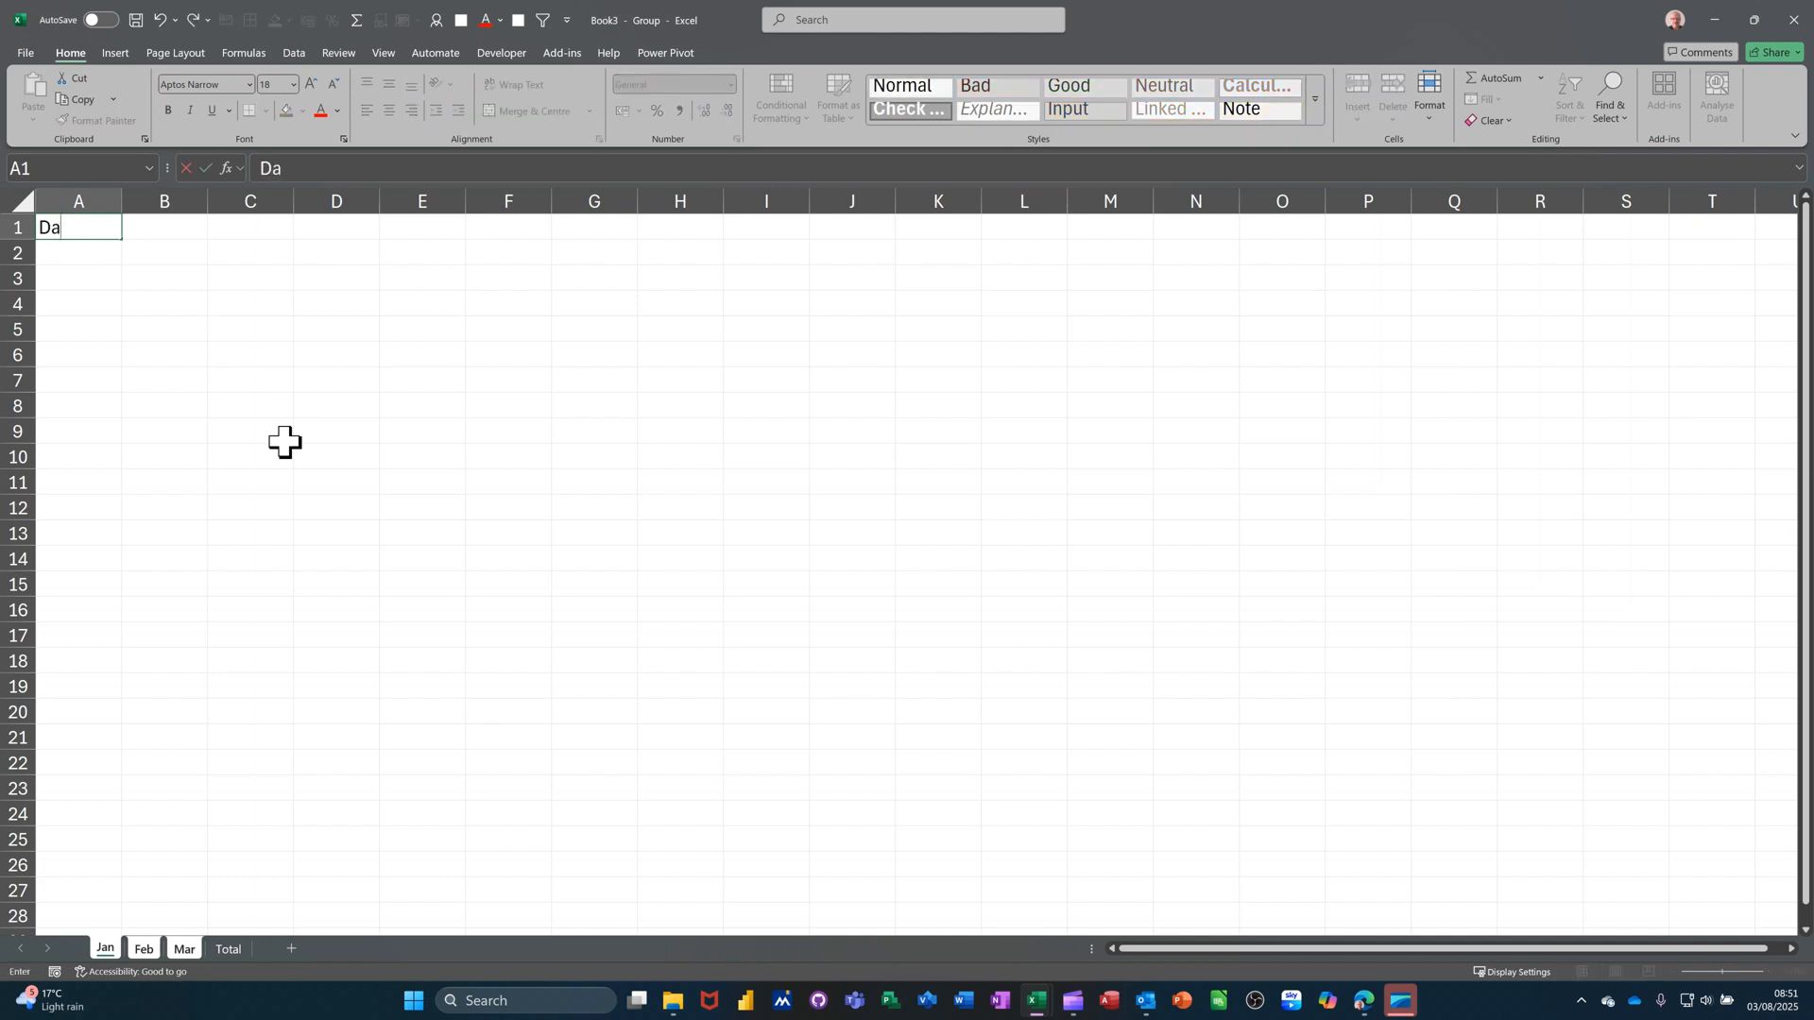
pyautogui.write('te')
pyautogui.click(57, 255)
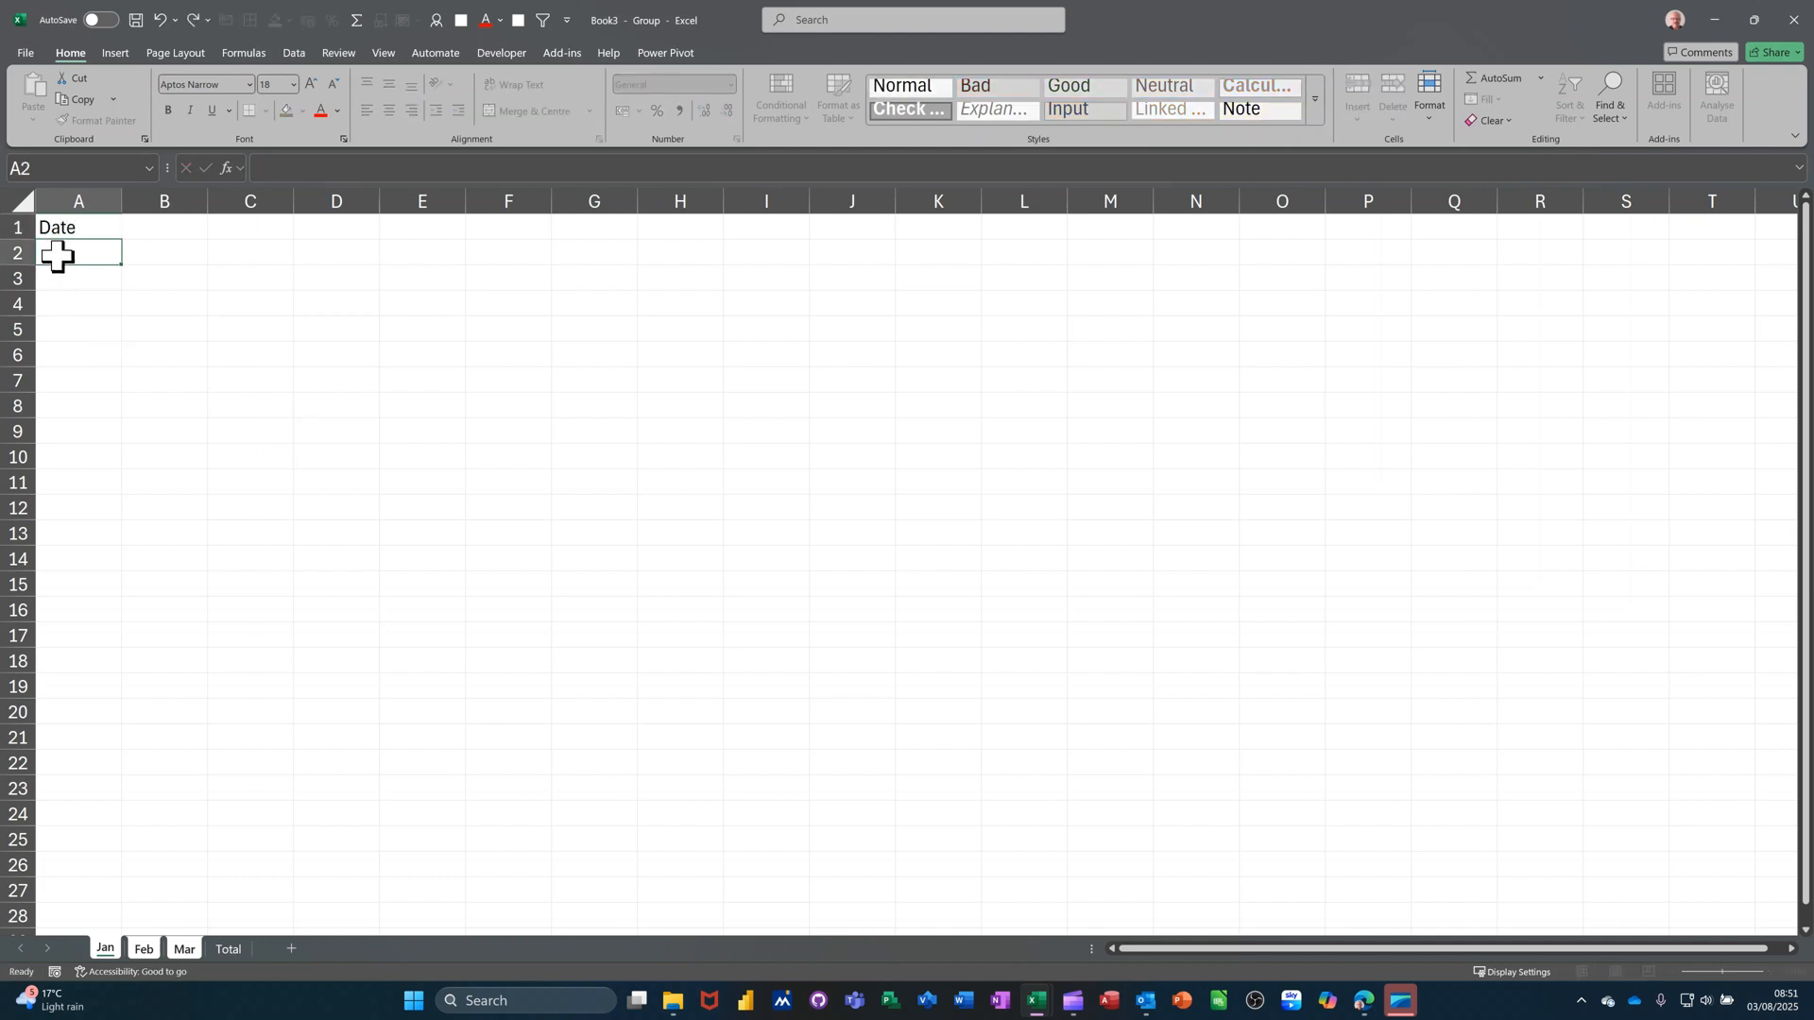
pyautogui.click(87, 225)
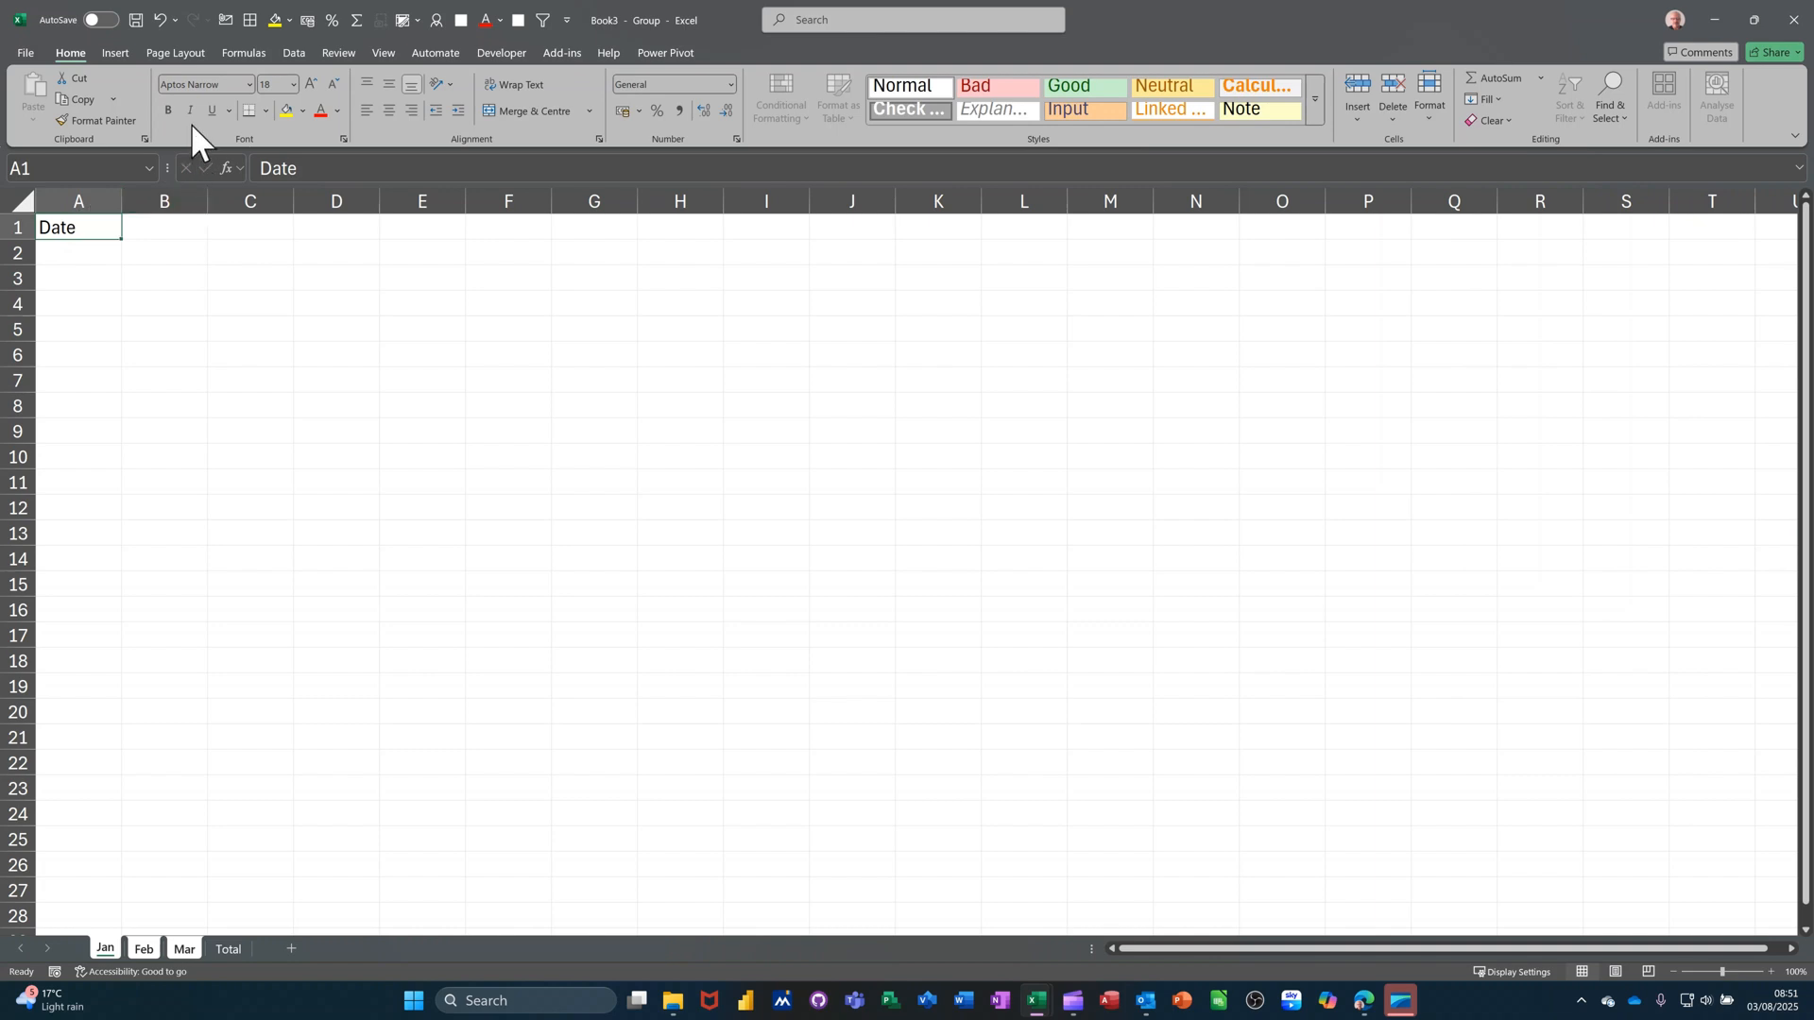
pyautogui.click(170, 111)
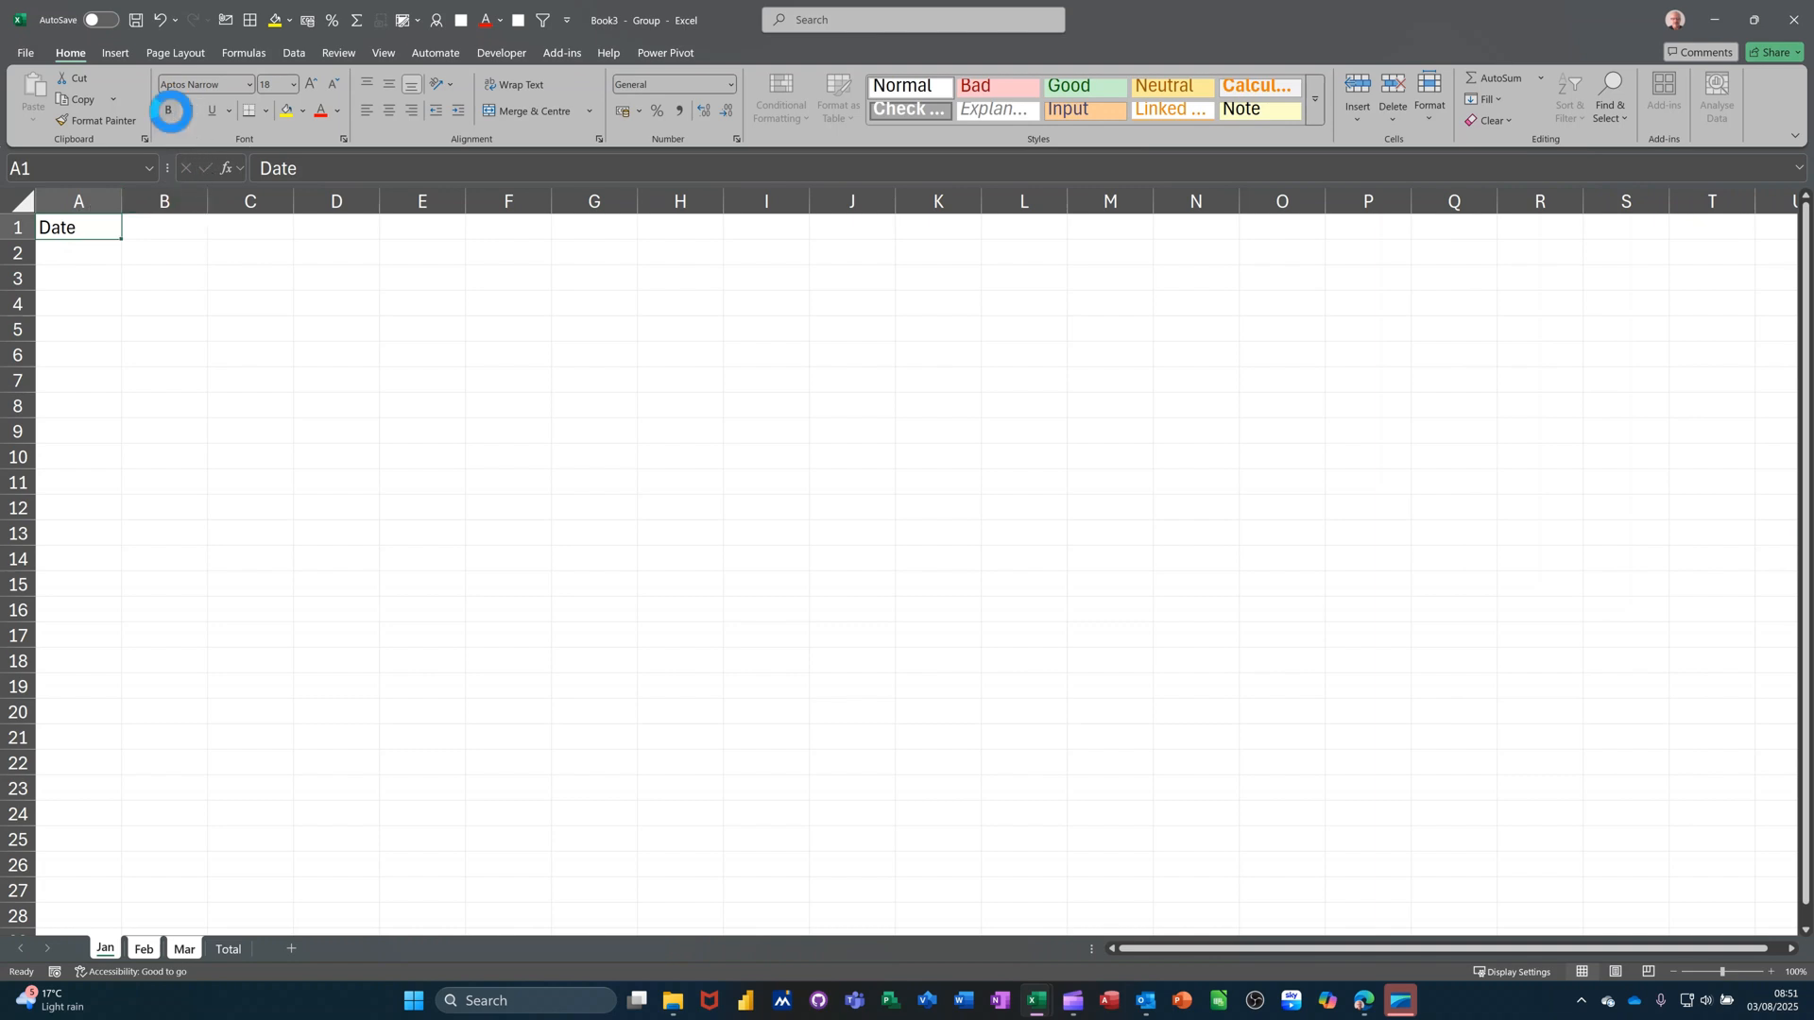
# Step: Fill cell A2 with yellow on the grouped sheets
pyautogui.click(85, 250)
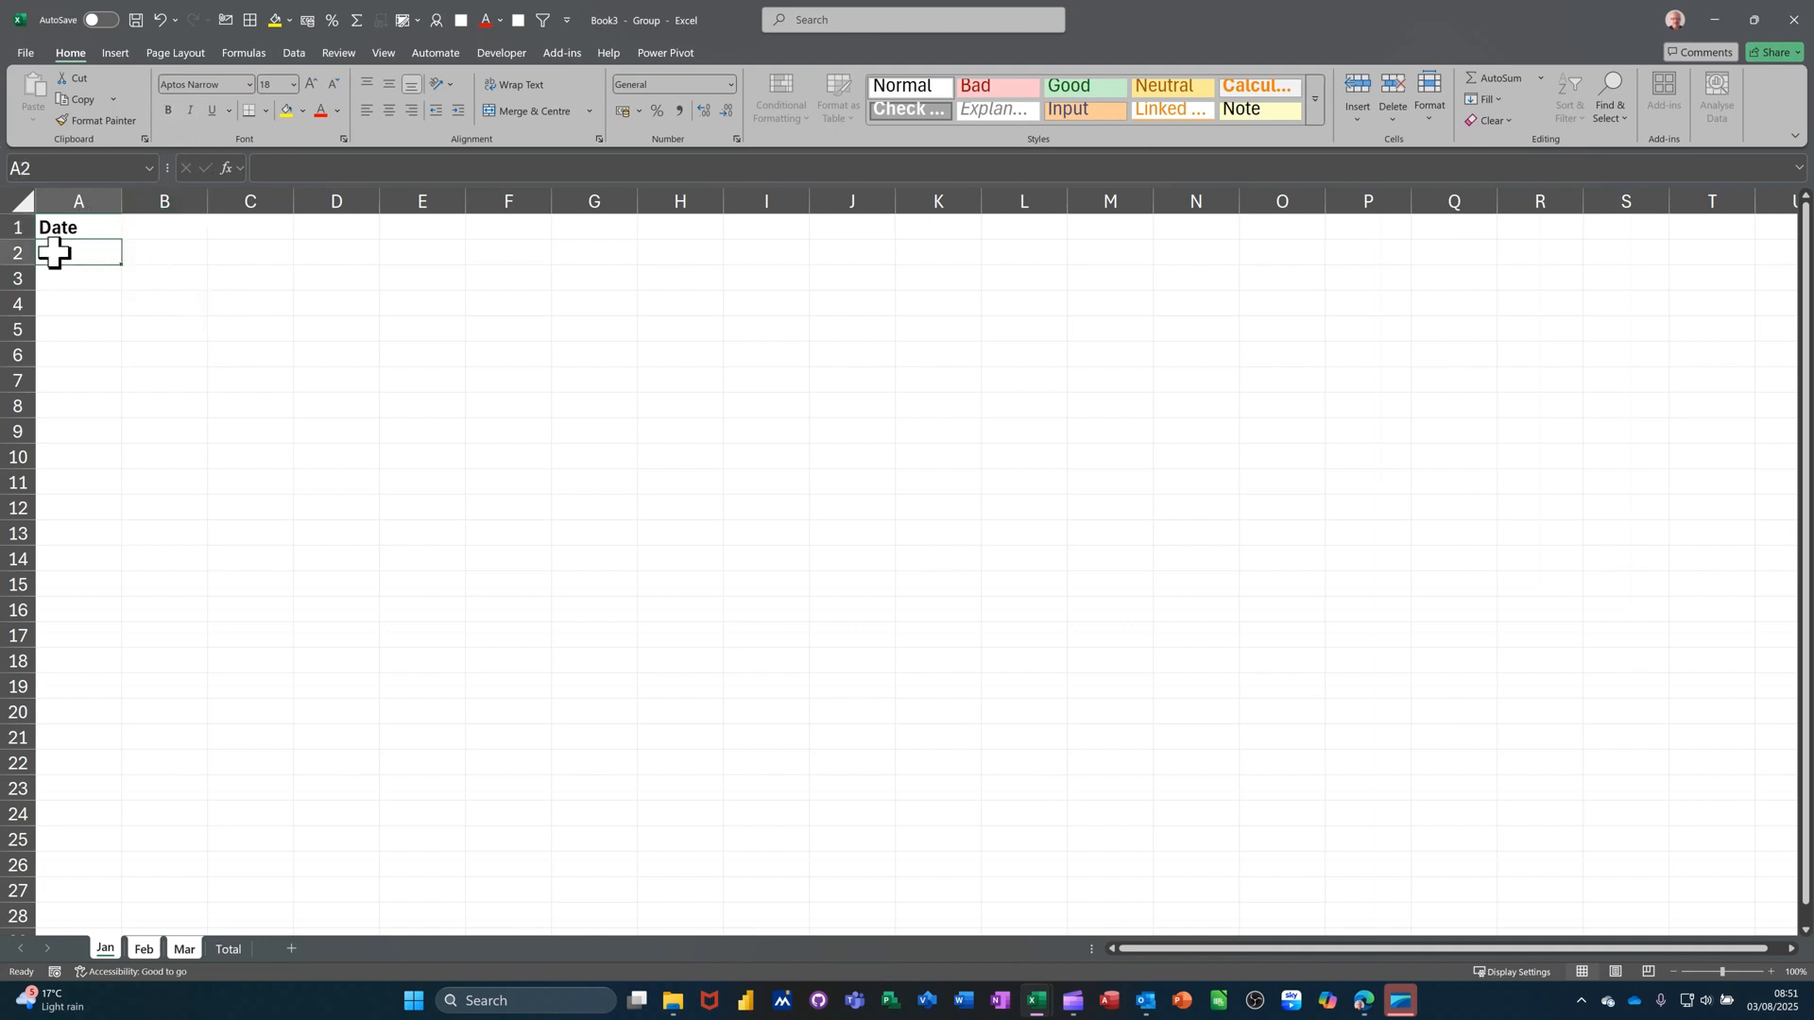
pyautogui.click(285, 112)
pyautogui.click(76, 280)
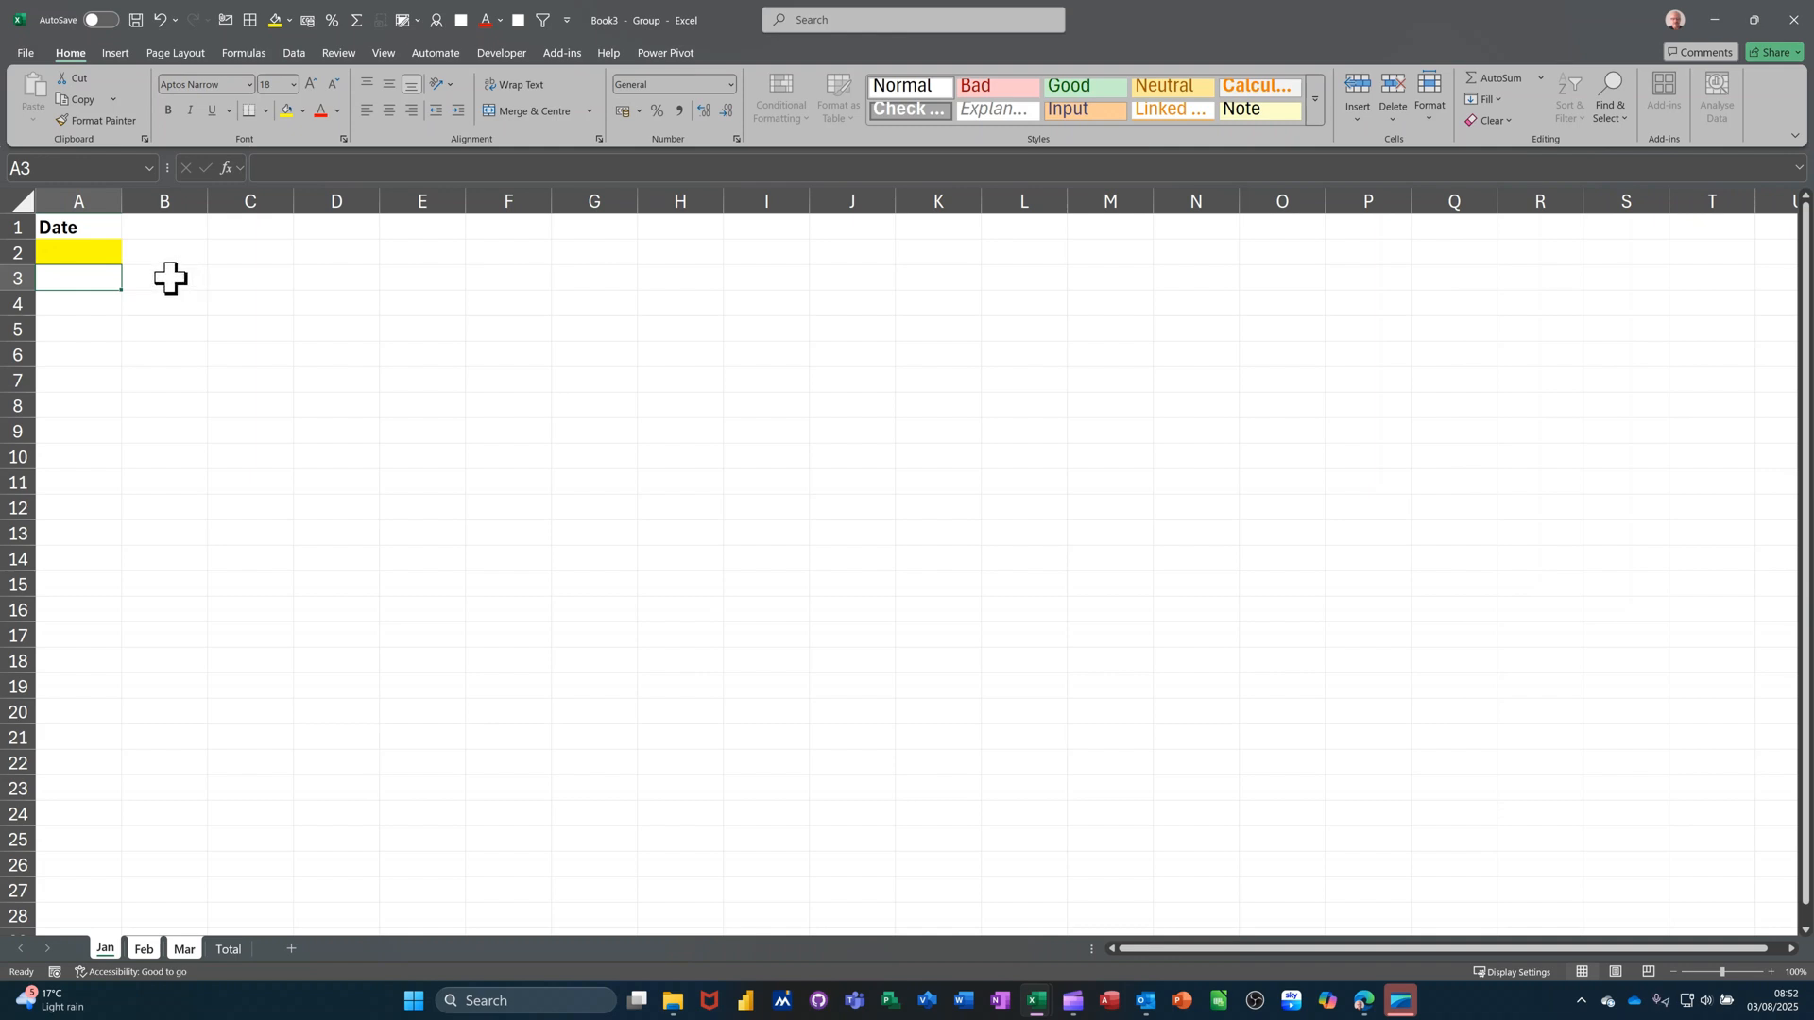
# Step: Enter the headings "Traine", "Course" and "Room" in cells B2 to D2 of the grouped sheets
pyautogui.click(170, 278)
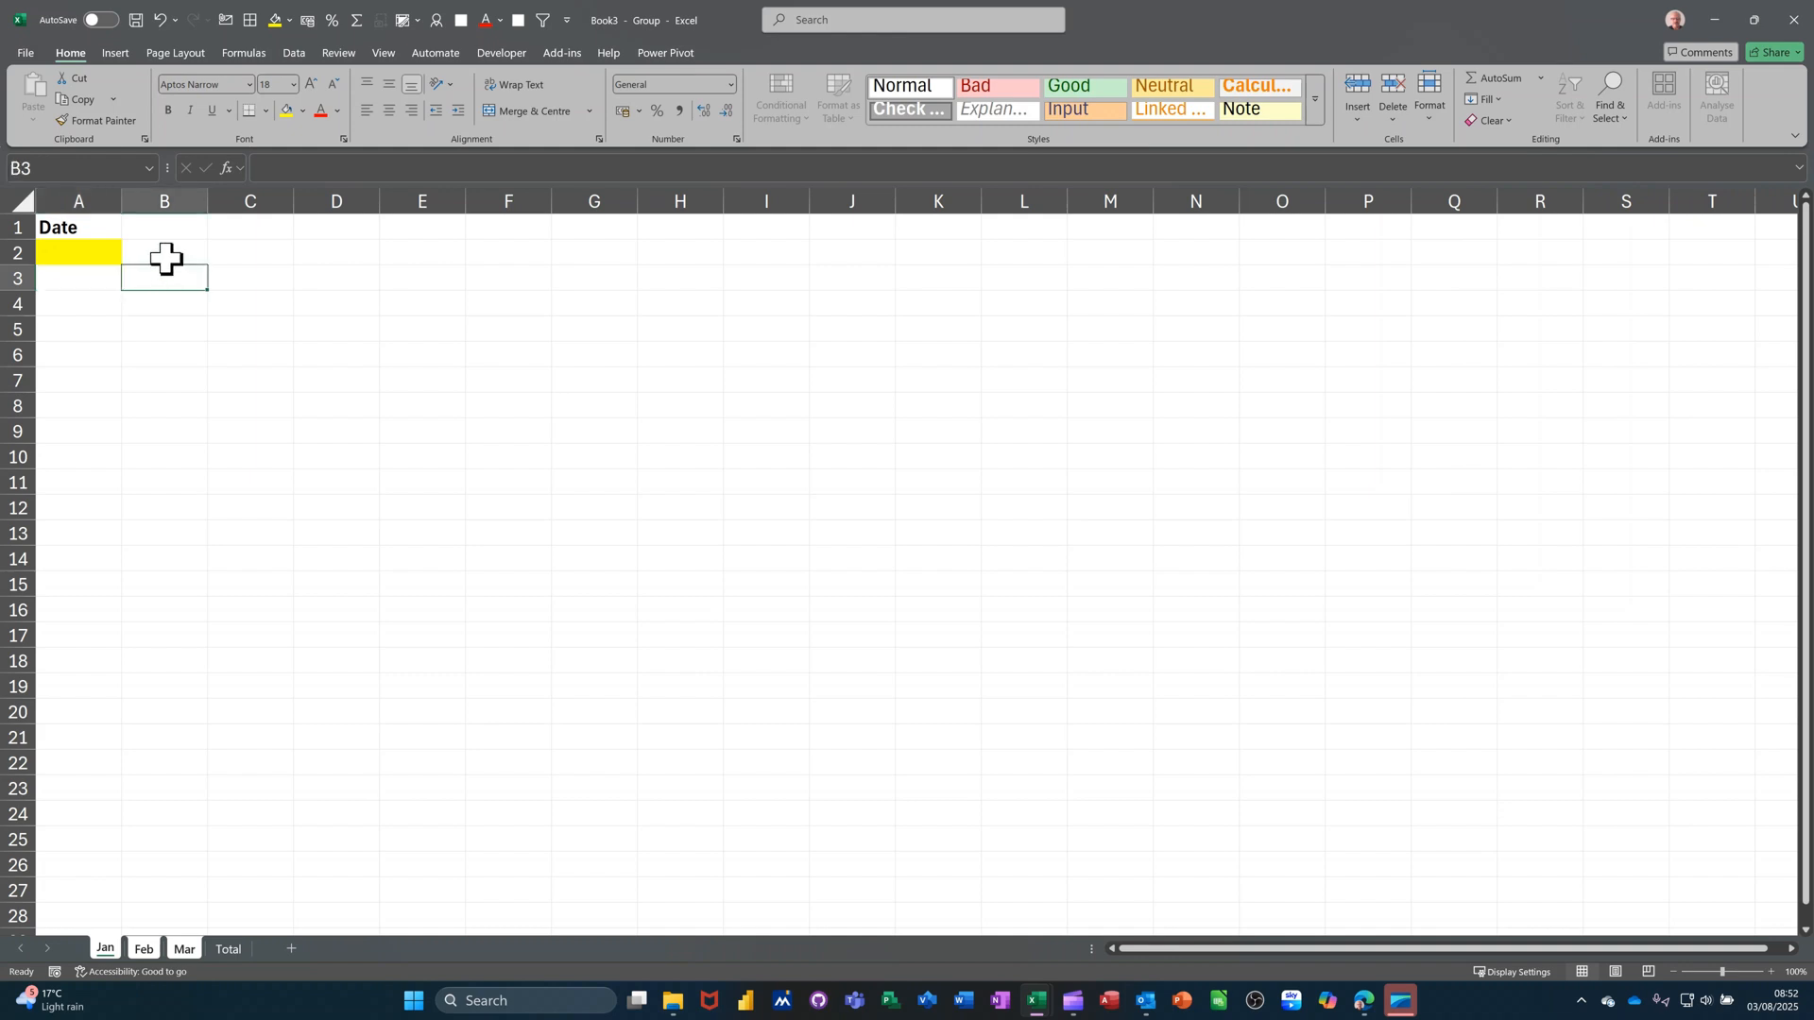
pyautogui.click(167, 253)
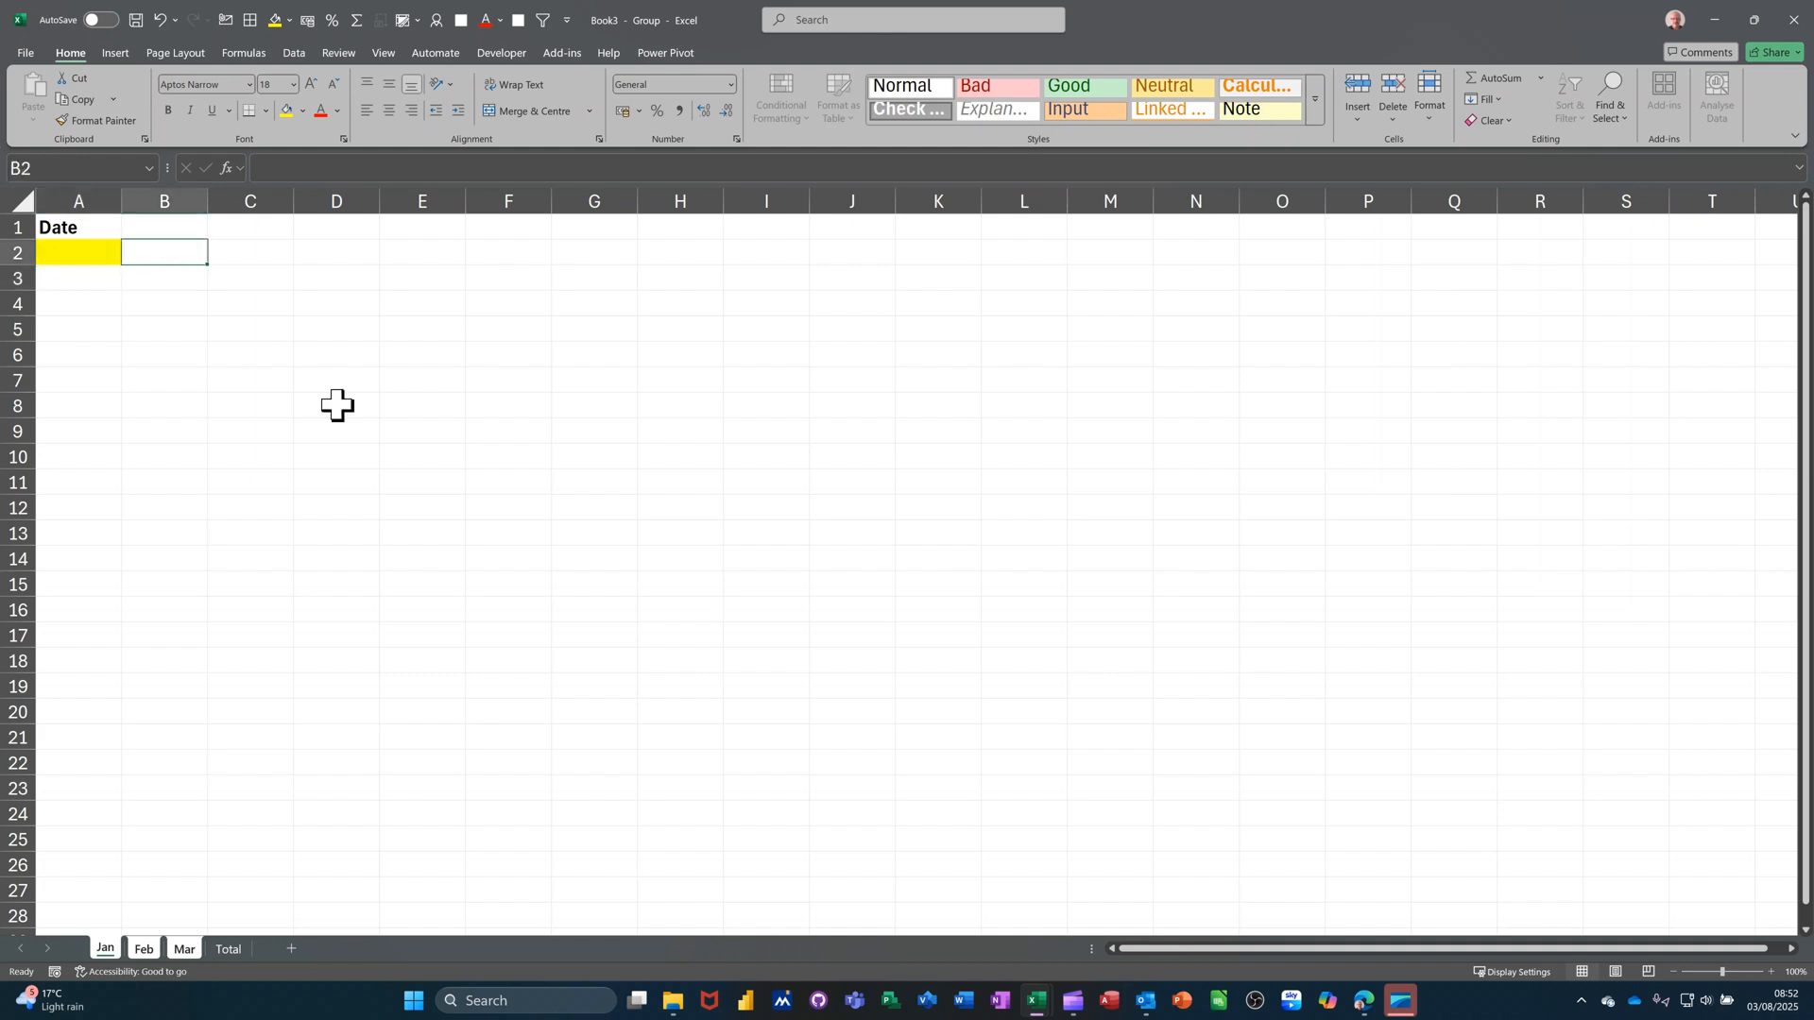
pyautogui.write('Trai')
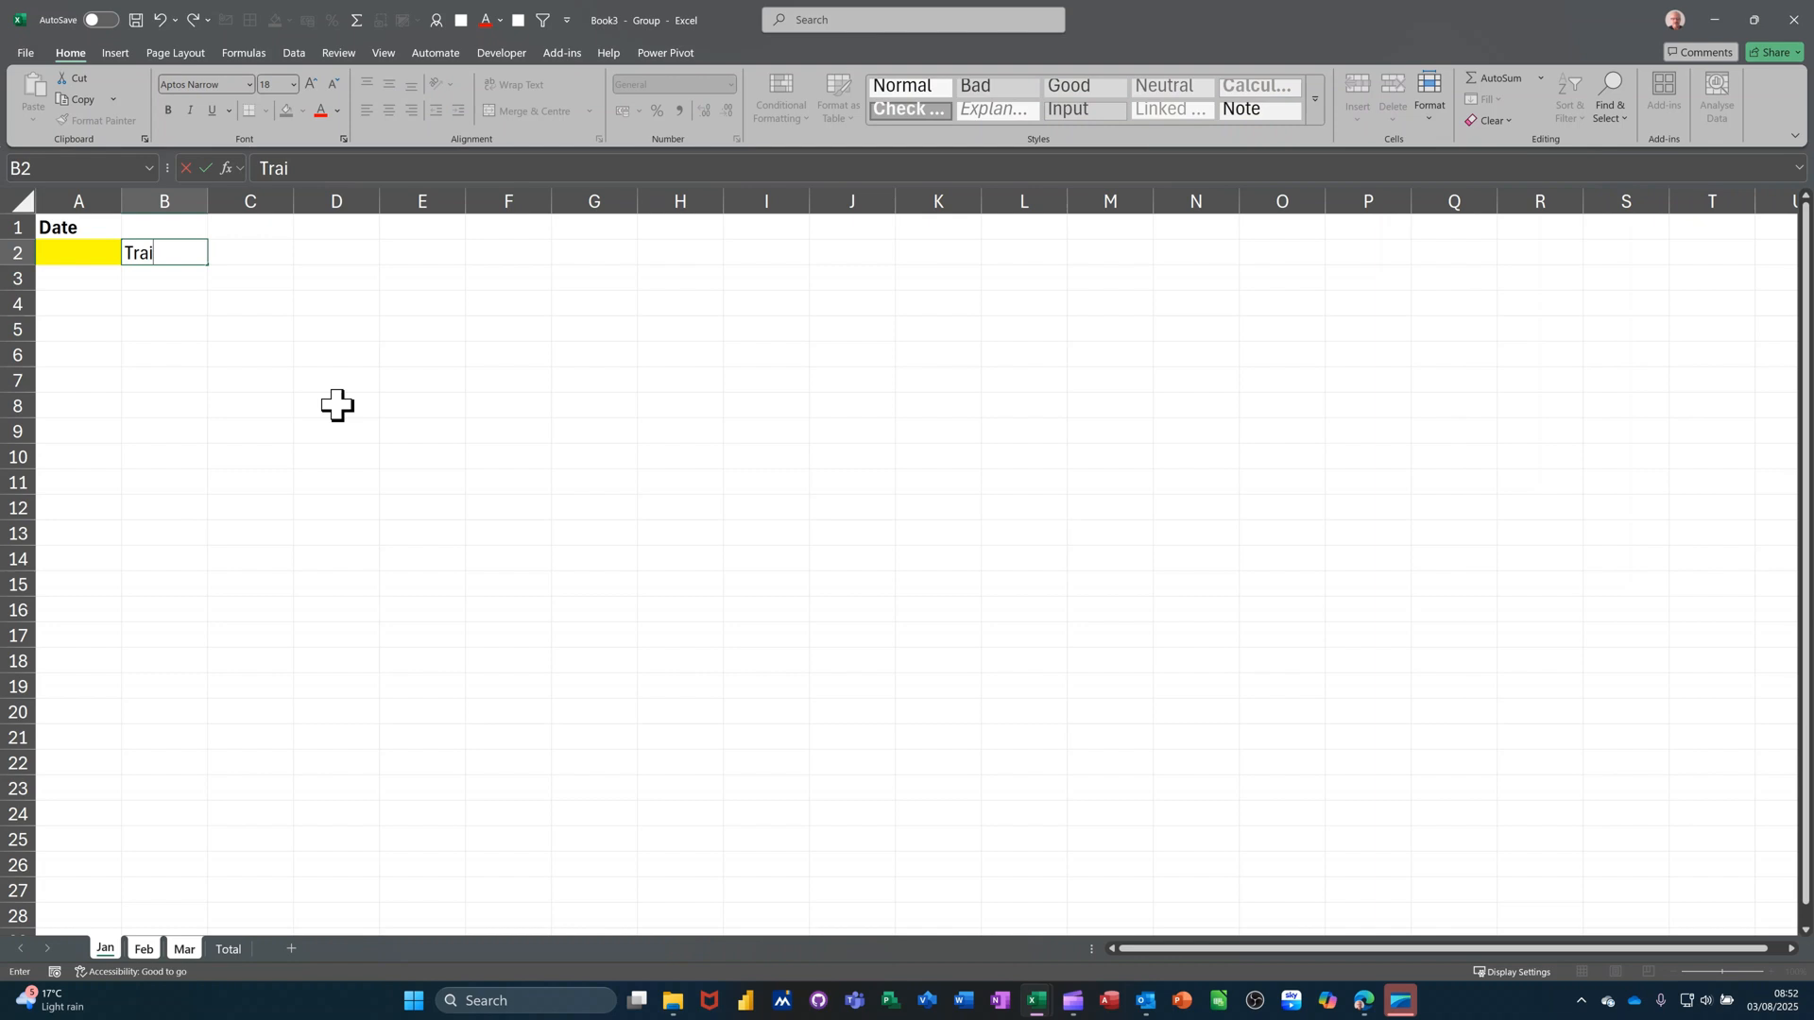
pyautogui.write('ne')
pyautogui.click(255, 251)
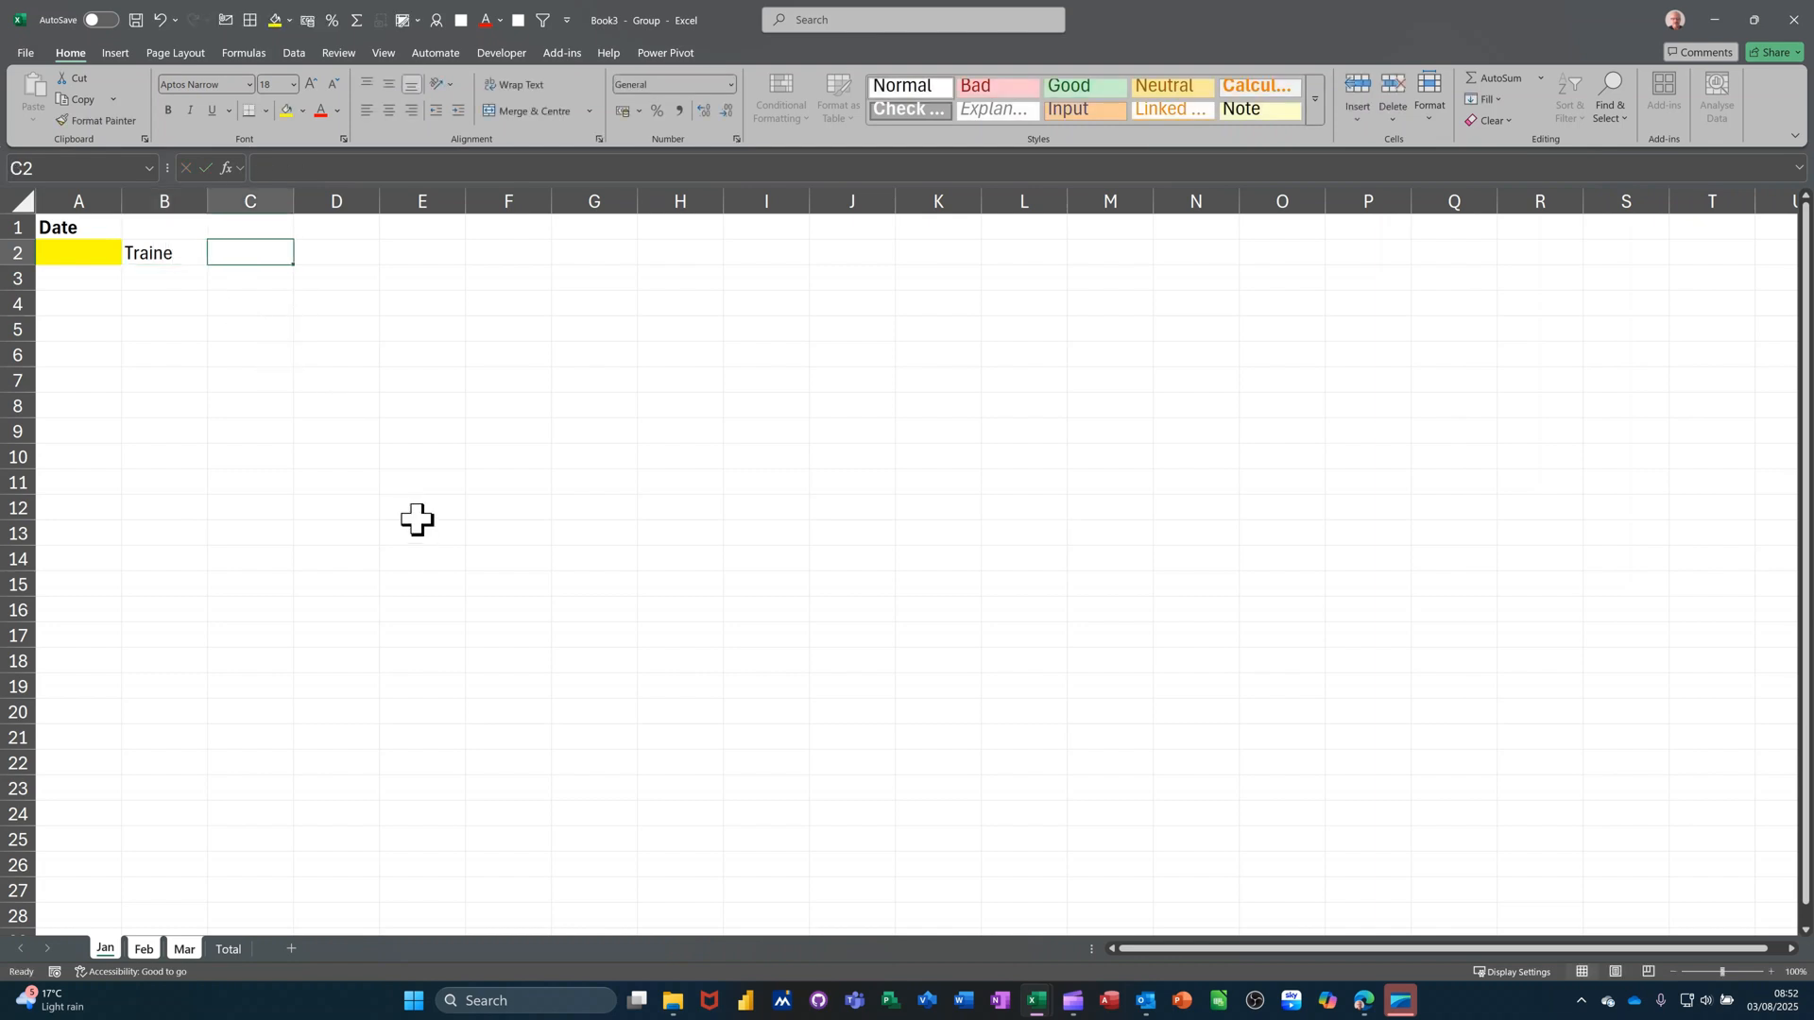
pyautogui.write('Course')
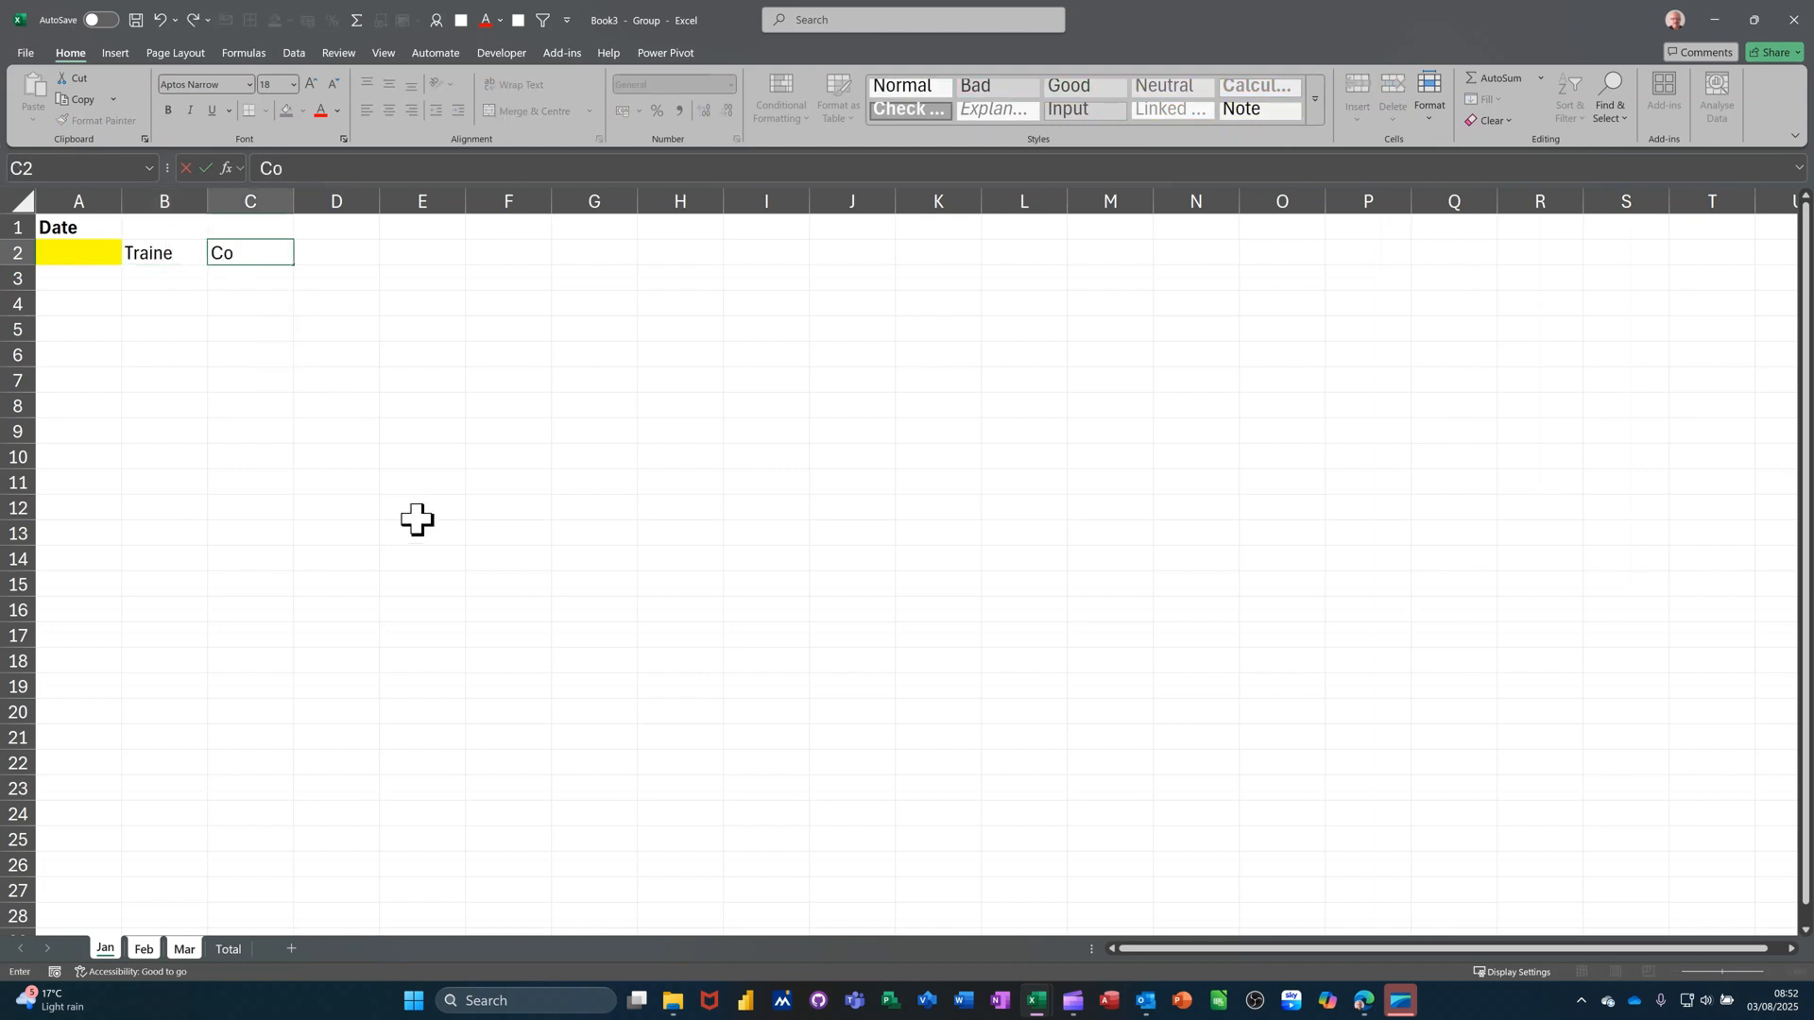
pyautogui.click(326, 256)
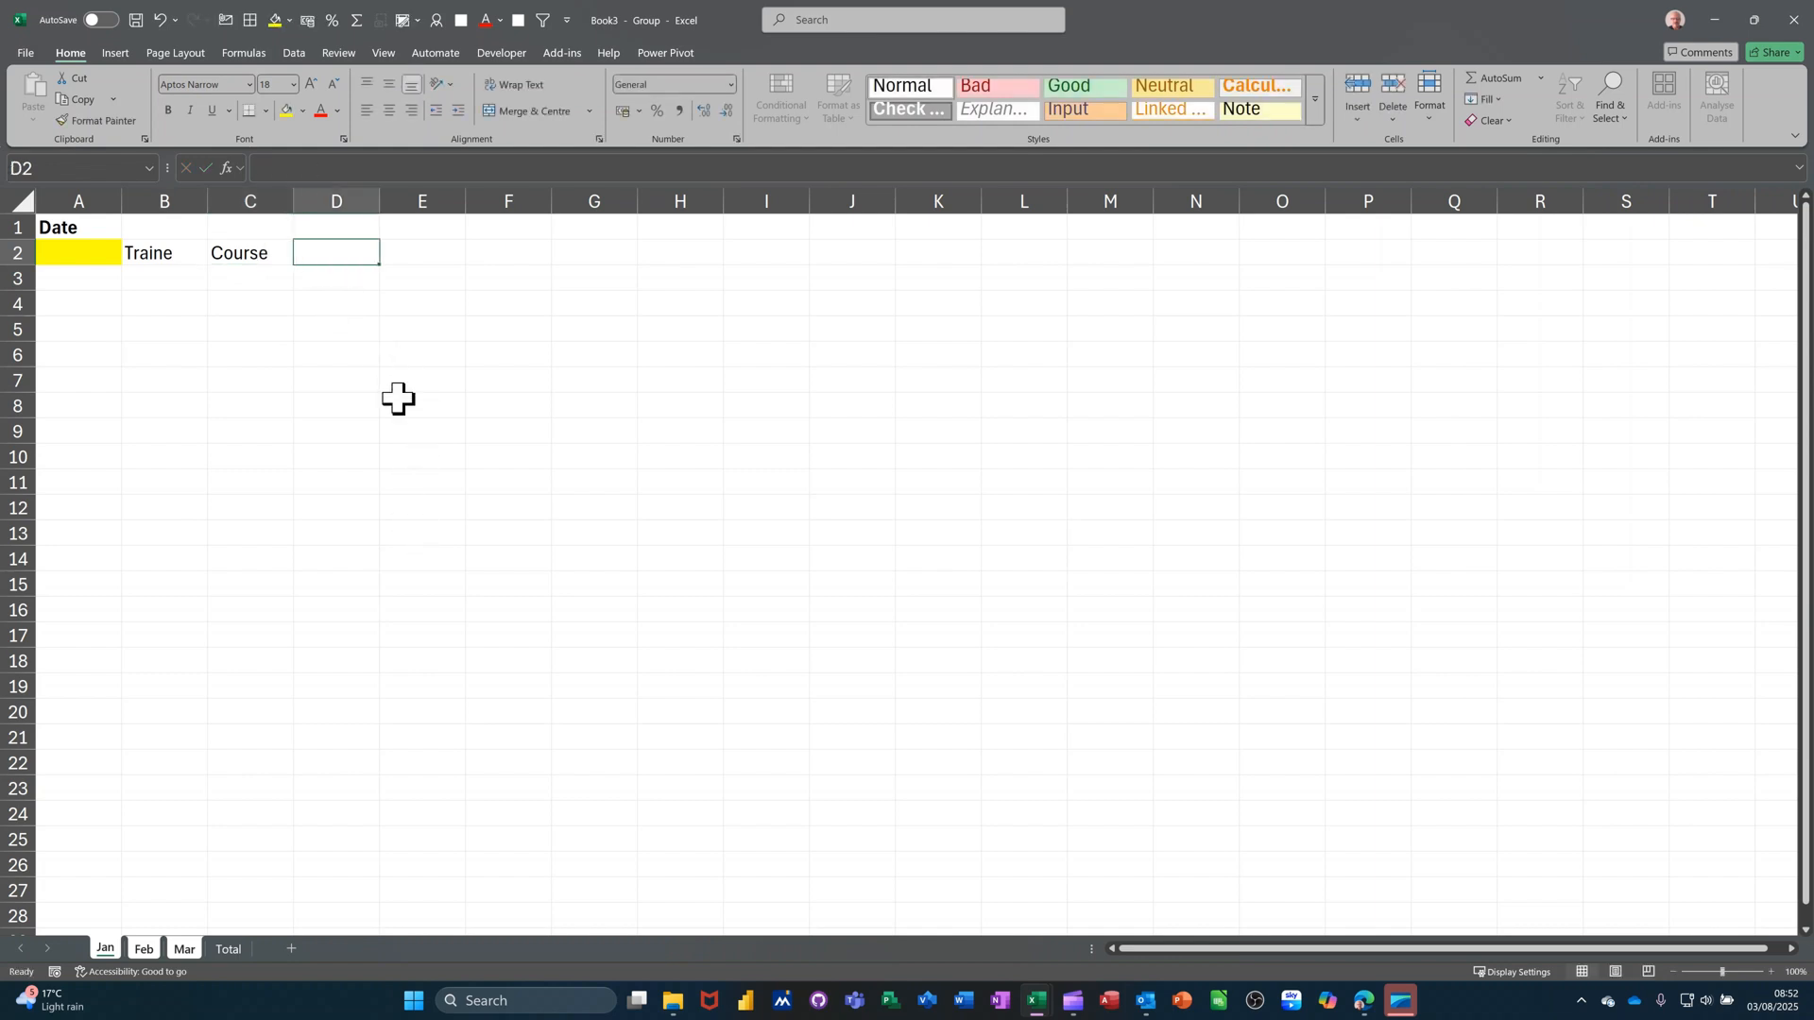
pyautogui.write('Room')
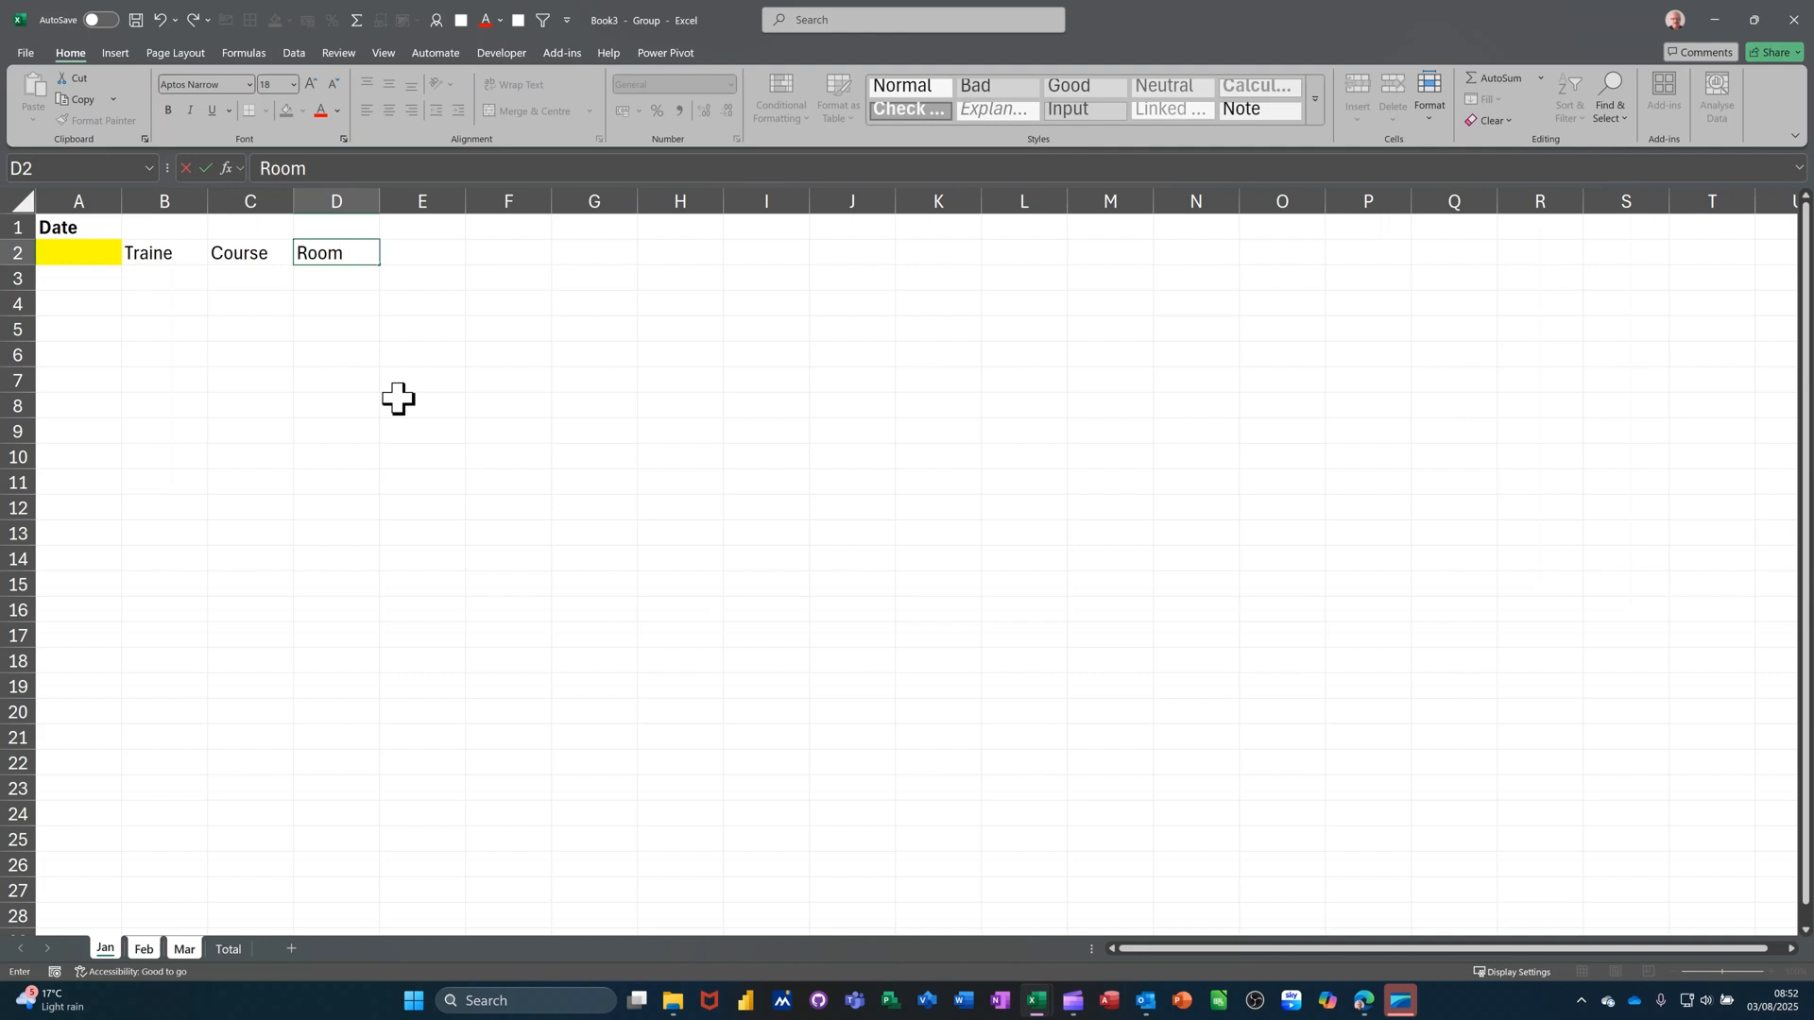
# Step: Enter the headings "Booked", "Spaces" and "Capacity" in cells E2 to G2 of the grouped sheets
pyautogui.click(429, 254)
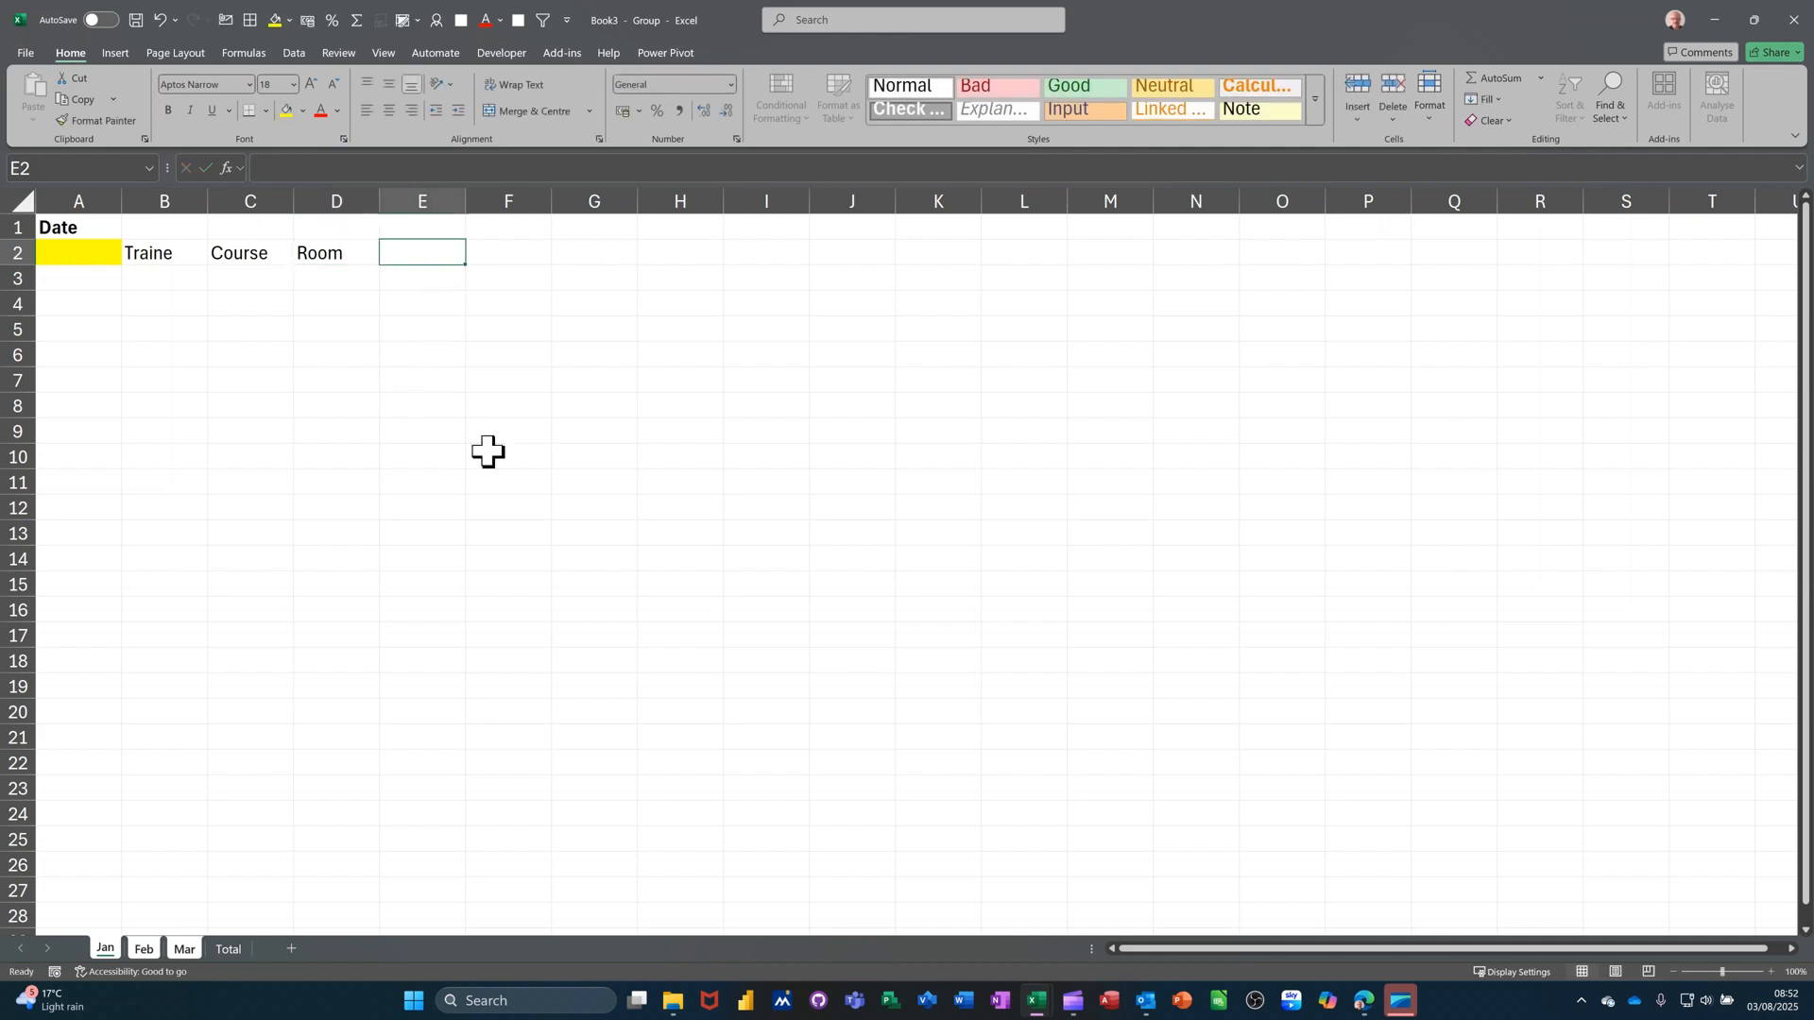
pyautogui.write('Booked')
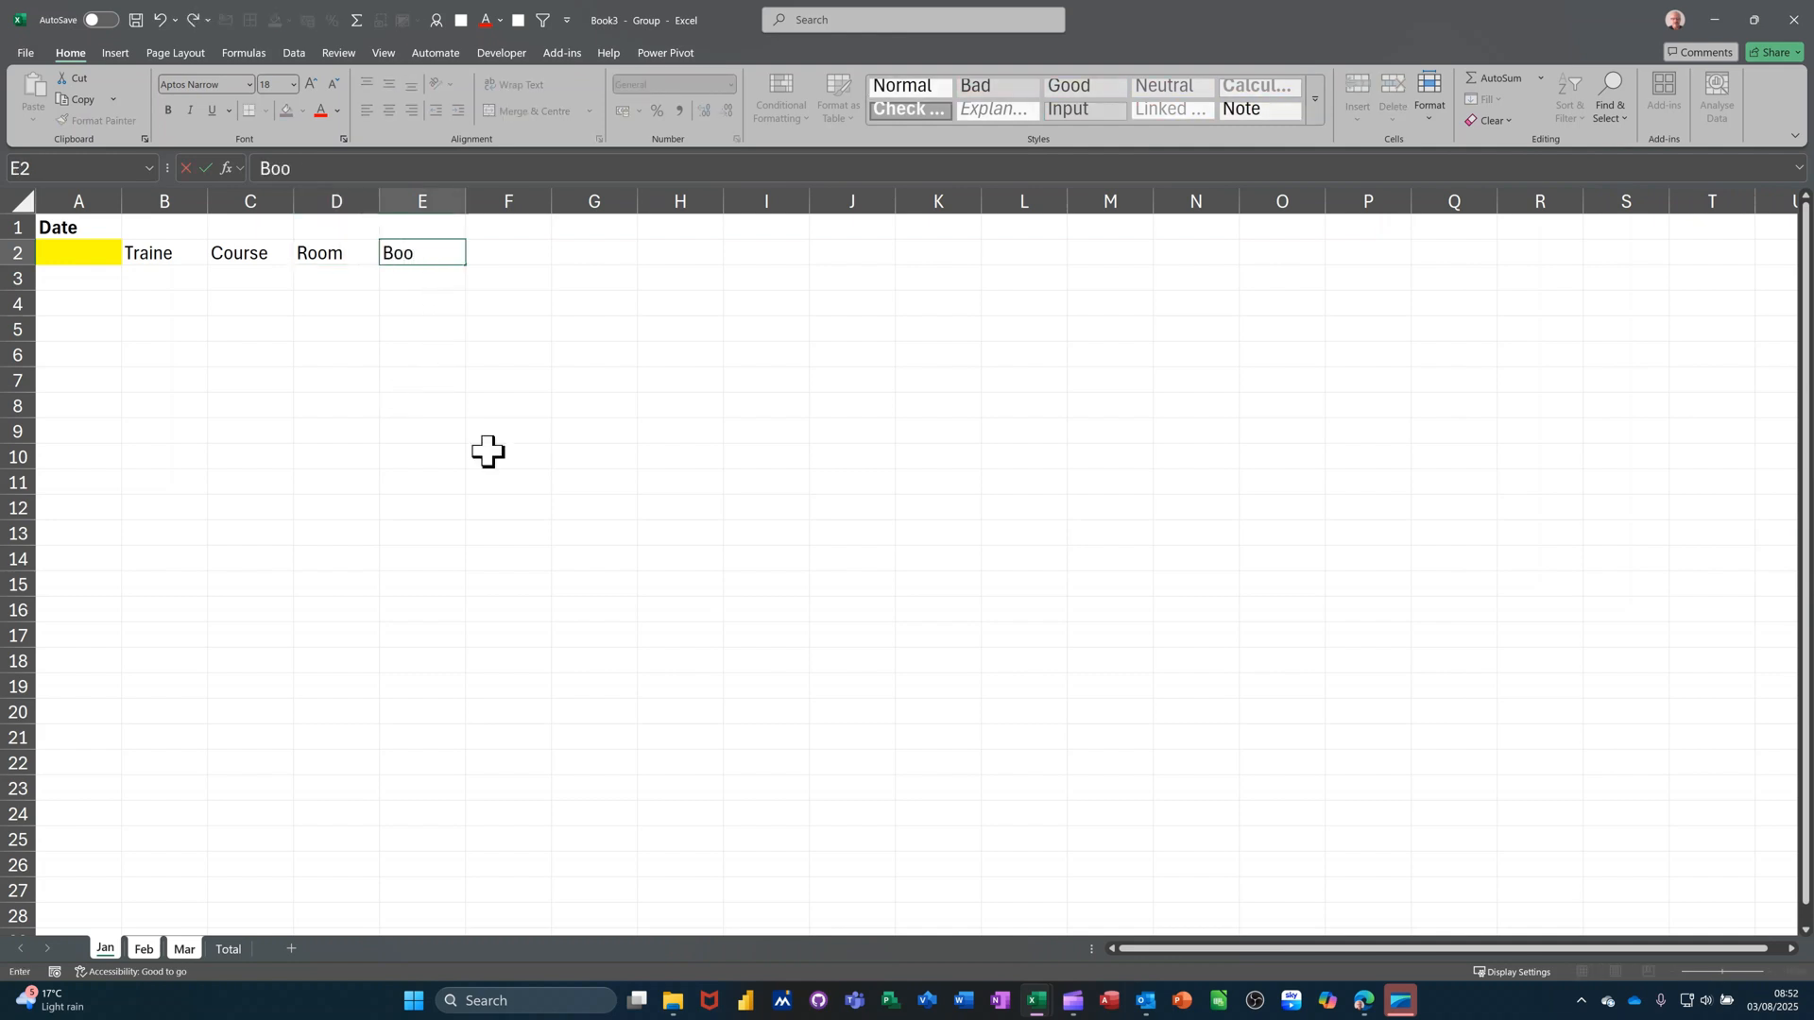
pyautogui.click(510, 253)
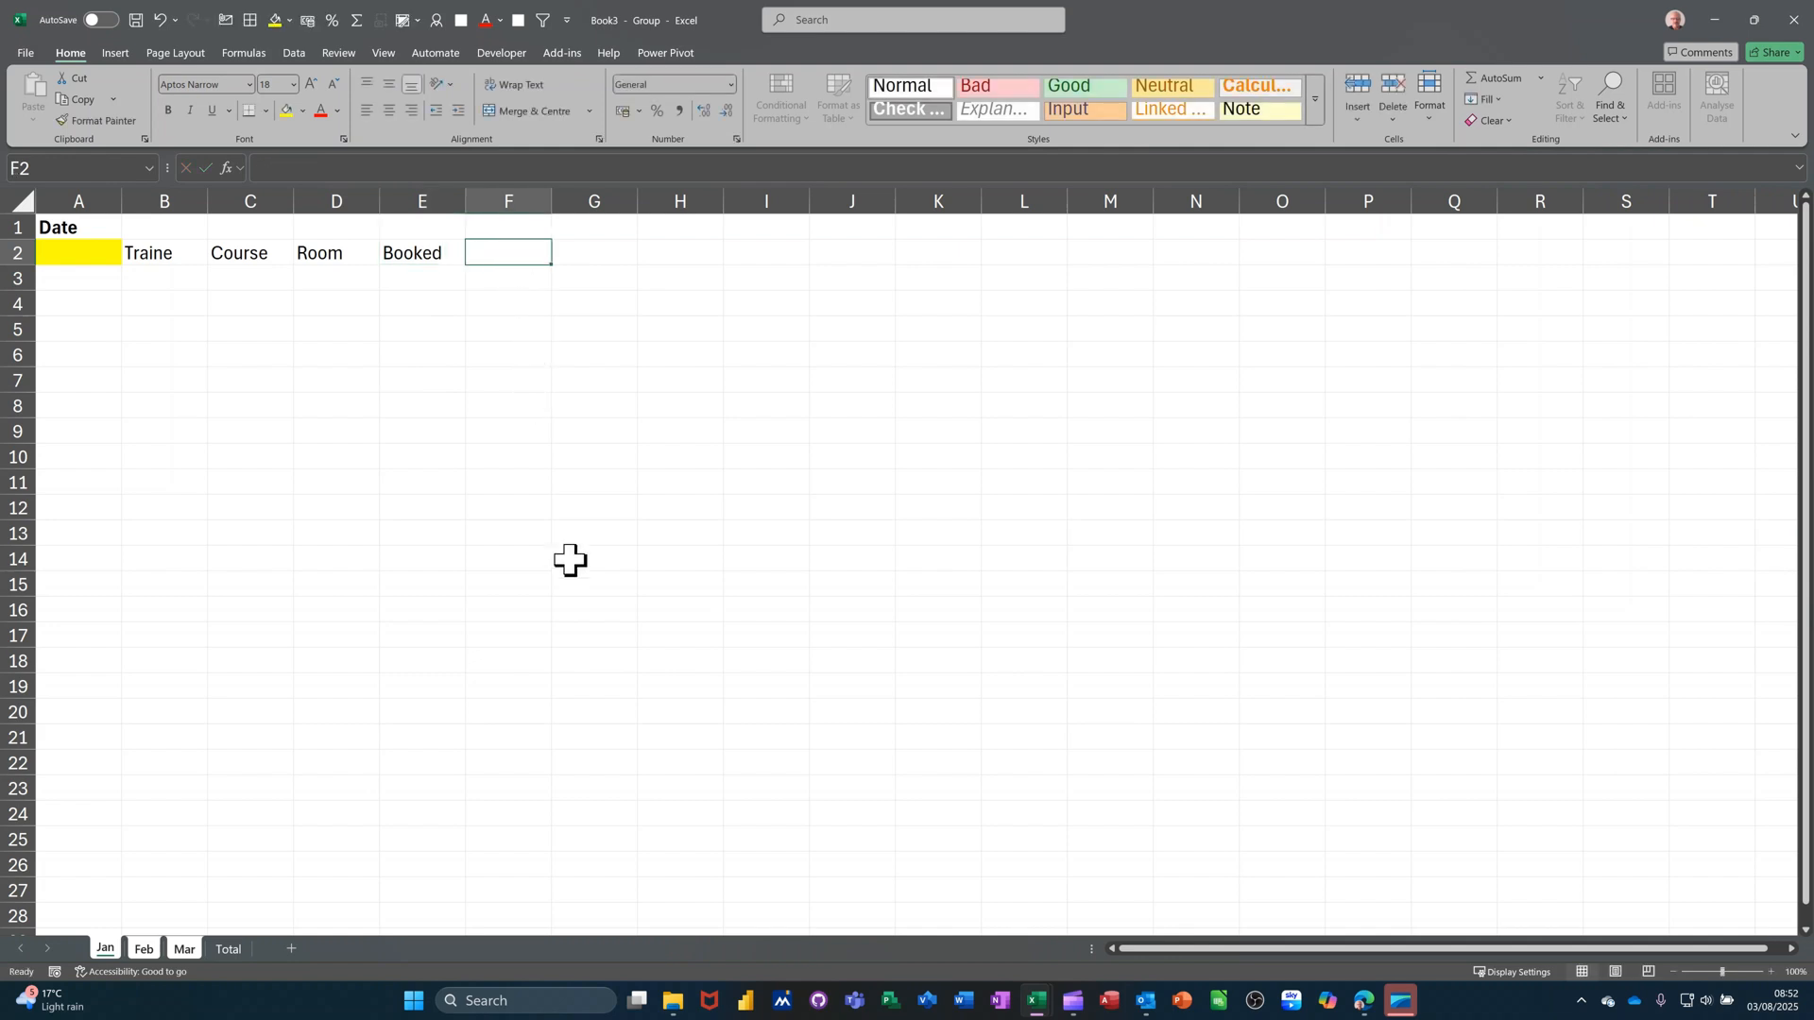
pyautogui.write('Space')
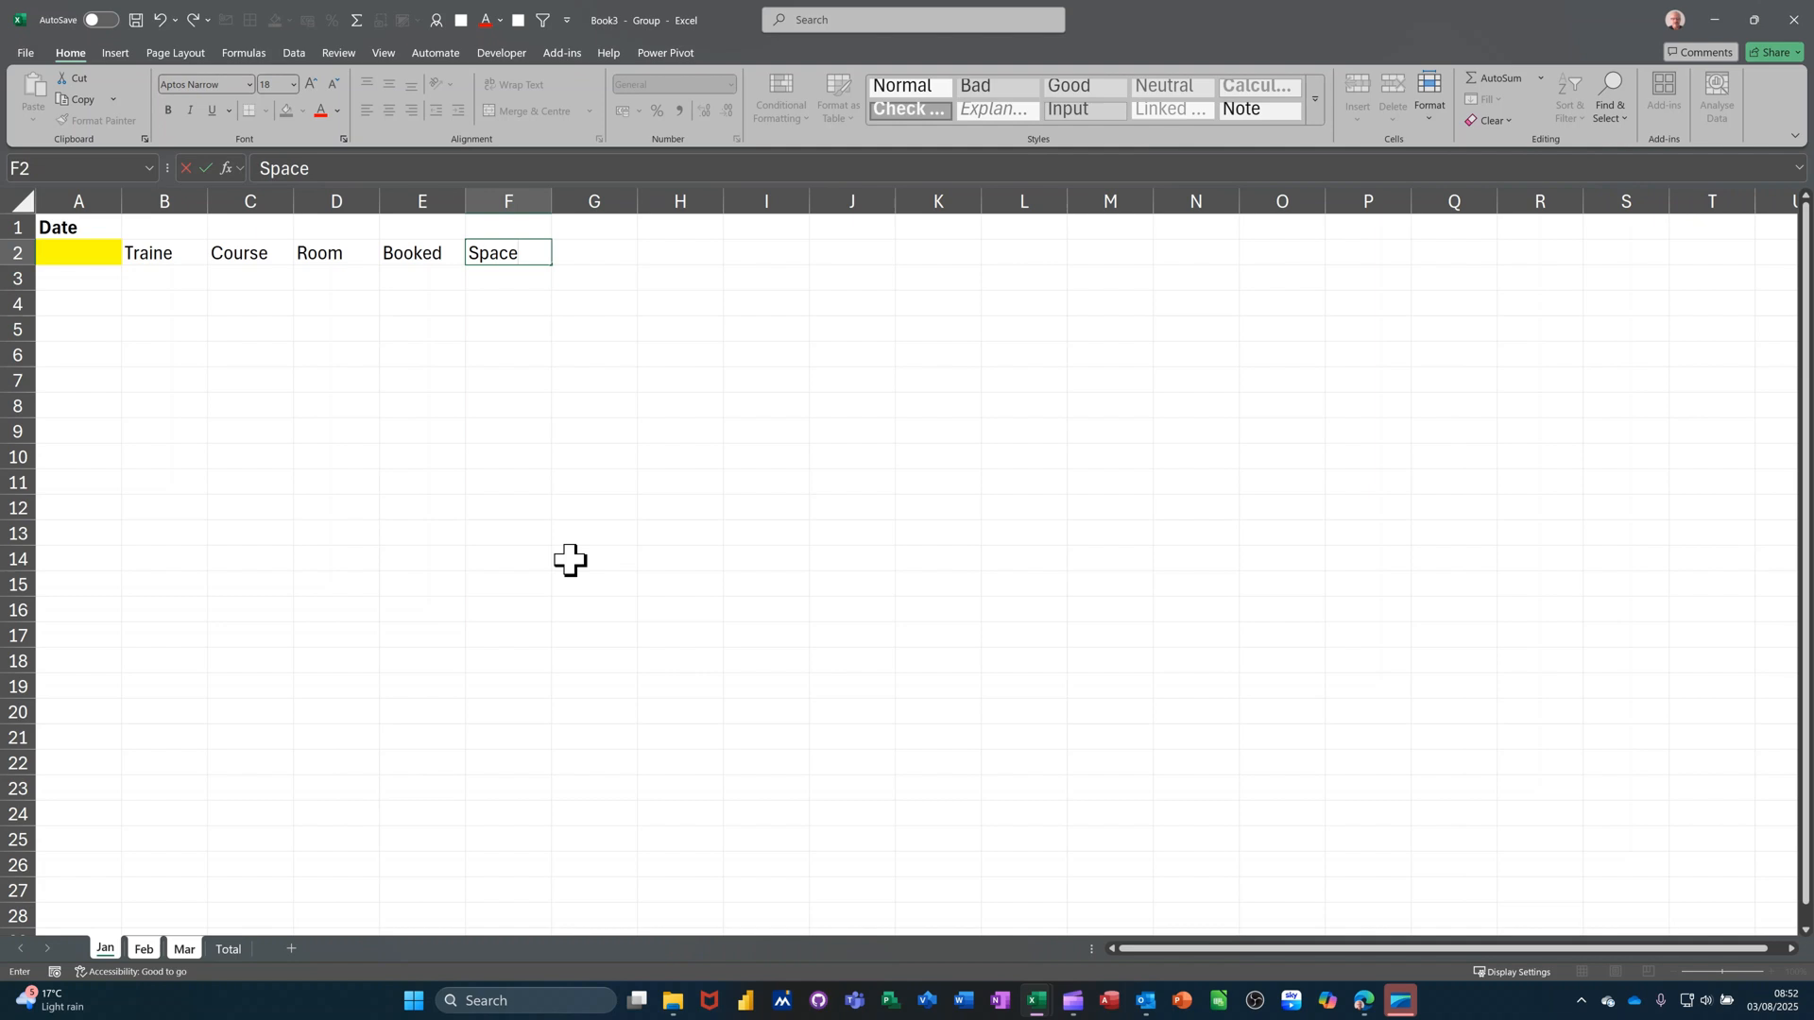
pyautogui.write('s')
pyautogui.click(583, 252)
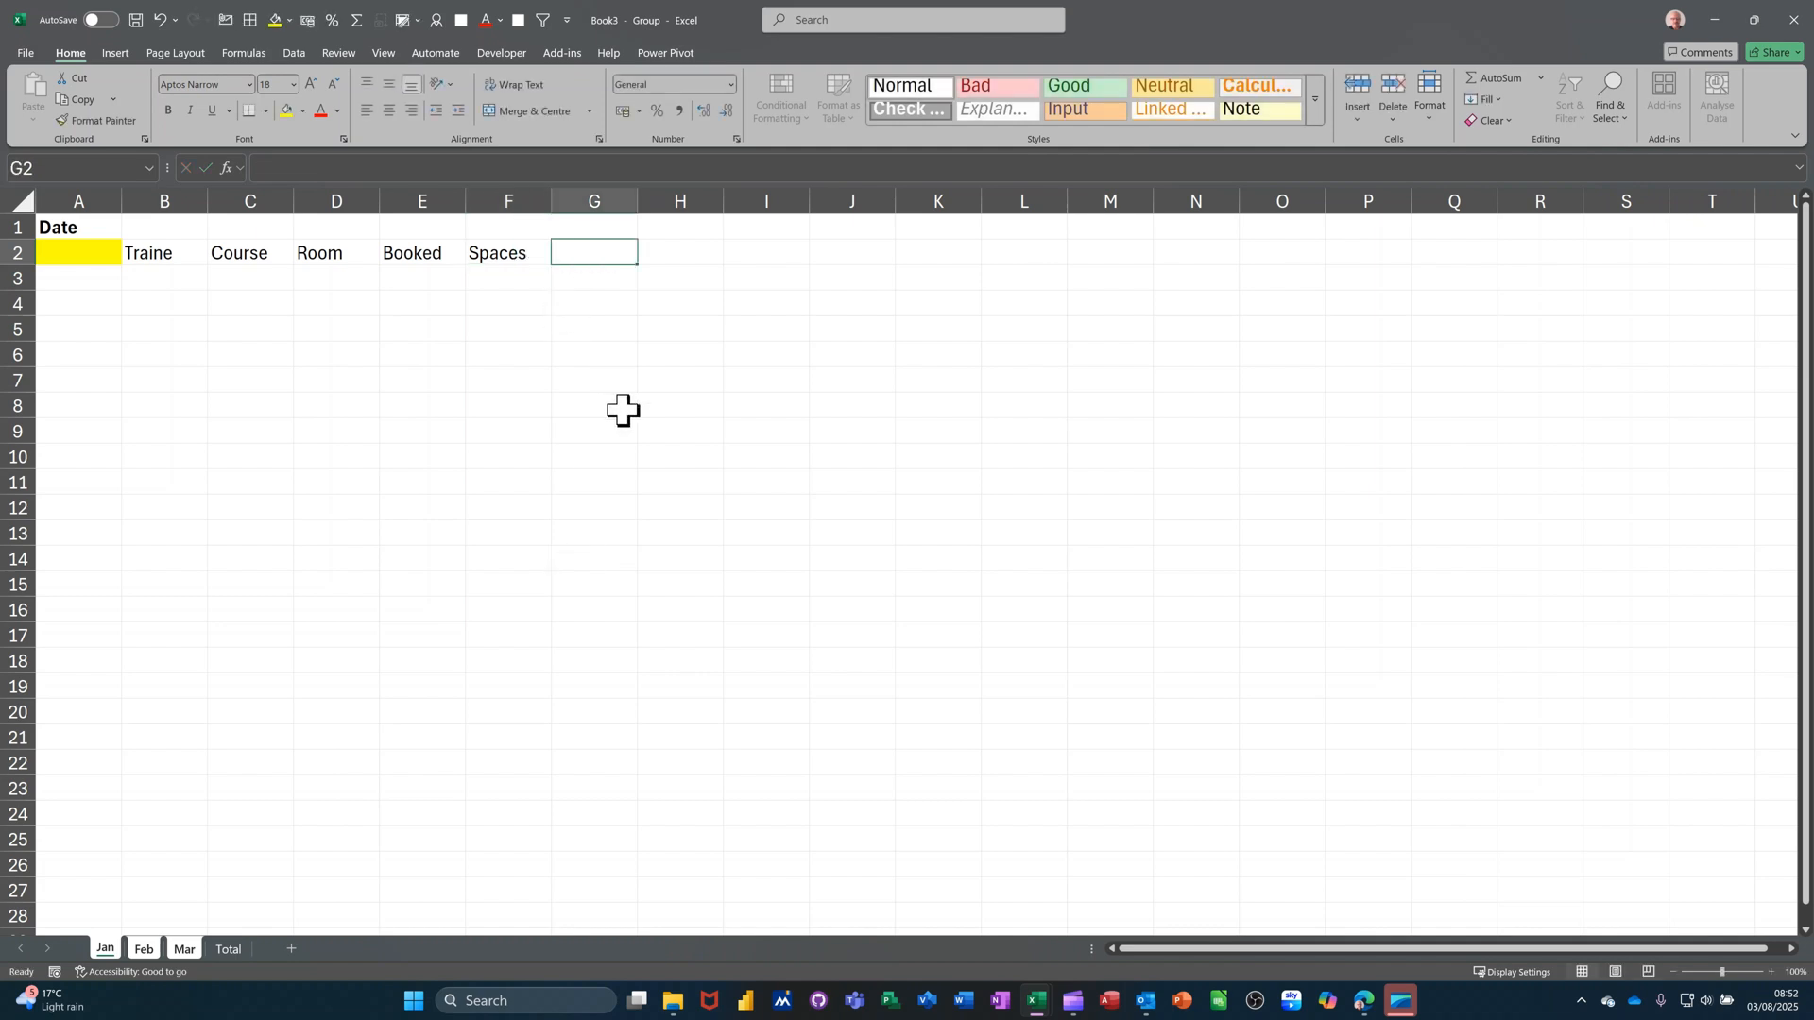
pyautogui.write('Ca')
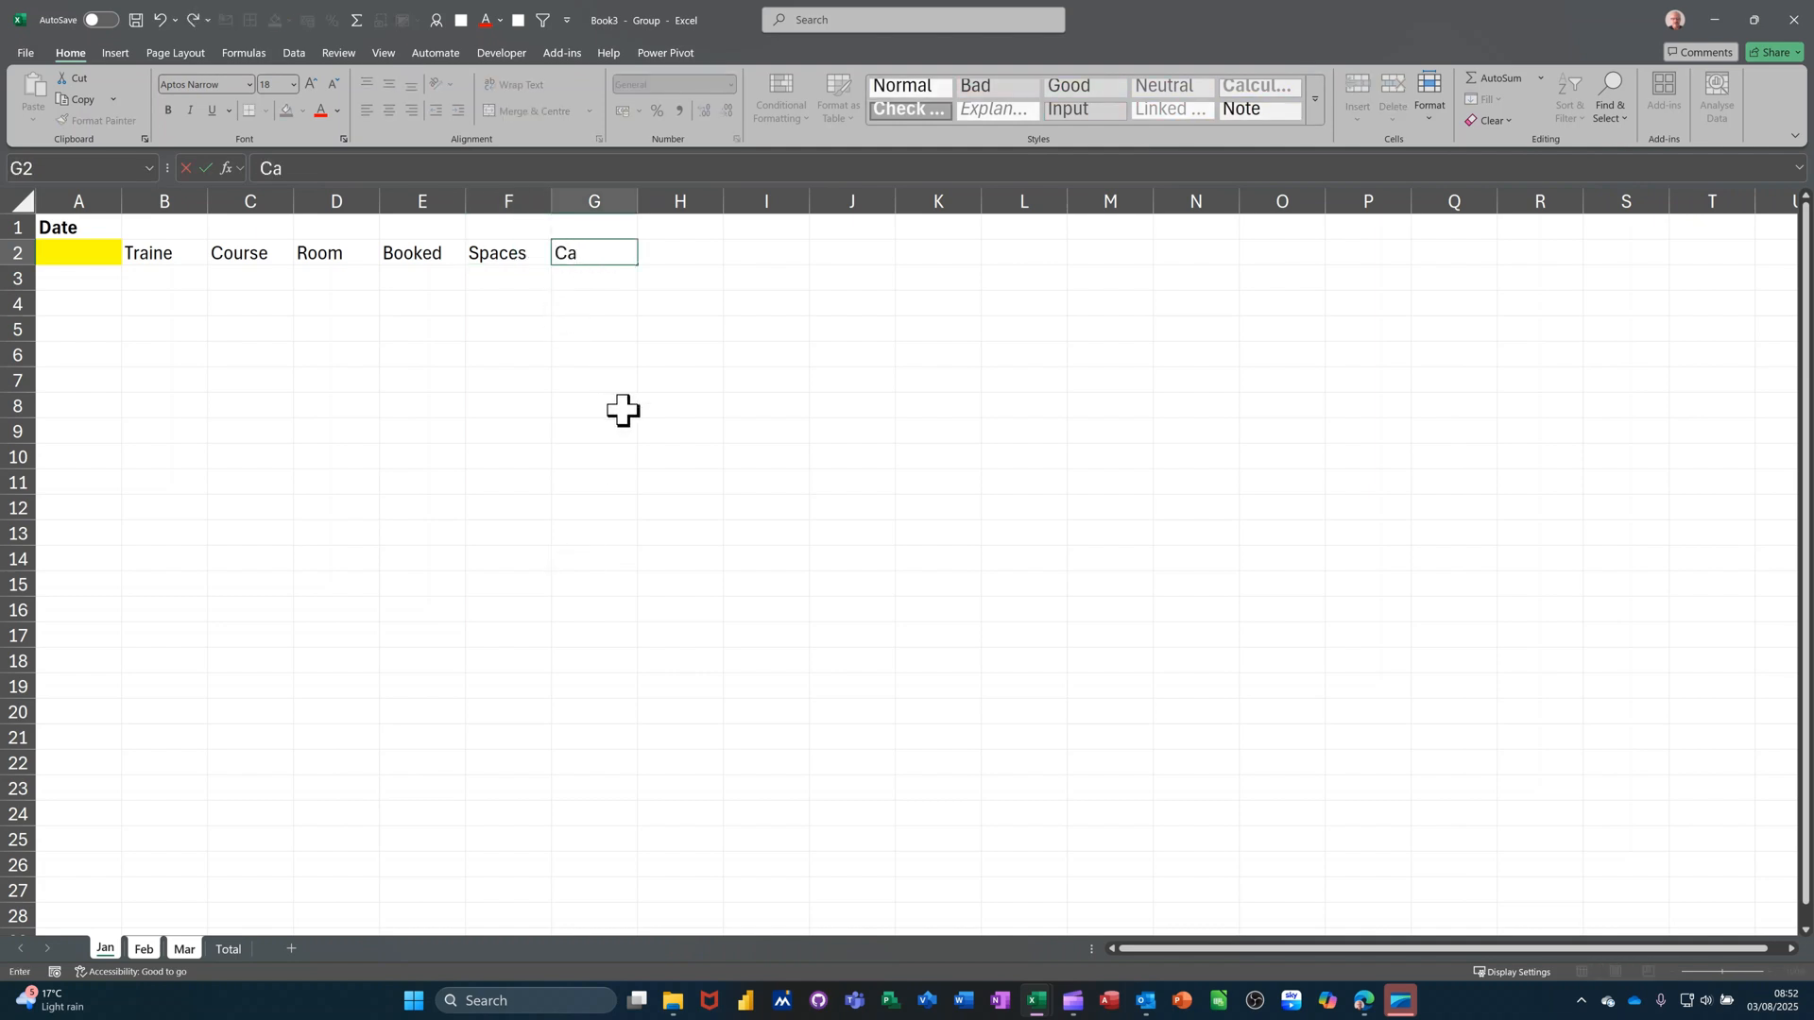
pyautogui.write('pacity')
pyautogui.click(626, 303)
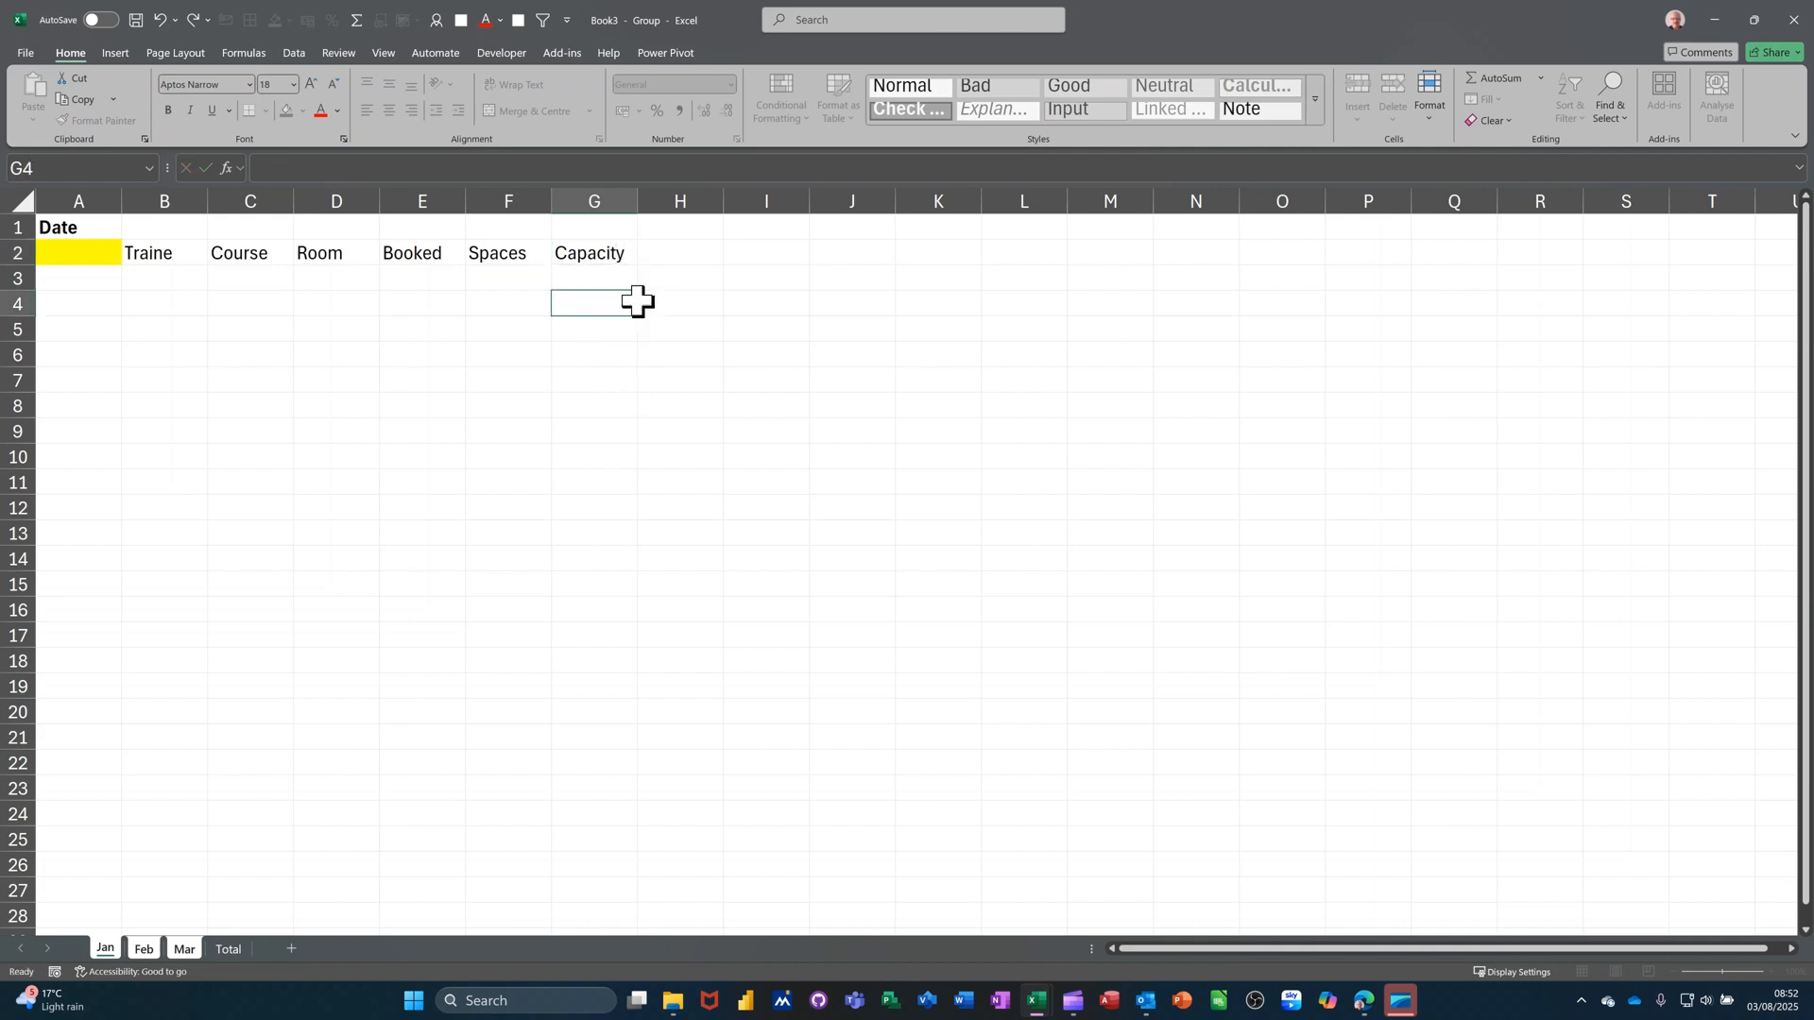
# Step: Enter the headings "Delegates", "Revenue" and "PO" in cells H2 to J2 of the grouped sheets
pyautogui.click(676, 251)
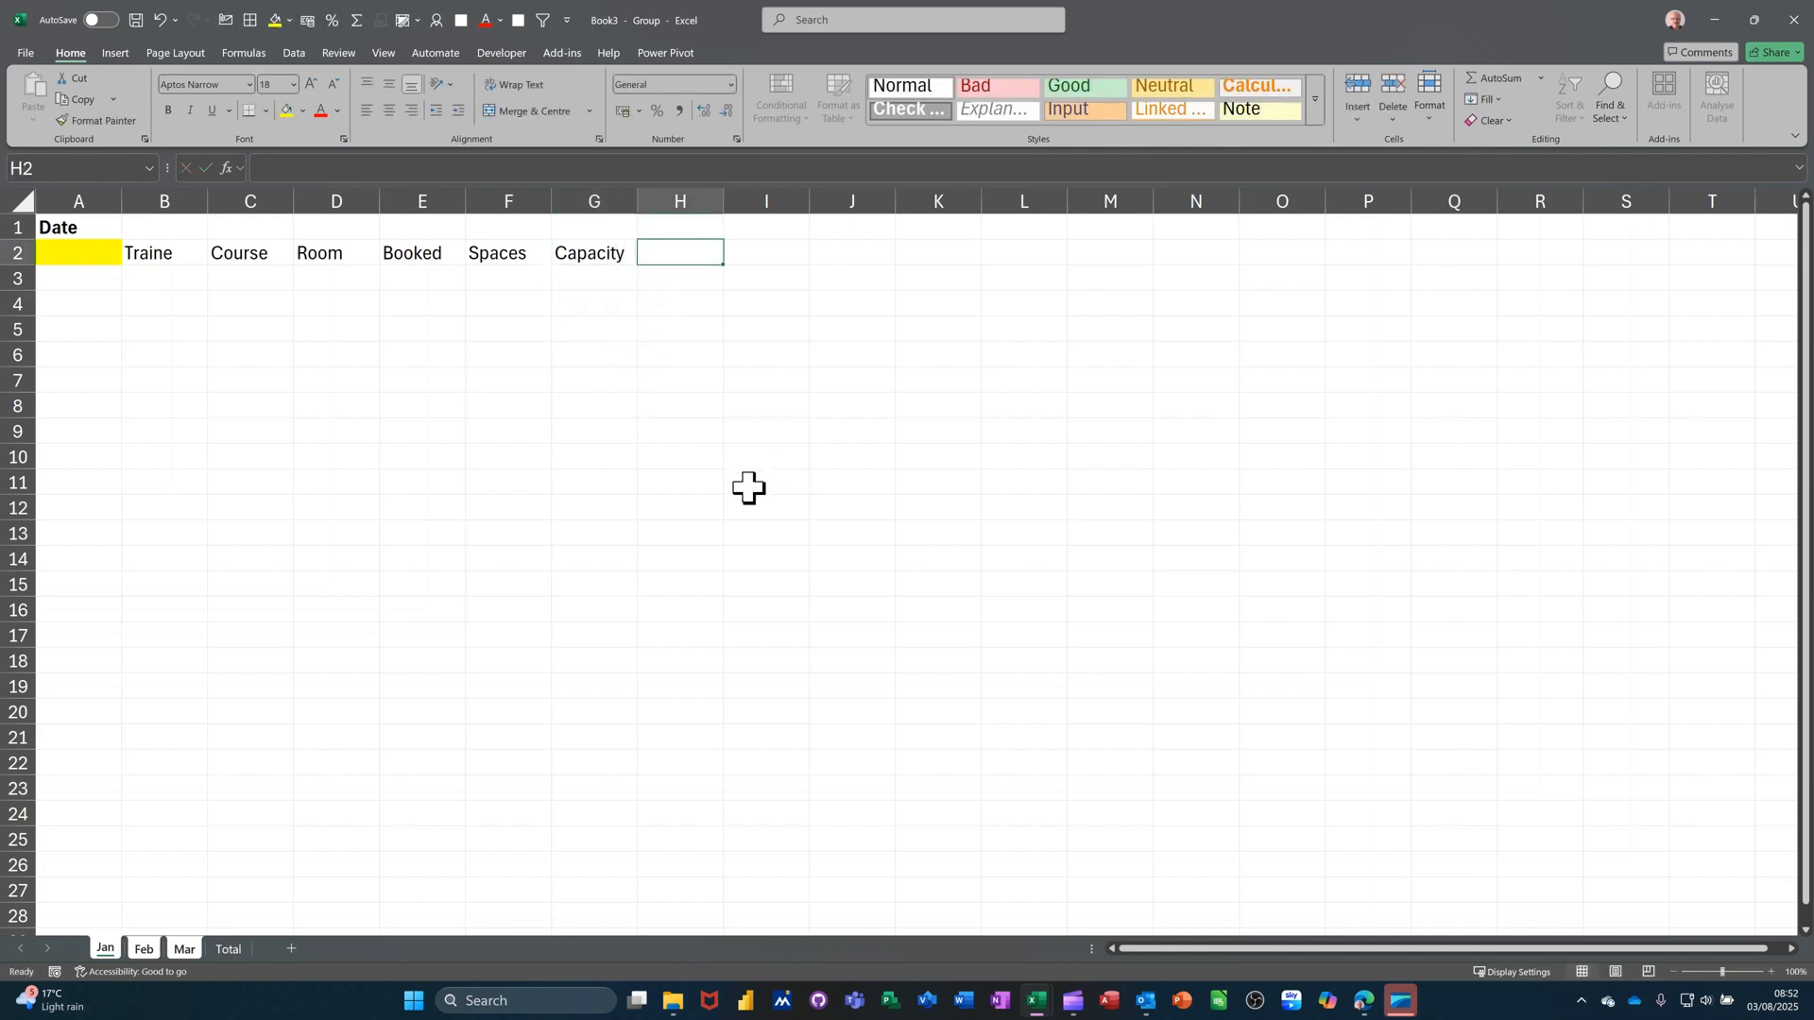
pyautogui.write('Dele')
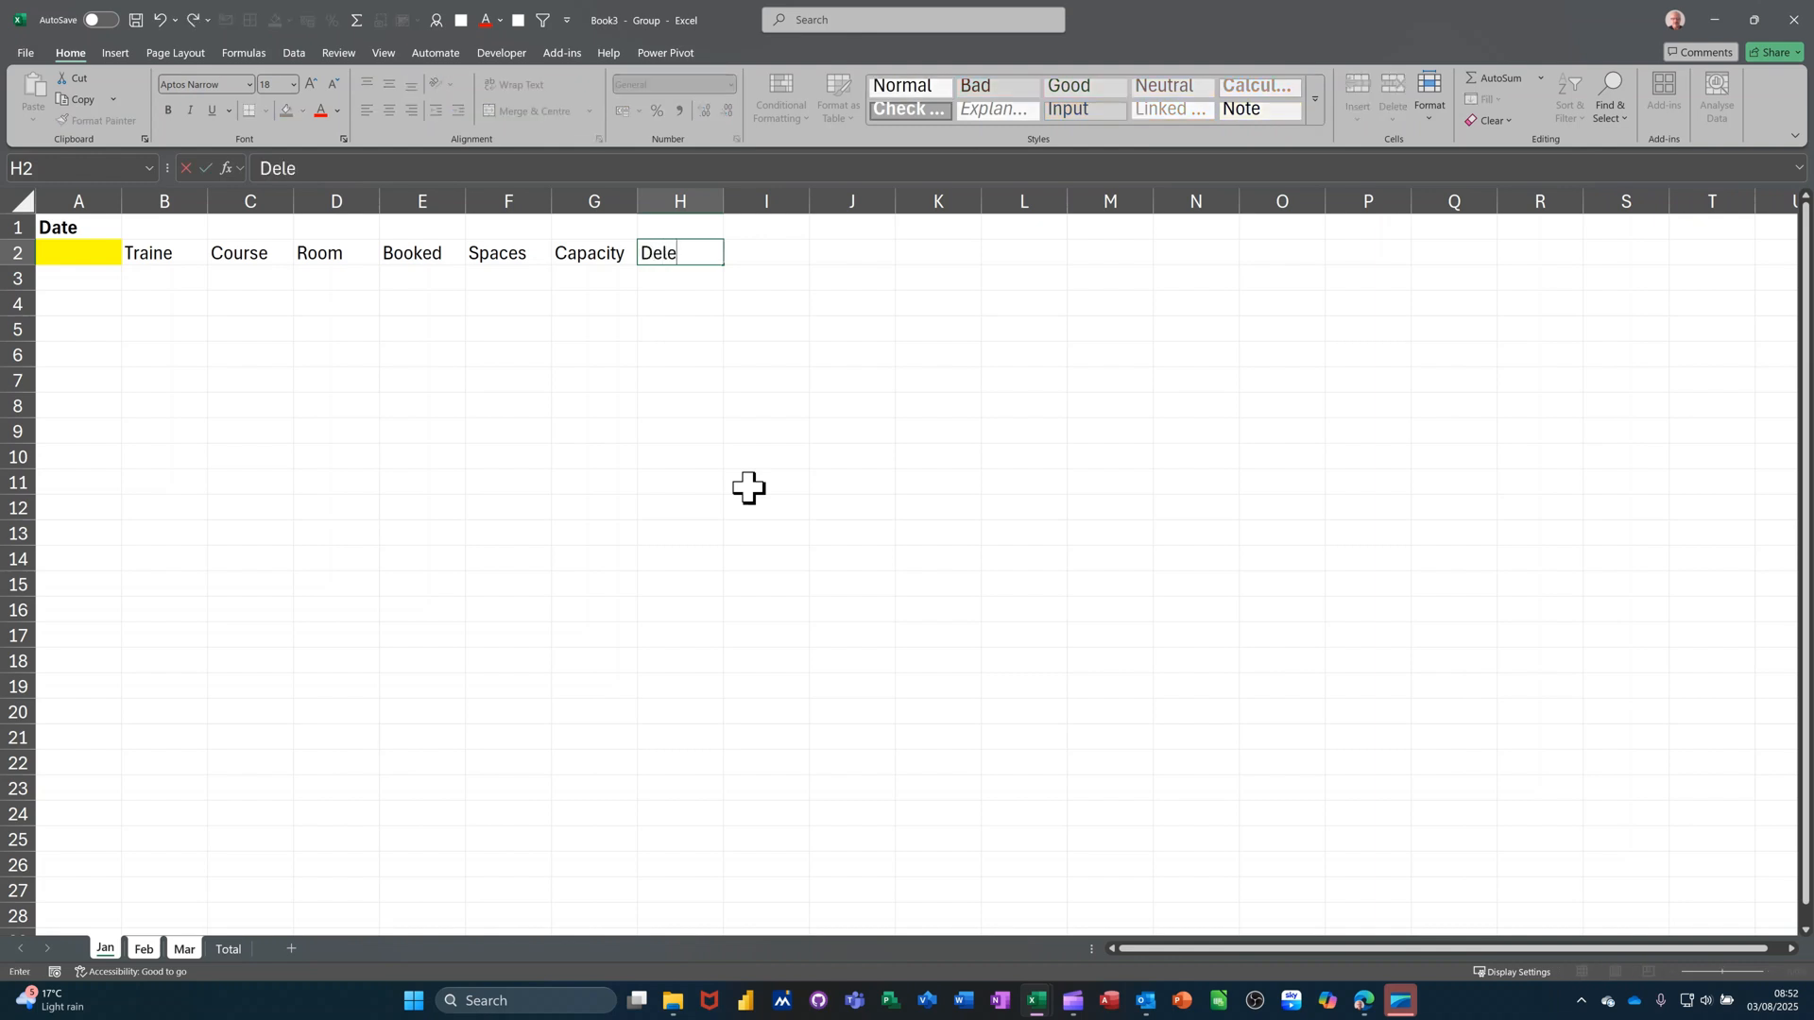
pyautogui.write('gates')
pyautogui.click(774, 259)
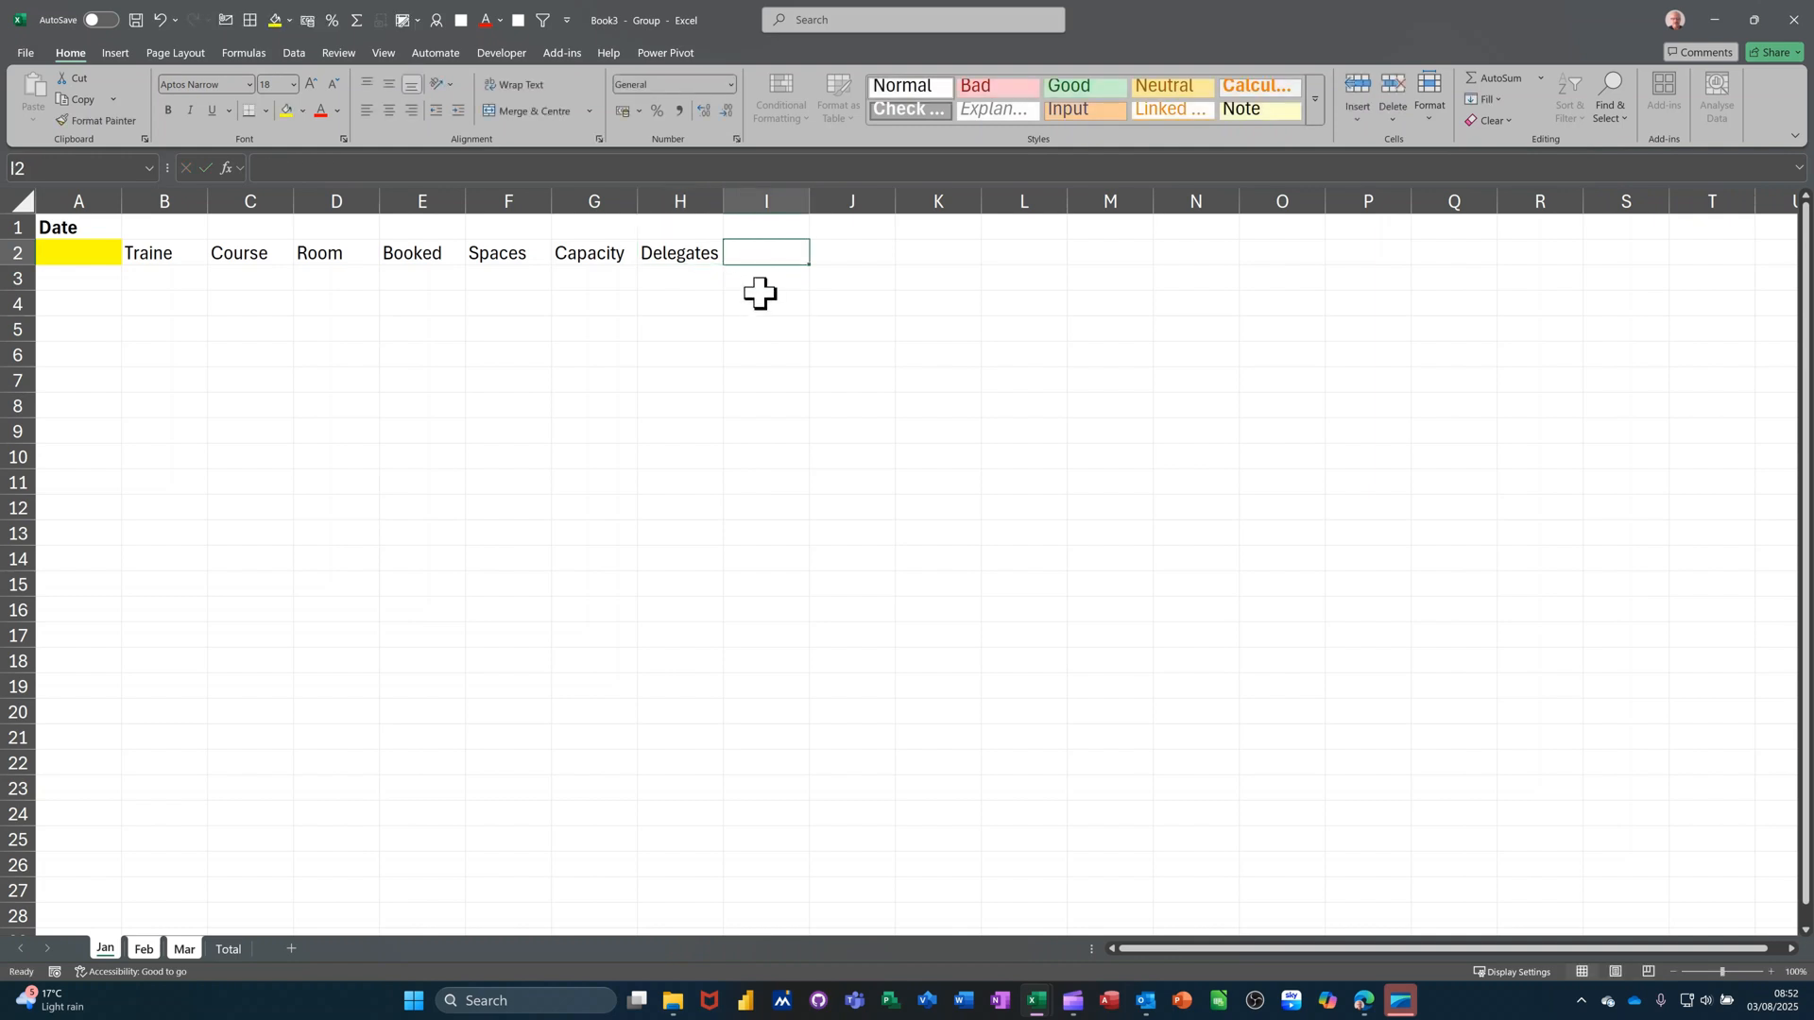
pyautogui.write('Revenu')
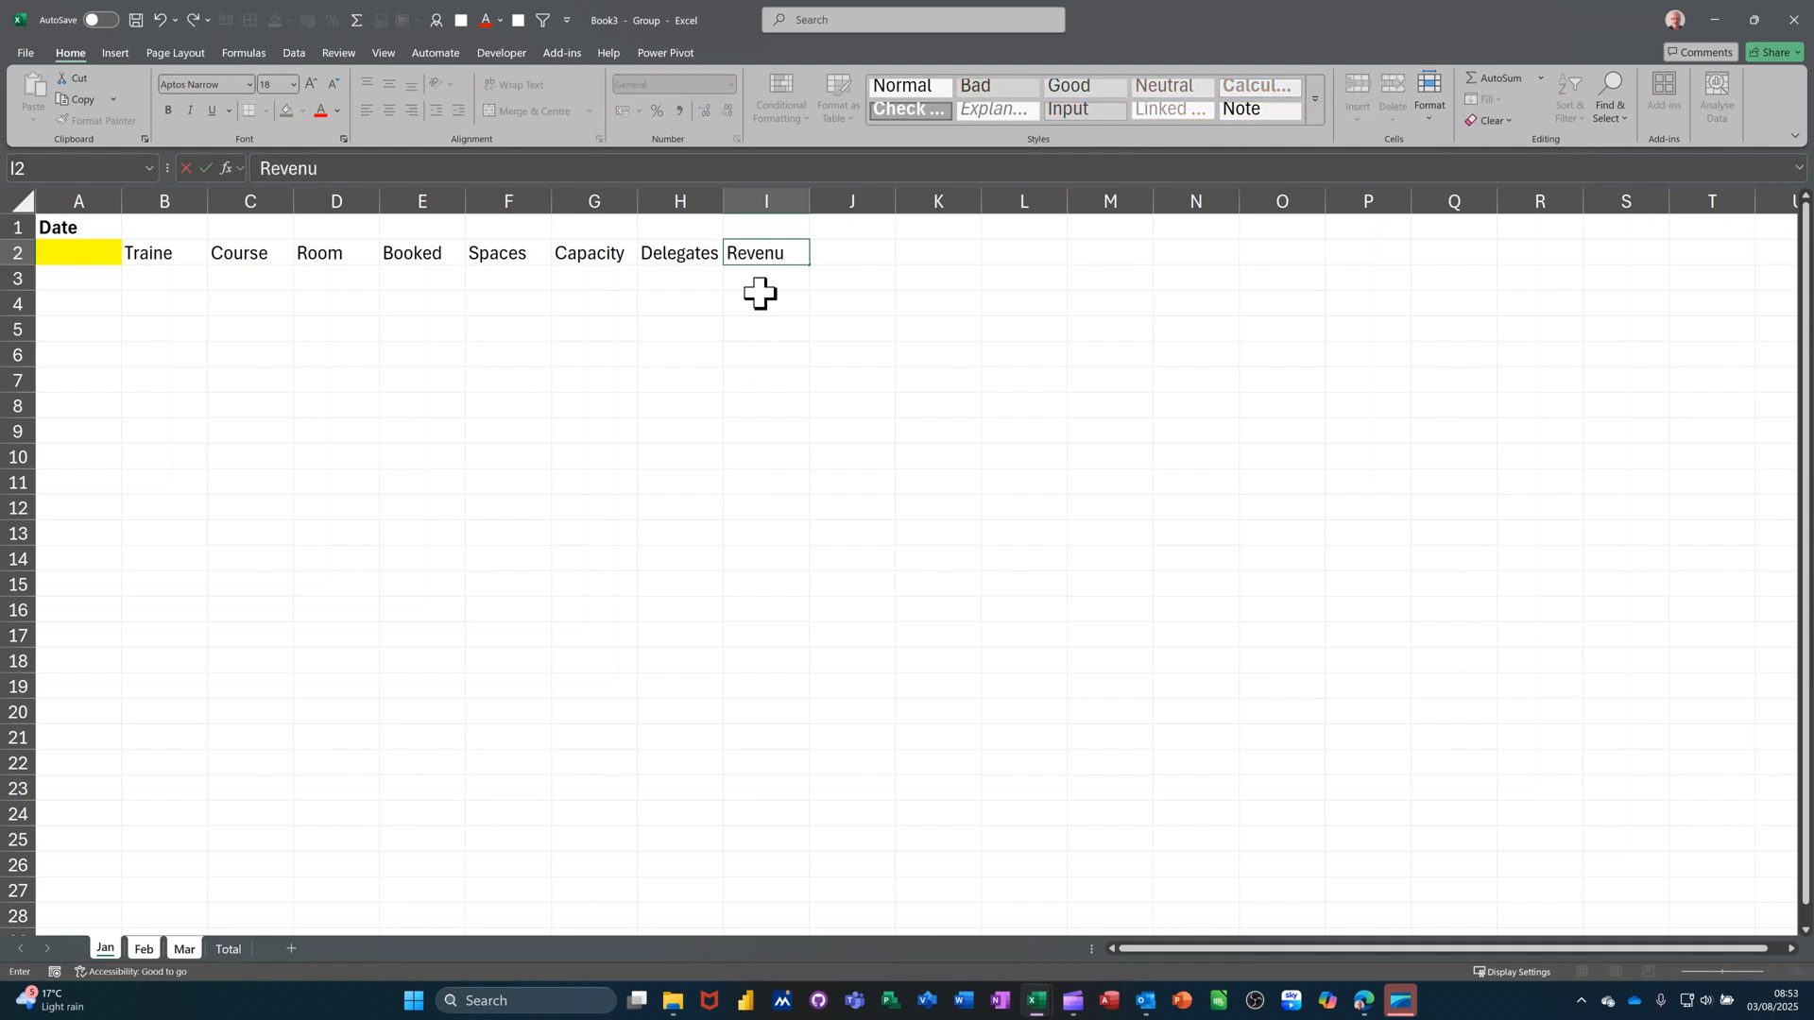
pyautogui.write('e')
pyautogui.press('Return')
pyautogui.click(831, 252)
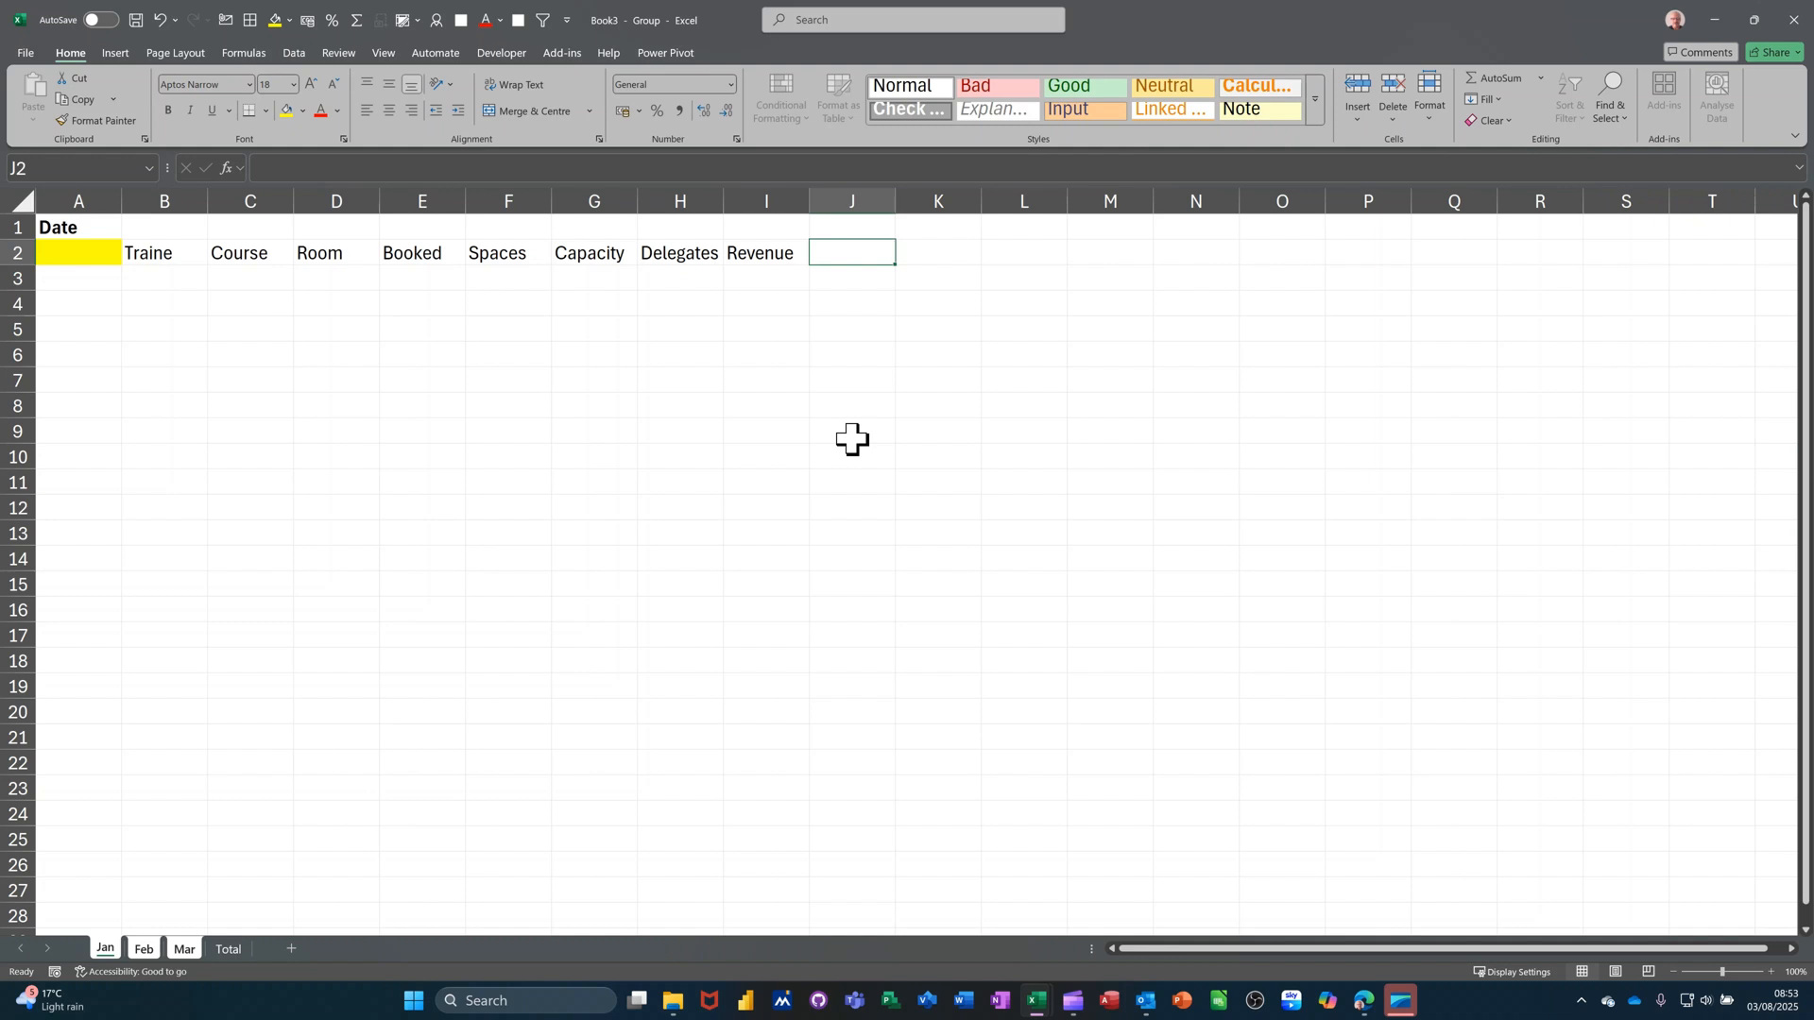
pyautogui.write('PO')
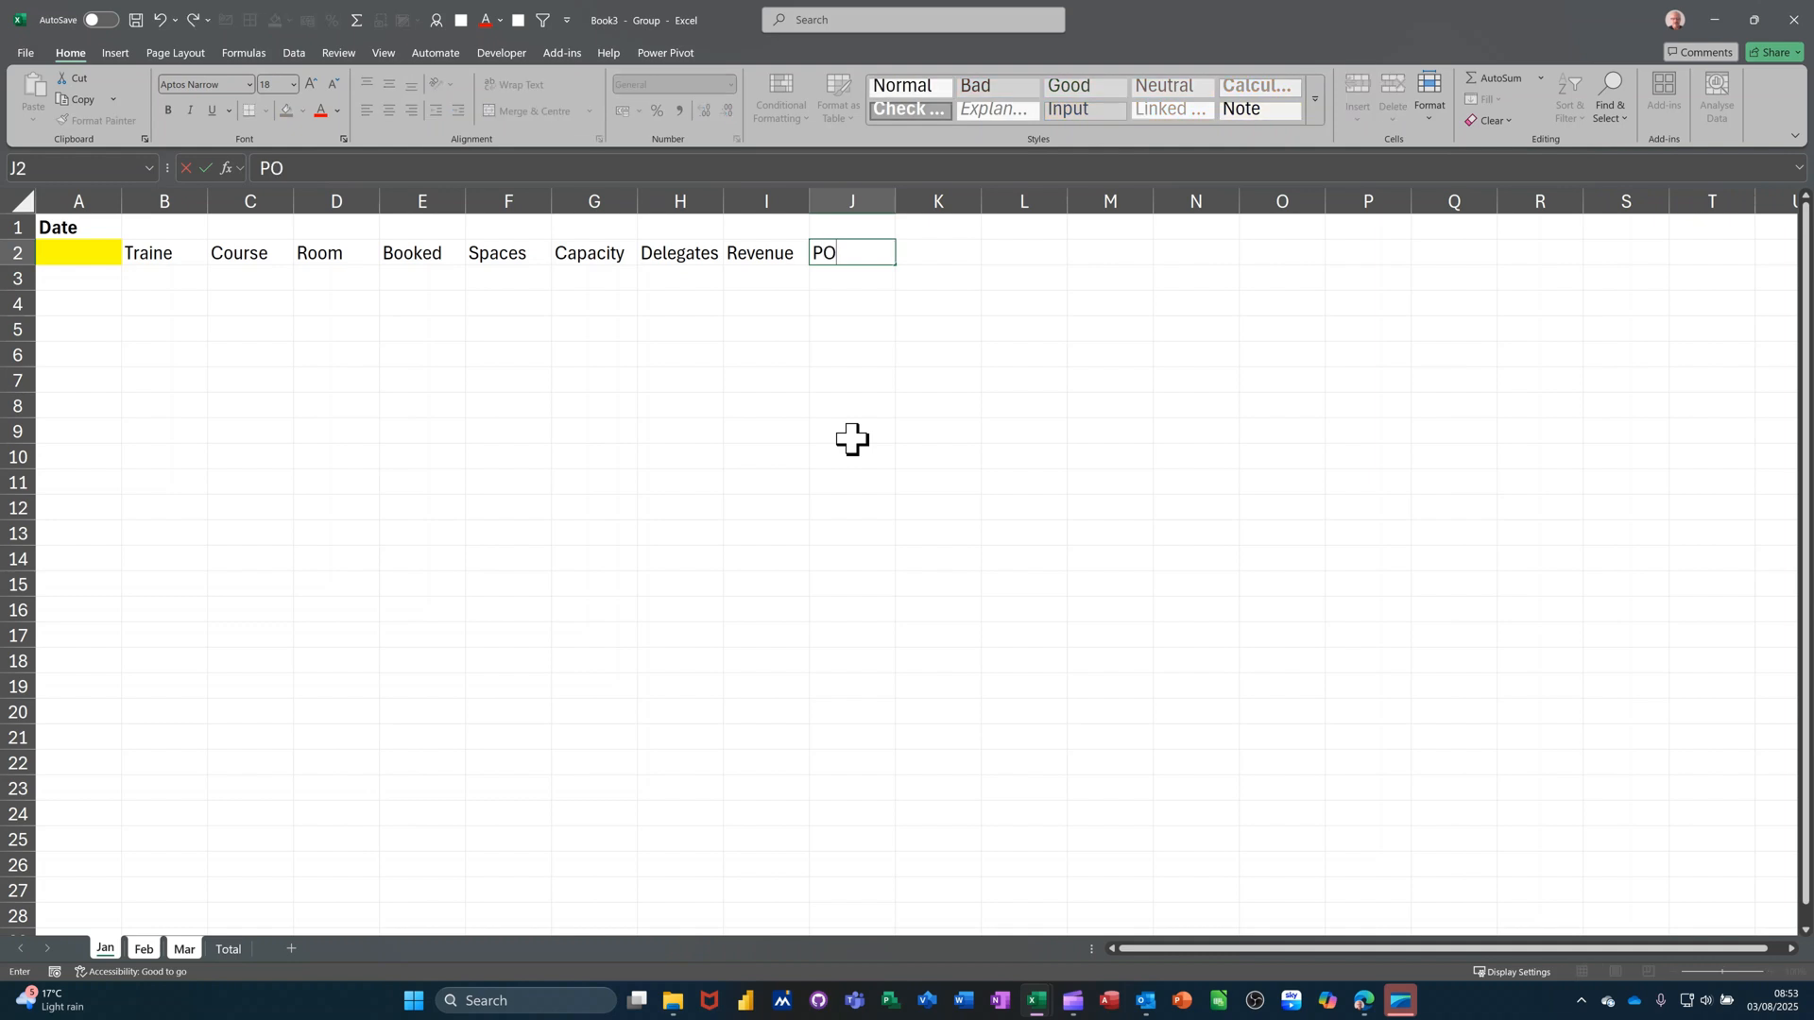
pyautogui.press('Tab')
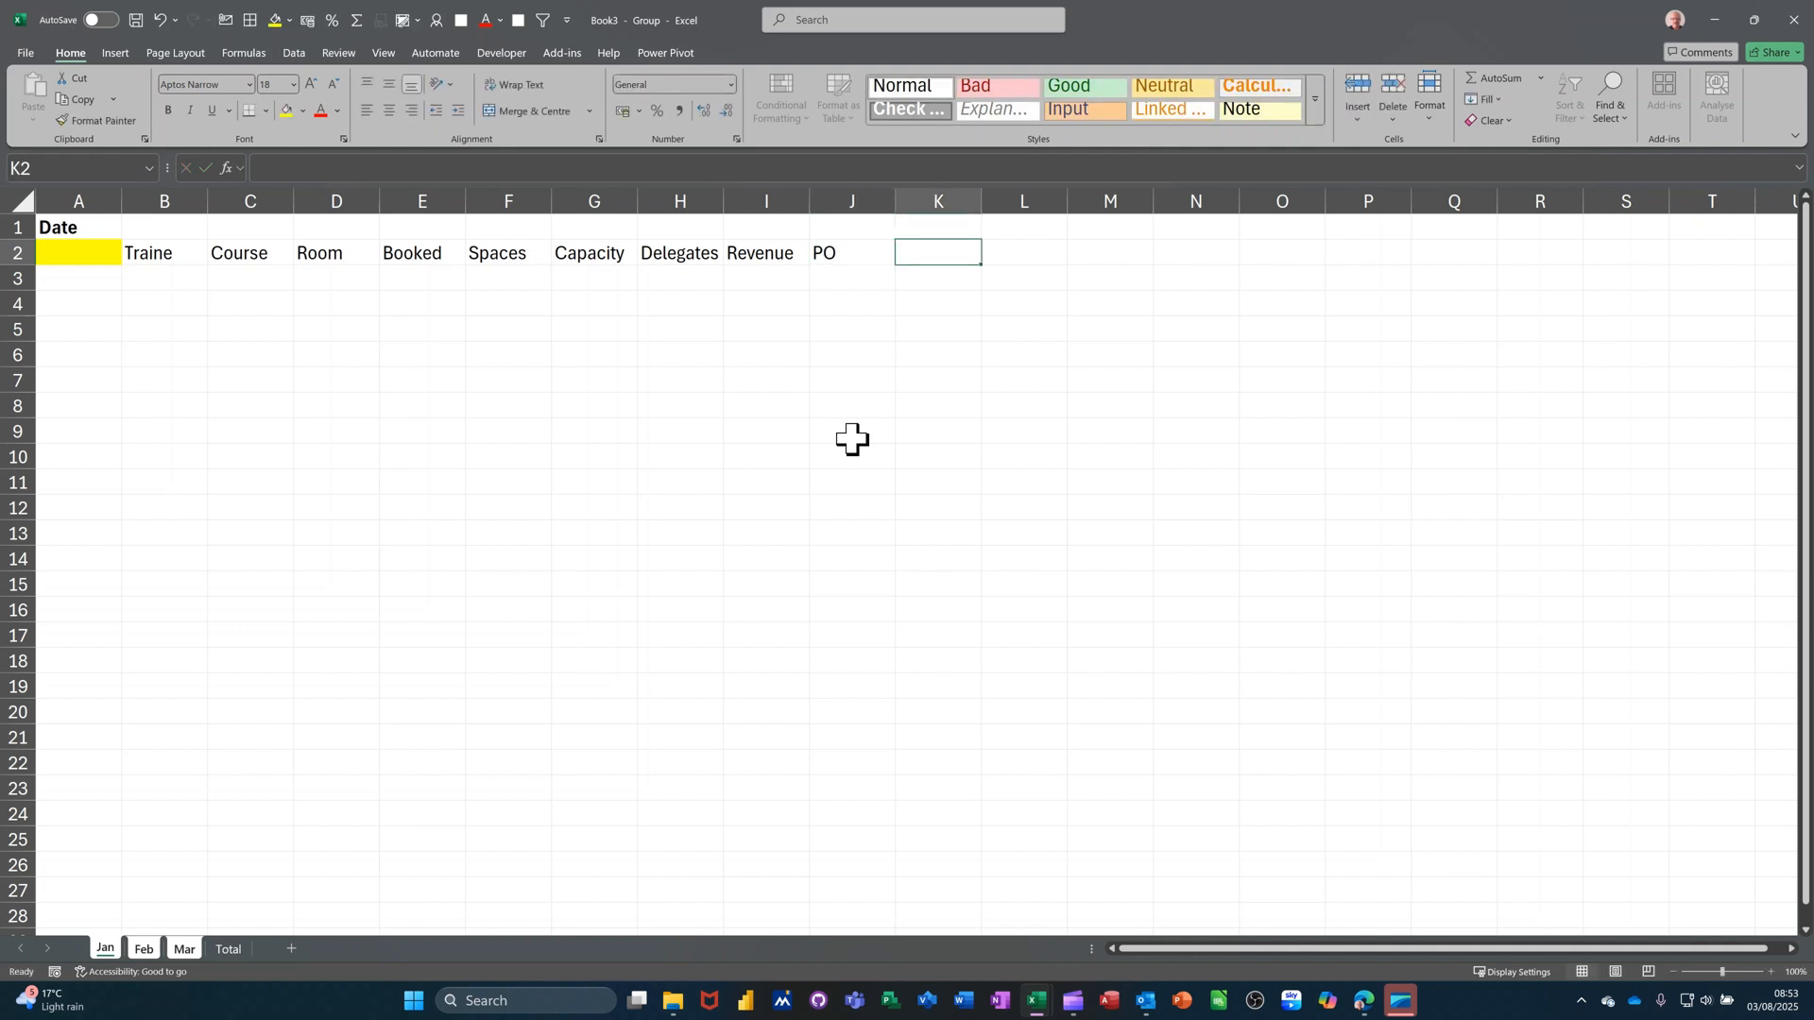
# Step: Enter the headings "Invoice" and "Confirmed" in cells K2 and L2 of the grouped sheets
pyautogui.write('Inv')
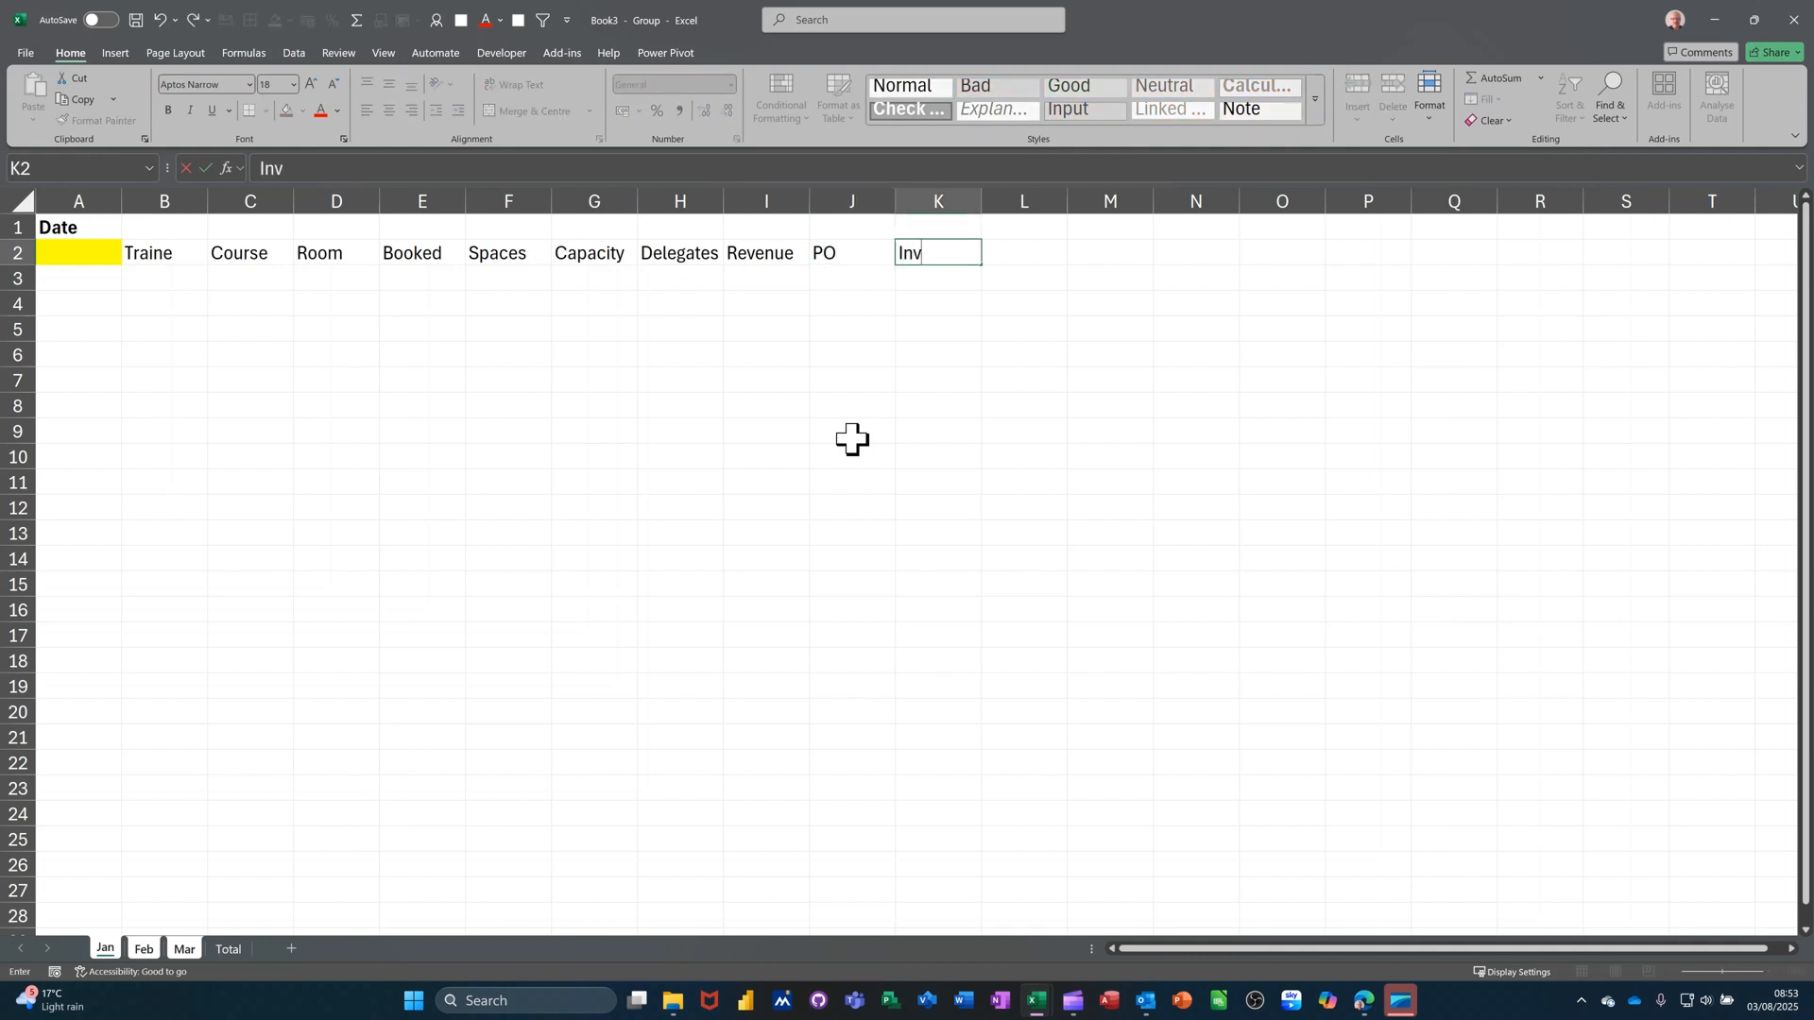
pyautogui.write('oice')
pyautogui.press('Tab')
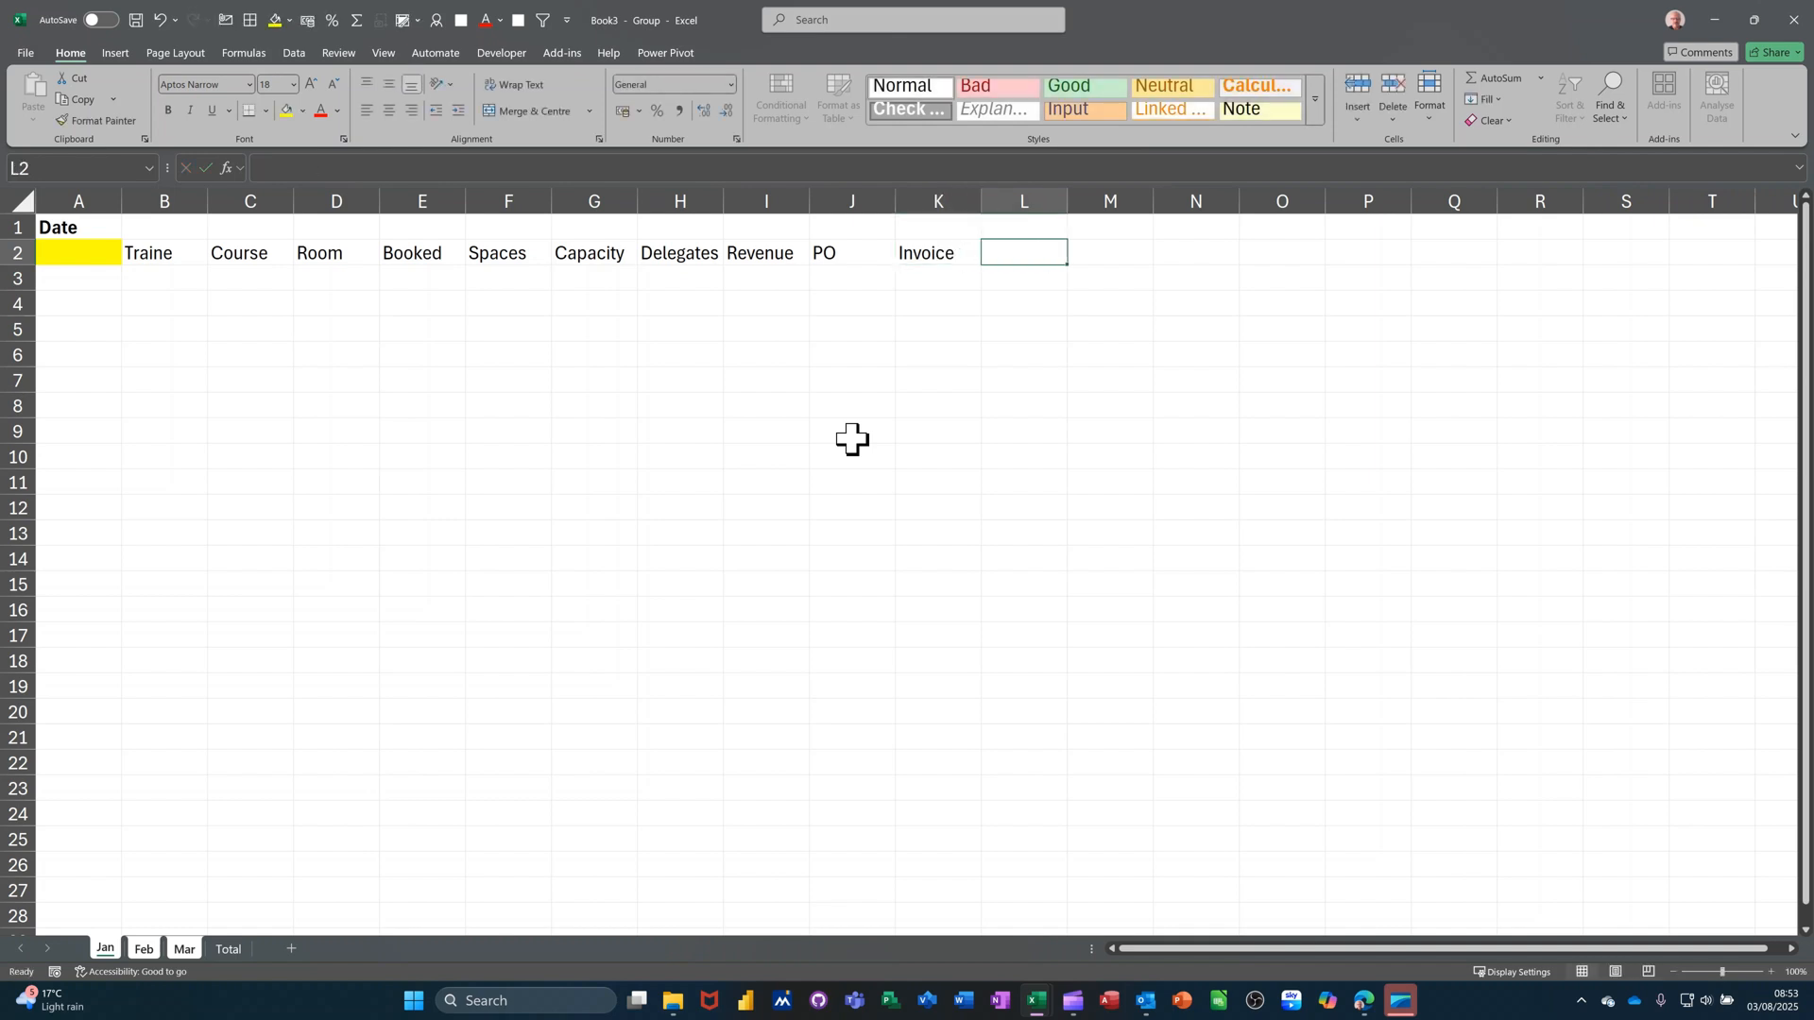
pyautogui.write('Co')
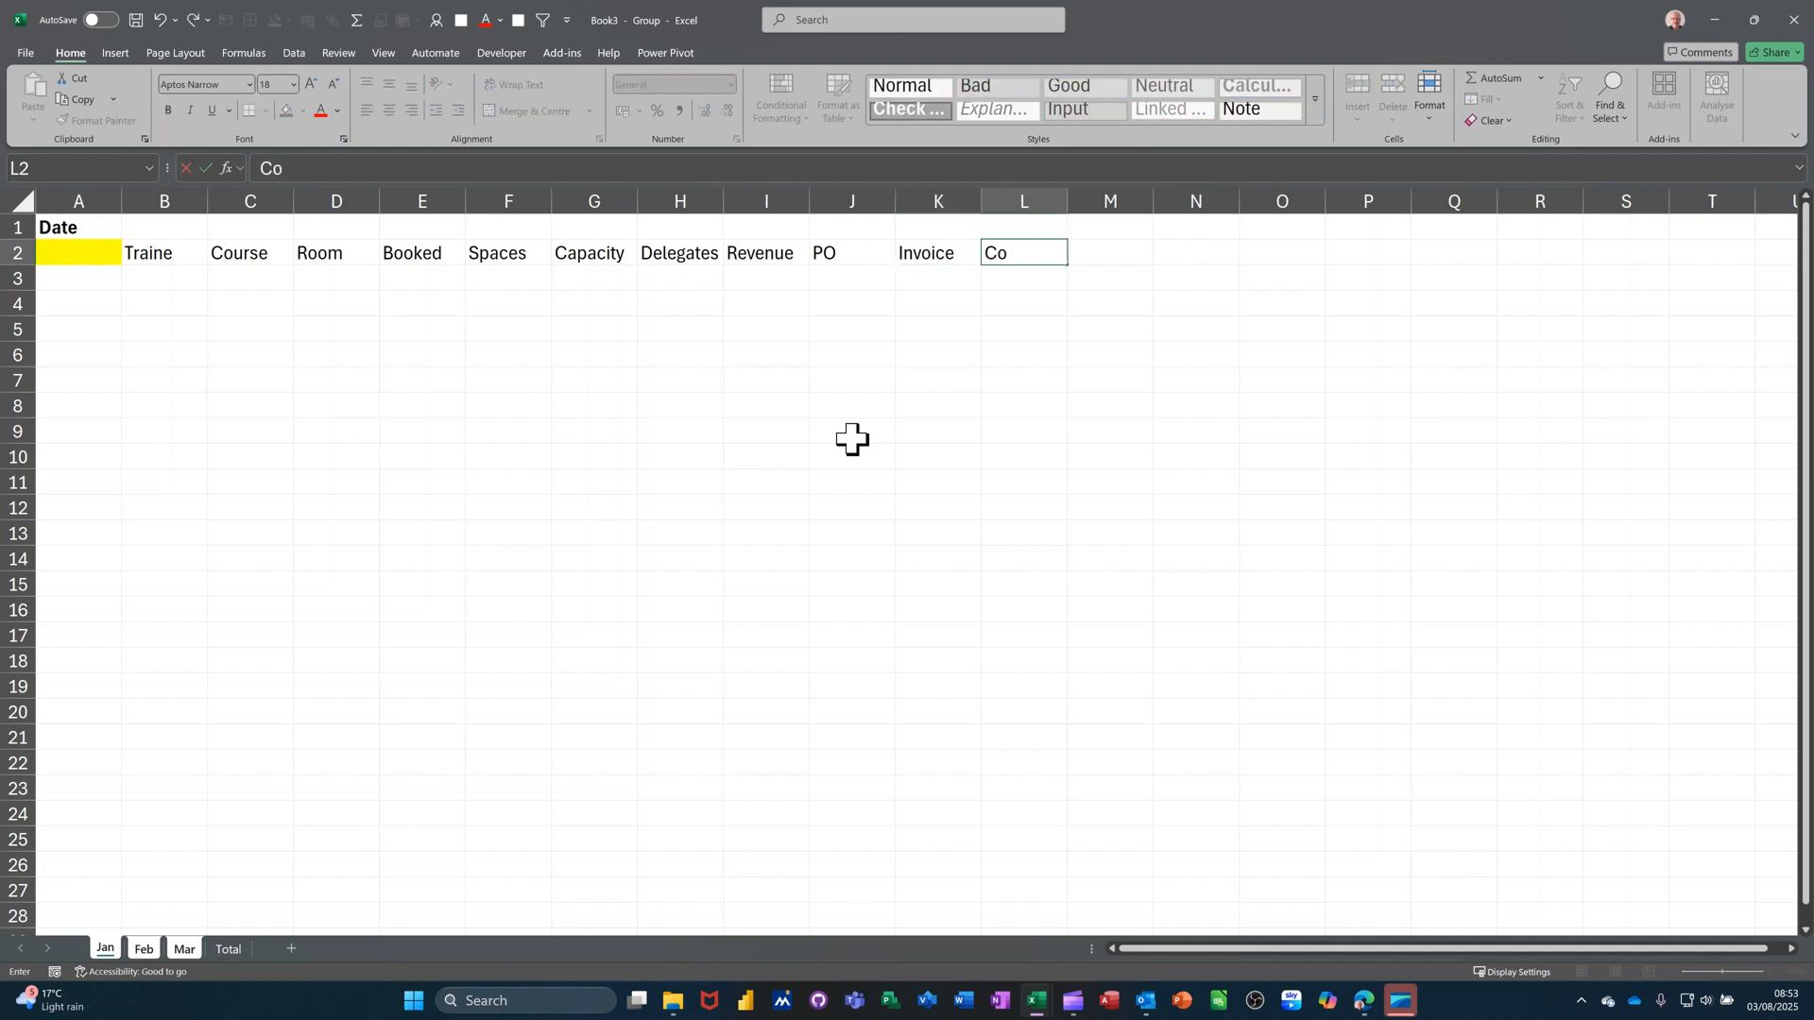
pyautogui.write('nfirmed')
pyautogui.click(959, 382)
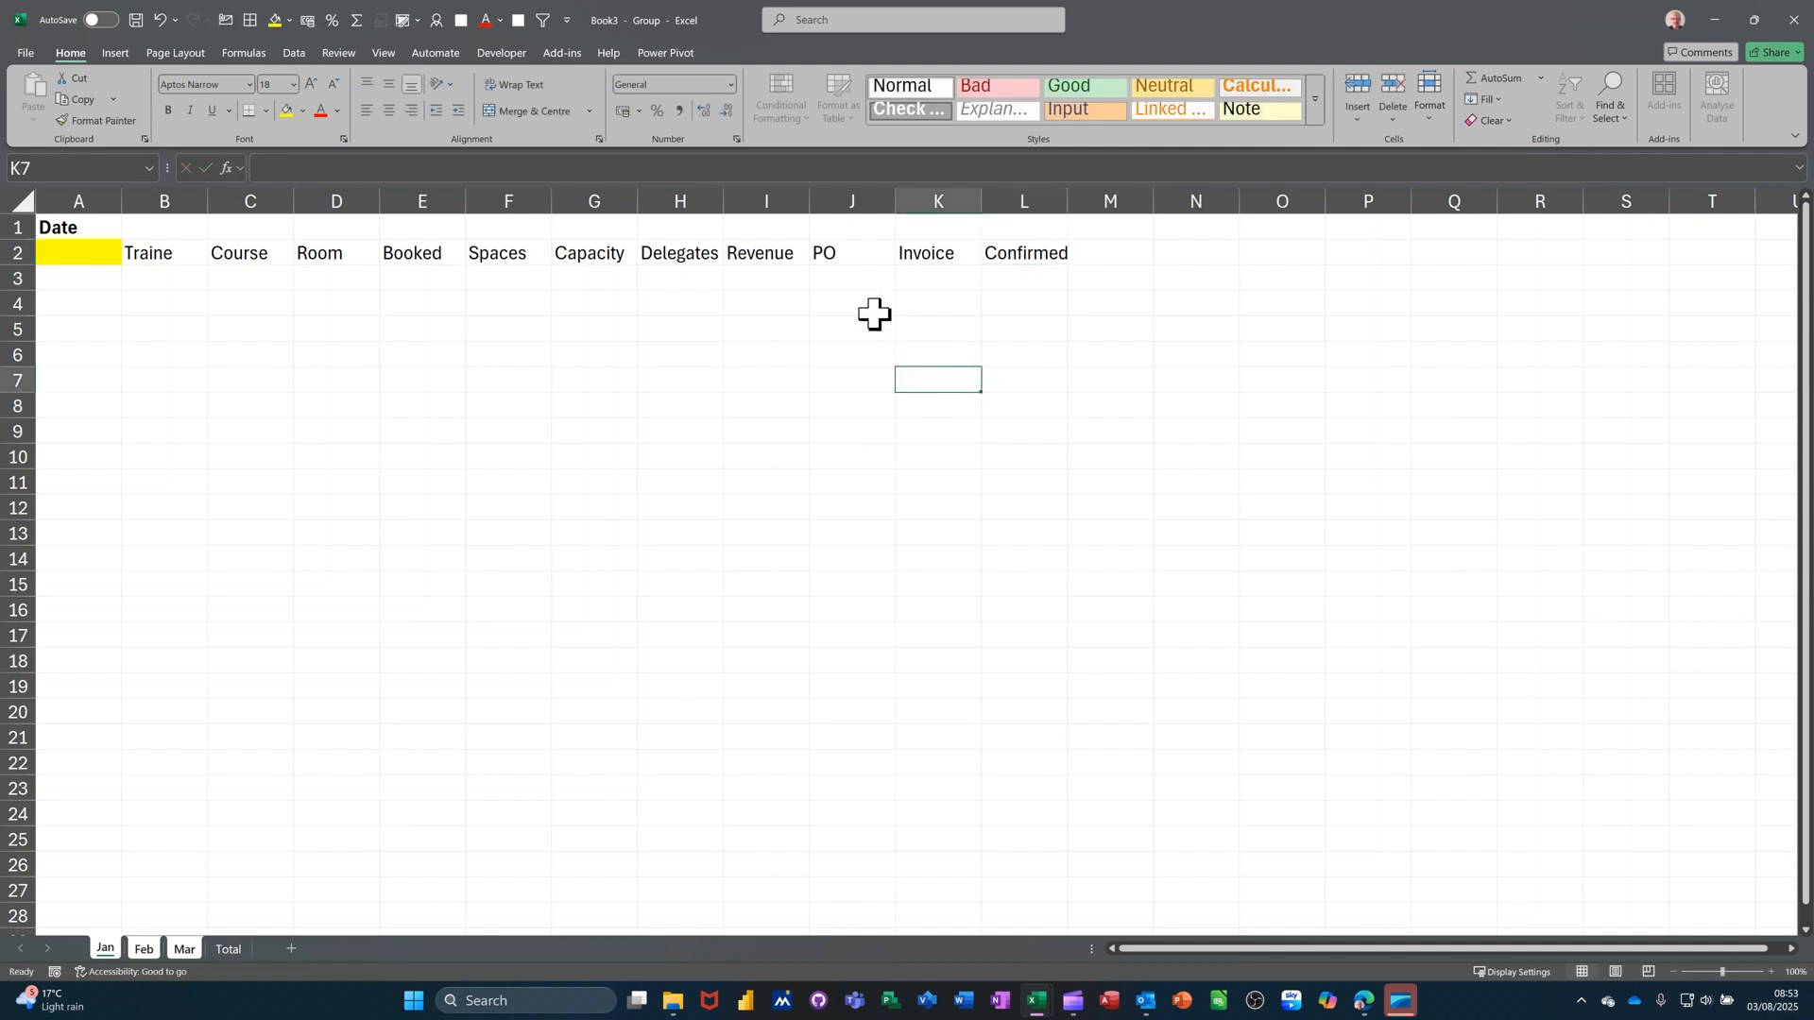
# Step: Merge and centre rows 3 to 14 separately within each of columns A to G on the grouped sheets
pyautogui.click(168, 285)
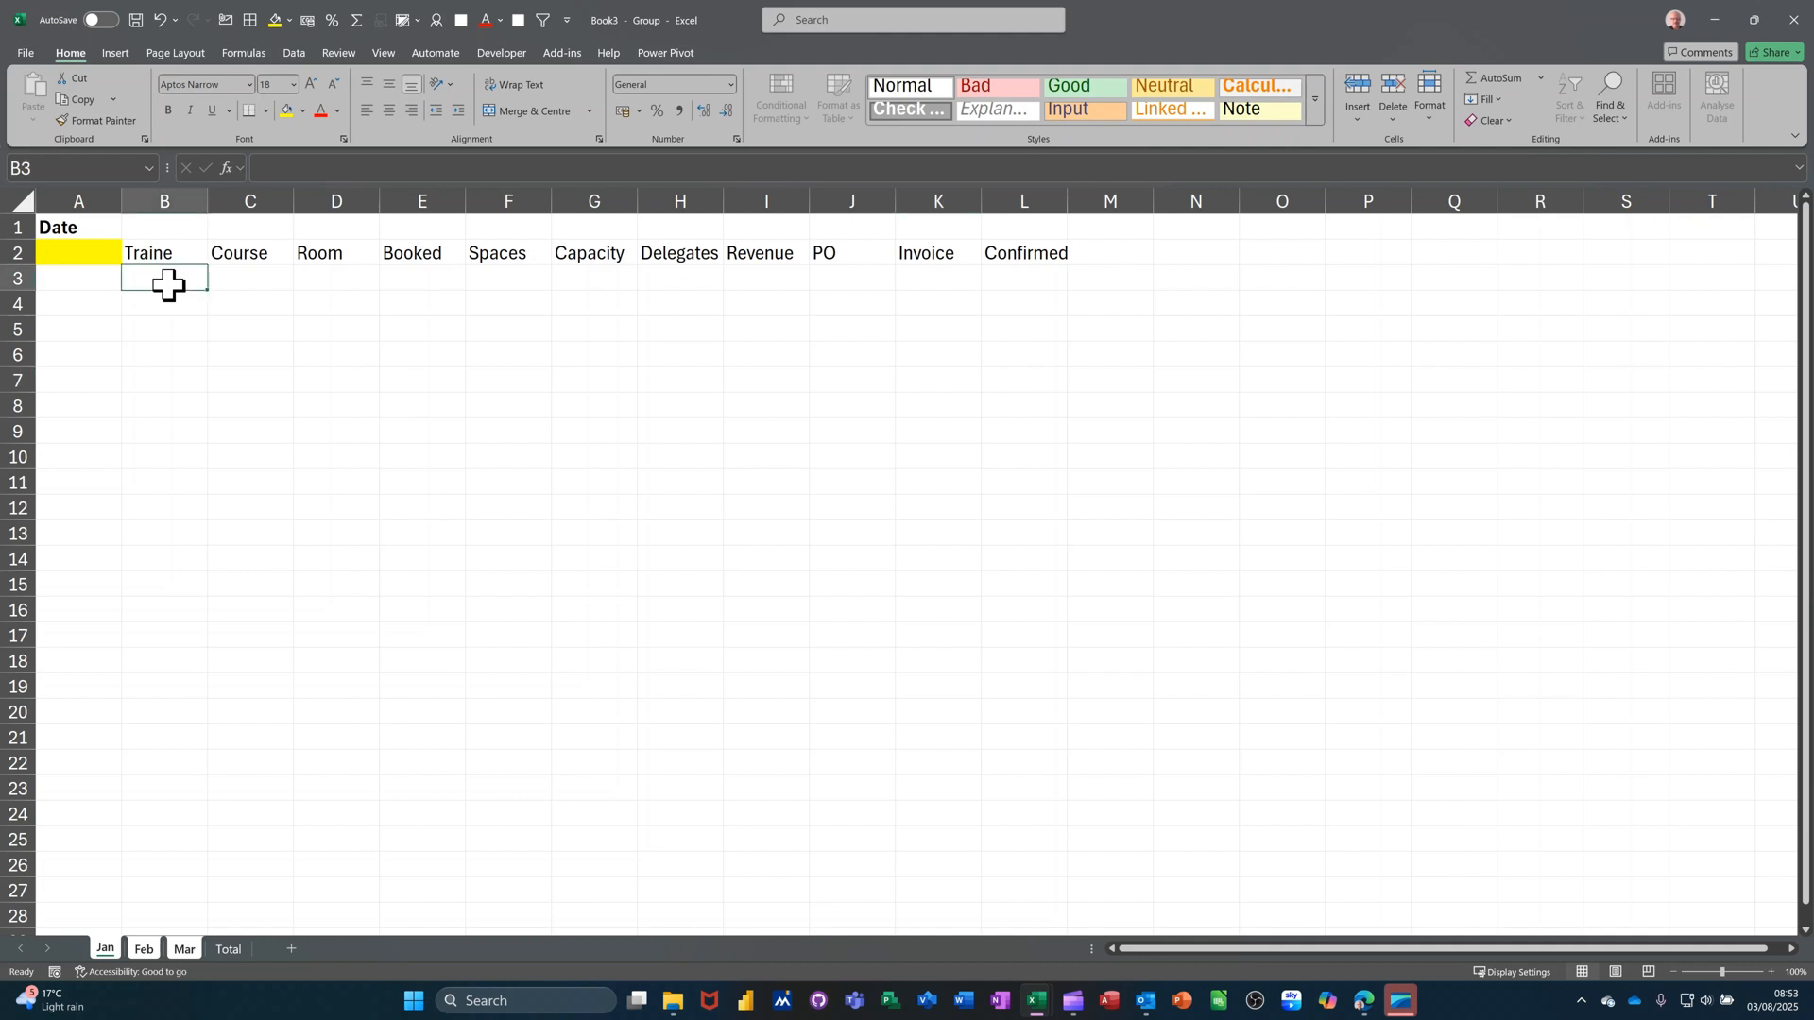
pyautogui.moveTo(169, 284); pyautogui.dragTo(158, 545)
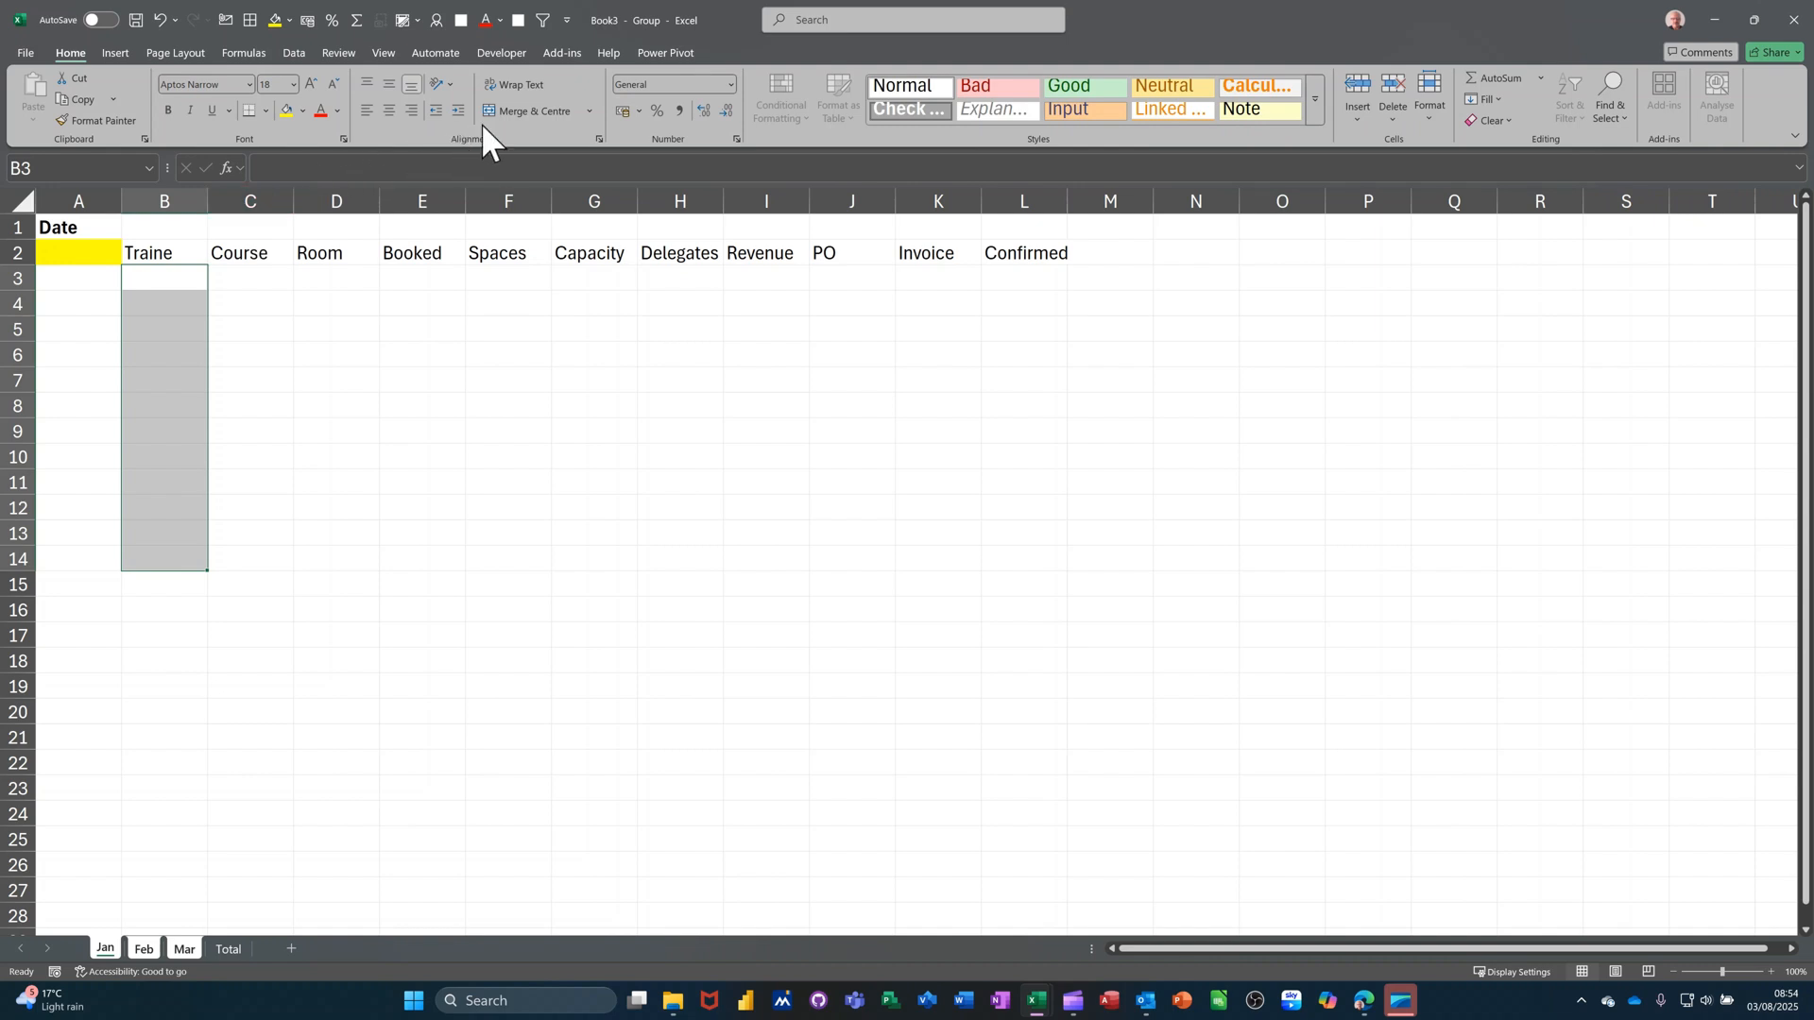
pyautogui.click(501, 105)
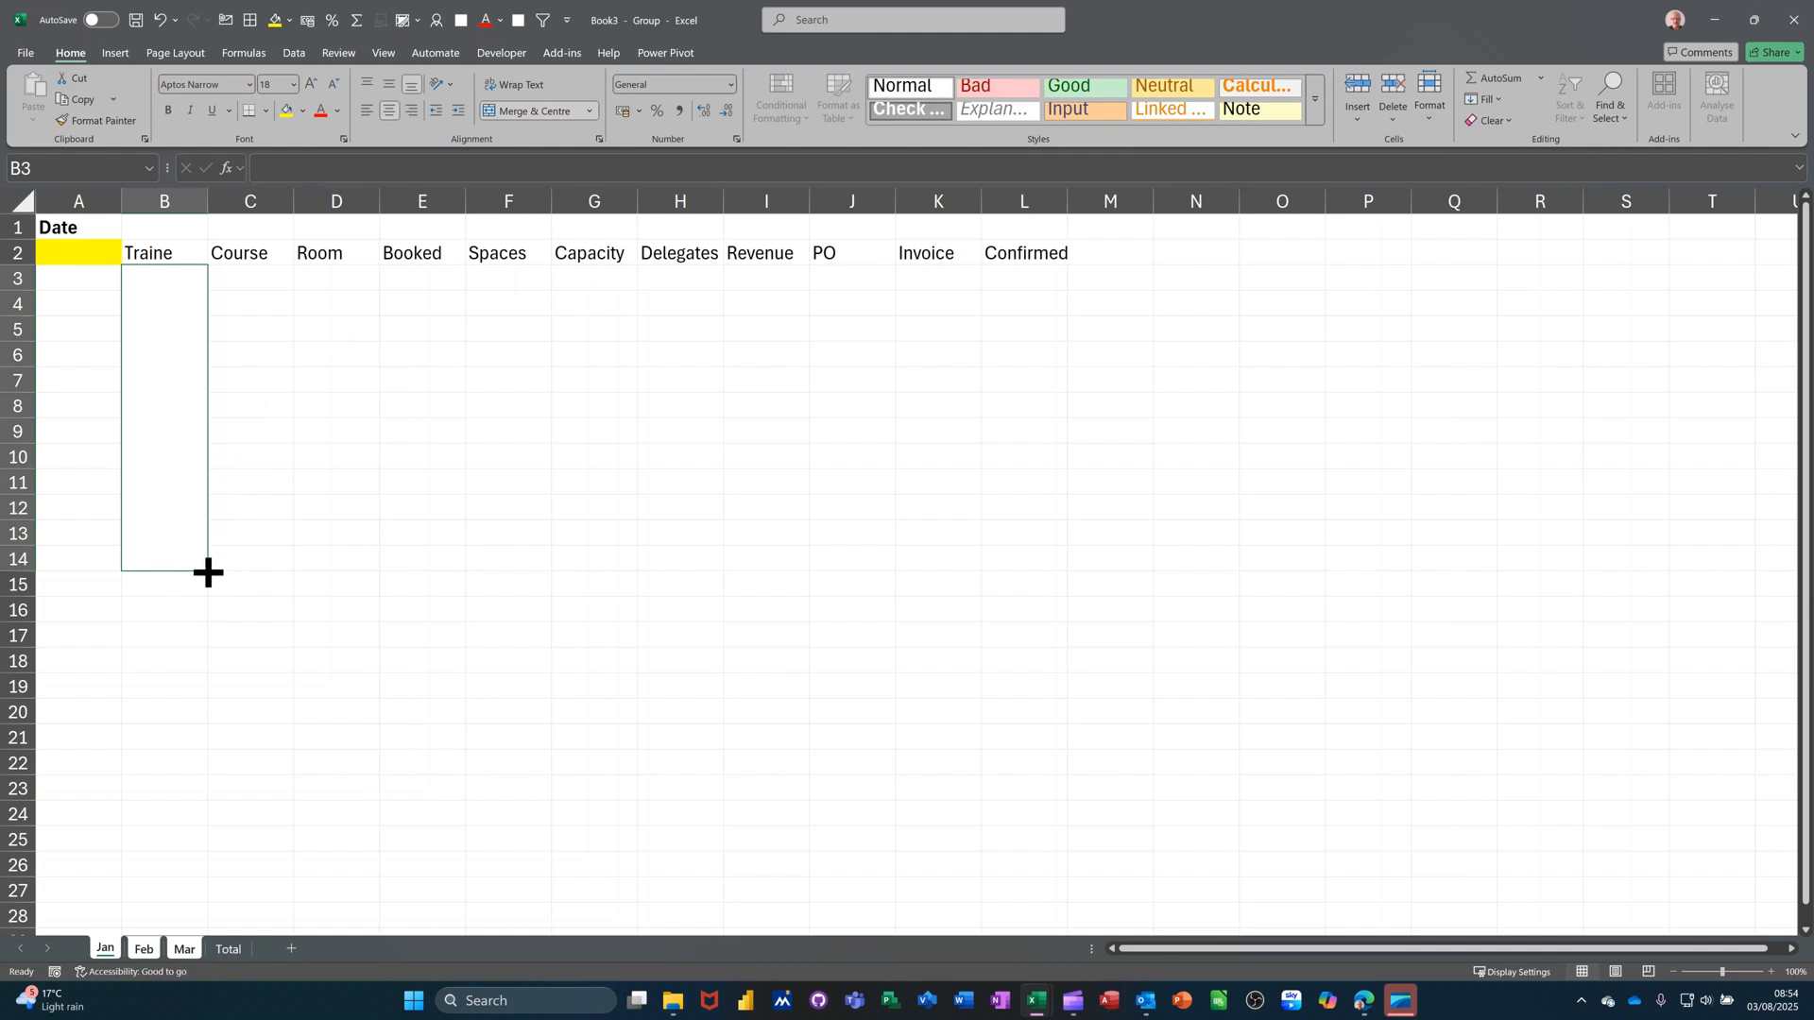
pyautogui.moveTo(207, 571); pyautogui.dragTo(345, 571)
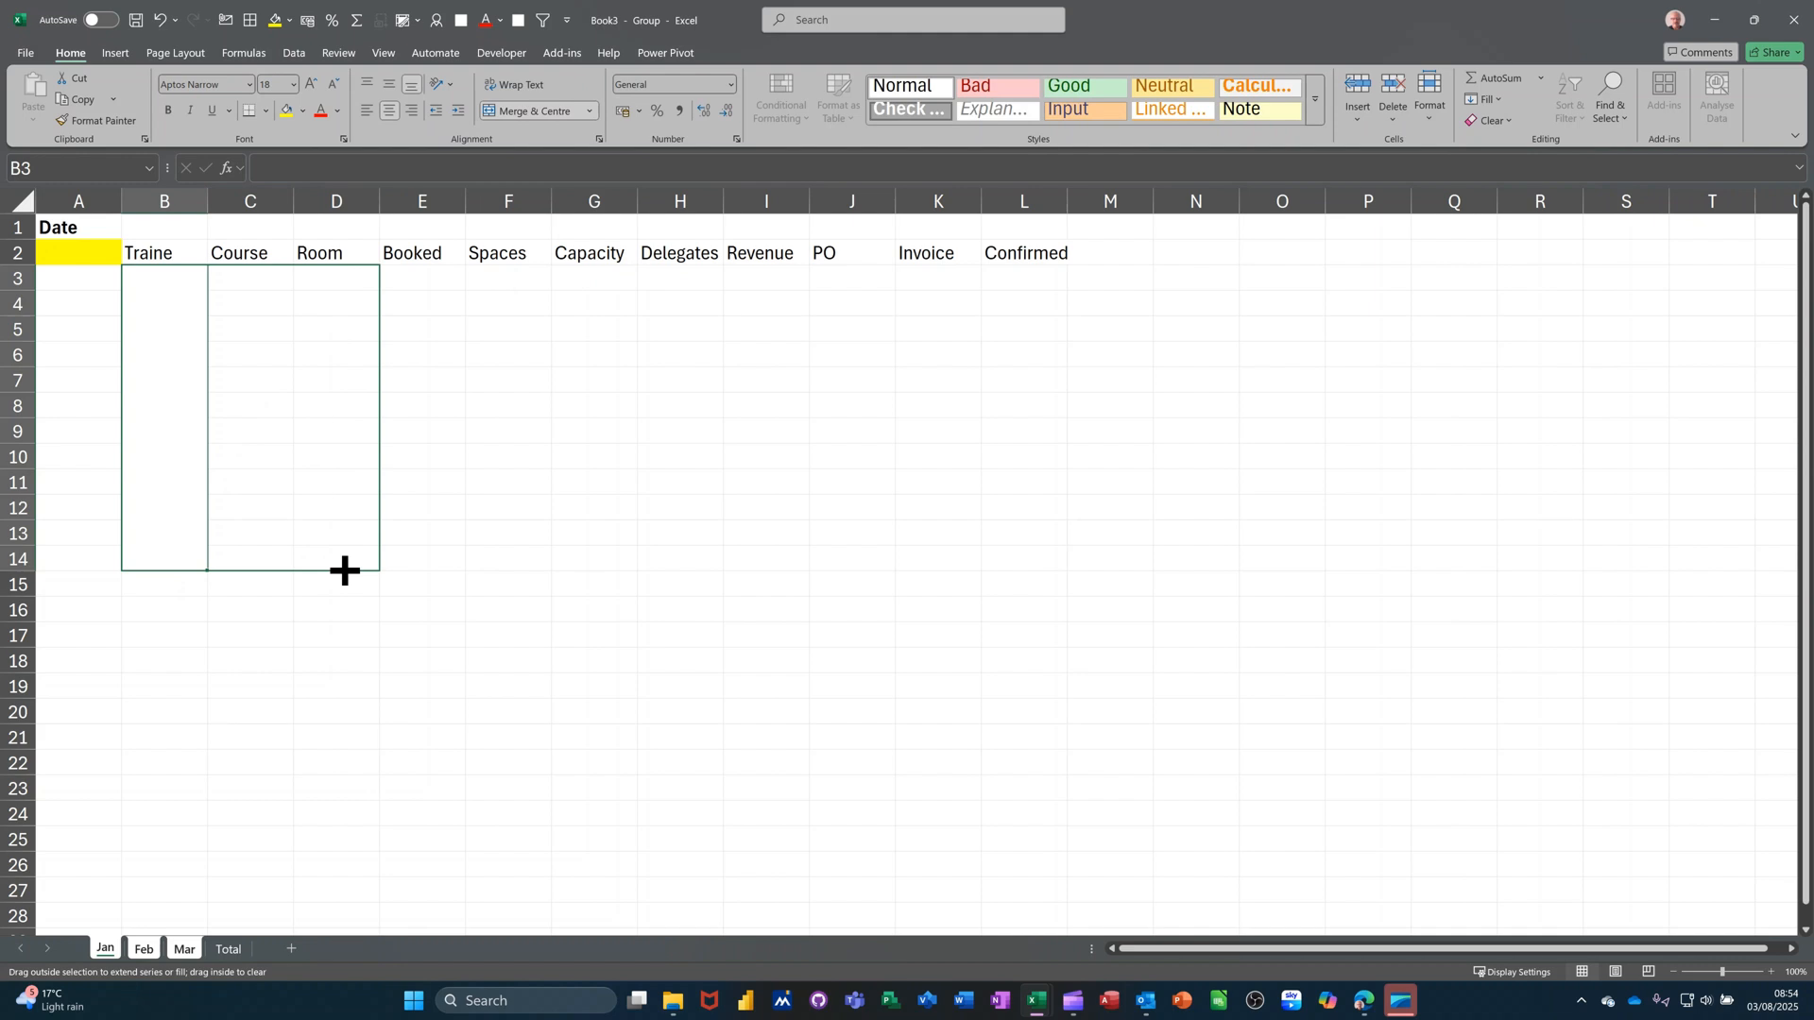
pyautogui.moveTo(345, 570); pyautogui.dragTo(608, 563)
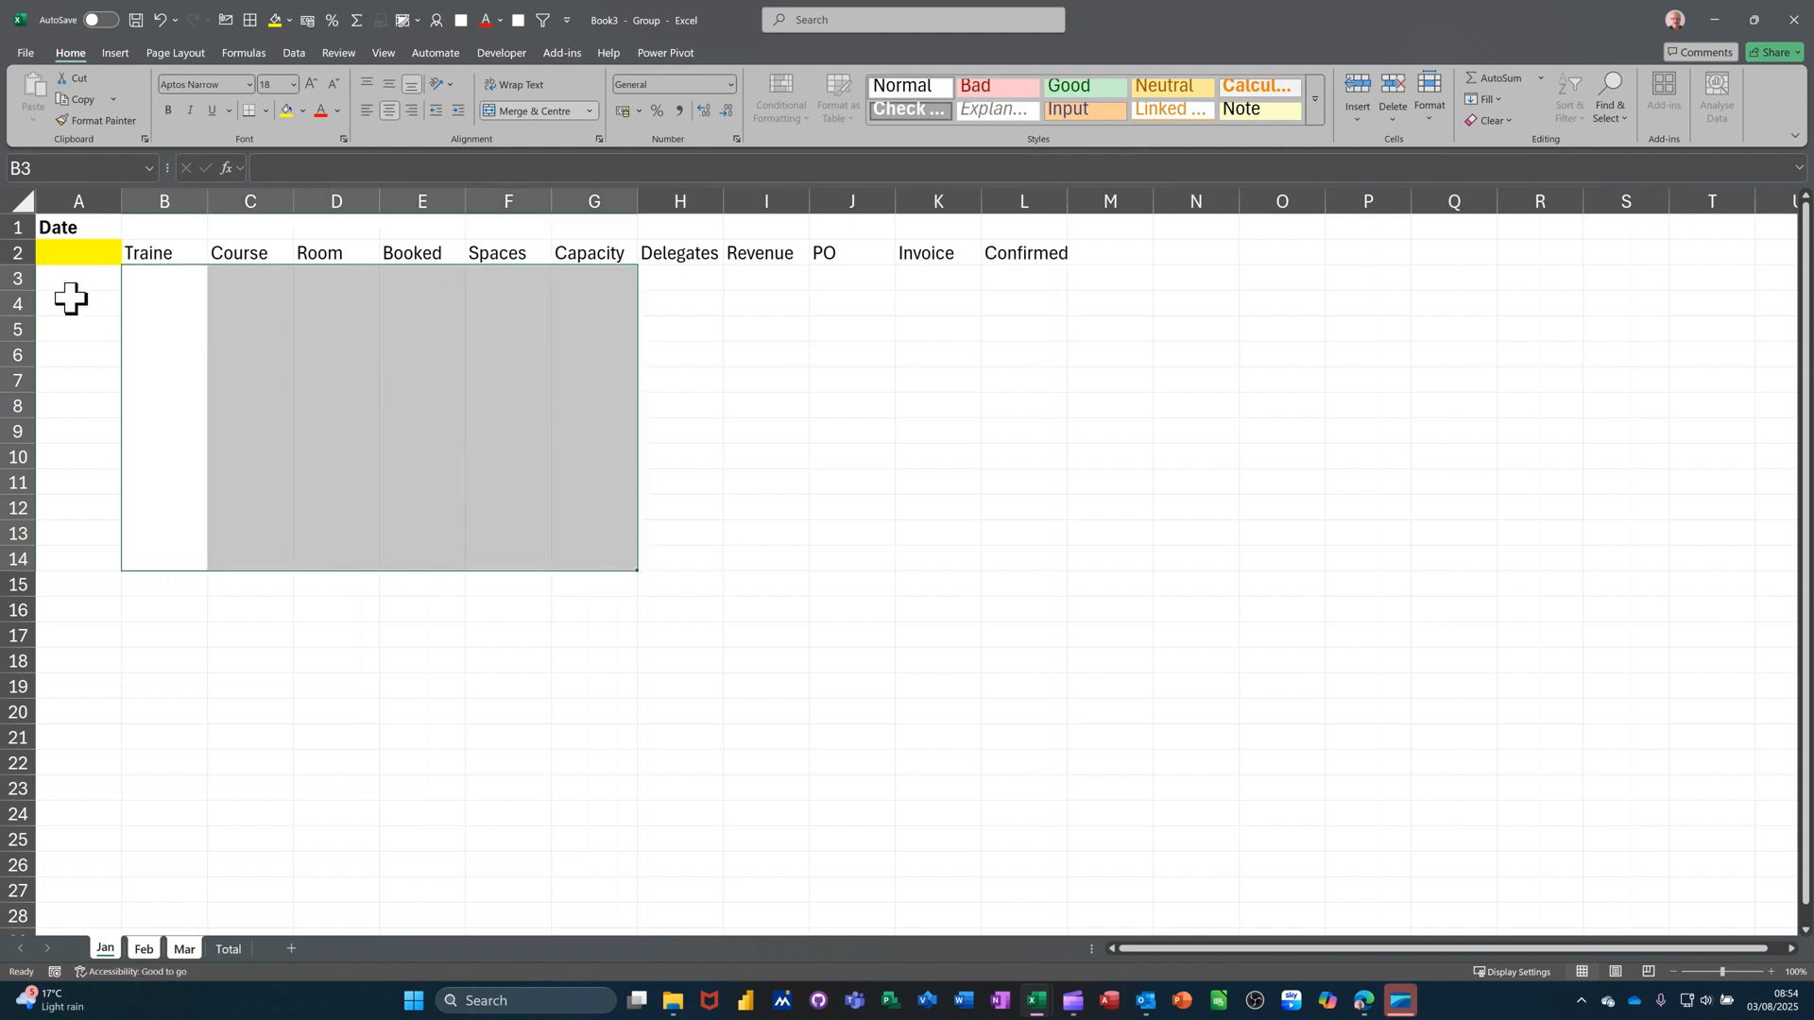
pyautogui.moveTo(76, 277); pyautogui.dragTo(65, 557)
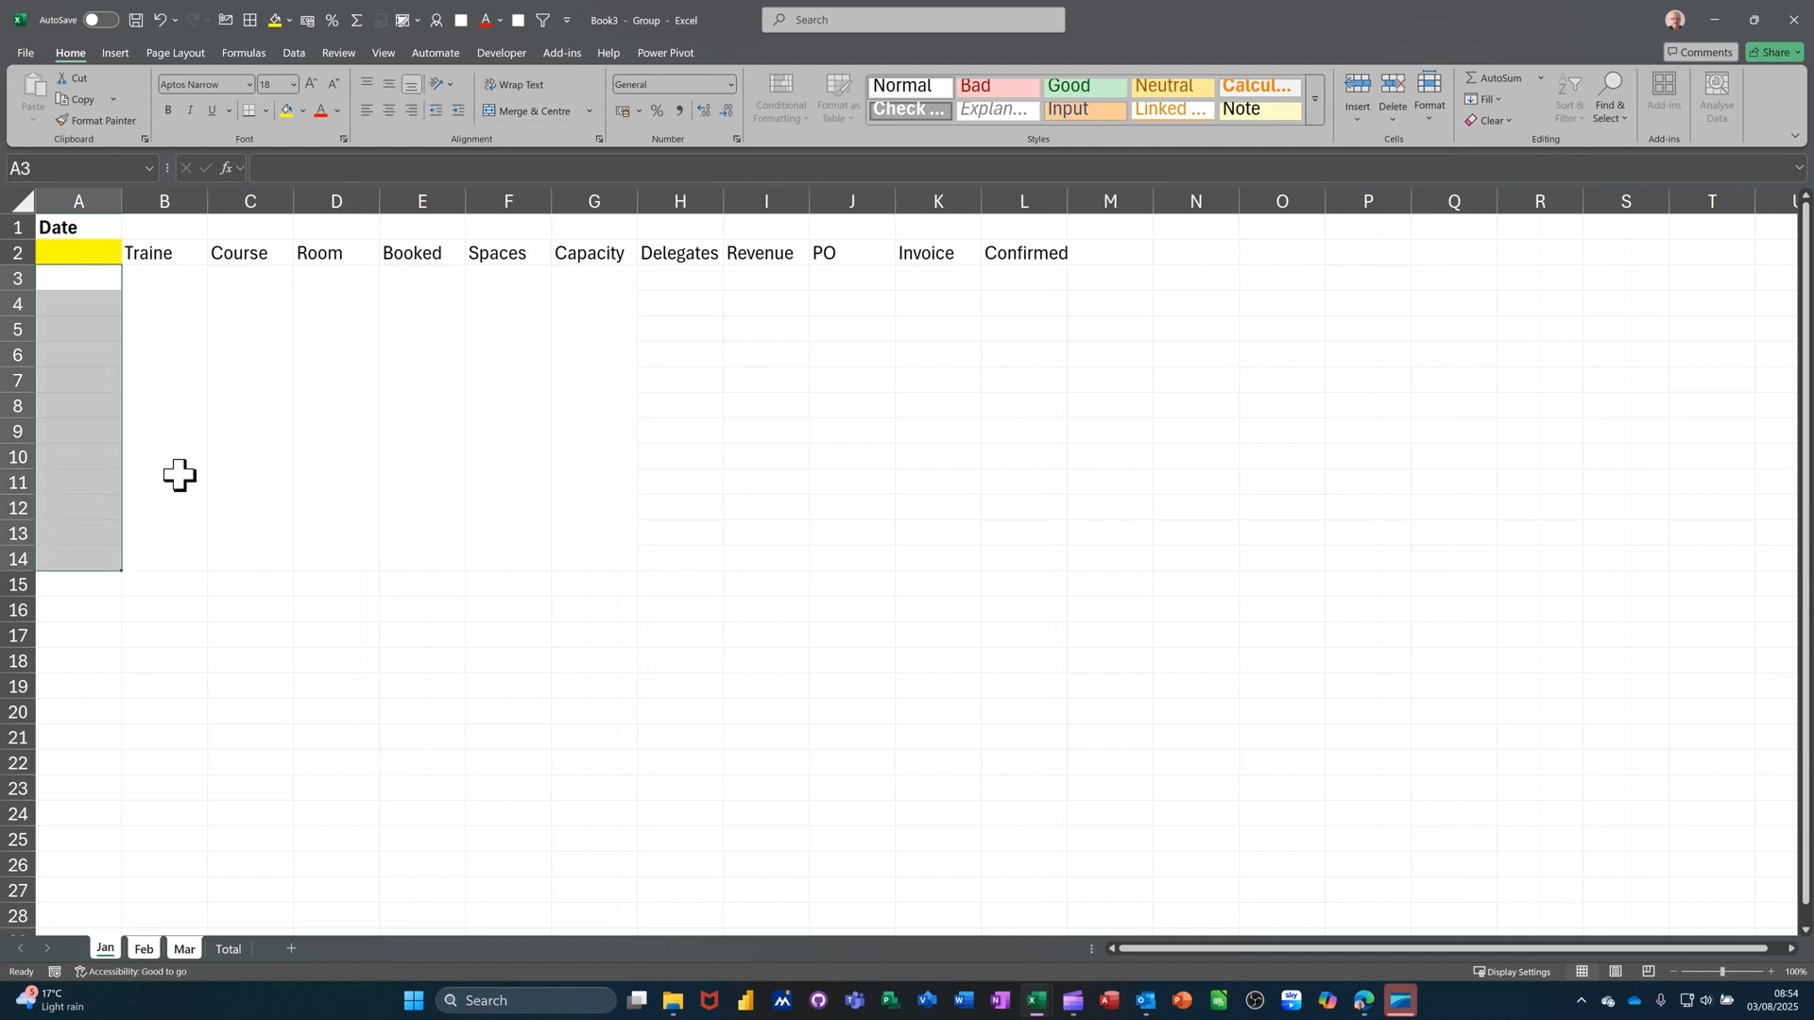
pyautogui.click(504, 112)
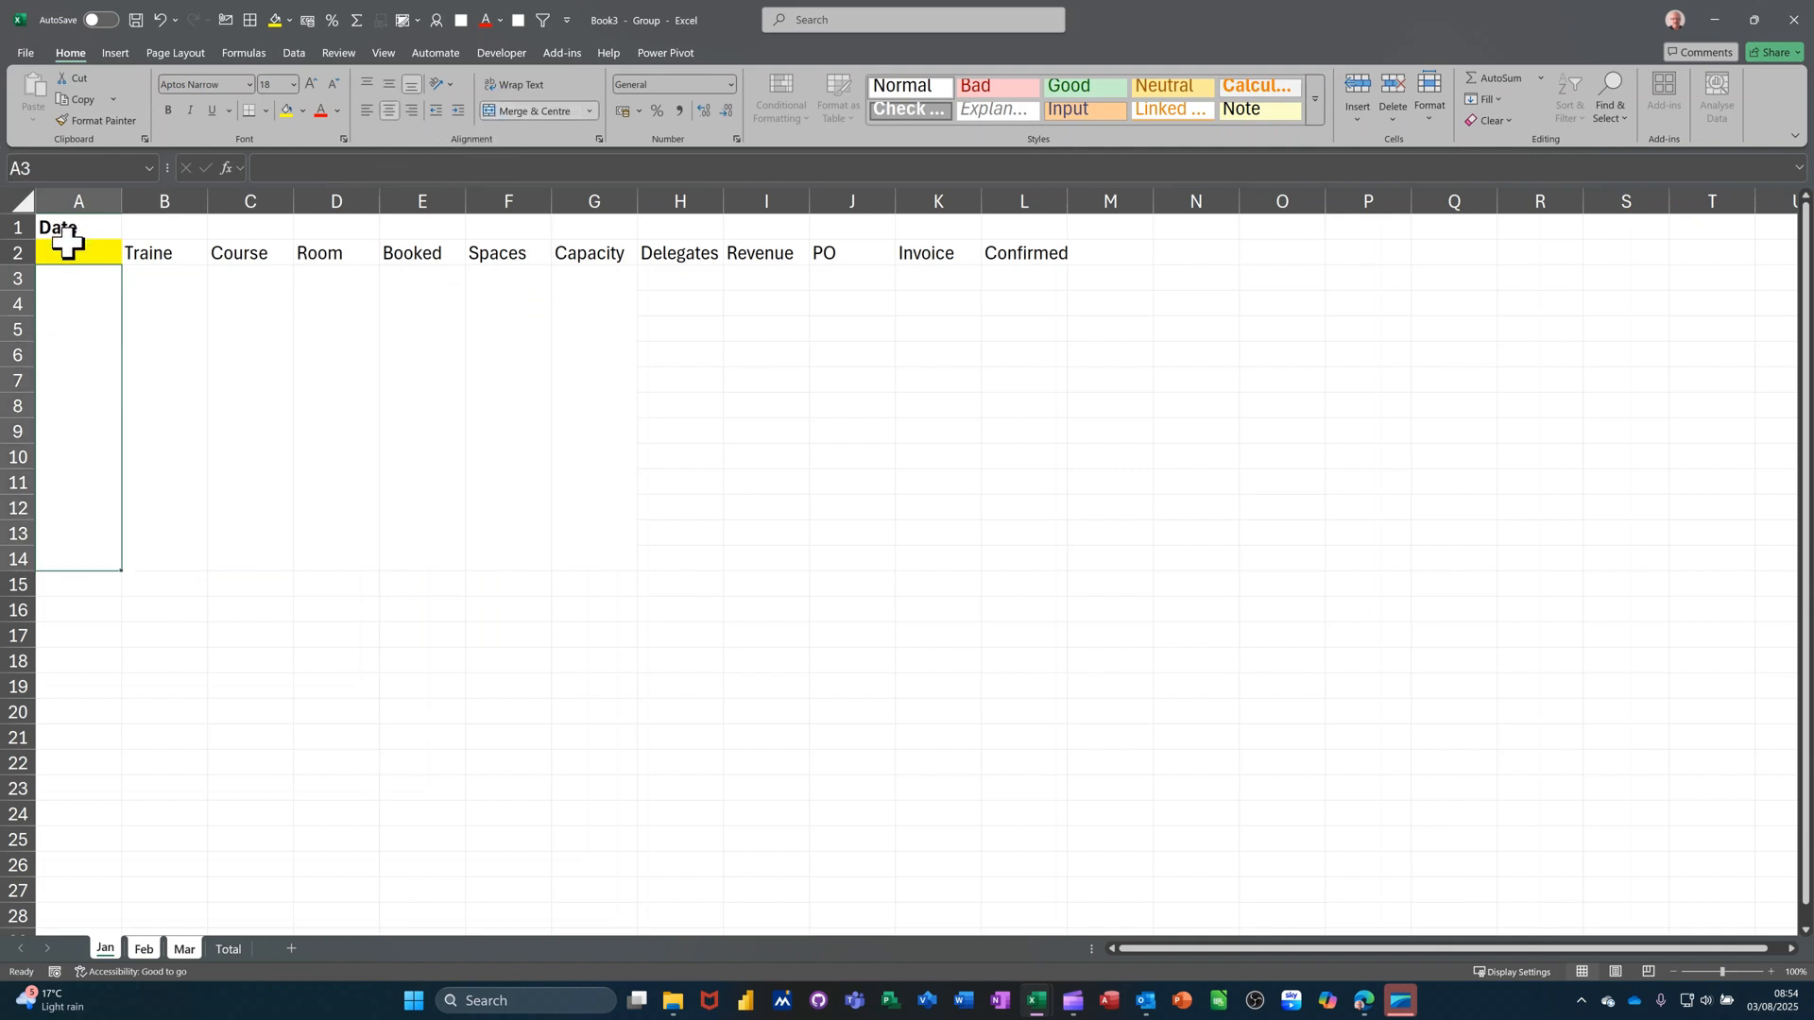
# Step: Apply all borders to the range A2:L14 and widen the Delegates column
pyautogui.moveTo(66, 251); pyautogui.dragTo(1011, 488)
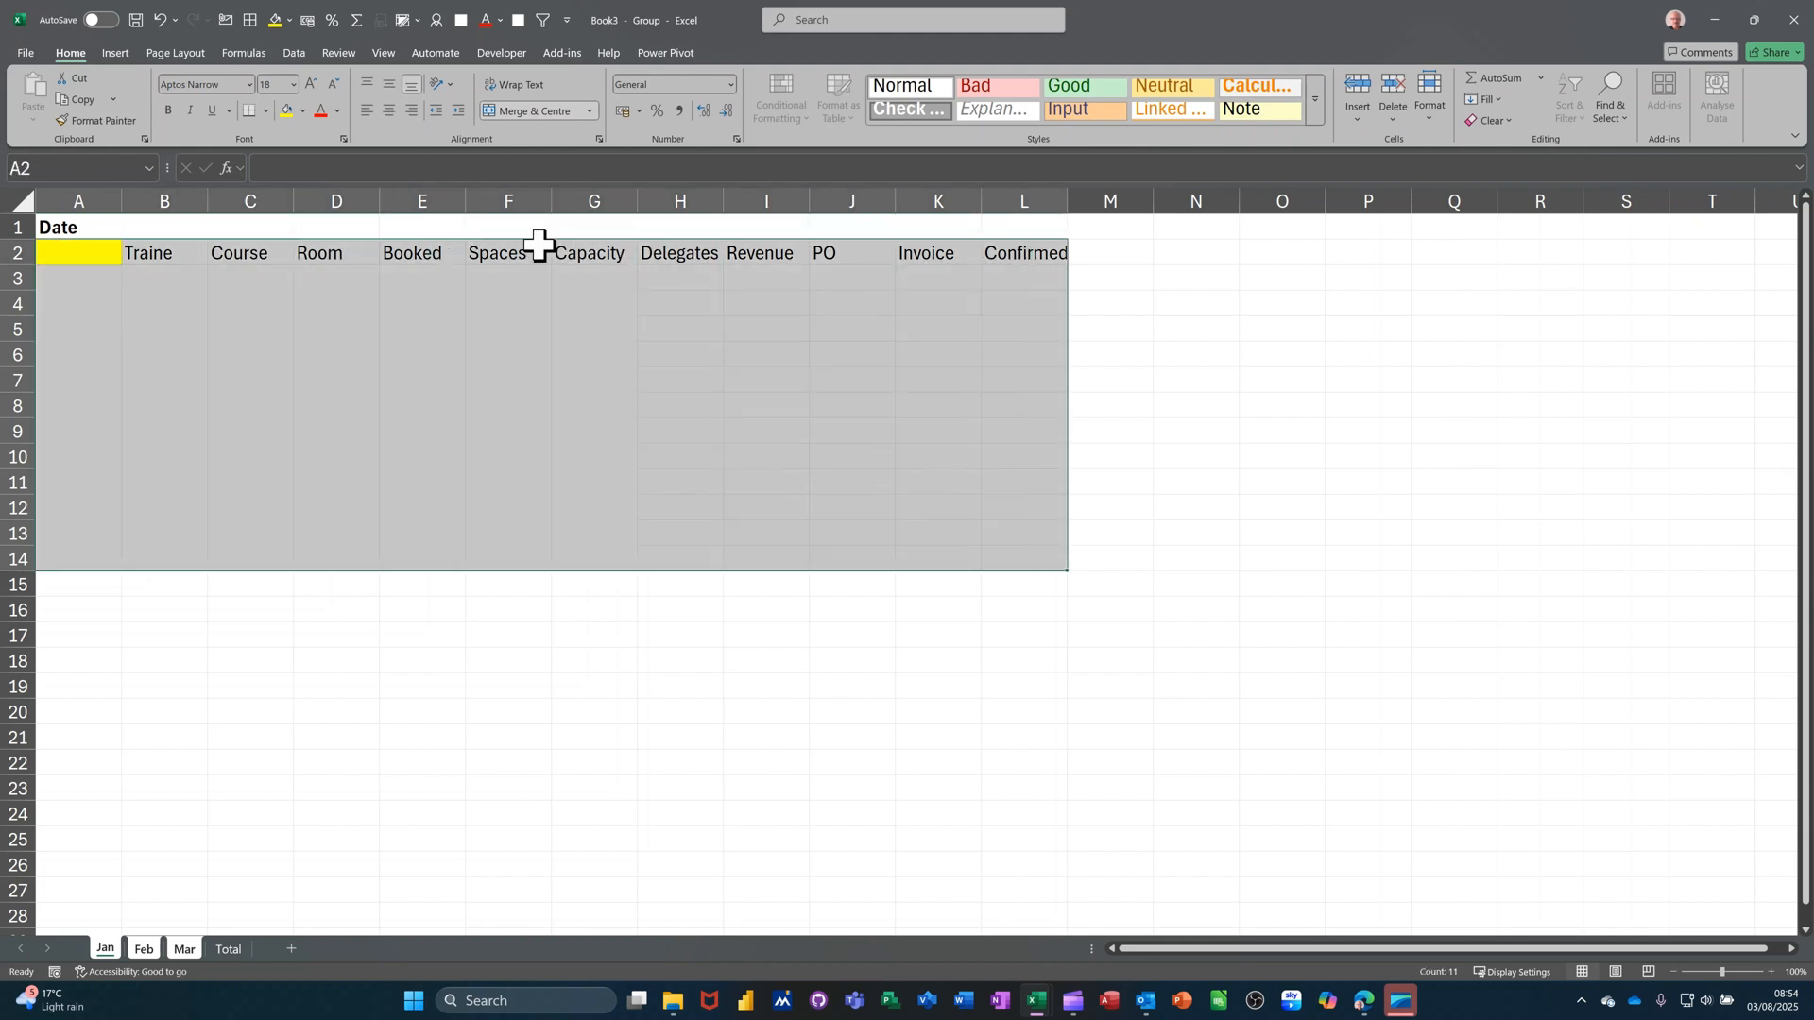
pyautogui.click(253, 24)
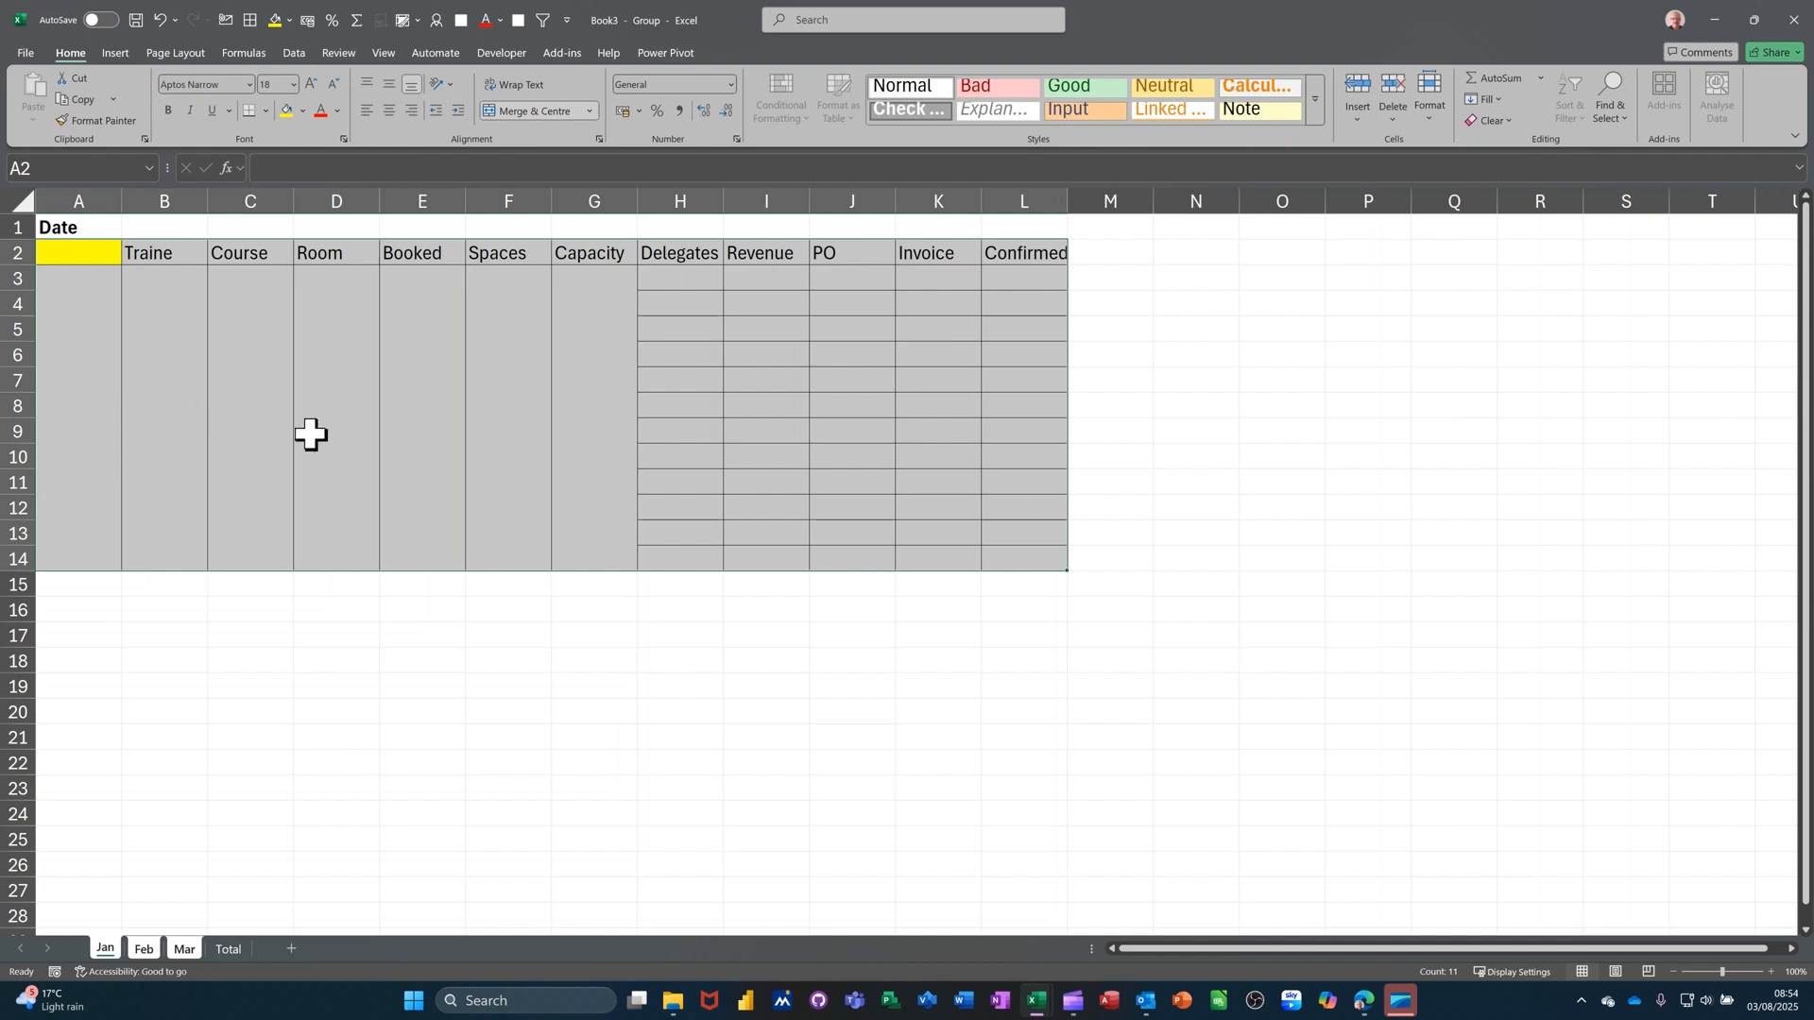
pyautogui.click(702, 277)
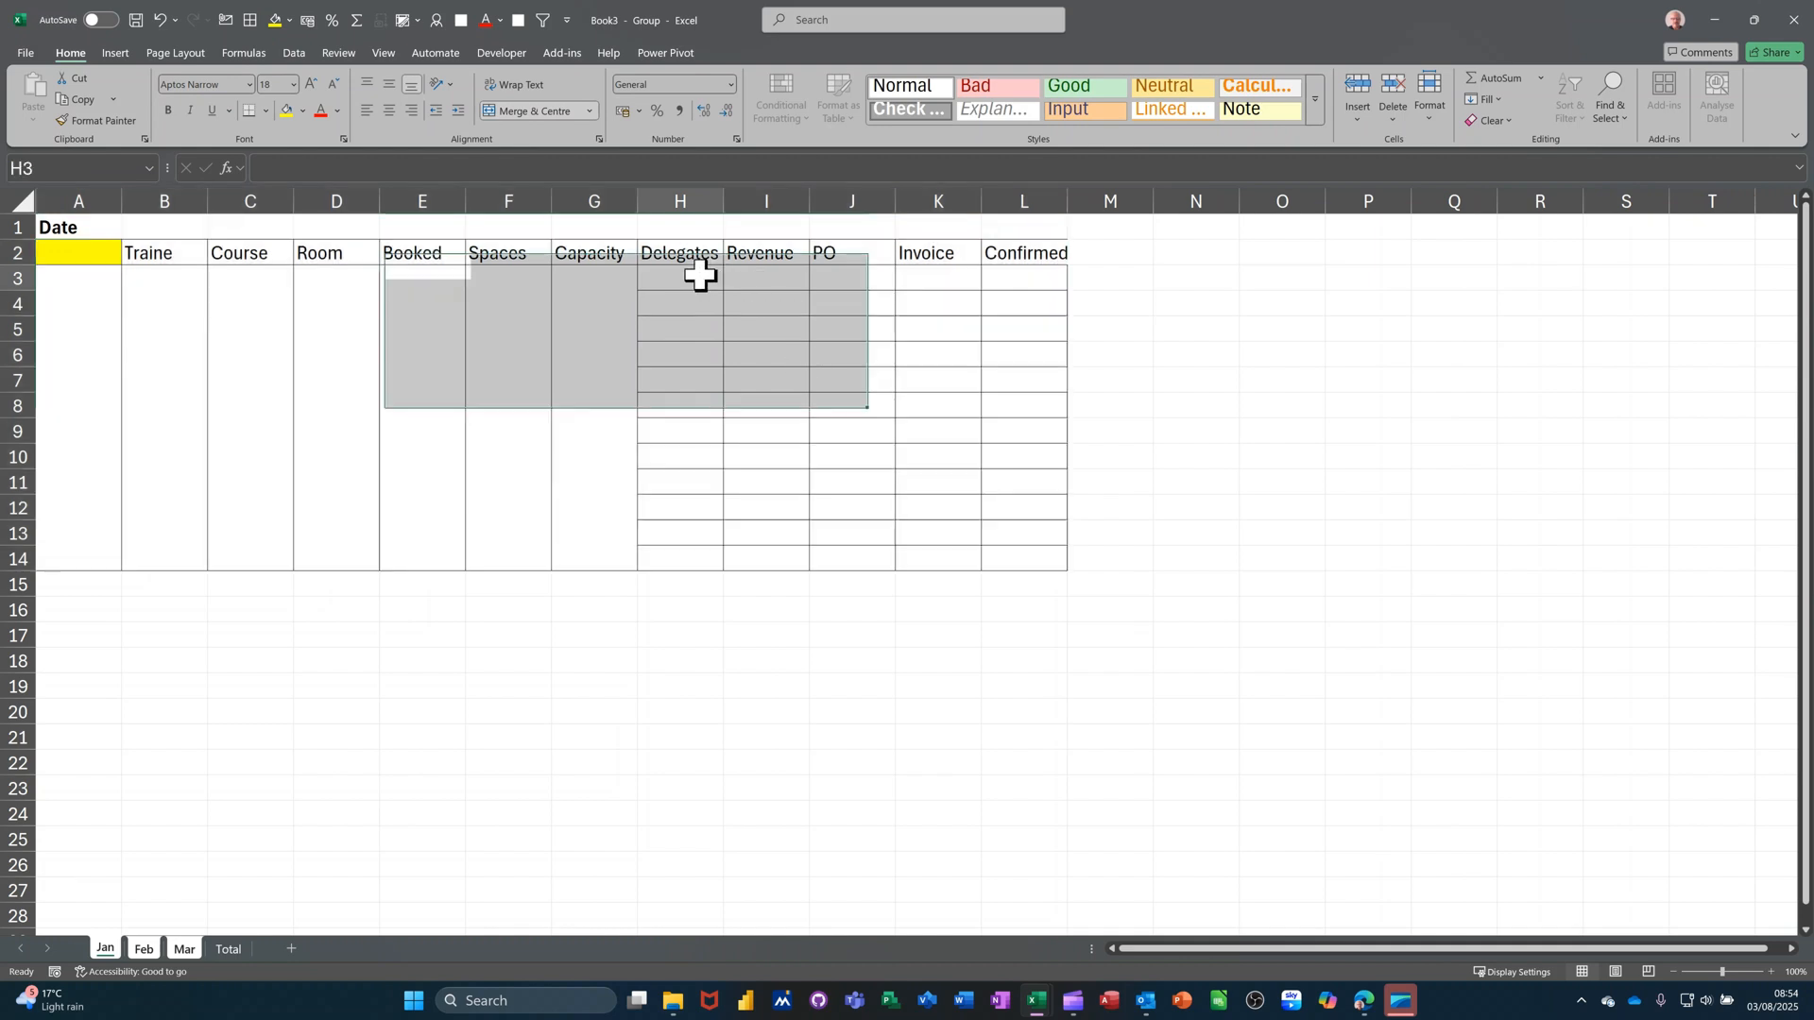
pyautogui.moveTo(726, 210); pyautogui.dragTo(799, 202)
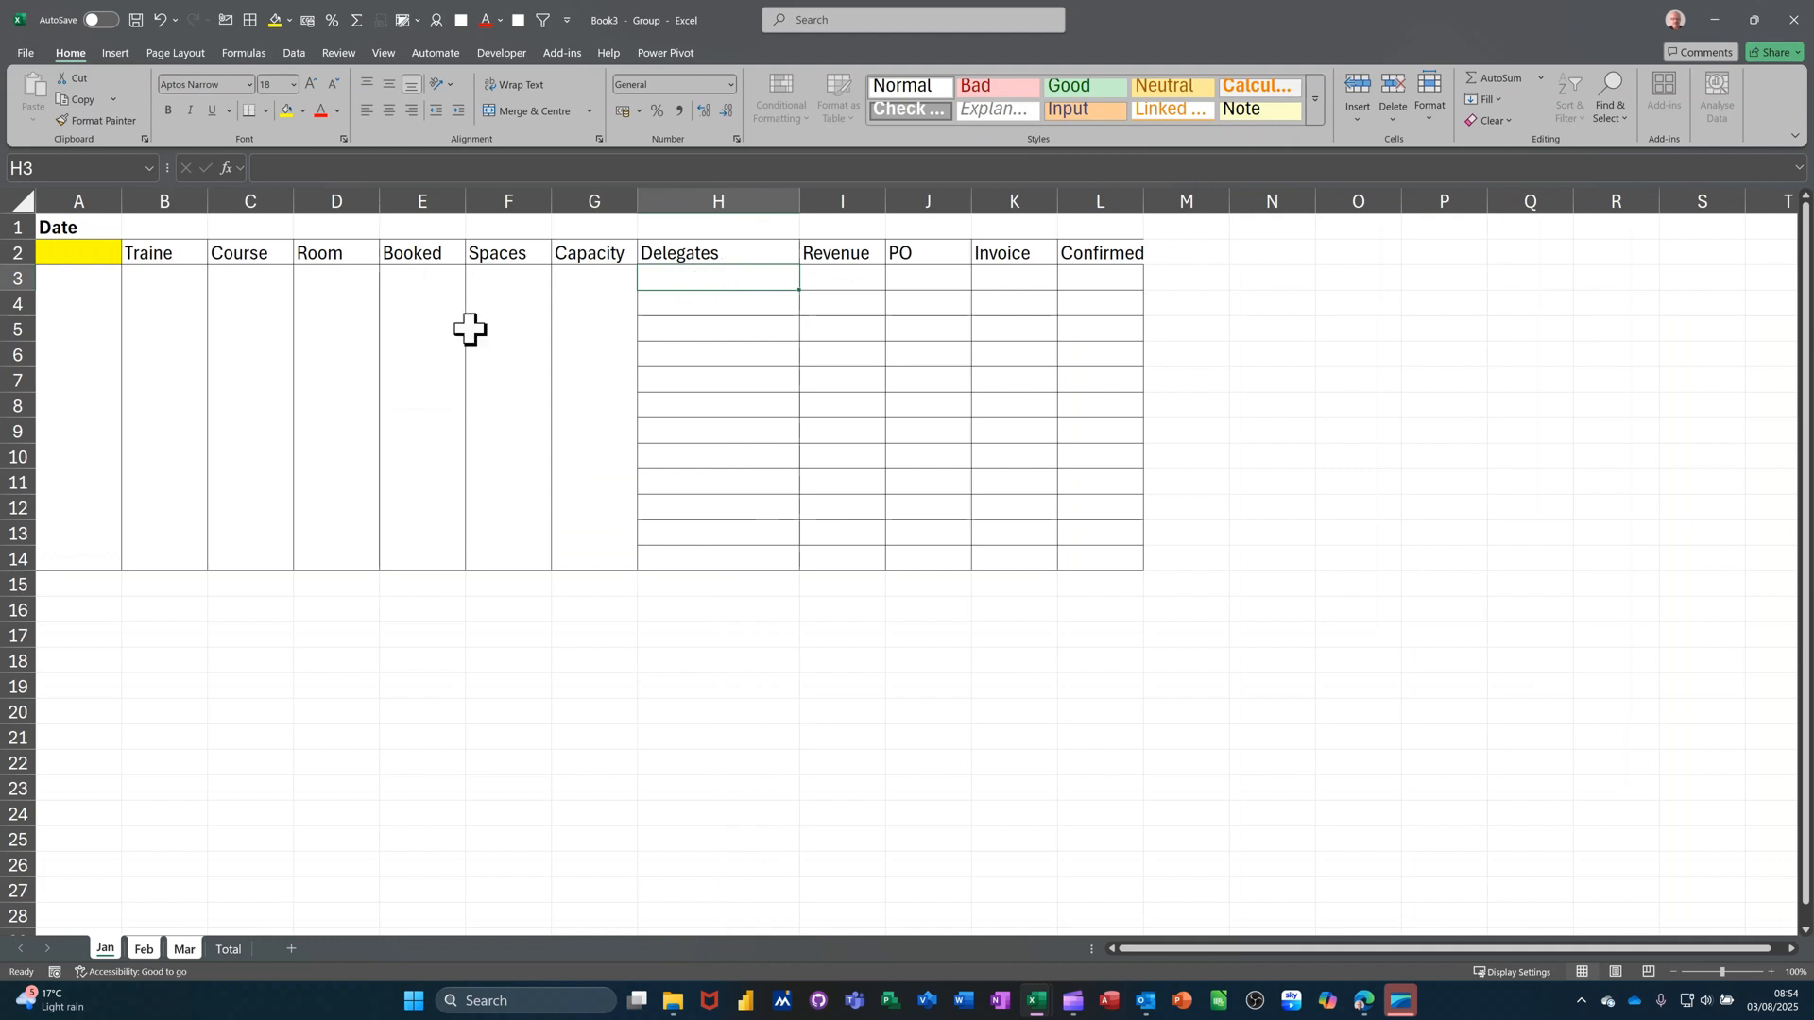
# Step: Enter the current date, 03/08/2025, in the merged cell A3 and align it vertically to the middle
pyautogui.click(95, 397)
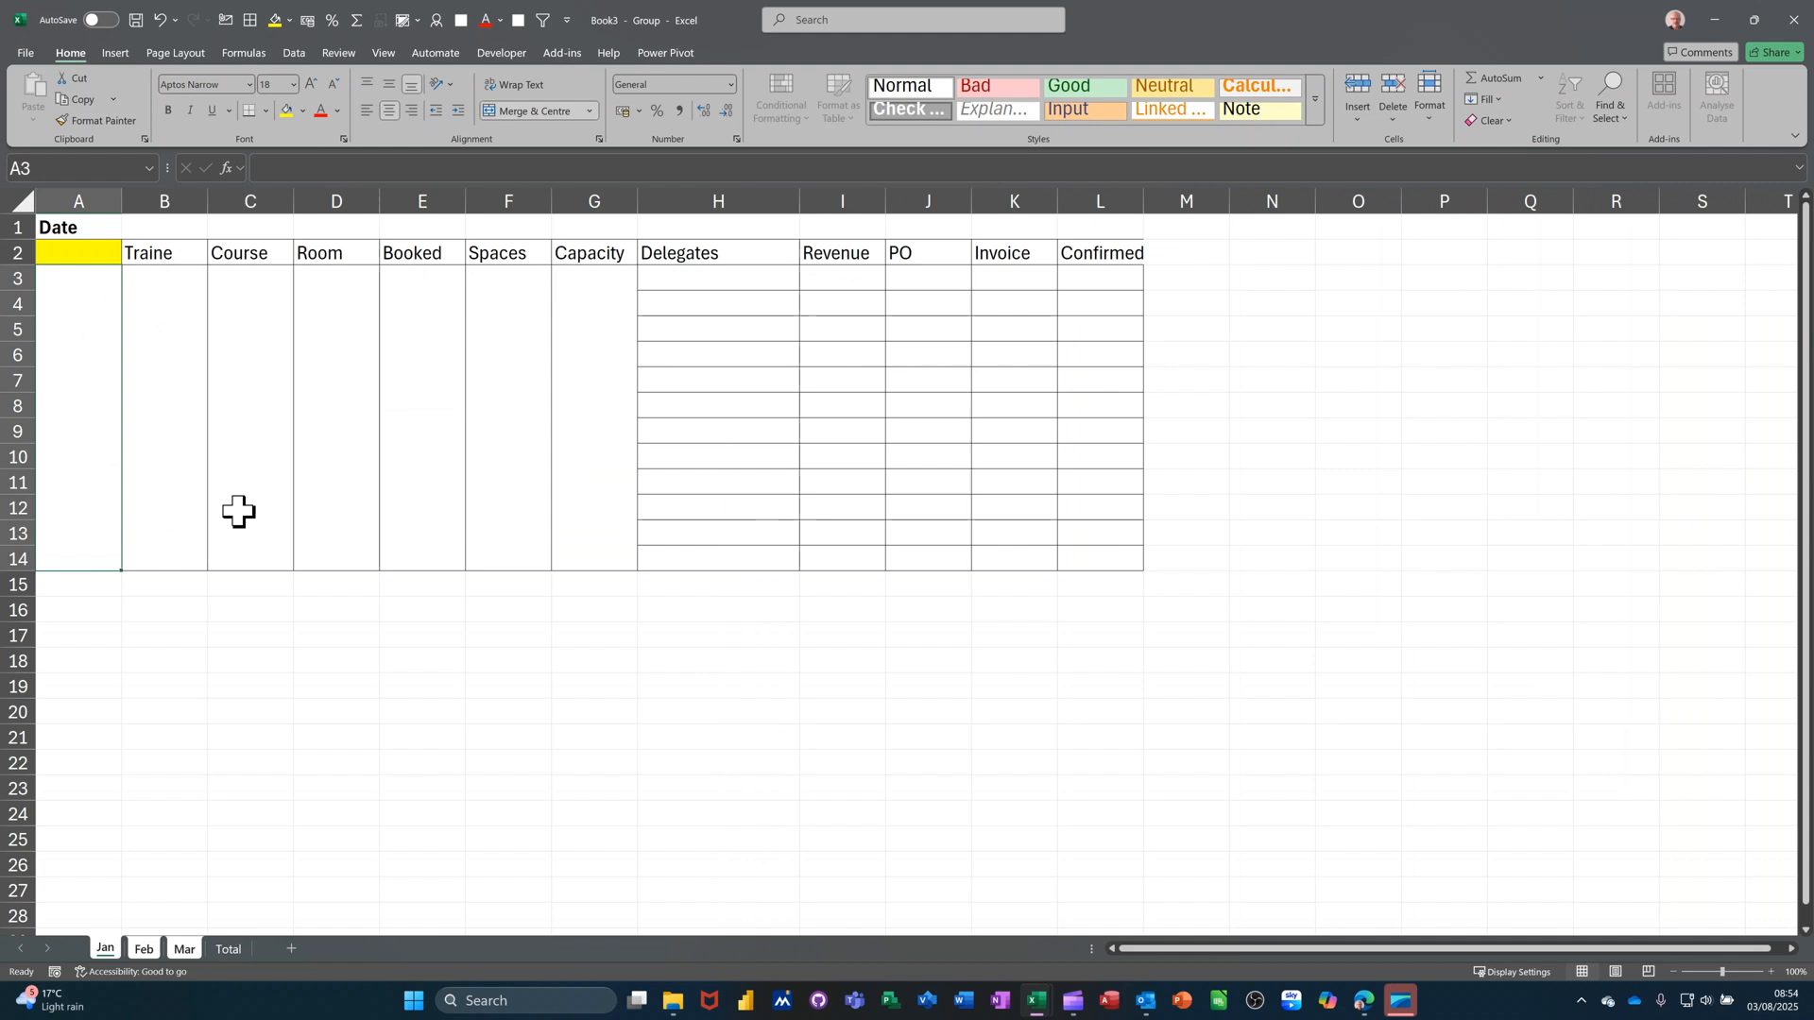
pyautogui.hotkey('ctrl', ';')
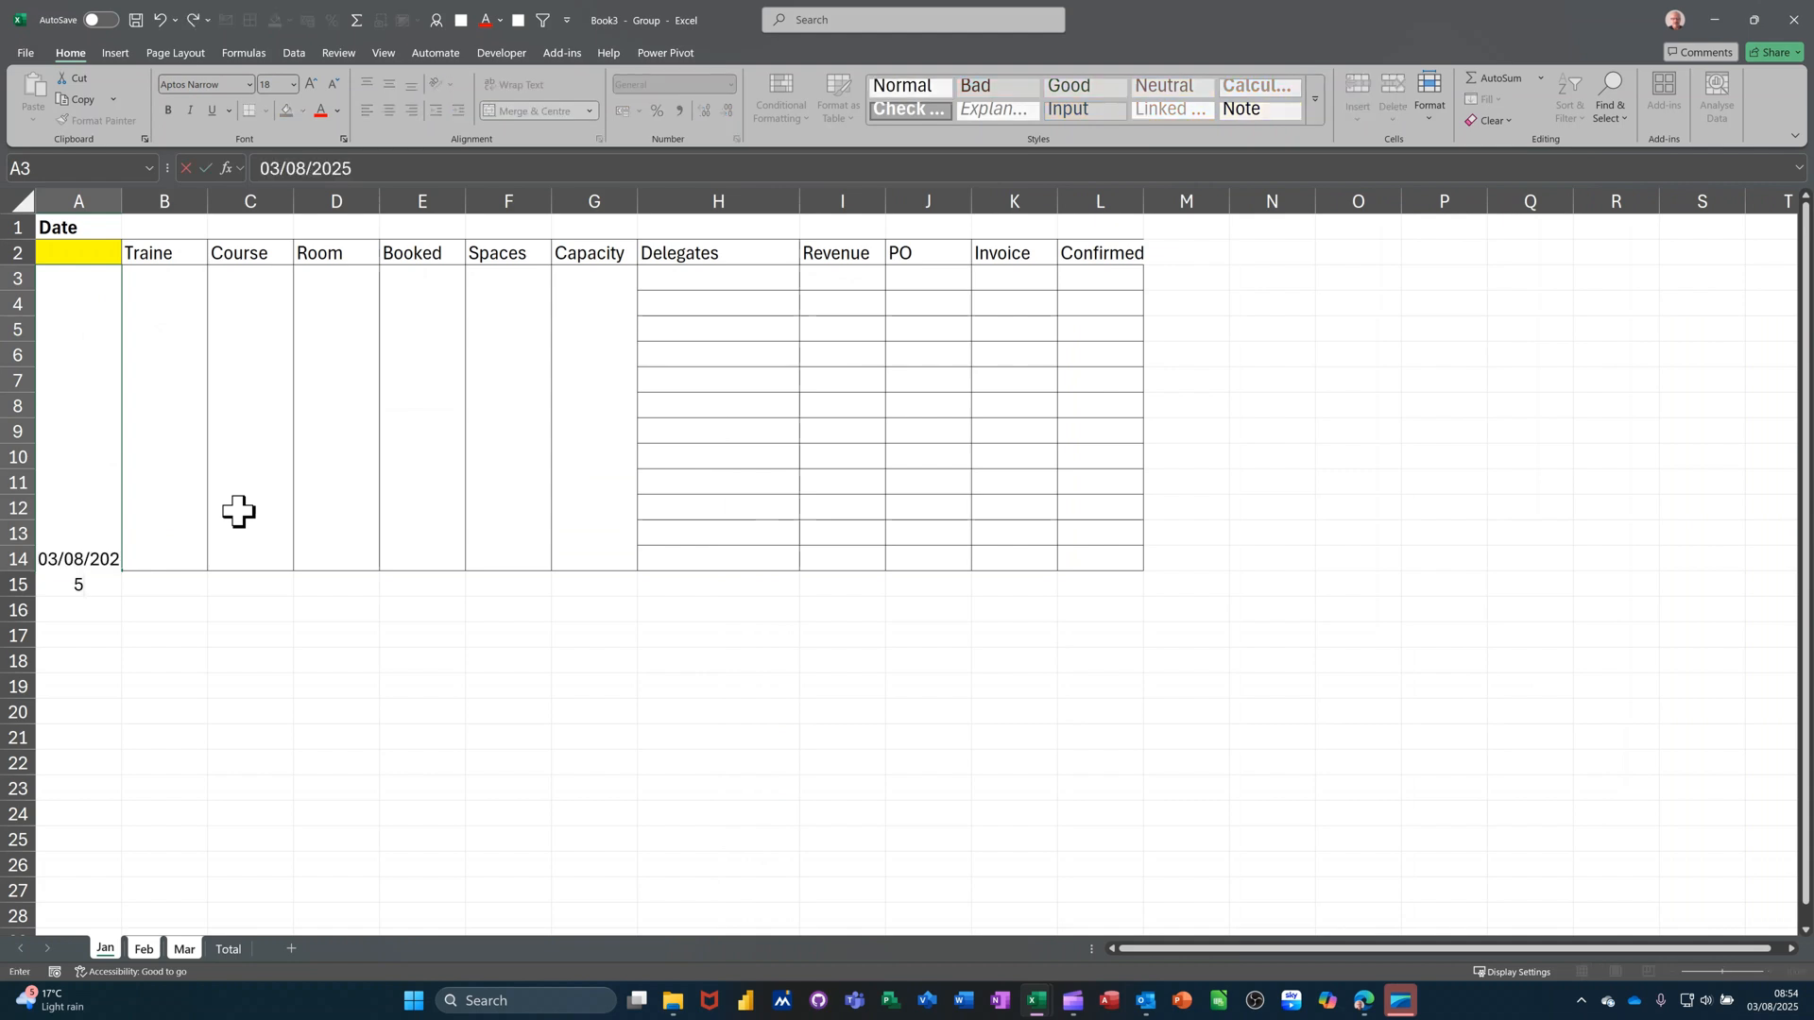
pyautogui.click(243, 657)
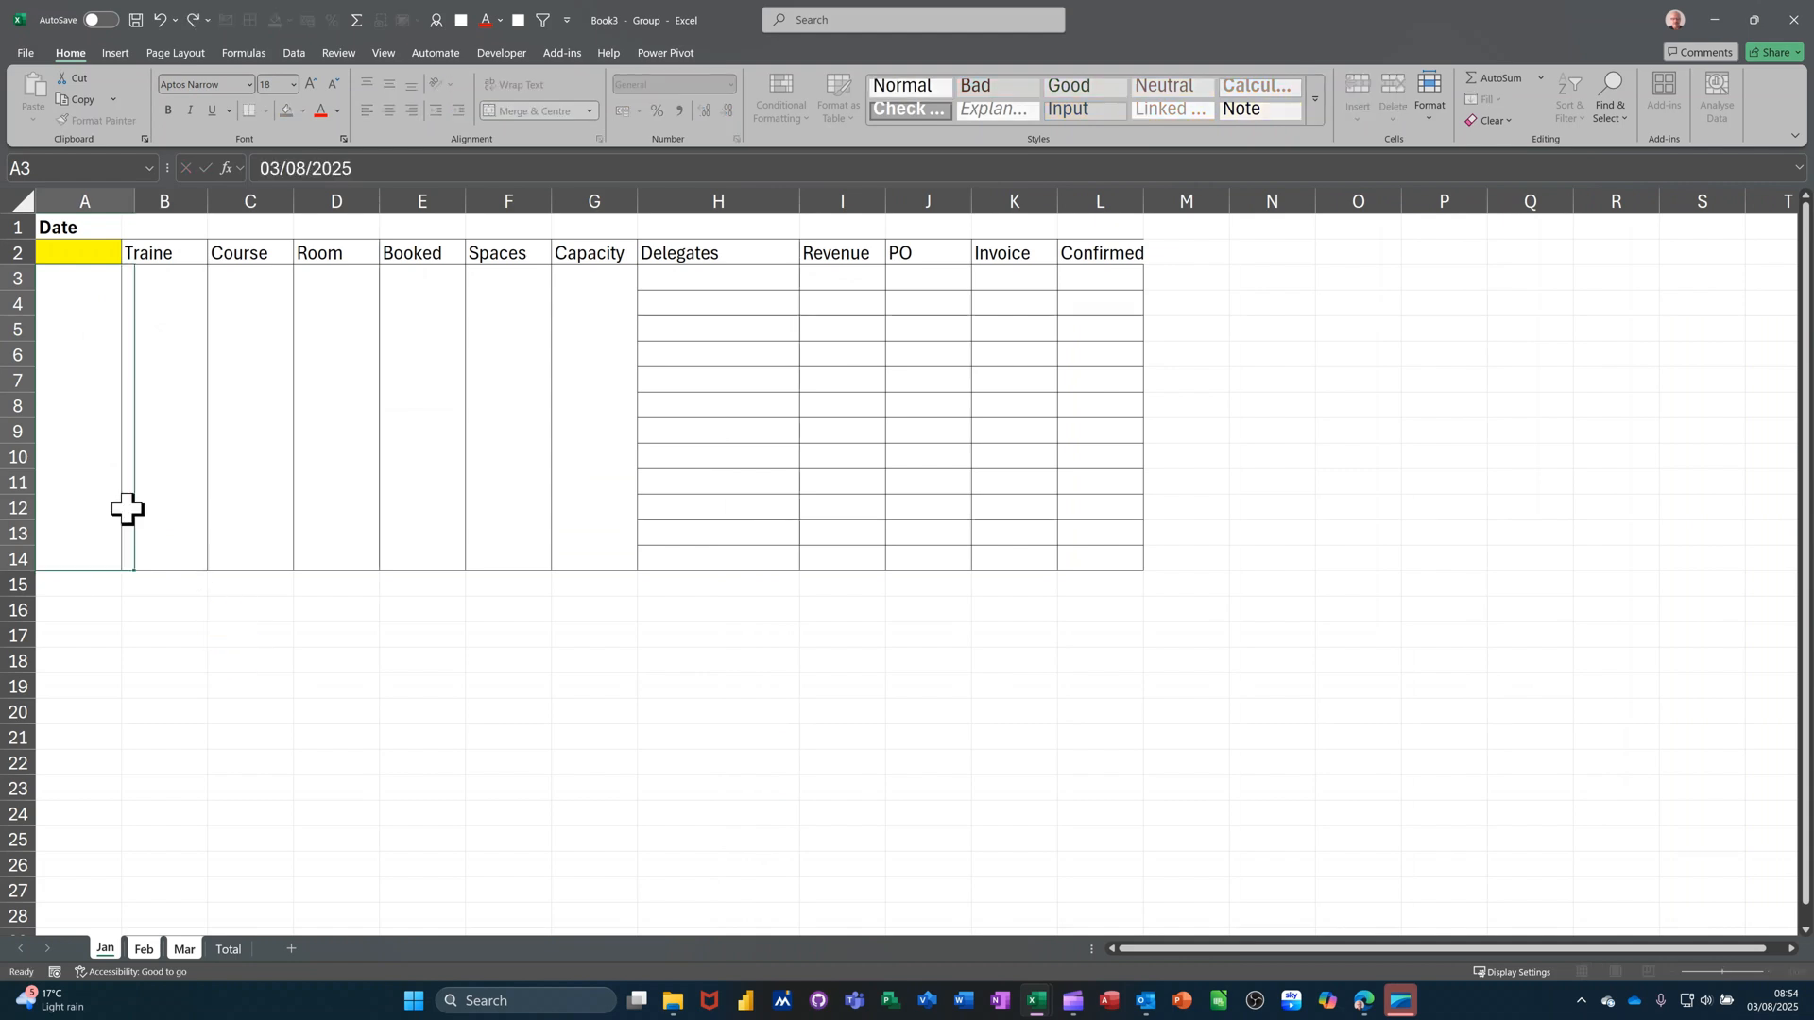
pyautogui.click(96, 444)
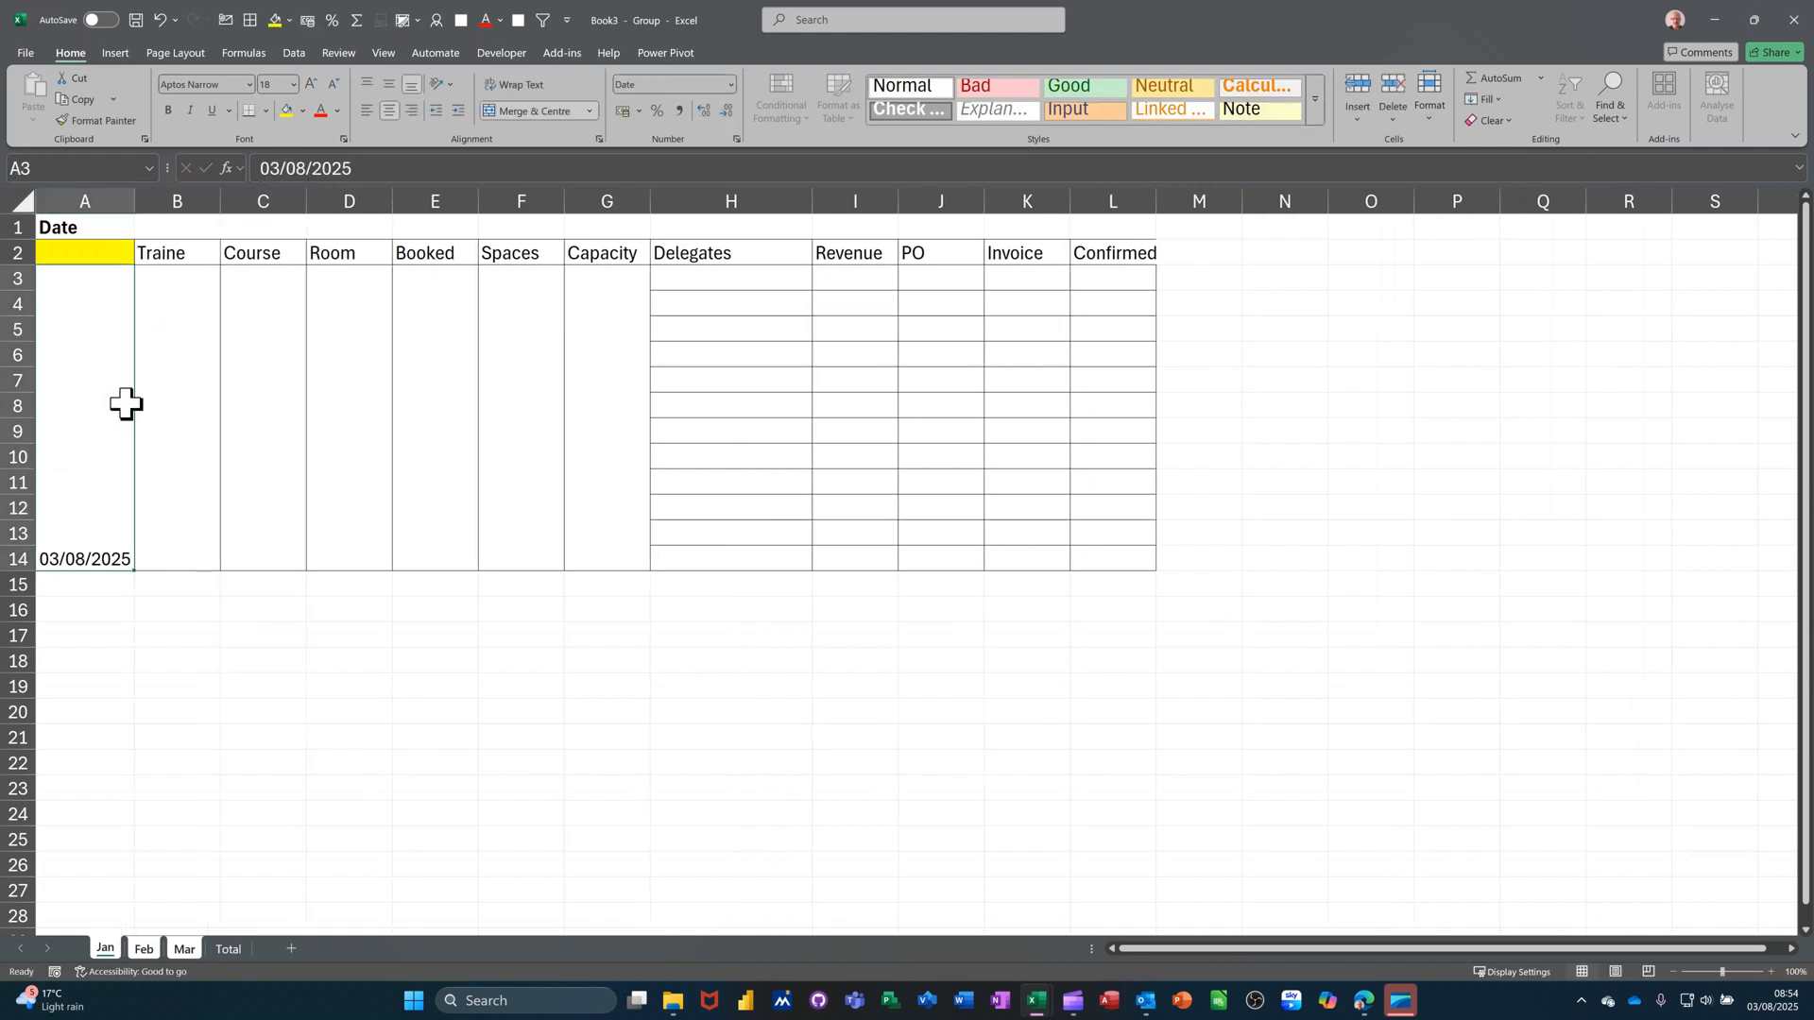
pyautogui.click(391, 84)
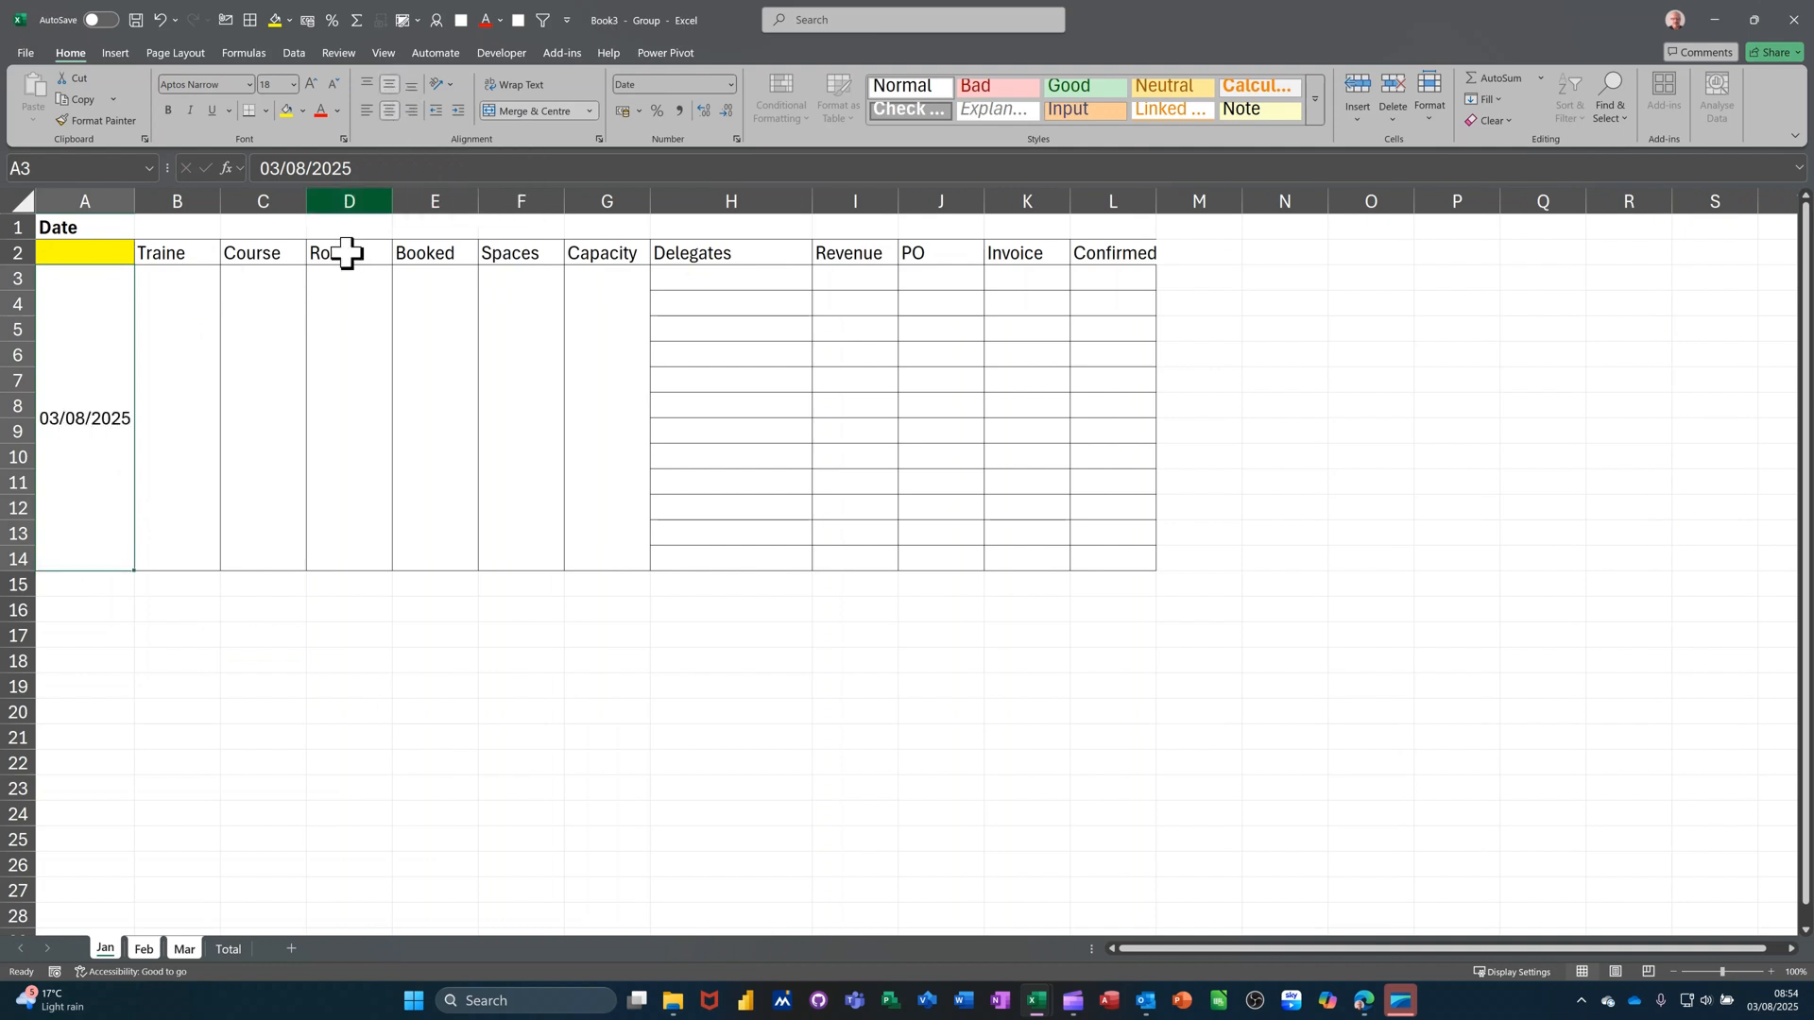
# Step: Add list data validation to the merged cell B3 under Traine, with two trainer first names as the source
pyautogui.click(173, 409)
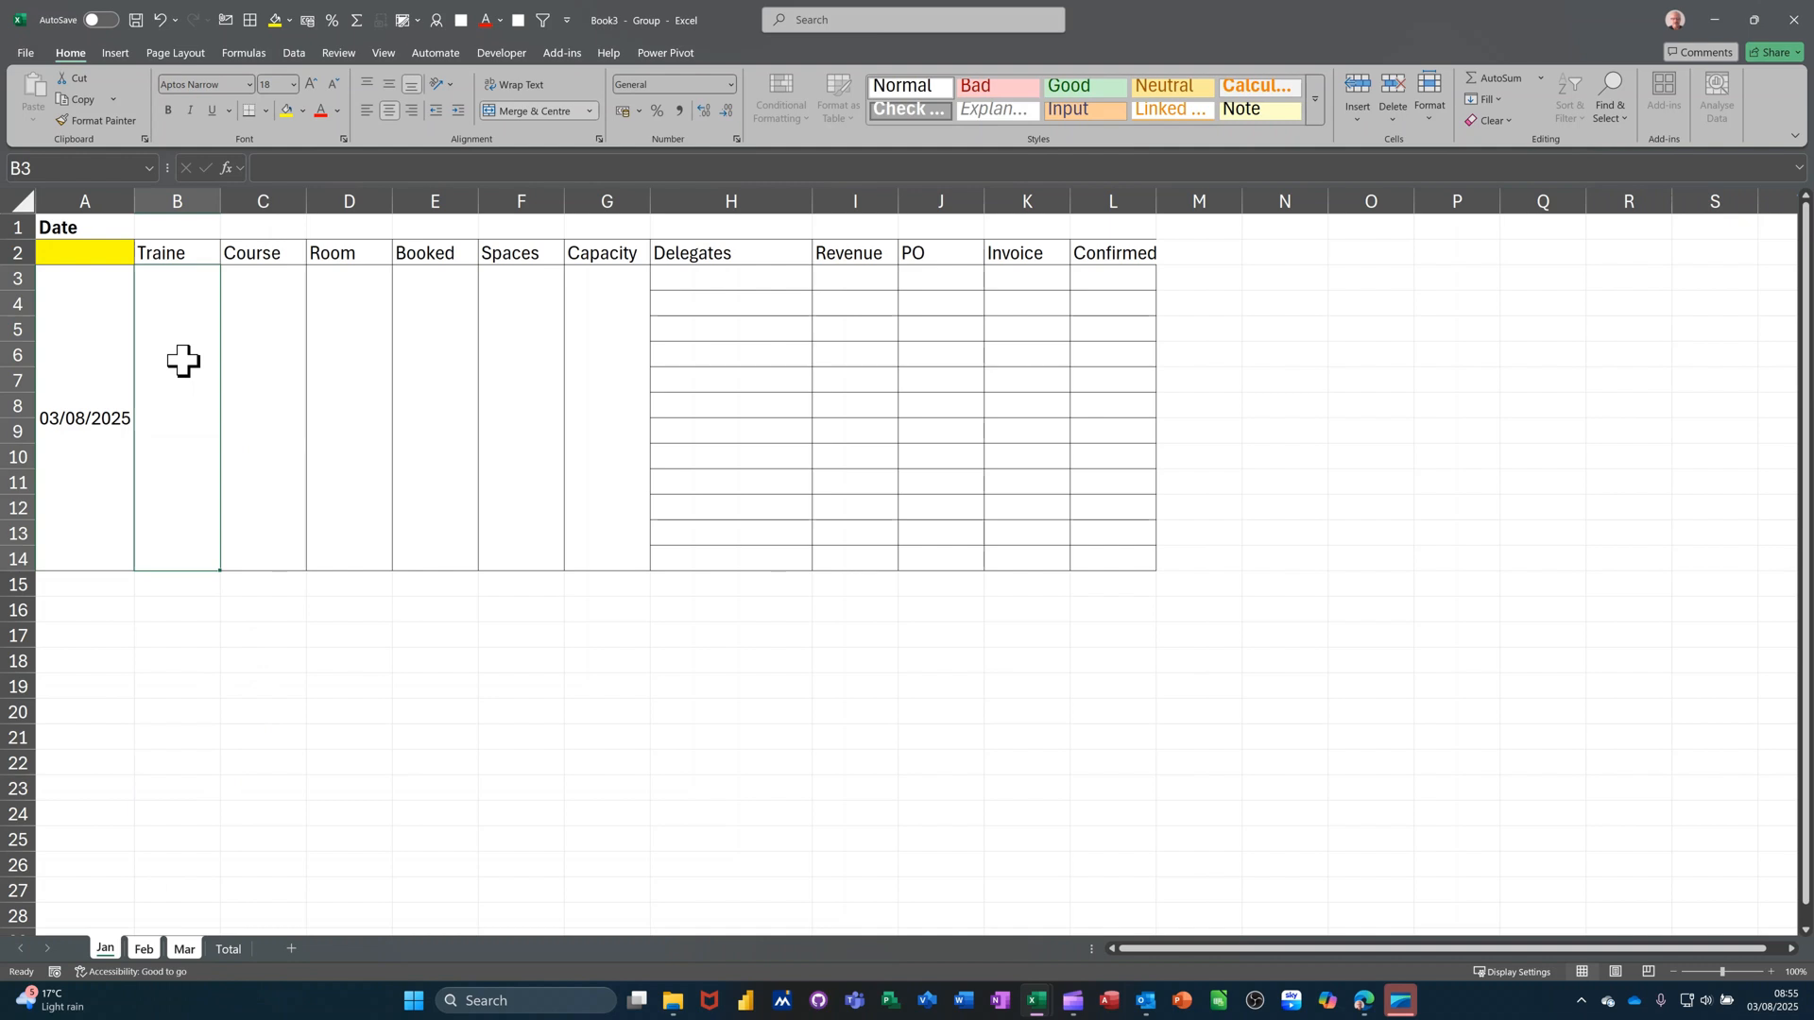
pyautogui.click(289, 54)
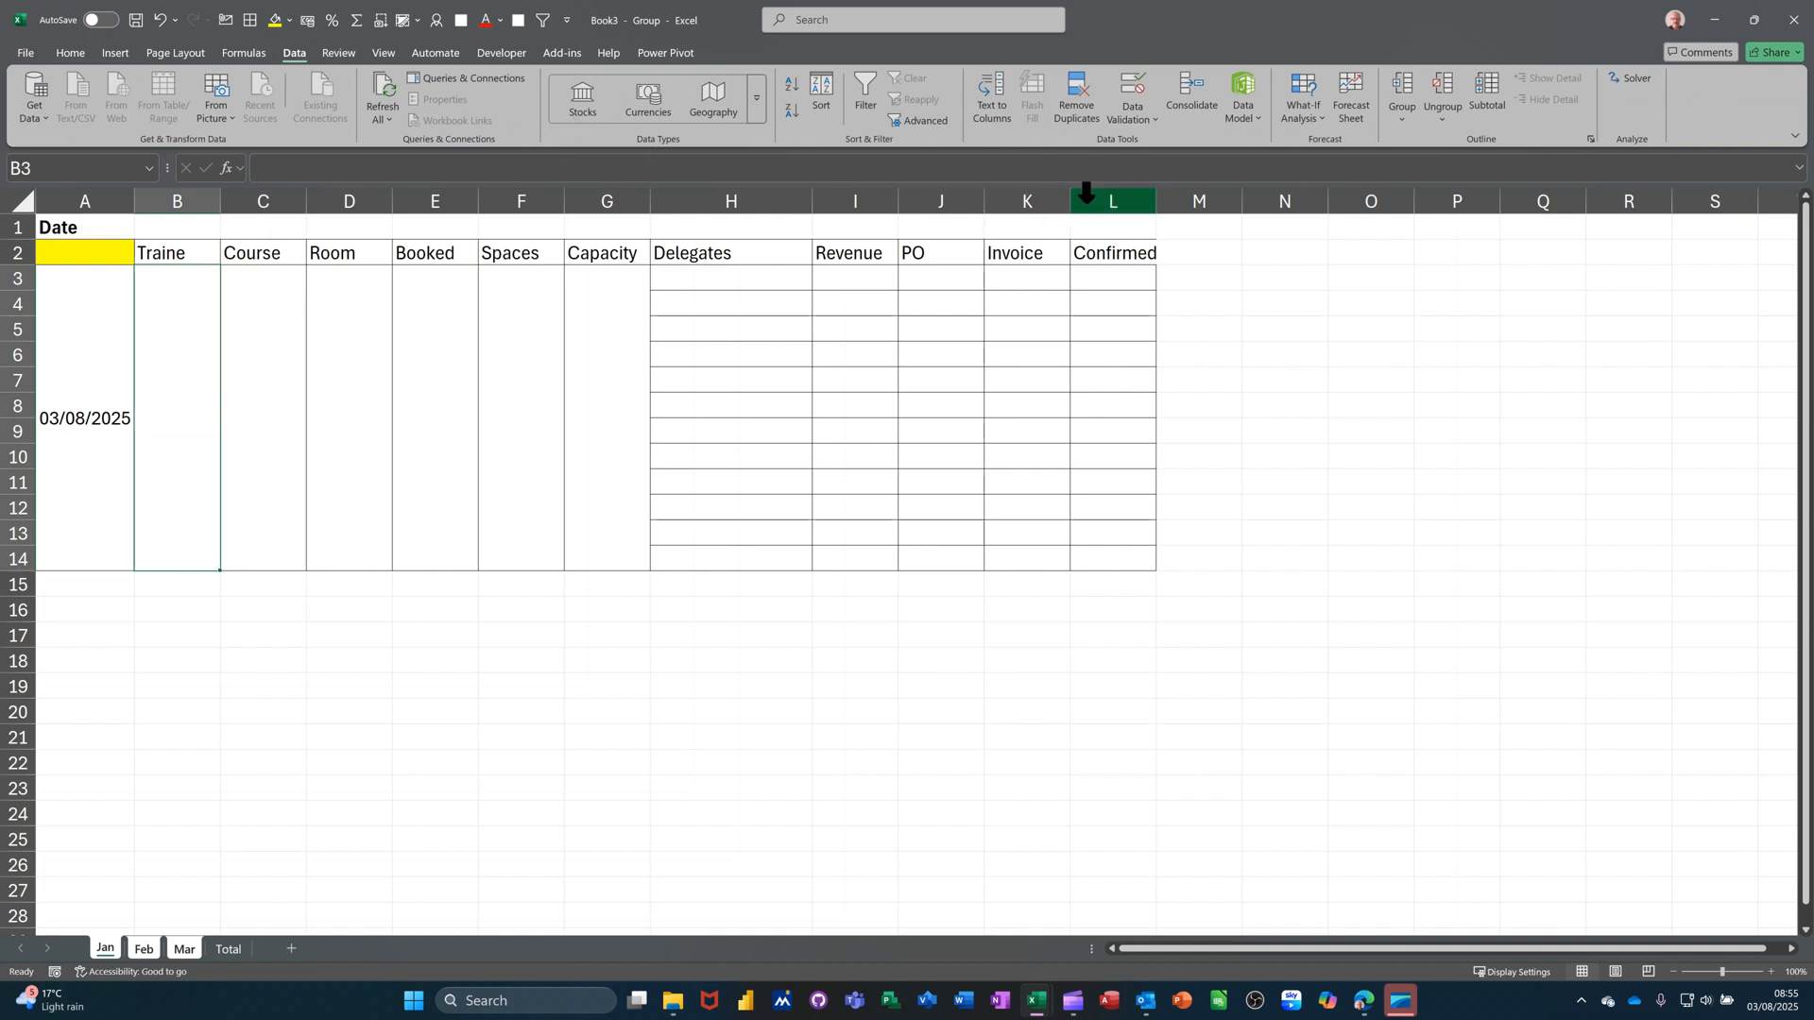
pyautogui.click(1139, 99)
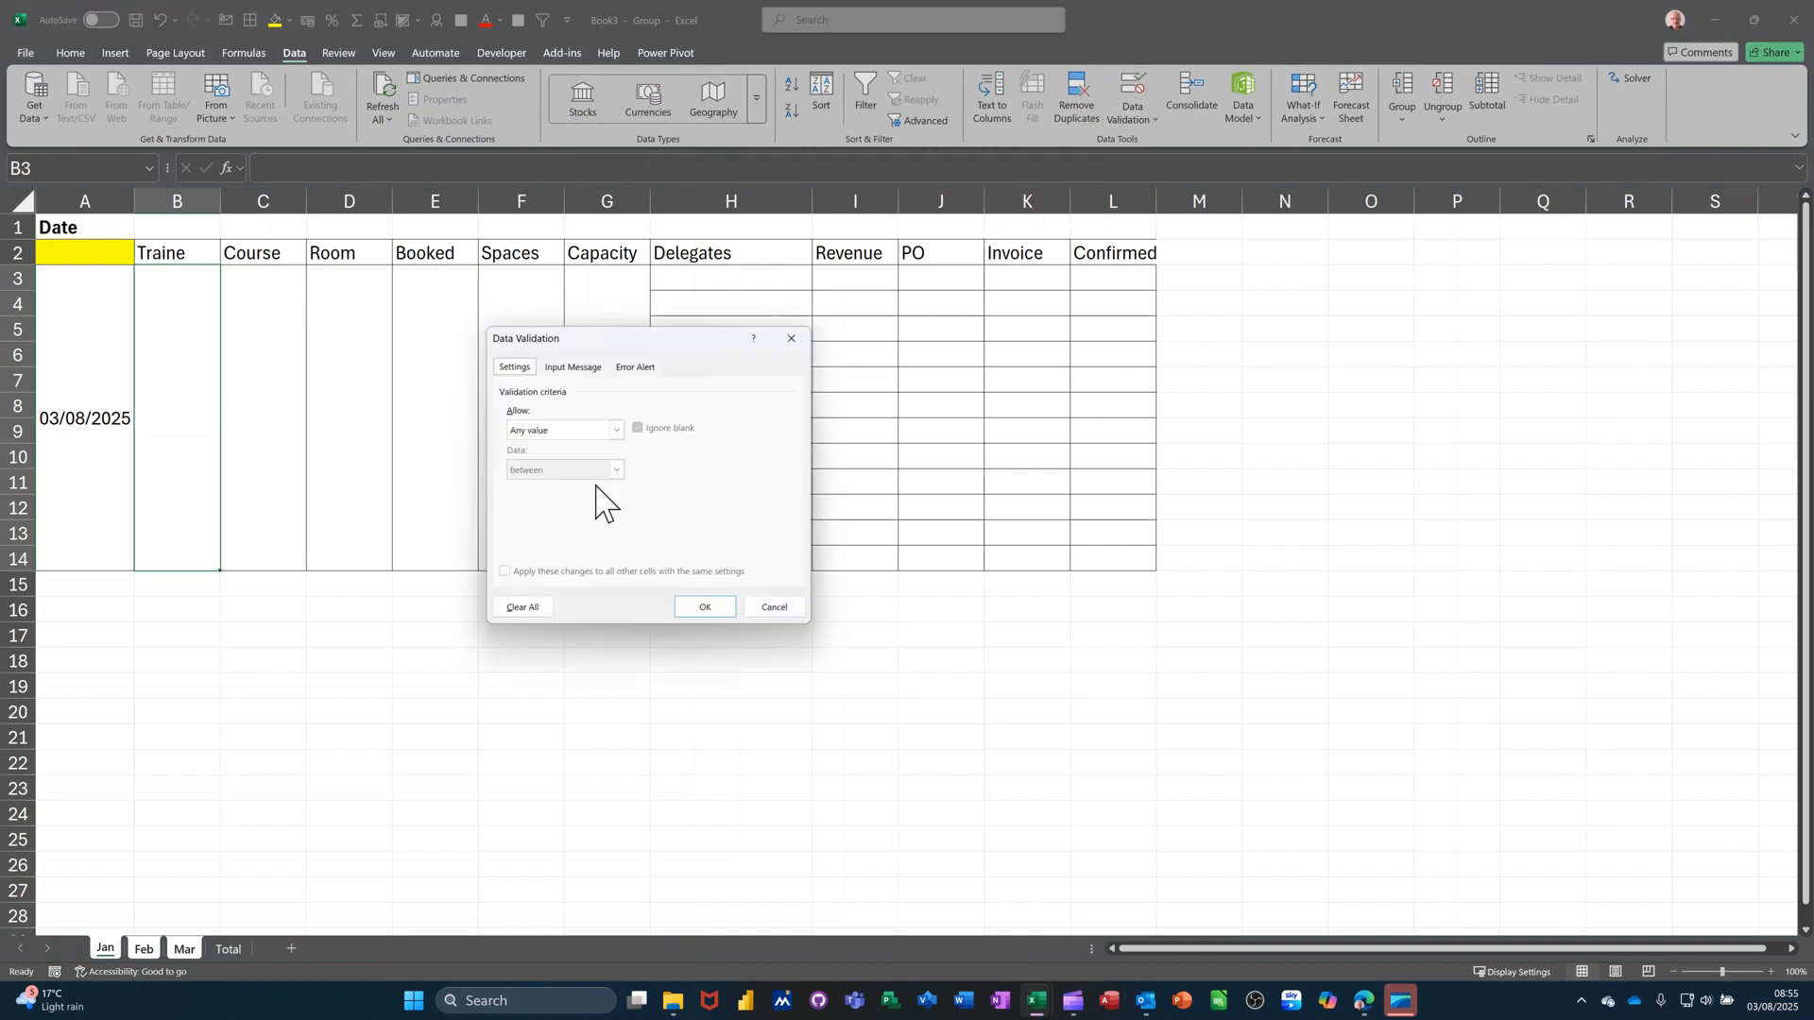
pyautogui.click(616, 430)
pyautogui.click(569, 483)
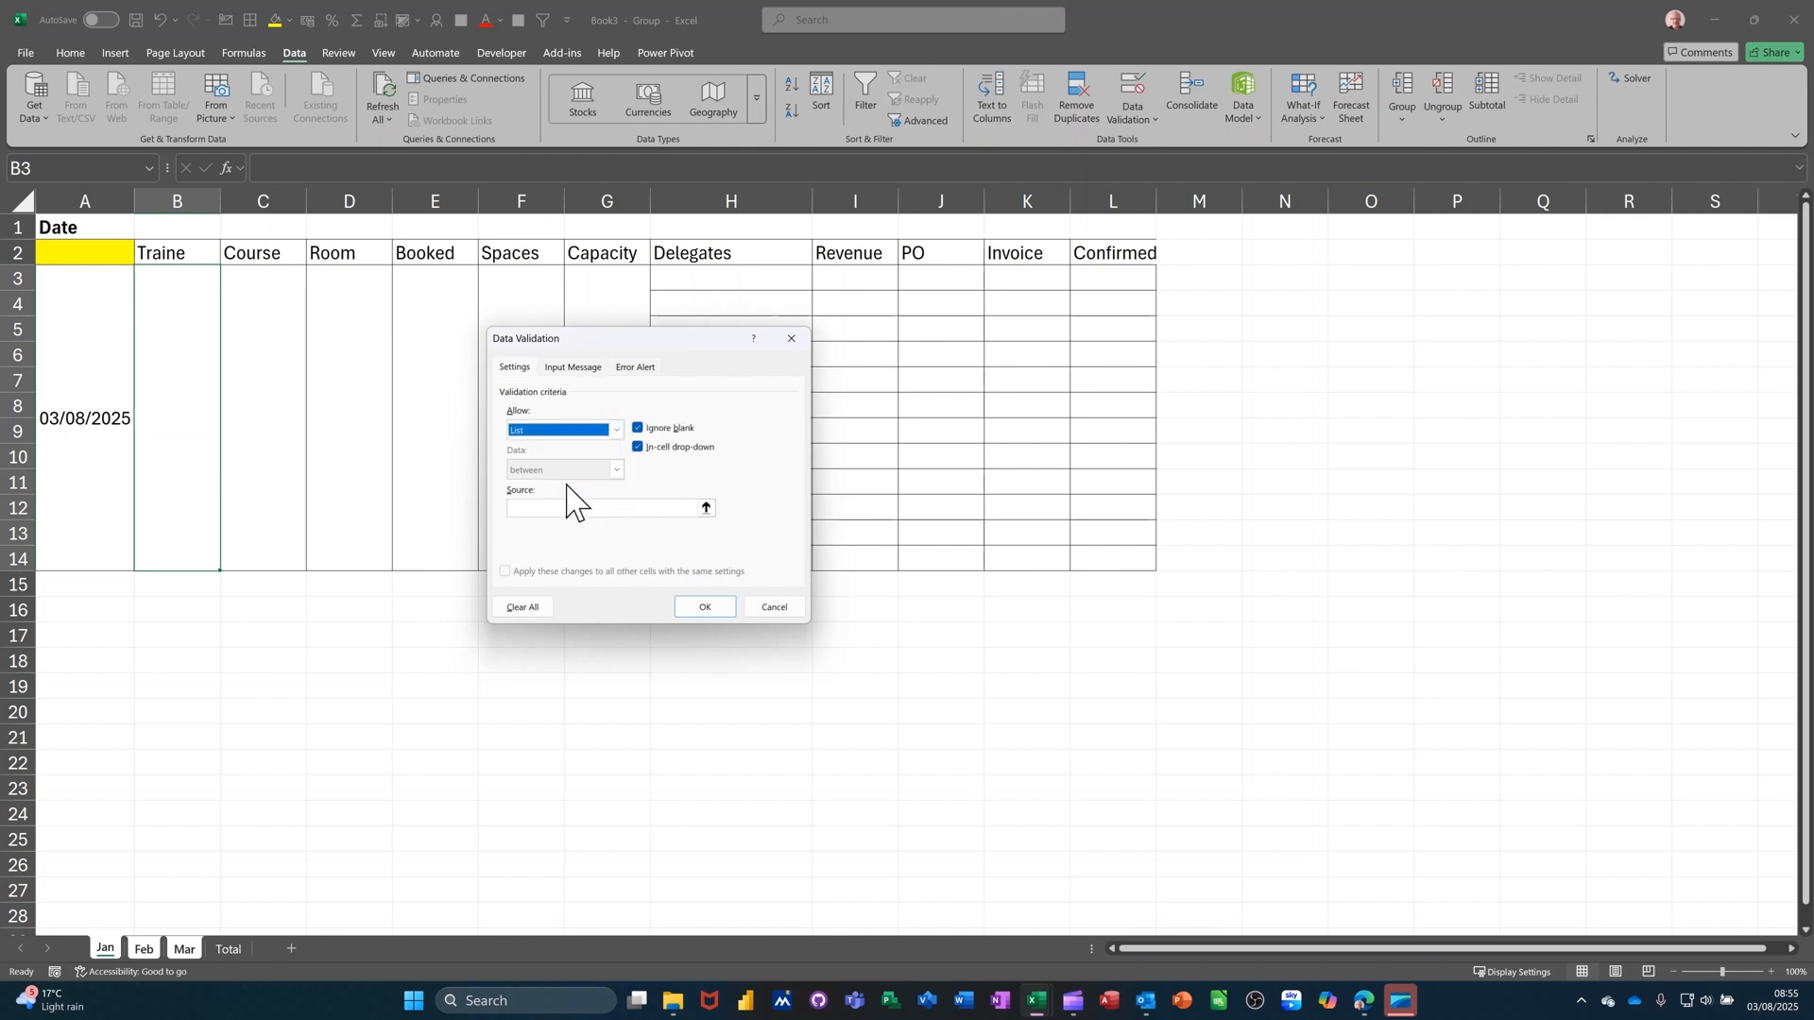
pyautogui.click(556, 510)
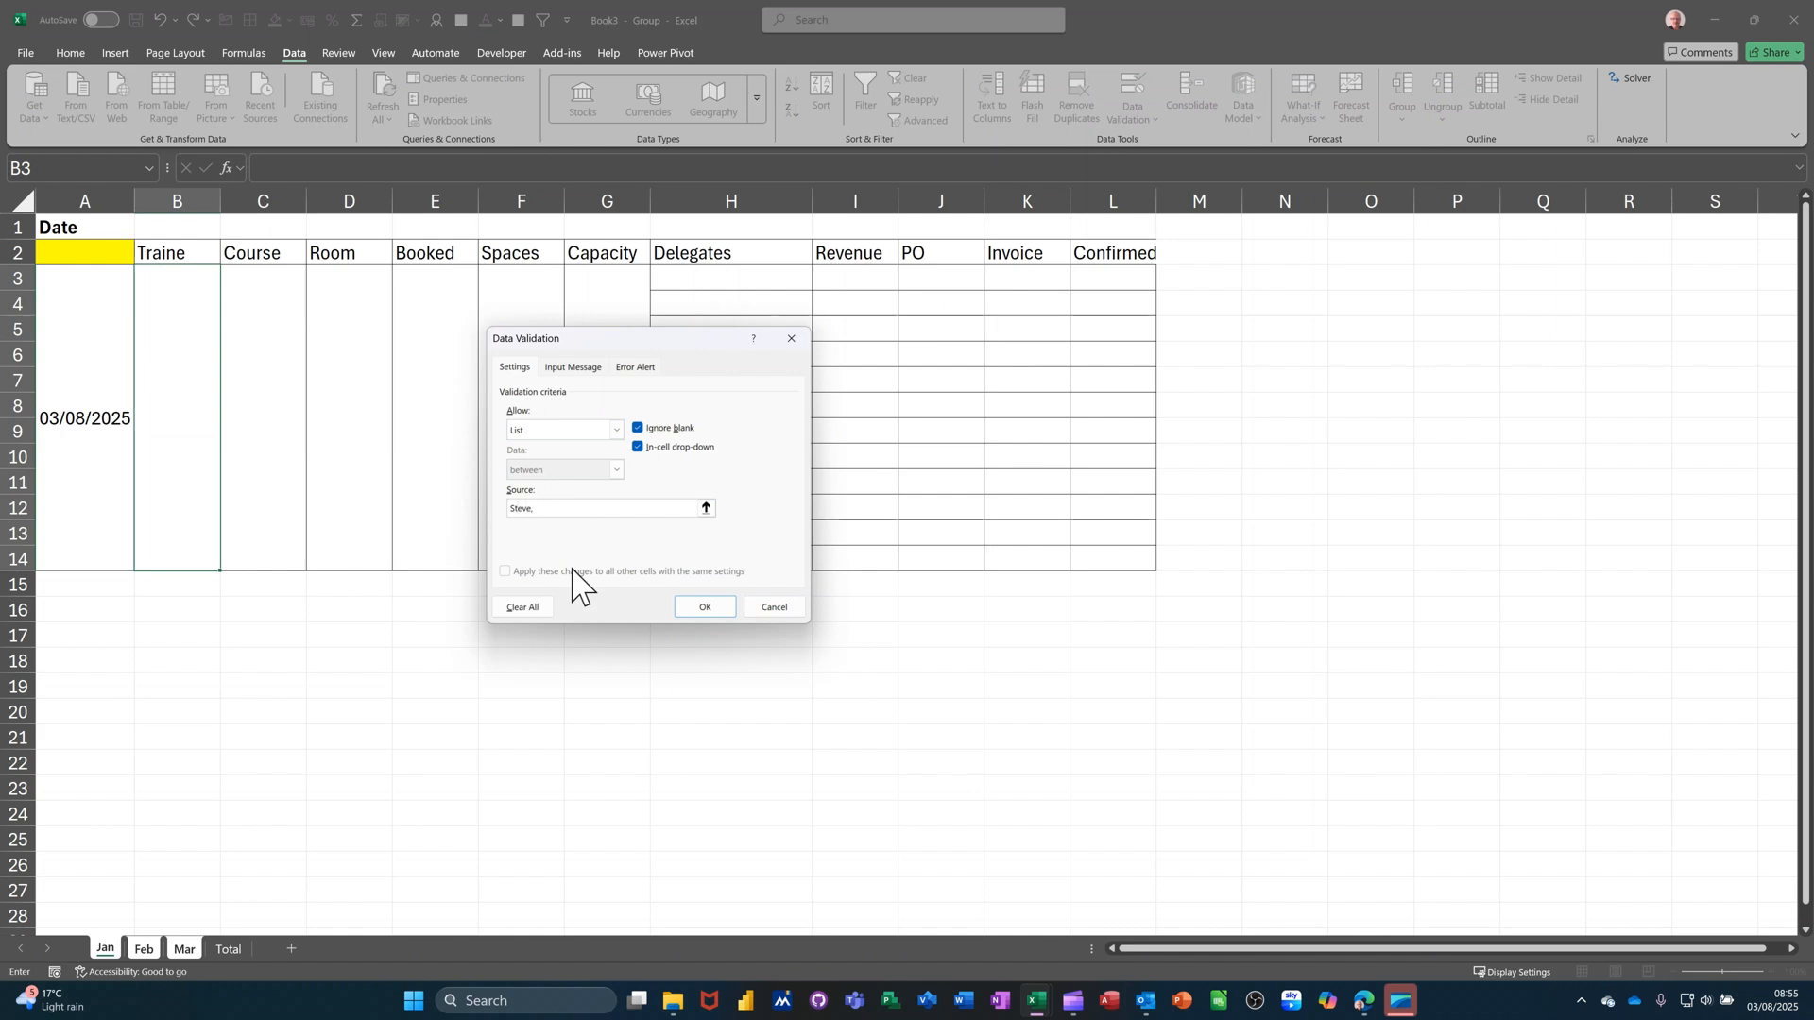
pyautogui.click(699, 607)
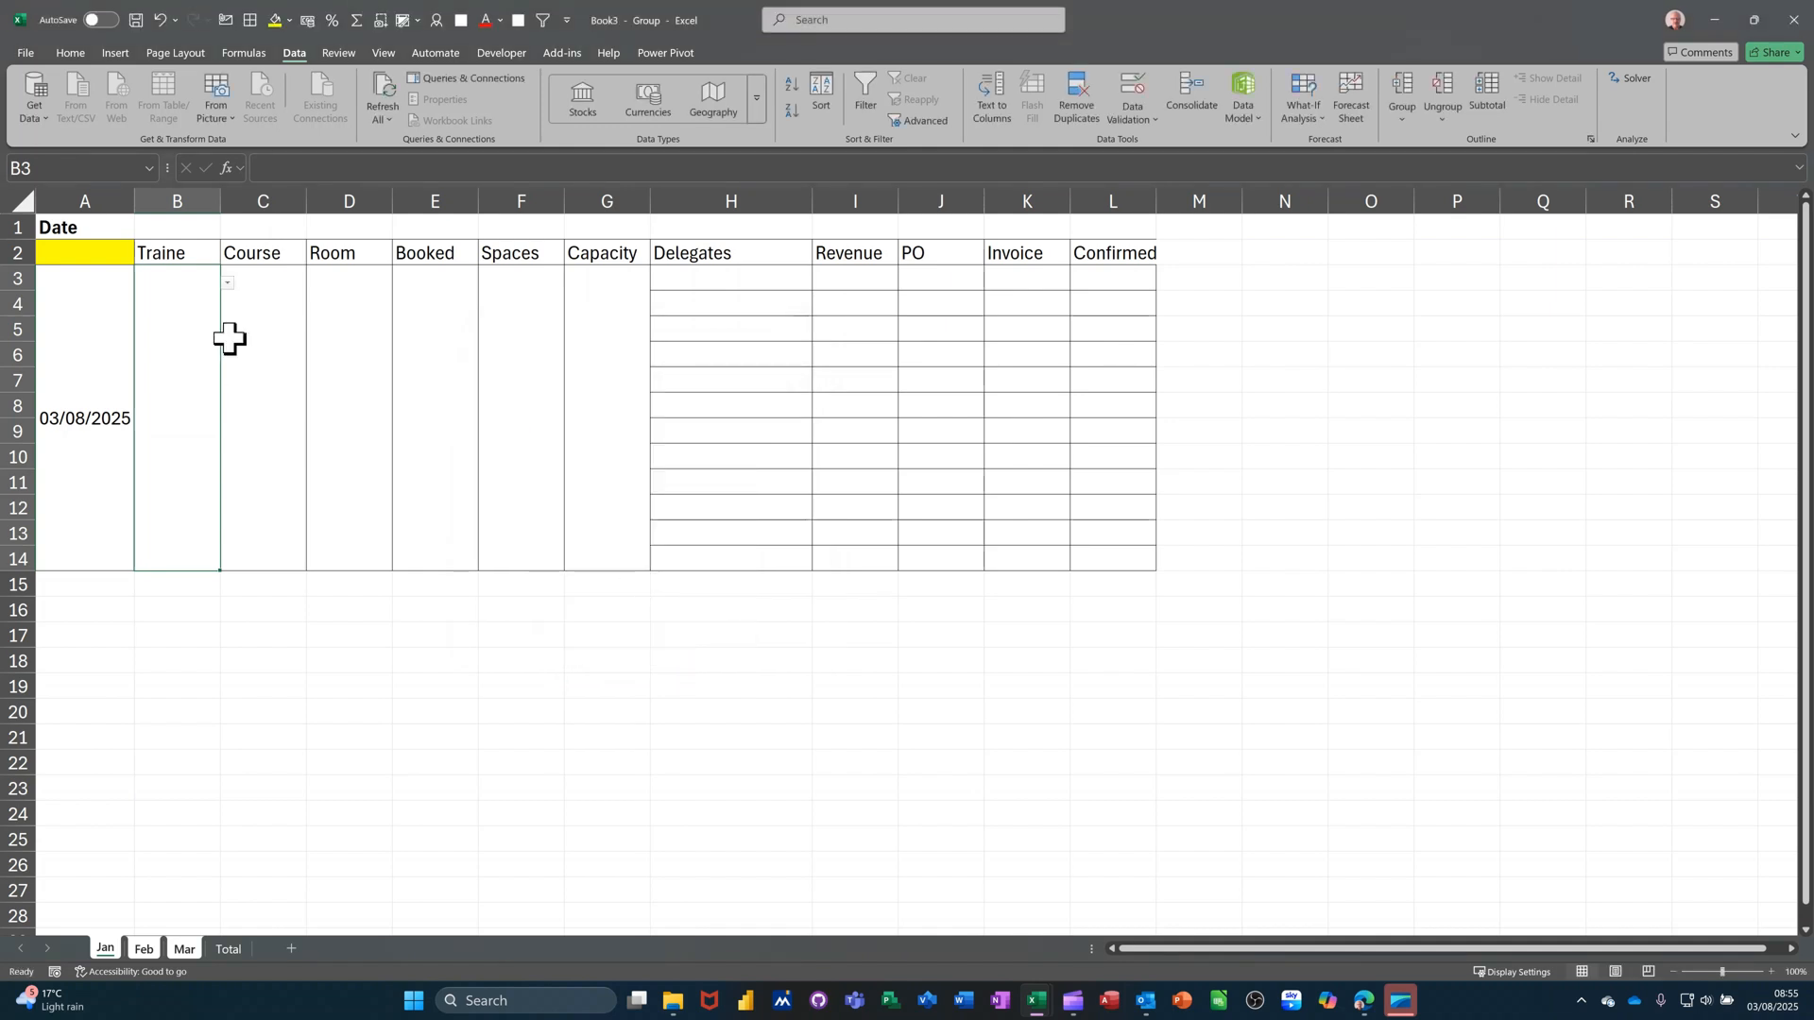
# Step: Choose the first trainer from the drop-down in cell B3 and align the entry vertically to the middle
pyautogui.click(228, 283)
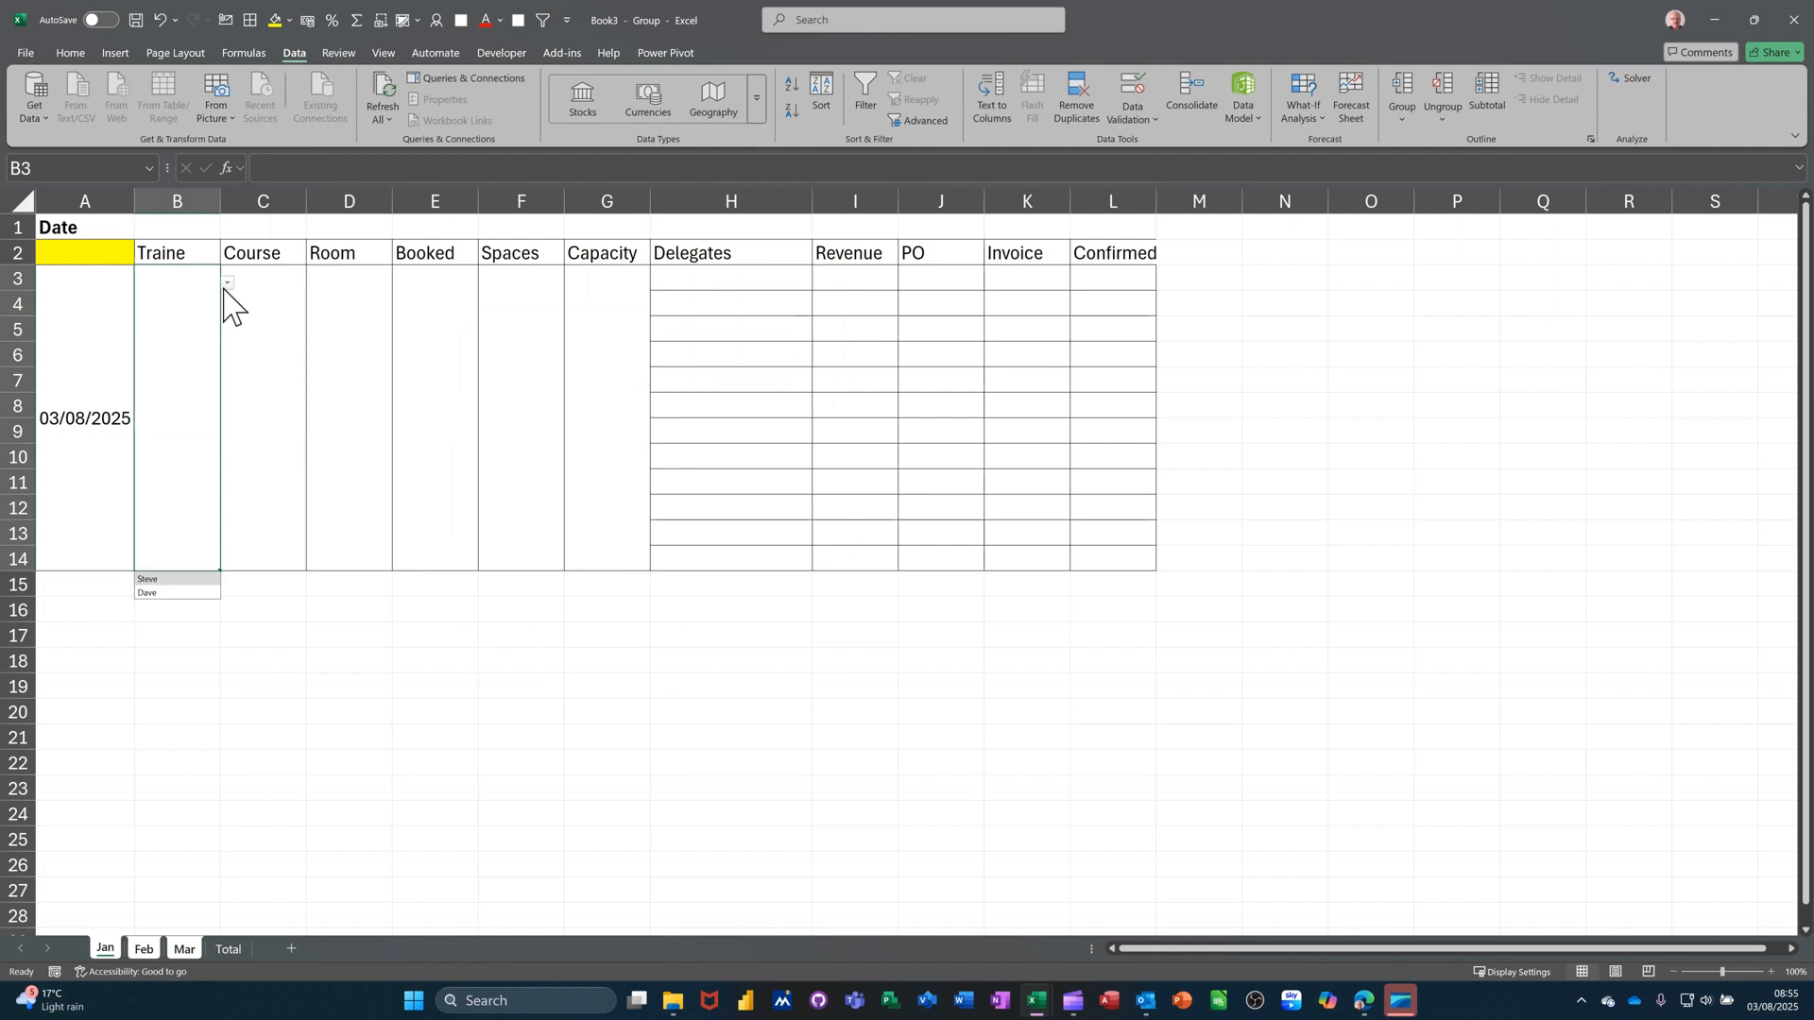
pyautogui.click(151, 579)
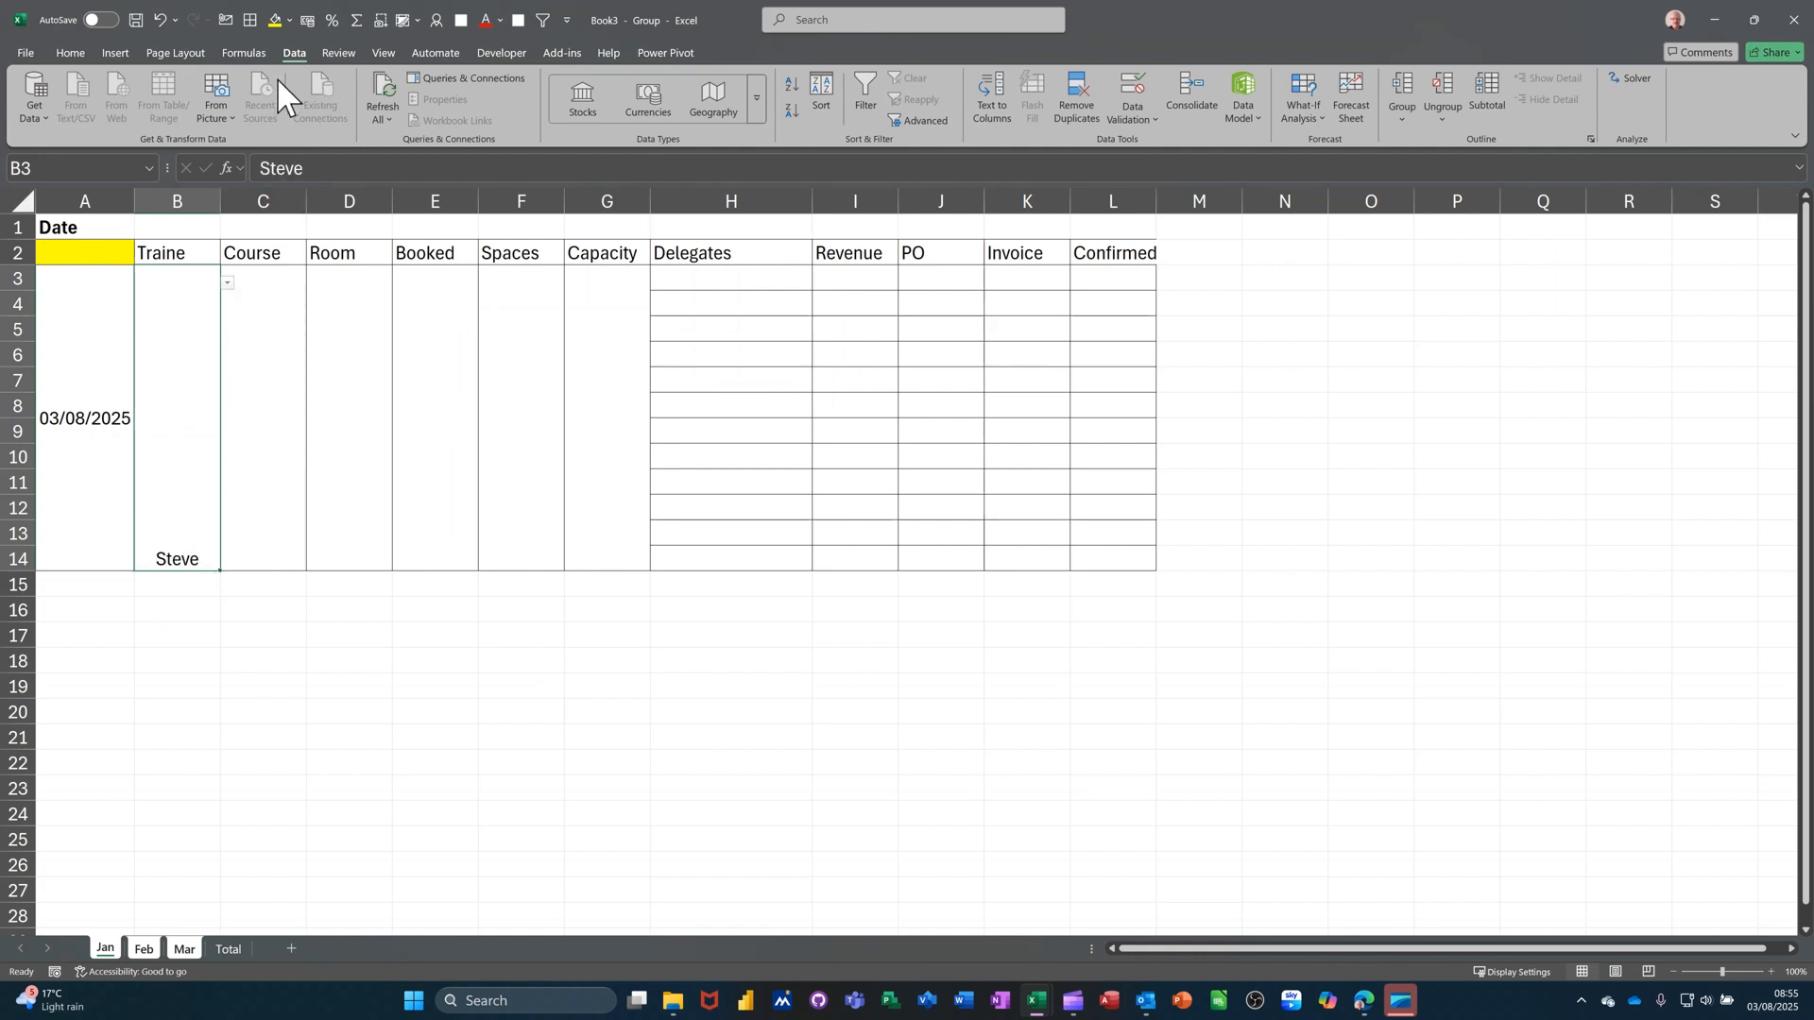
pyautogui.click(73, 55)
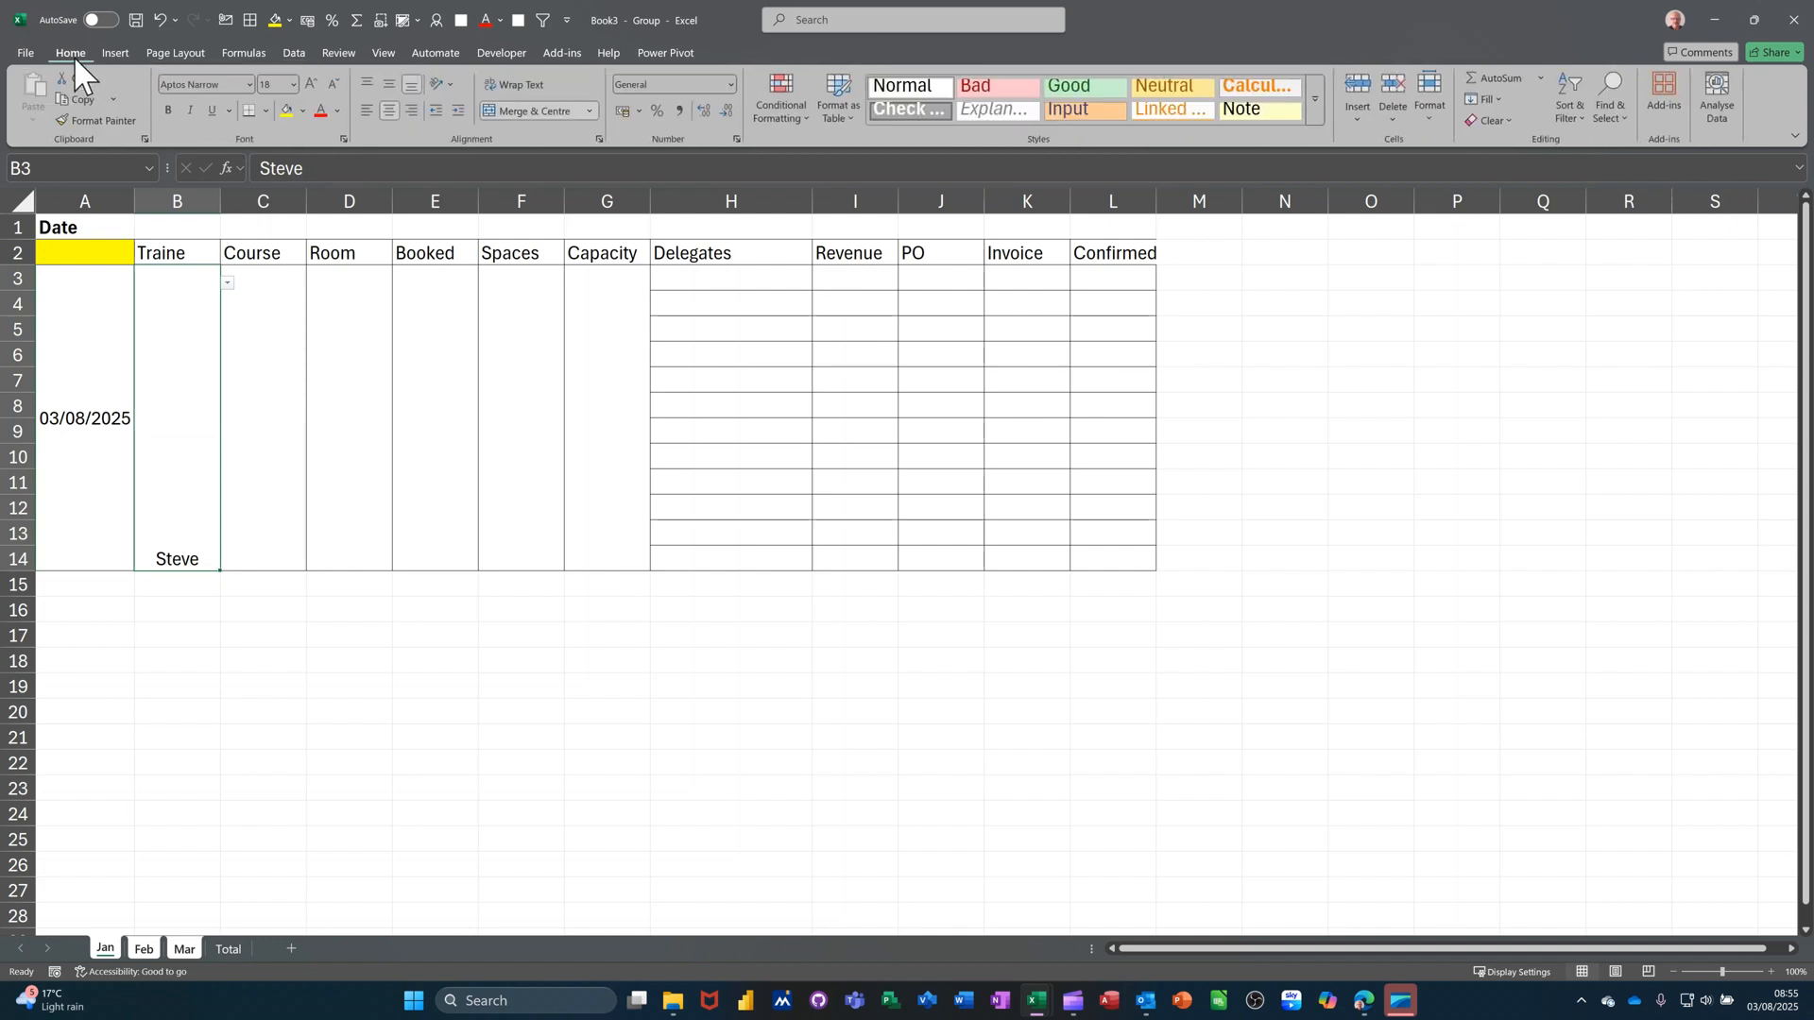
pyautogui.click(387, 83)
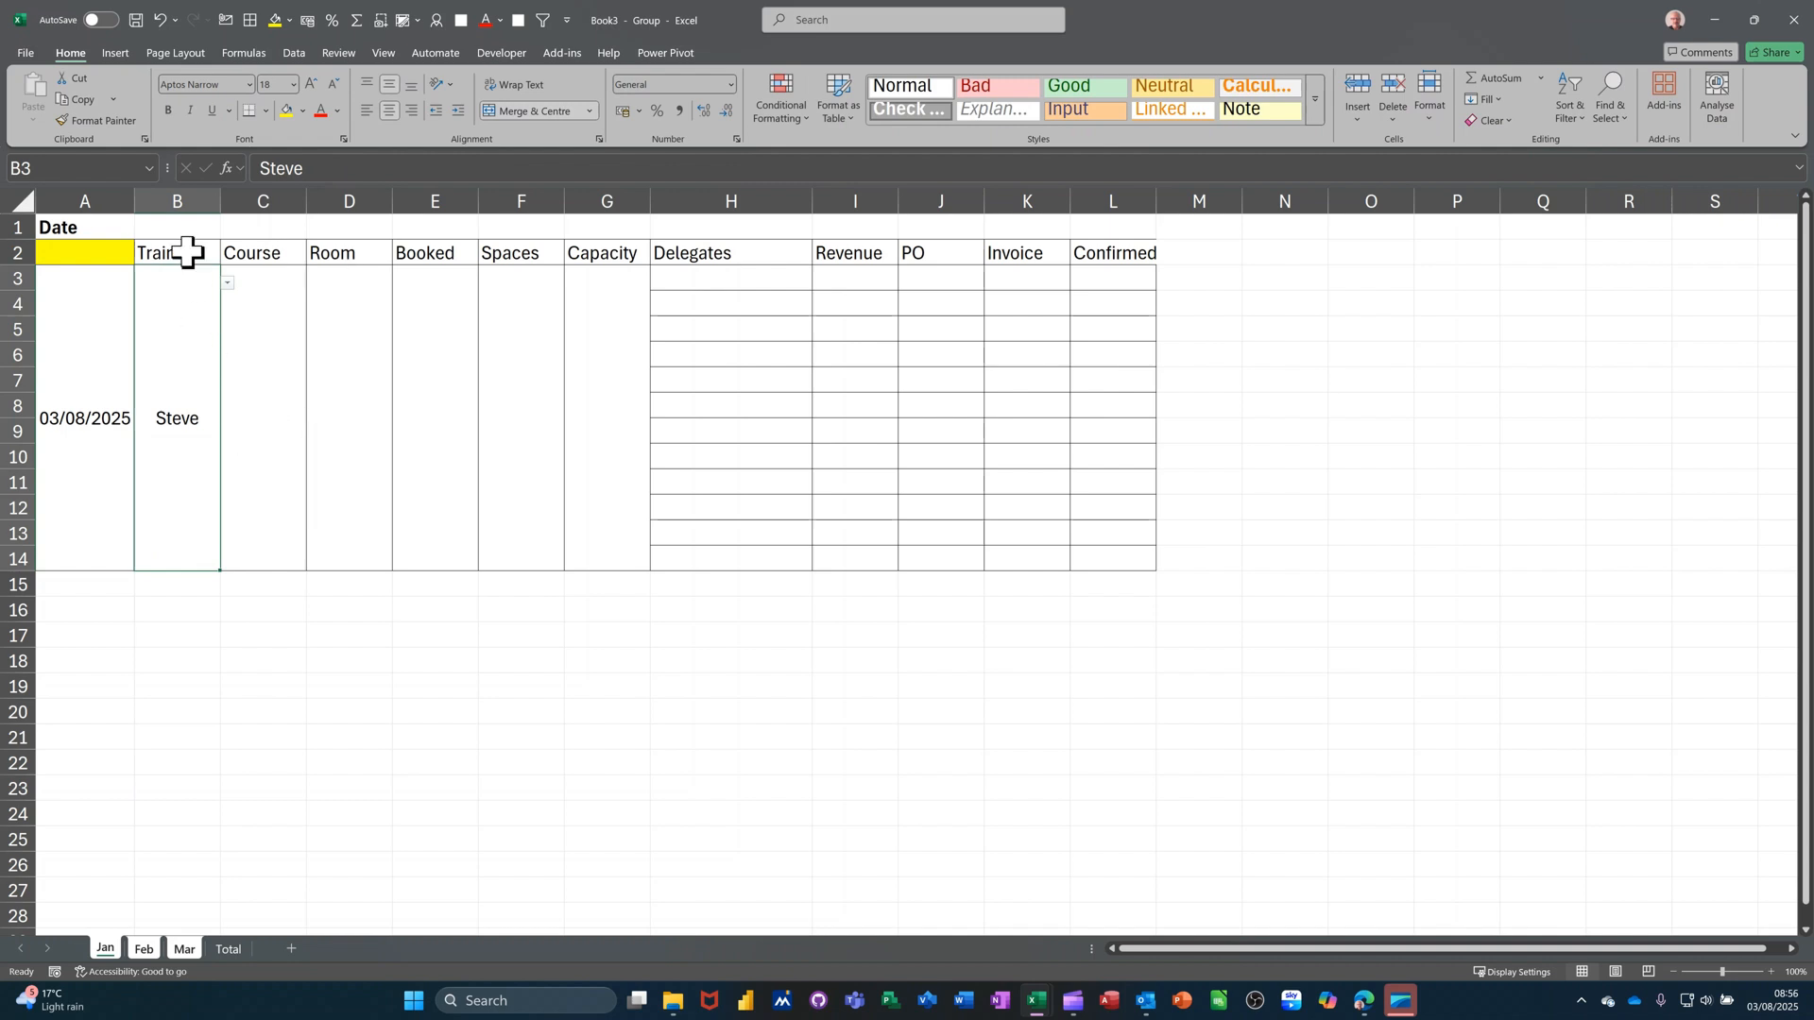
# Step: Copy the formatting of merged cell B3 to the merged cells C3 to G3 with Format Painter
pyautogui.click(81, 122)
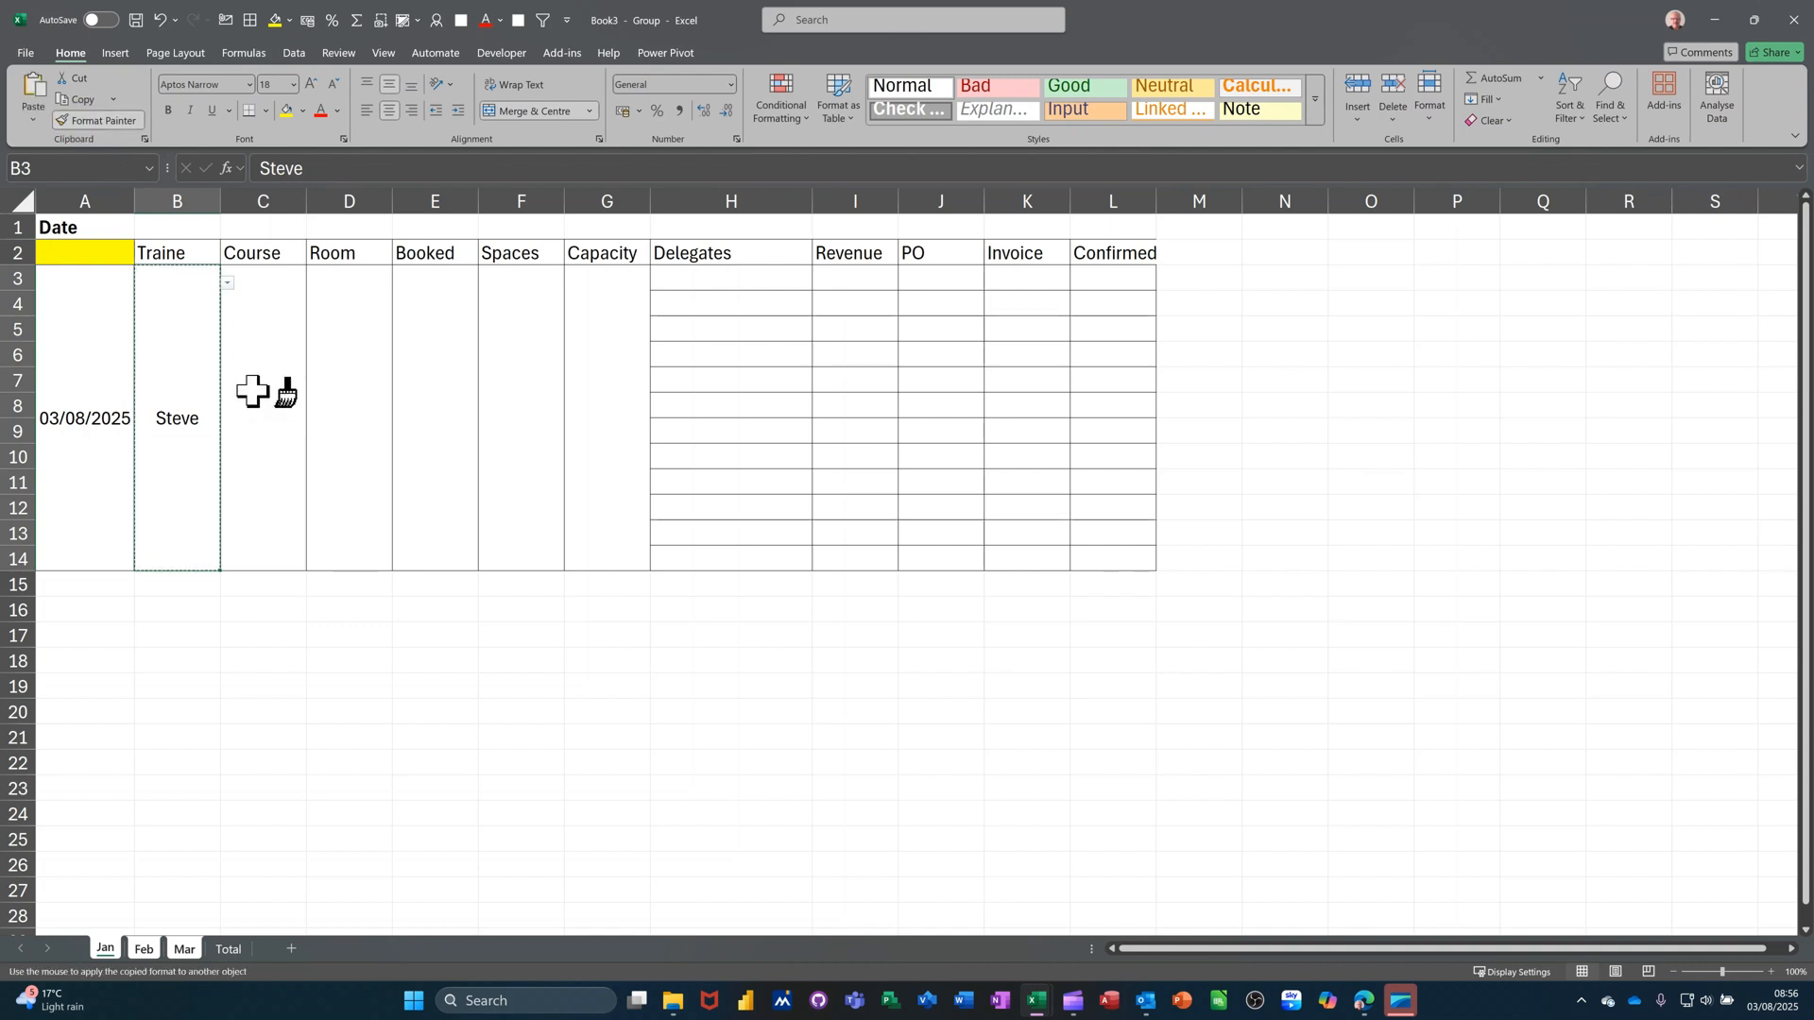
pyautogui.click(253, 390)
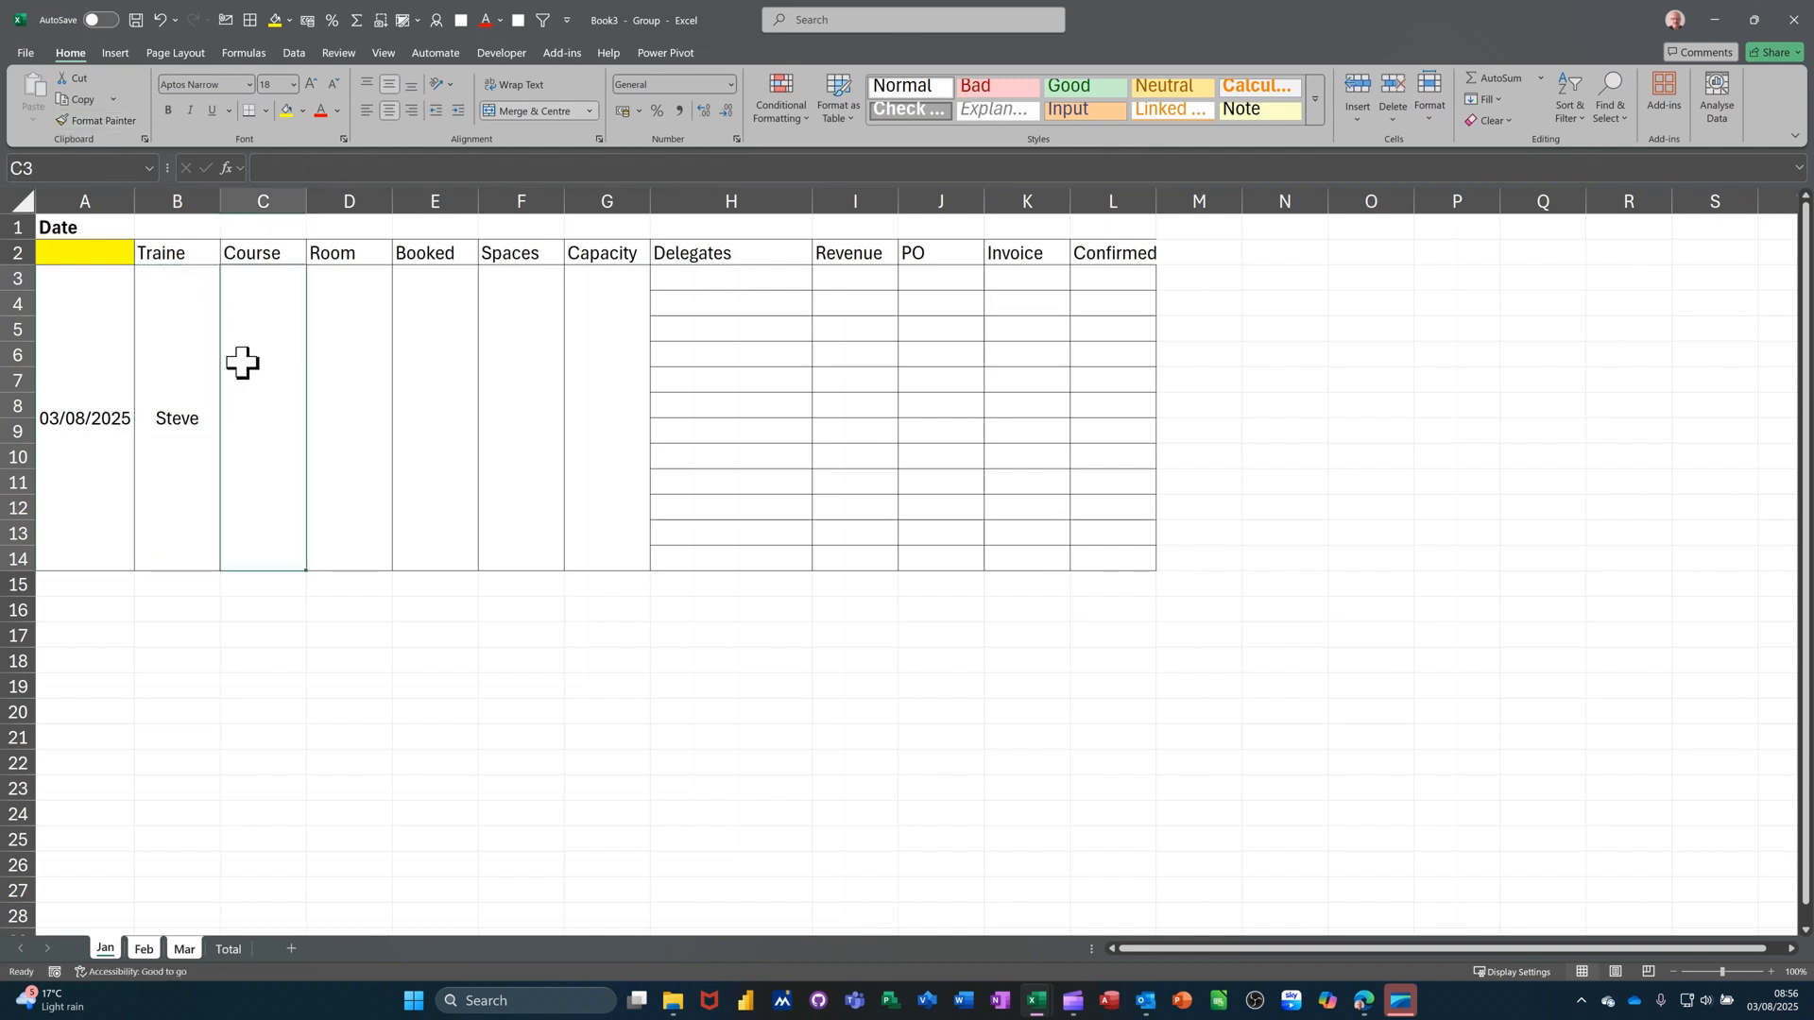
pyautogui.click(83, 124)
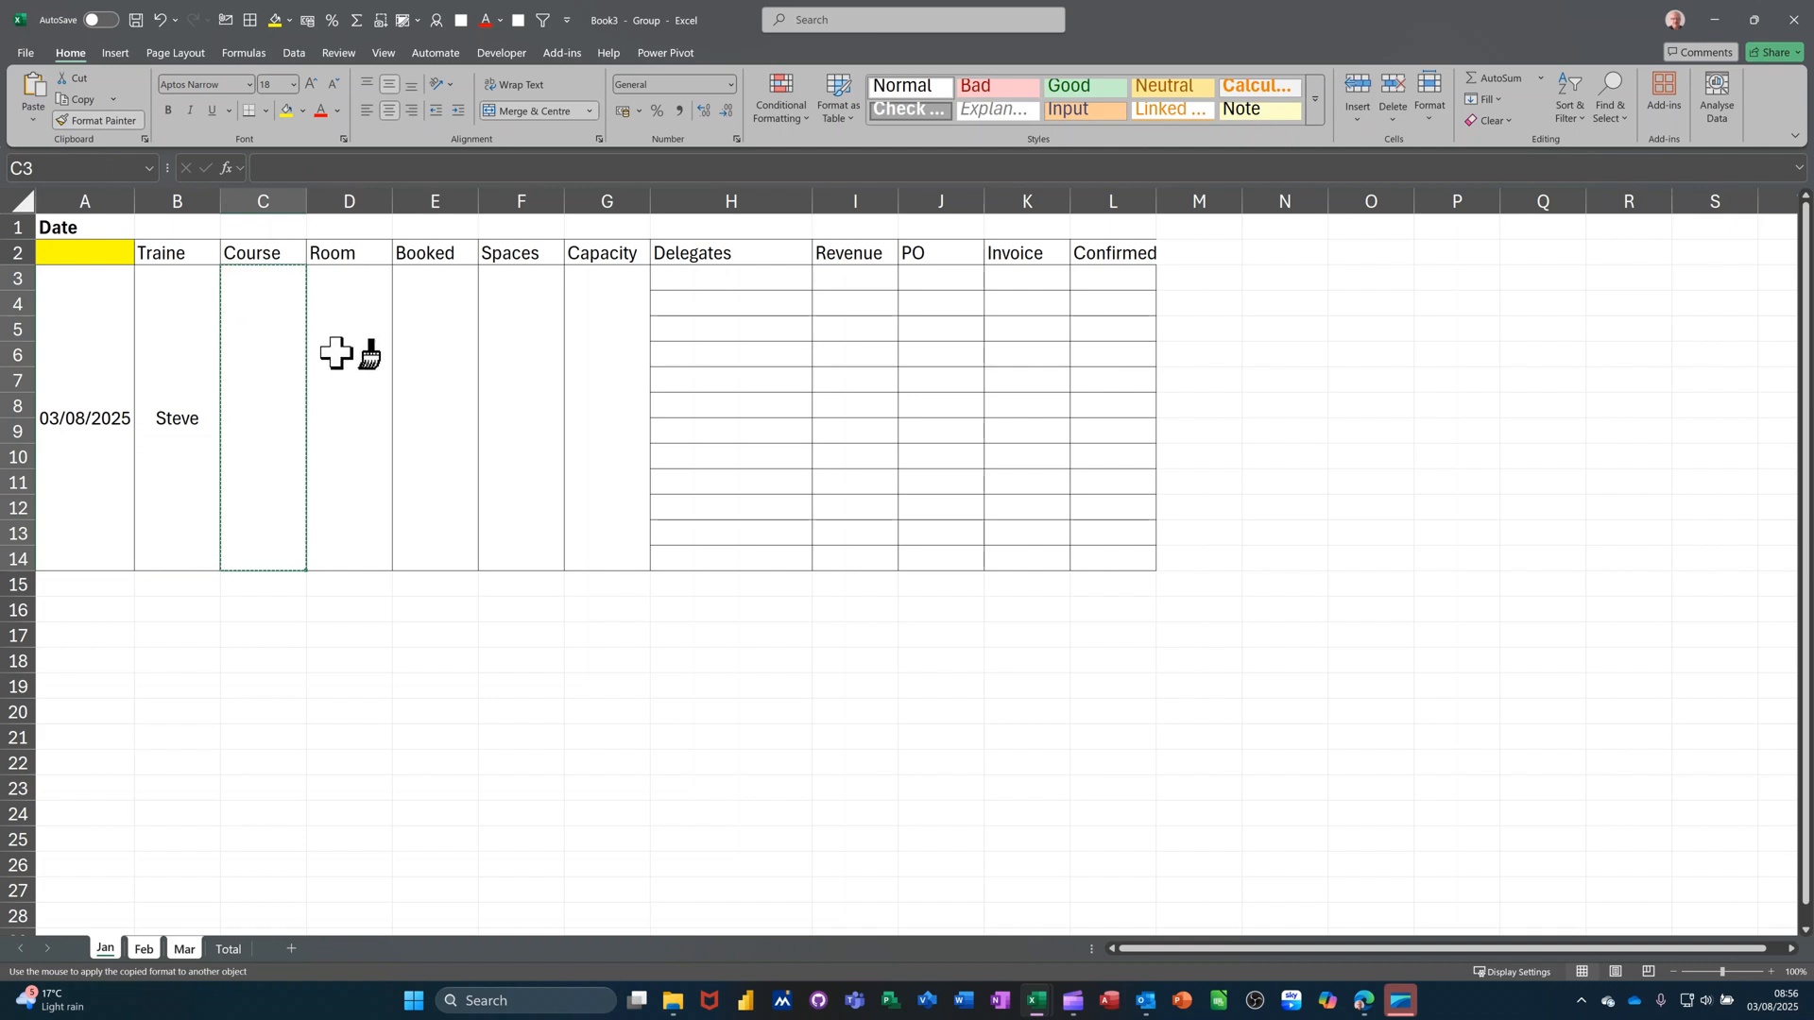
pyautogui.moveTo(333, 357); pyautogui.dragTo(573, 387)
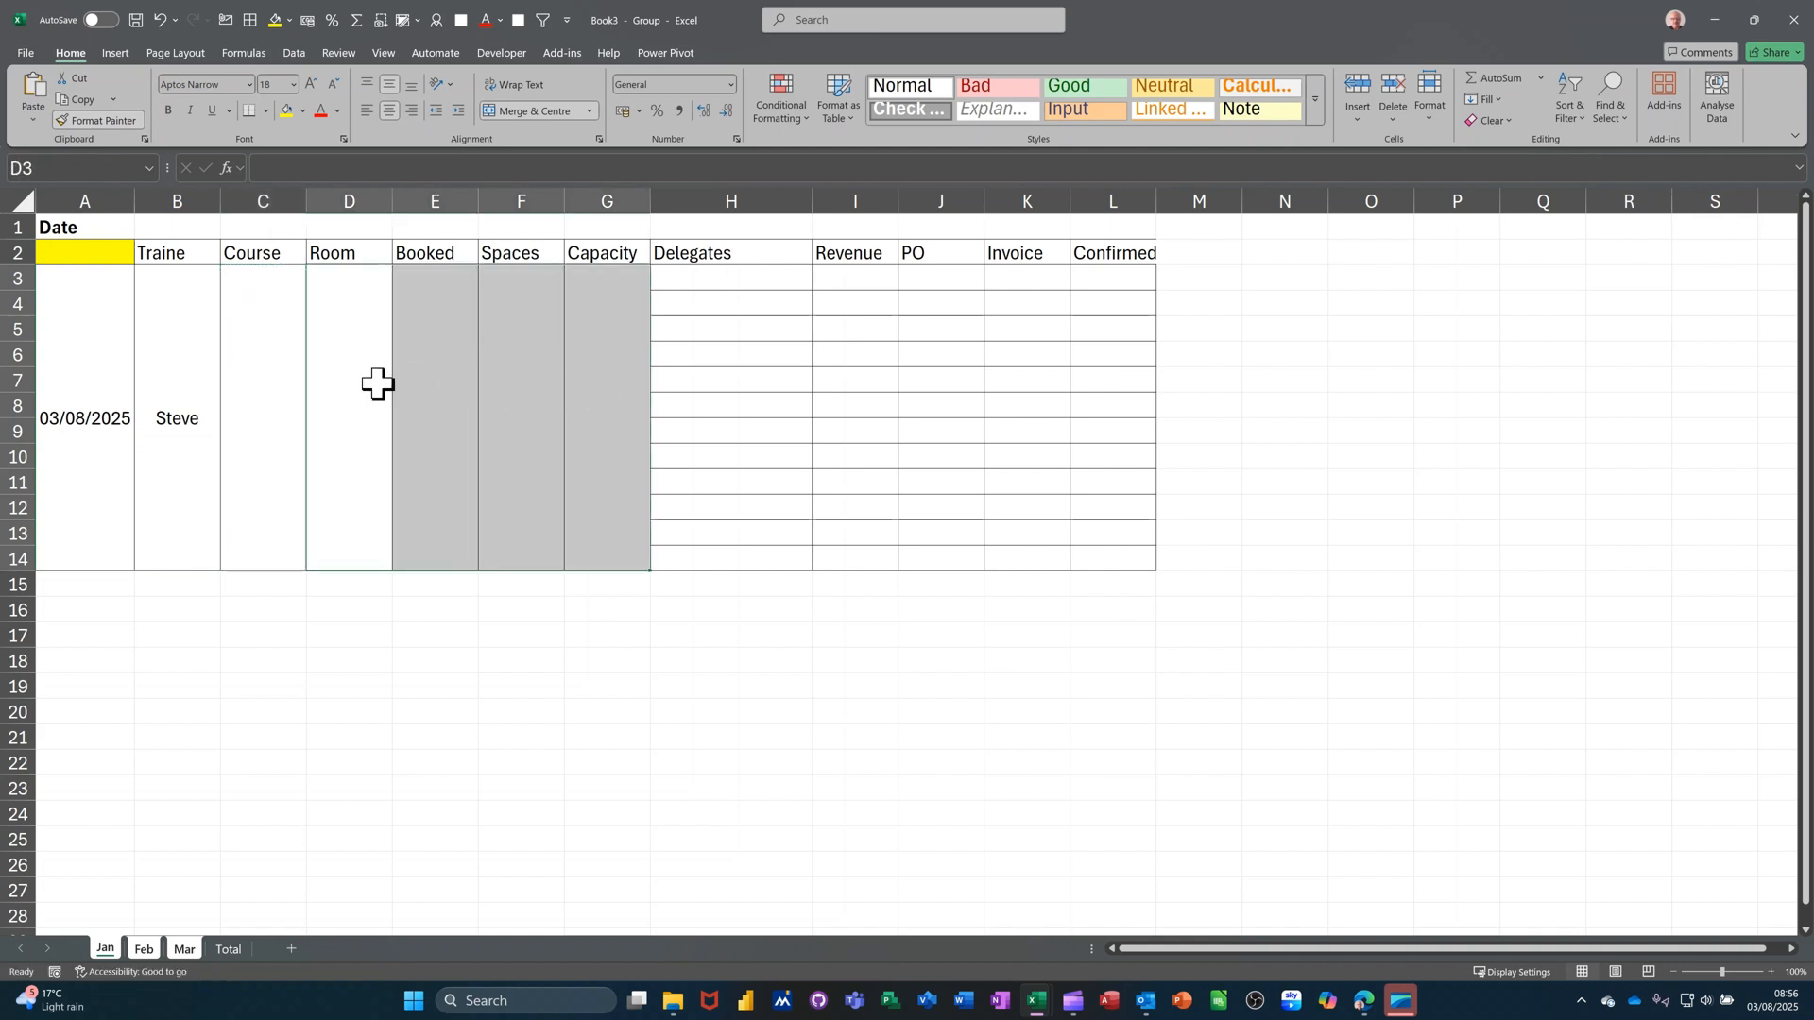
pyautogui.click(593, 398)
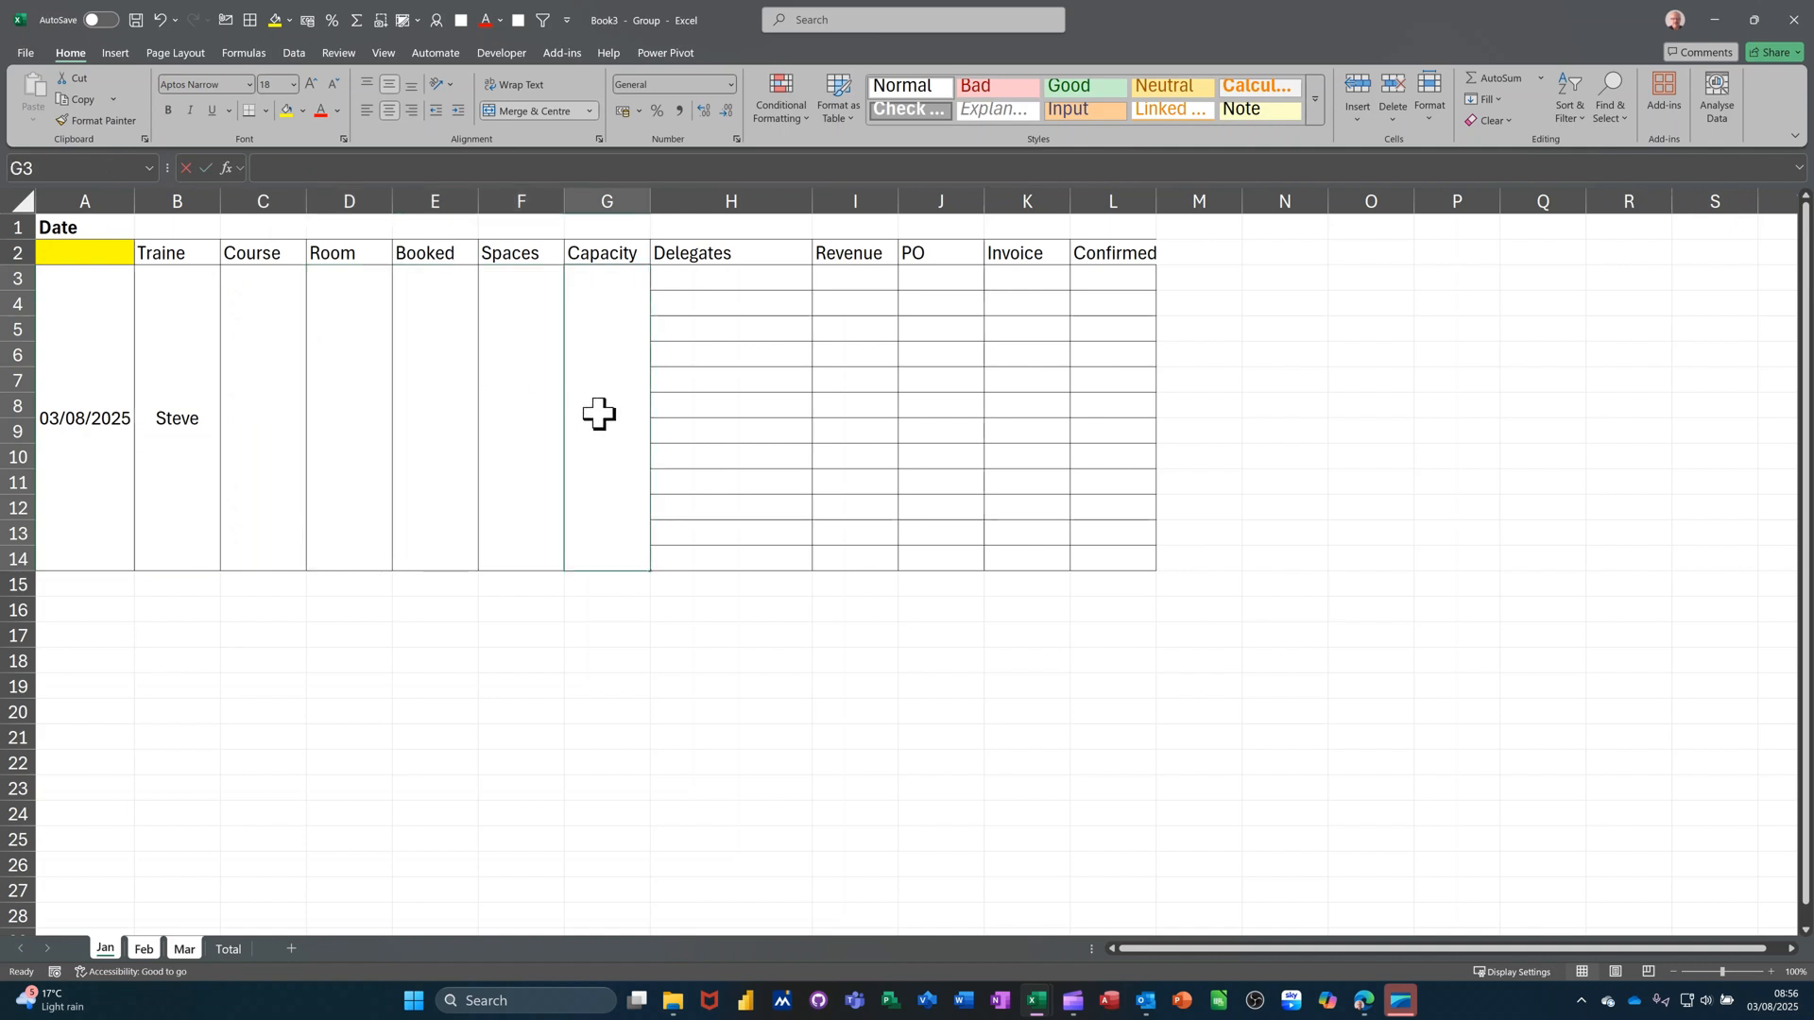
# Step: Enter a capacity of 12 in the merged cell G3
pyautogui.write('12')
pyautogui.click(436, 389)
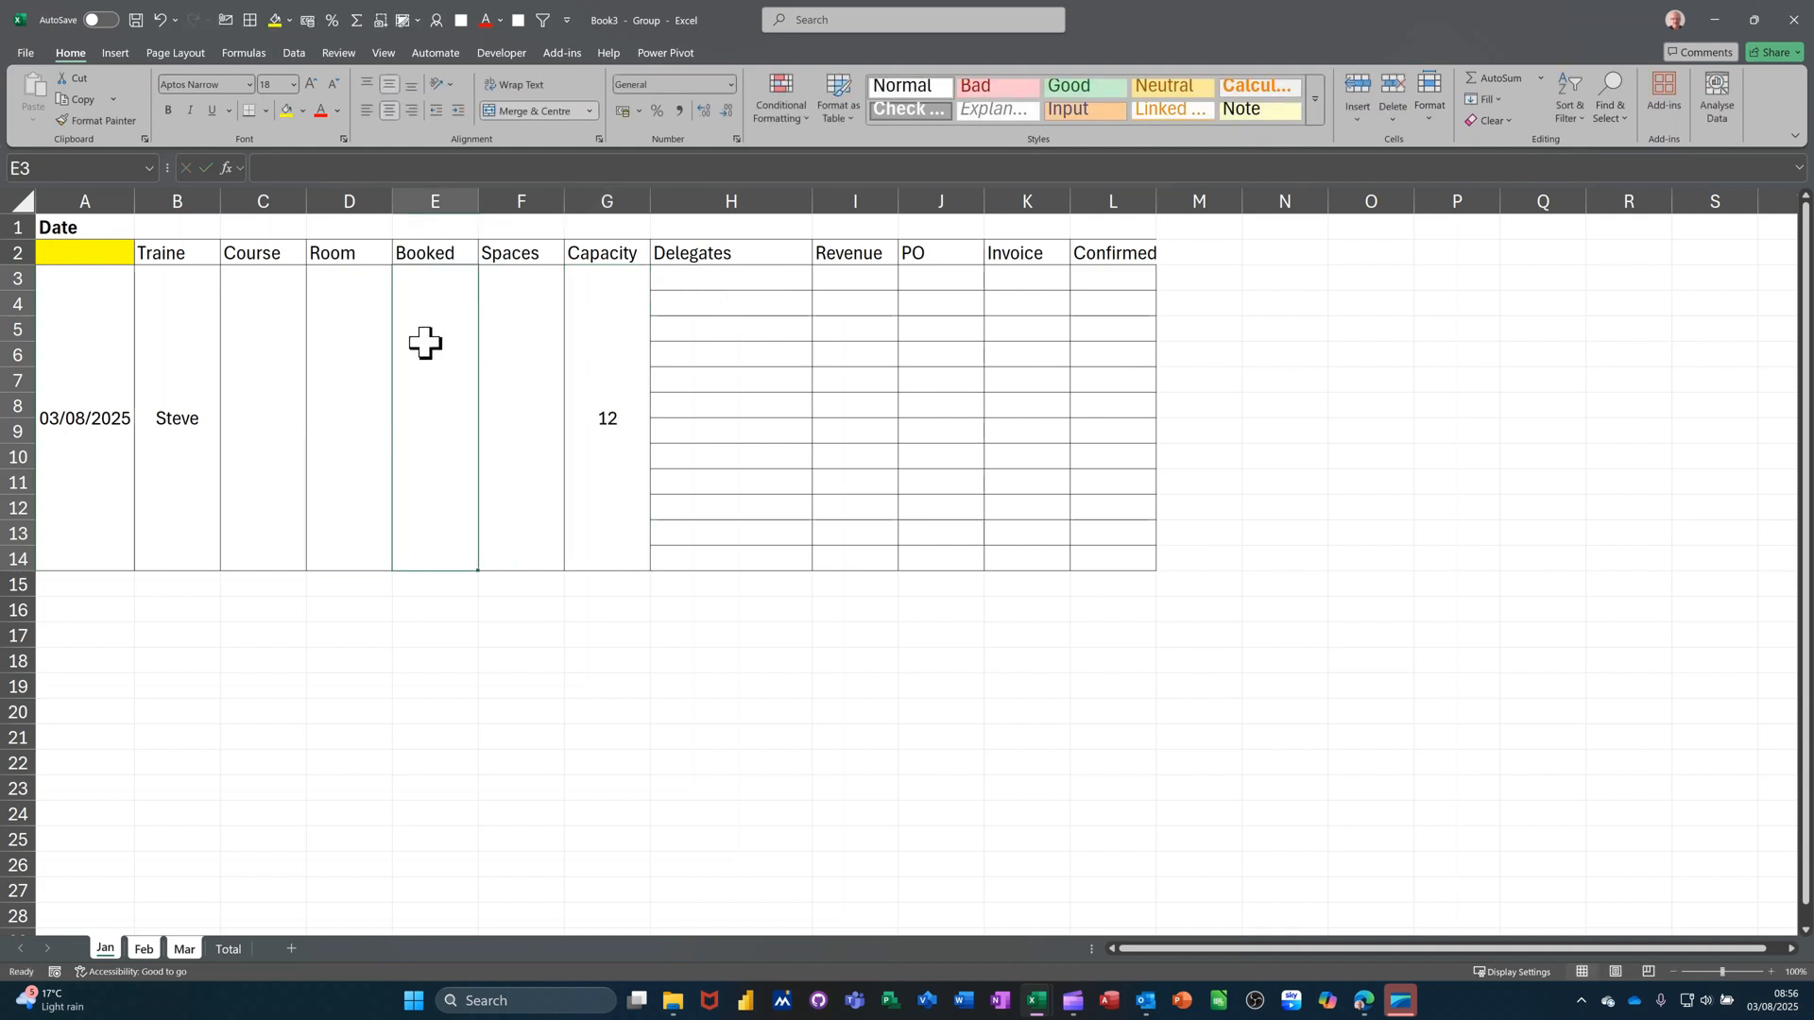
# Step: Add list data validation with the source Excel, Access to the merged cell C3 under Course and choose Excel from its drop-down
pyautogui.click(261, 367)
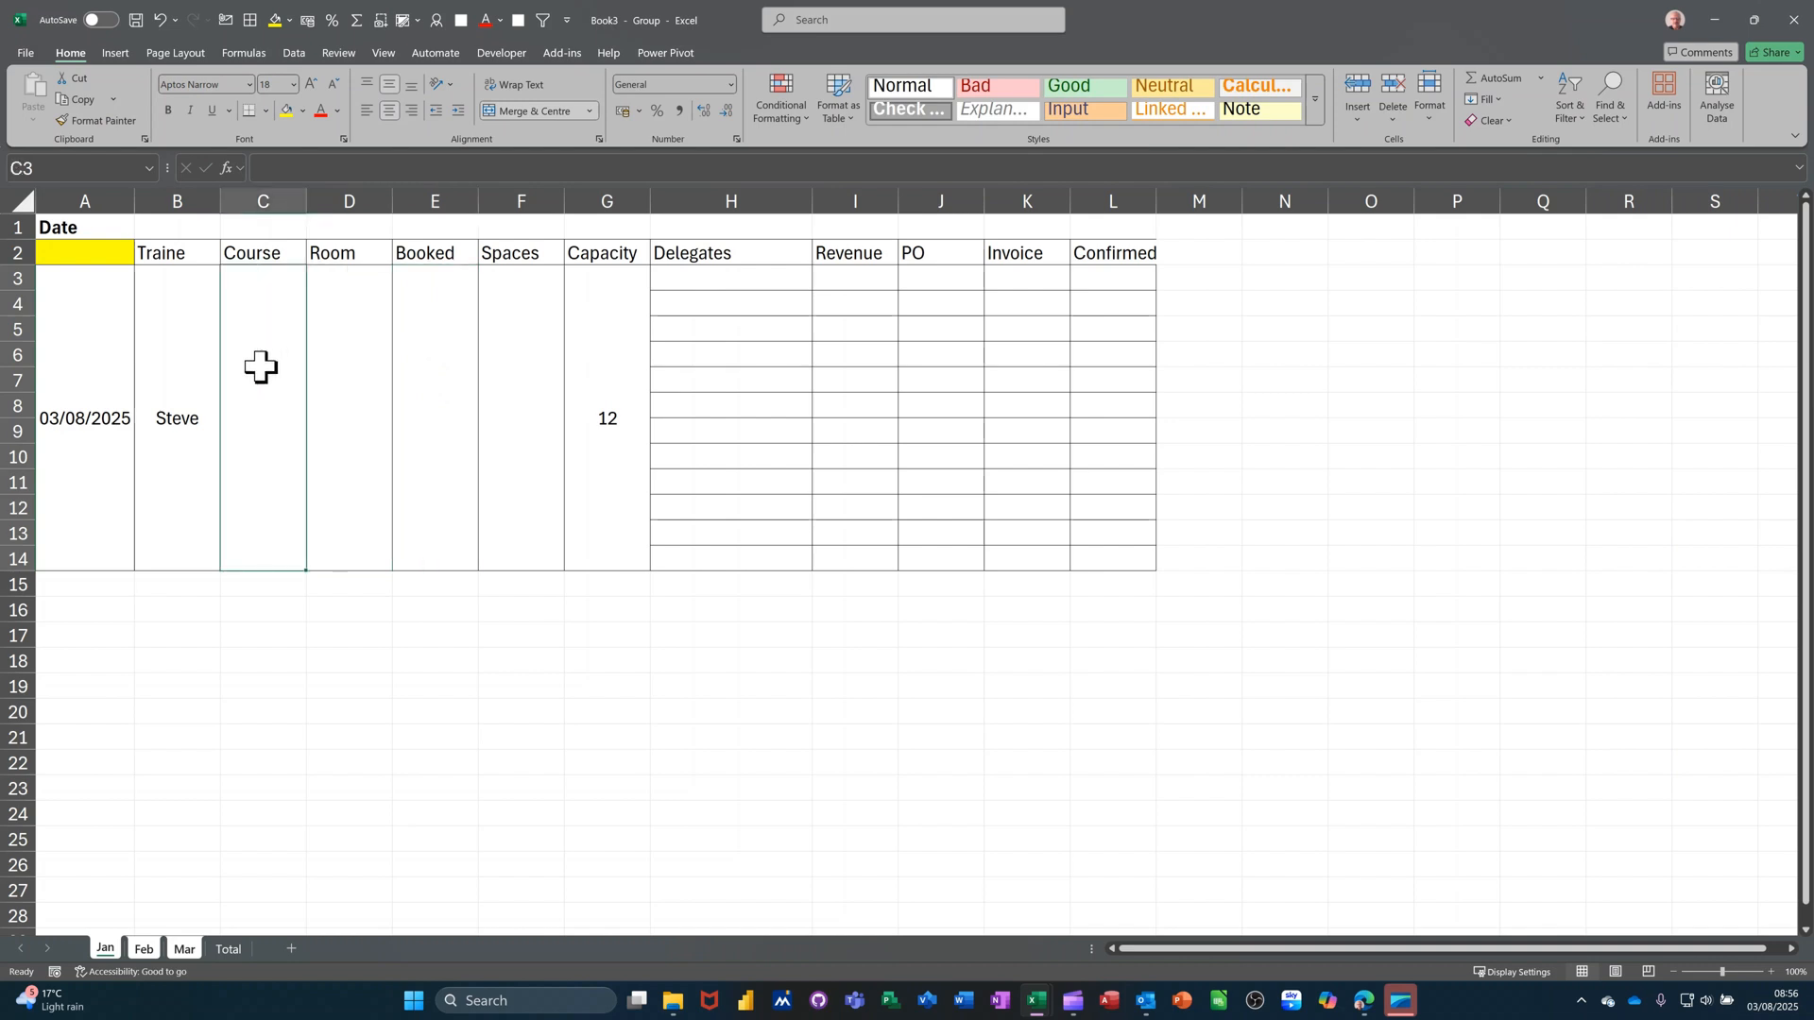
pyautogui.click(295, 53)
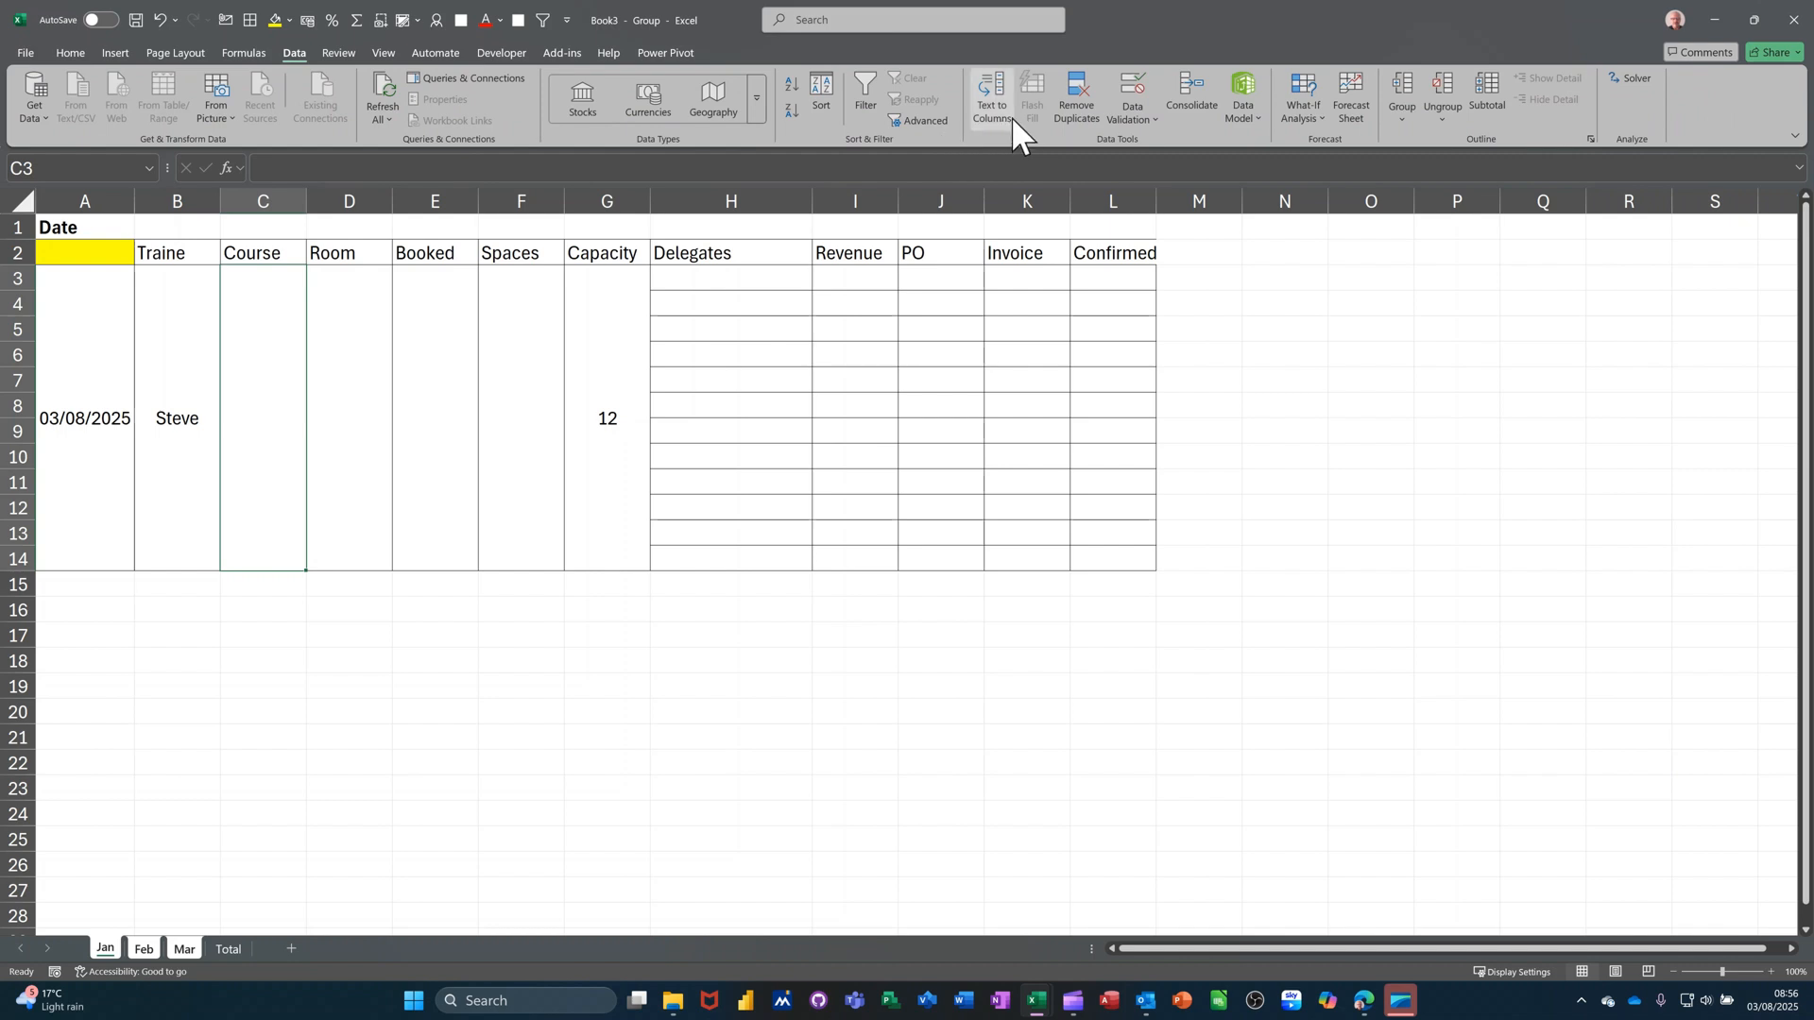
pyautogui.click(1136, 79)
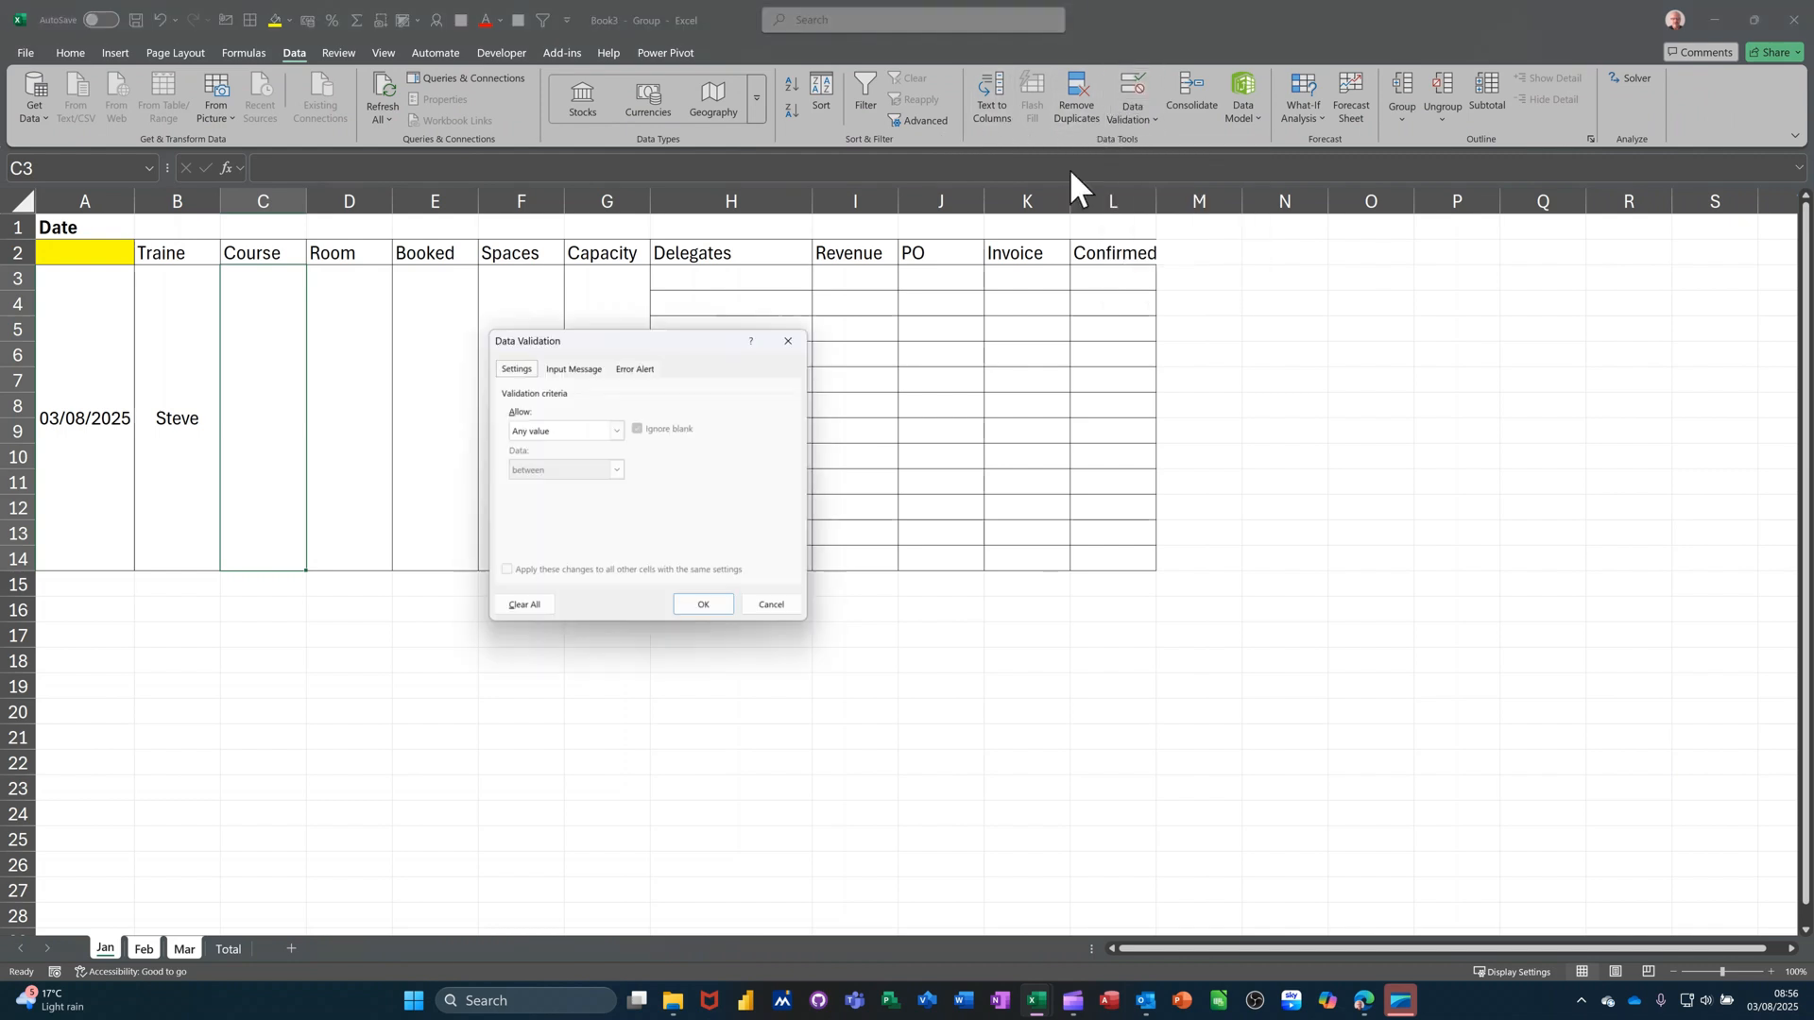
pyautogui.click(614, 430)
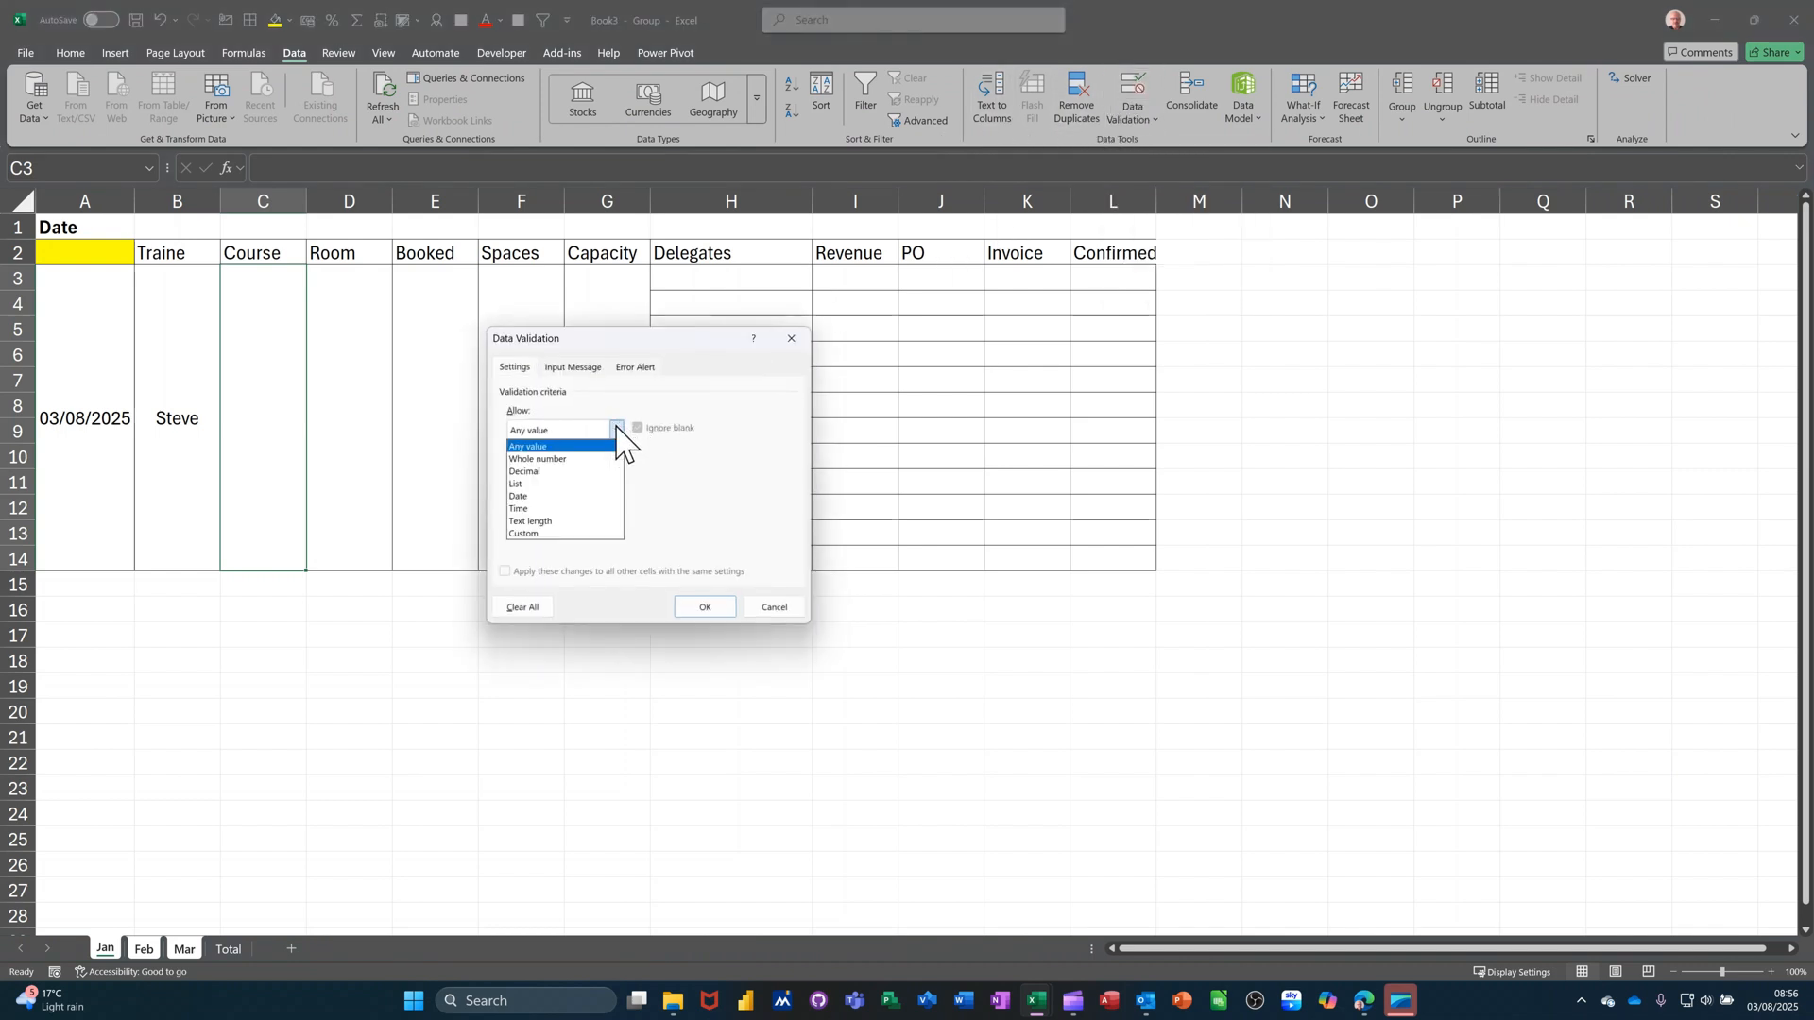
pyautogui.click(552, 483)
pyautogui.click(542, 509)
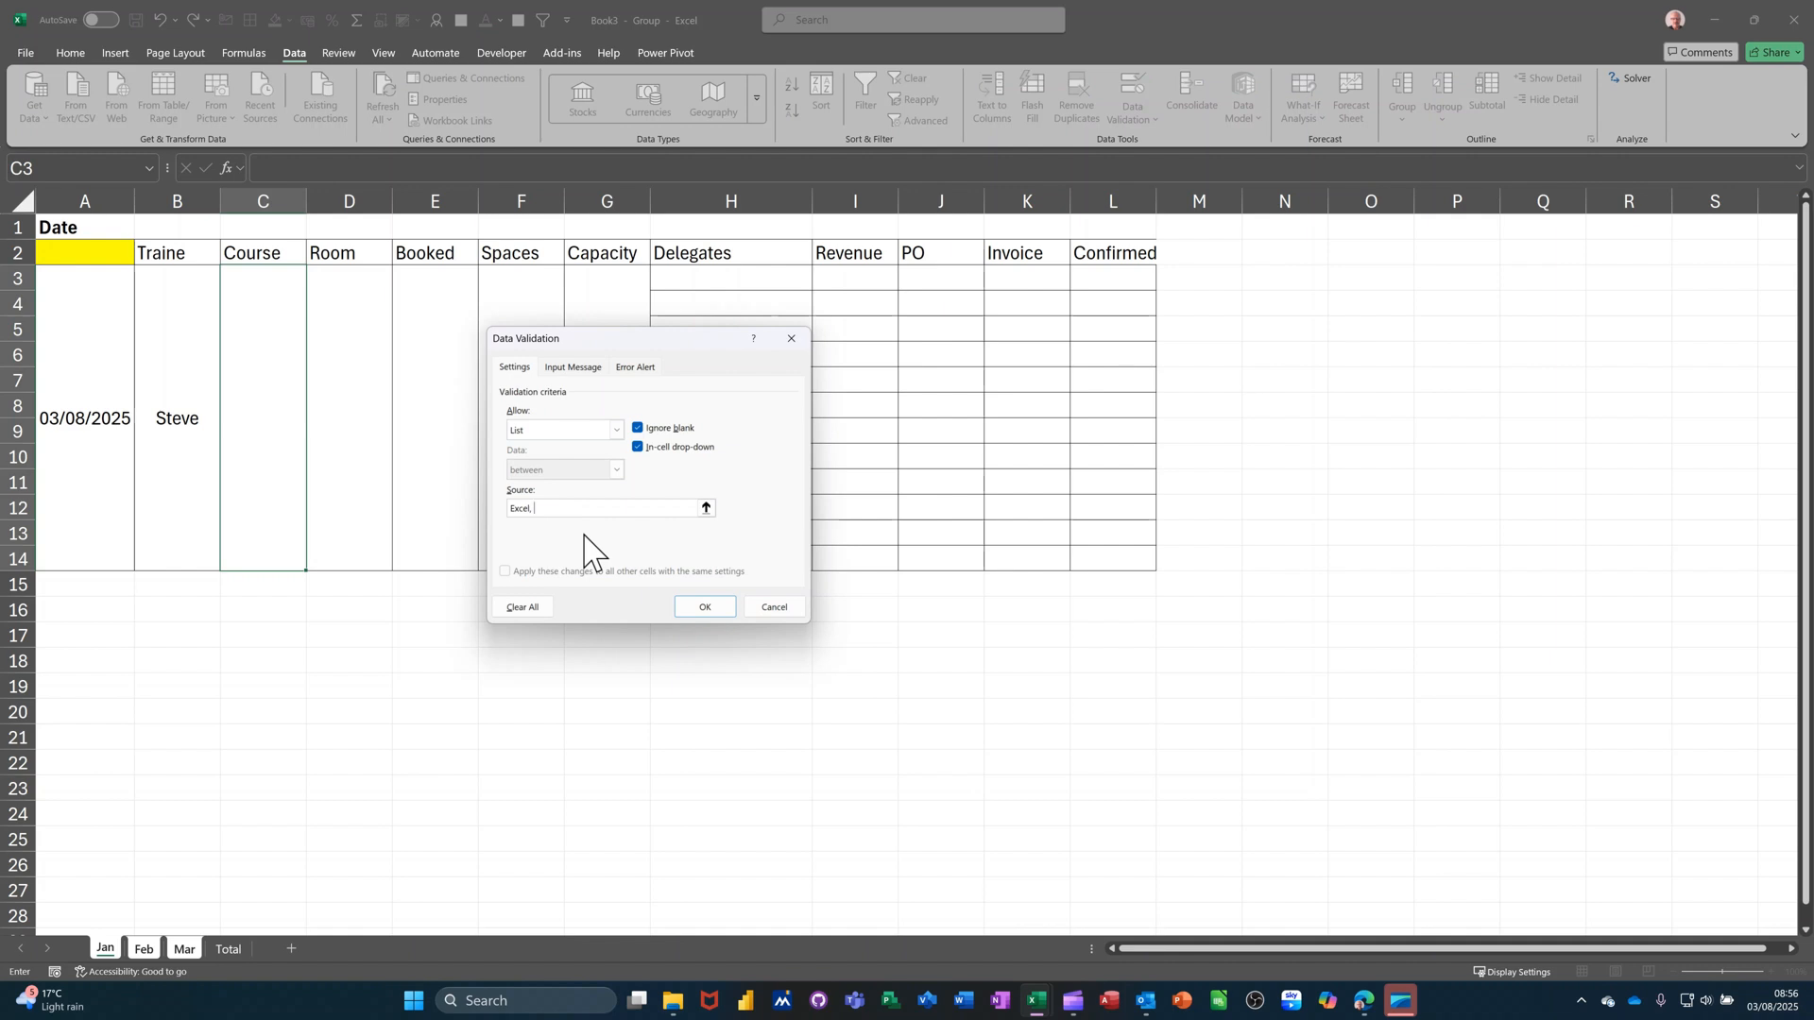
pyautogui.click(699, 609)
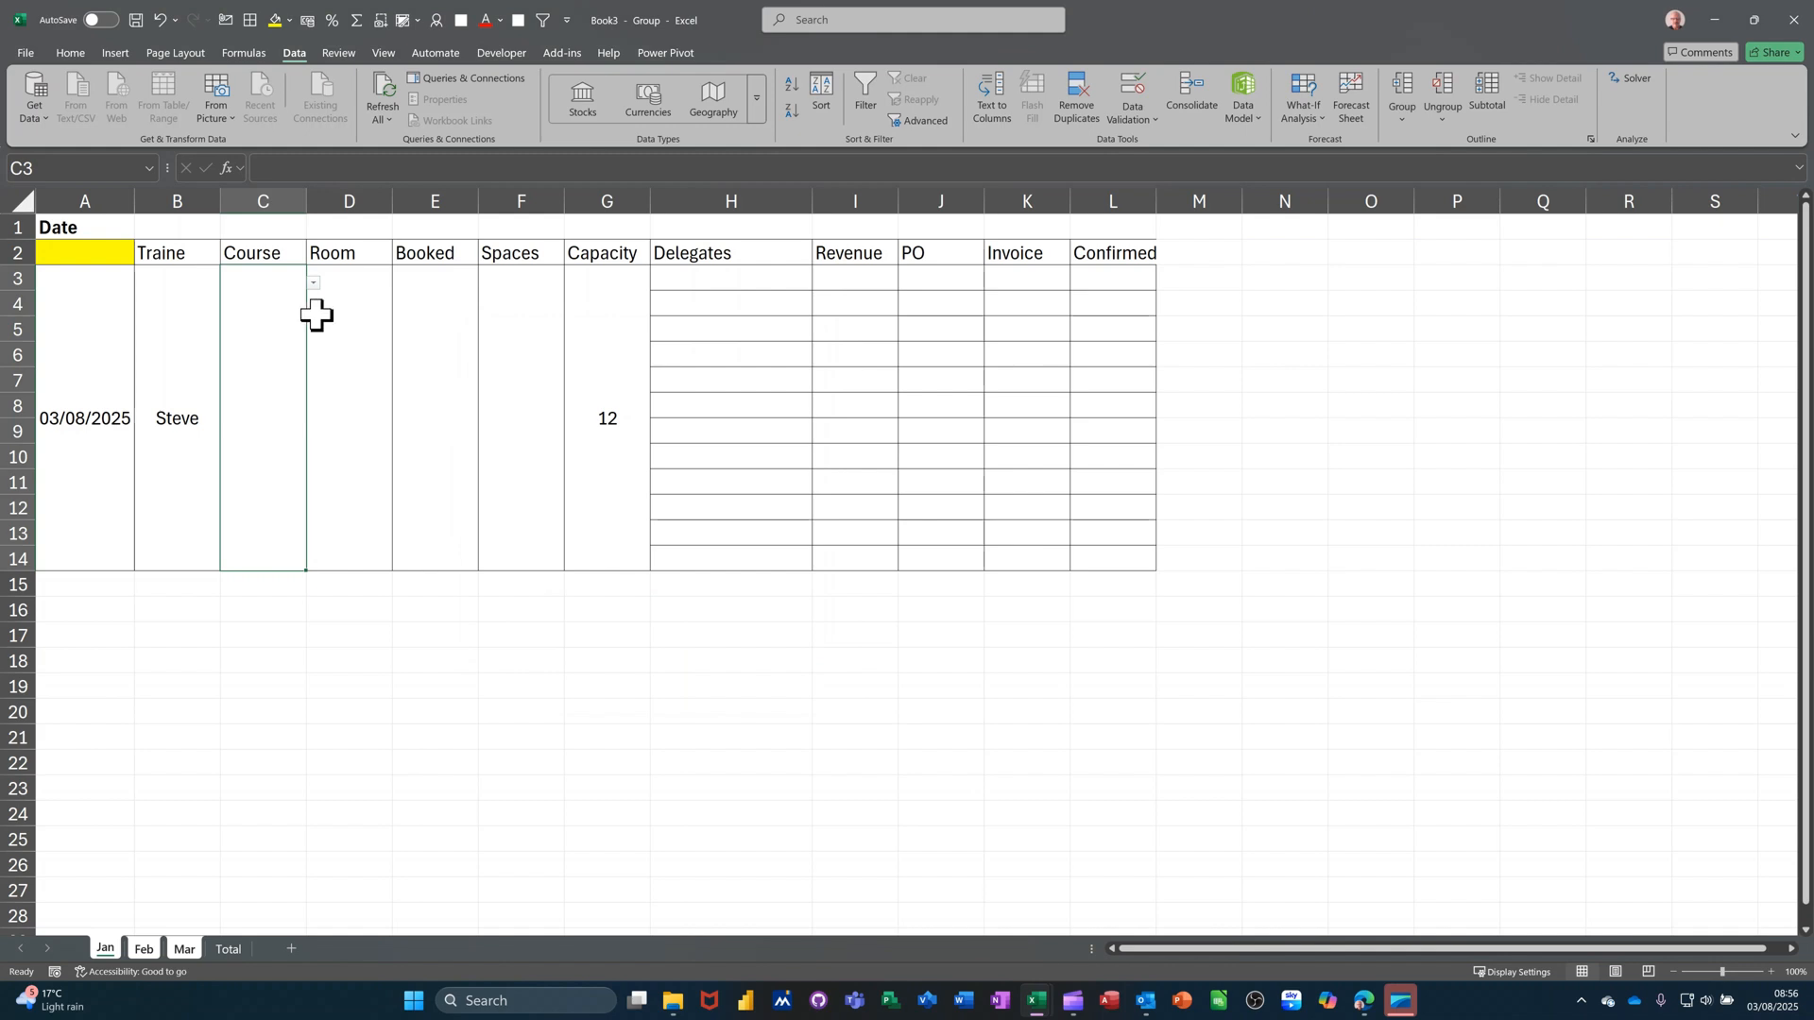
pyautogui.click(312, 284)
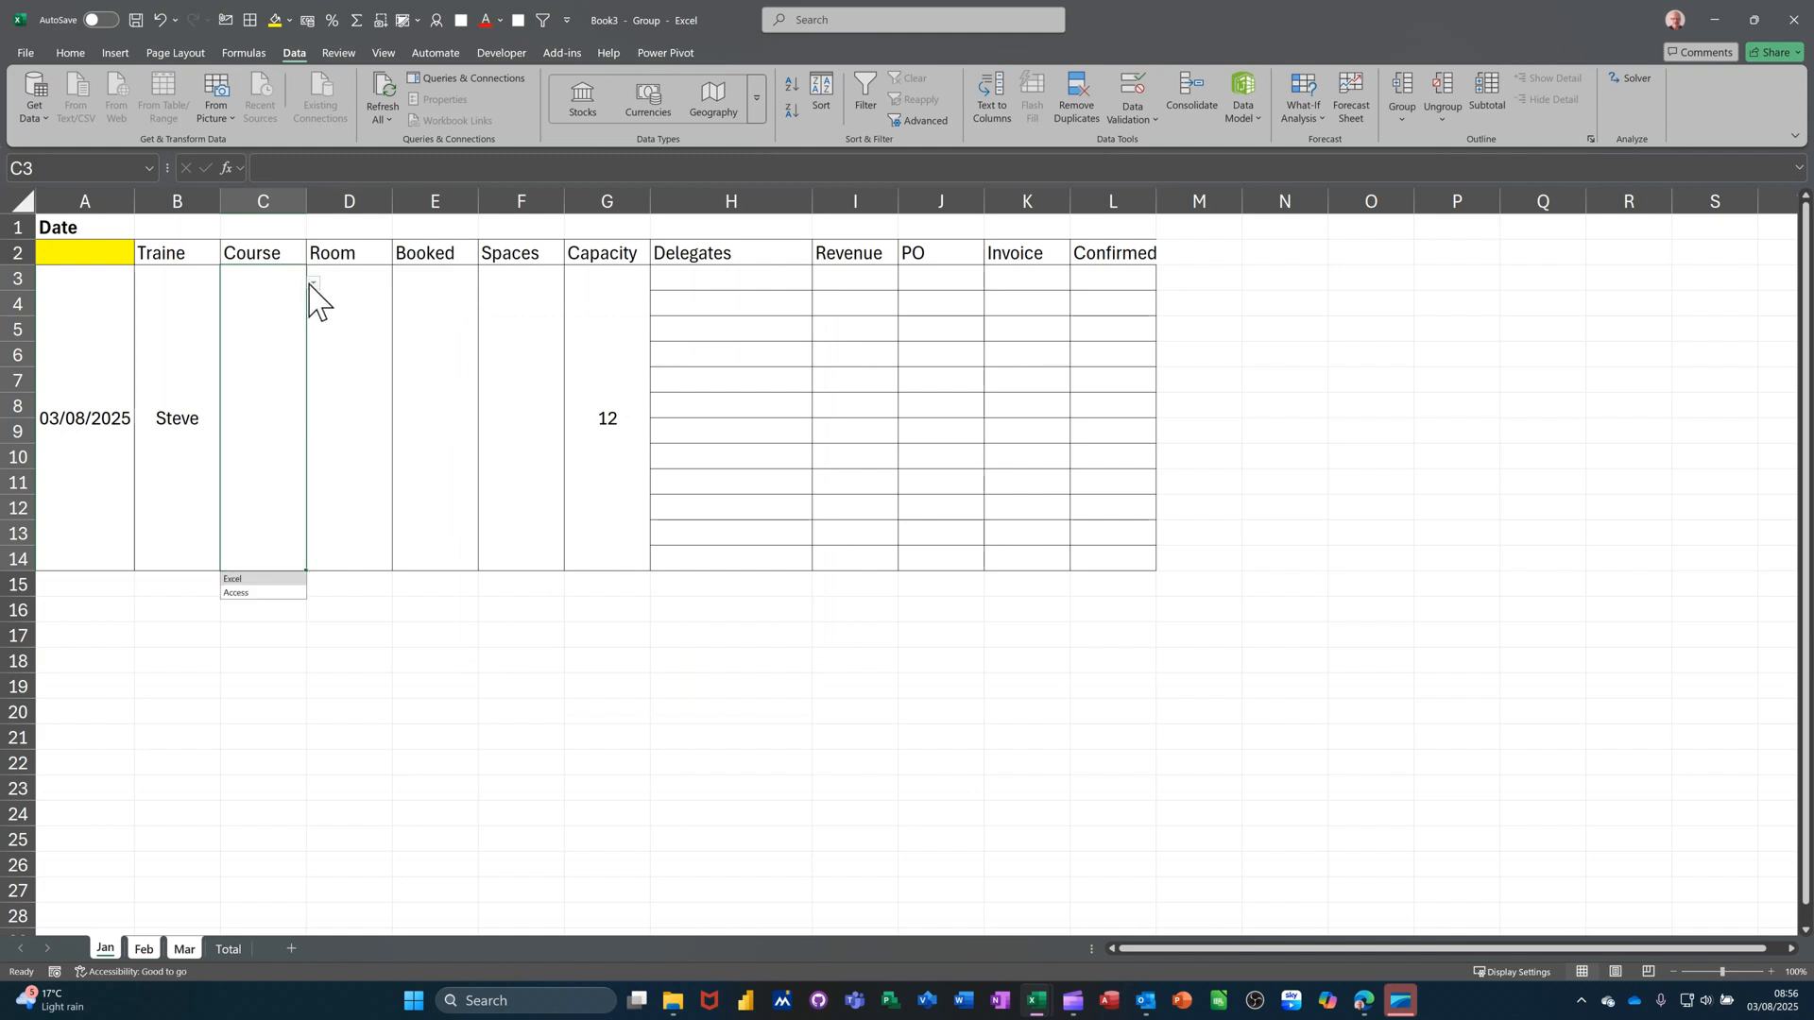
pyautogui.click(240, 579)
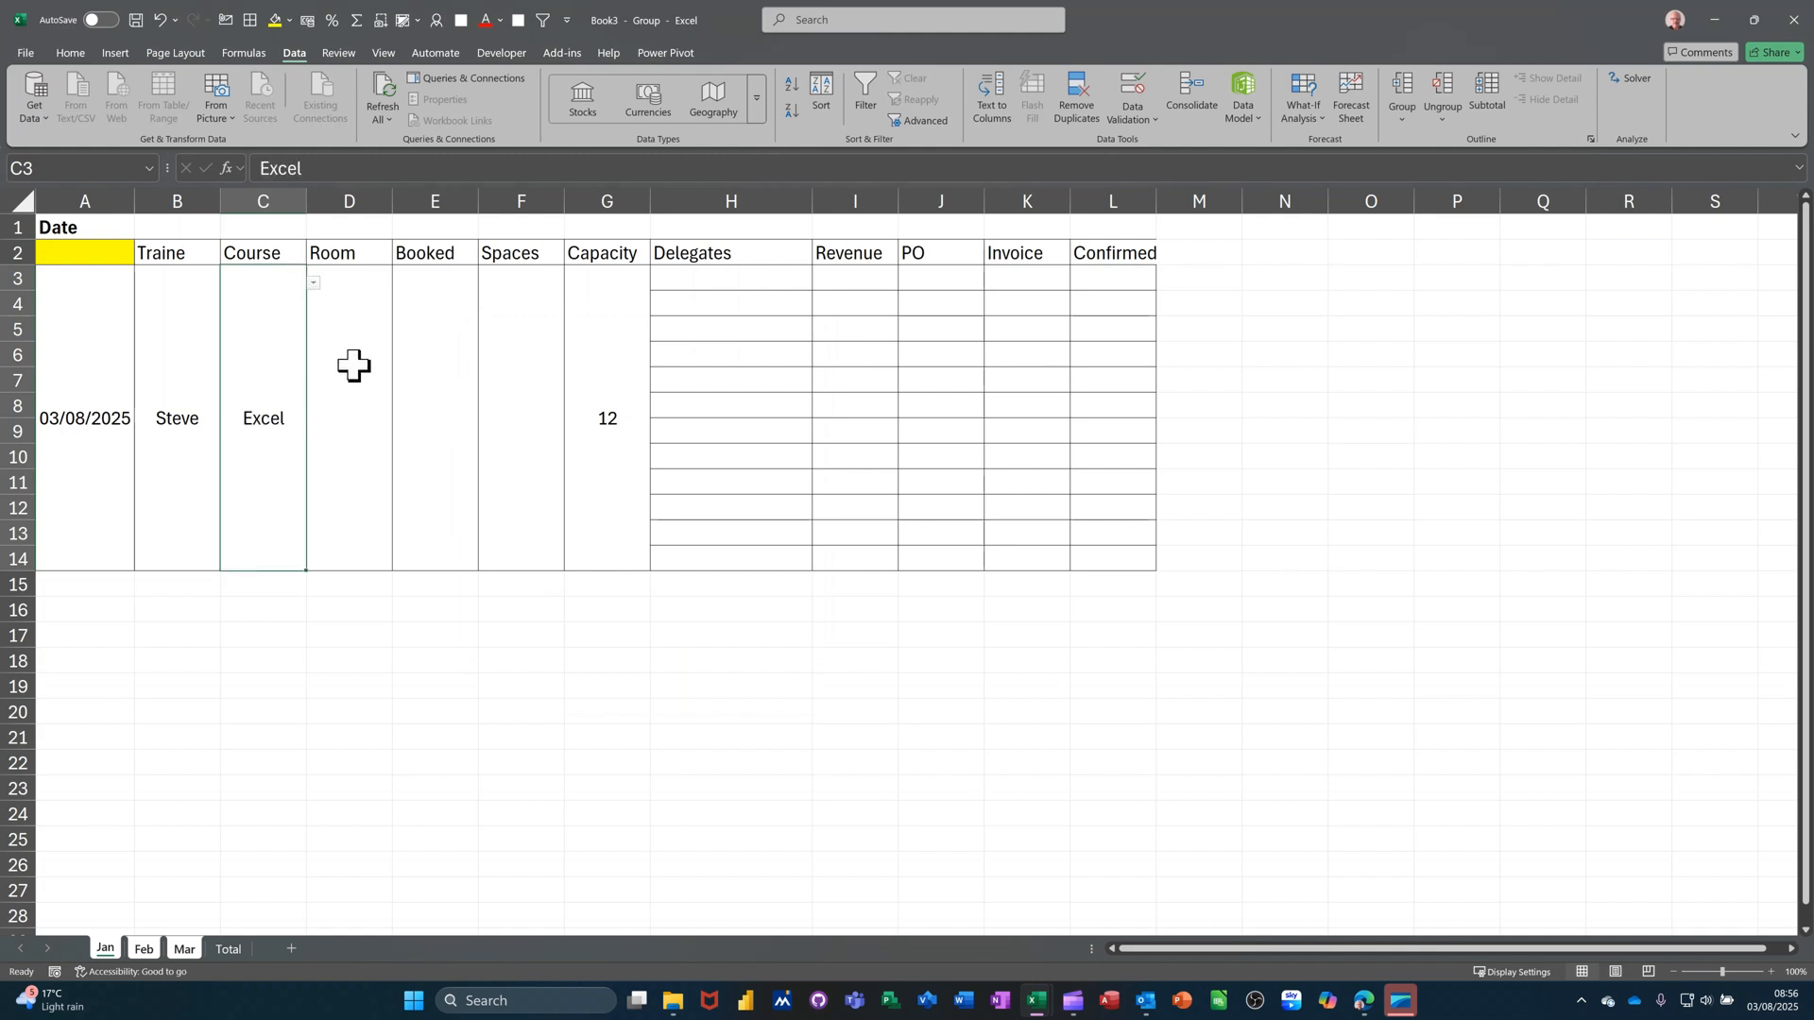
# Step: Add list data validation with the source 1,2,3 to the merged cell D3 under Room and choose 1 from its drop-down
pyautogui.click(356, 378)
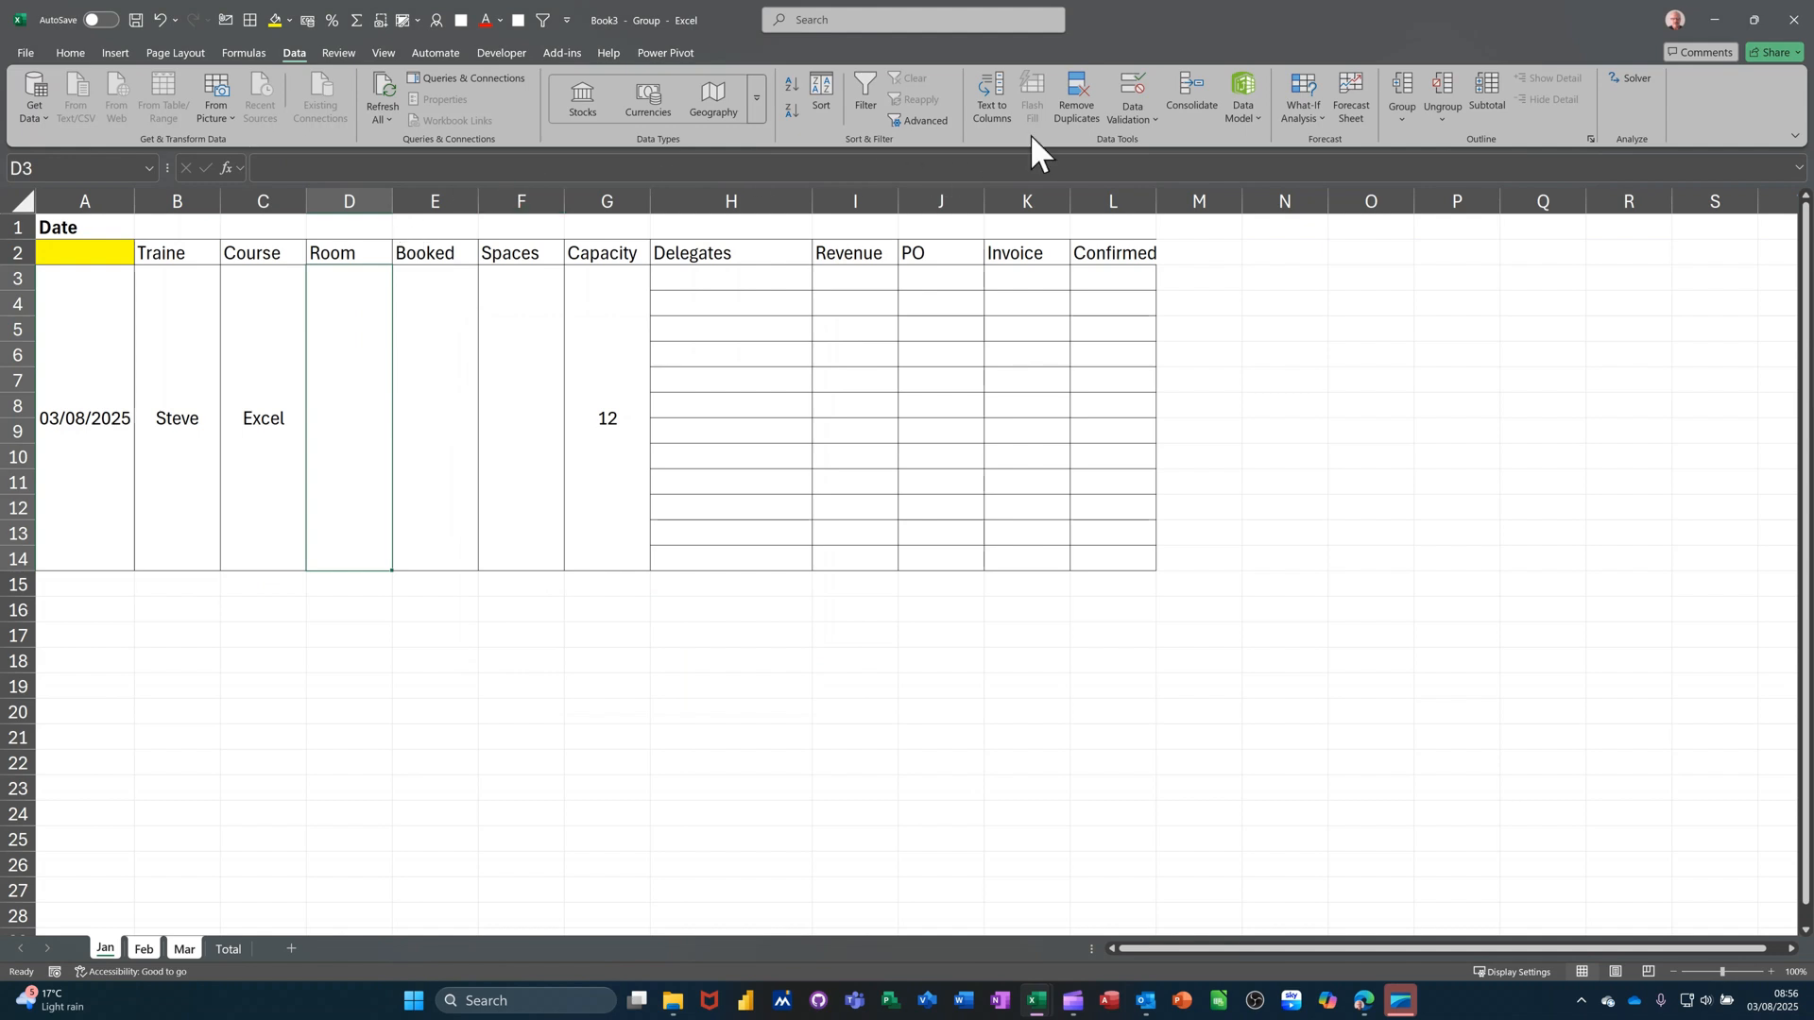
pyautogui.click(1126, 85)
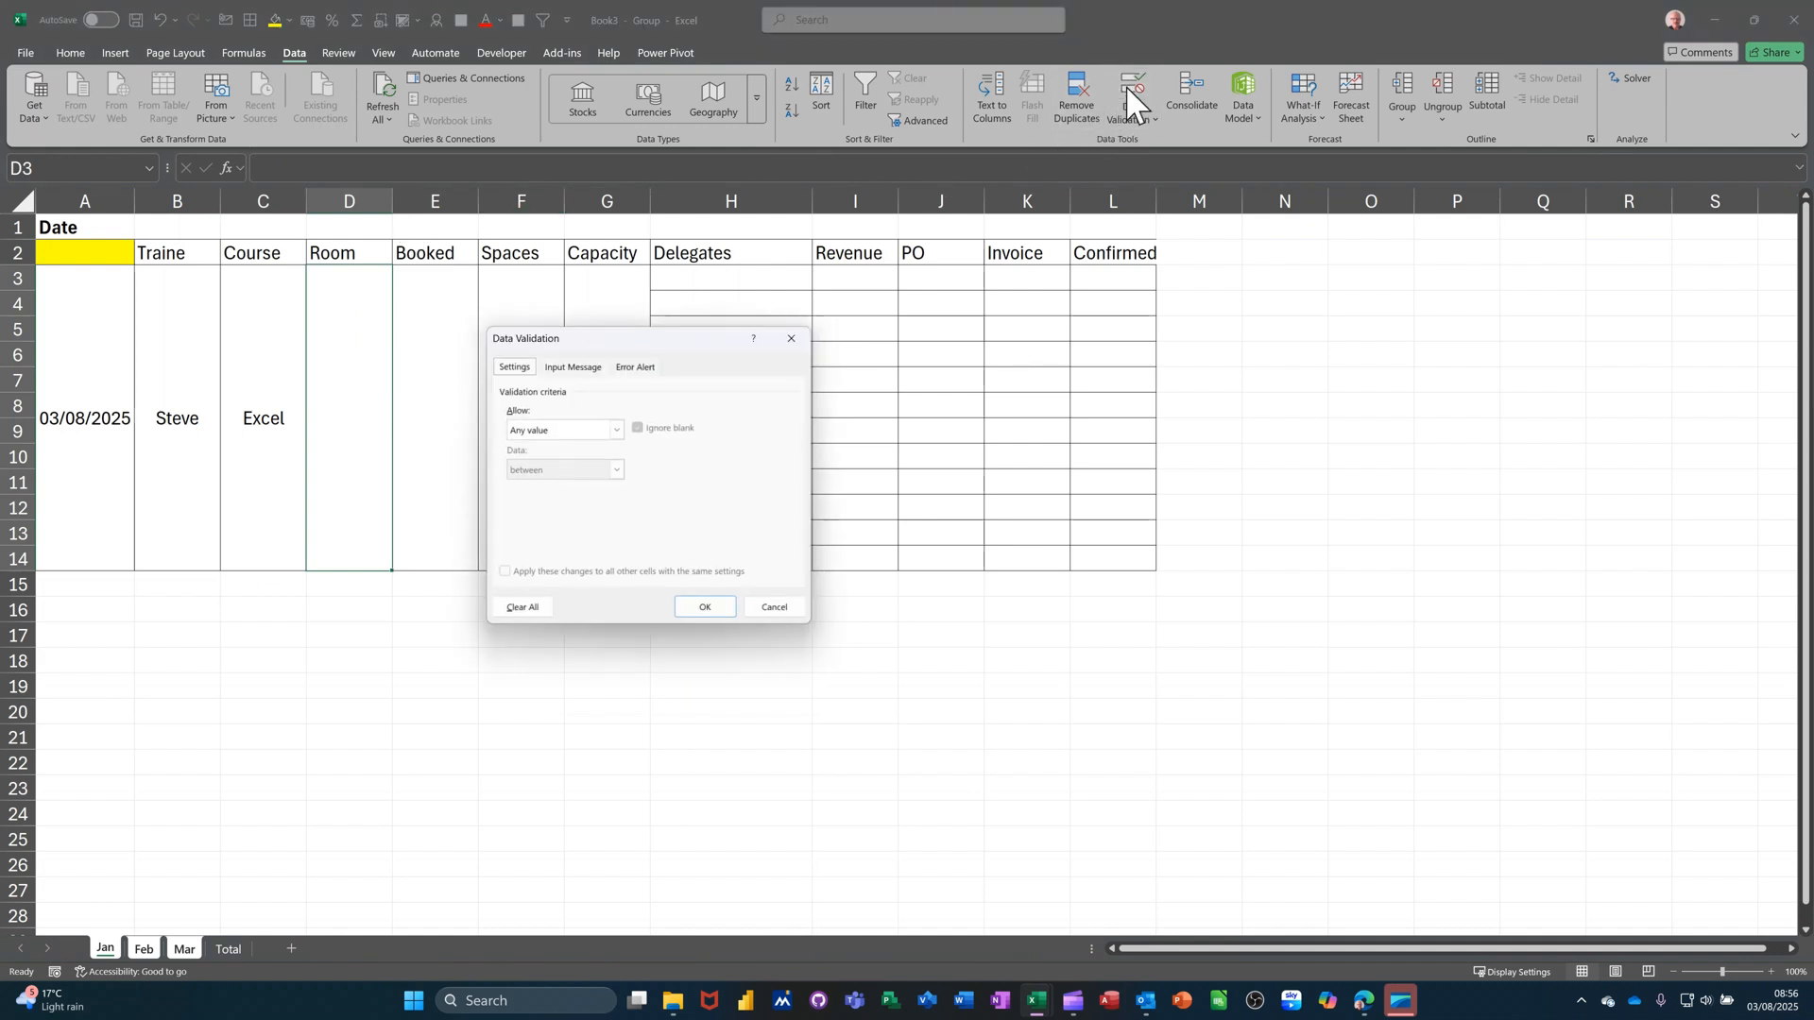
pyautogui.click(616, 430)
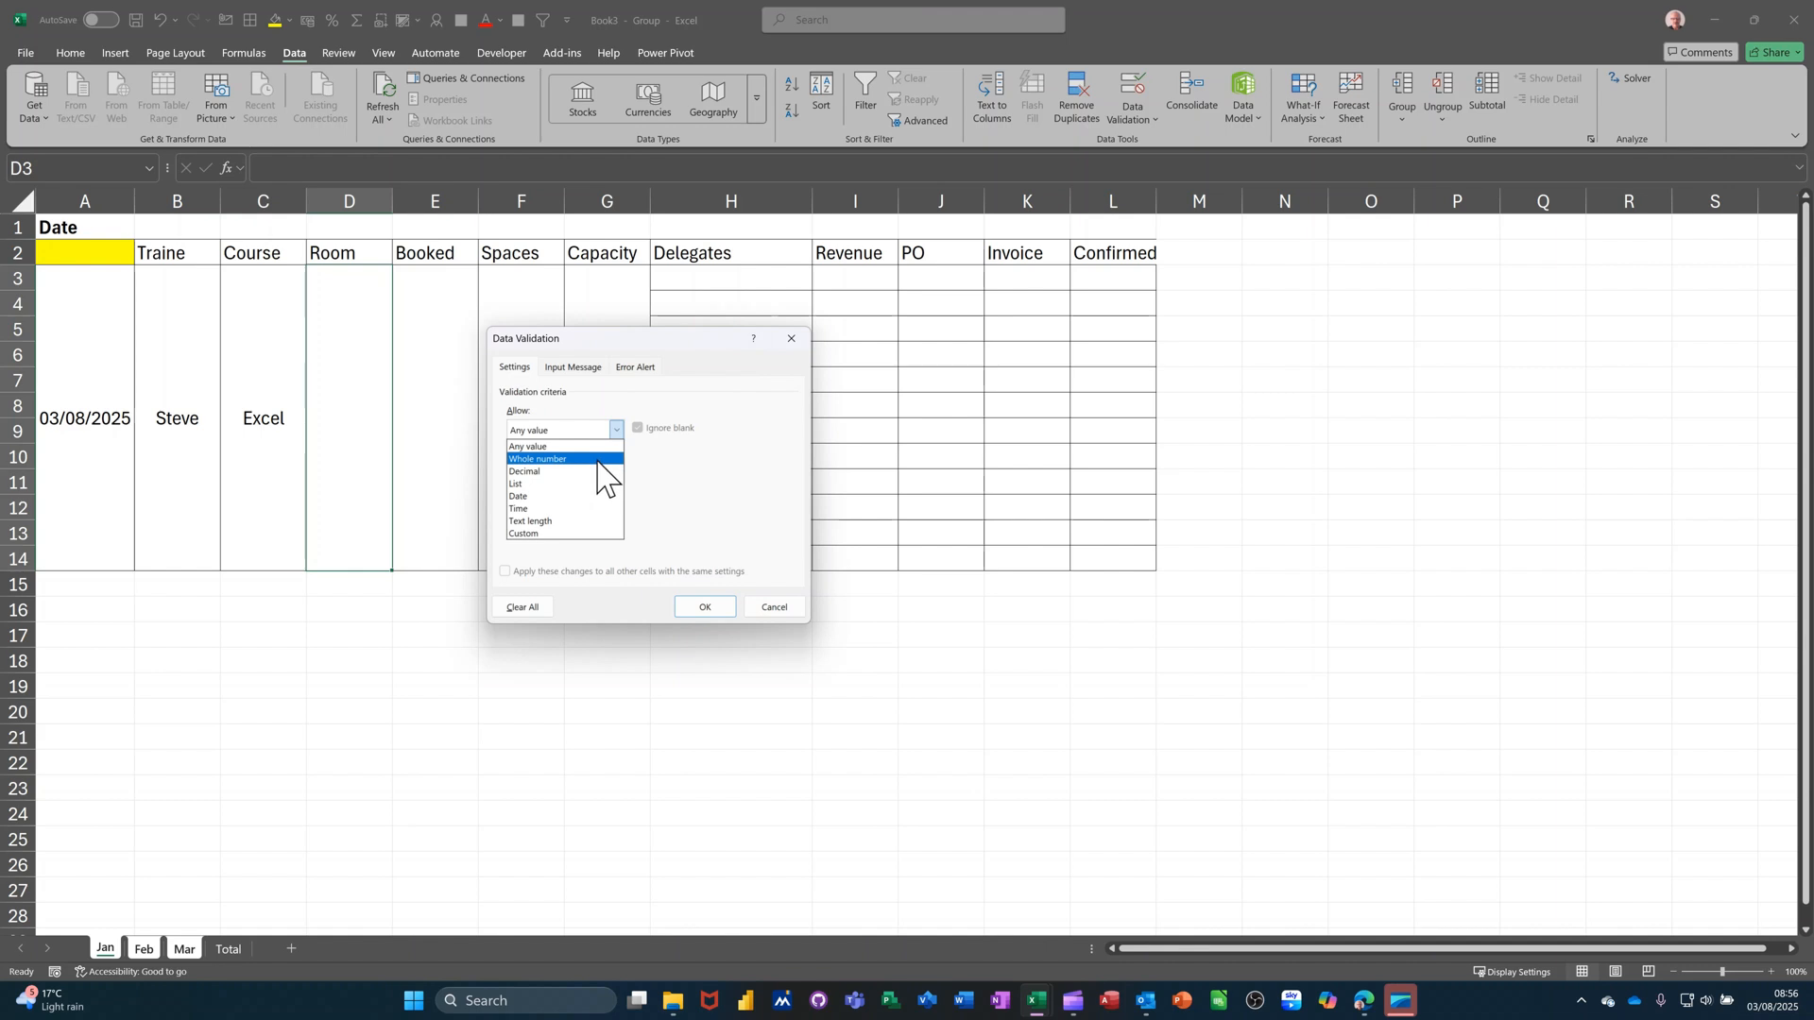
pyautogui.click(570, 484)
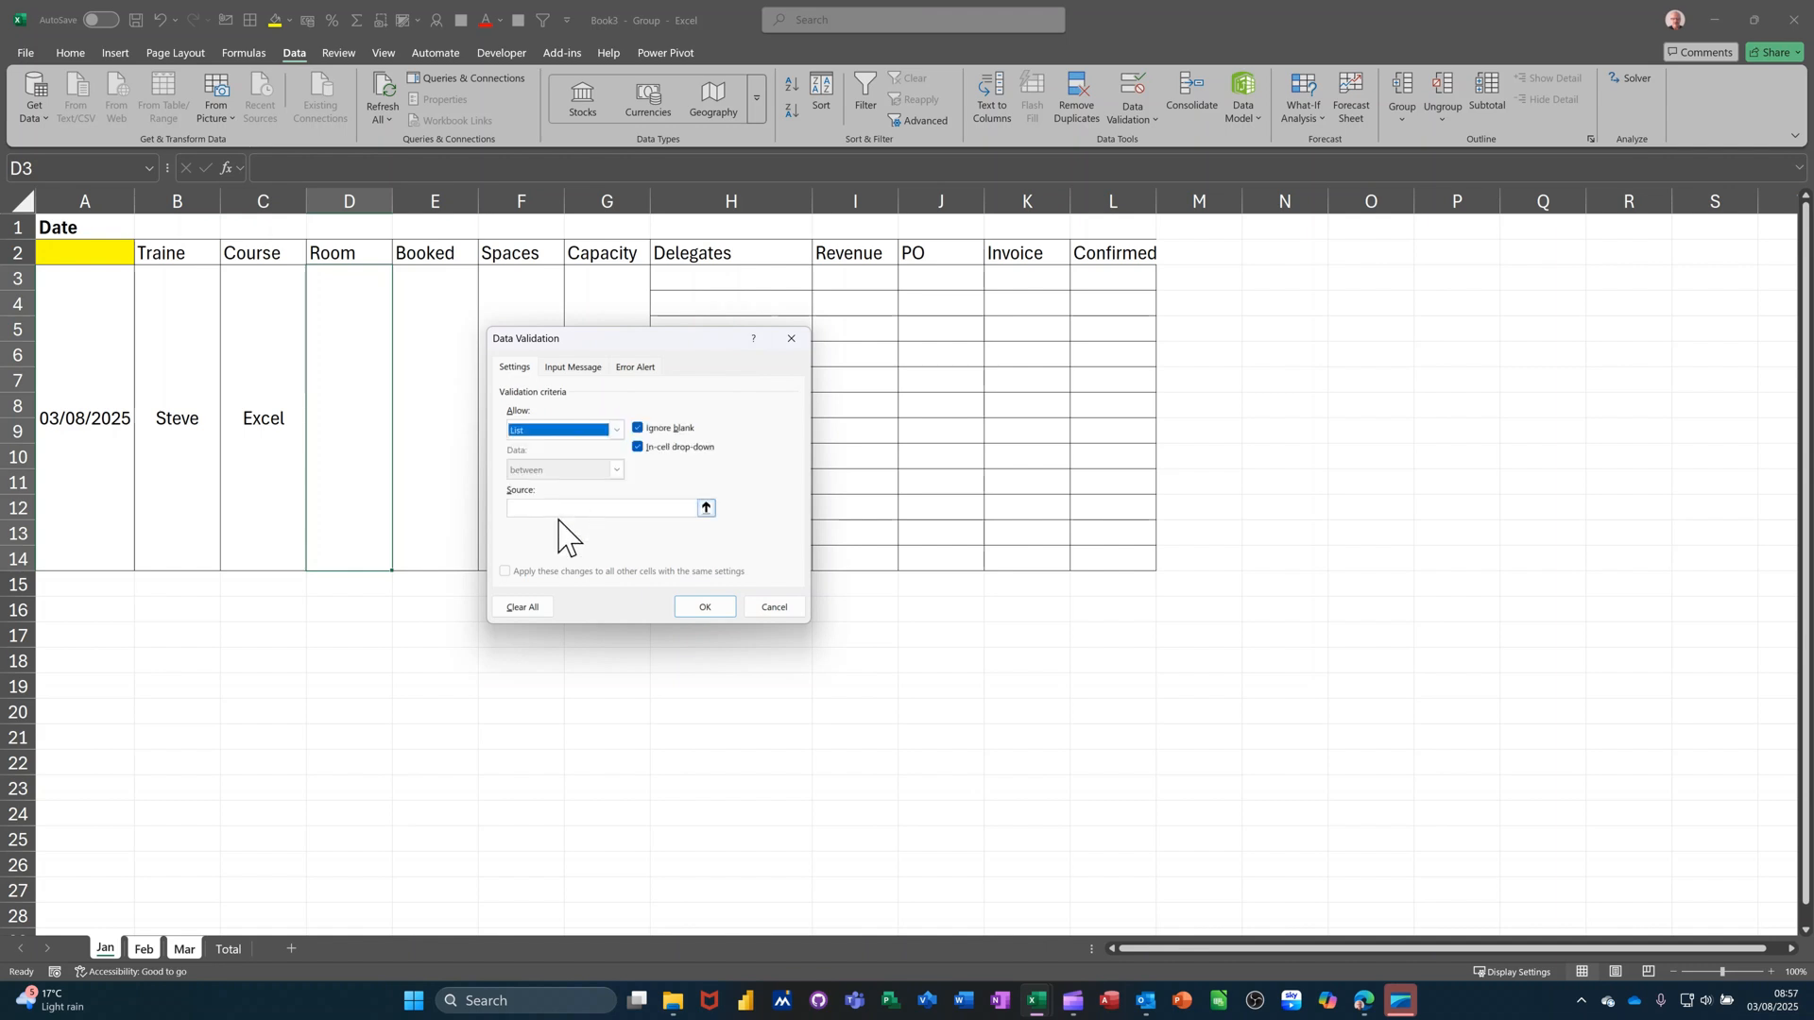
pyautogui.click(561, 511)
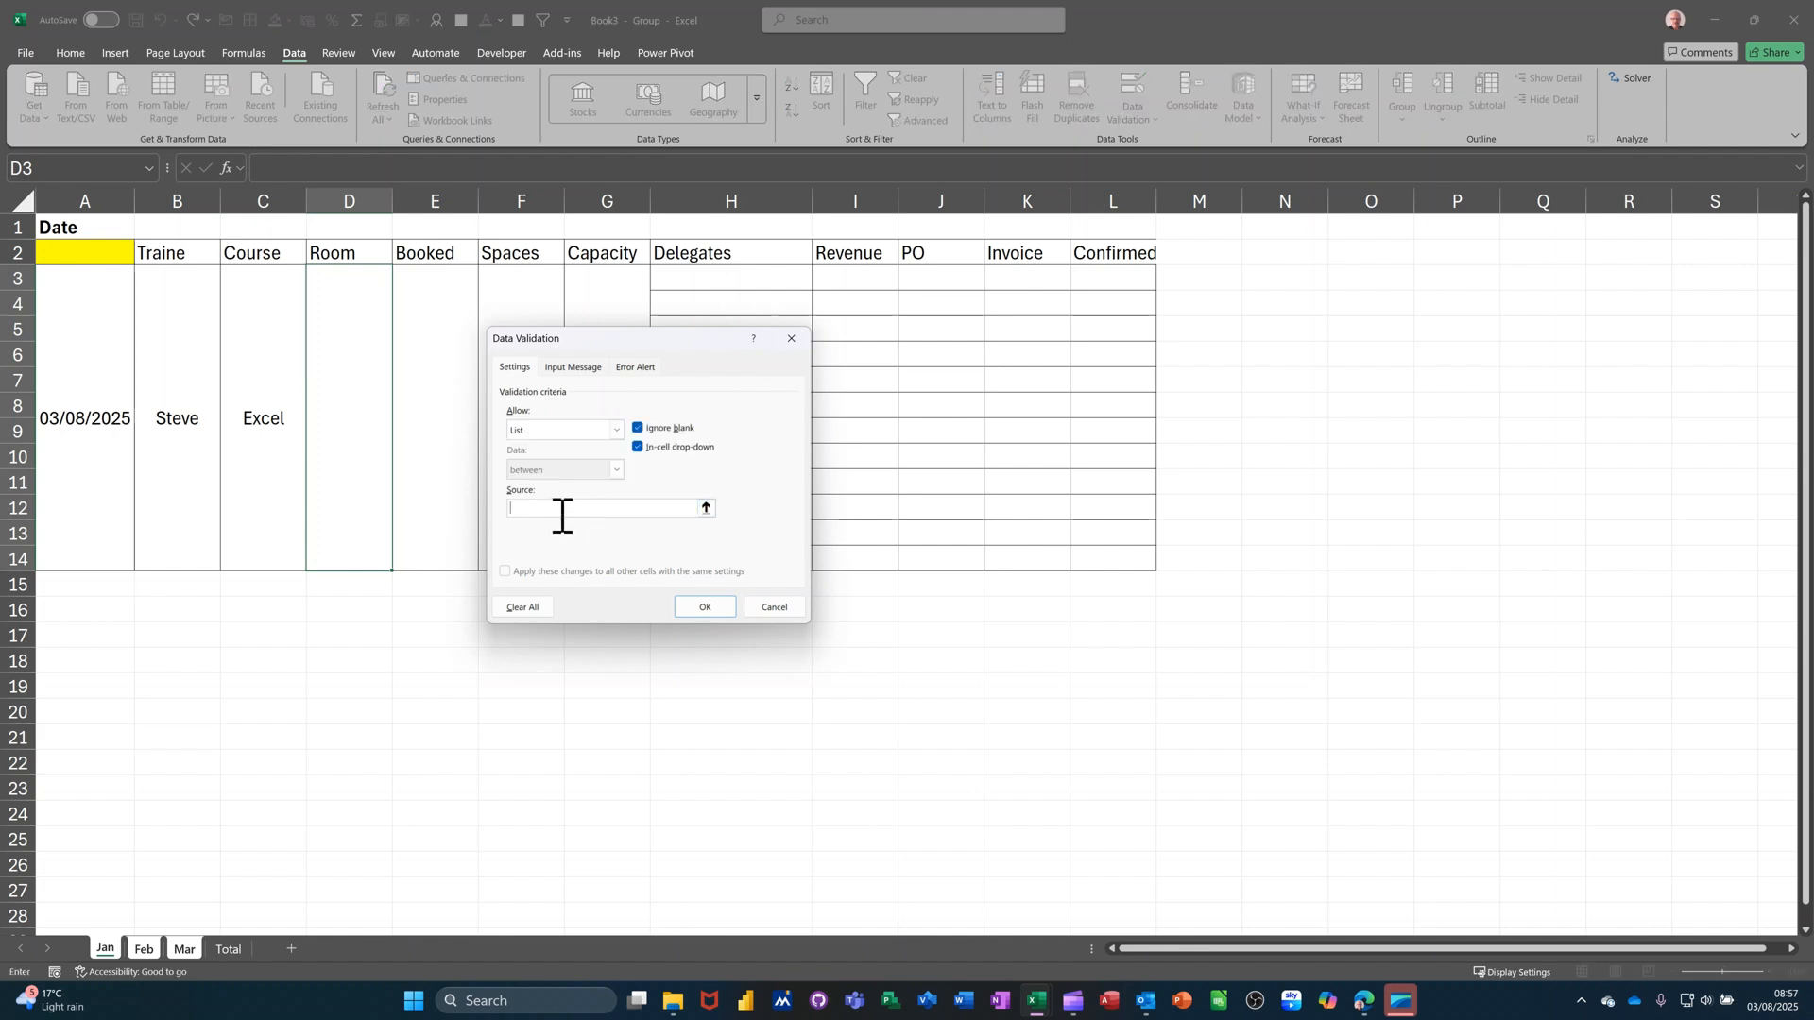
pyautogui.write('1,2,3')
pyautogui.click(699, 608)
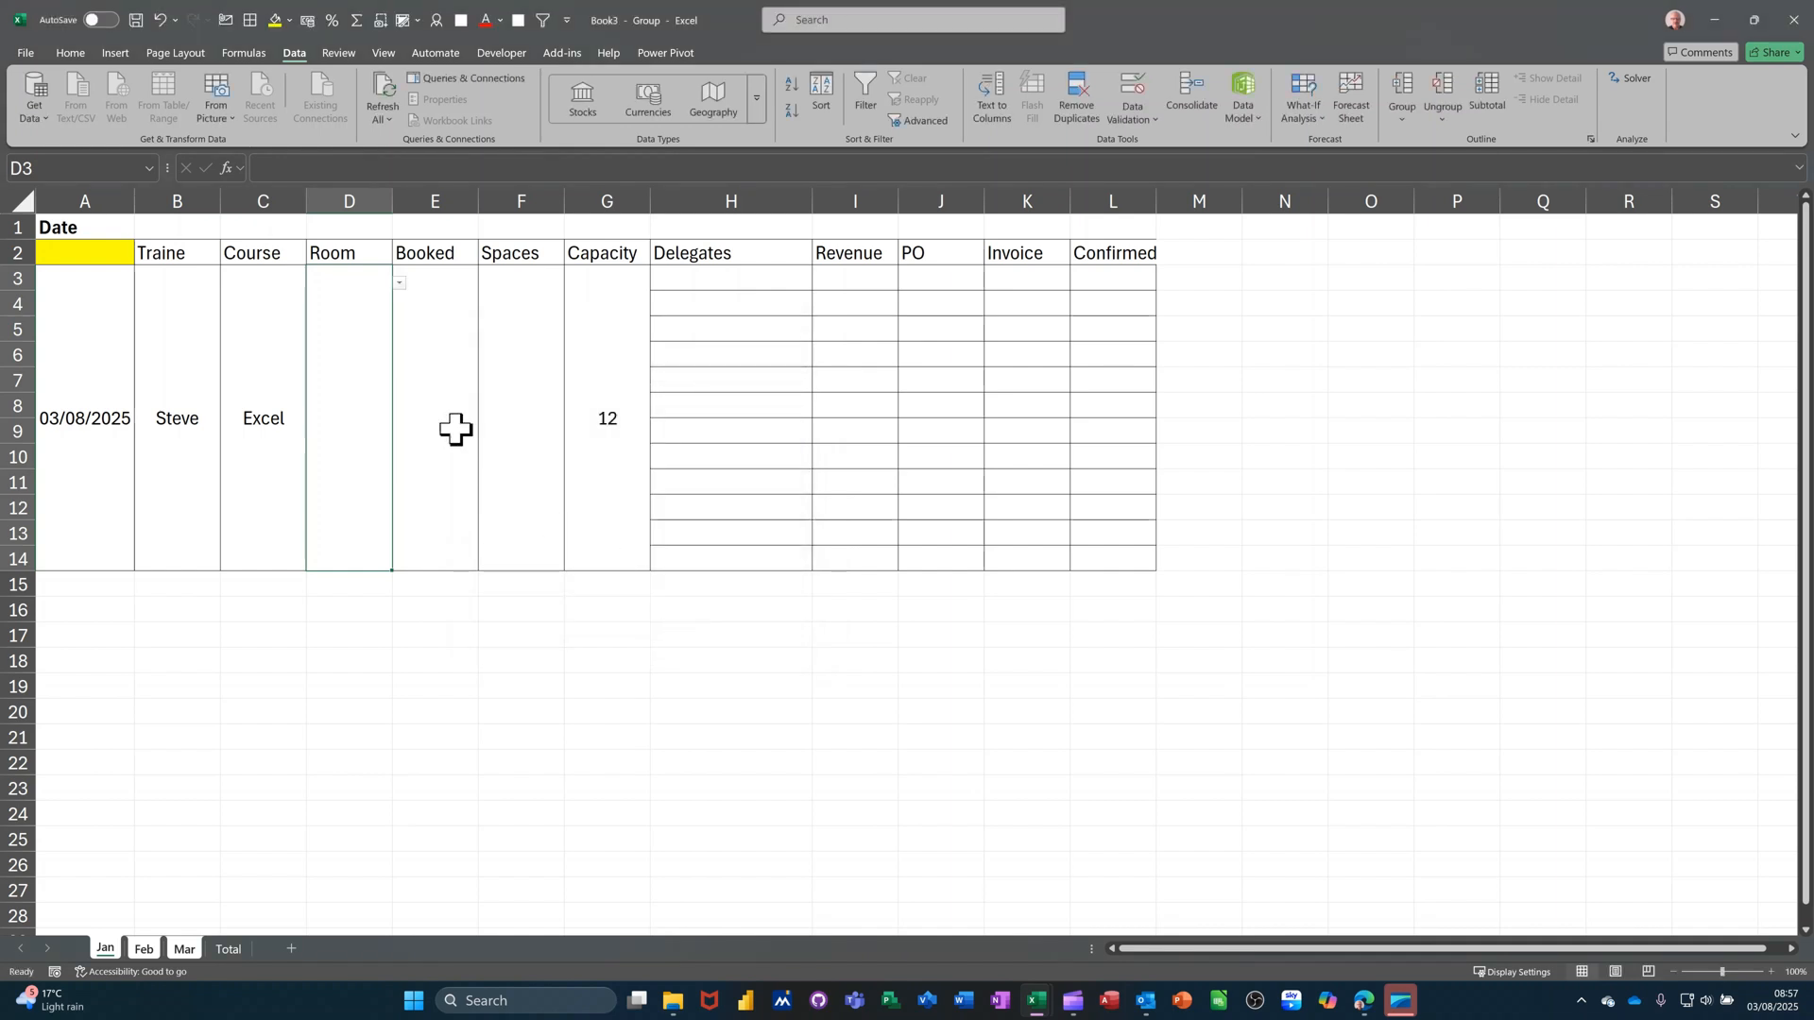
pyautogui.click(401, 282)
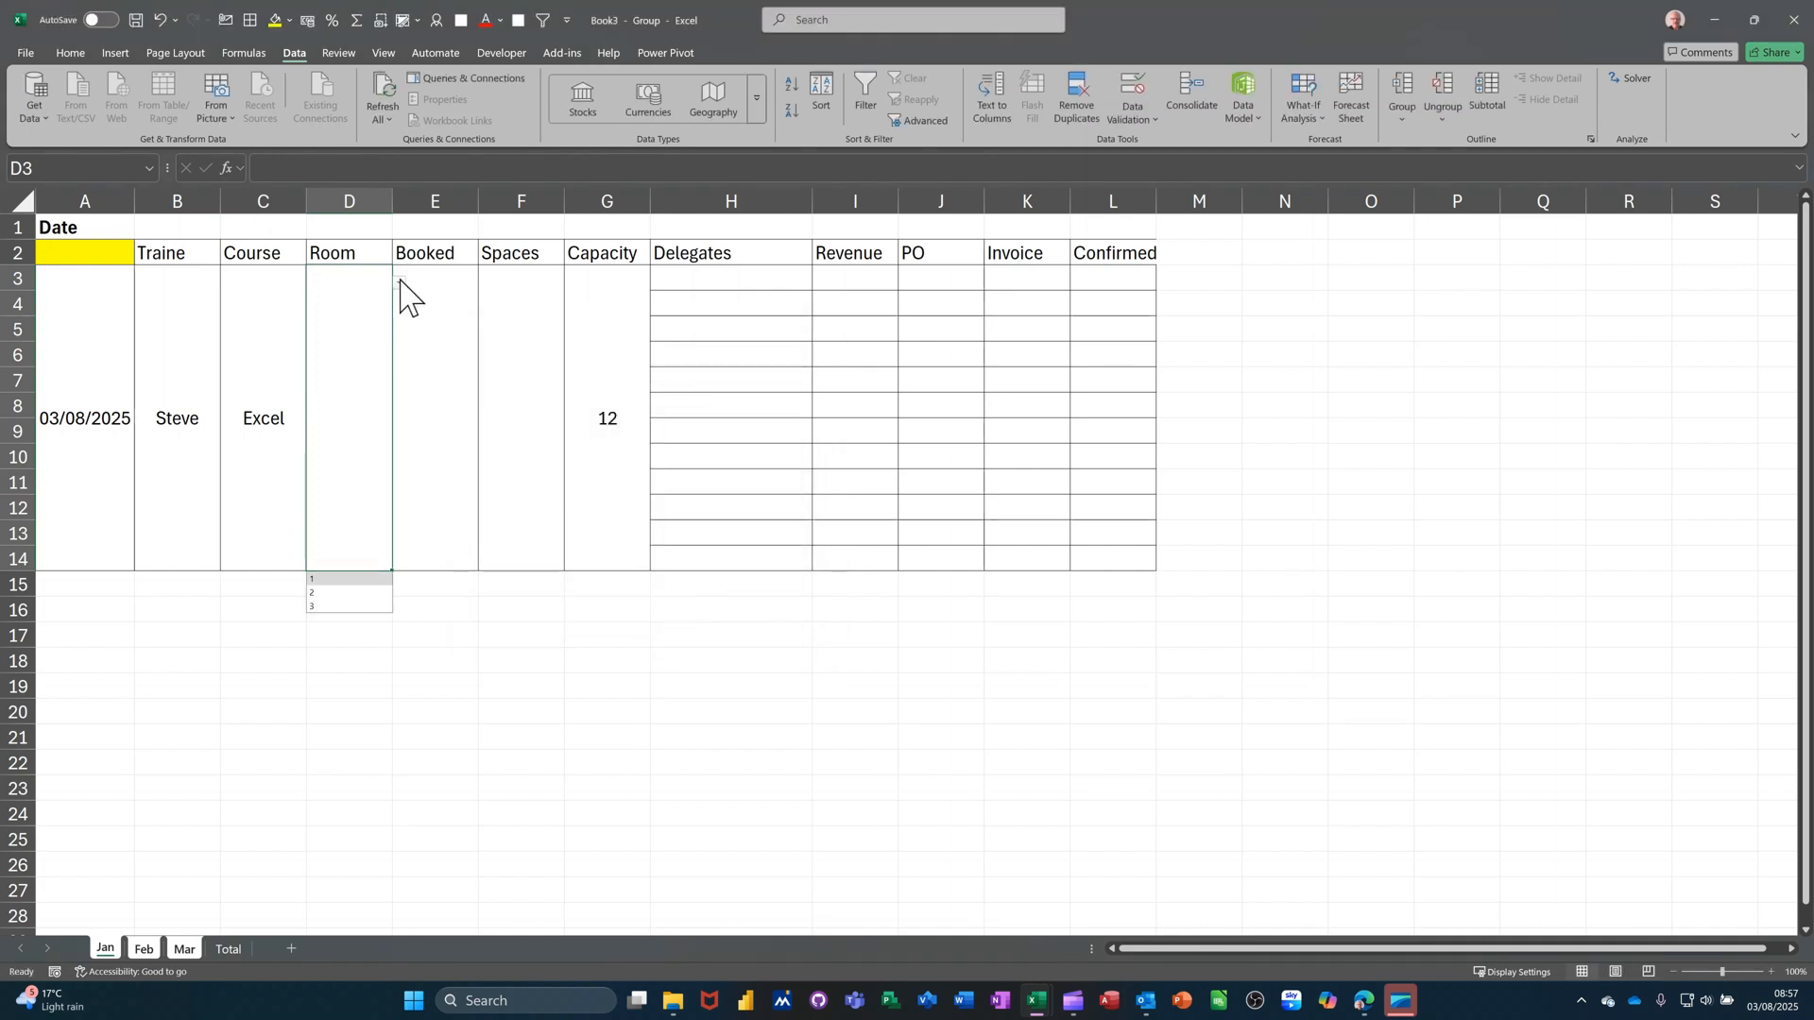
pyautogui.click(333, 578)
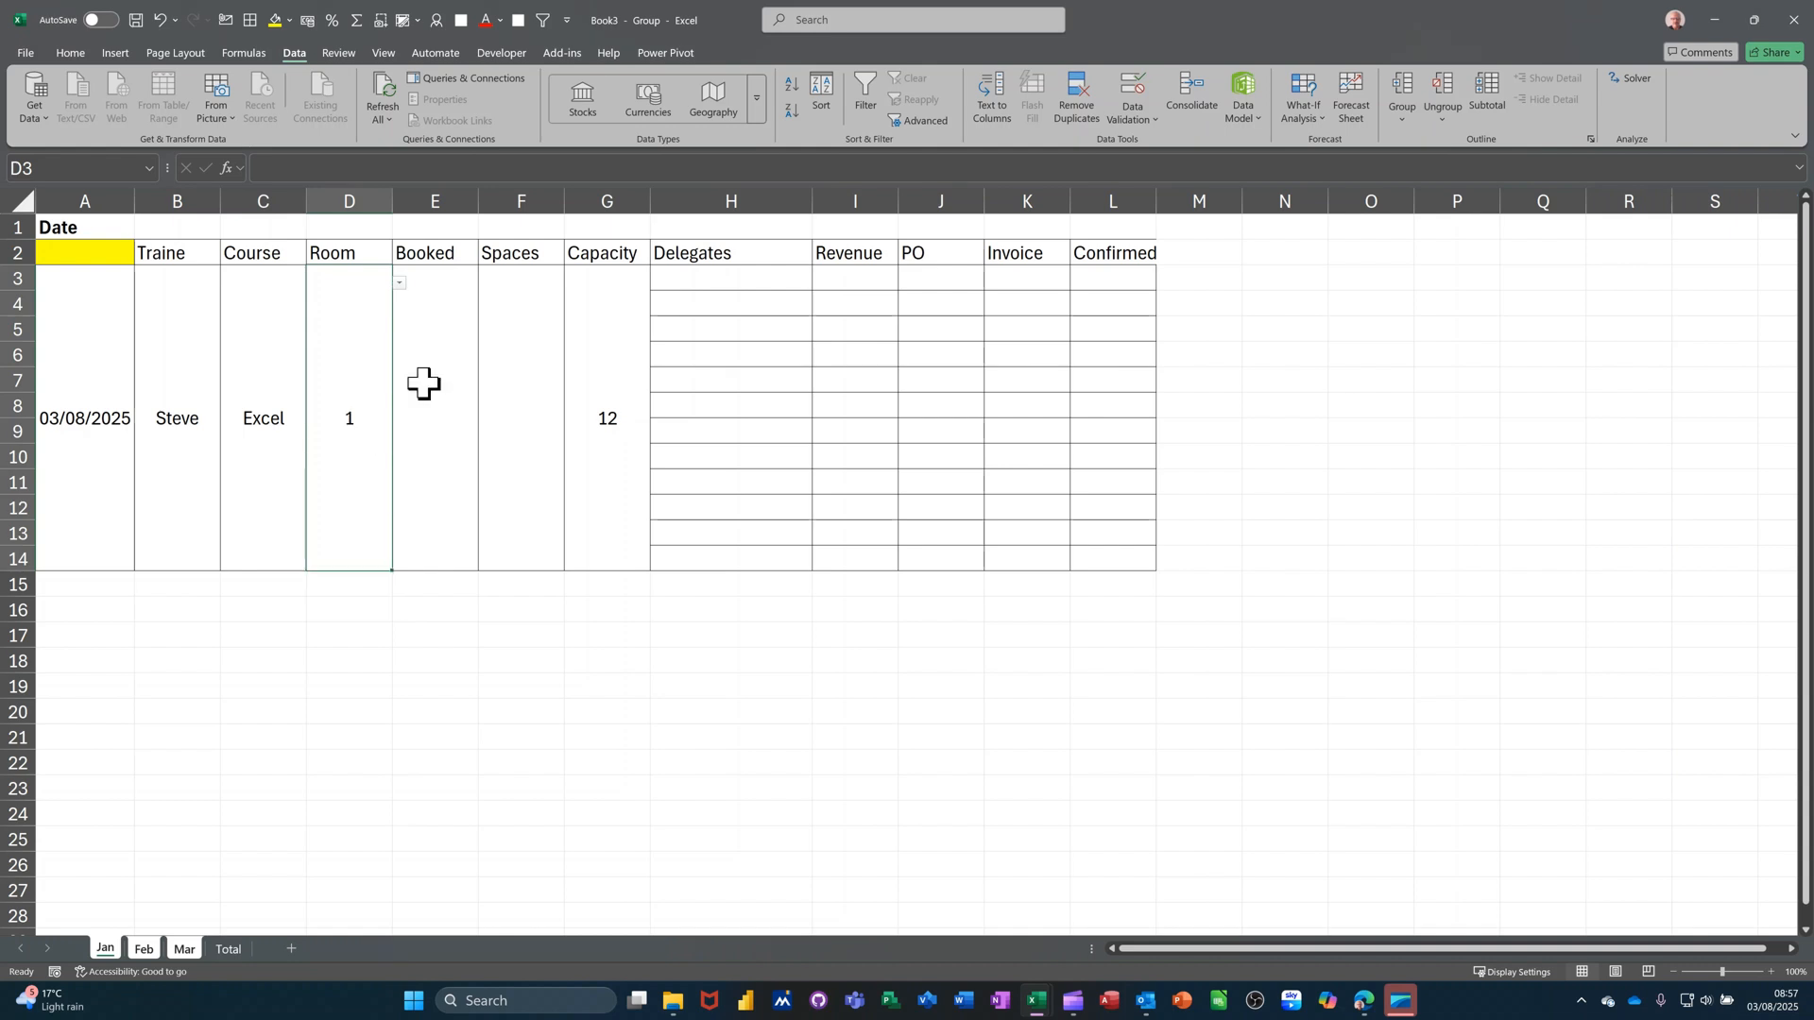
# Step: Enter the first delegate's first name in cell H3 under Delegates
pyautogui.click(458, 350)
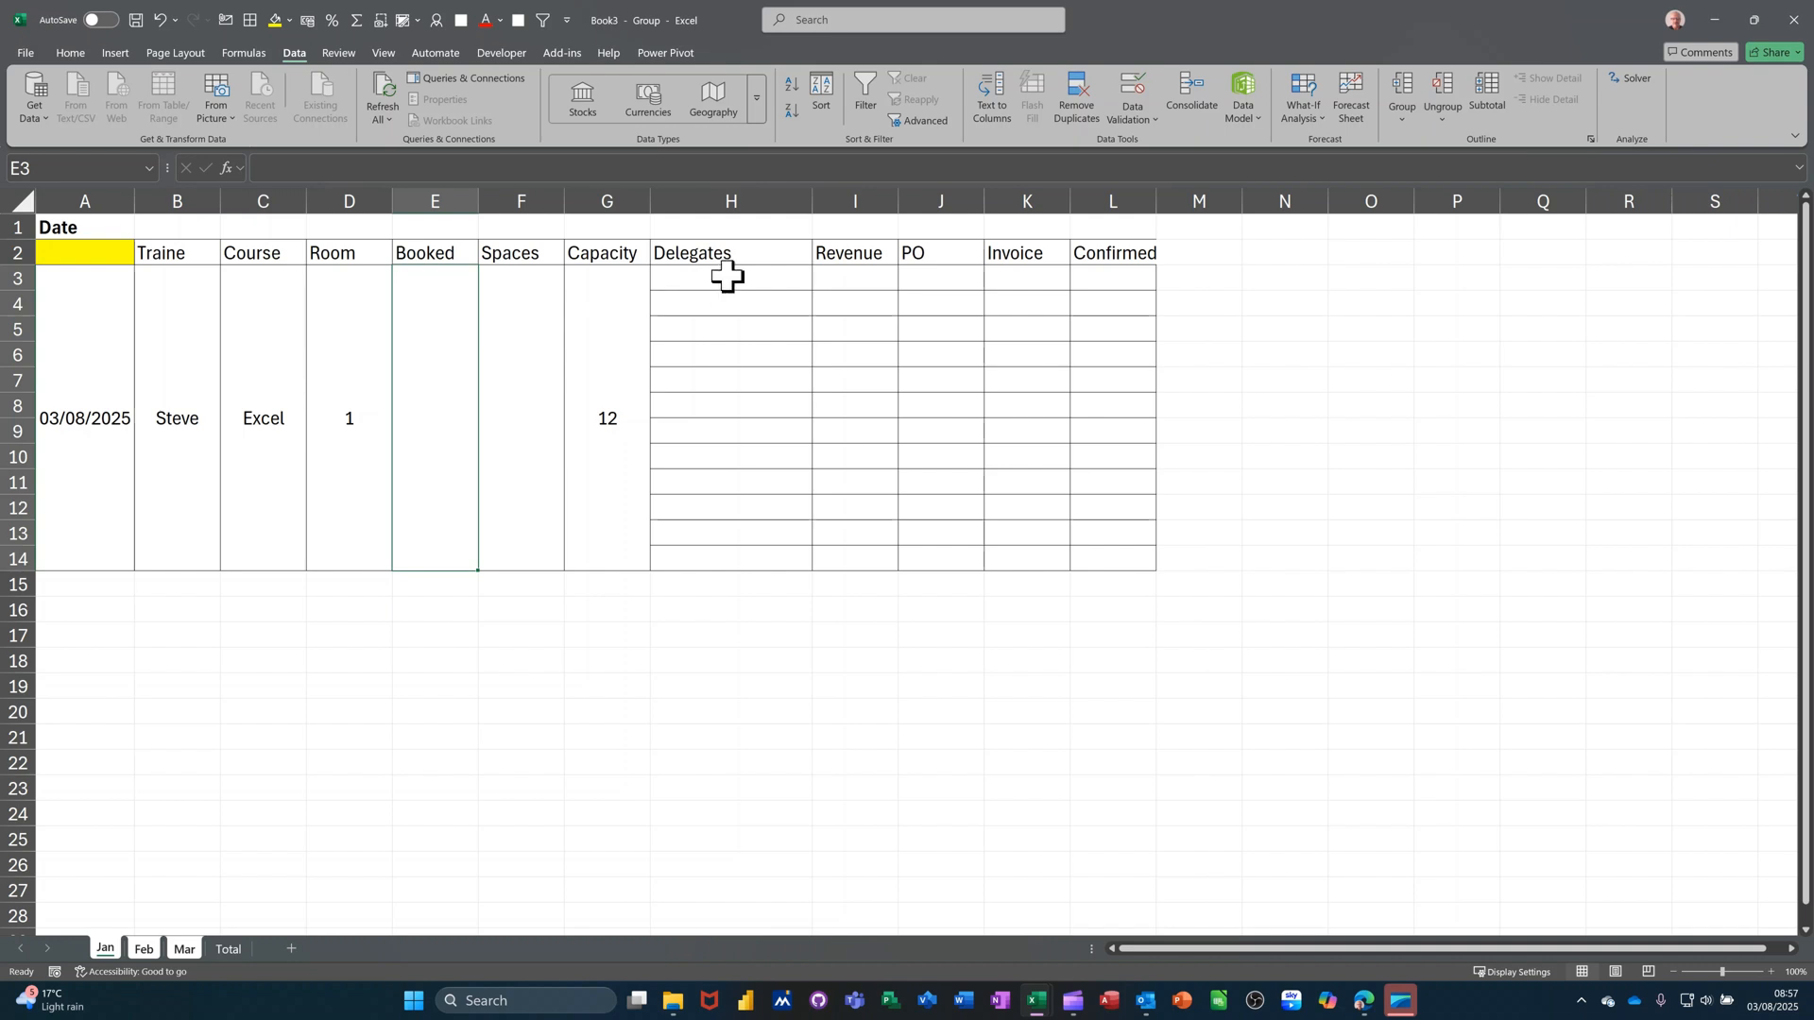
pyautogui.moveTo(715, 302)
pyautogui.mouseDown()
pyautogui.moveTo(717, 564)
pyautogui.moveTo(734, 278)
pyautogui.mouseUp()
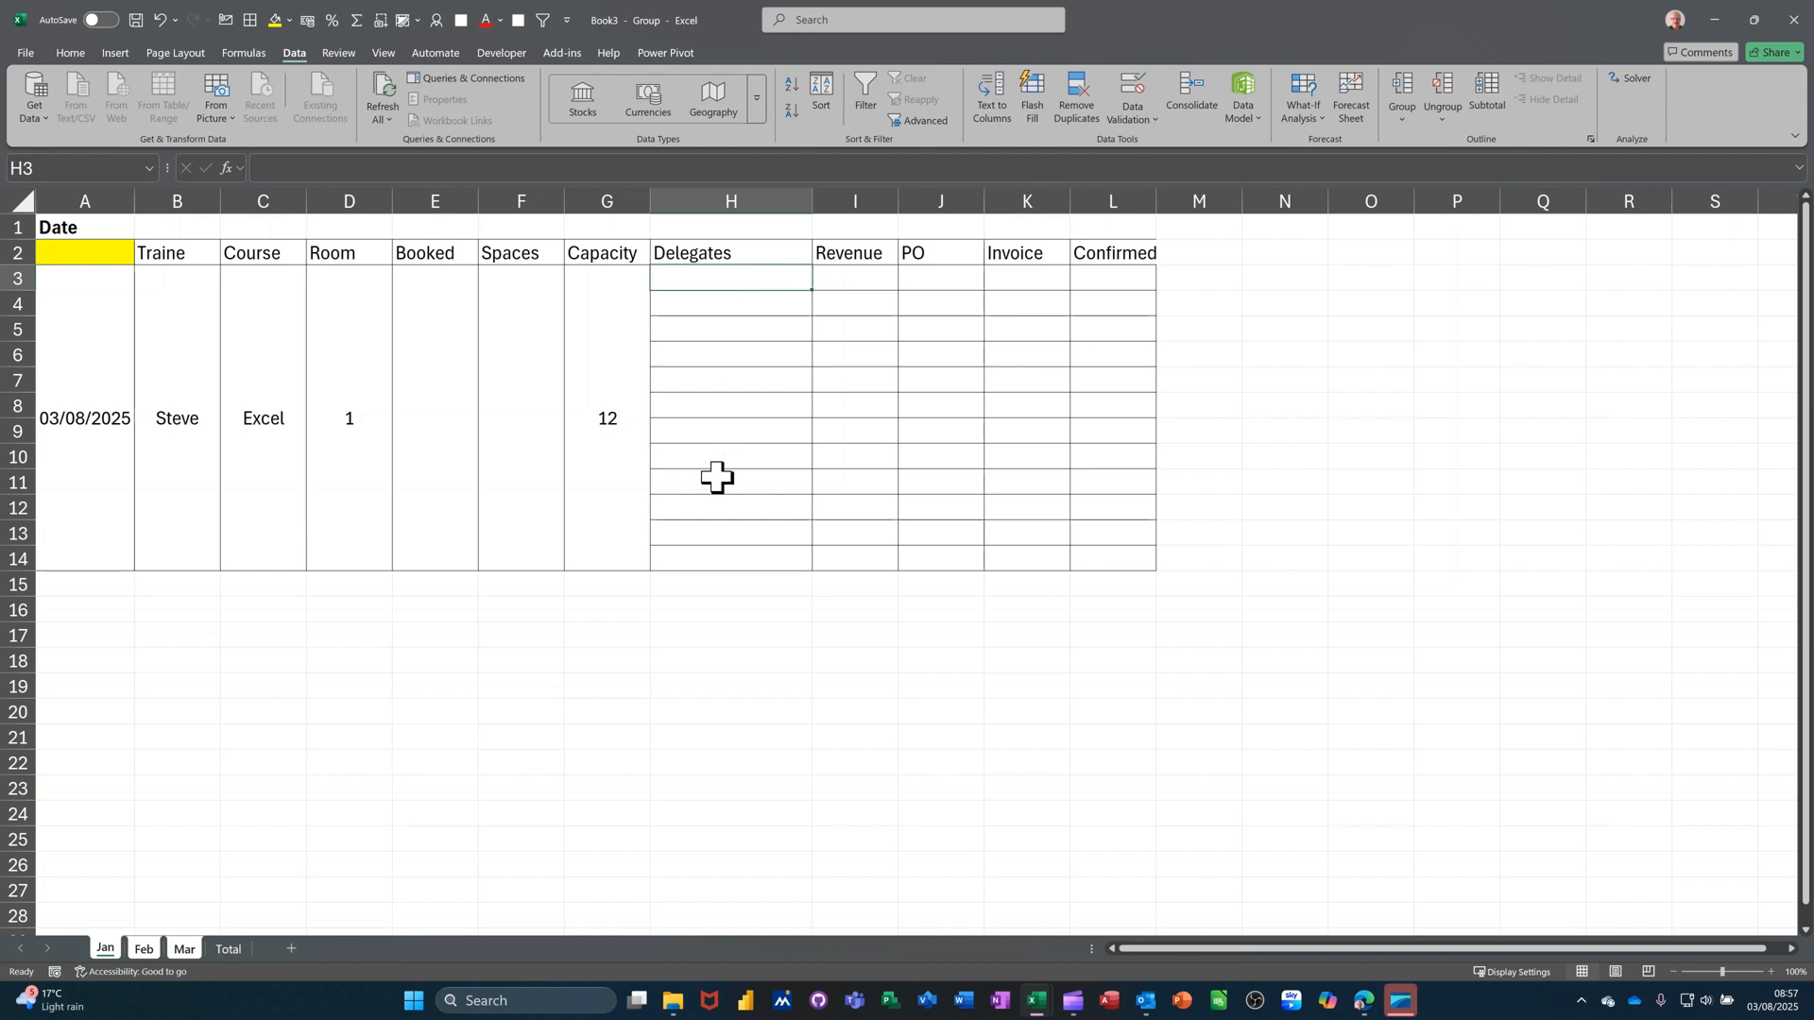
pyautogui.write('Jo')
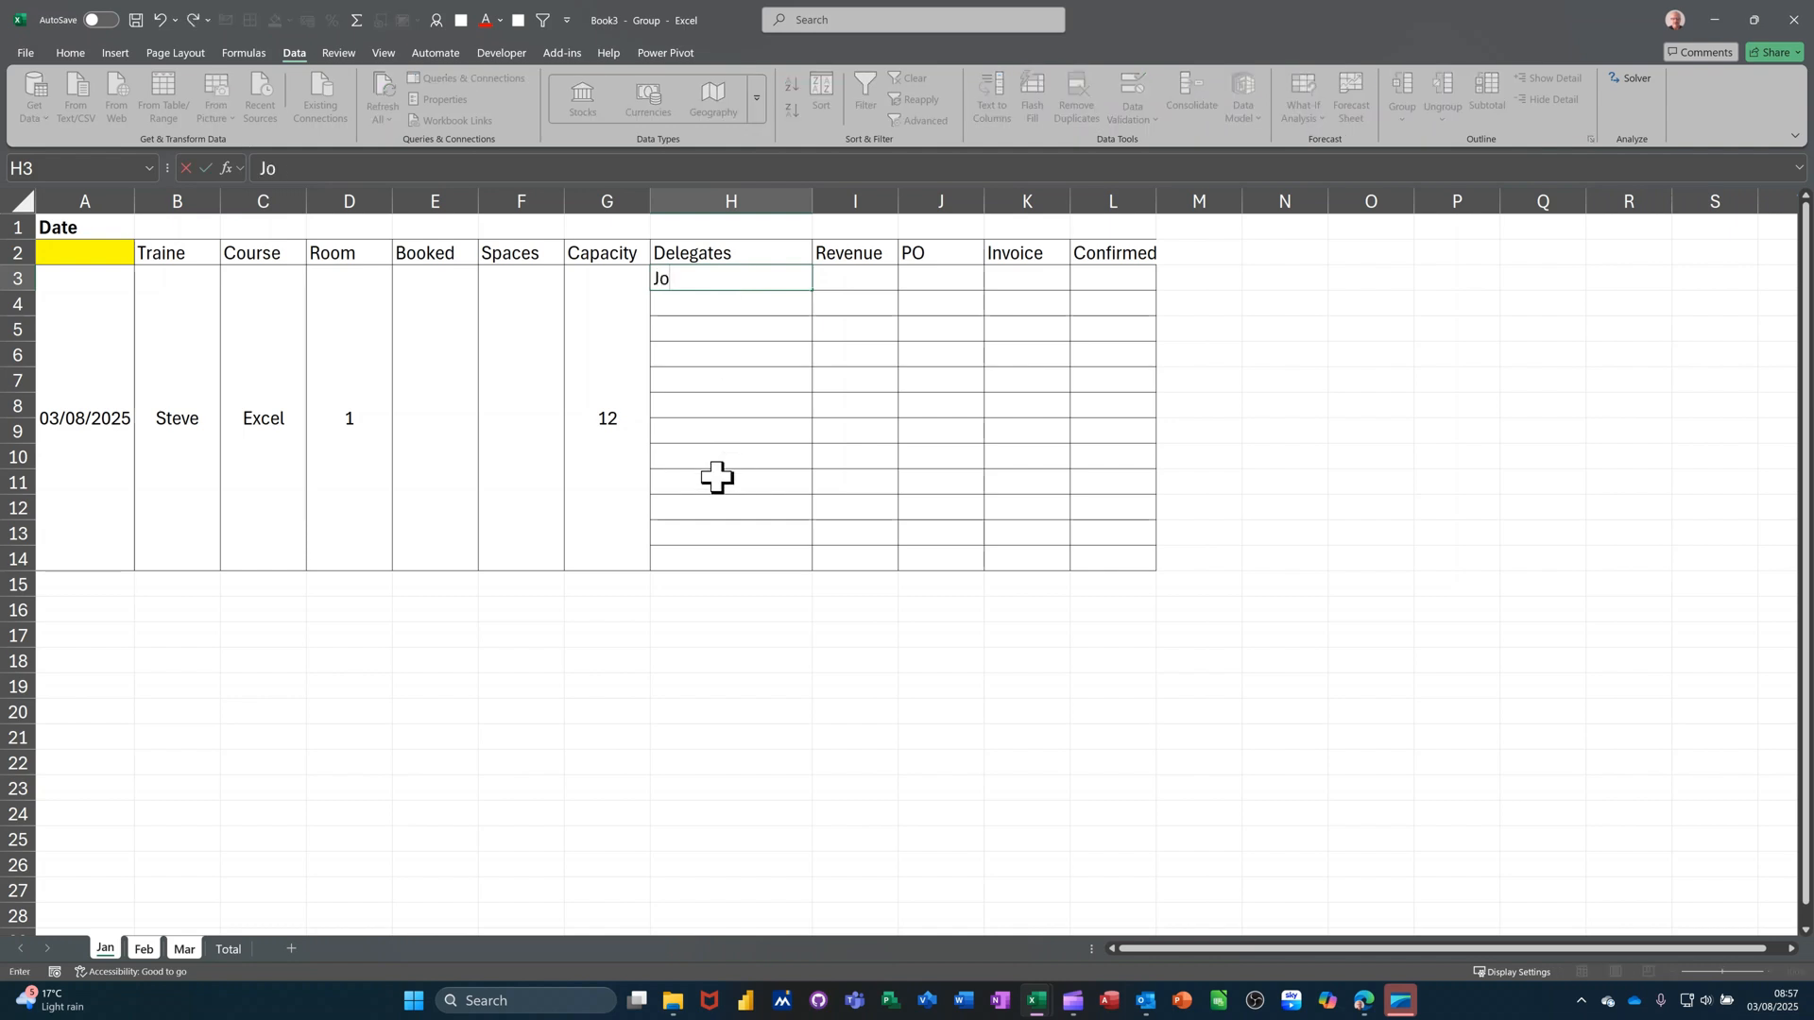
pyautogui.write('hn')
# Step: Enter the formula =COUNTA(H3:H14) in the merged cell E3 under Booked to count the delegates
pyautogui.click(423, 393)
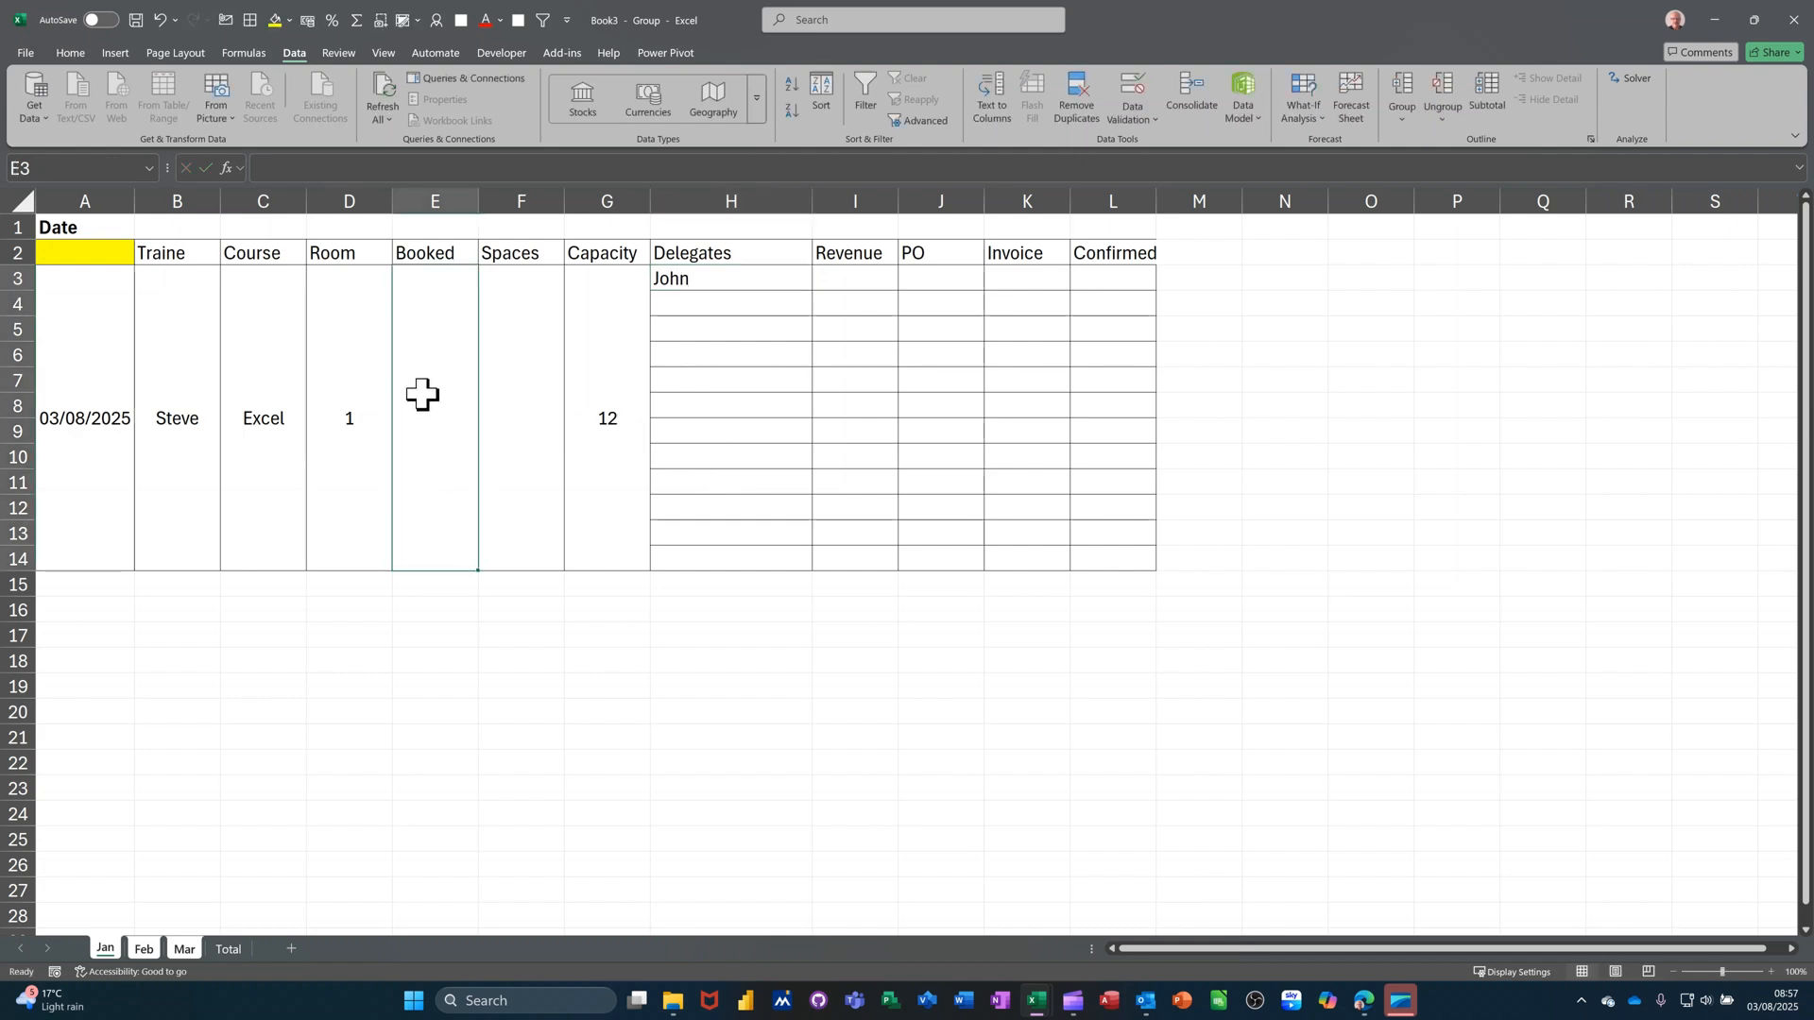
pyautogui.write('=c')
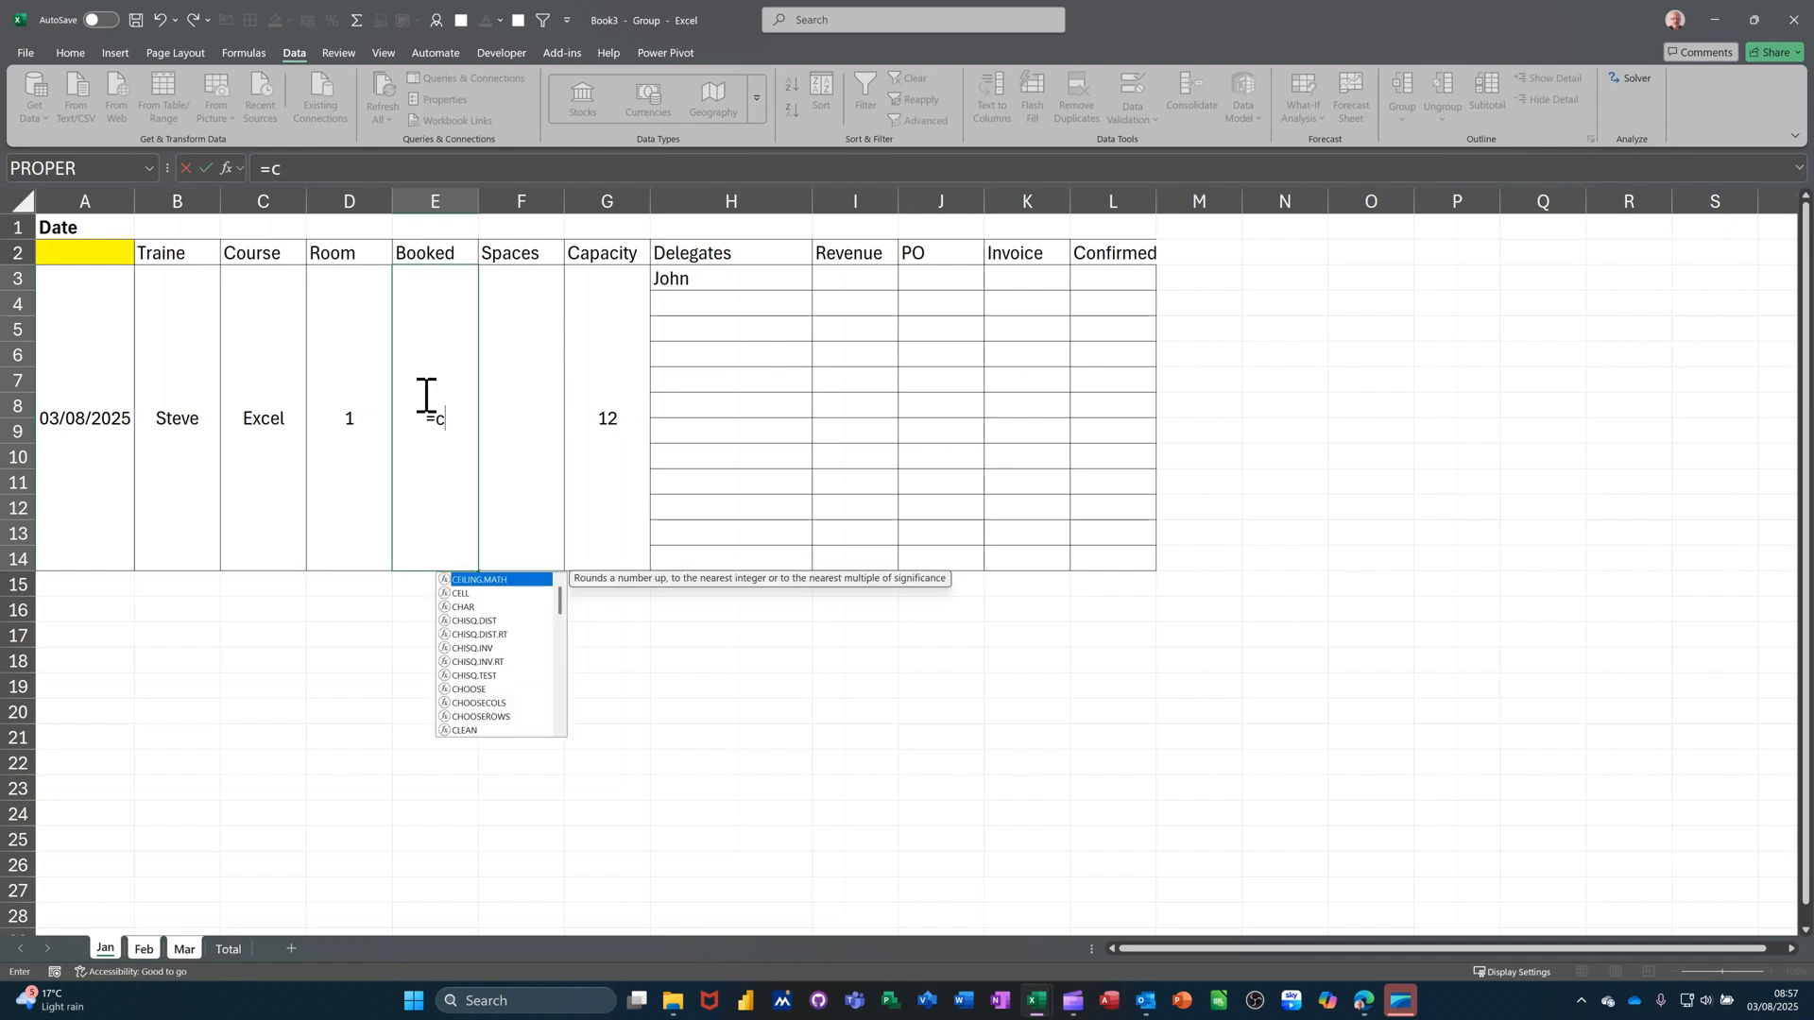
pyautogui.write('ounta')
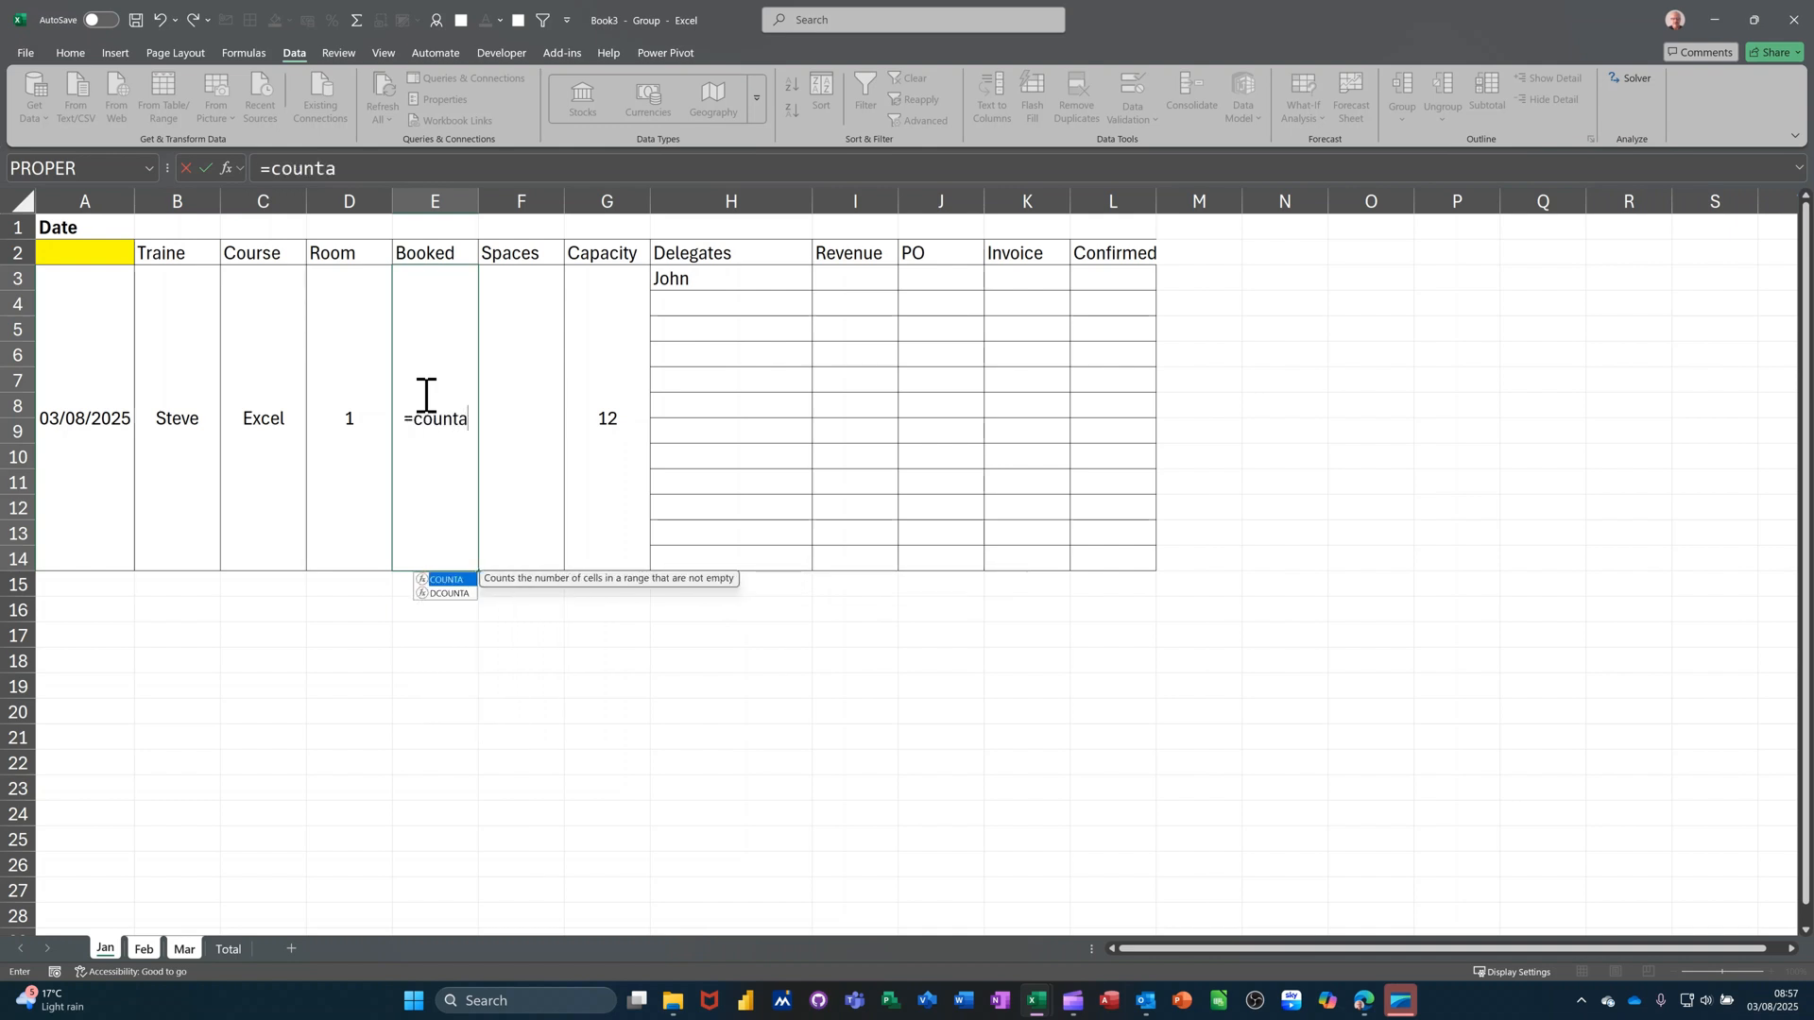
pyautogui.press('Tab')
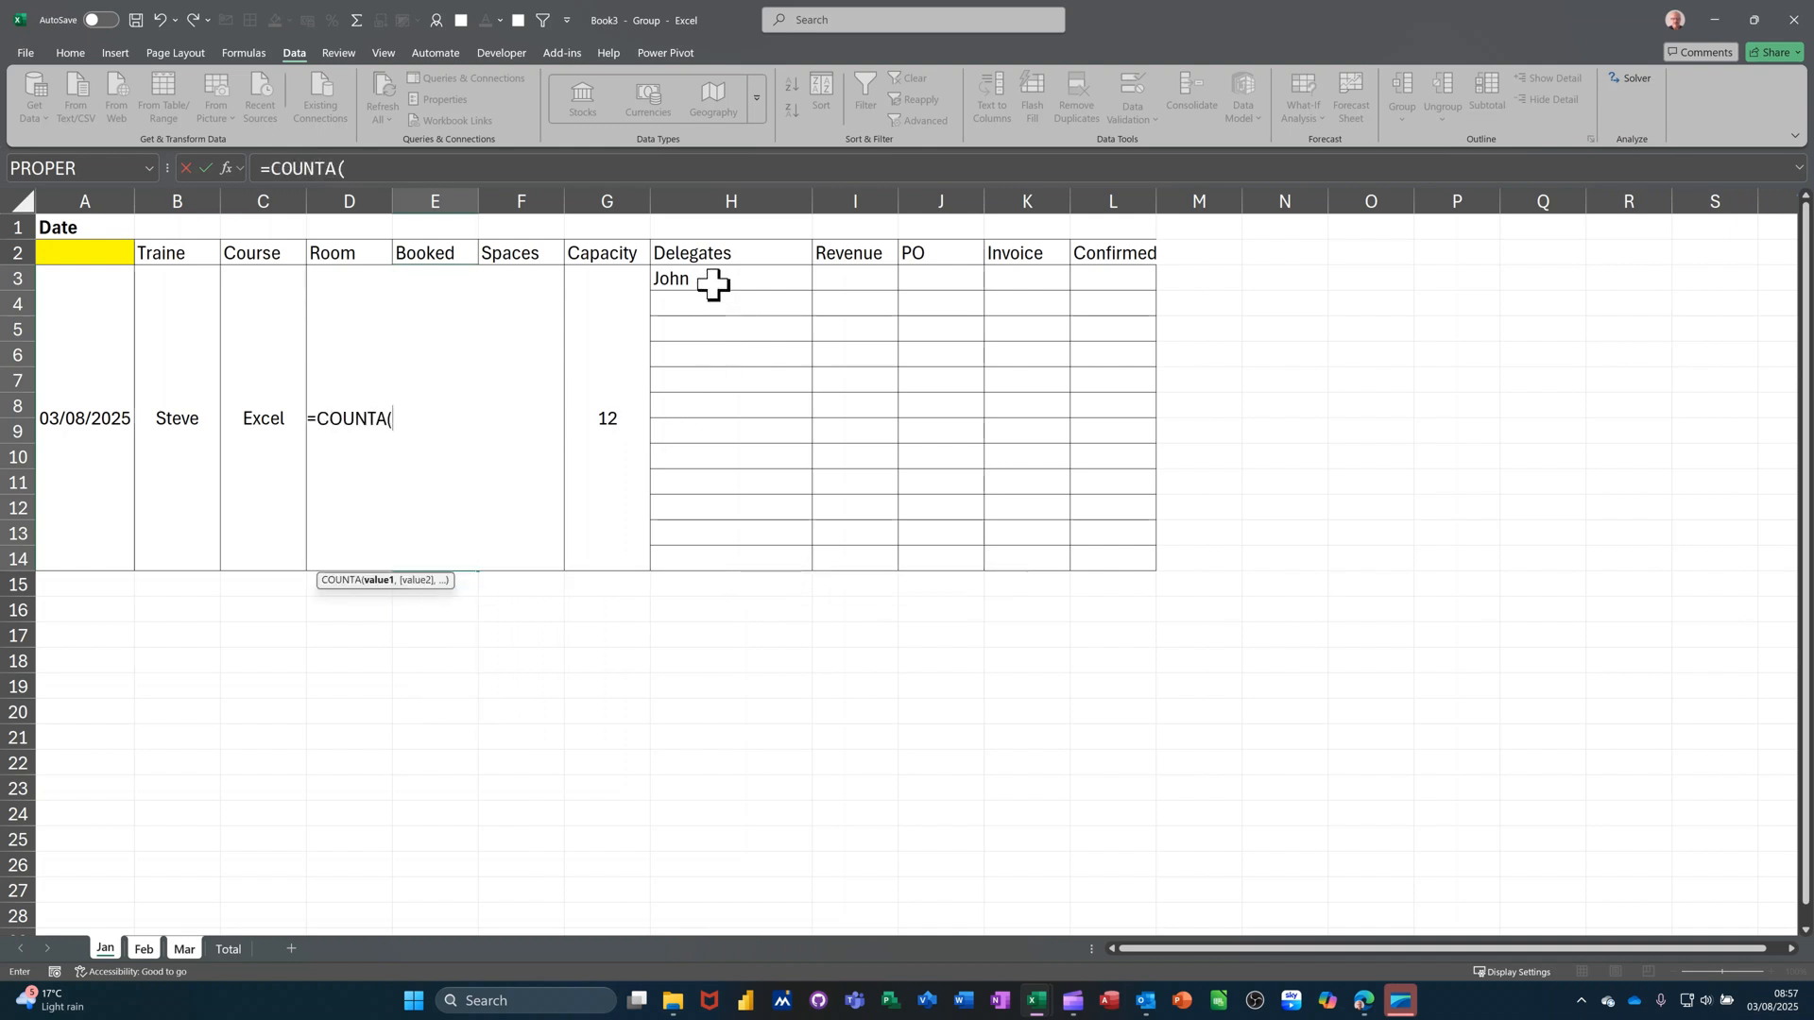
pyautogui.moveTo(713, 281); pyautogui.dragTo(689, 554)
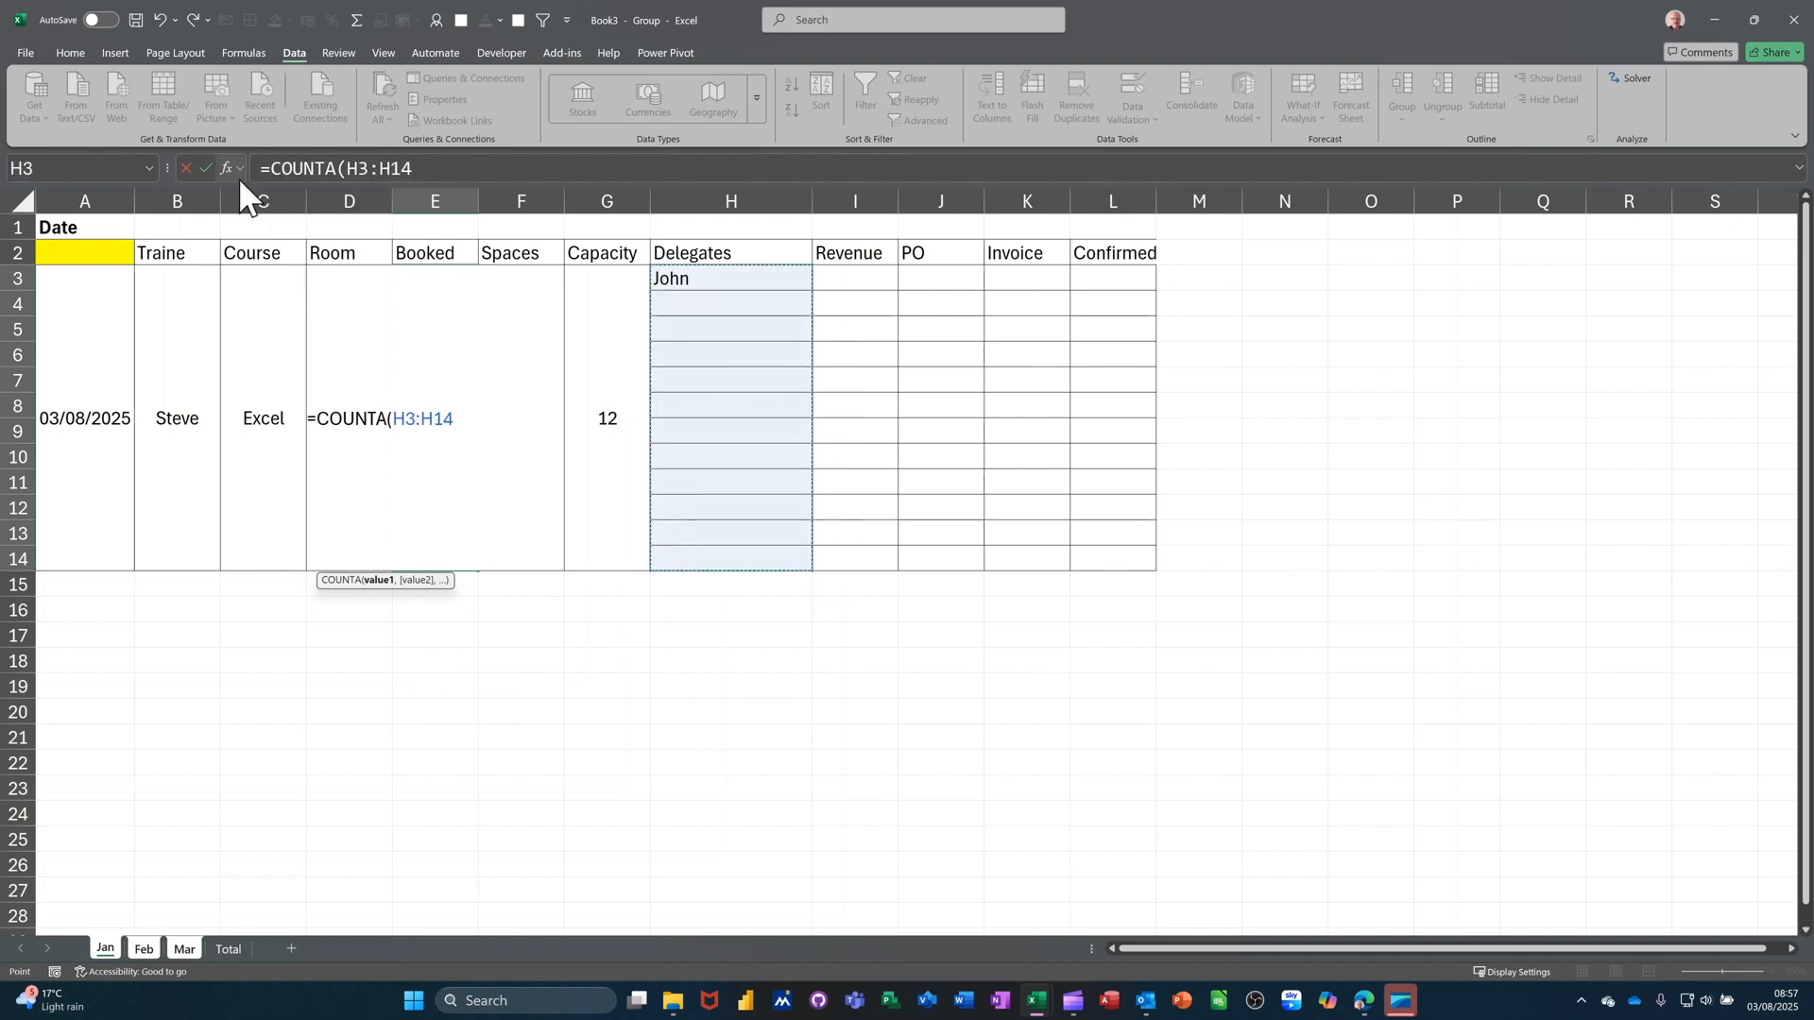
pyautogui.click(207, 170)
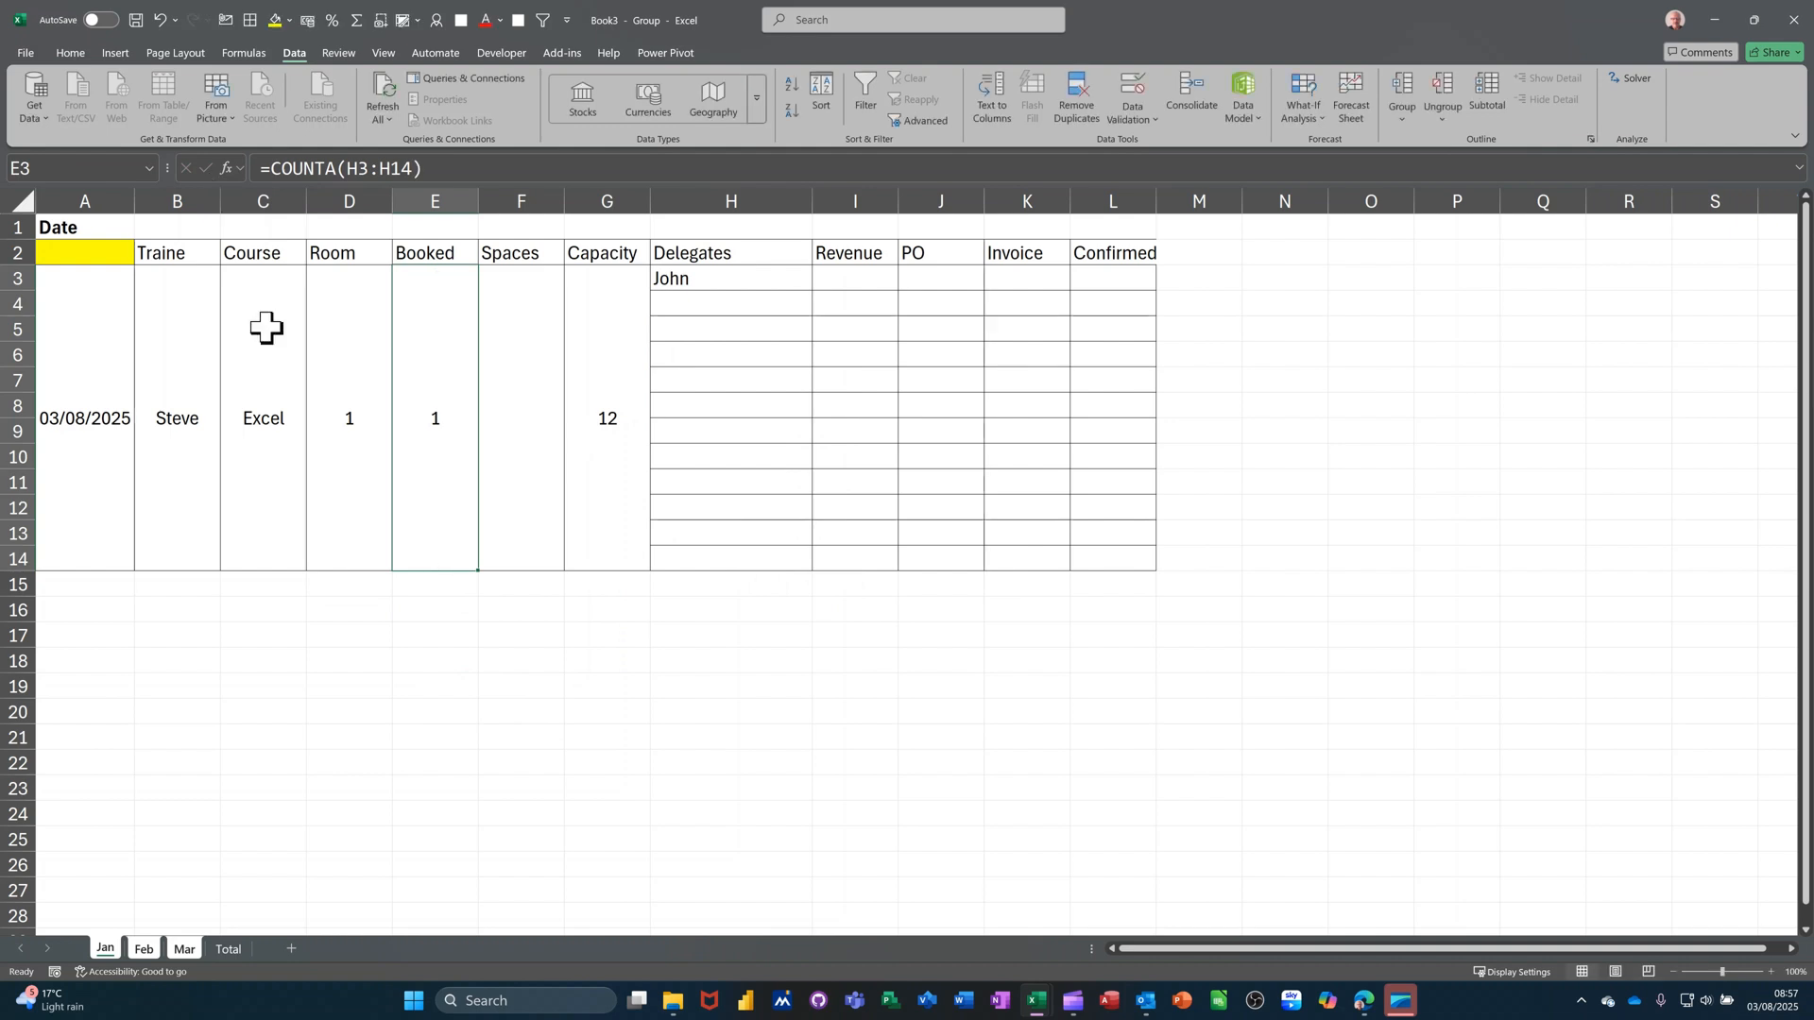
# Step: Enter the formula =G3-E3 in the merged cell F3 under Spaces to subtract the bookings from the capacity
pyautogui.click(509, 418)
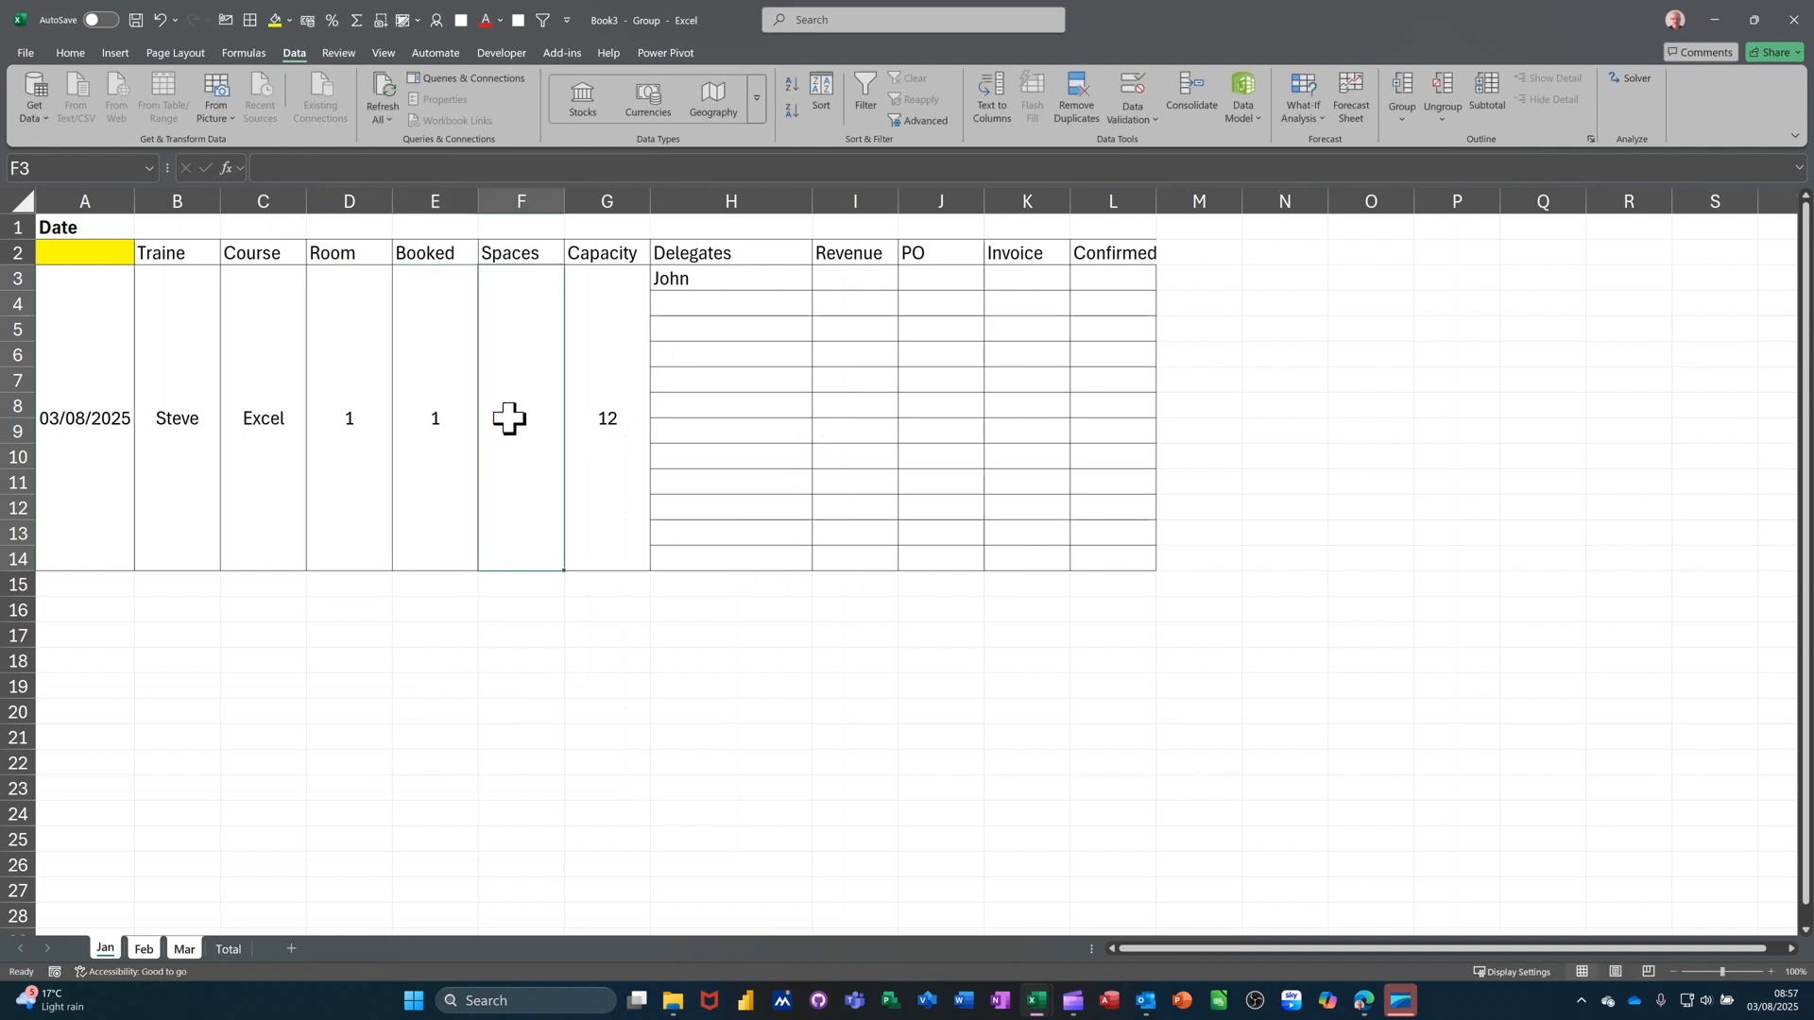
pyautogui.write('=')
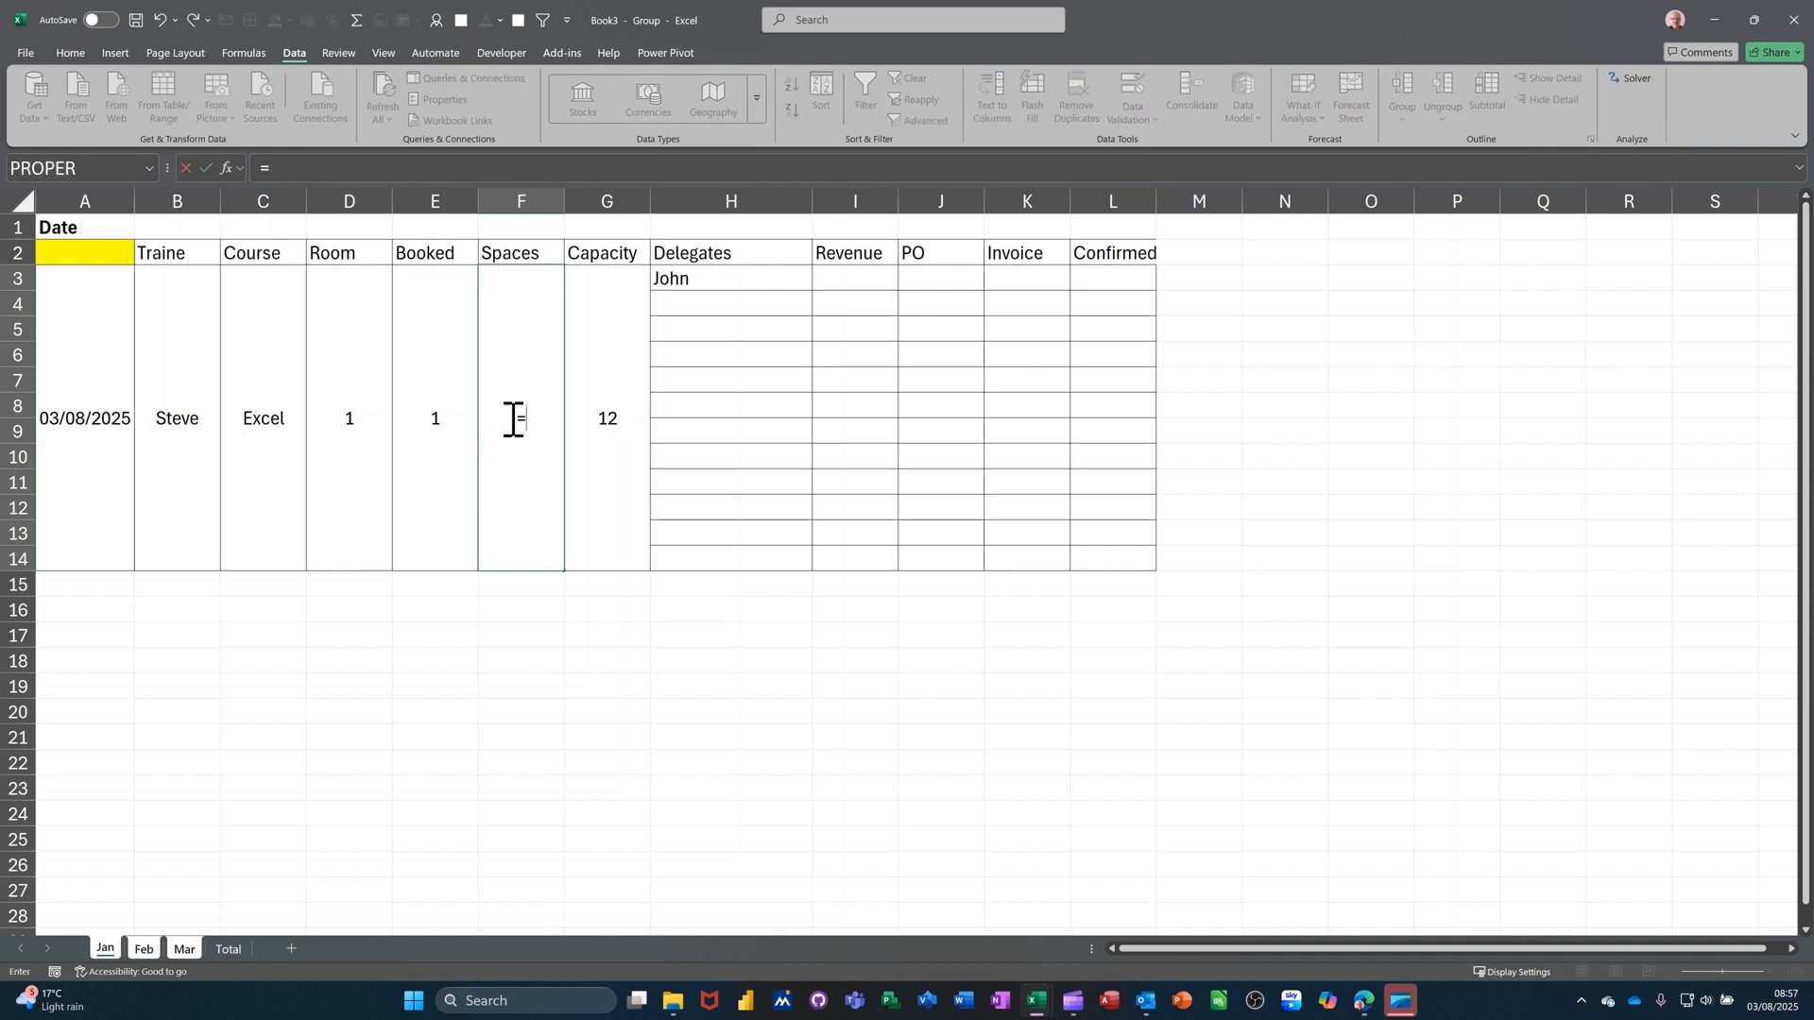
pyautogui.click(609, 408)
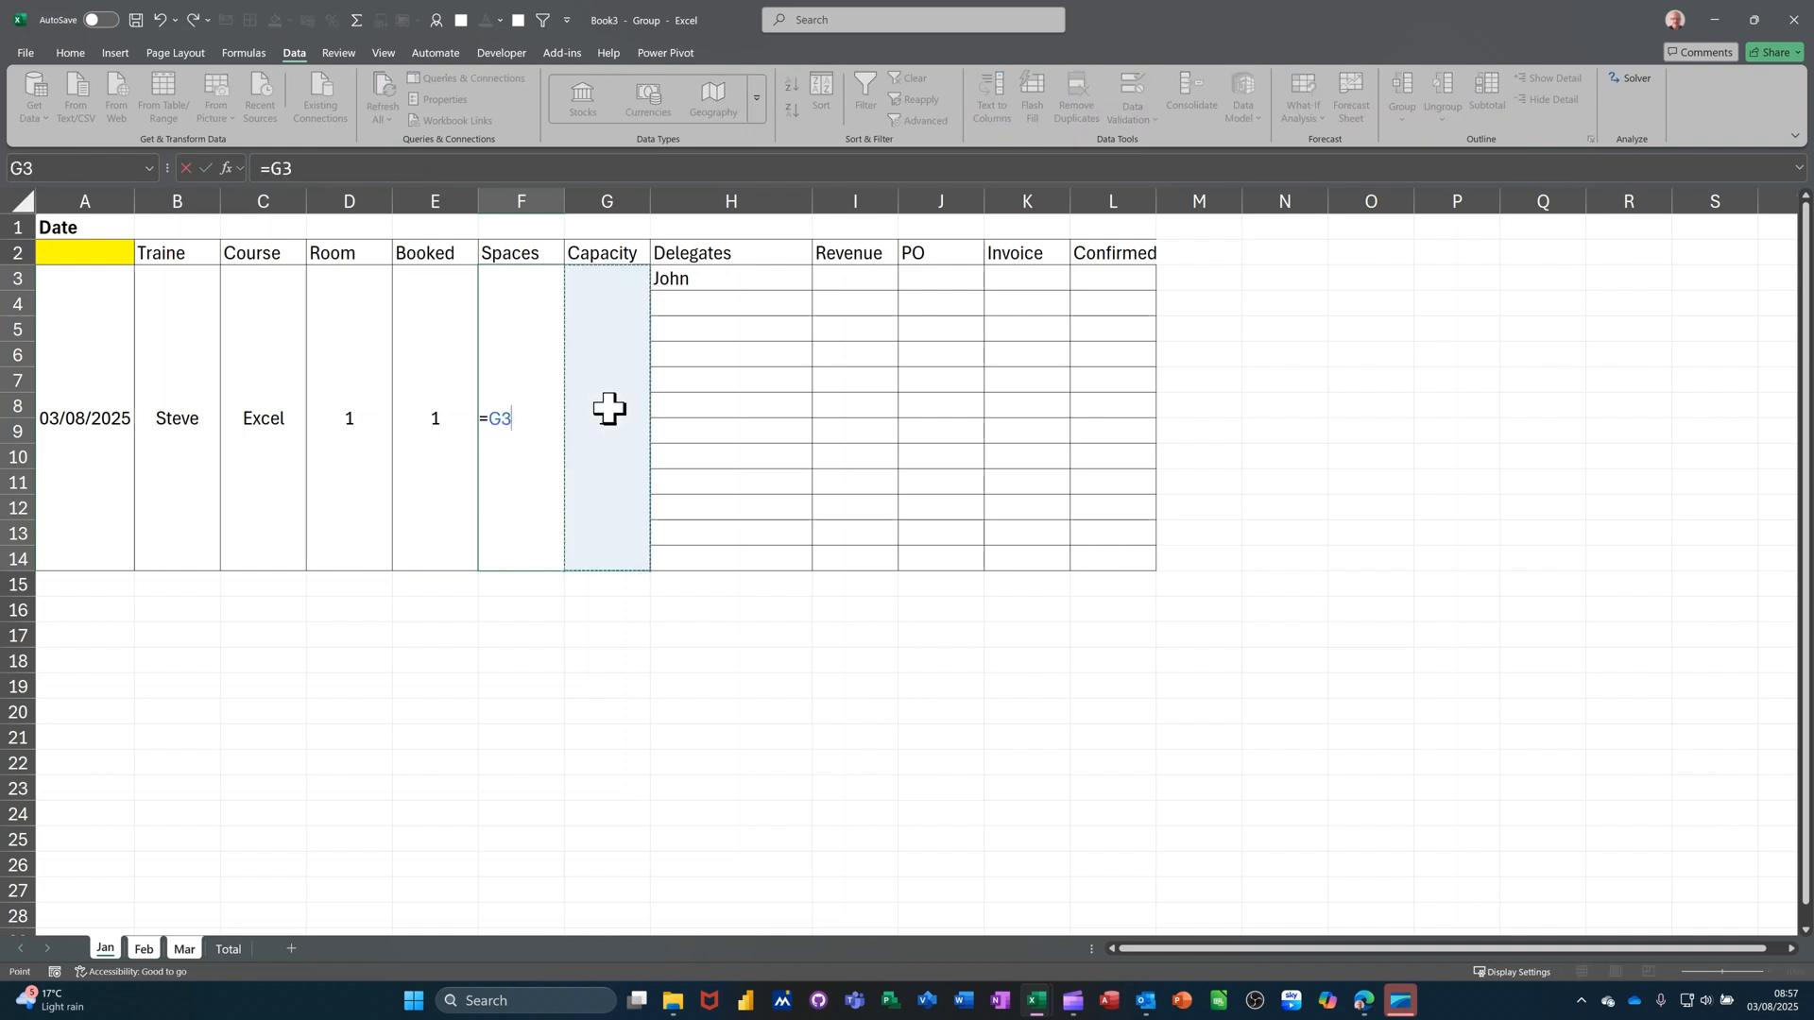
pyautogui.write('-')
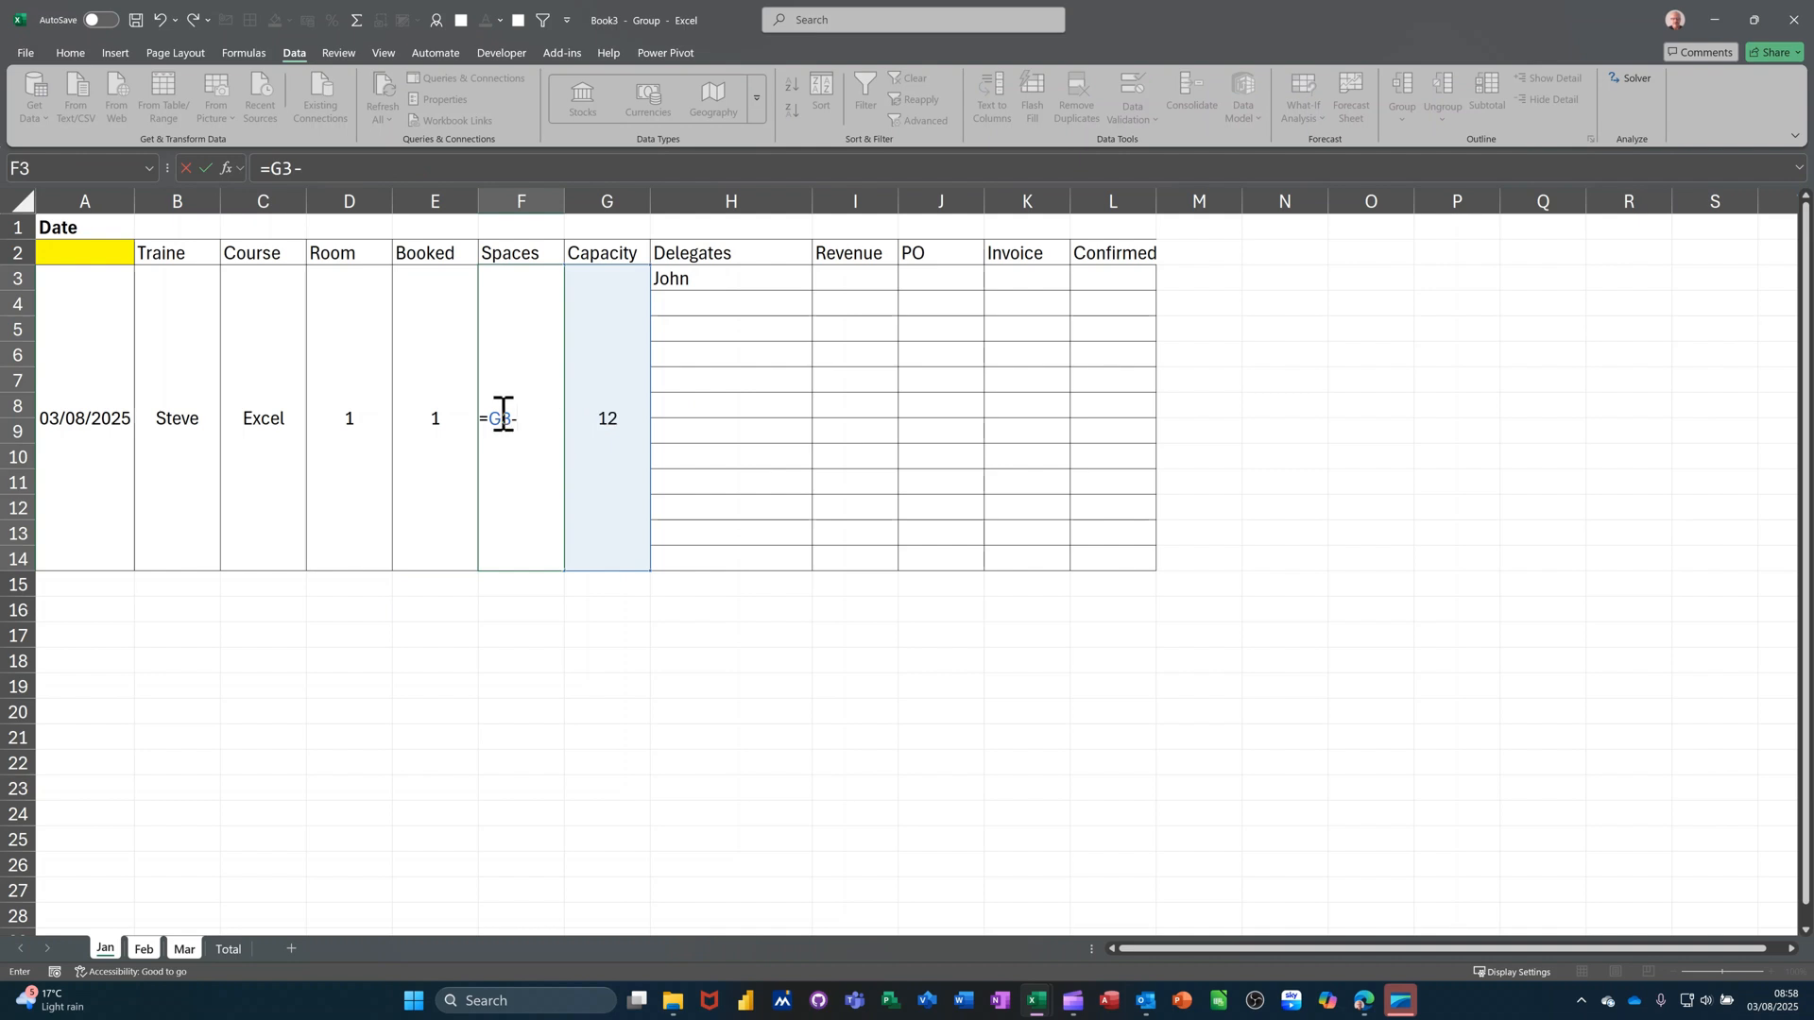
pyautogui.click(432, 407)
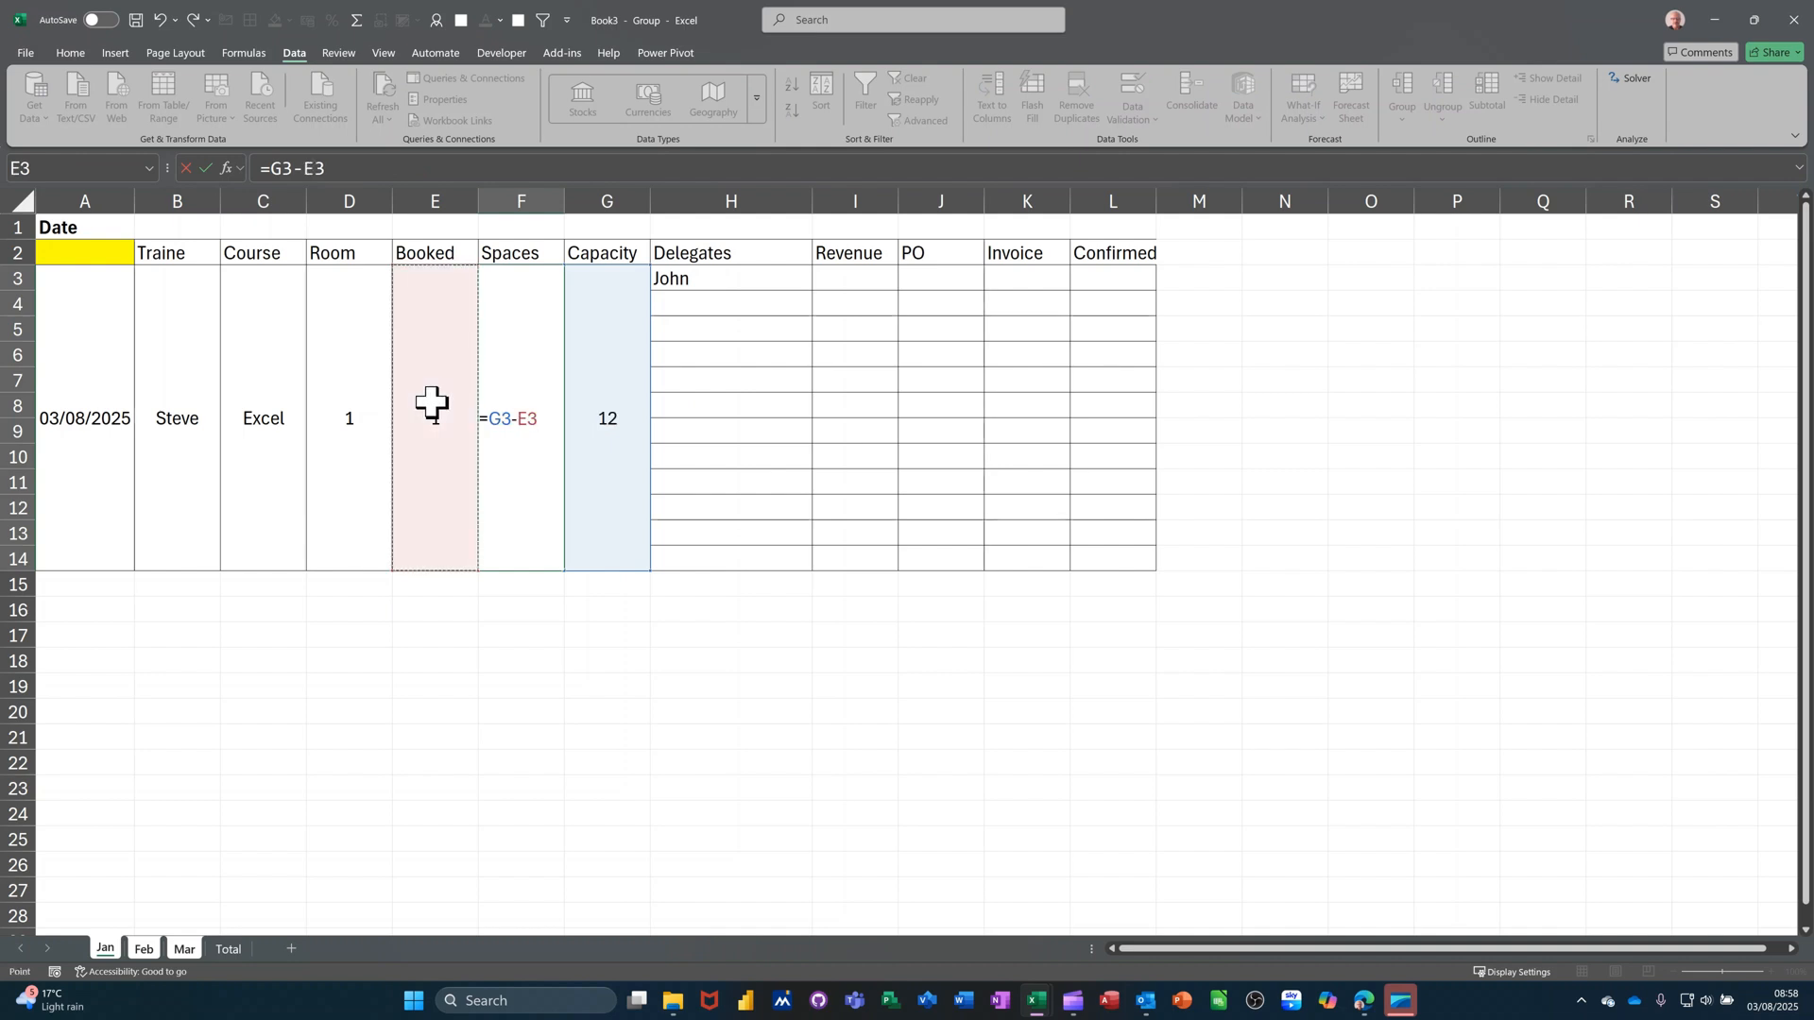
pyautogui.click(207, 169)
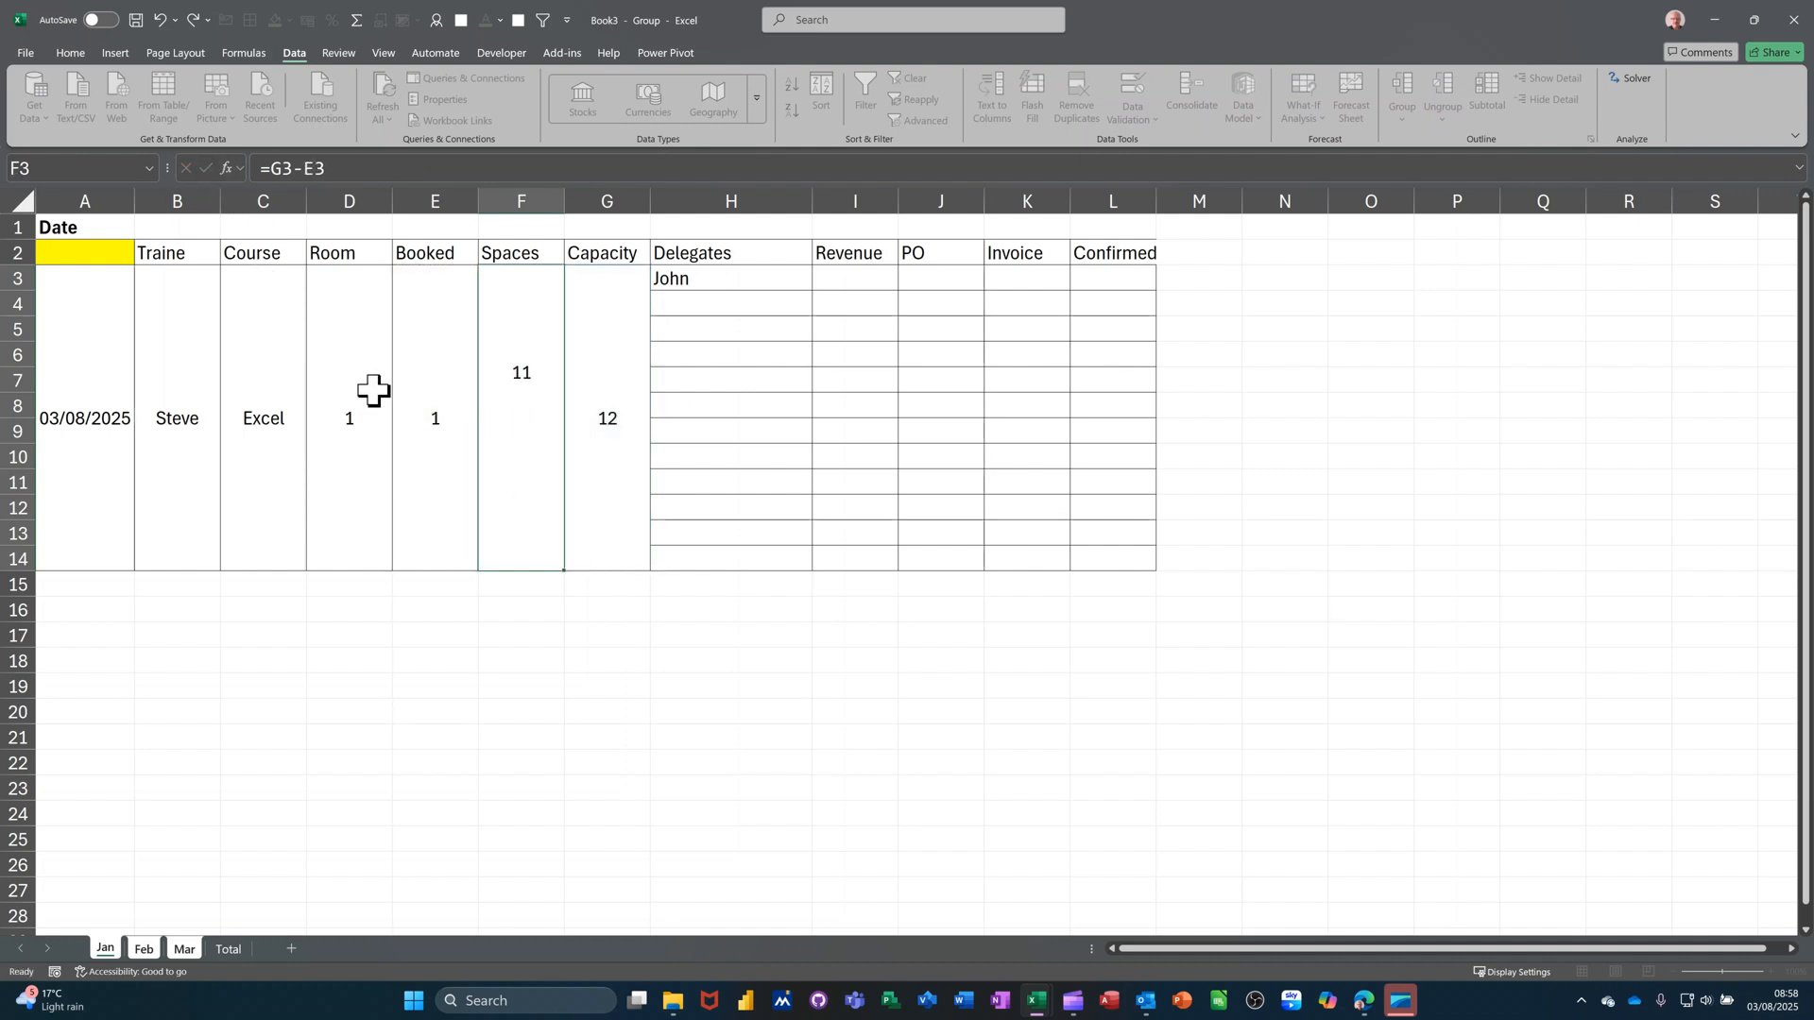
# Step: Enter the second delegate's first name in cell H4 under Delegates
pyautogui.click(733, 313)
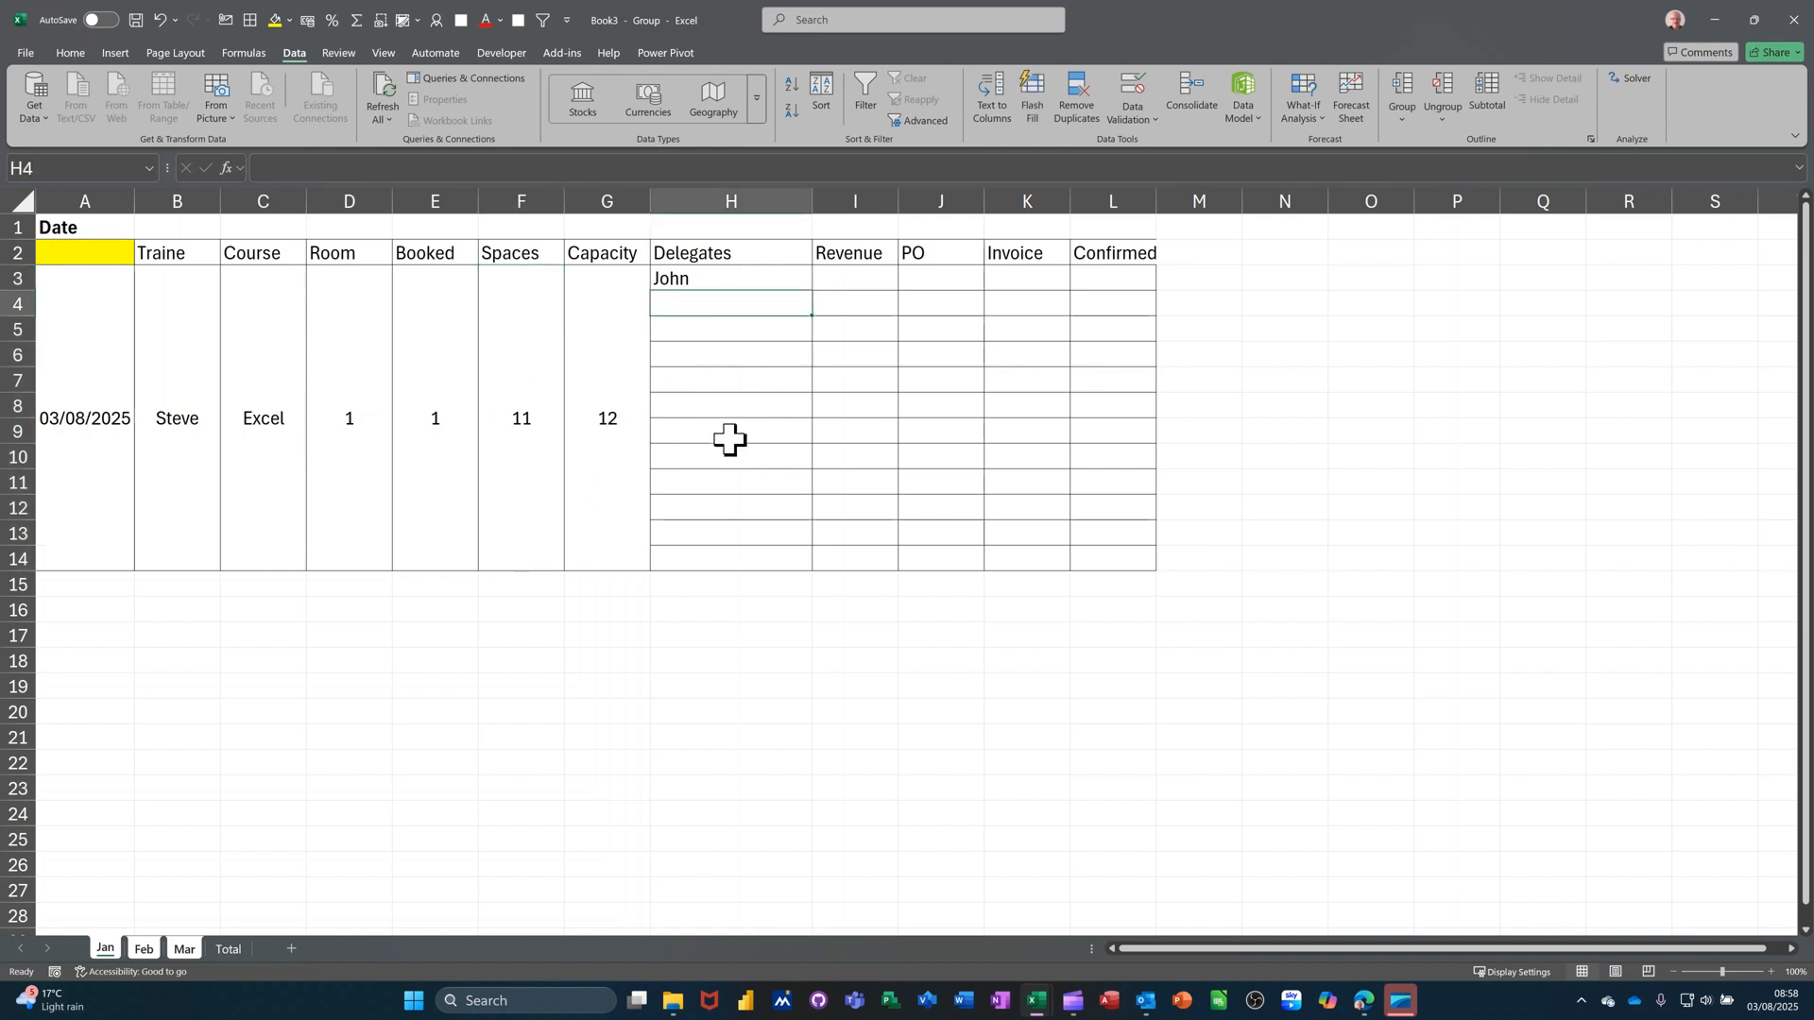
pyautogui.write('Bil')
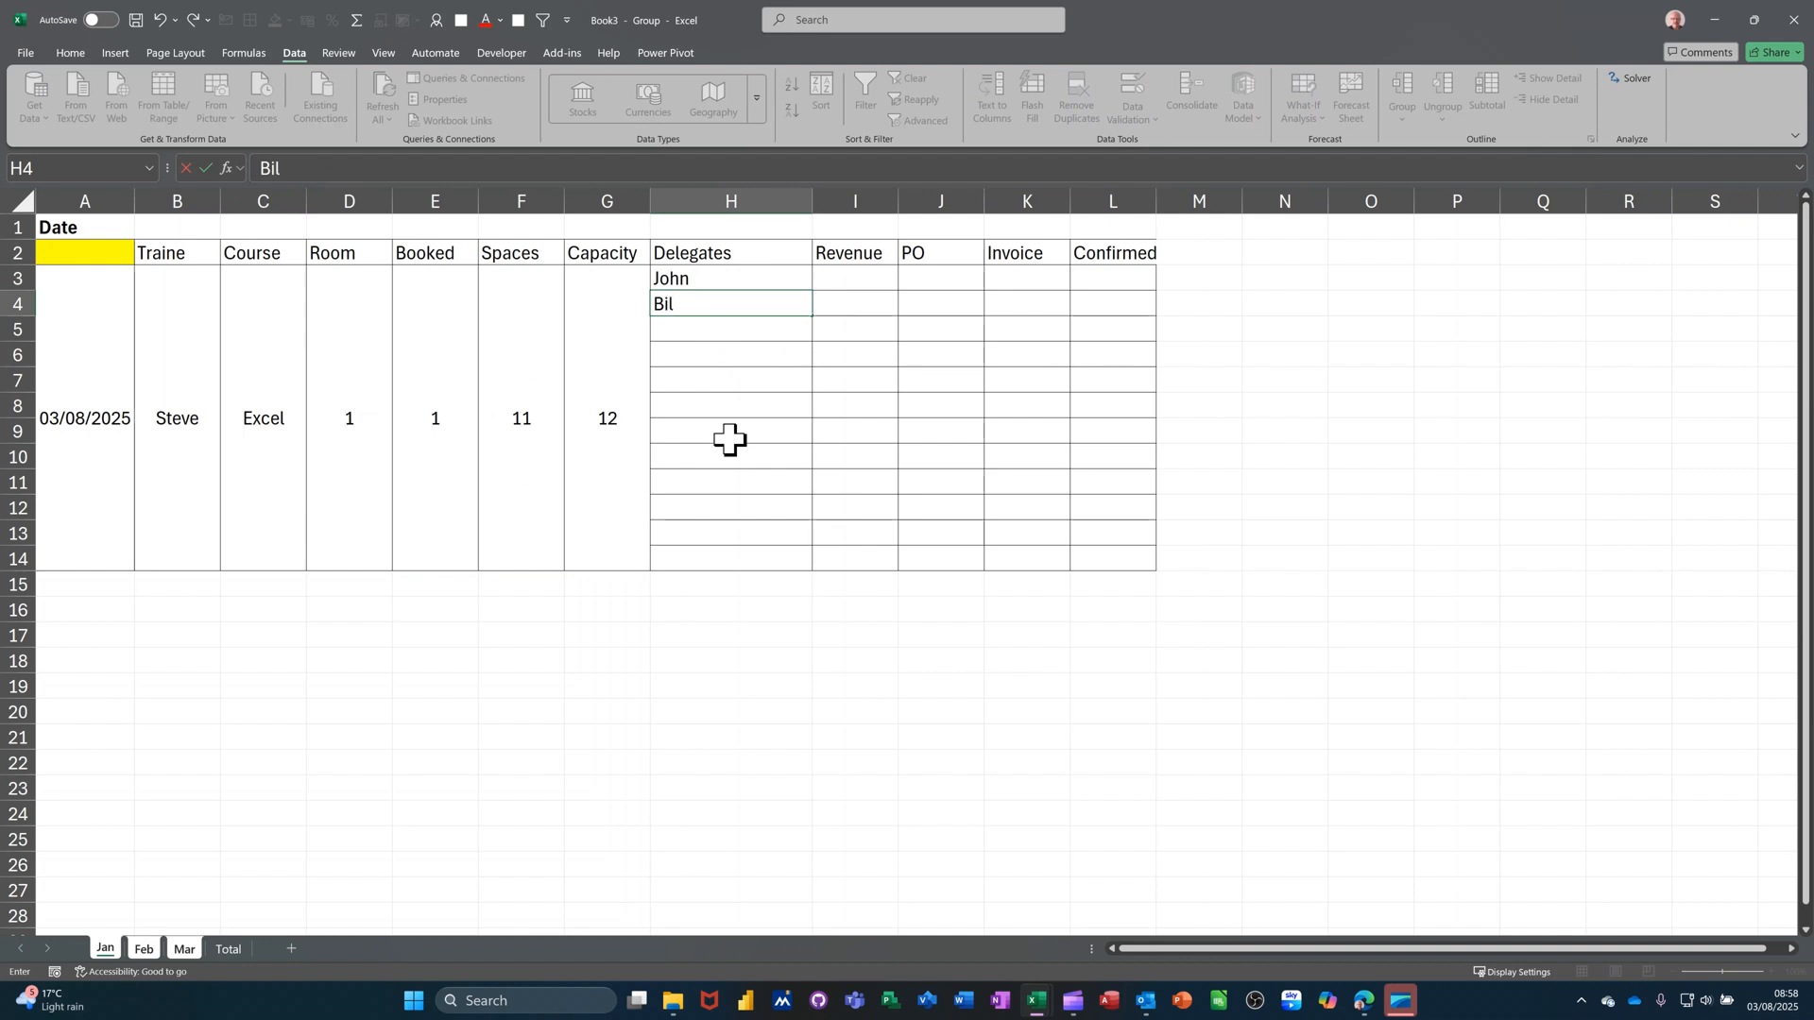
pyautogui.click(728, 433)
pyautogui.write('l')
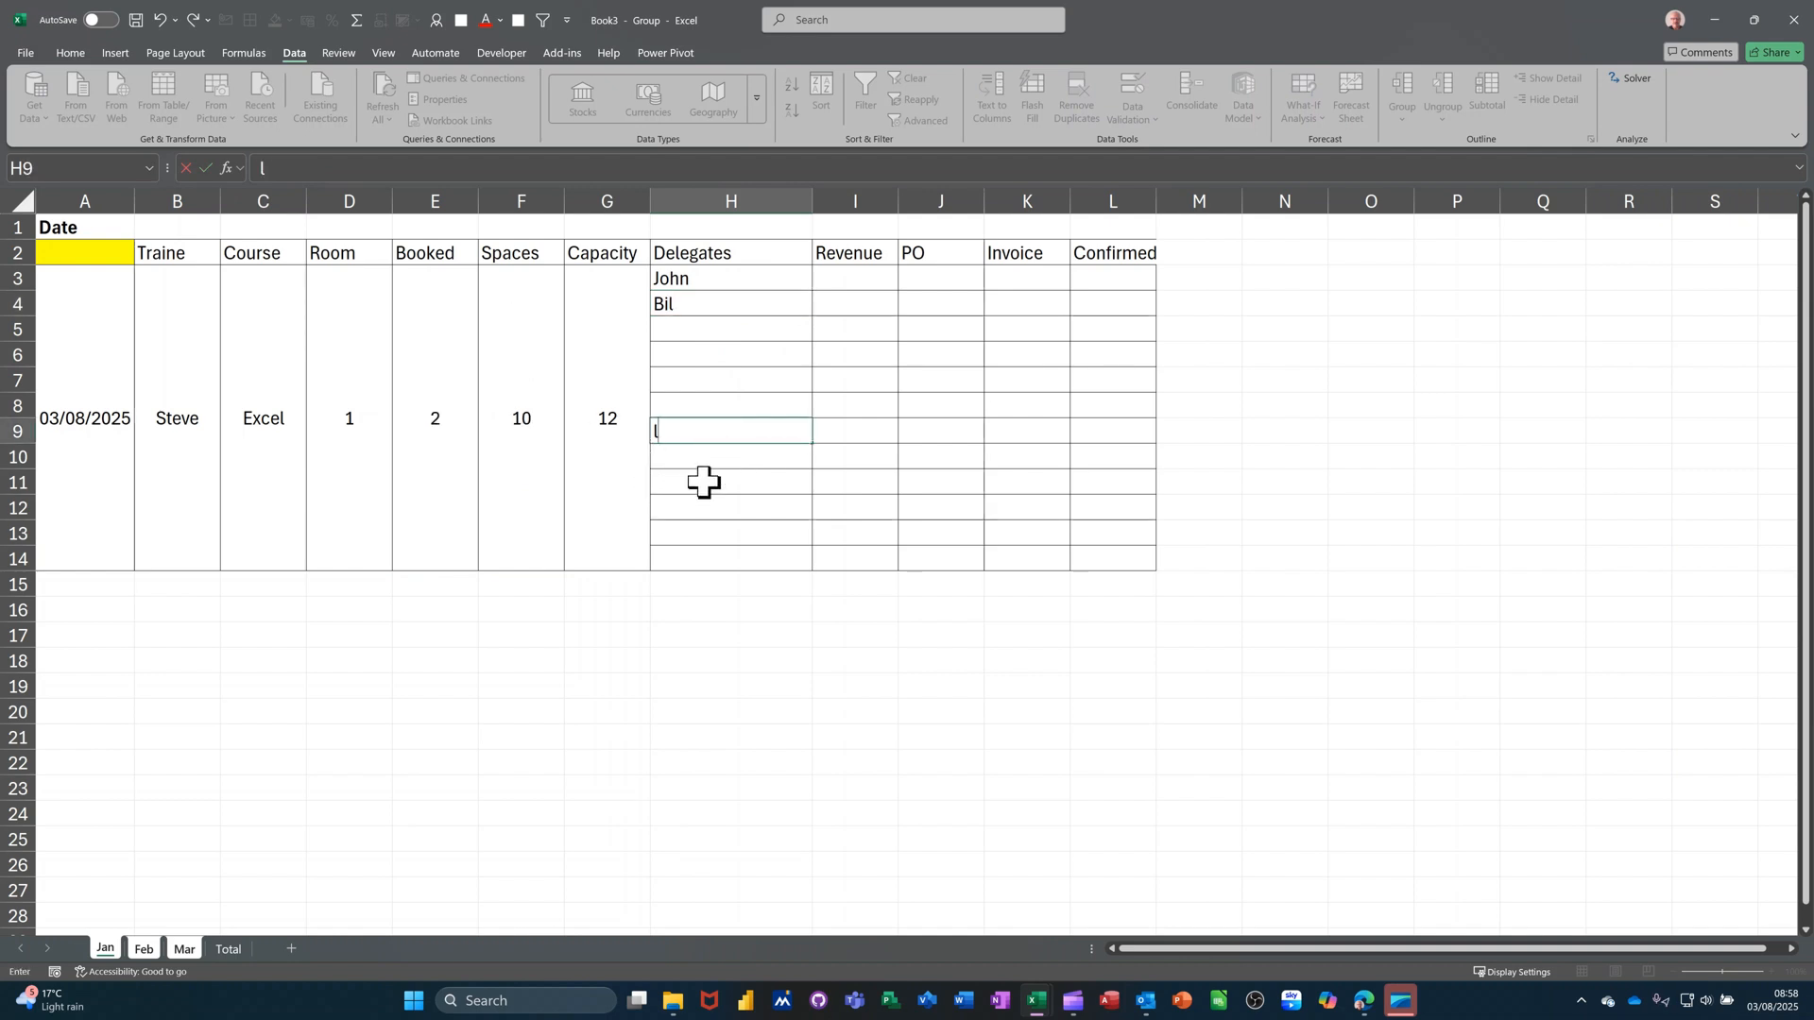
pyautogui.click(735, 410)
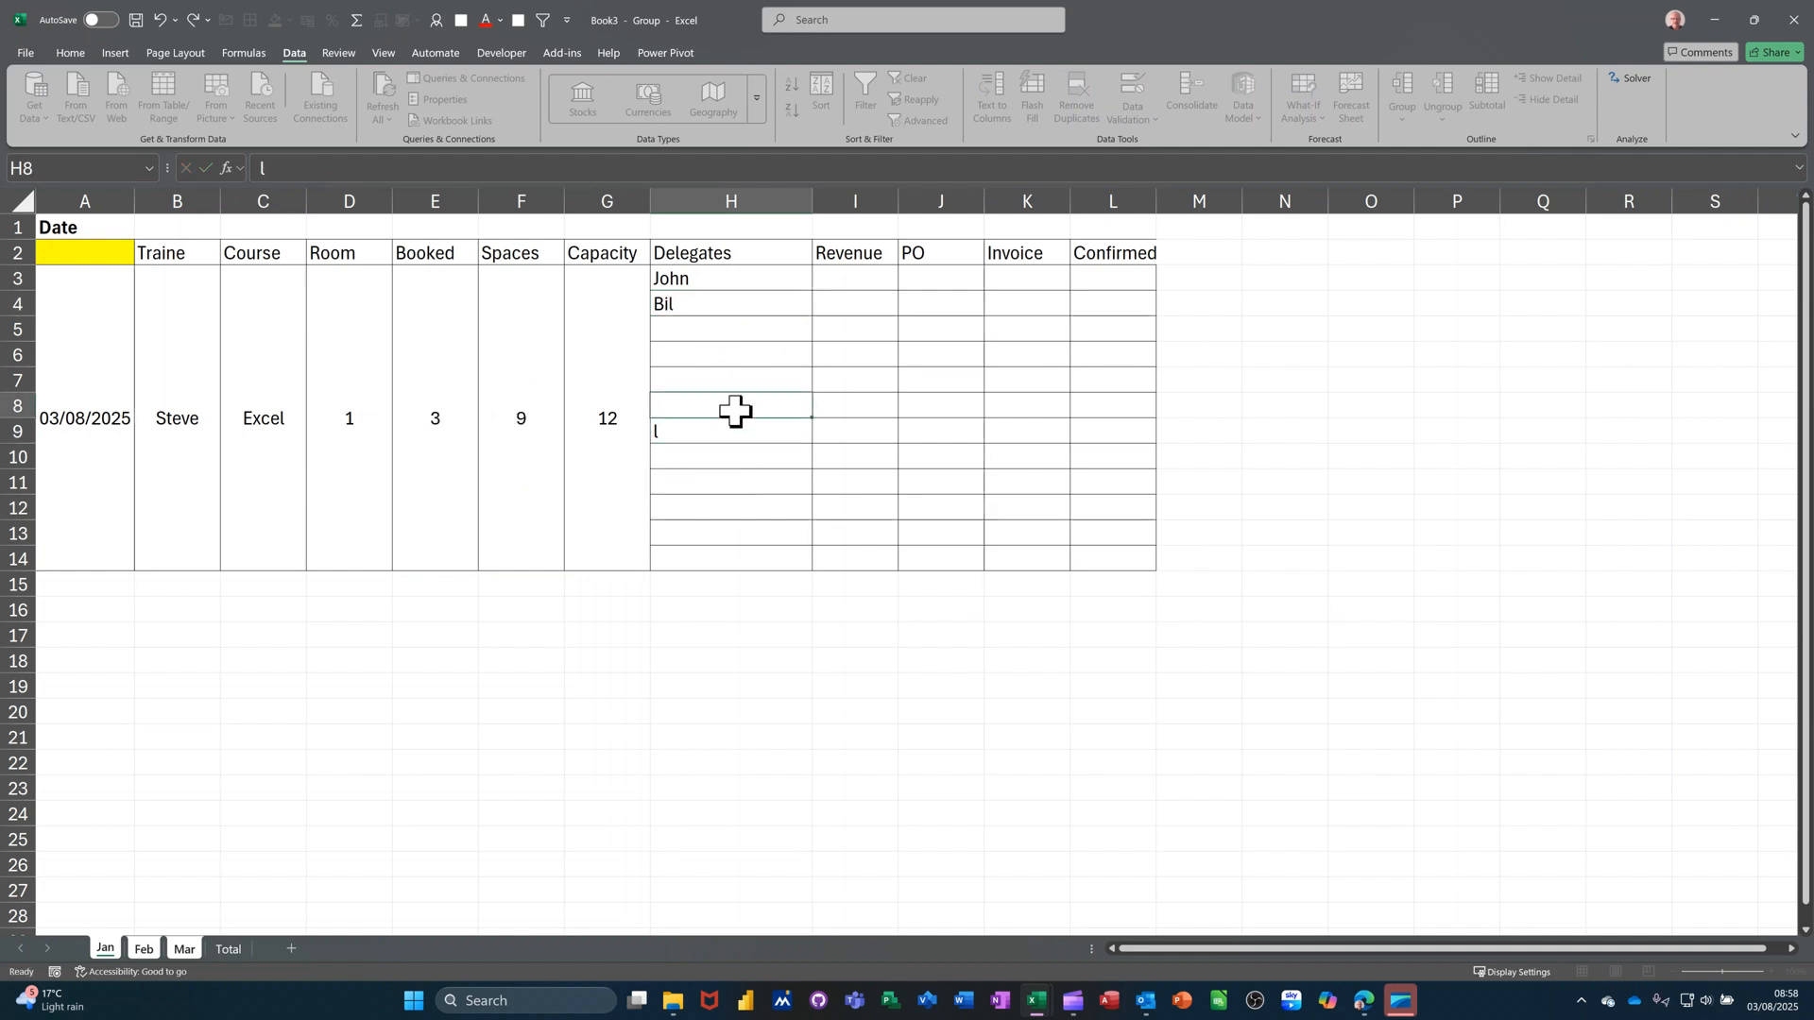
pyautogui.click(700, 433)
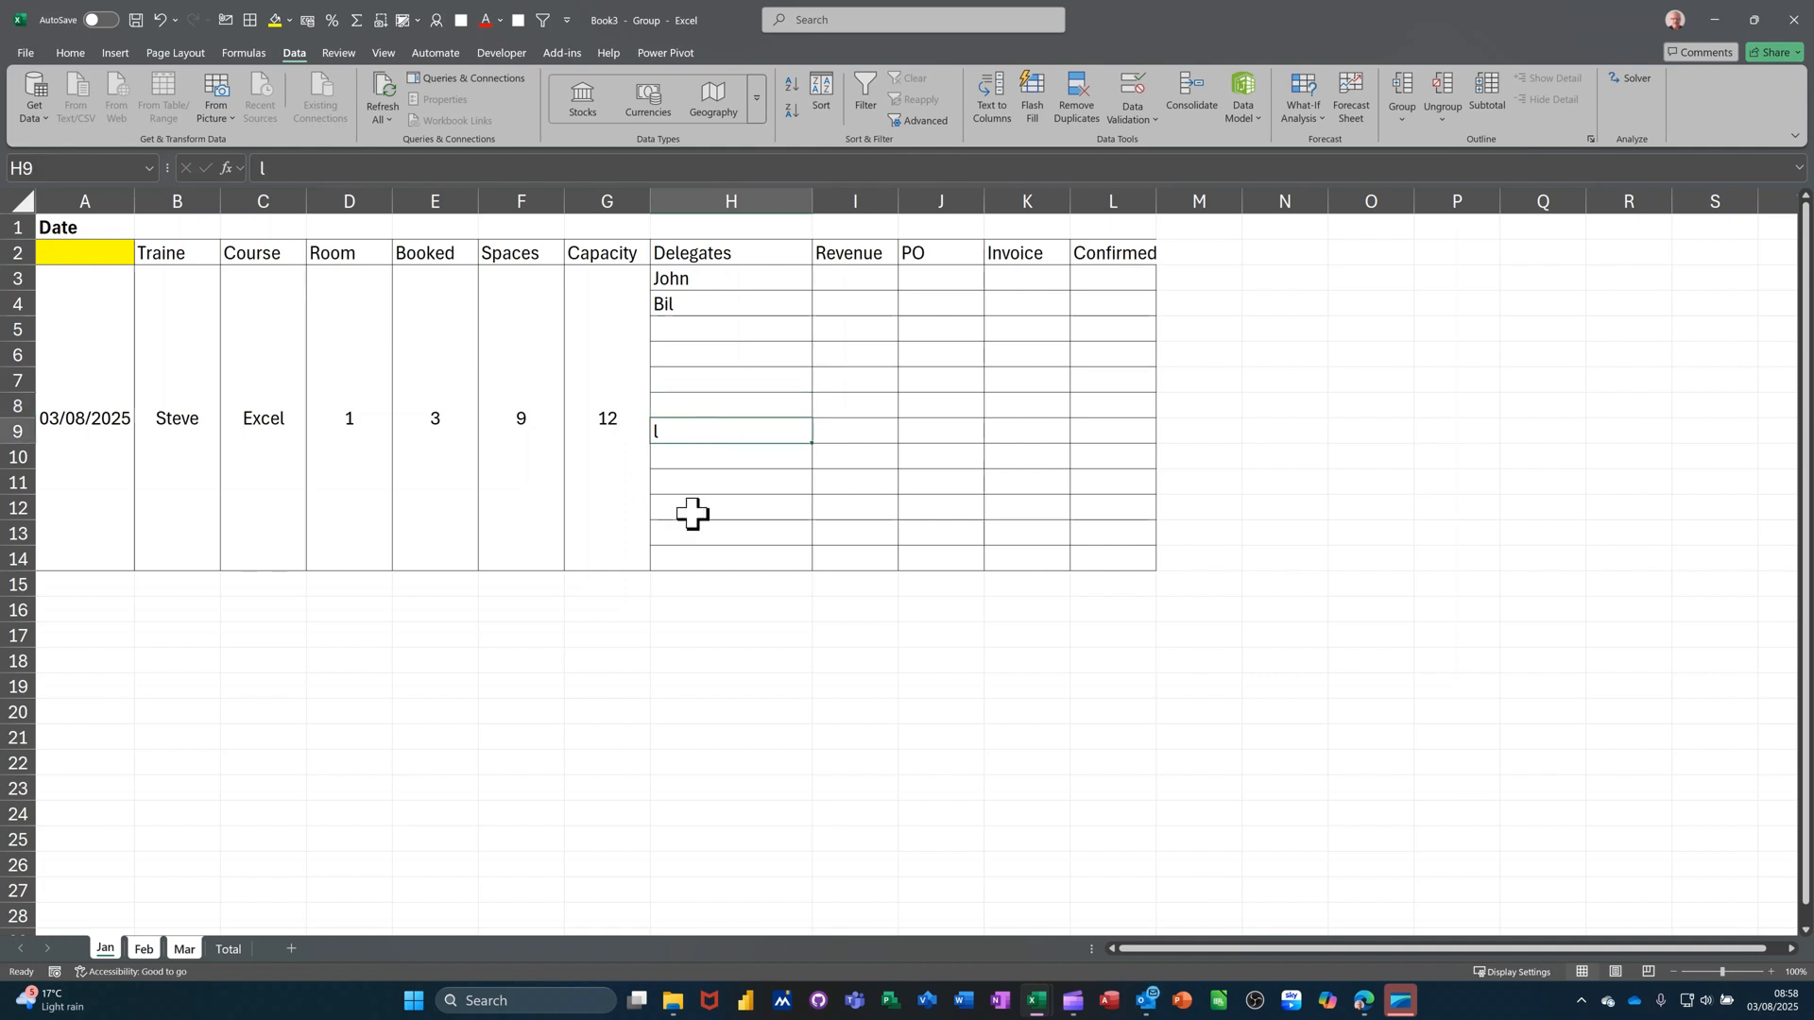
pyautogui.press('Delete')
# Step: Insert a new column between Capacity and Delegates on the grouped sheets
pyautogui.click(679, 193)
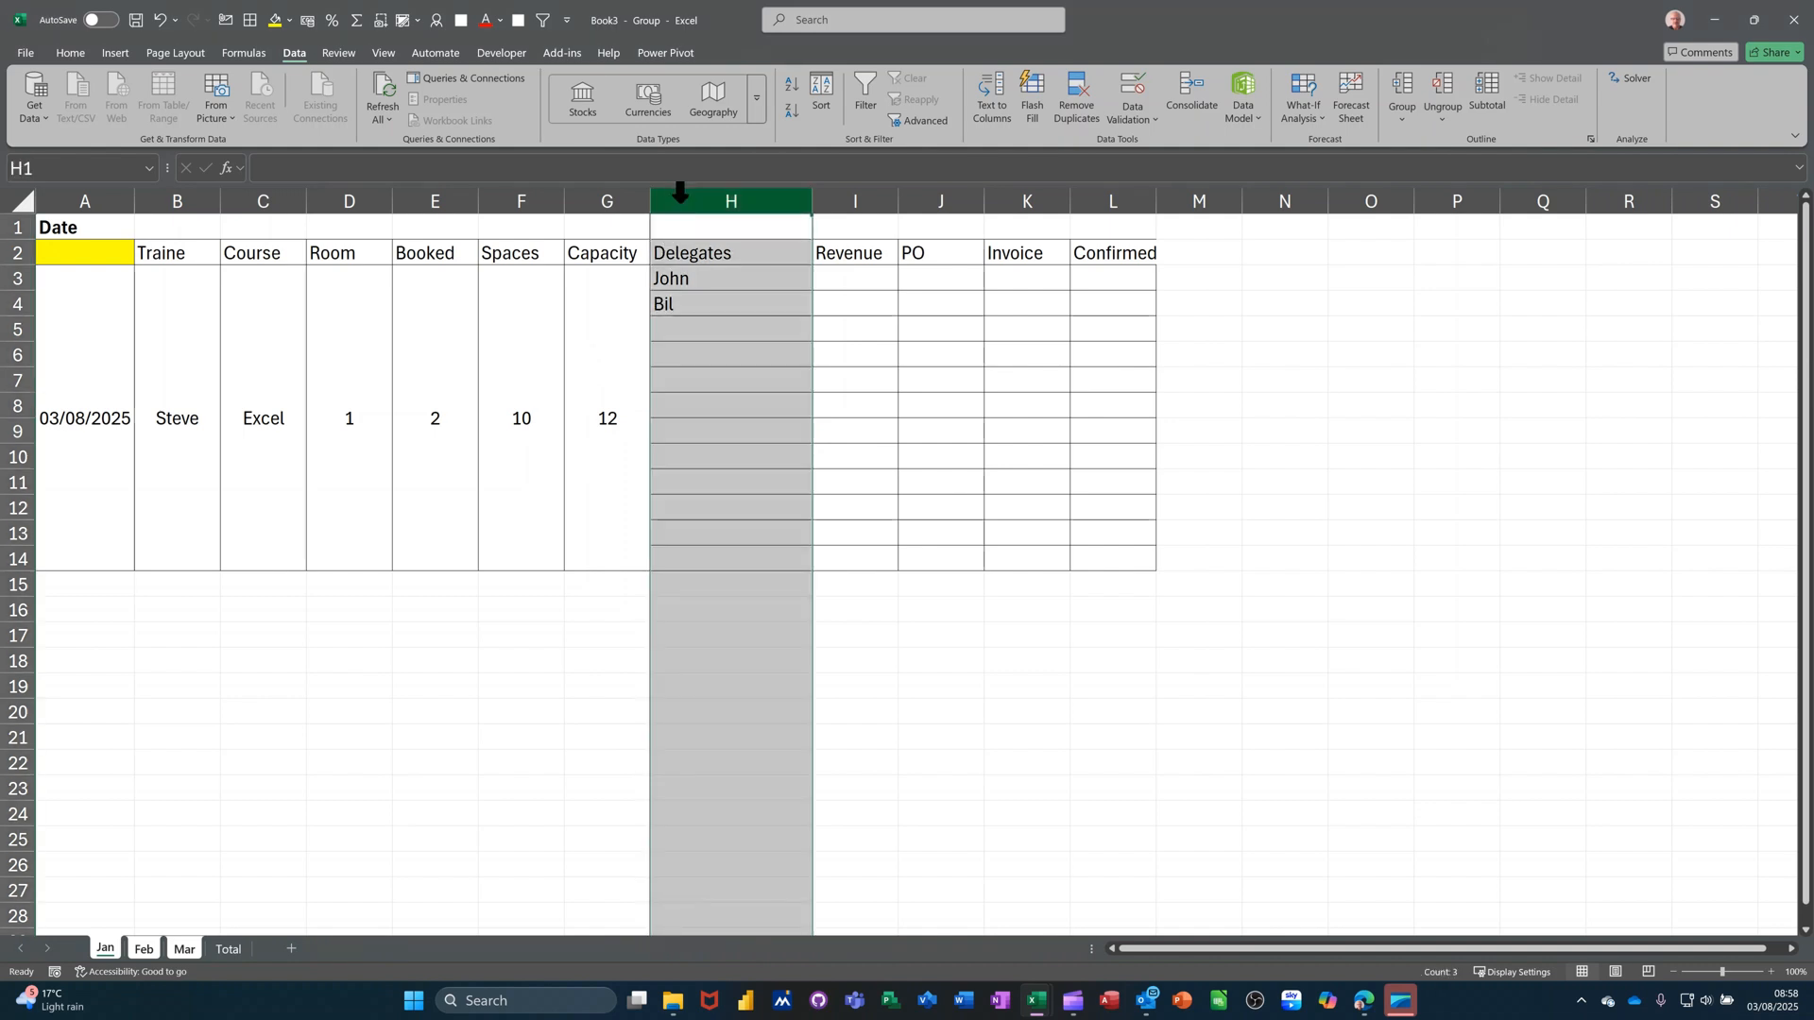
pyautogui.rightClick(679, 196)
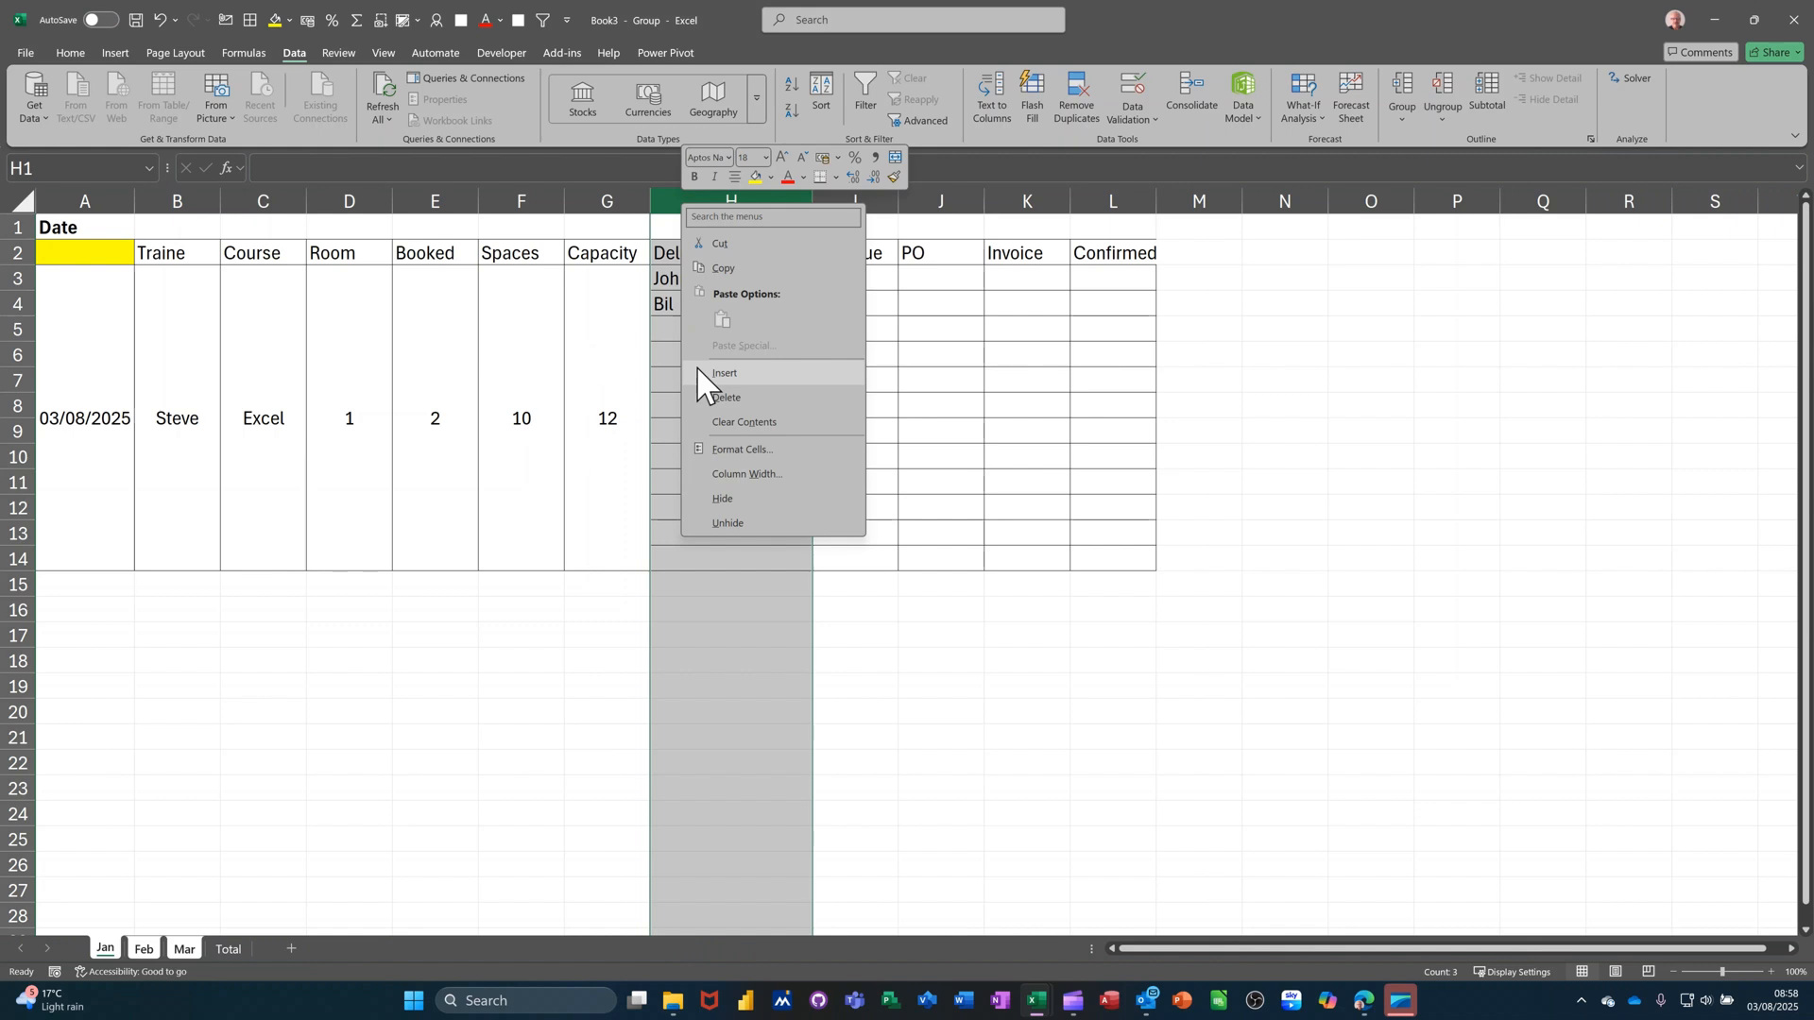
pyautogui.click(724, 372)
# Step: Merge and centre H3:H14 in the new column and enter the heading % Filled in cell H2
pyautogui.moveTo(697, 273); pyautogui.dragTo(677, 560)
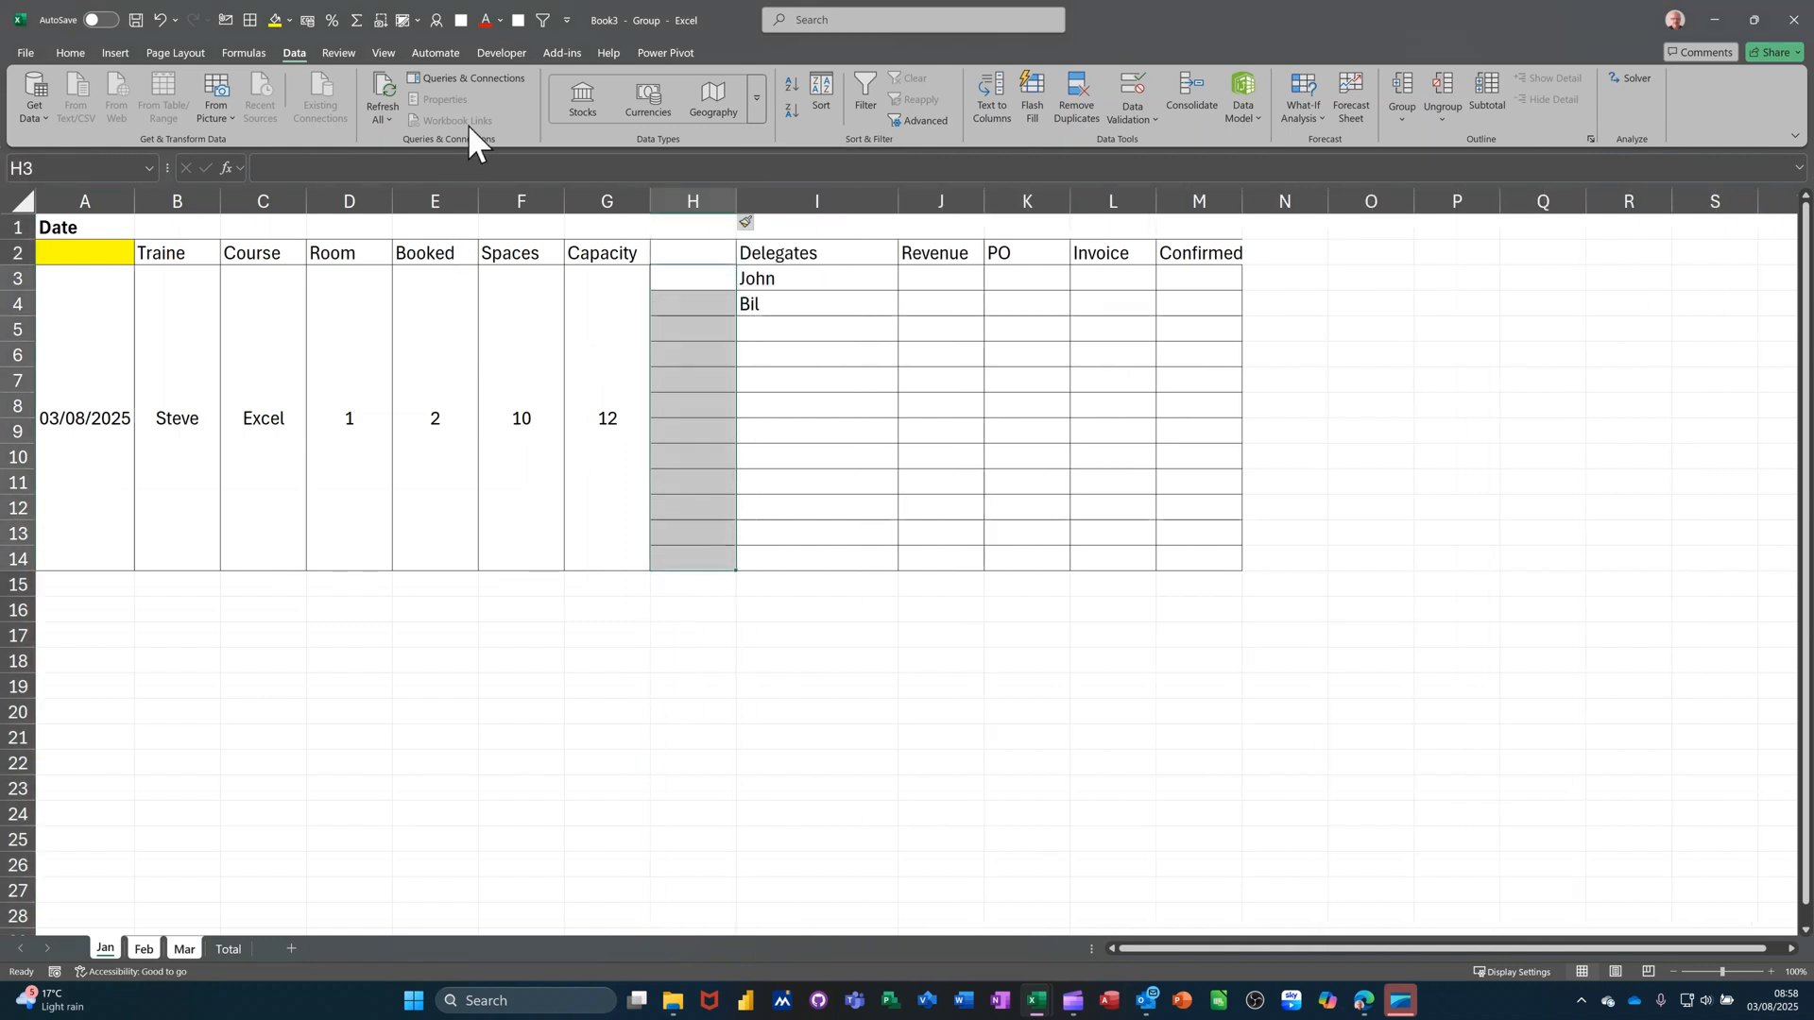
pyautogui.click(60, 49)
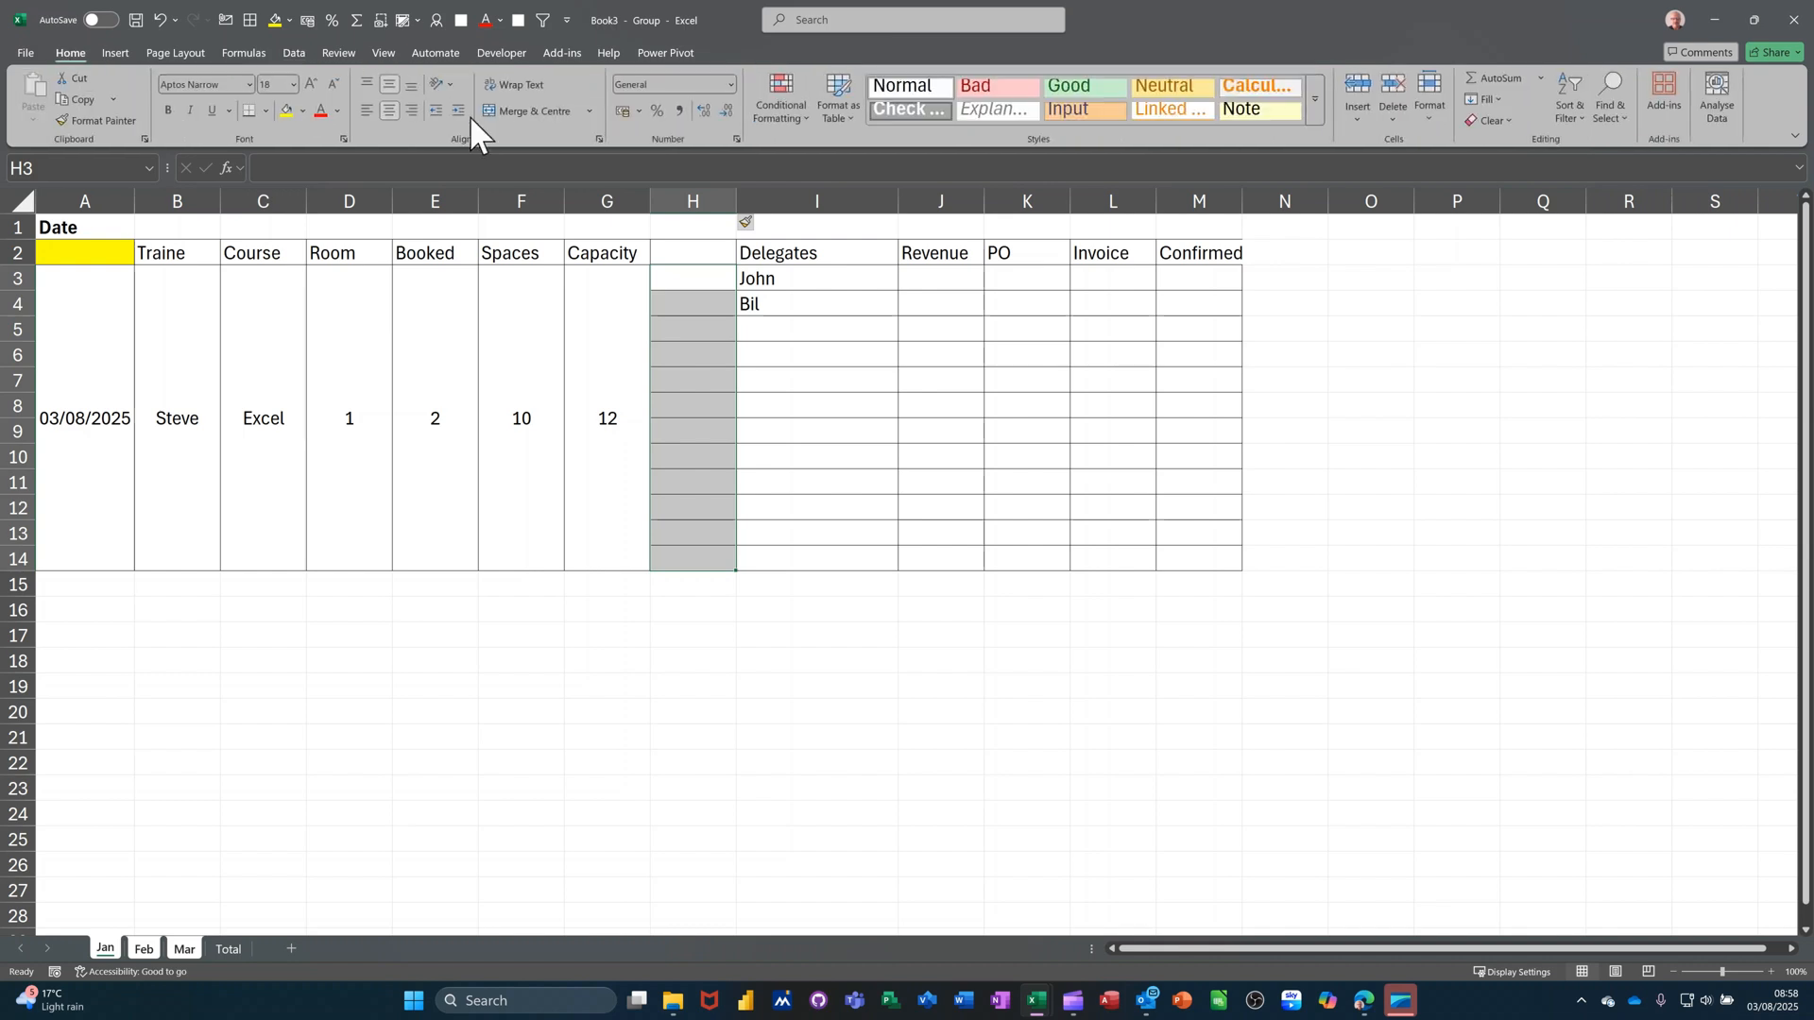
pyautogui.click(512, 111)
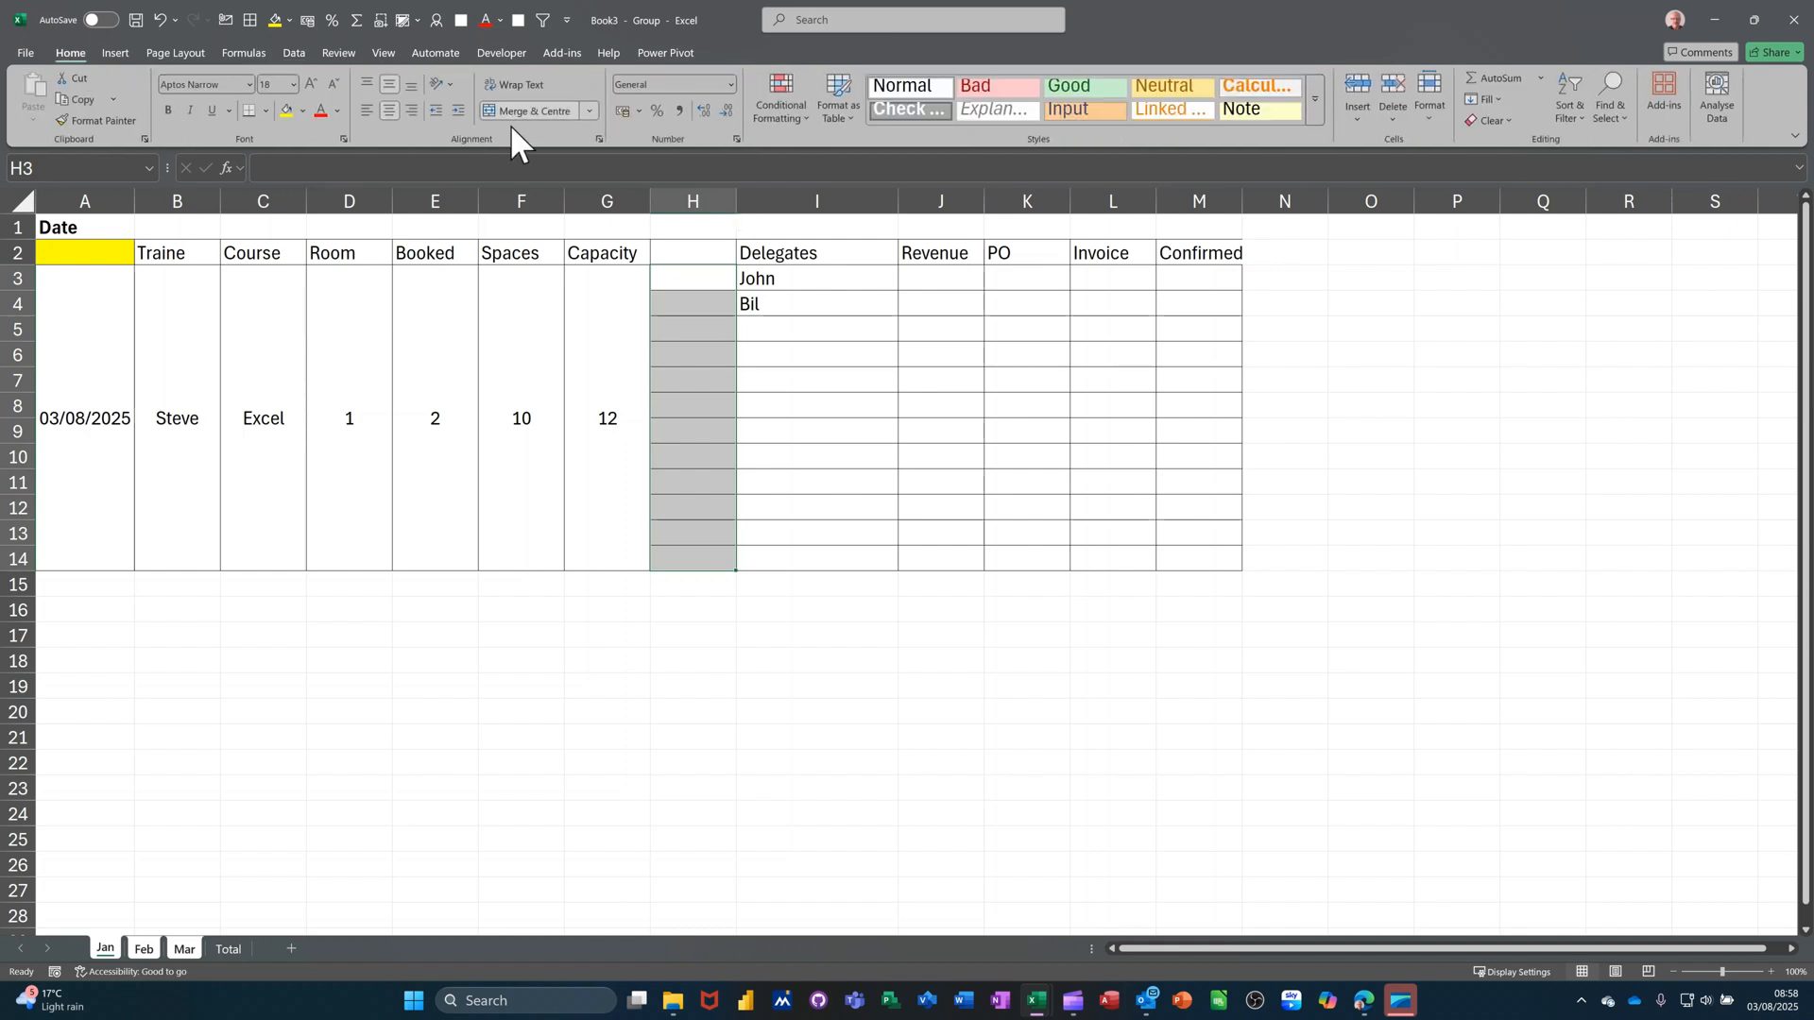
pyautogui.click(682, 256)
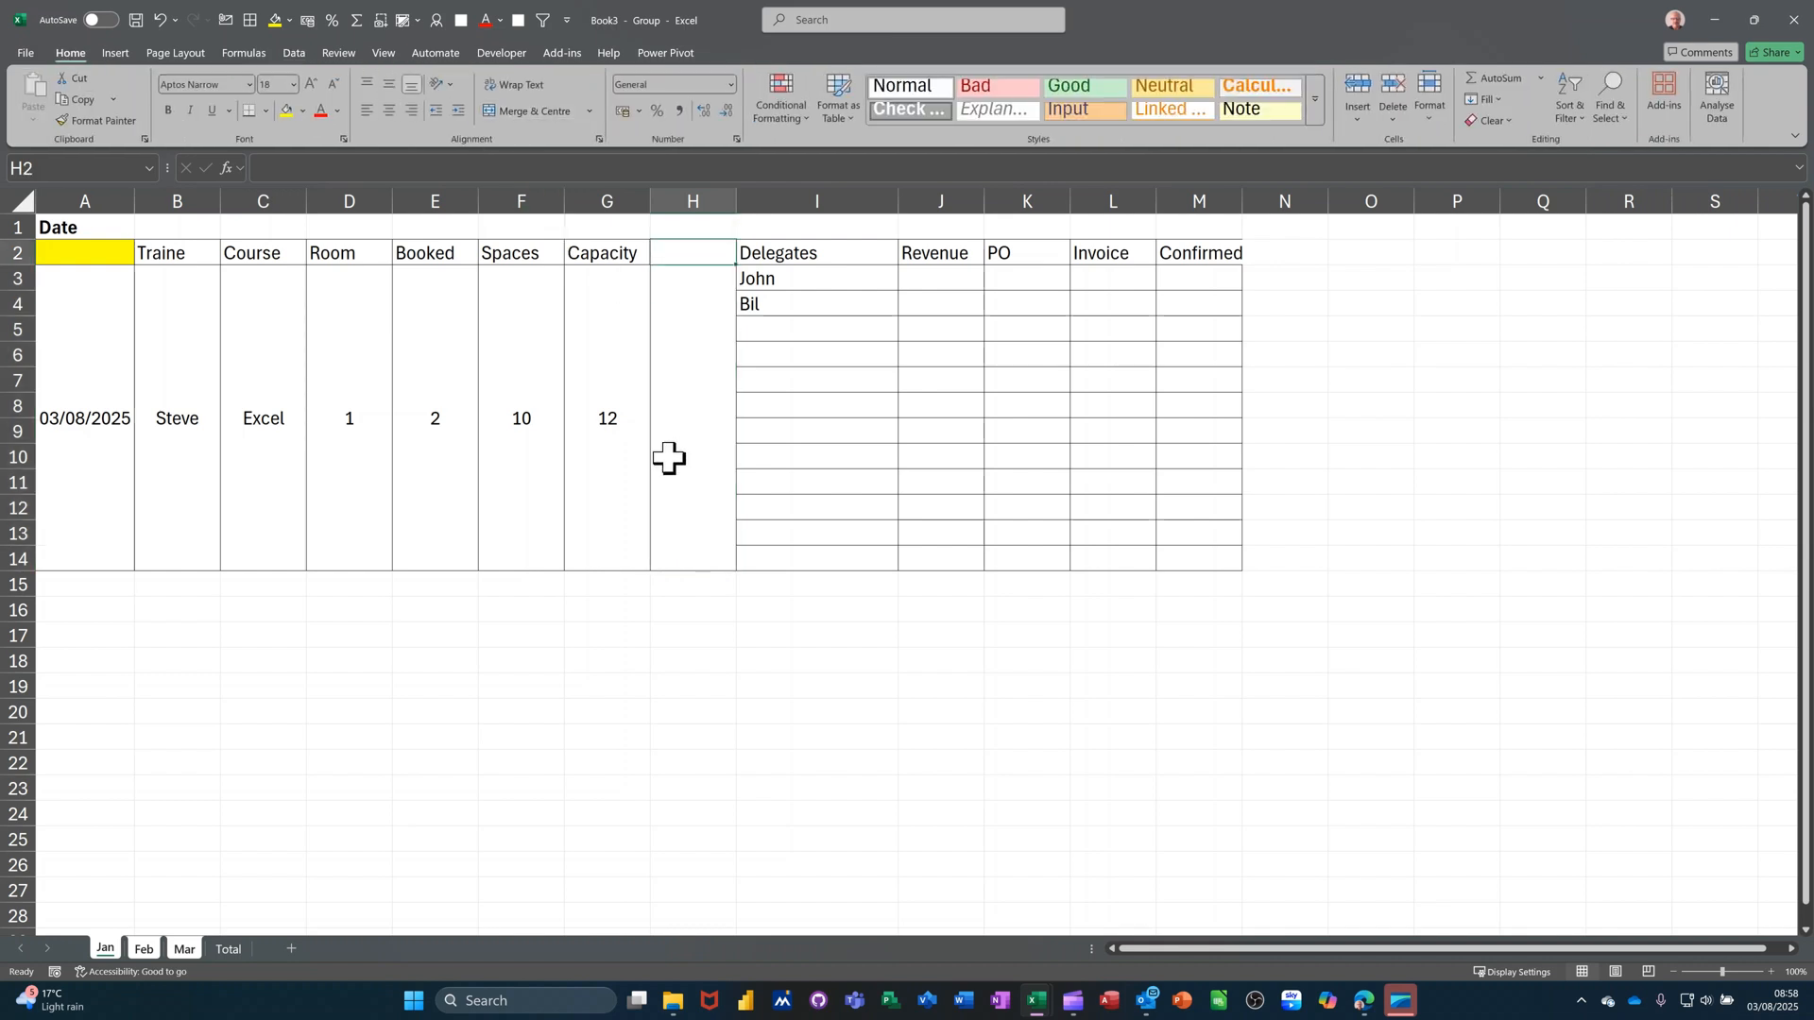
pyautogui.write('% Filled')
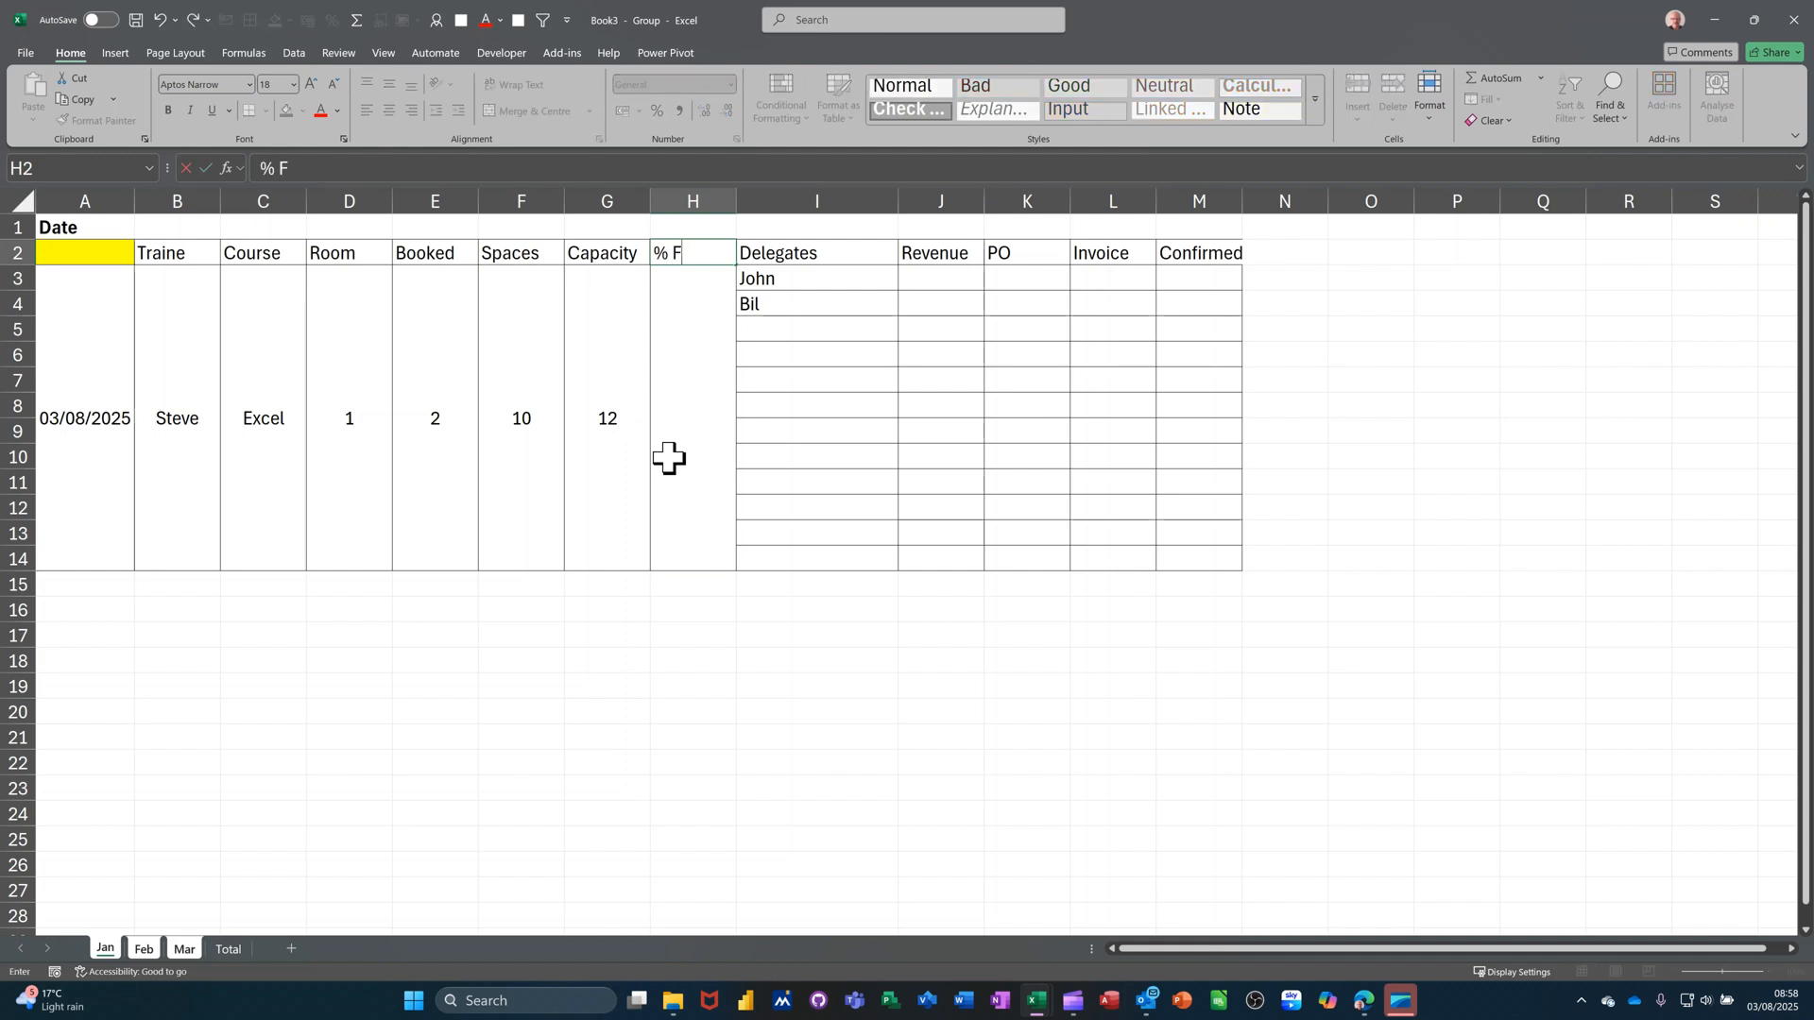
# Step: Enter the formula =E3/G3 in the merged cell H3 under % Filled and format it as a percentage
pyautogui.click(700, 395)
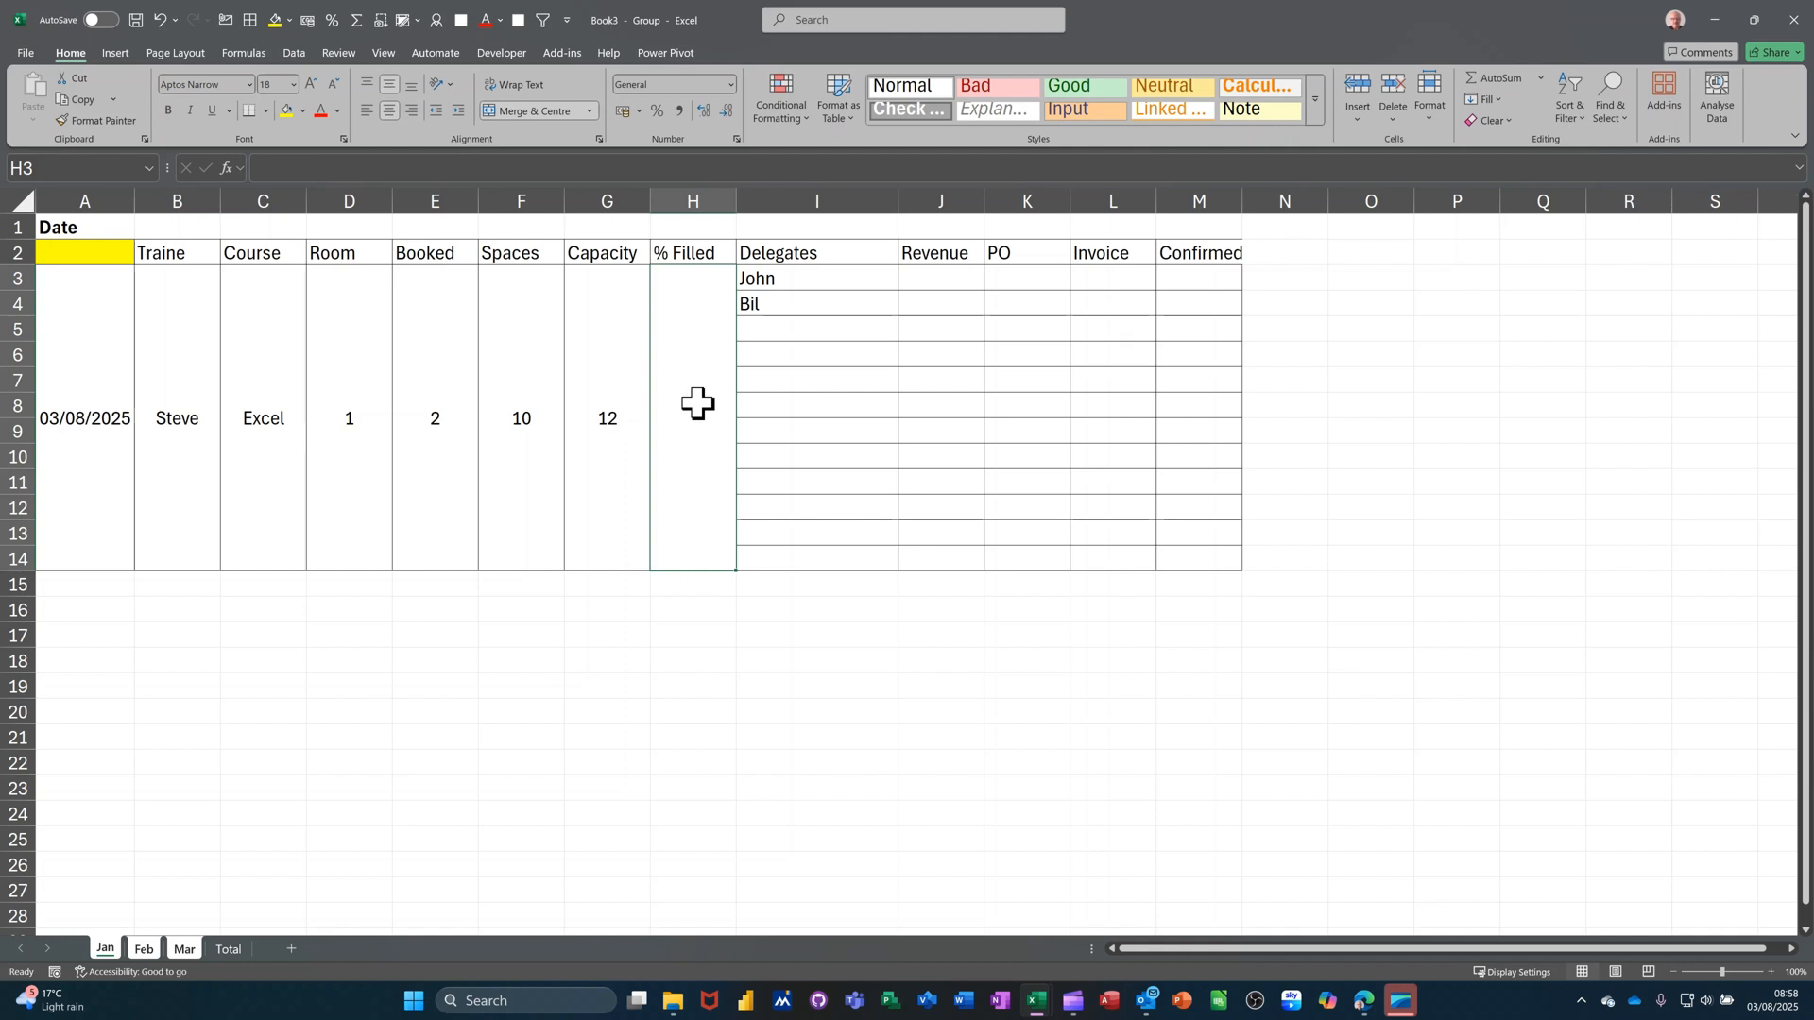
pyautogui.write('=')
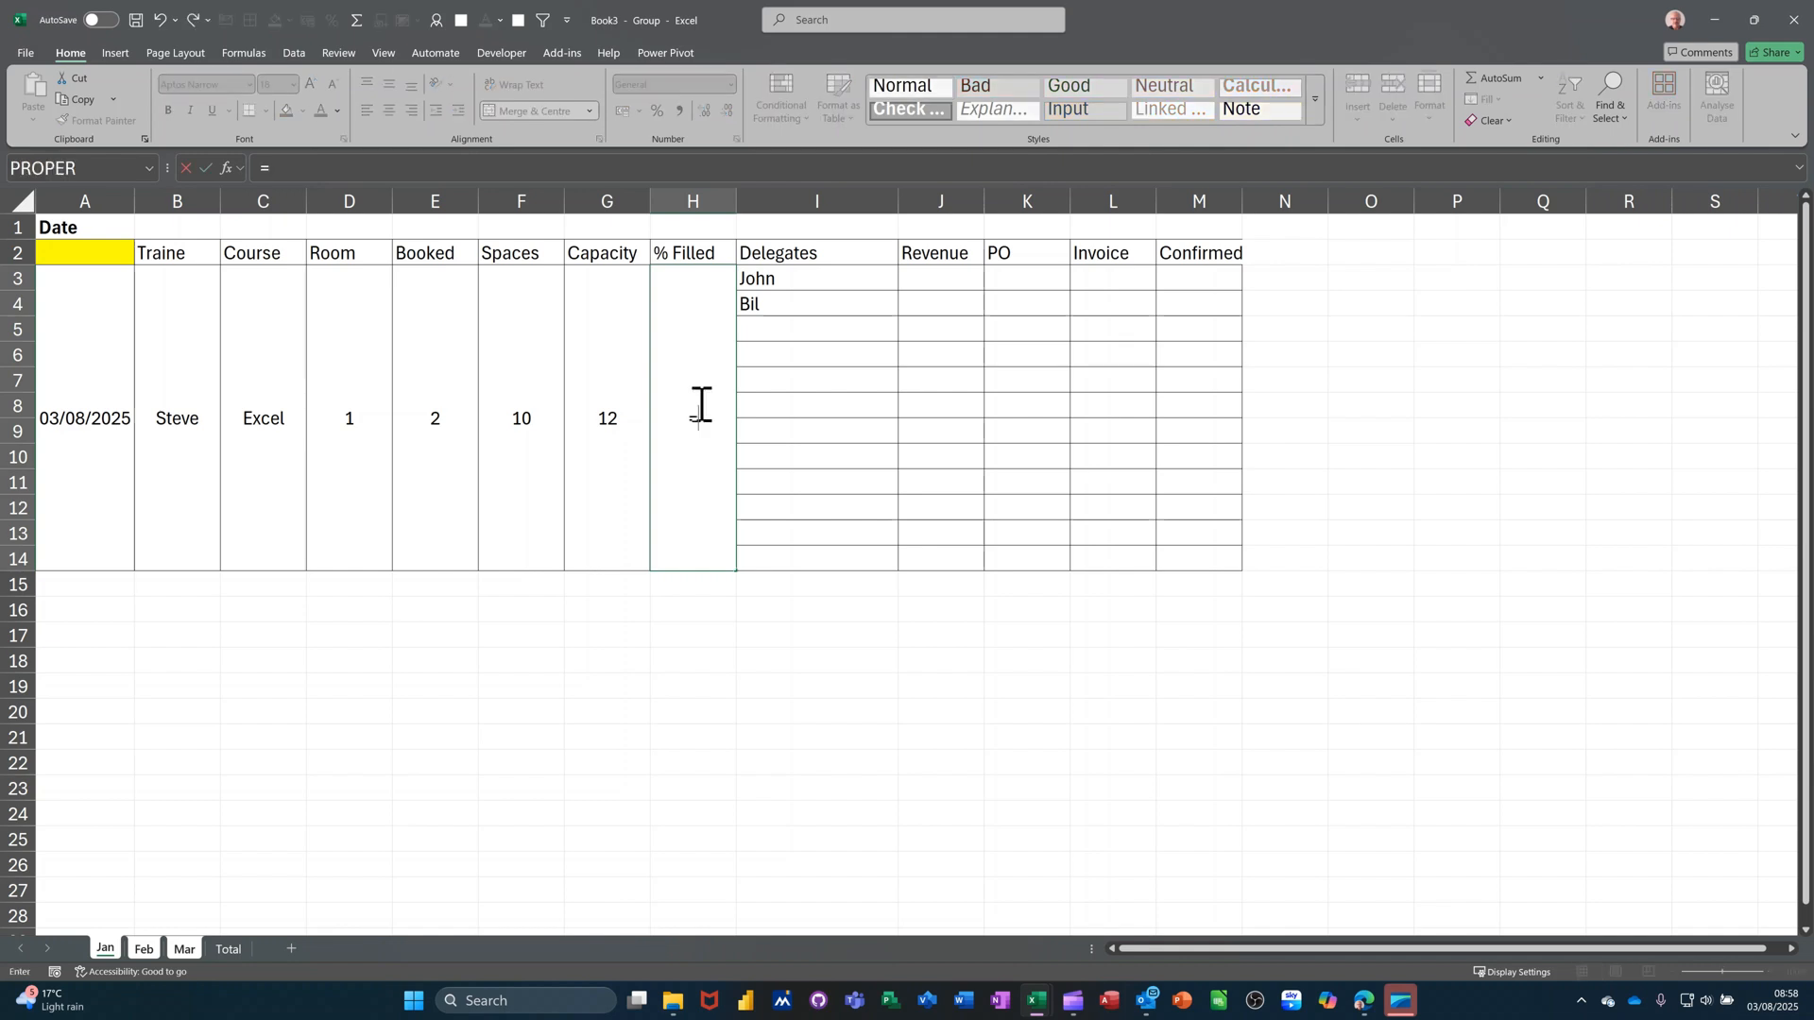
pyautogui.click(436, 417)
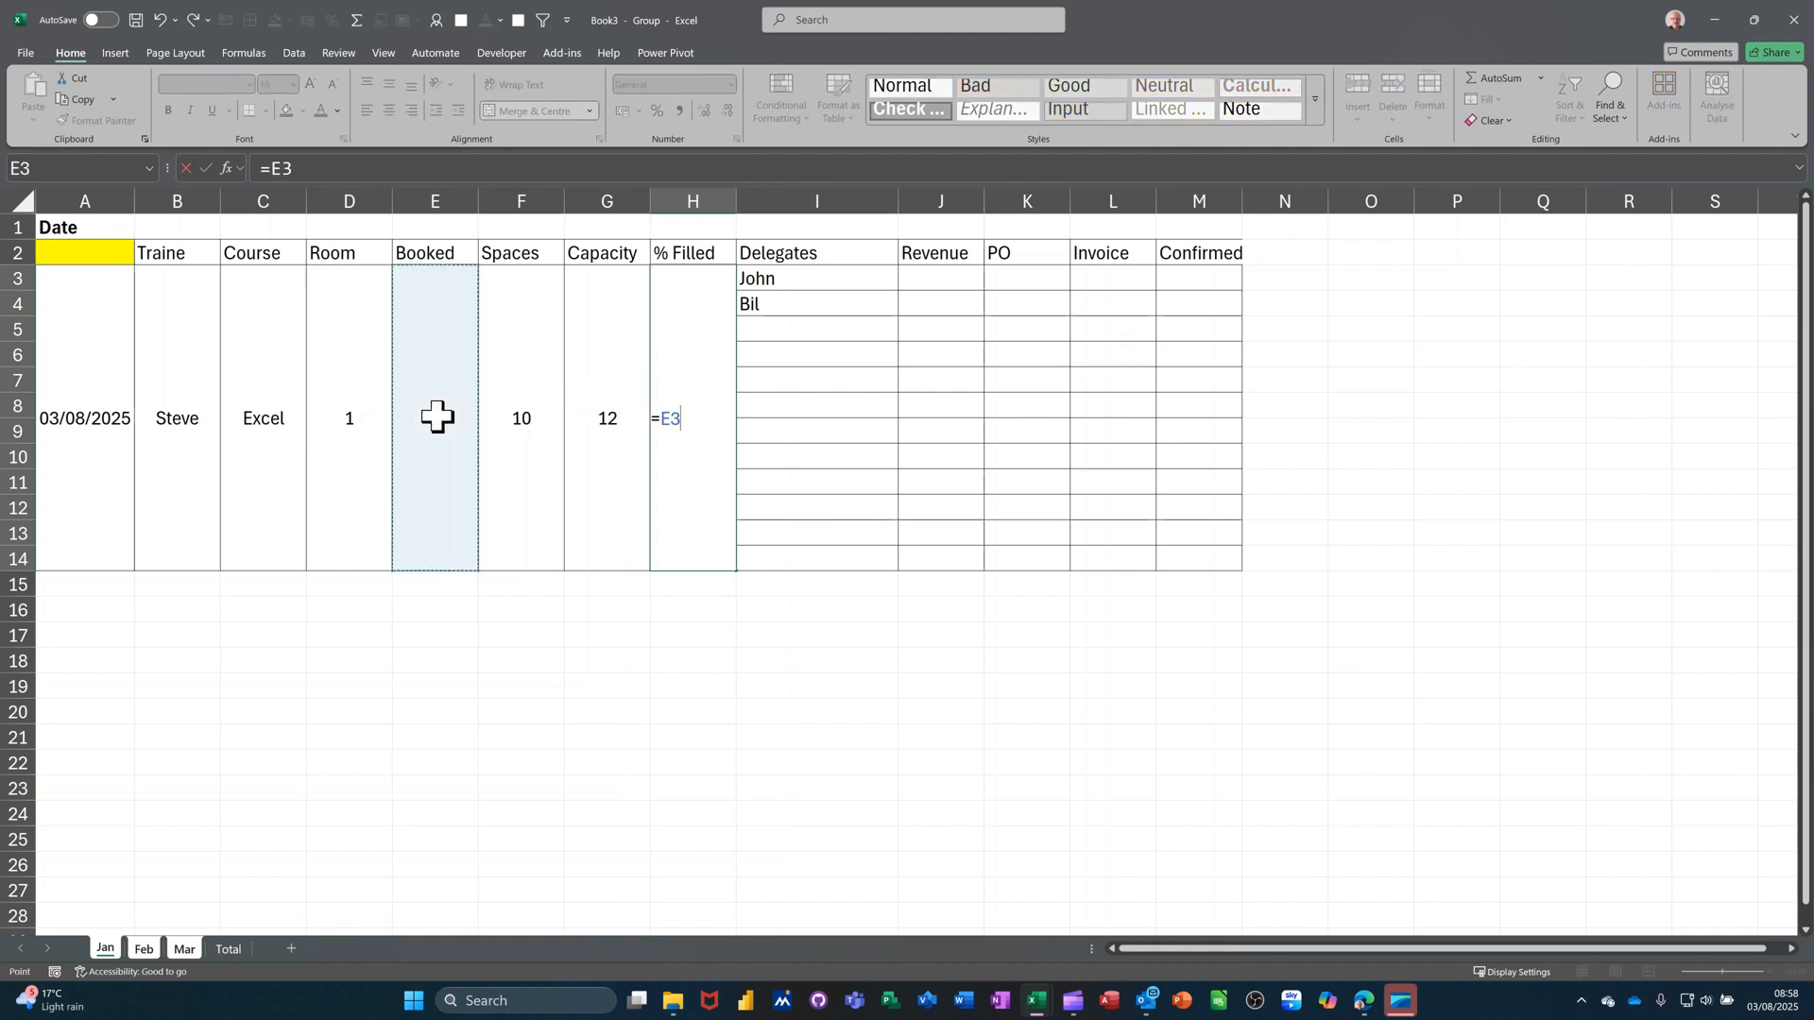
pyautogui.write('/')
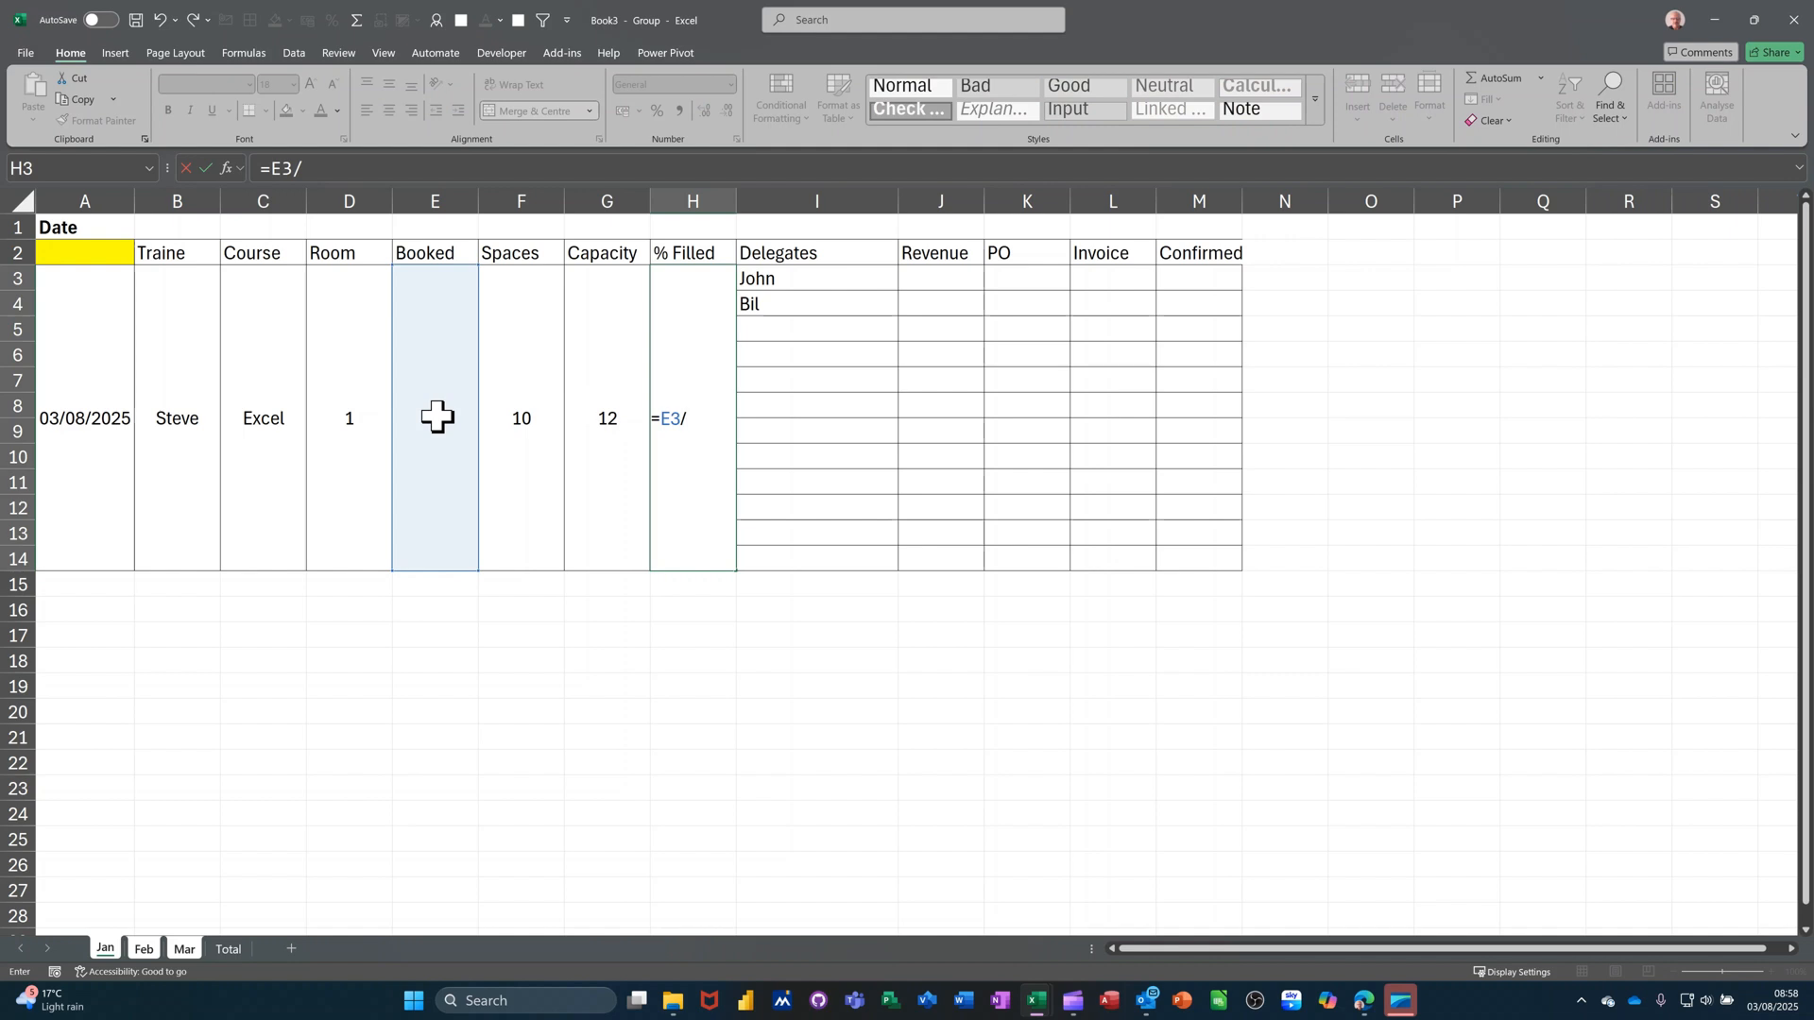
pyautogui.click(598, 417)
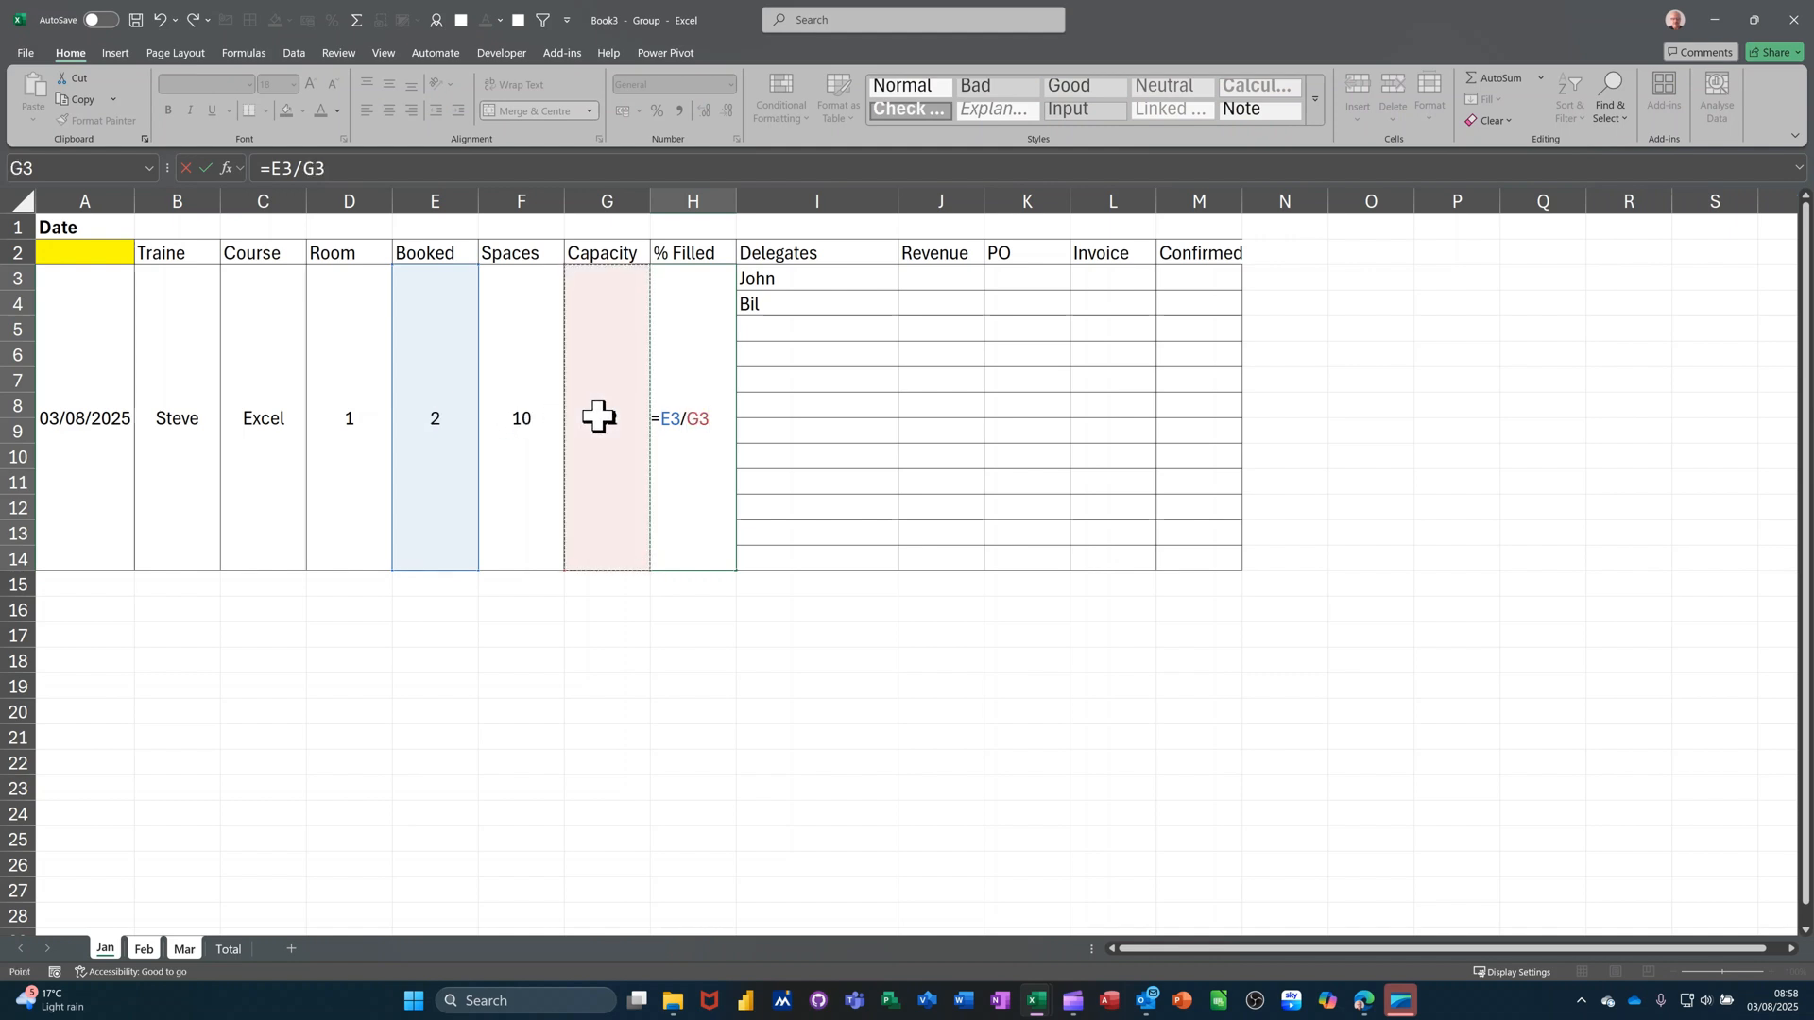
pyautogui.click(206, 169)
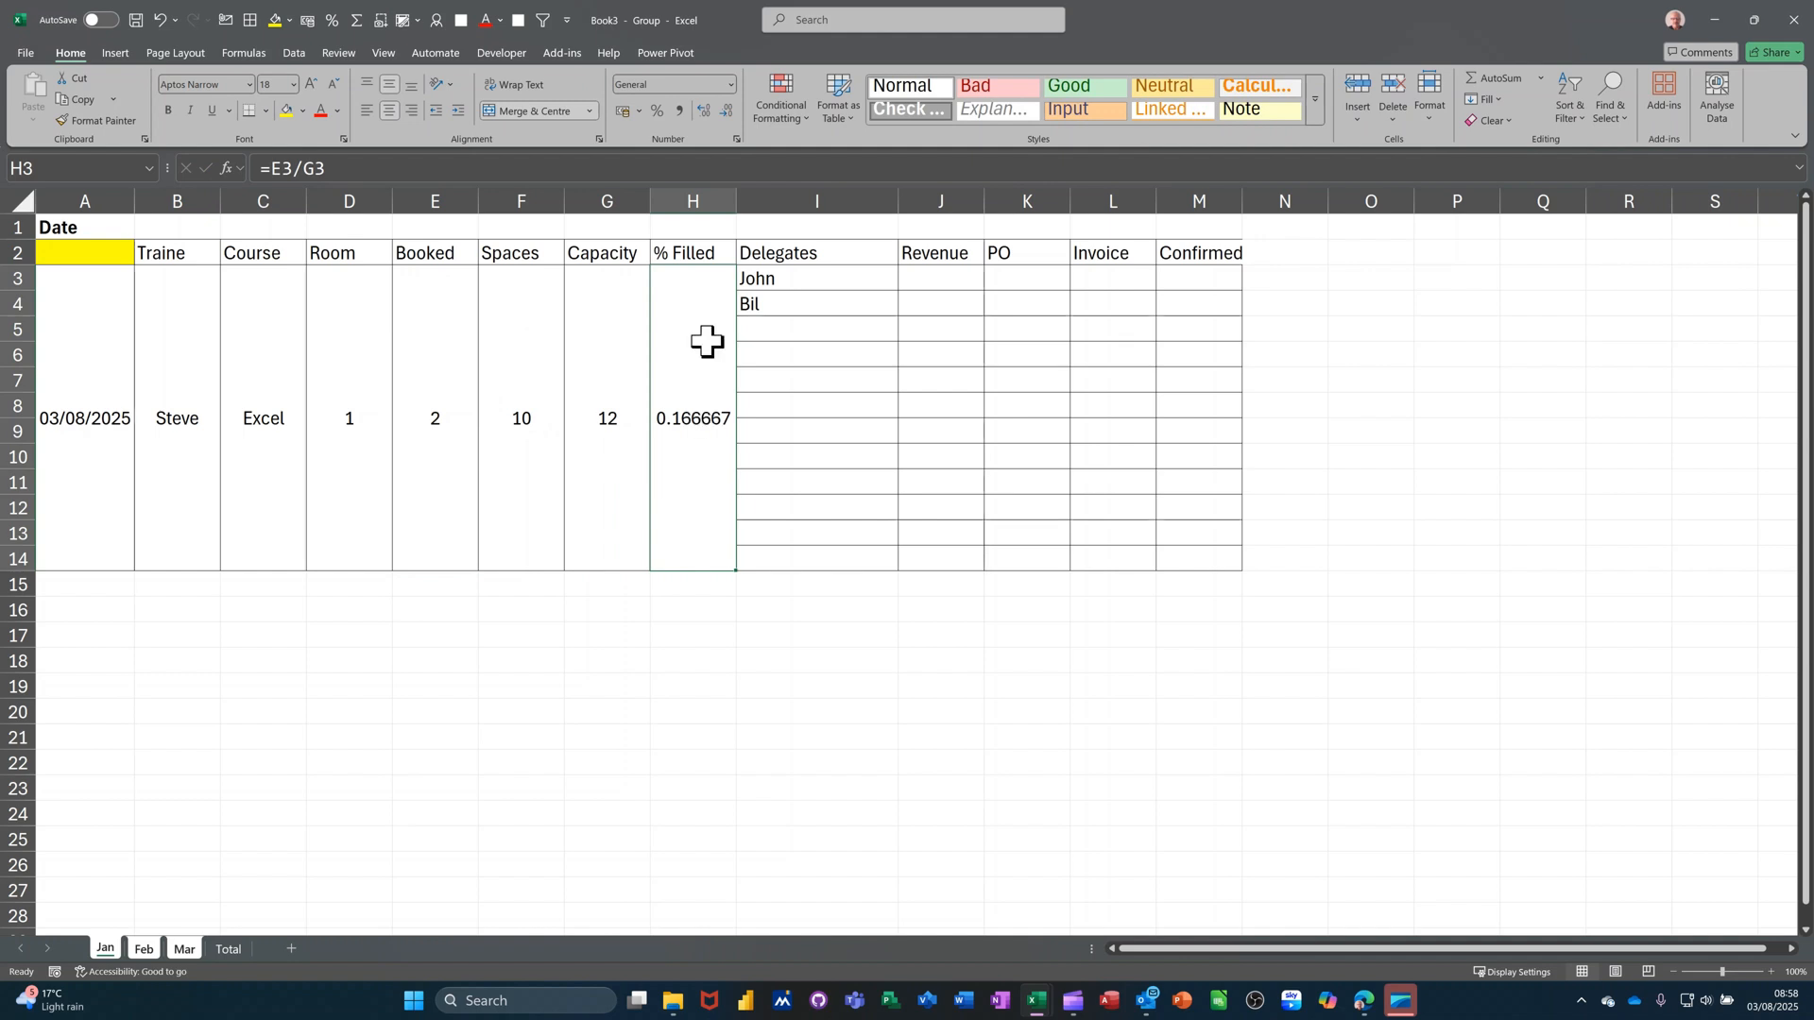
pyautogui.click(660, 113)
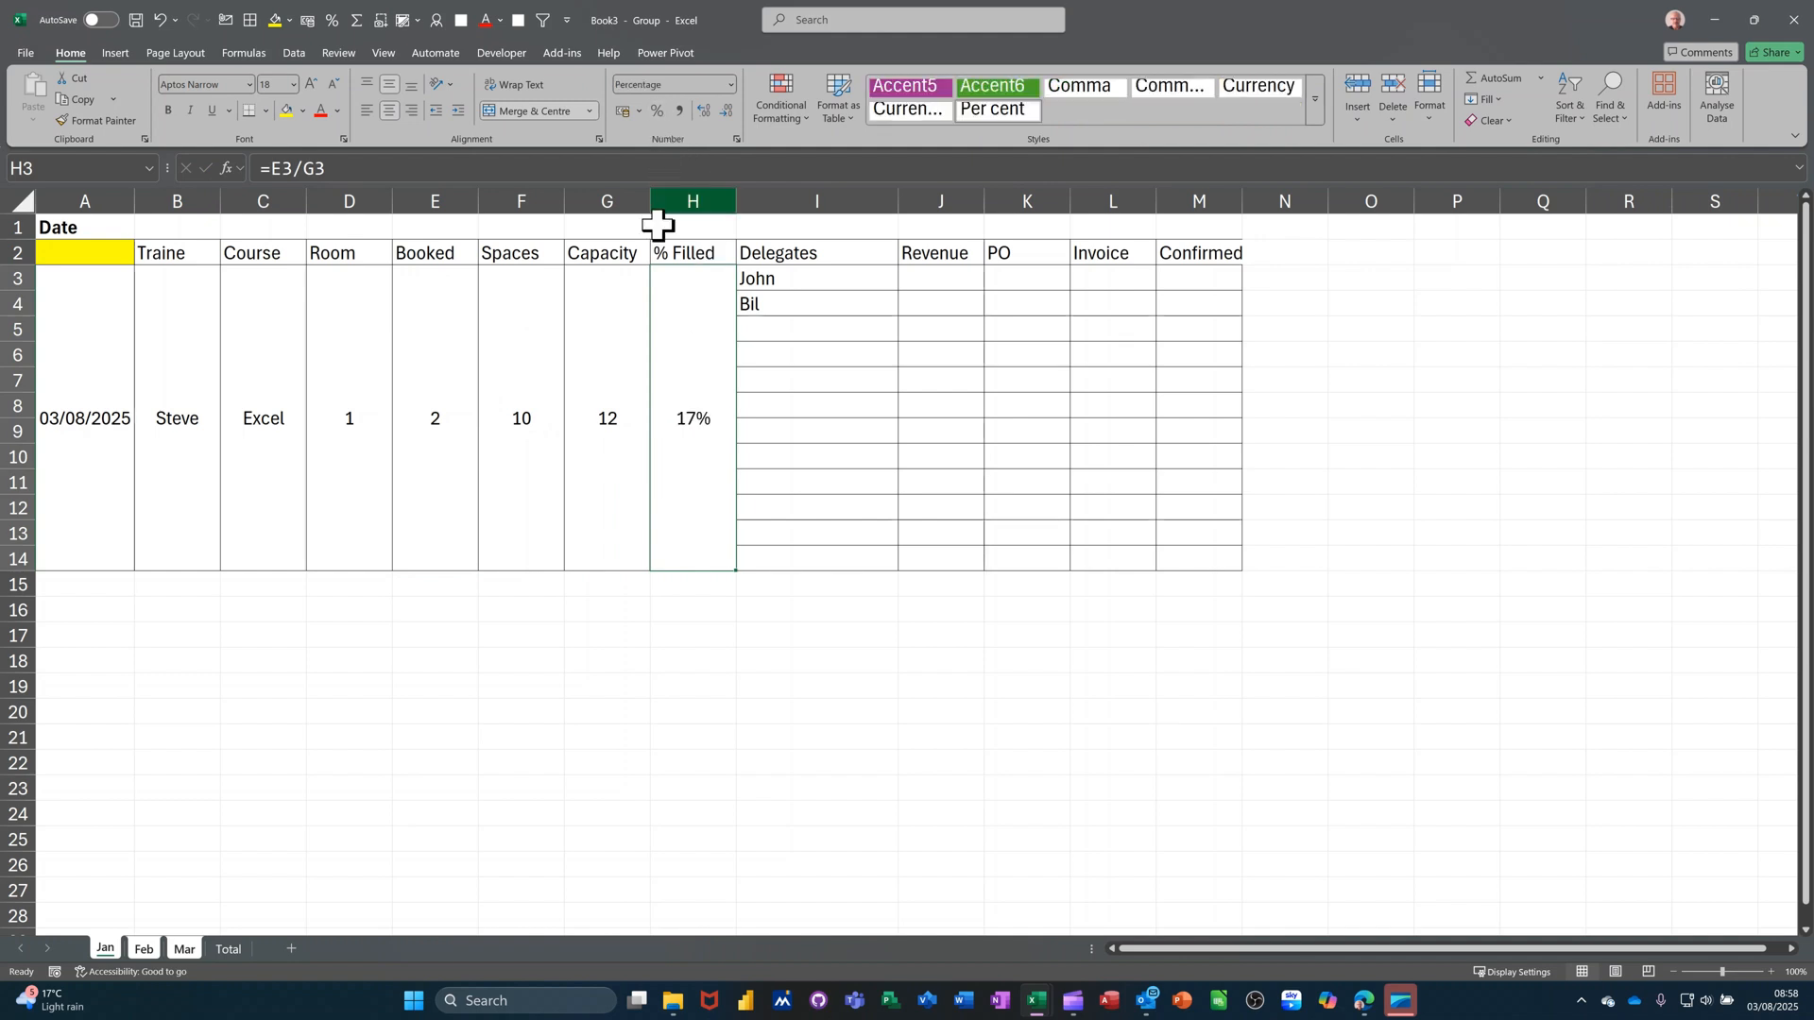
# Step: Test the booking formulas by filling the name in I4 down to I14, and clear the copies from I5:I14
pyautogui.click(800, 306)
pyautogui.moveTo(896, 320); pyautogui.dragTo(858, 565)
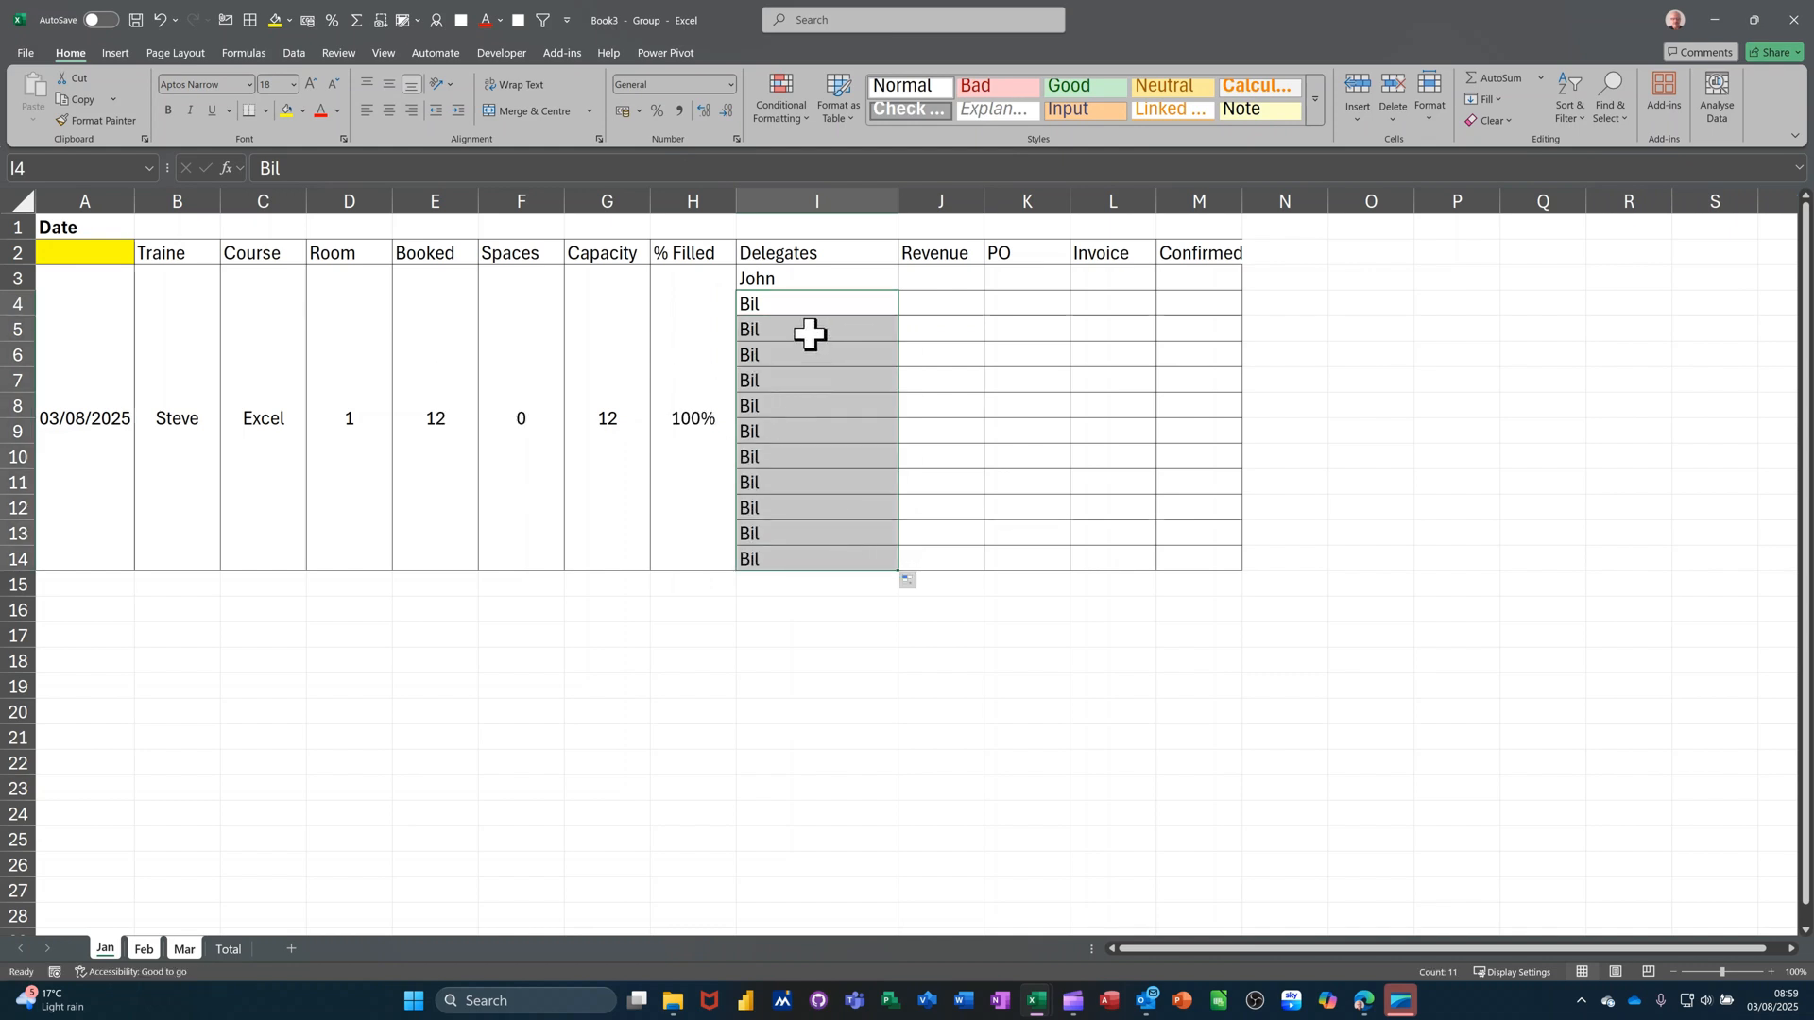
pyautogui.moveTo(809, 330); pyautogui.dragTo(793, 553)
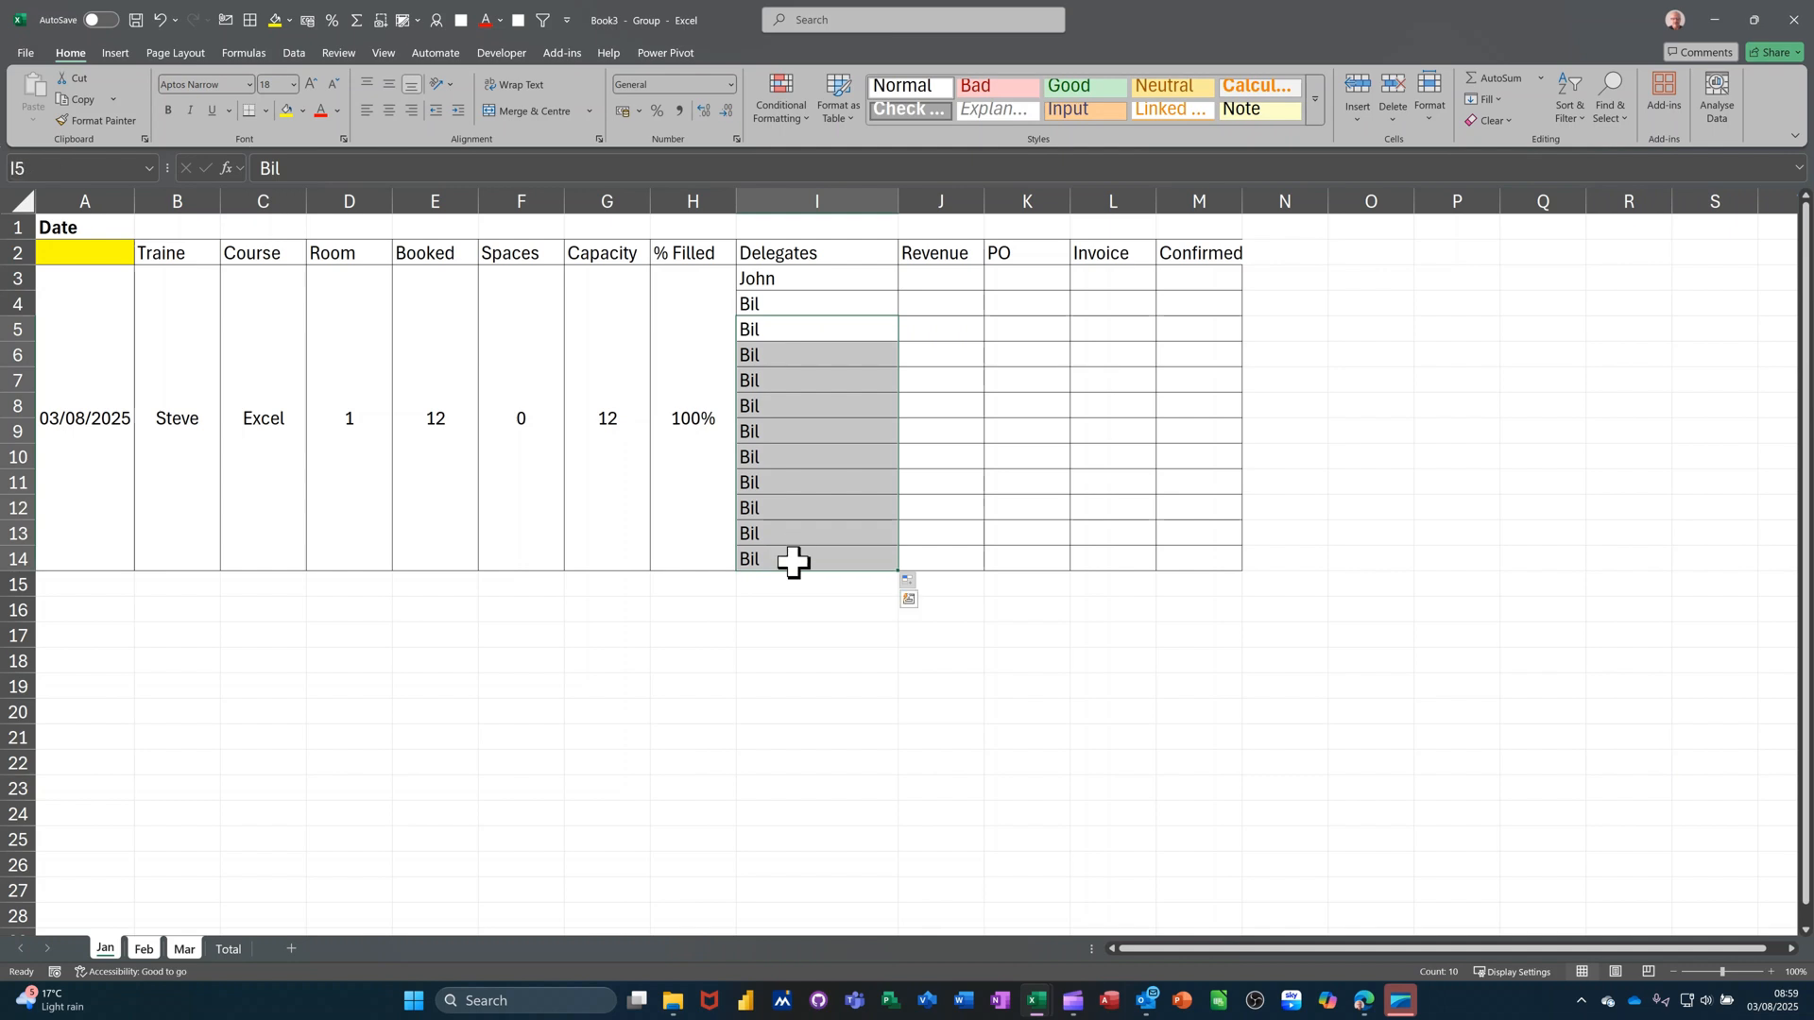
pyautogui.press('Delete')
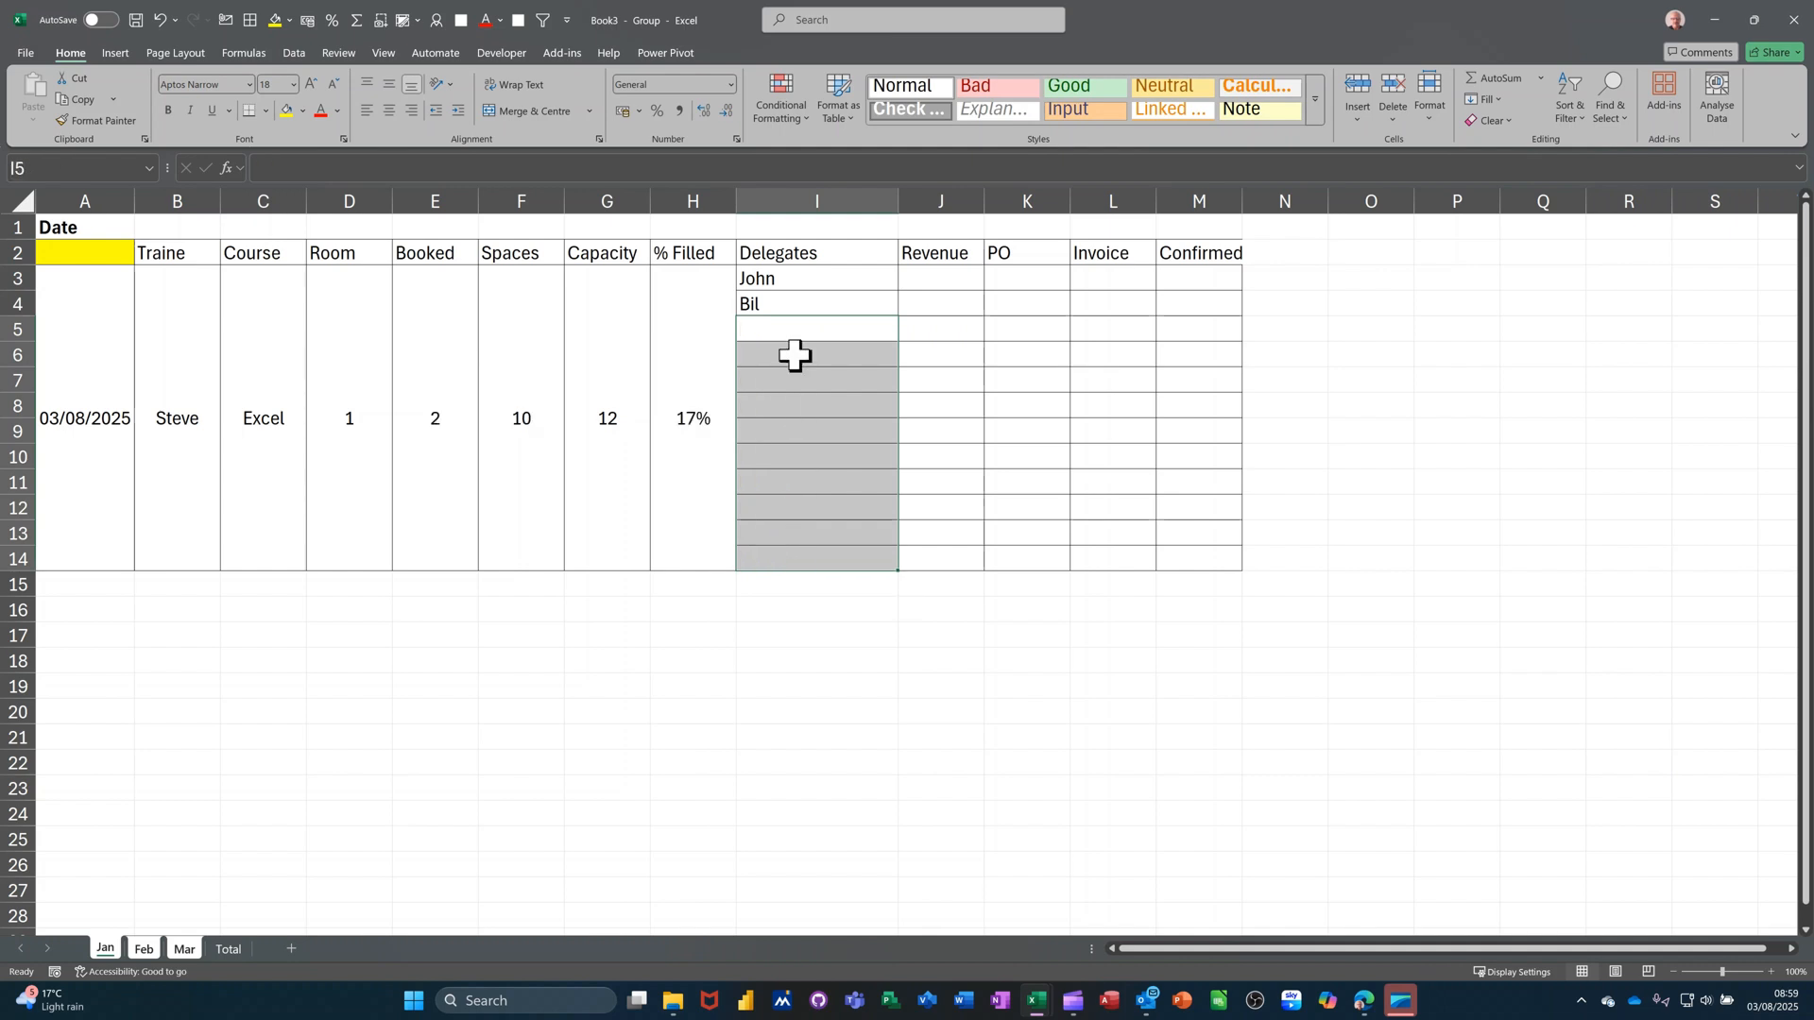
# Step: Correct the spelling of the second delegate's first name in cell I4
pyautogui.click(787, 299)
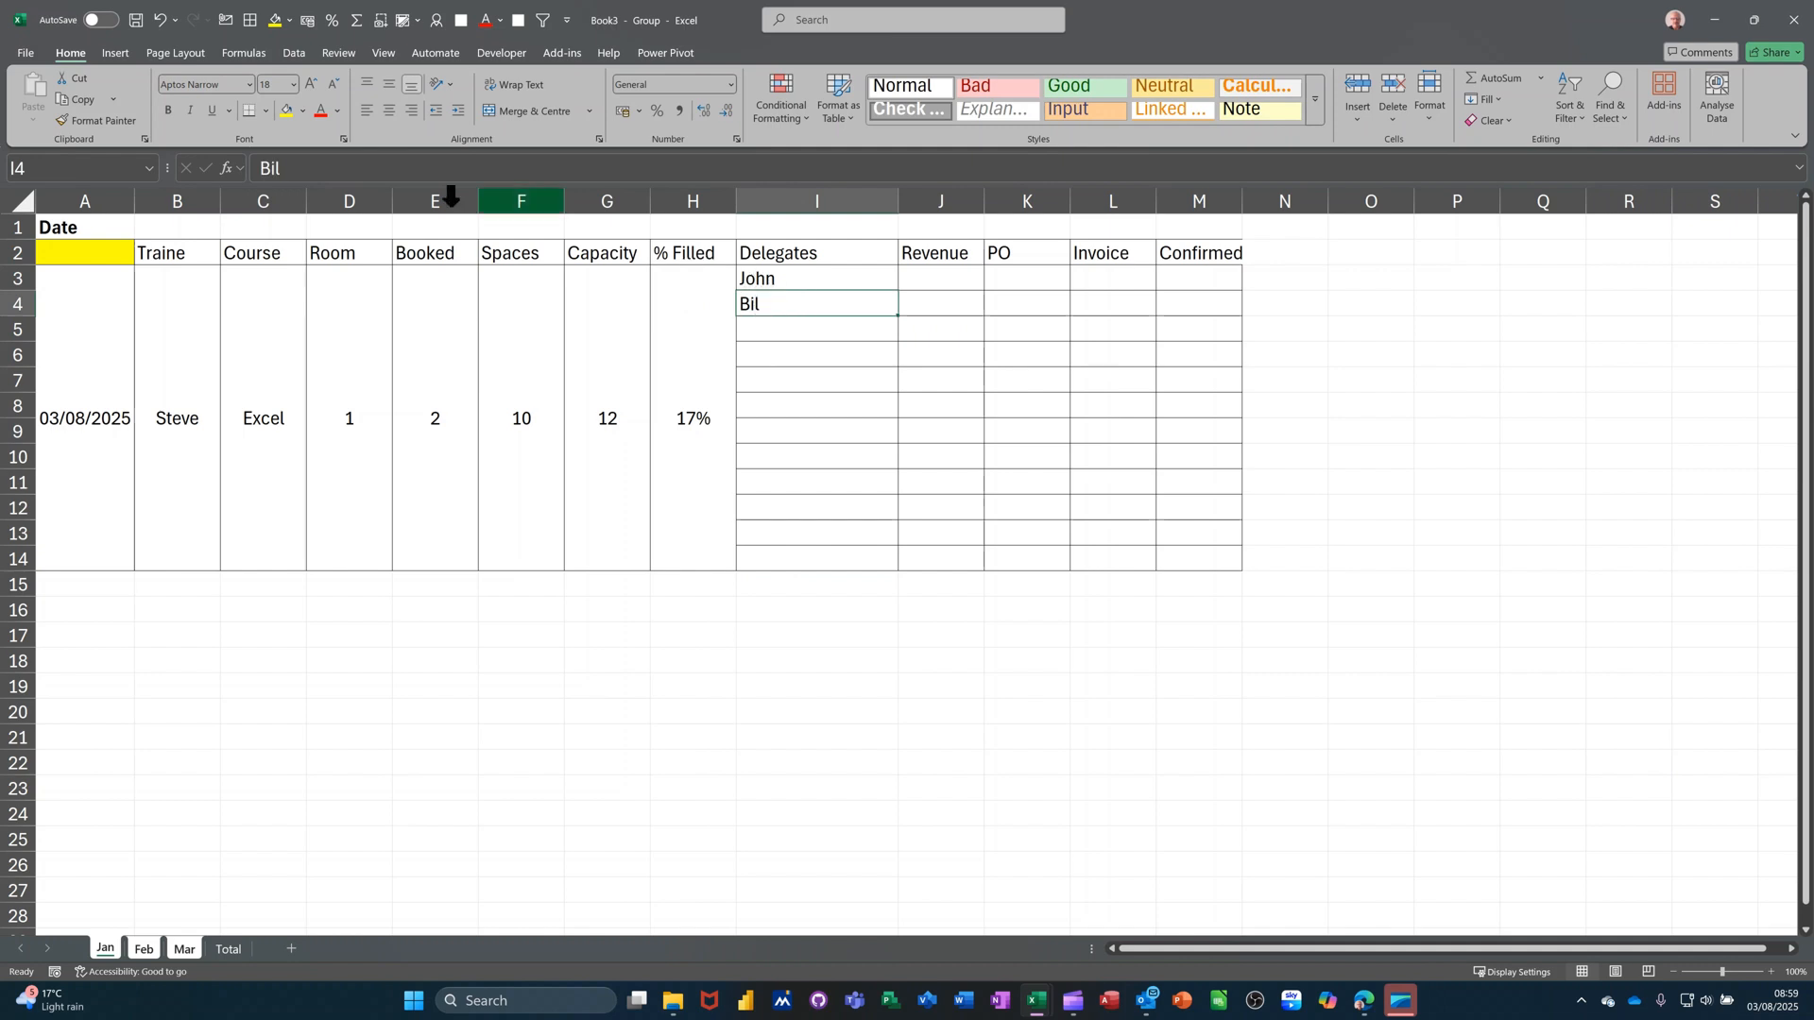
pyautogui.click(311, 170)
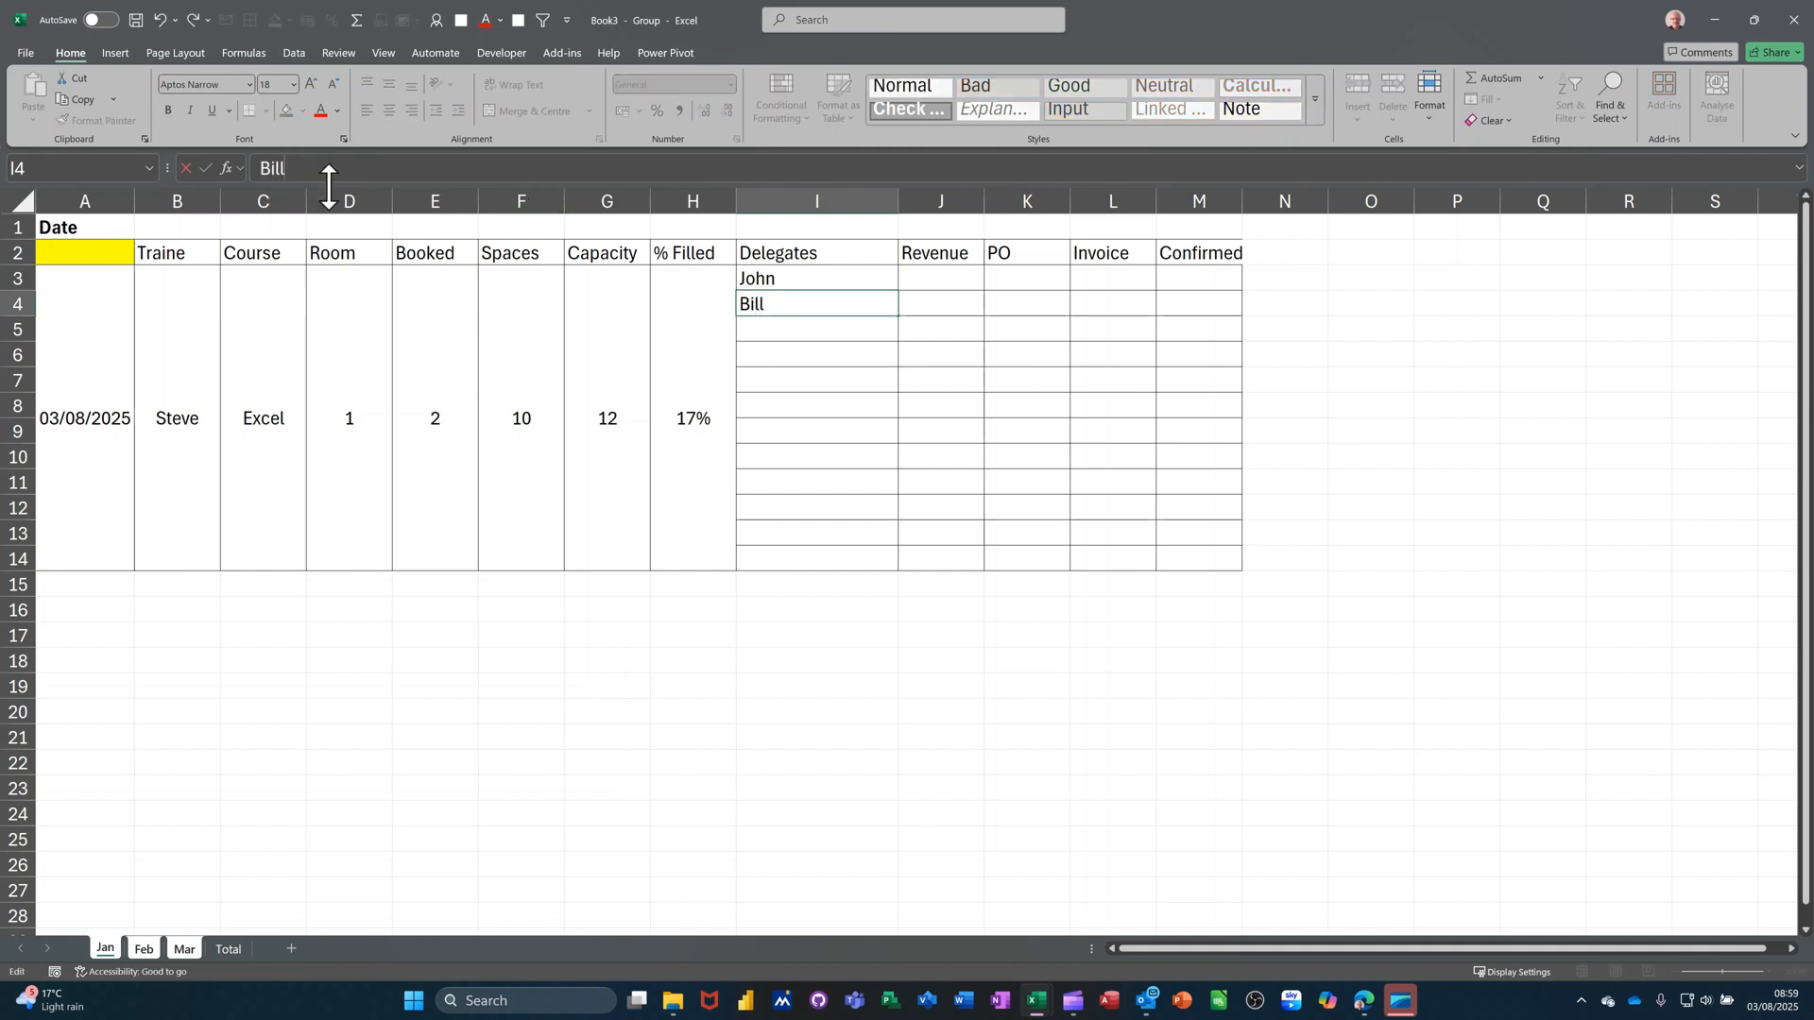
pyautogui.press('Return')
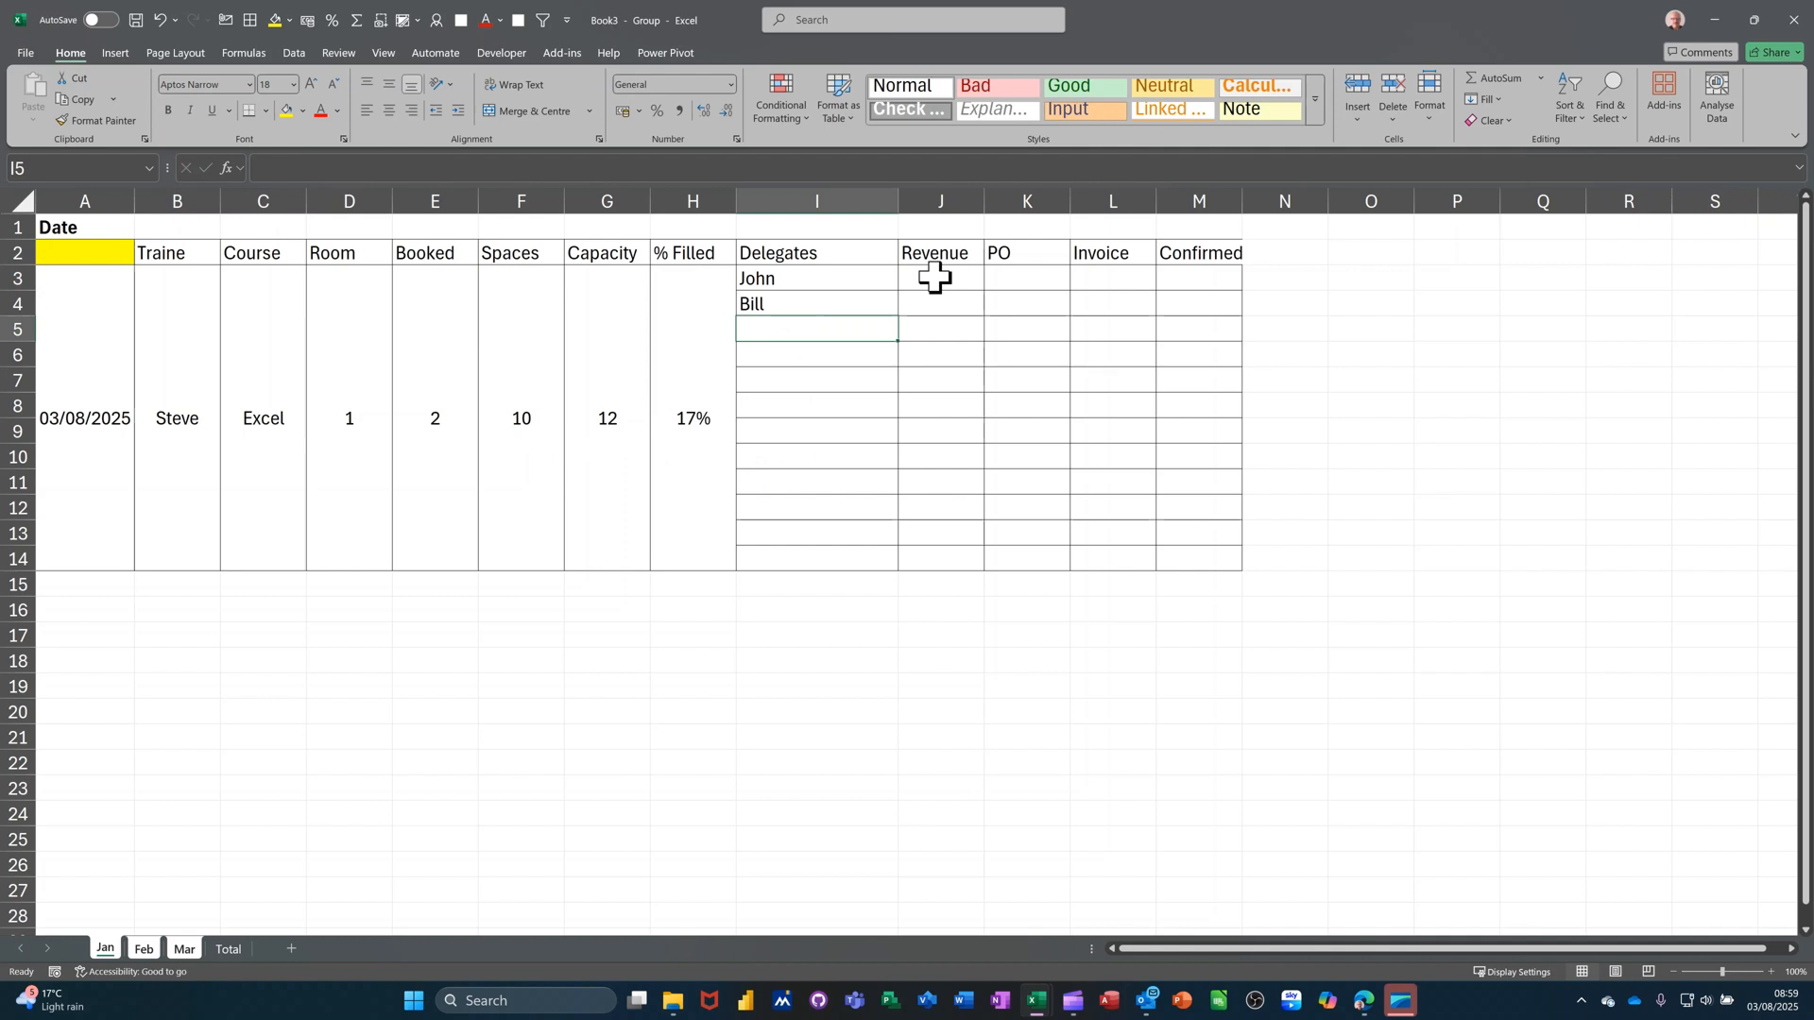
# Step: Apply the pound Accounting format to J3:J14 under Revenue and enter 200 in J3 and J4 for both delegates
pyautogui.moveTo(934, 277); pyautogui.dragTo(932, 559)
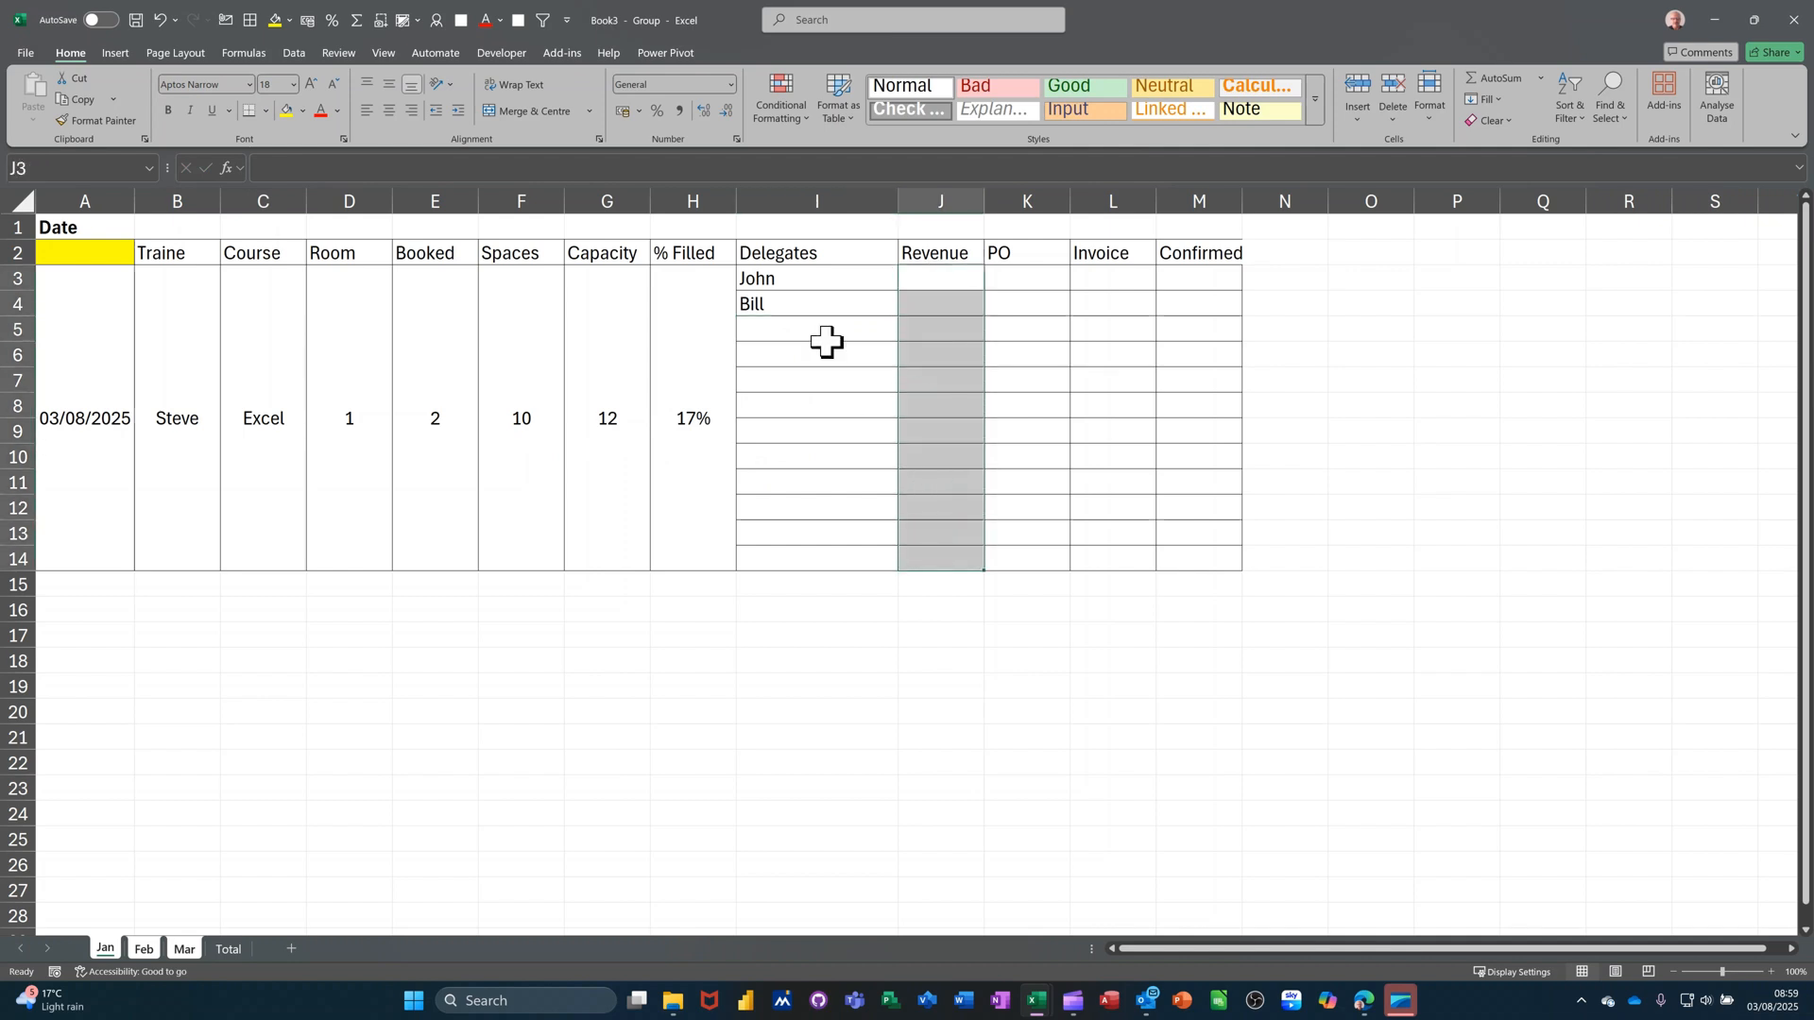
pyautogui.click(621, 110)
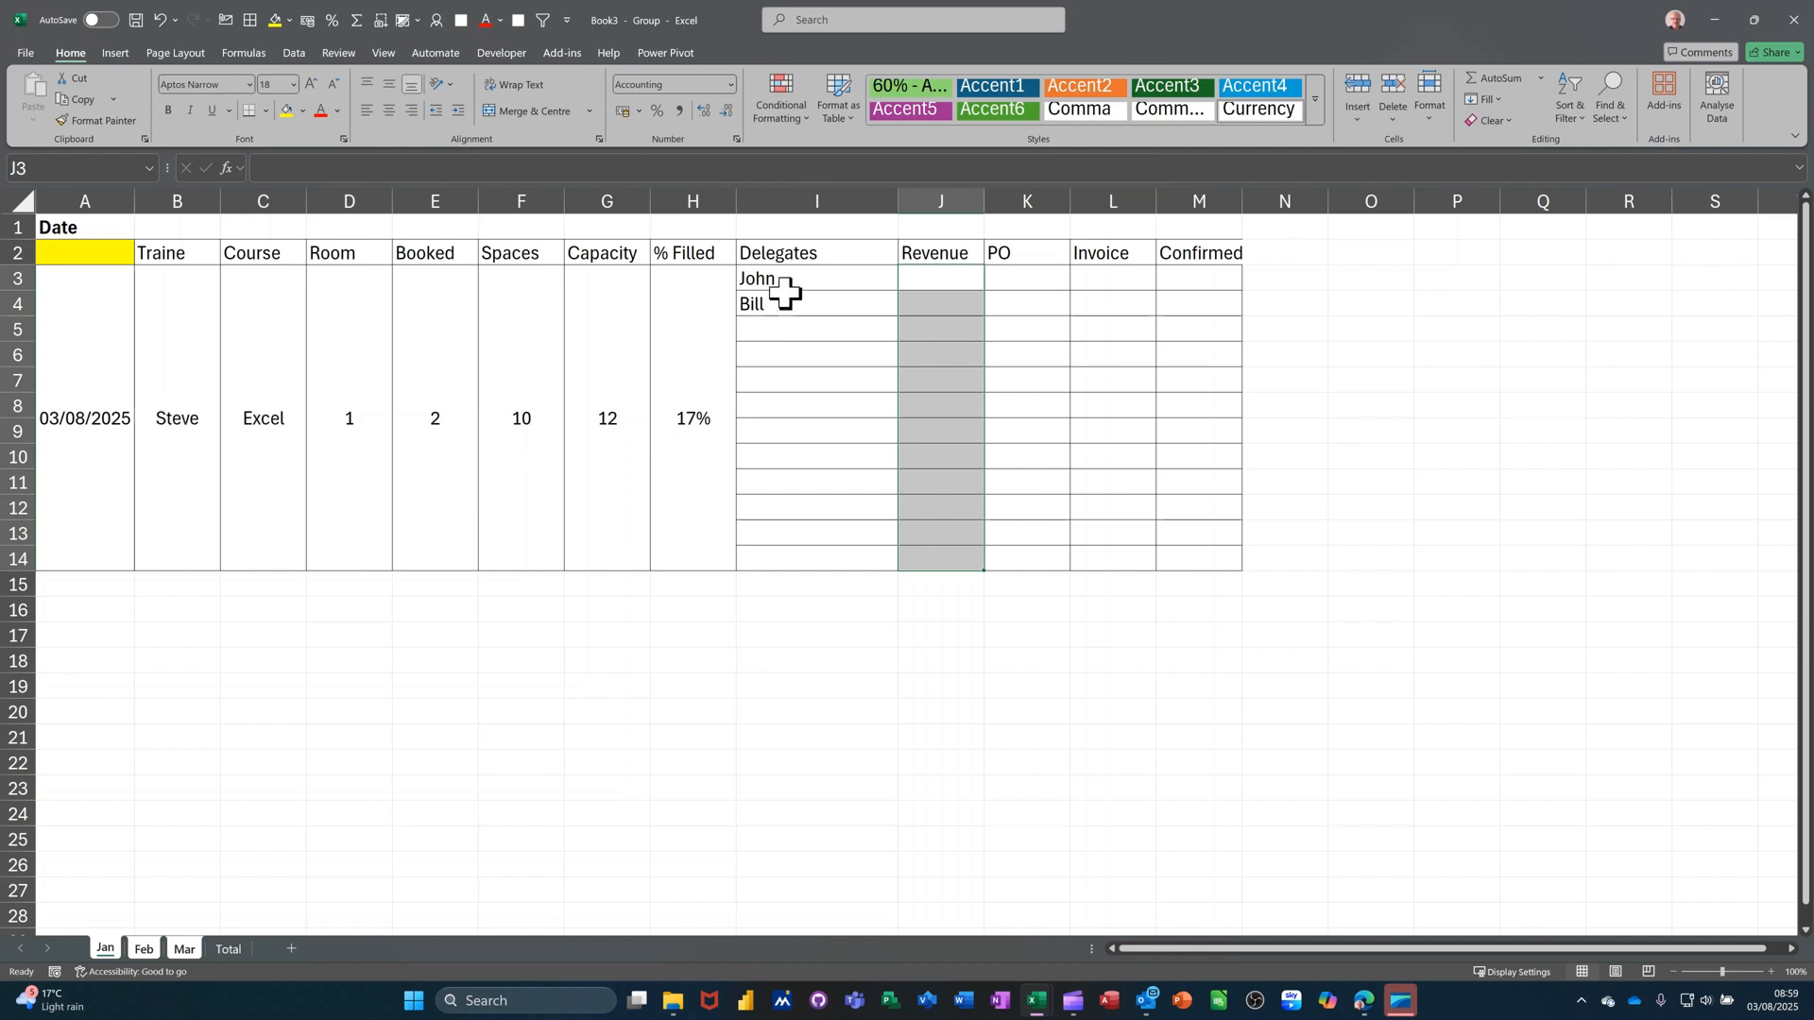
pyautogui.click(938, 284)
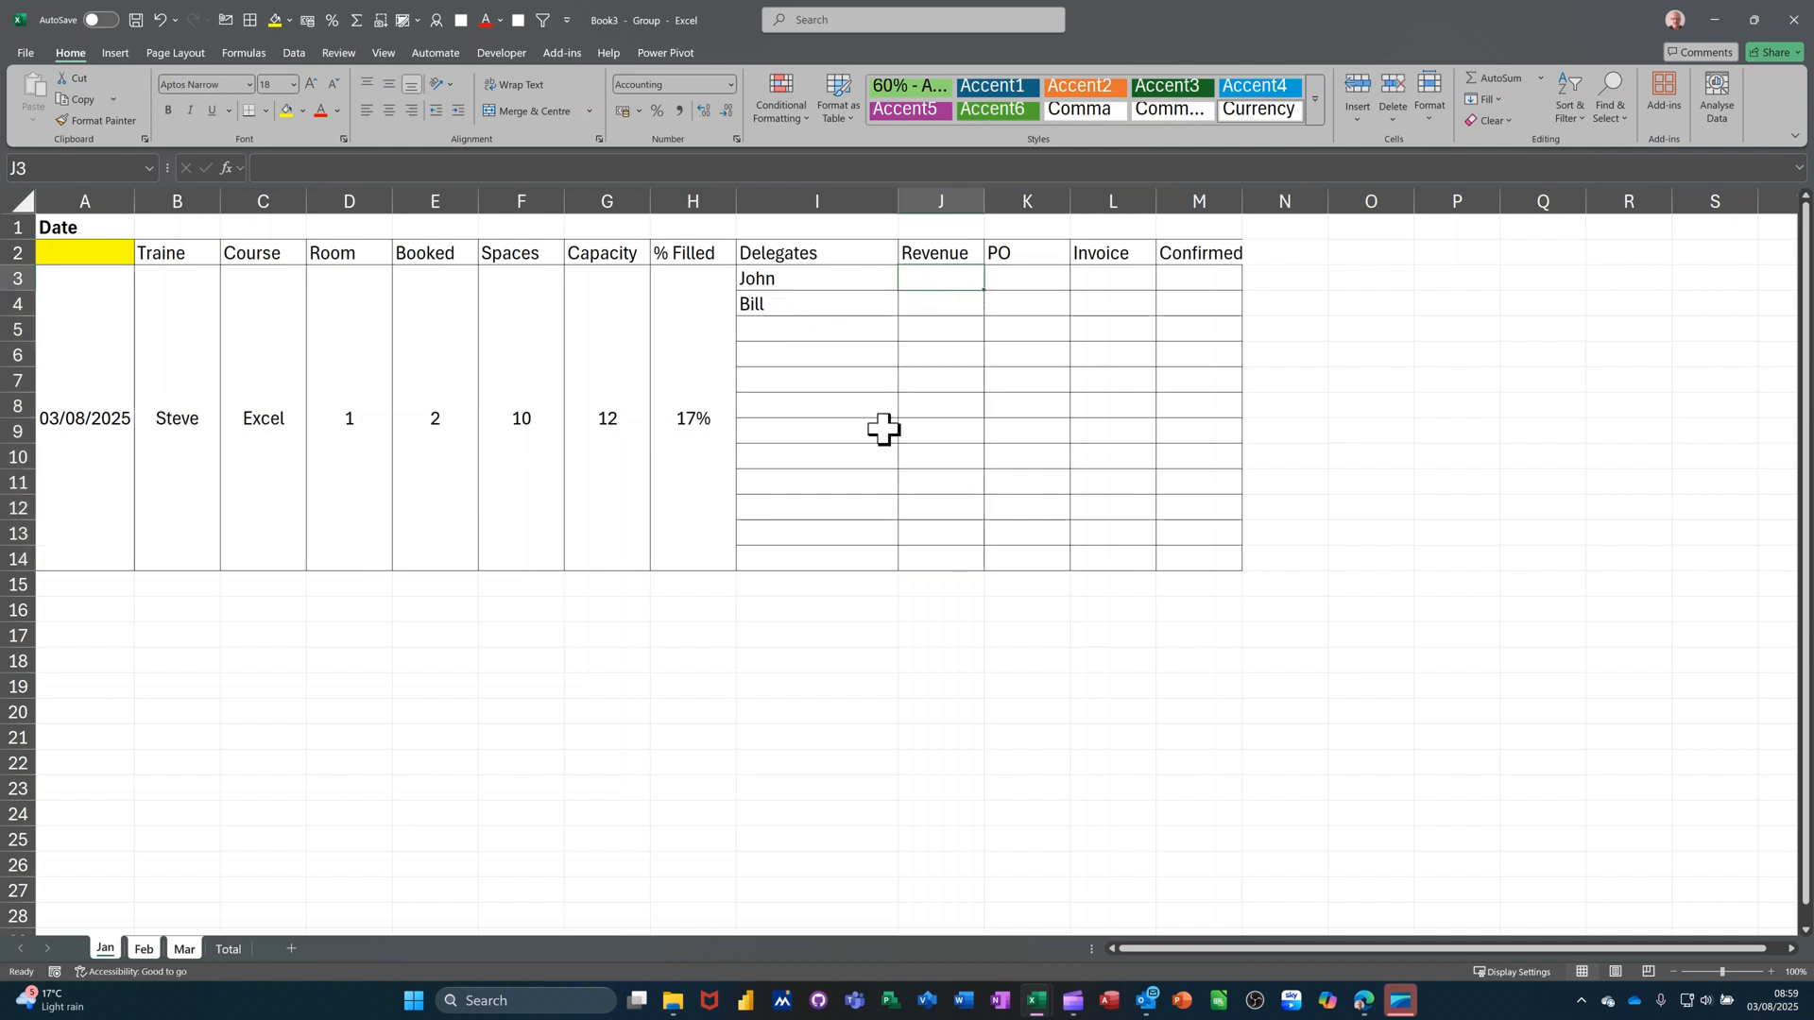
pyautogui.write('2')
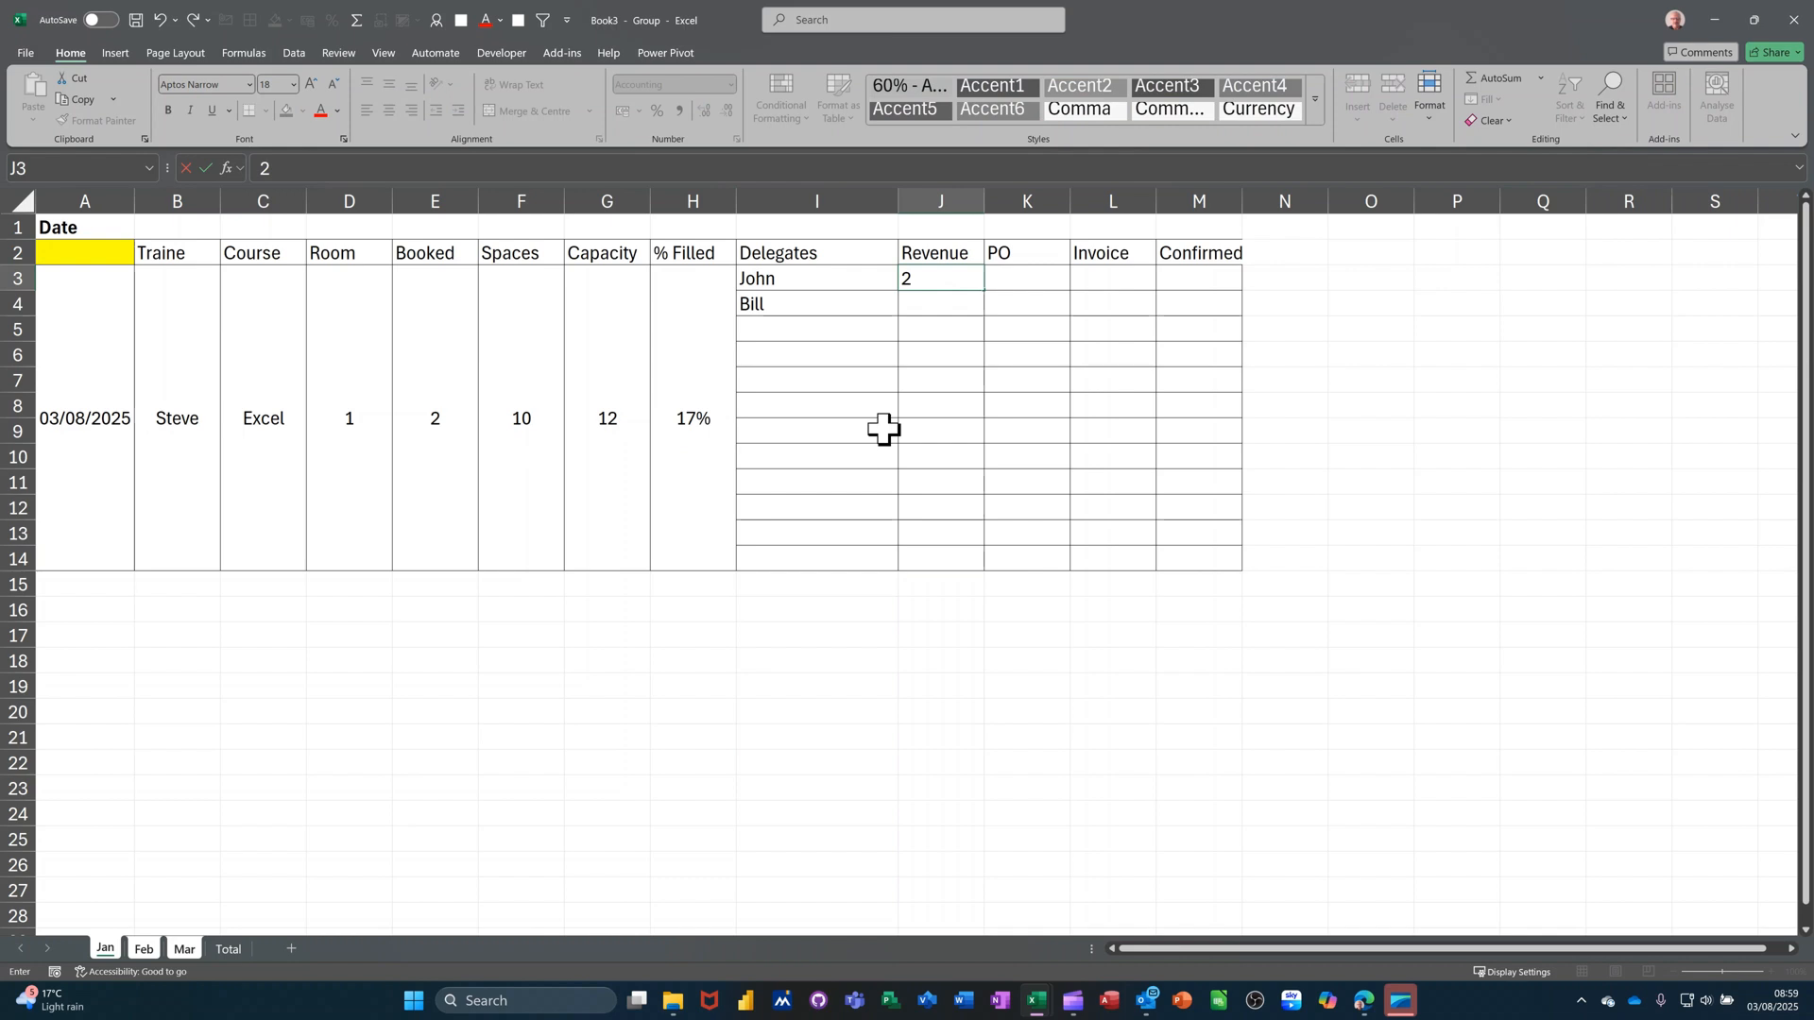
pyautogui.write('00')
pyautogui.click(931, 308)
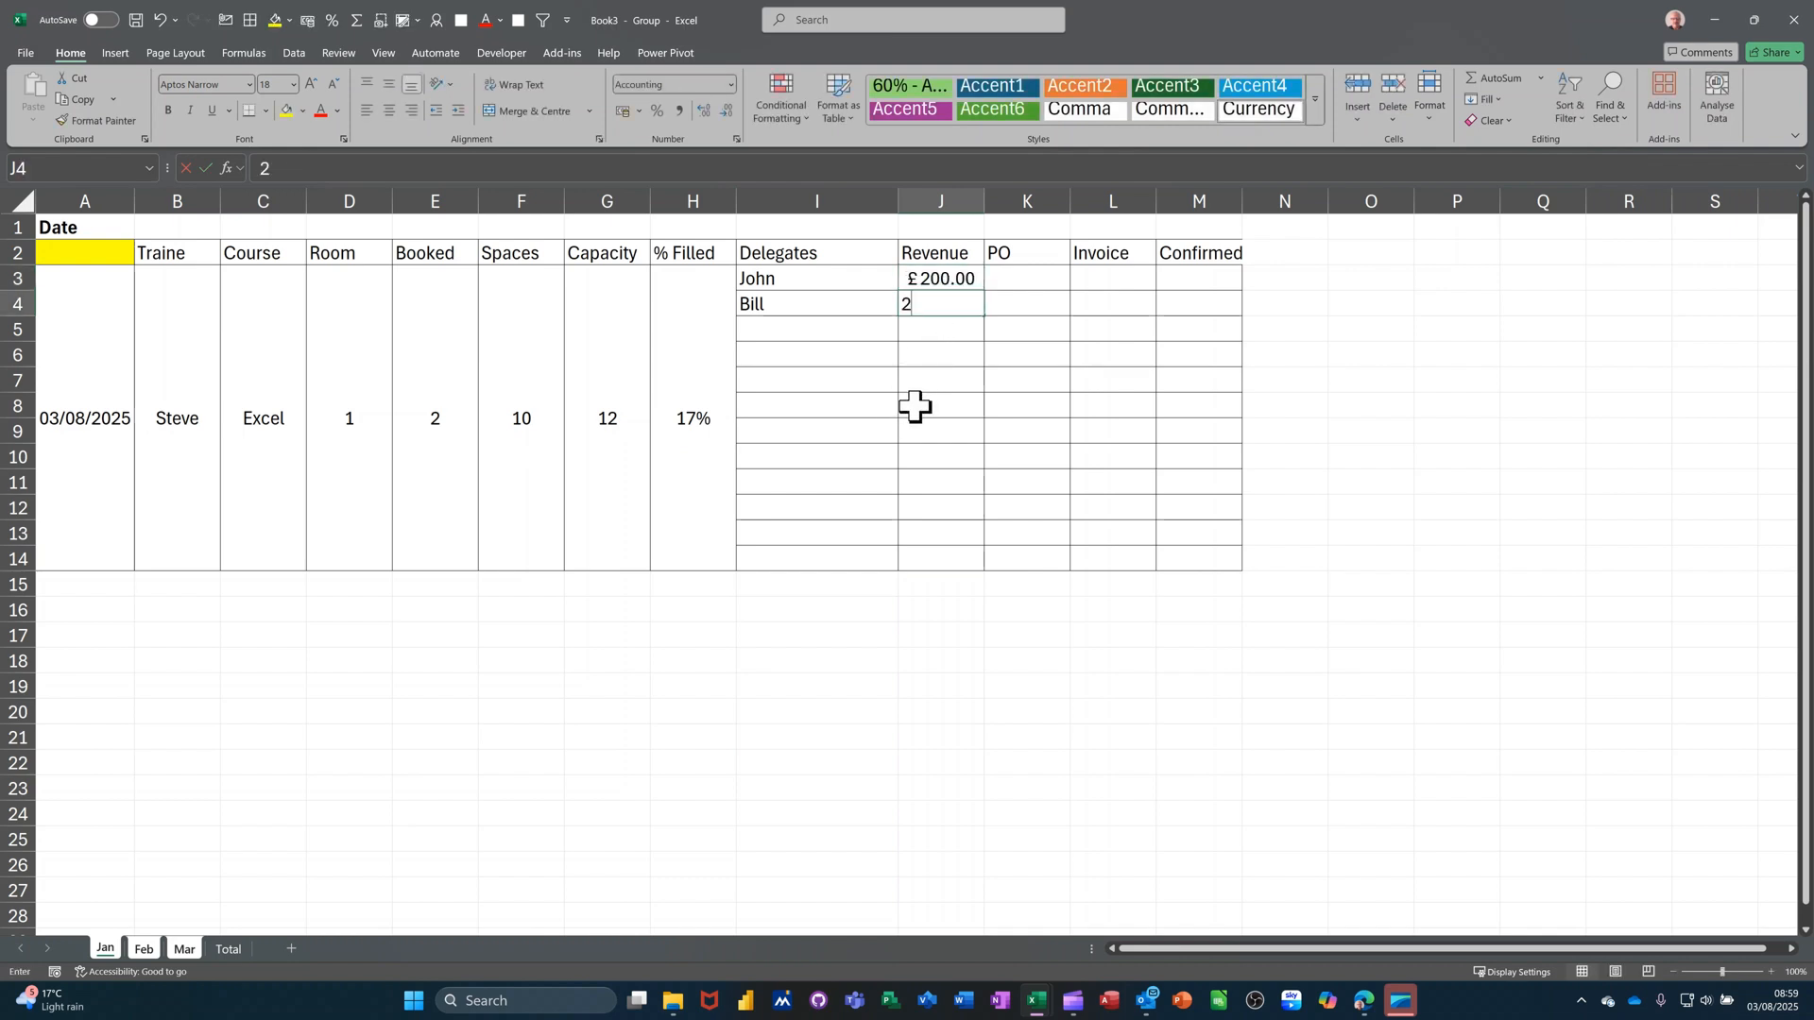
pyautogui.press('Return')
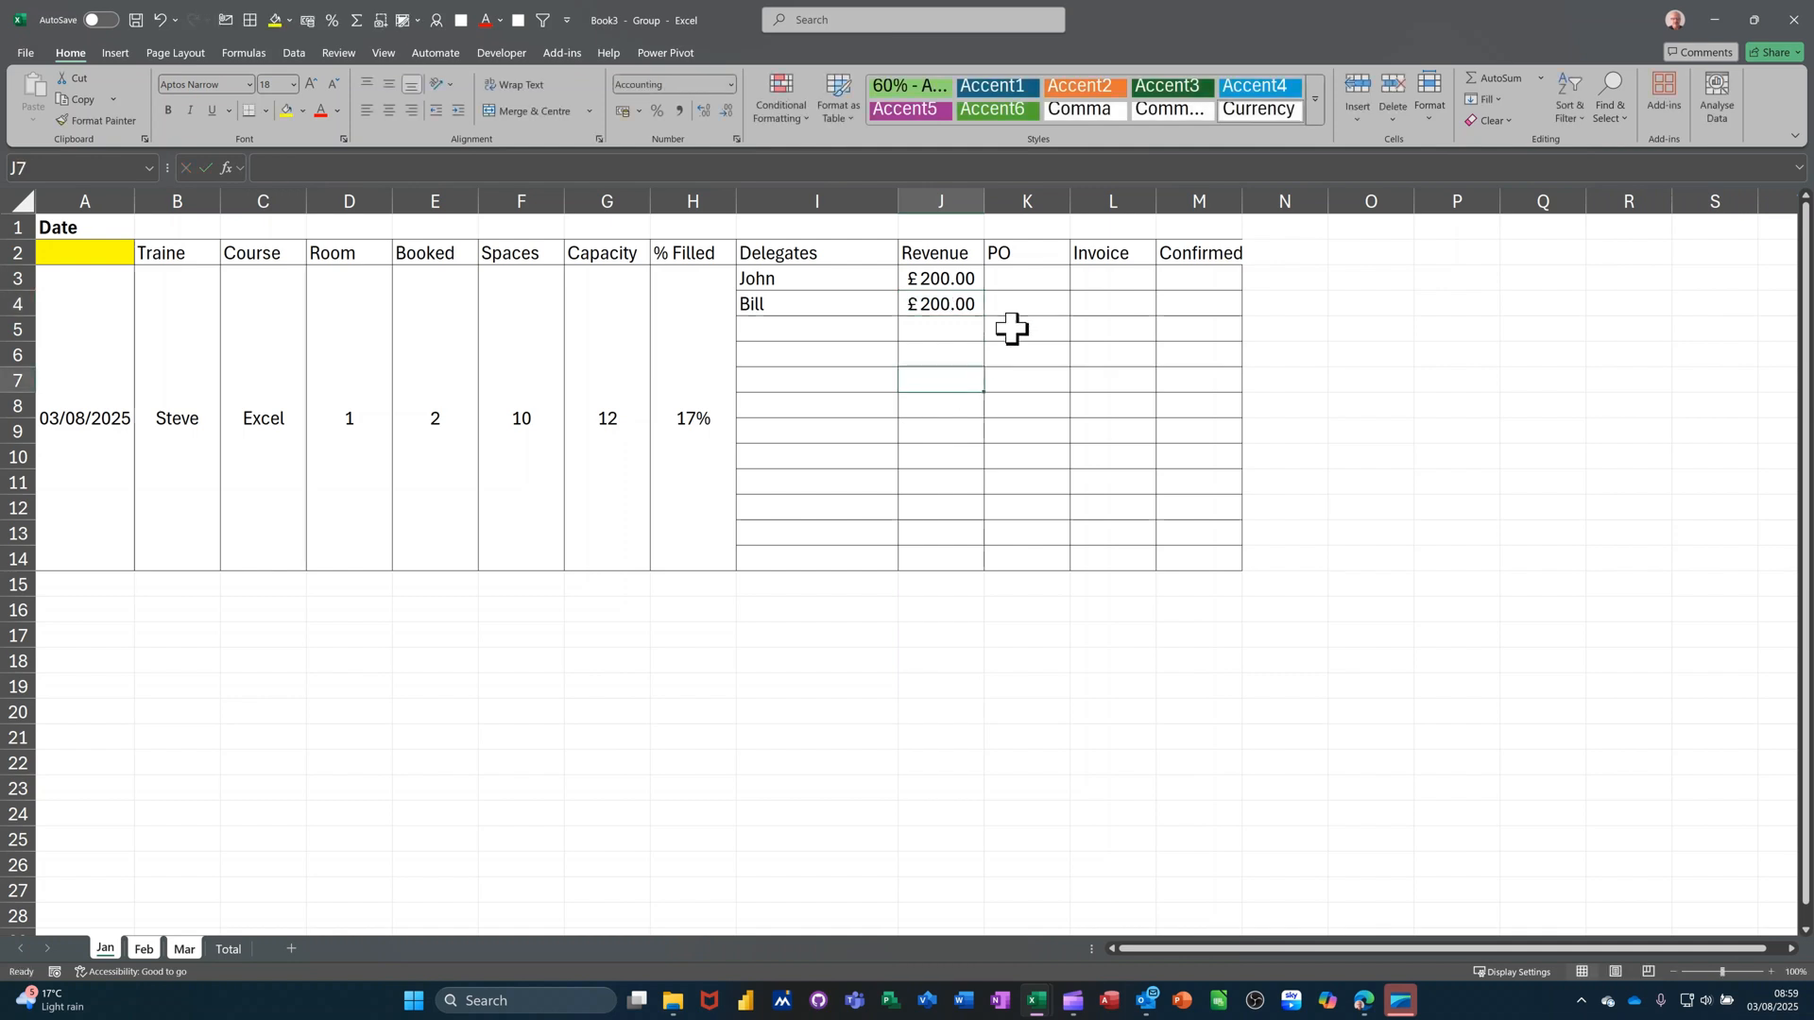
# Step: Insert checkboxes in K3:M14 under PO, Invoice and Confirmed, and tick the PO boxes in K3 and K4
pyautogui.click(1019, 279)
pyautogui.moveTo(1018, 280); pyautogui.dragTo(1165, 546)
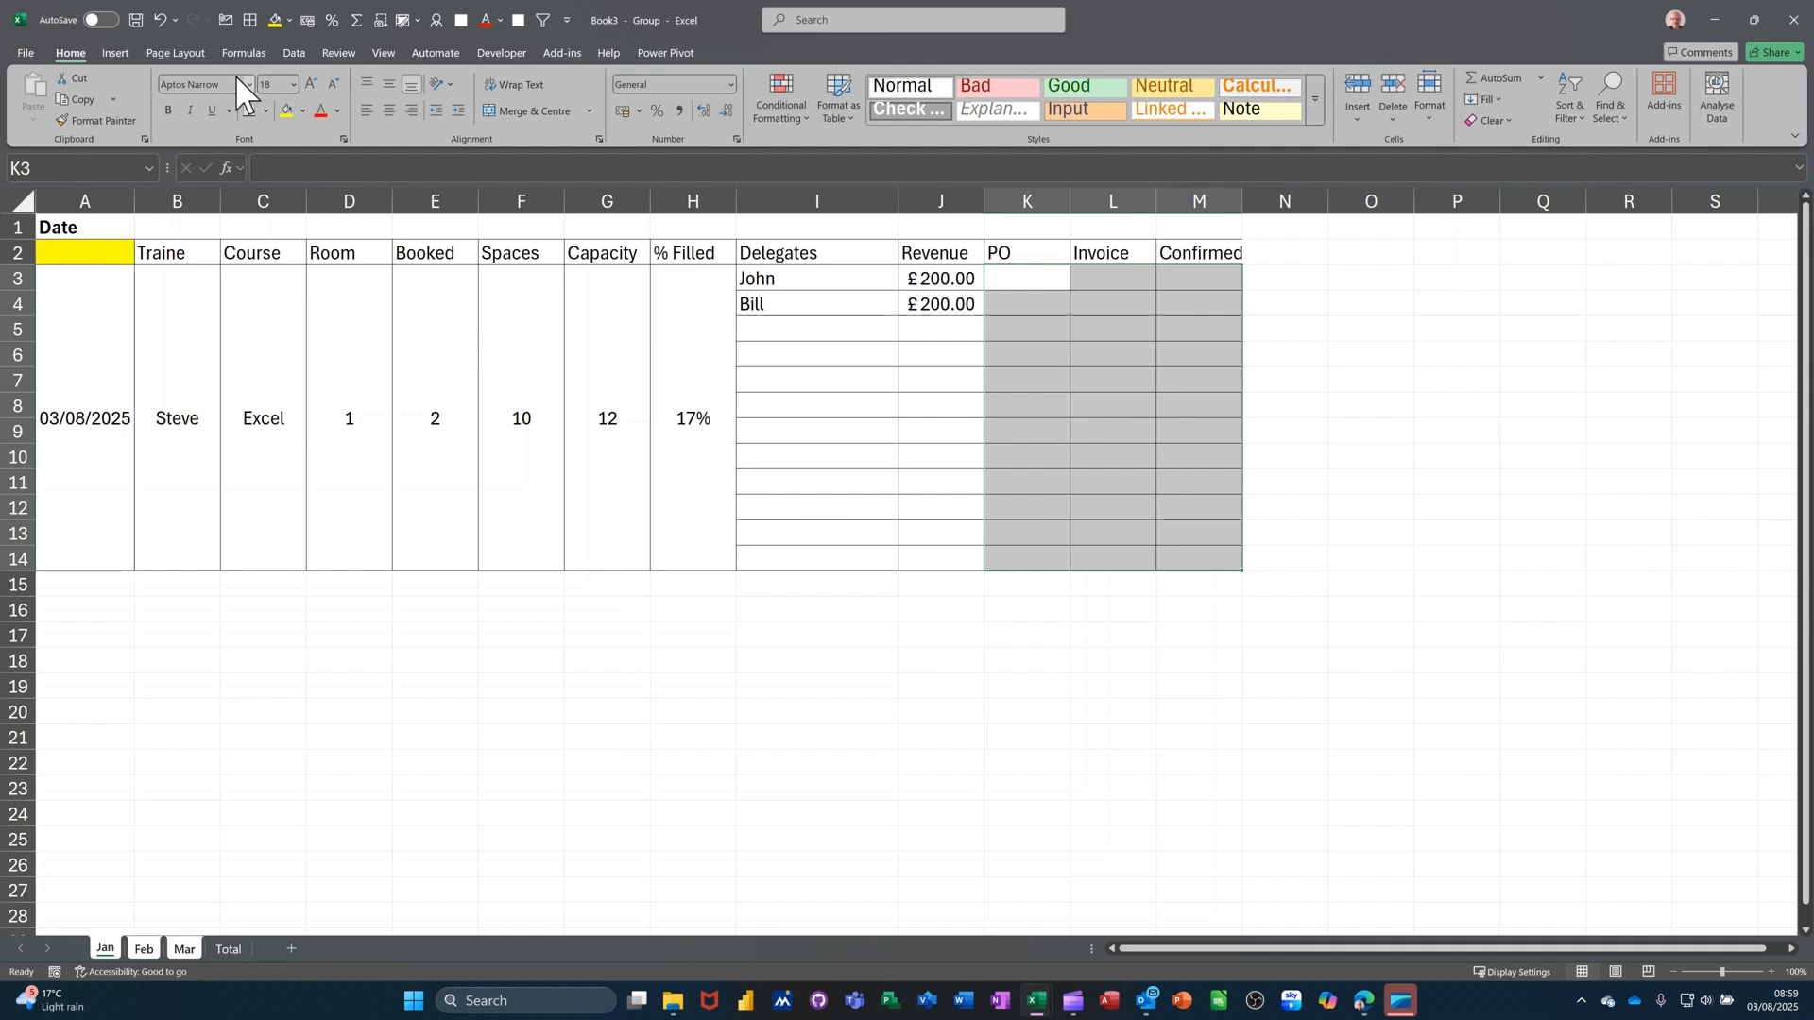
pyautogui.click(117, 51)
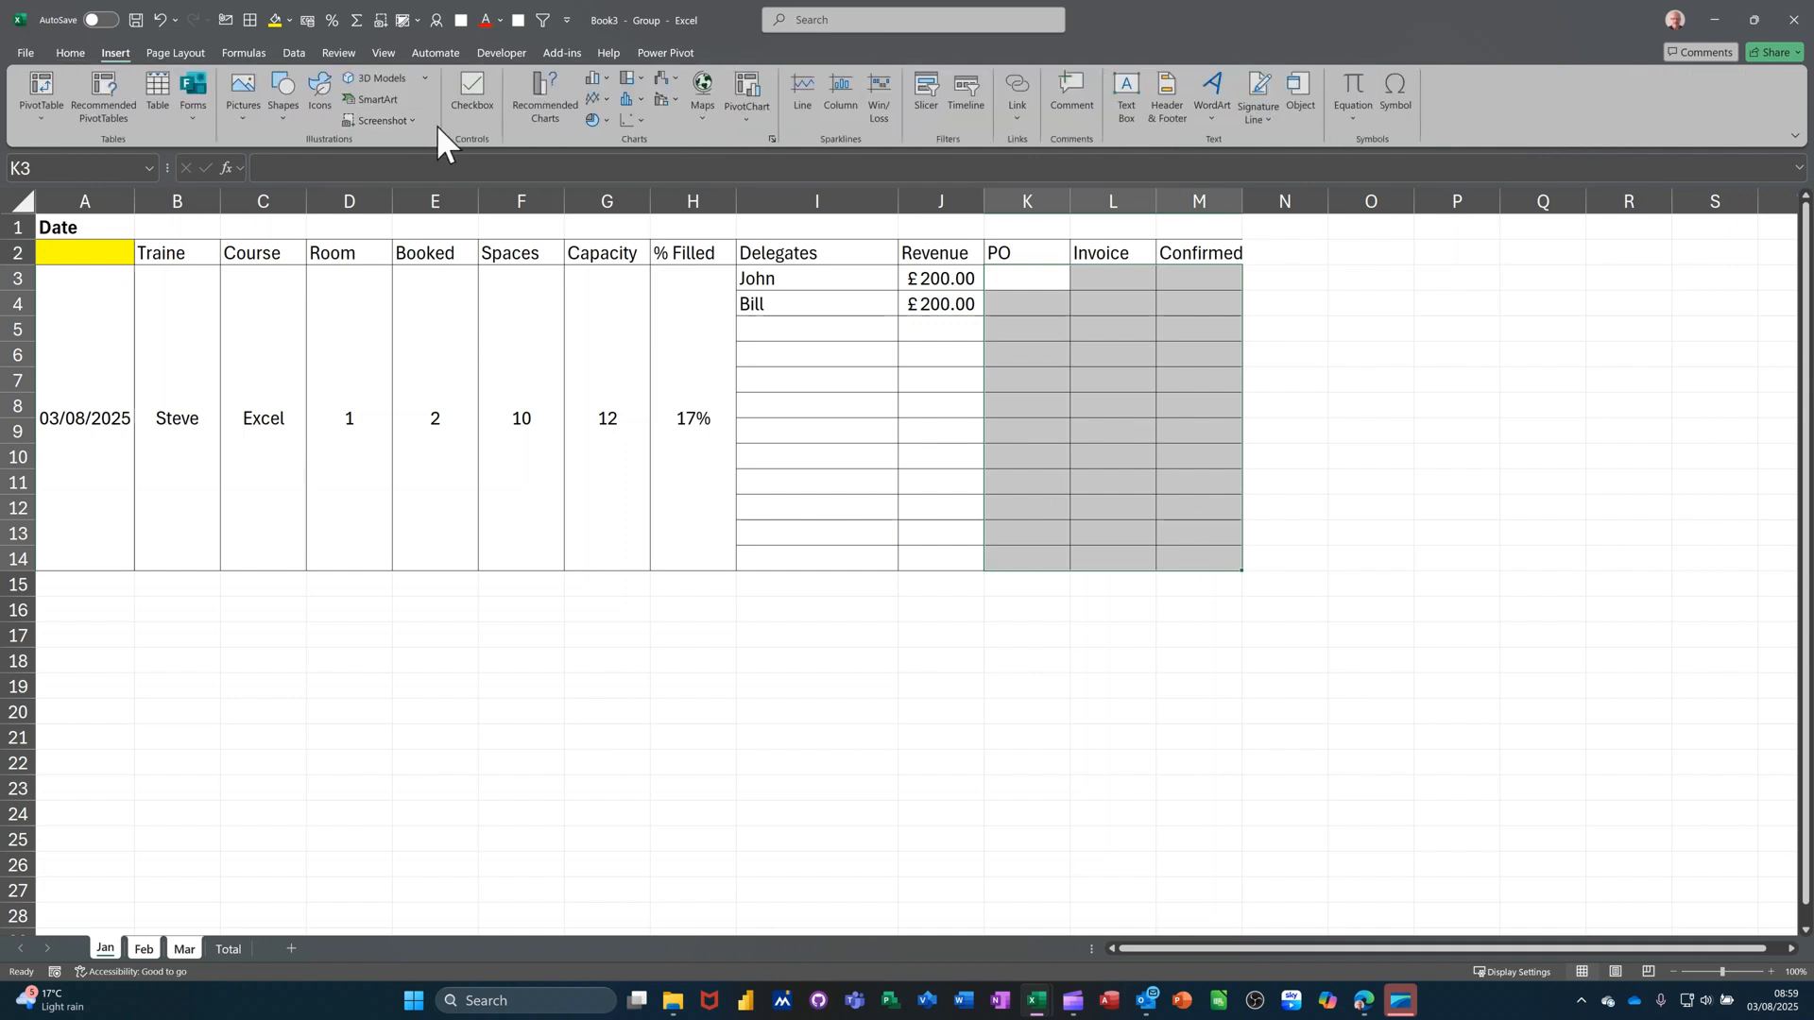
pyautogui.click(480, 99)
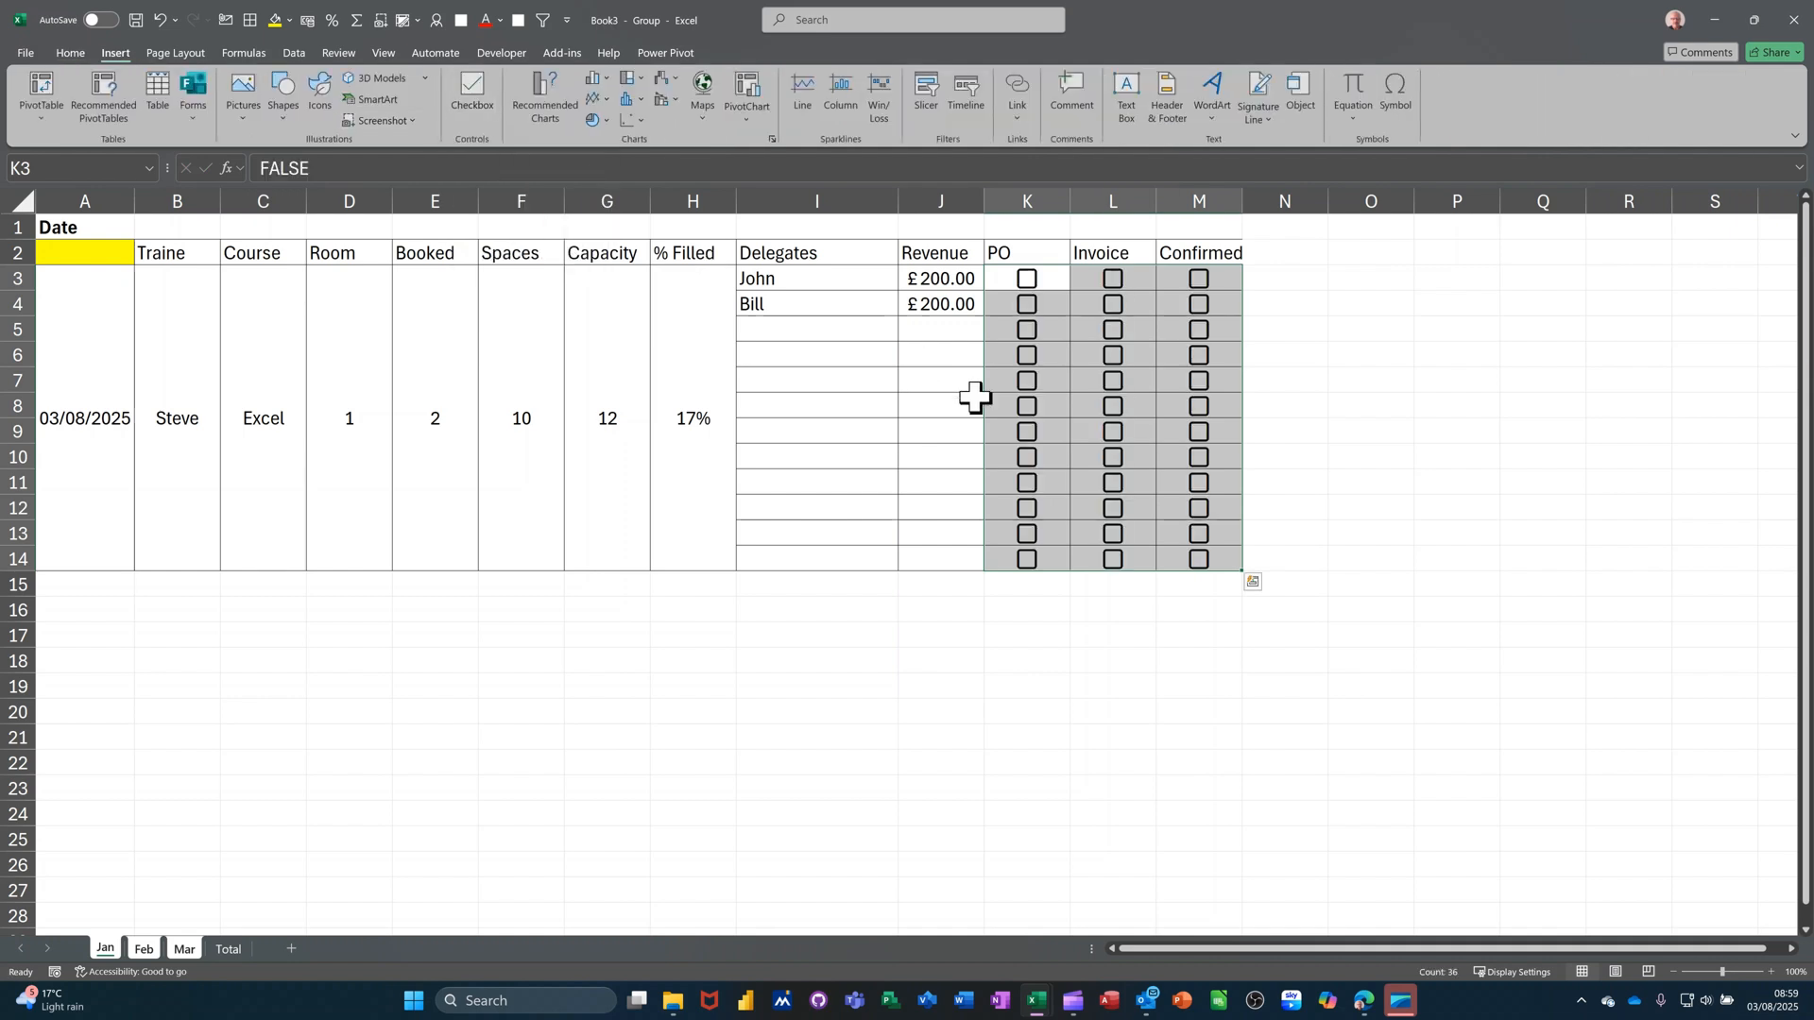
pyautogui.click(1027, 281)
pyautogui.click(1028, 304)
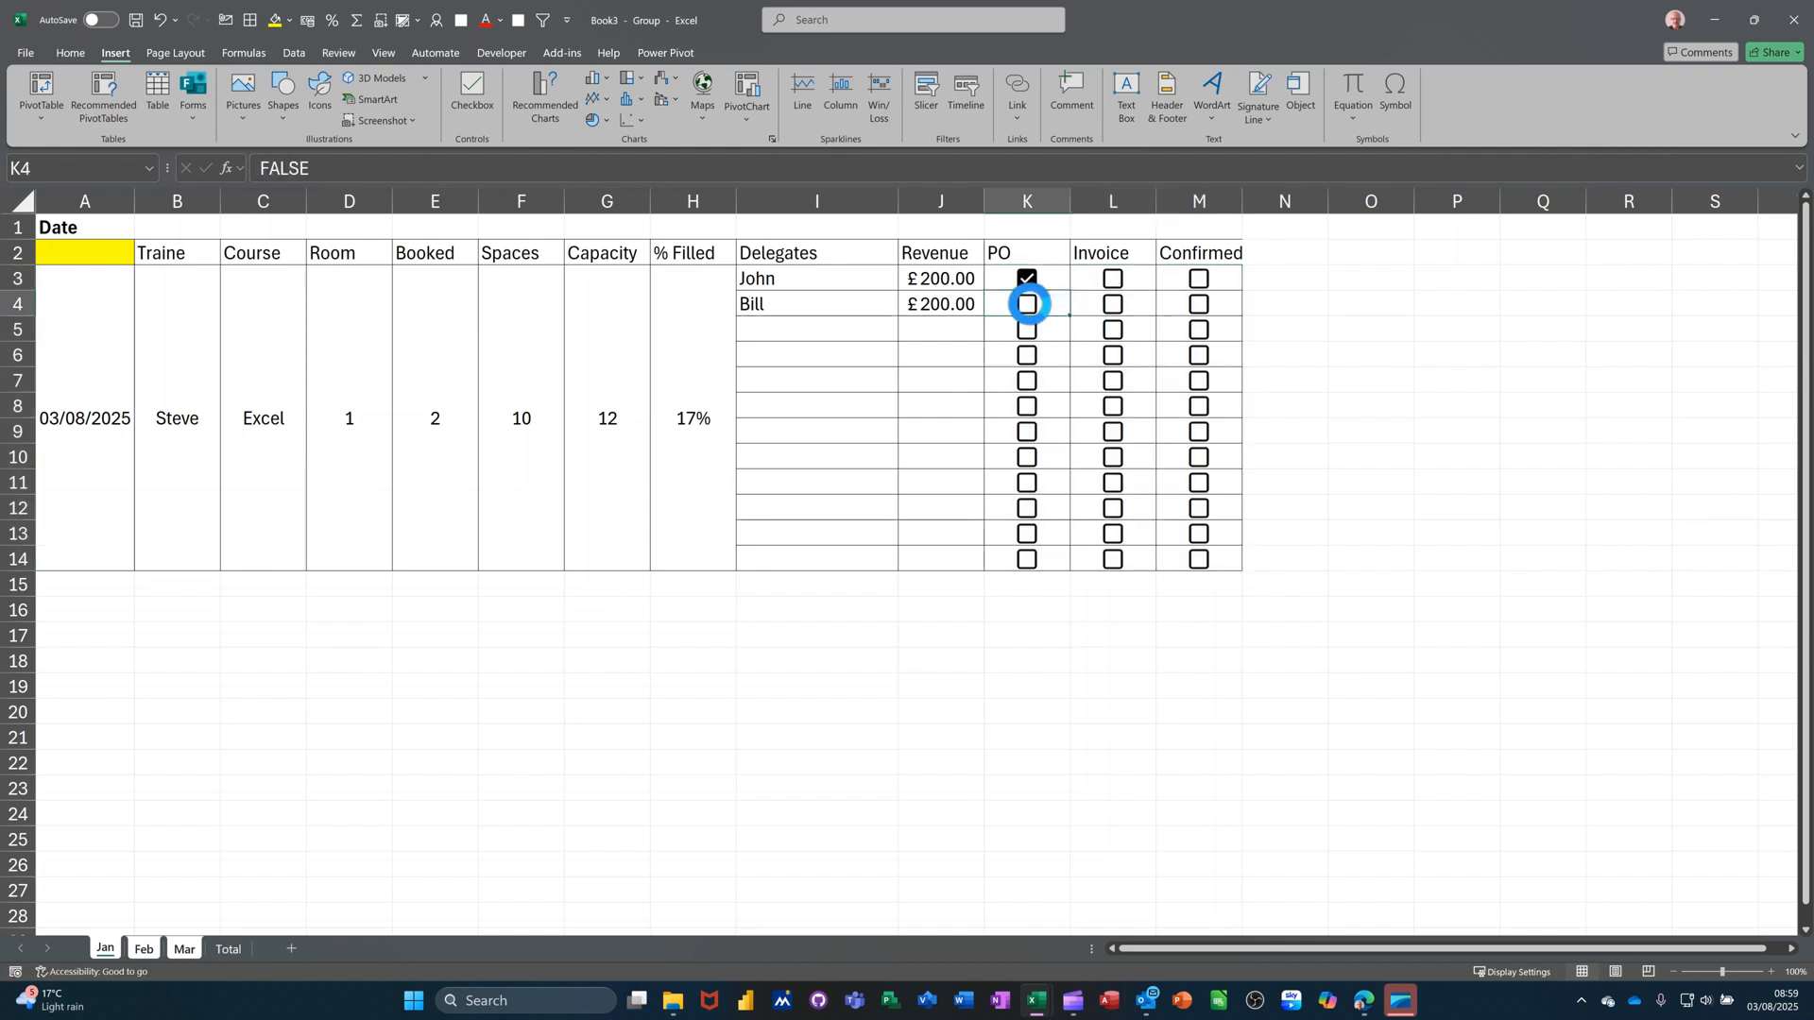
# Step: Tick the Invoice and Confirmed boxes in L3:M4 for both delegates
pyautogui.click(1112, 282)
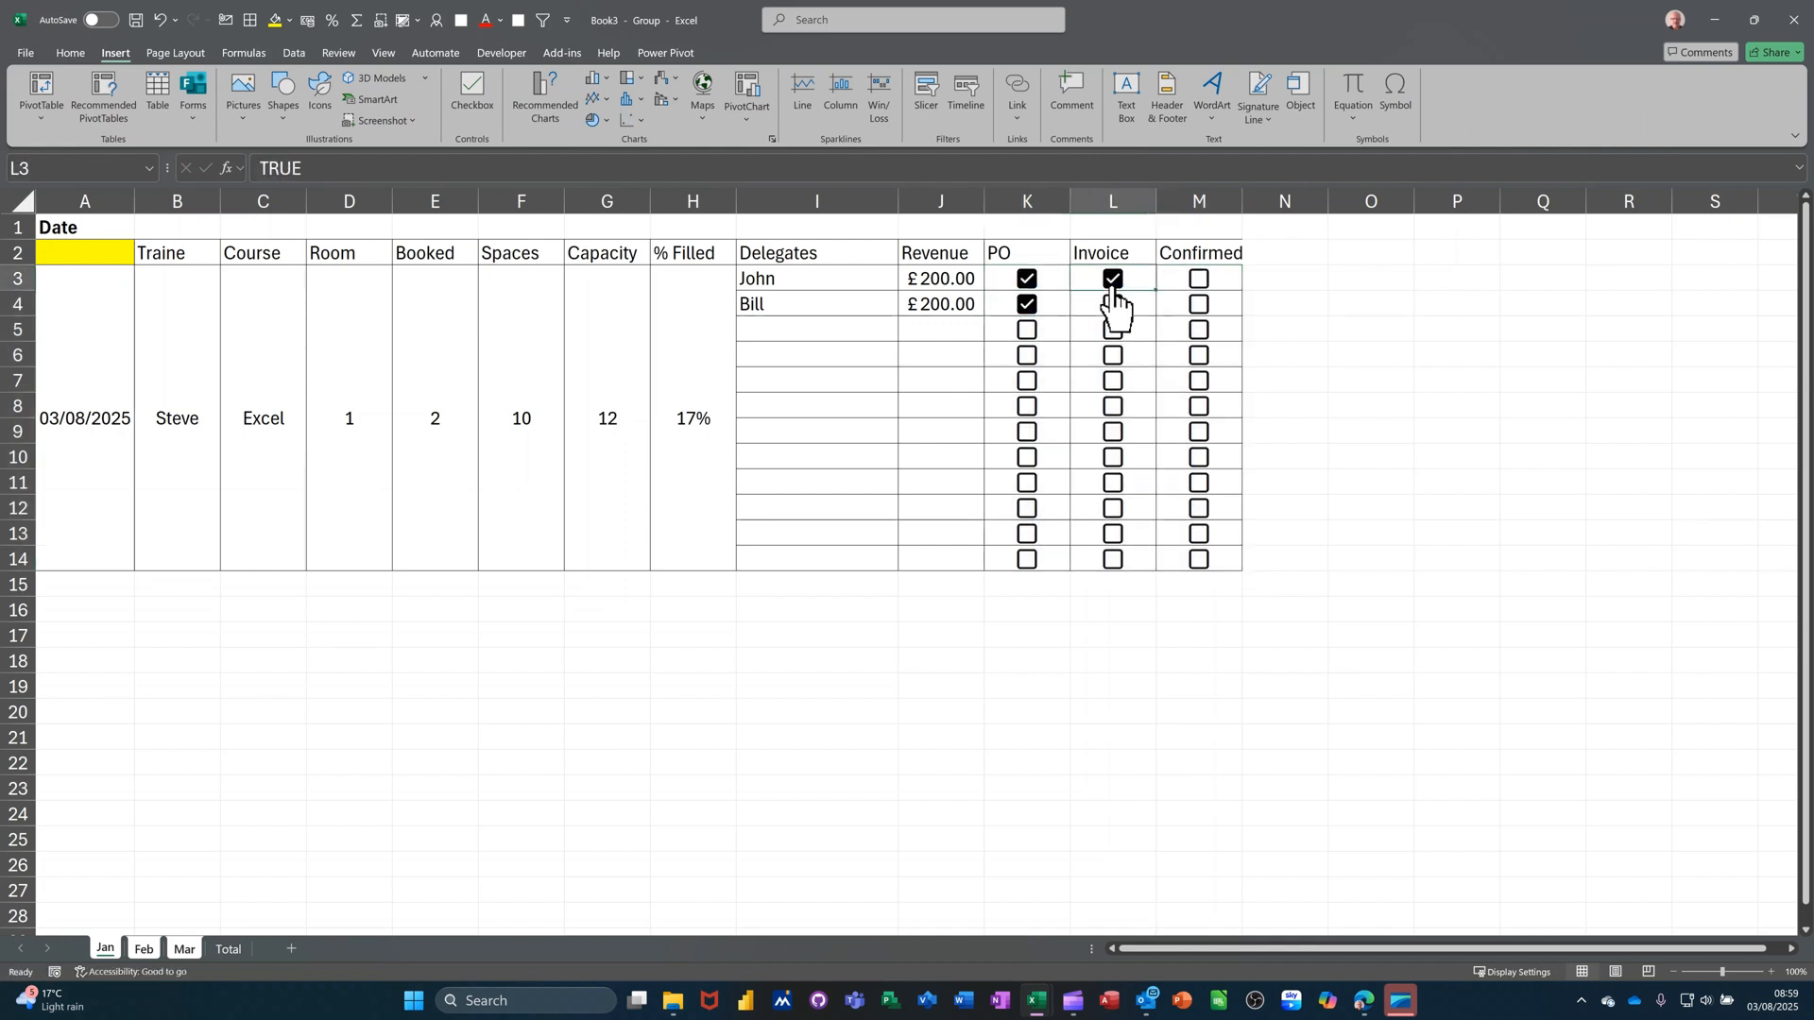
pyautogui.click(1113, 305)
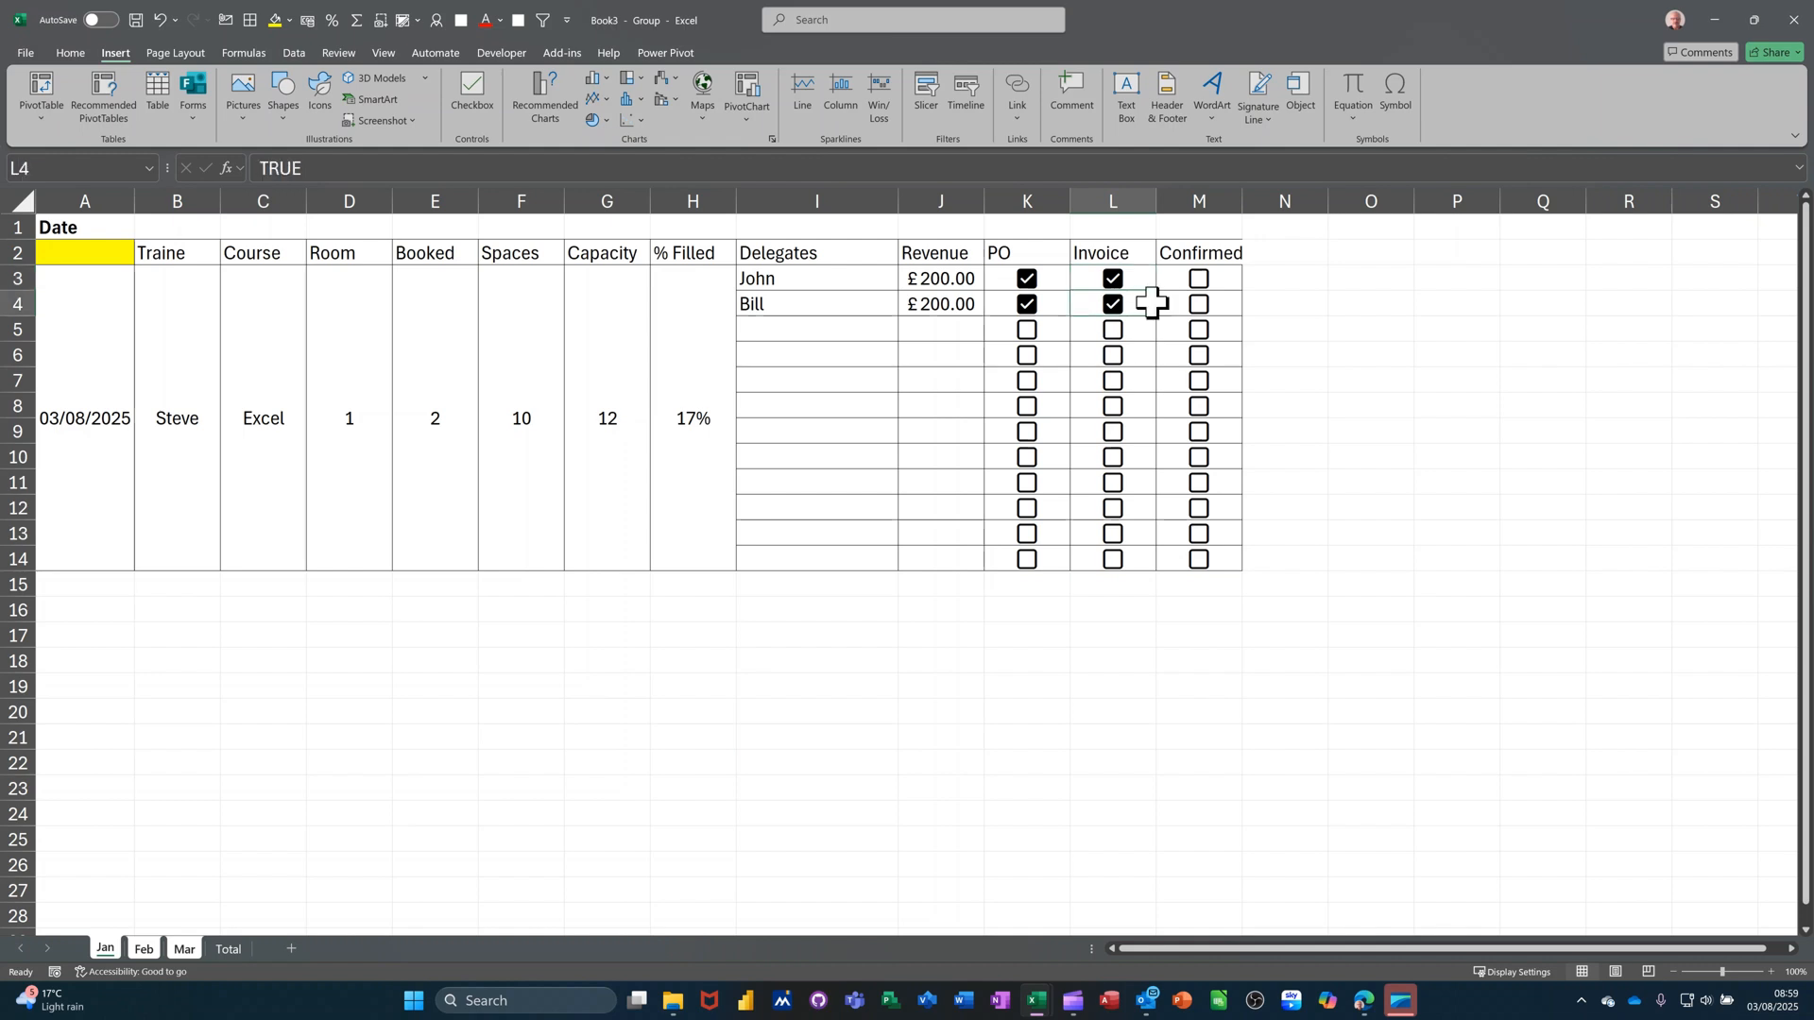
pyautogui.click(1200, 281)
pyautogui.click(1199, 306)
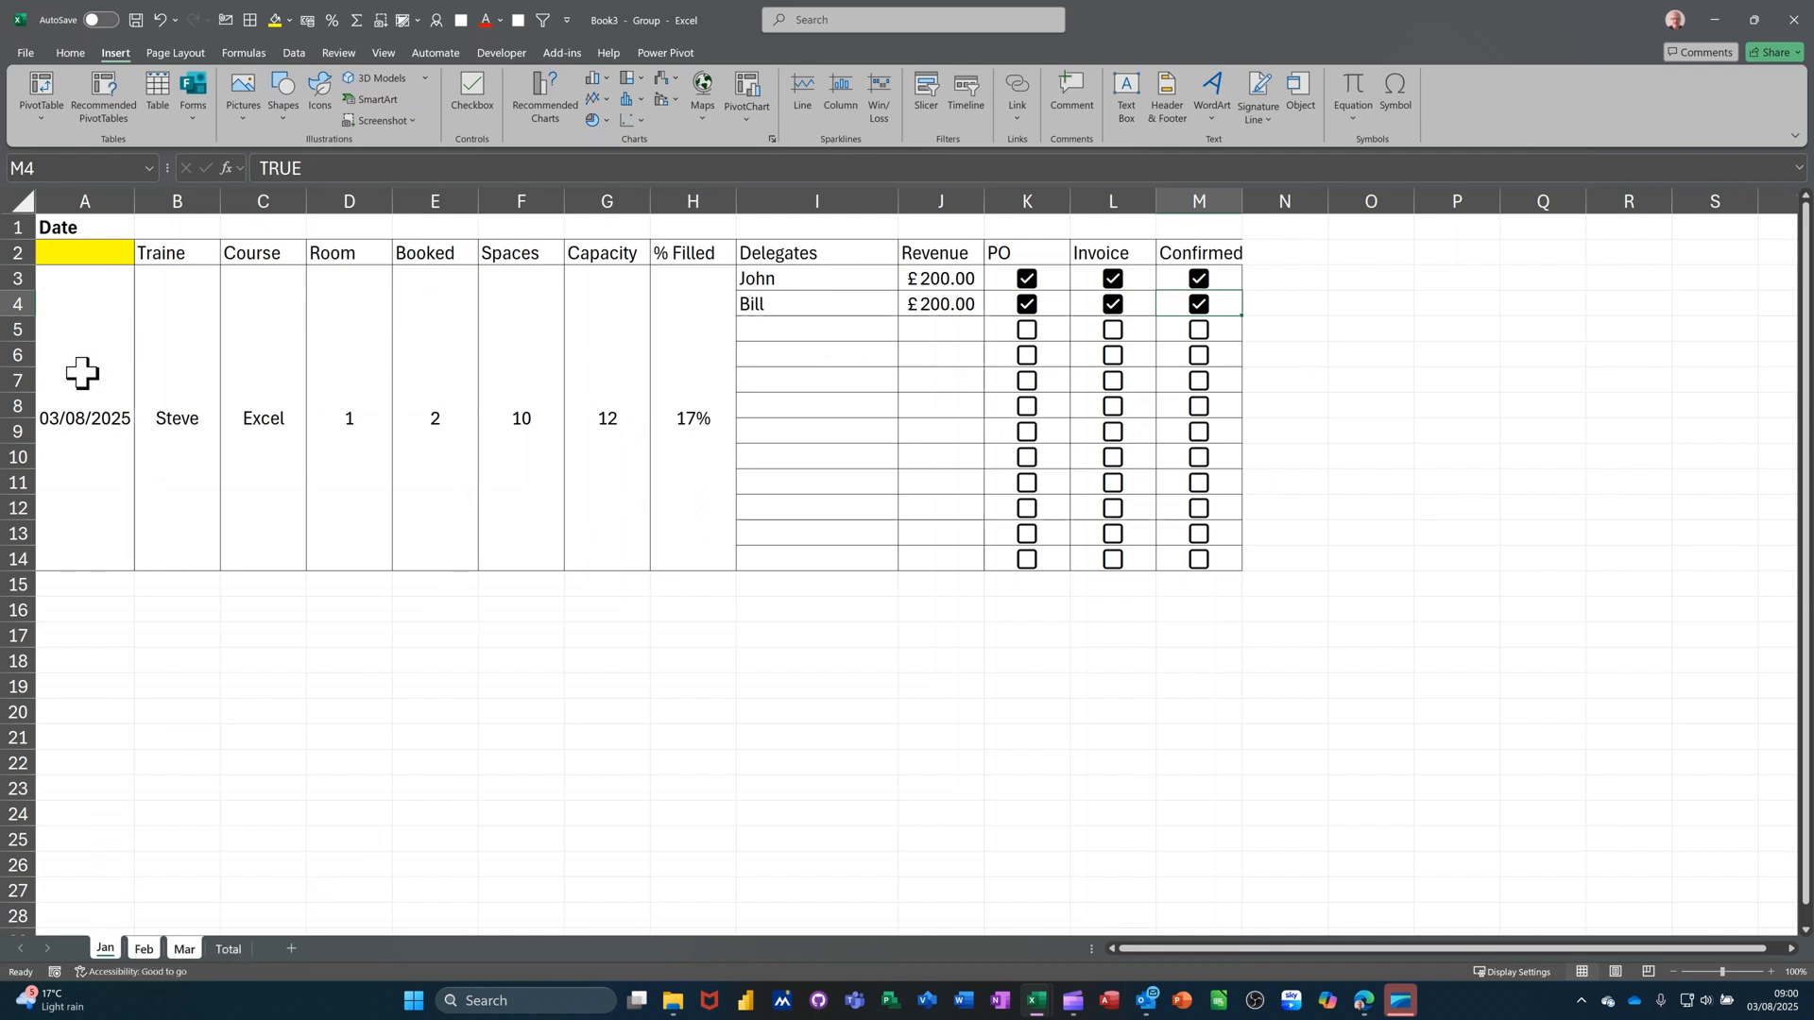
# Step: Fill the course block A3:M14 down to row 26 and clear the copied delegates and revenue in I15:J16
pyautogui.moveTo(82, 374)
pyautogui.mouseDown()
pyautogui.moveTo(951, 482)
pyautogui.moveTo(1025, 524)
pyautogui.moveTo(1171, 542)
pyautogui.moveTo(1238, 703)
pyautogui.mouseUp()
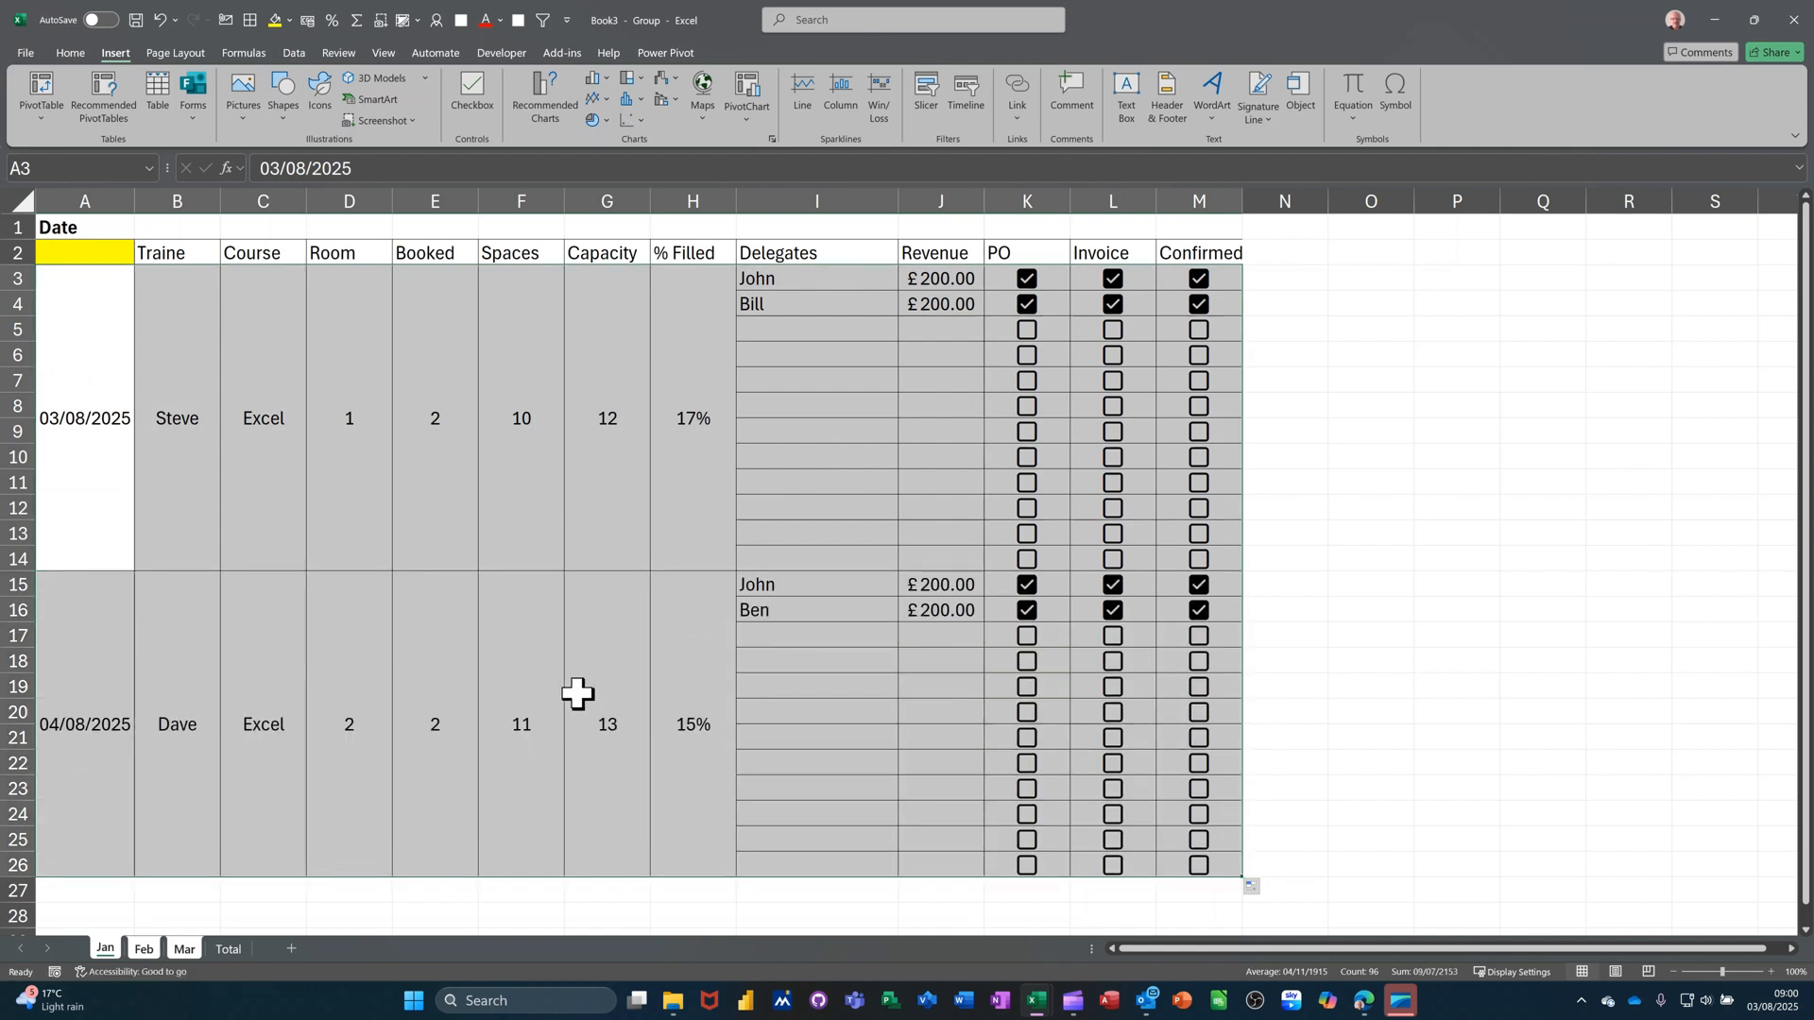
pyautogui.moveTo(786, 589); pyautogui.dragTo(924, 607)
pyautogui.press('Delete')
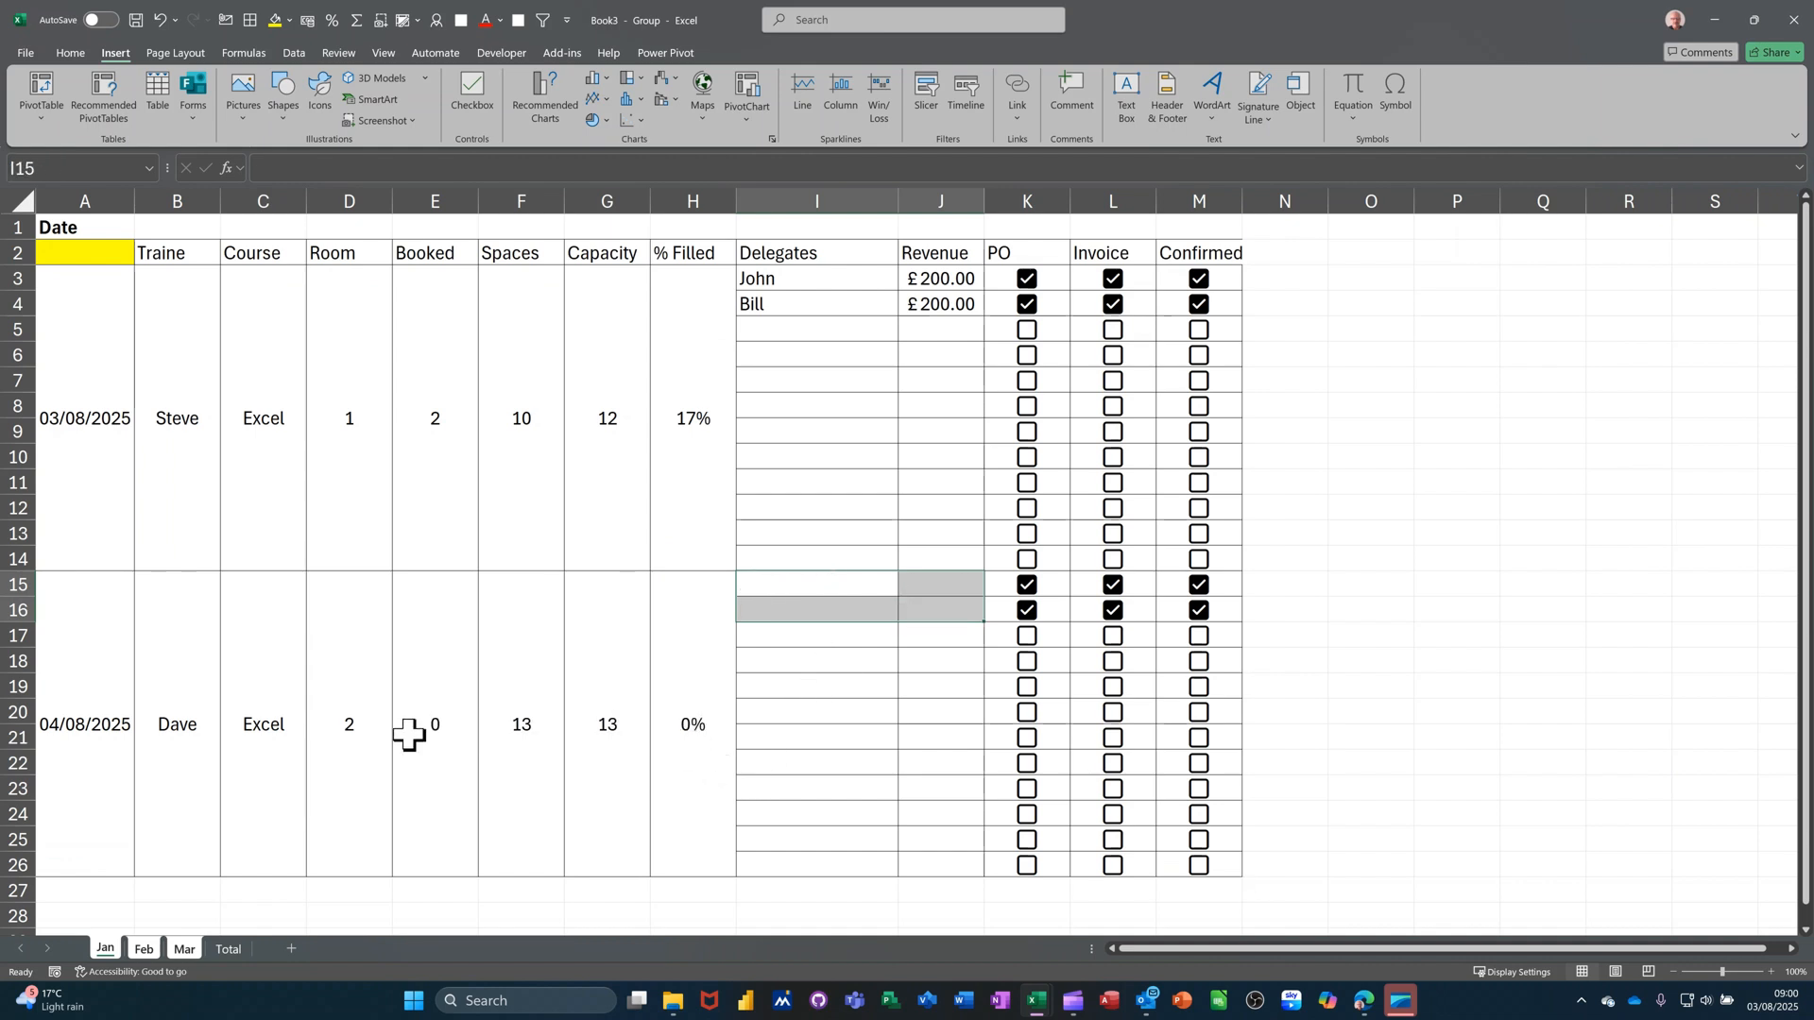
# Step: Clear the copied trainer, course and room in B15, C15 and D15 of the second block
pyautogui.click(172, 729)
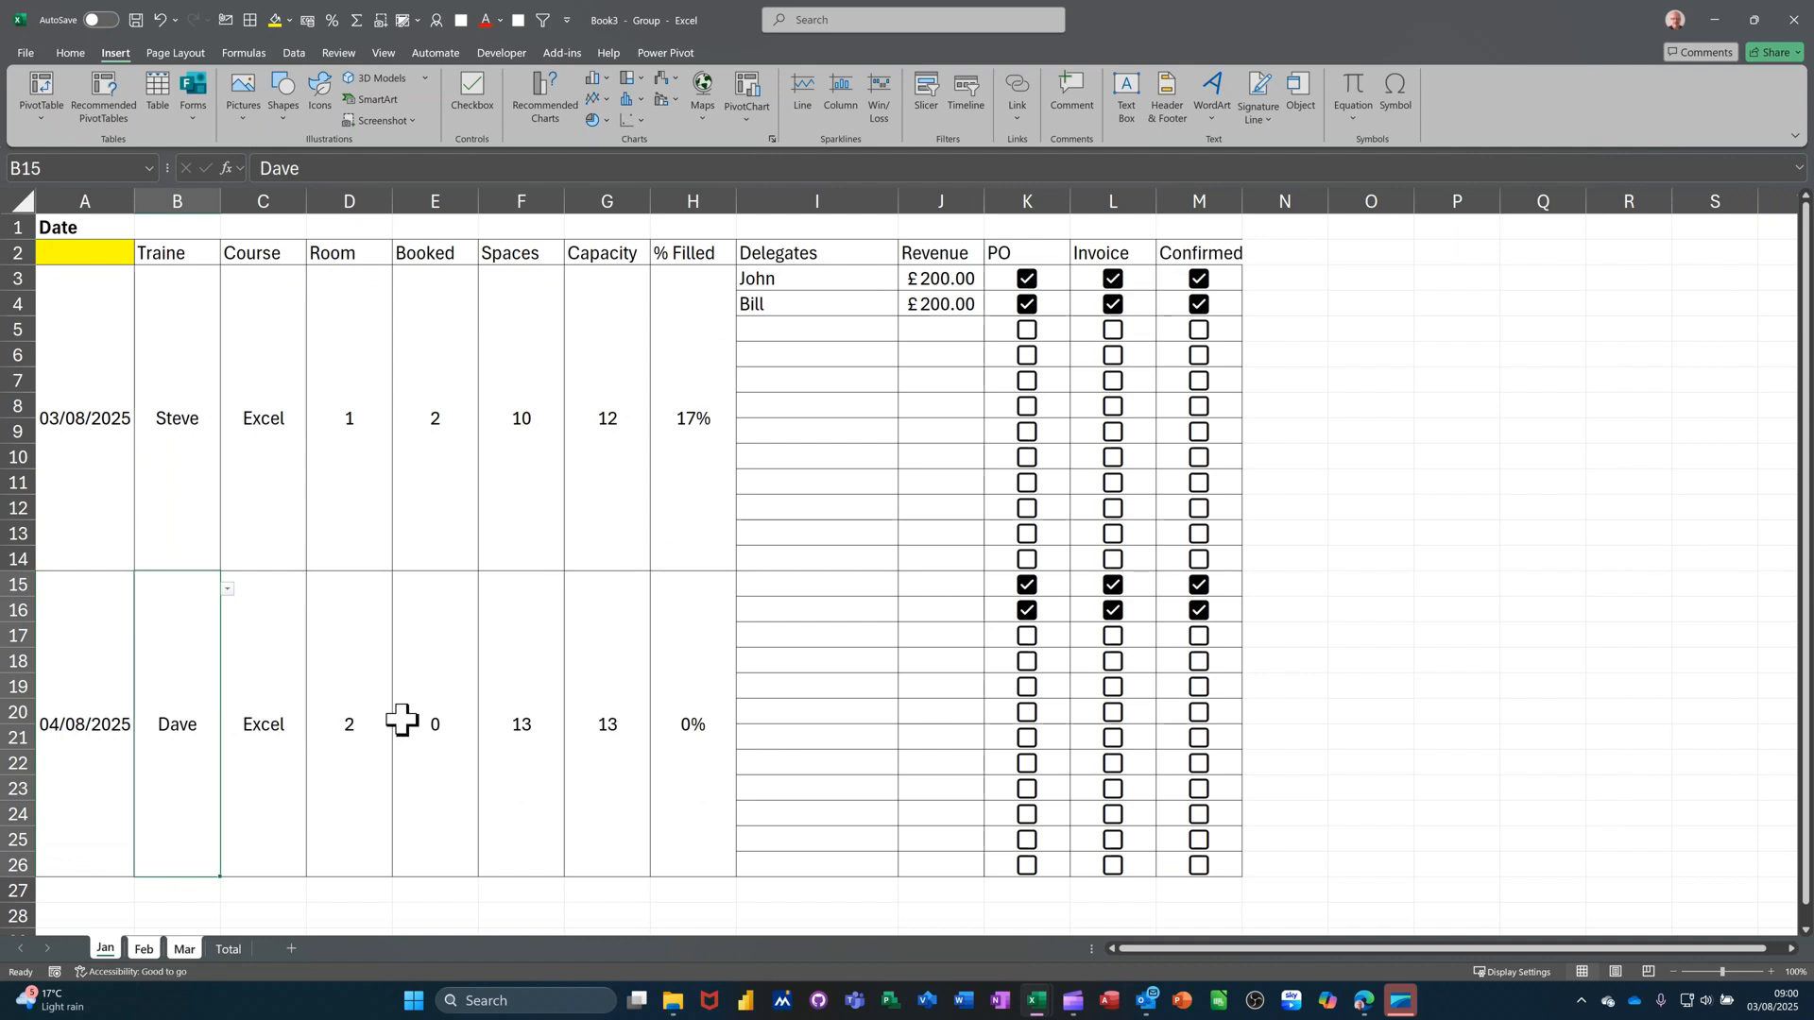
pyautogui.press('Delete')
pyautogui.click(268, 710)
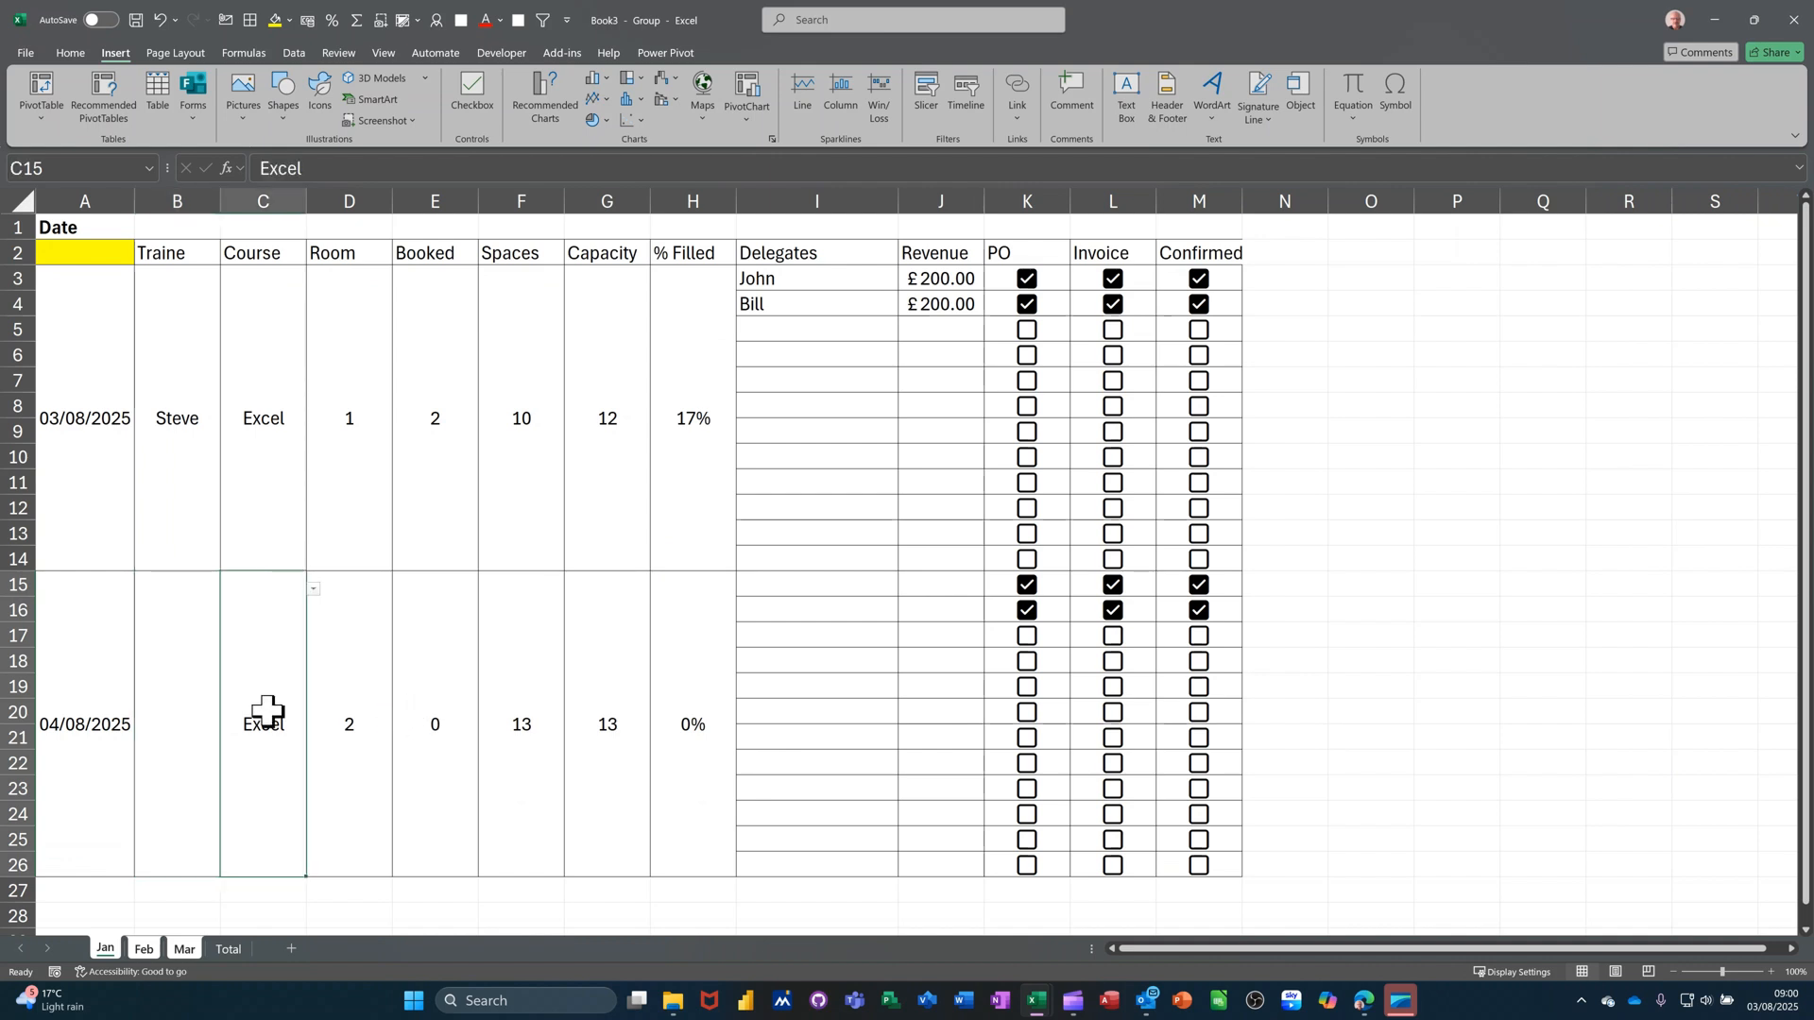
pyautogui.click(353, 713)
pyautogui.press('Delete')
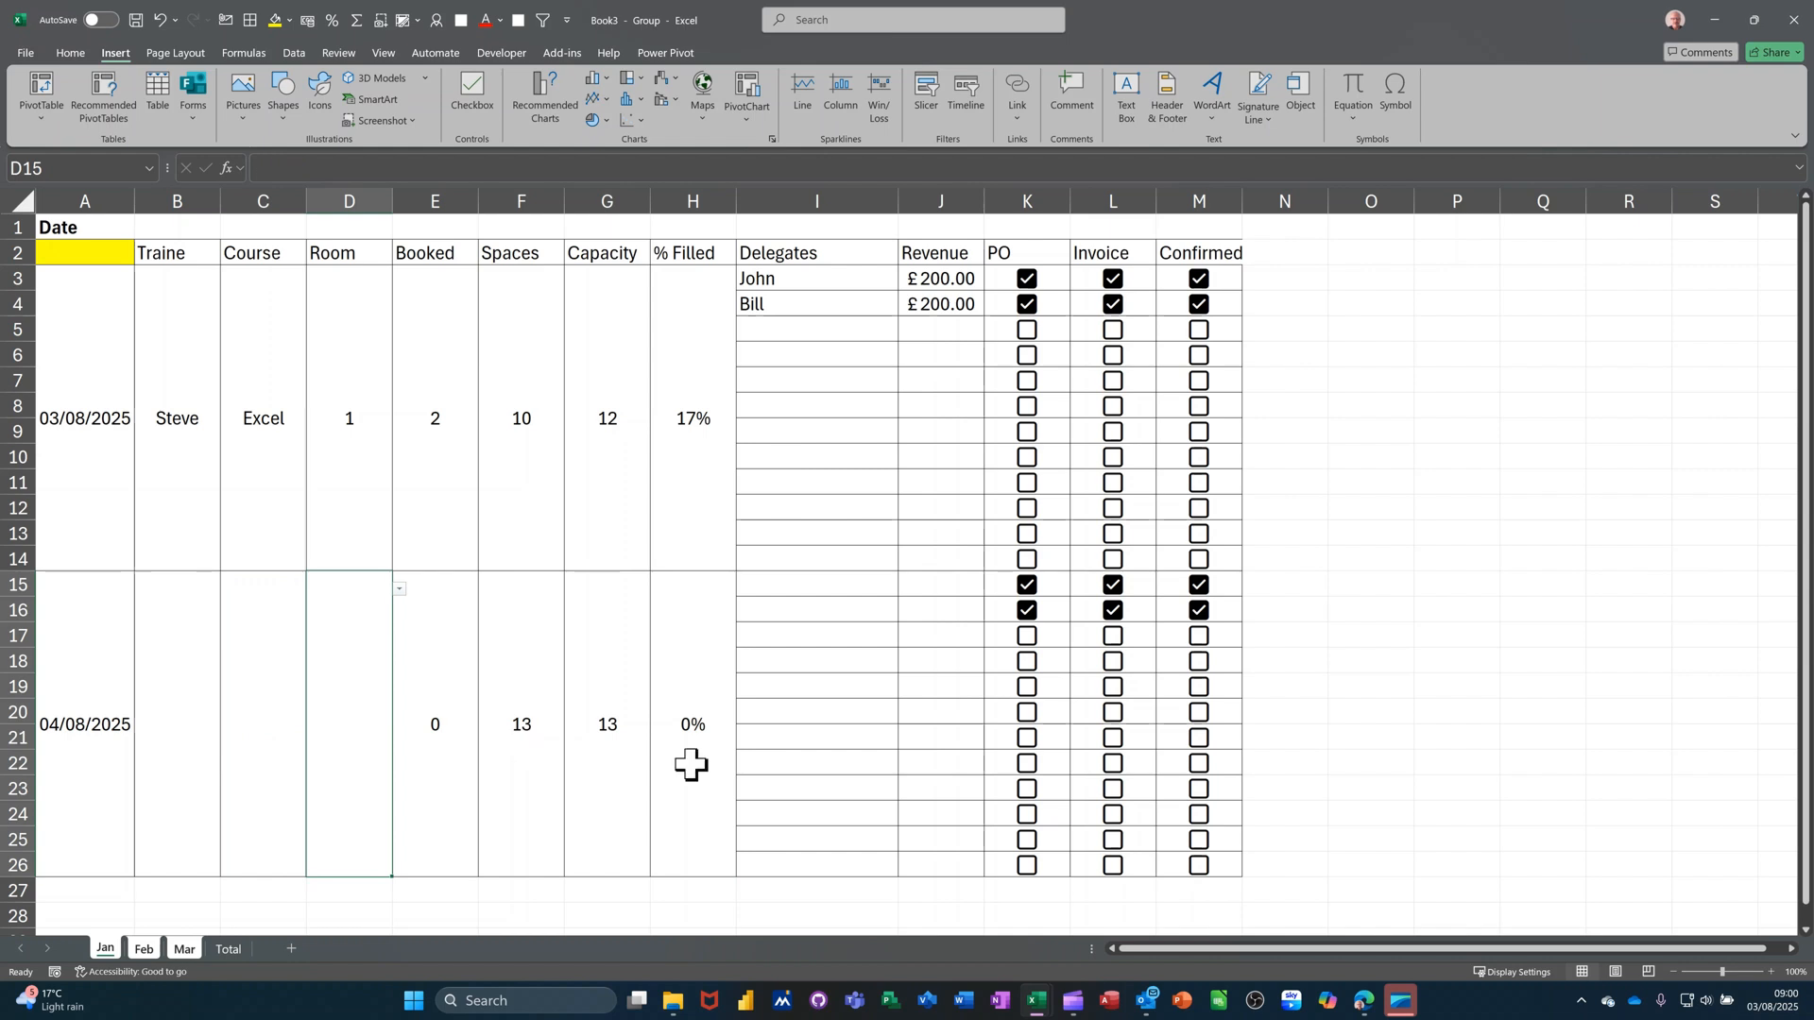
# Step: Shade the second course block A15:M26 light green and clear its date in A15
pyautogui.moveTo(69, 594); pyautogui.dragTo(1182, 836)
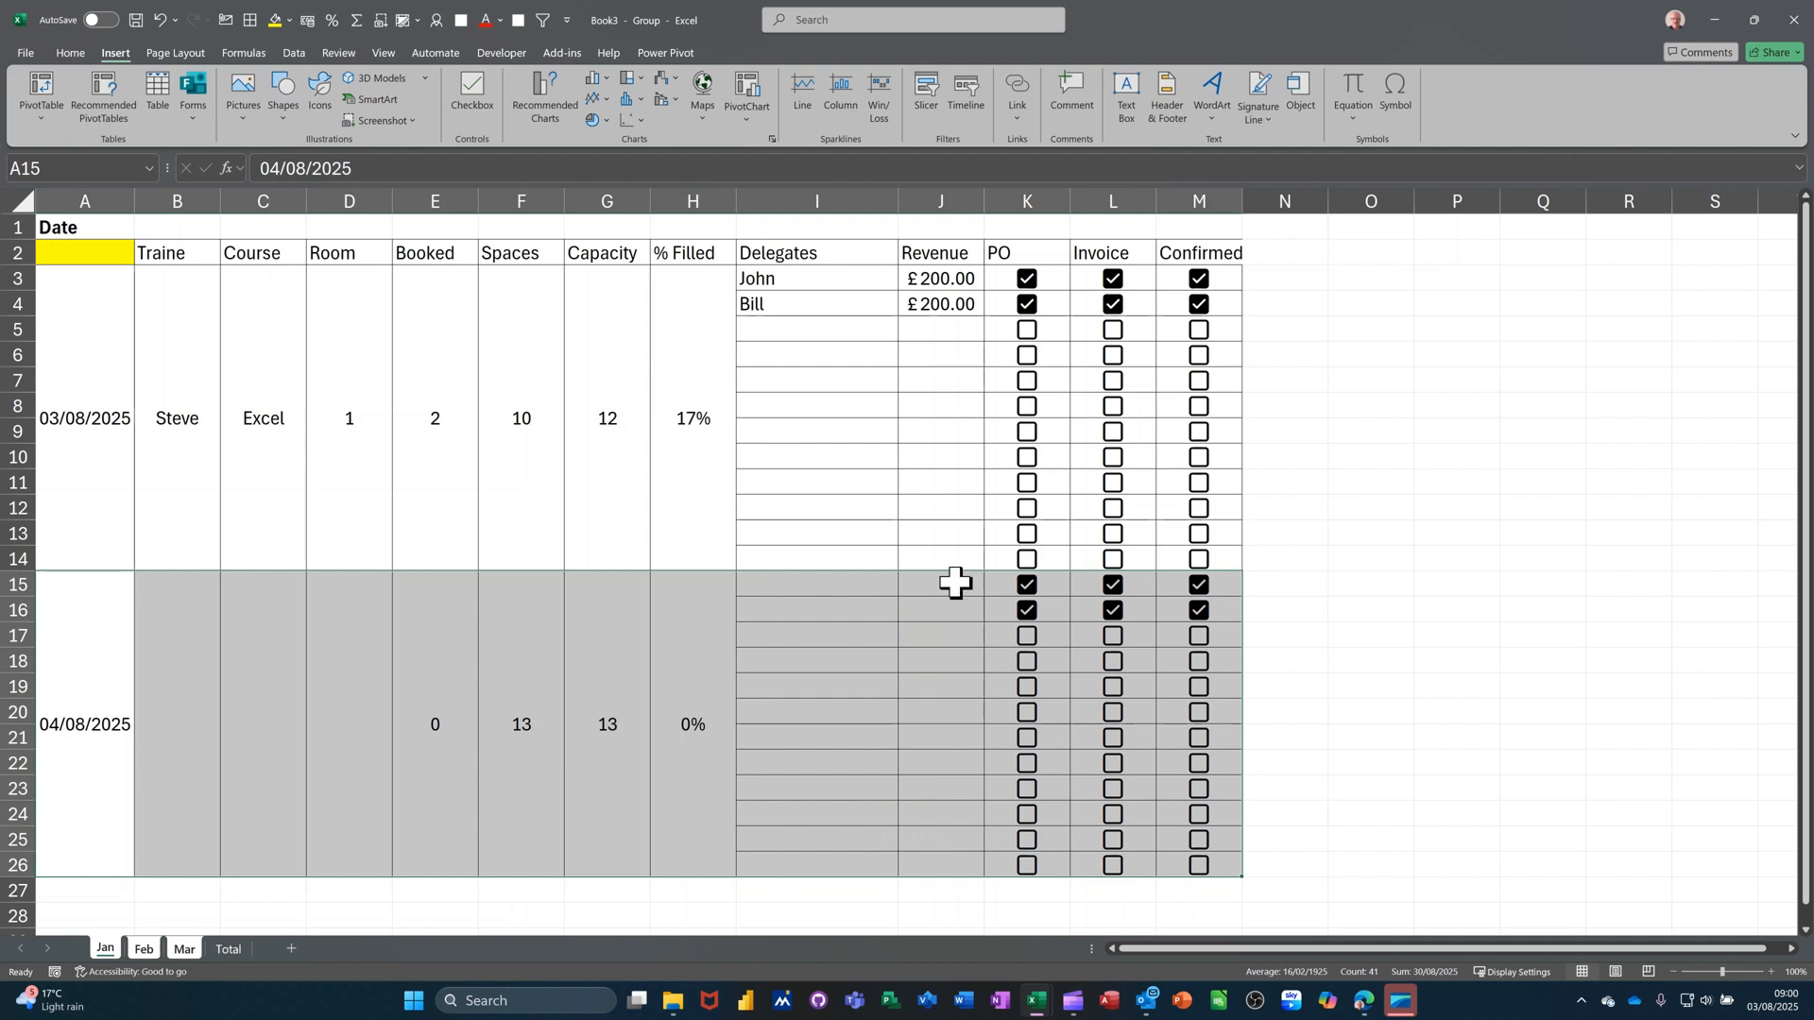
pyautogui.click(292, 20)
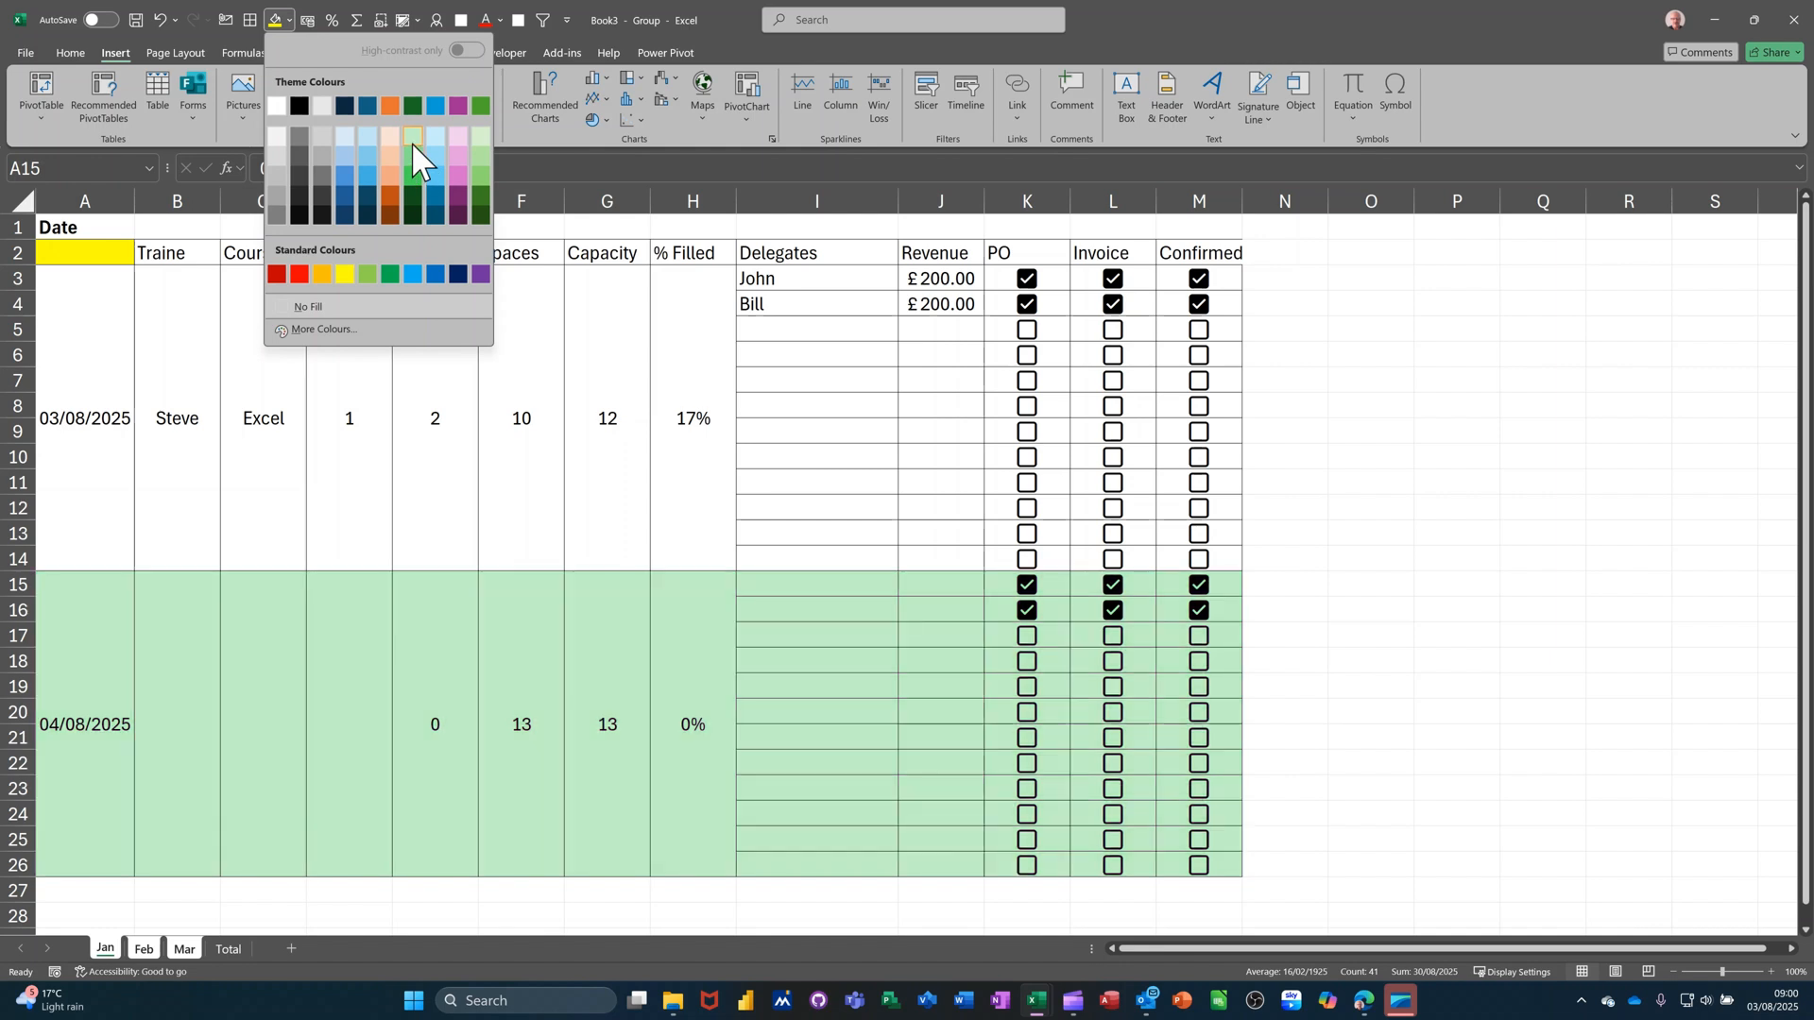
pyautogui.click(411, 142)
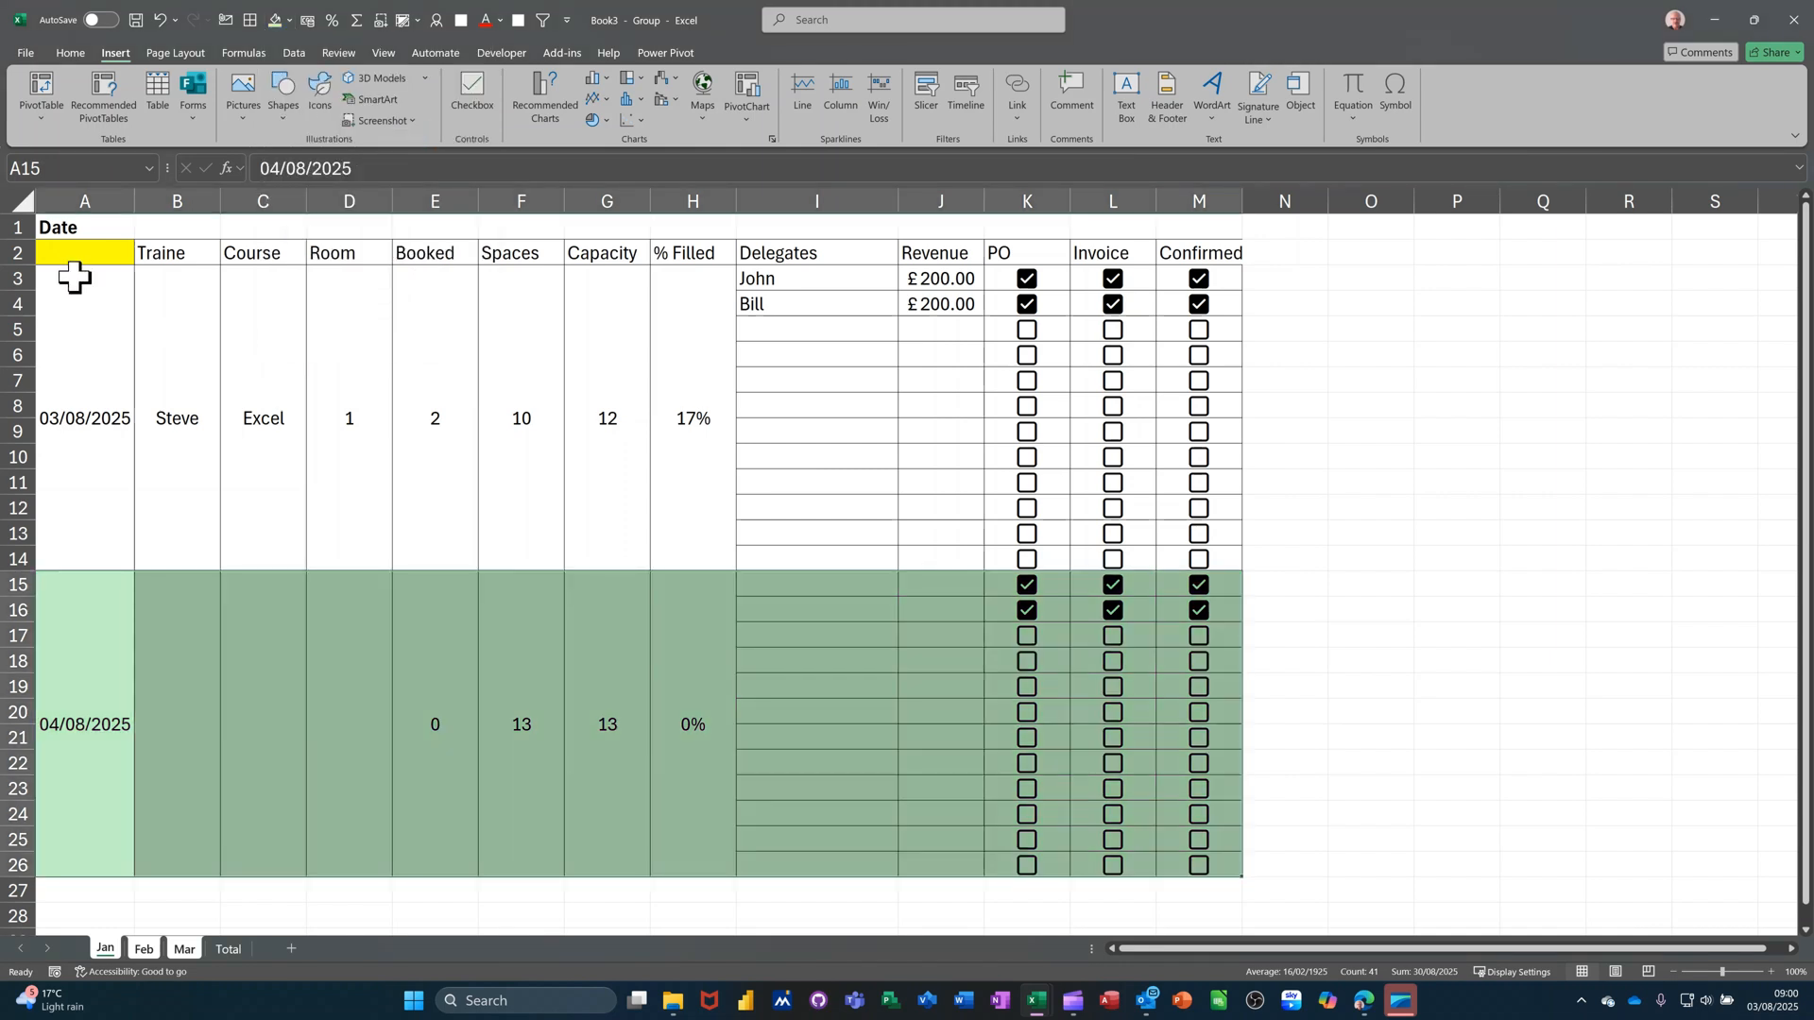
pyautogui.click(572, 666)
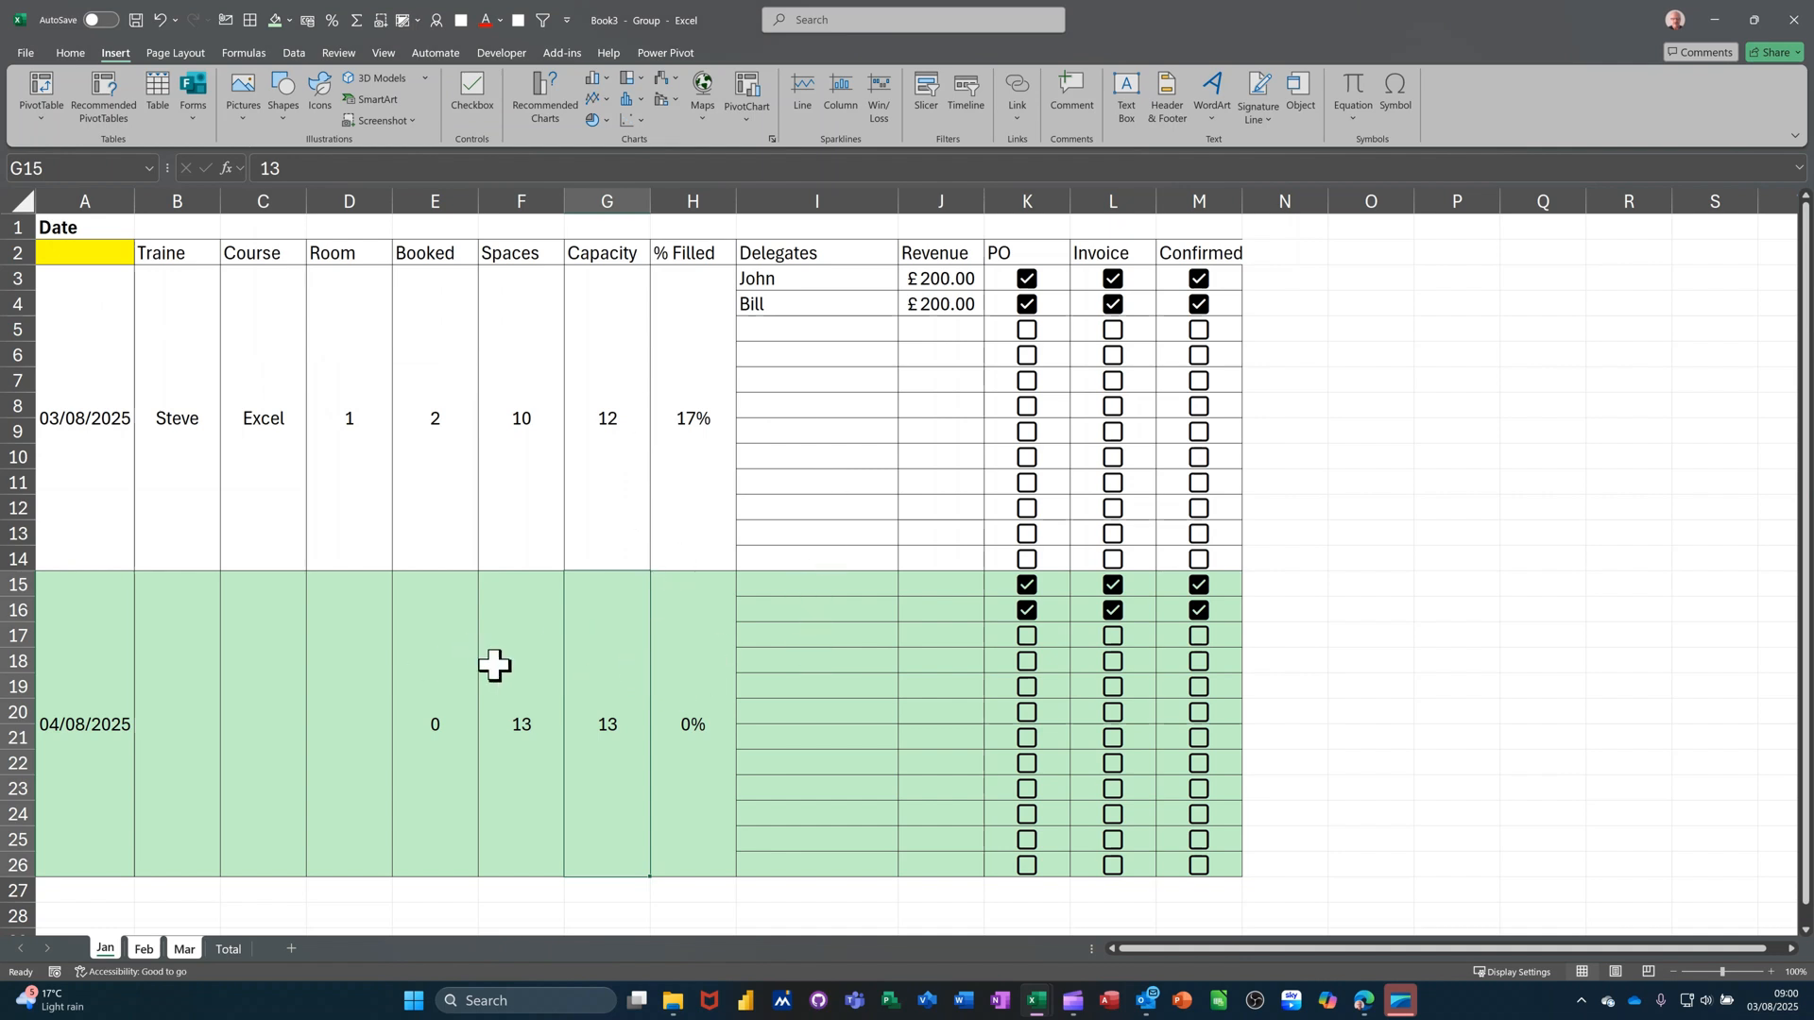
pyautogui.click(90, 720)
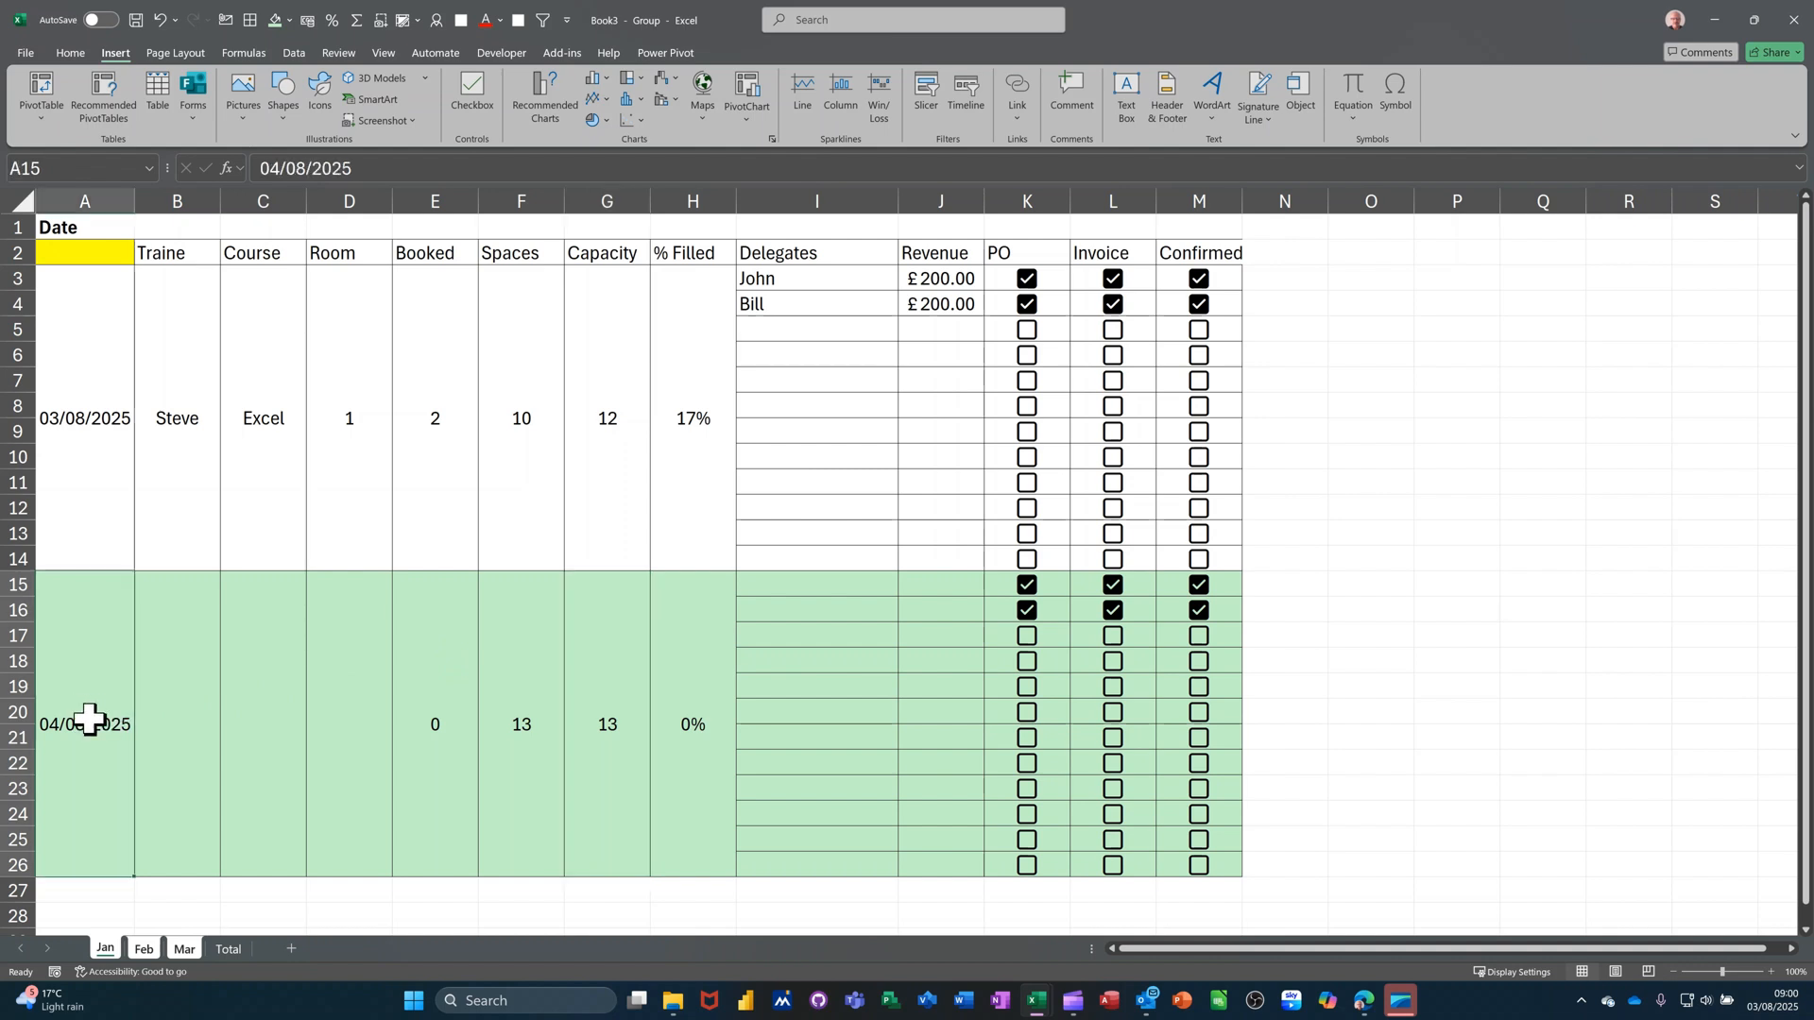
pyautogui.press('Delete')
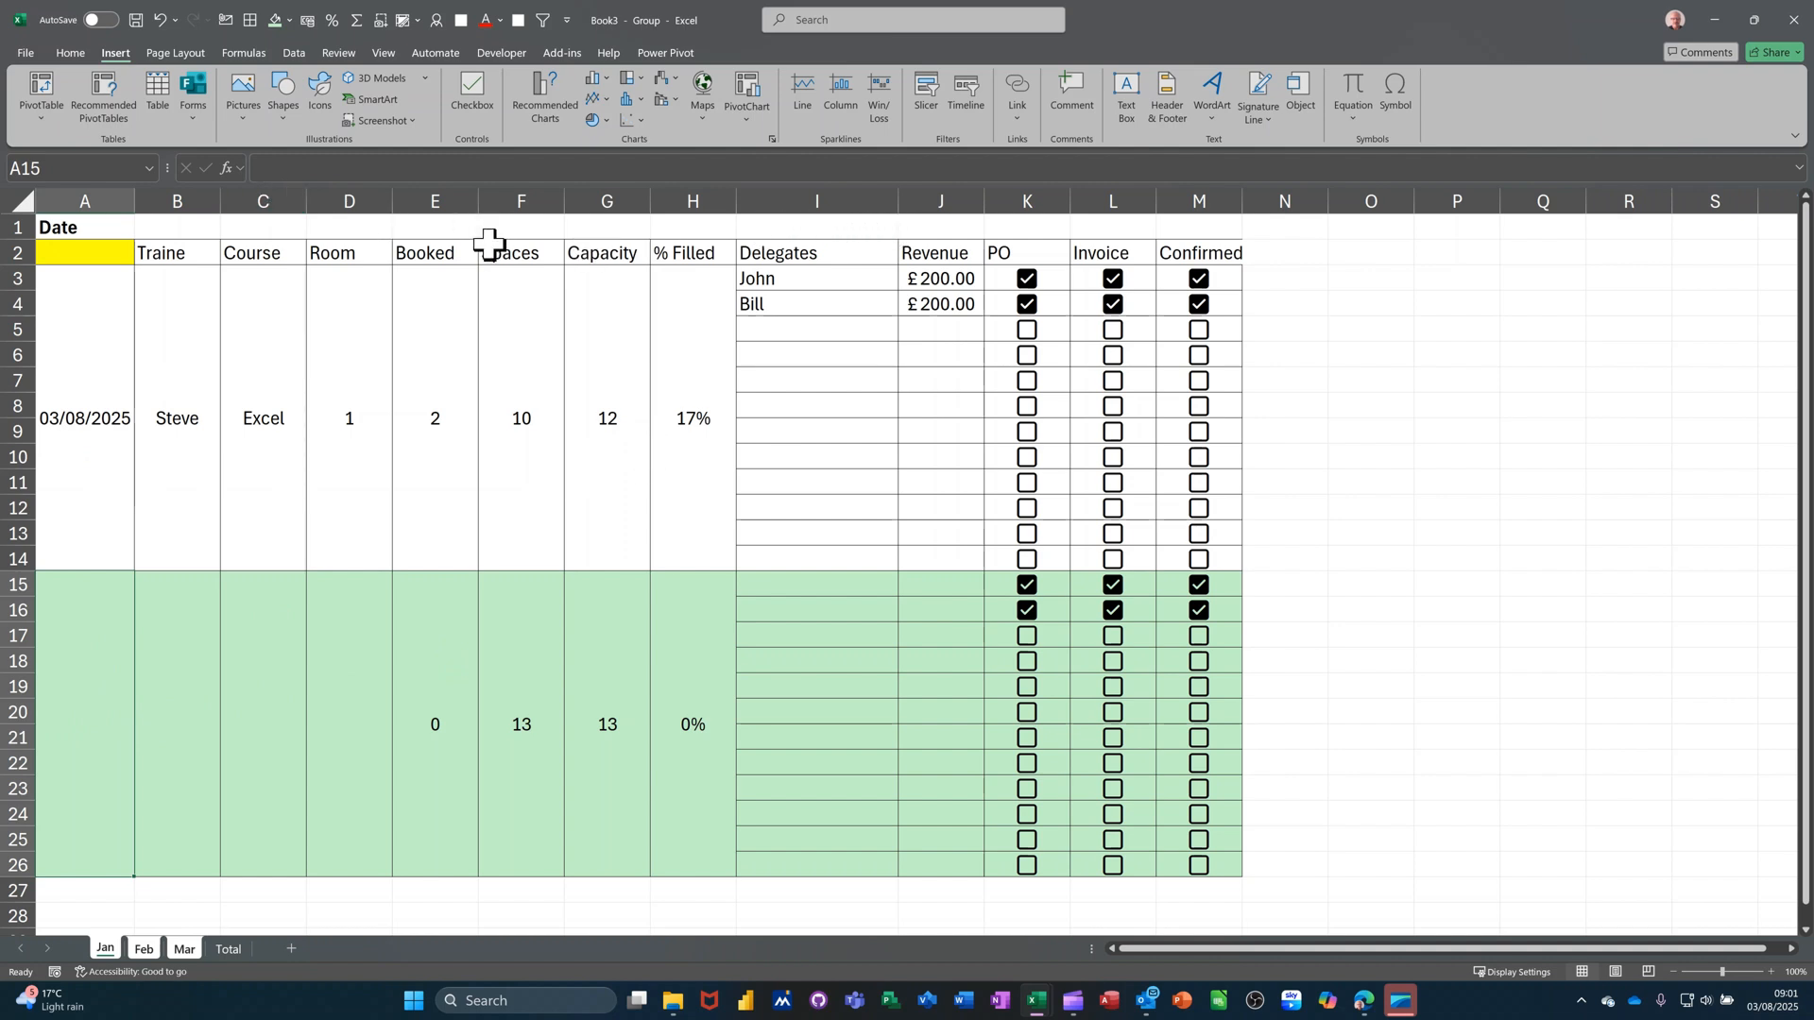
# Step: Insert a blank row above the column headings in row 2
pyautogui.click(6, 252)
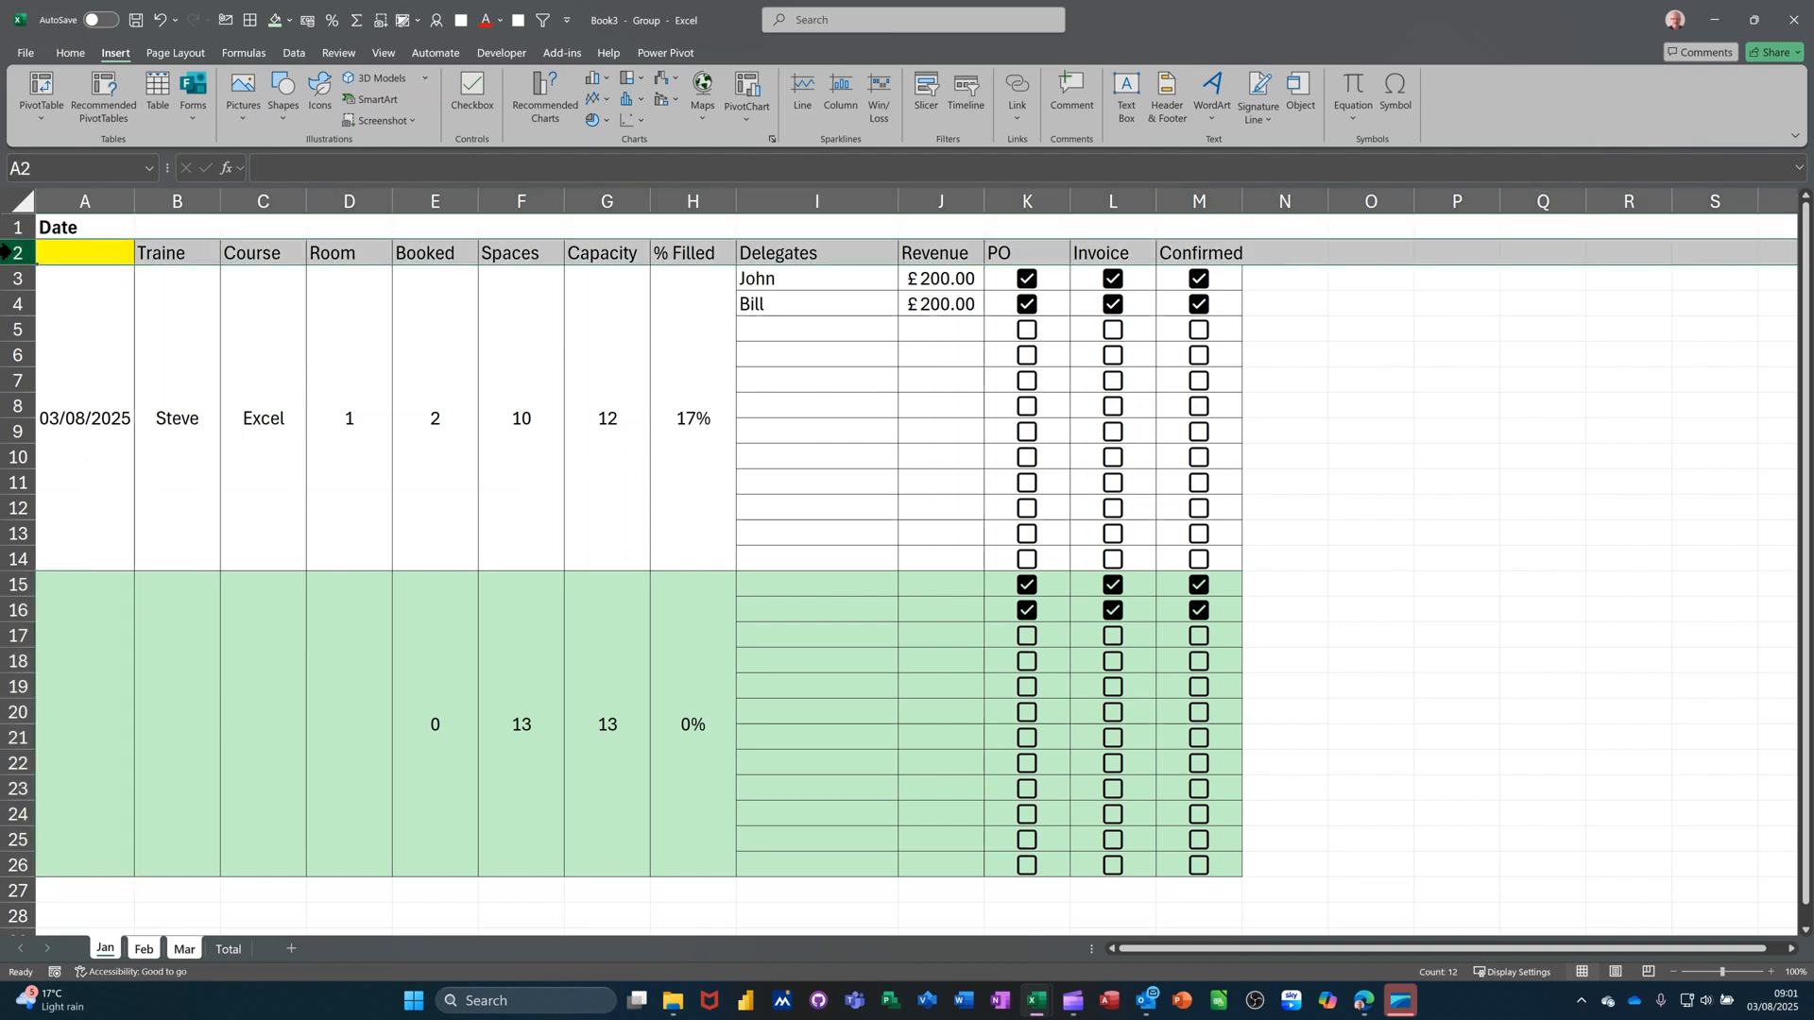
pyautogui.rightClick(10, 253)
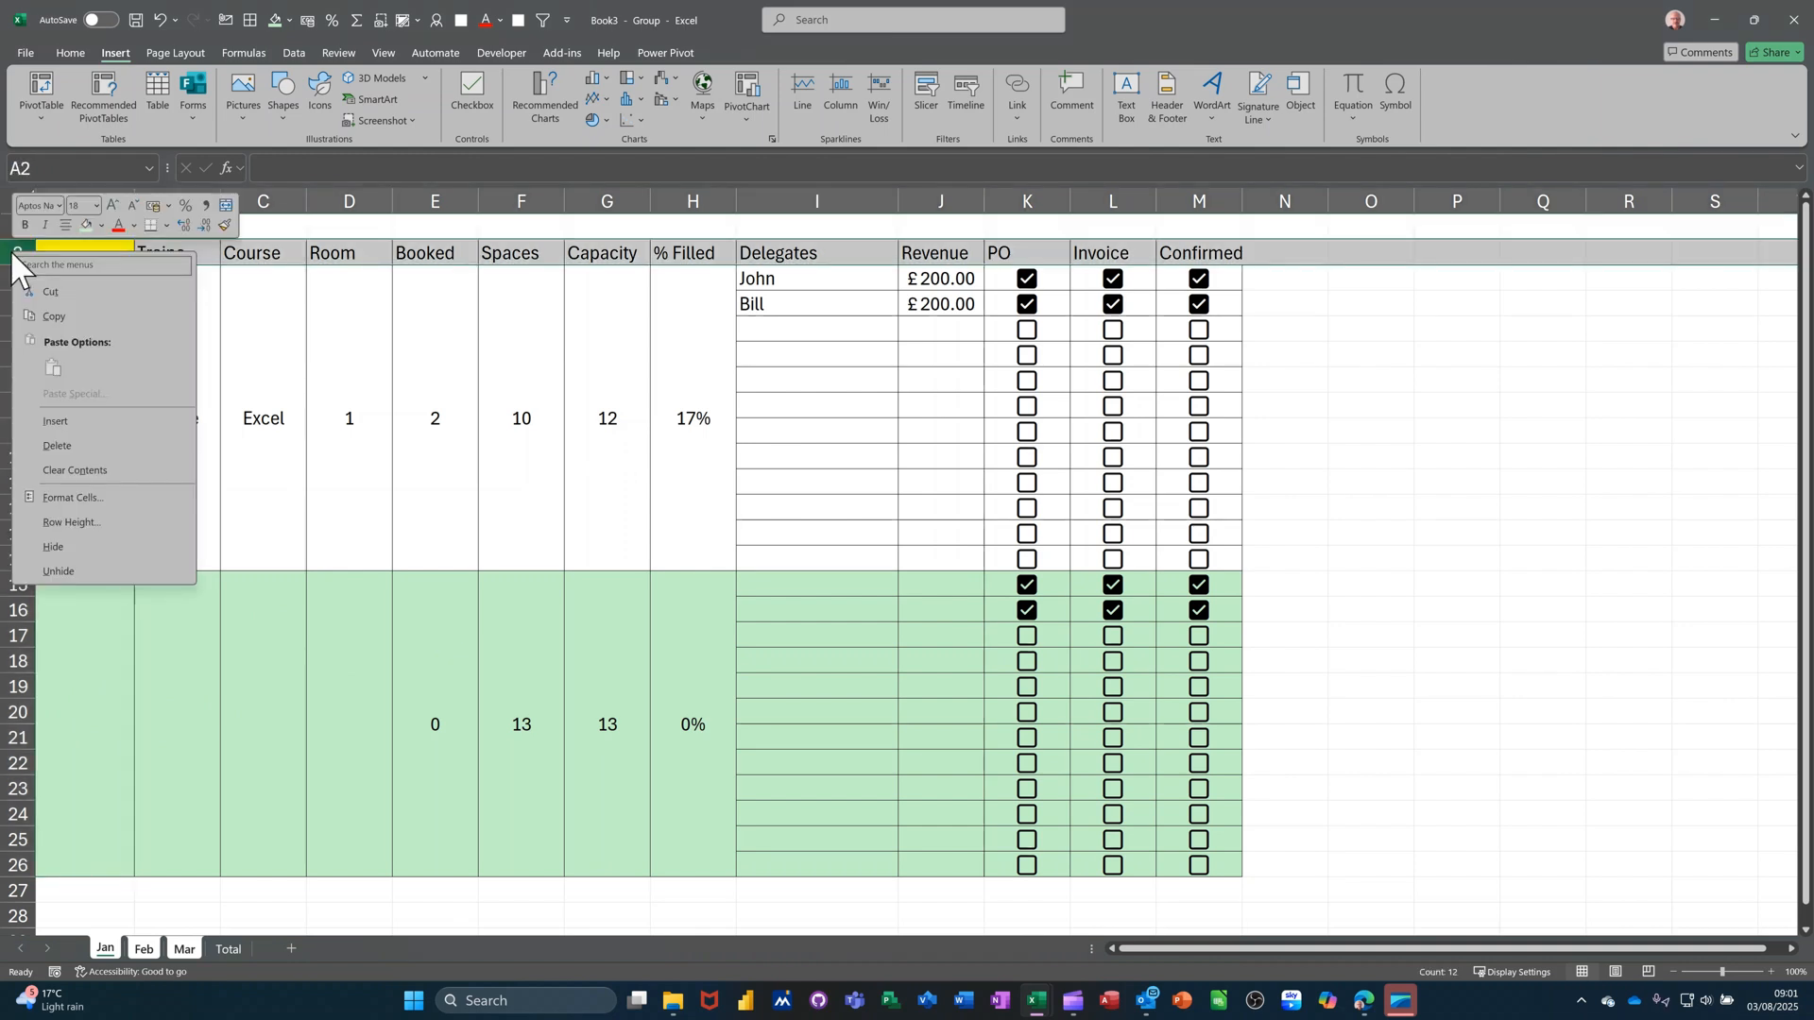
pyautogui.click(57, 421)
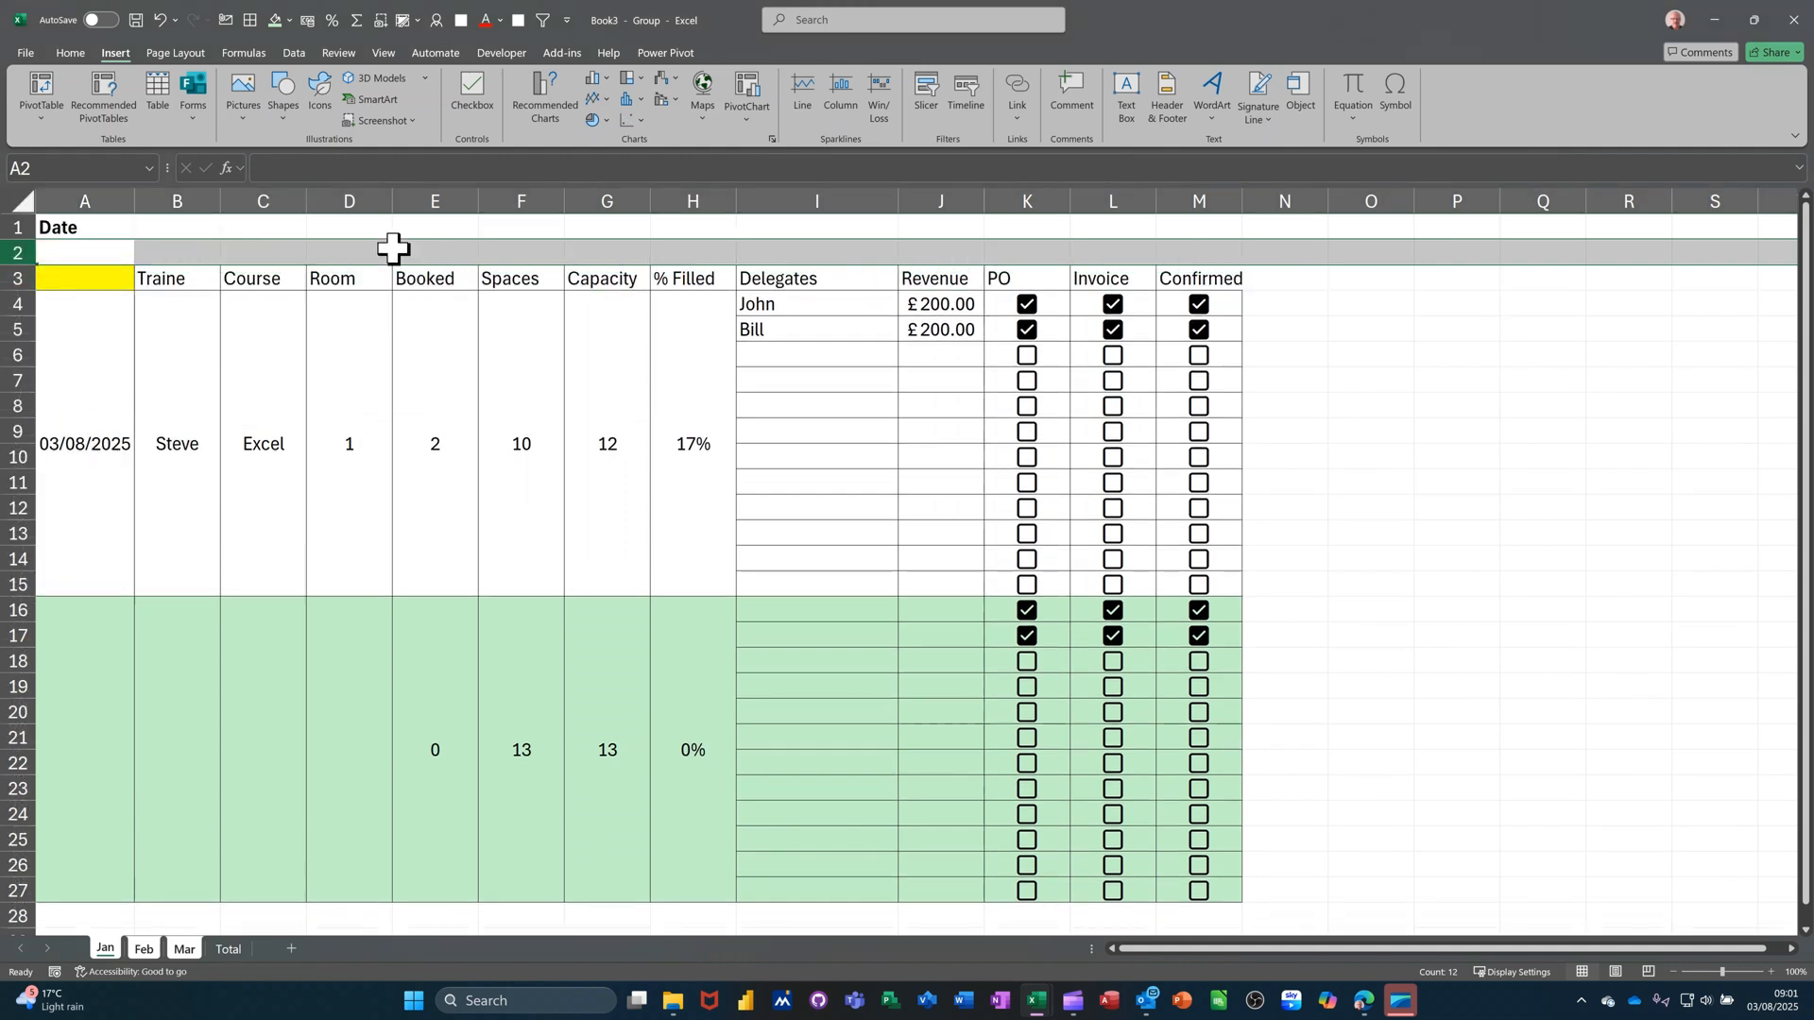
# Step: Enter the heading Revenue in J1 above the Revenue column
pyautogui.click(520, 232)
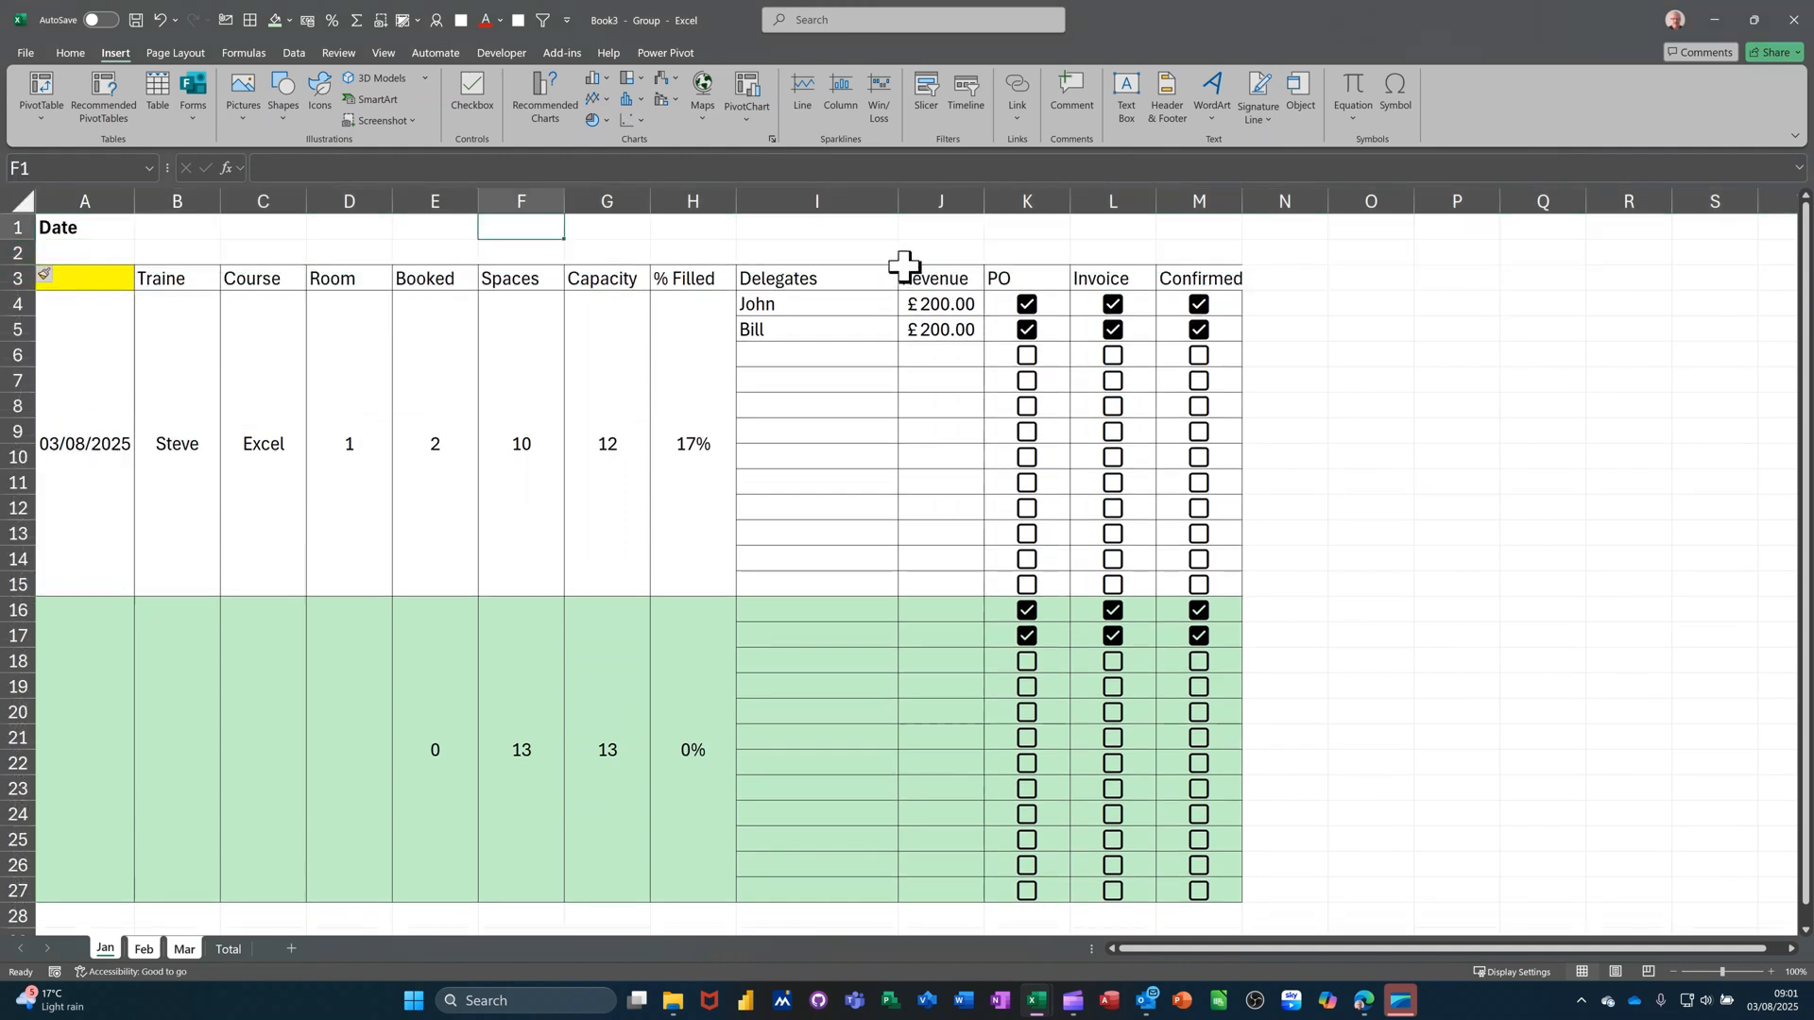
pyautogui.click(946, 225)
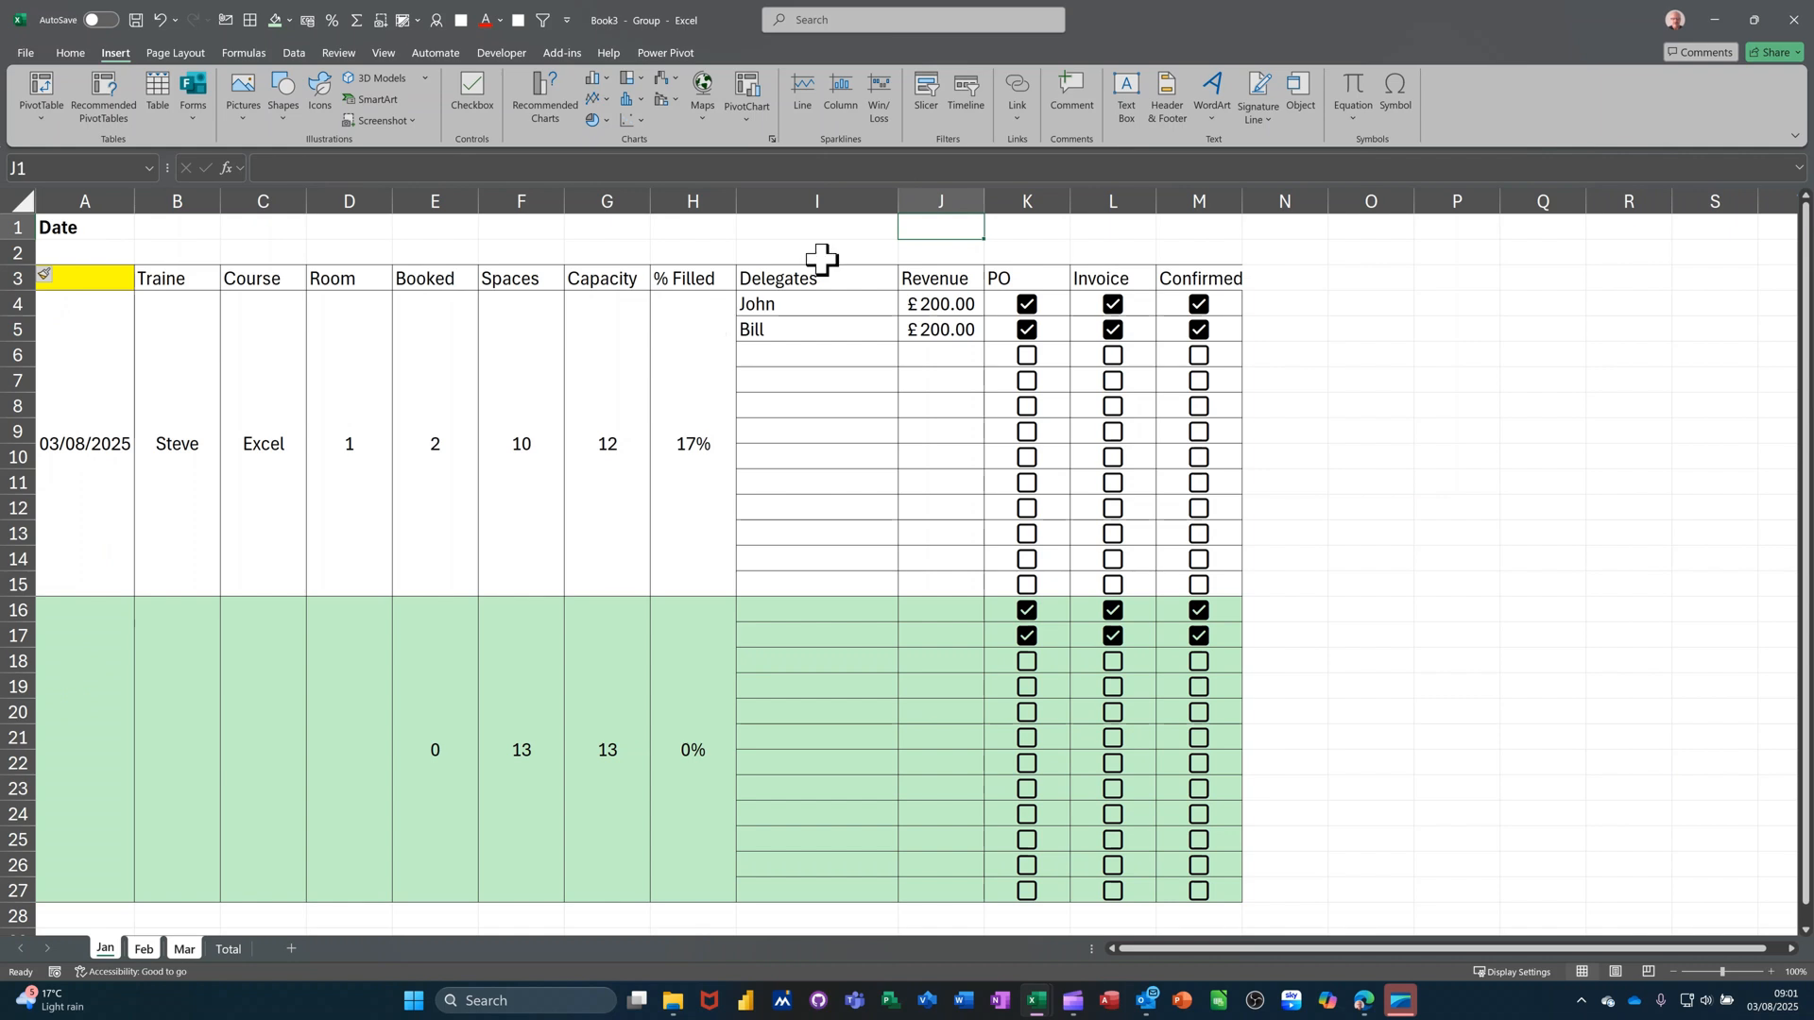
pyautogui.write('Rev')
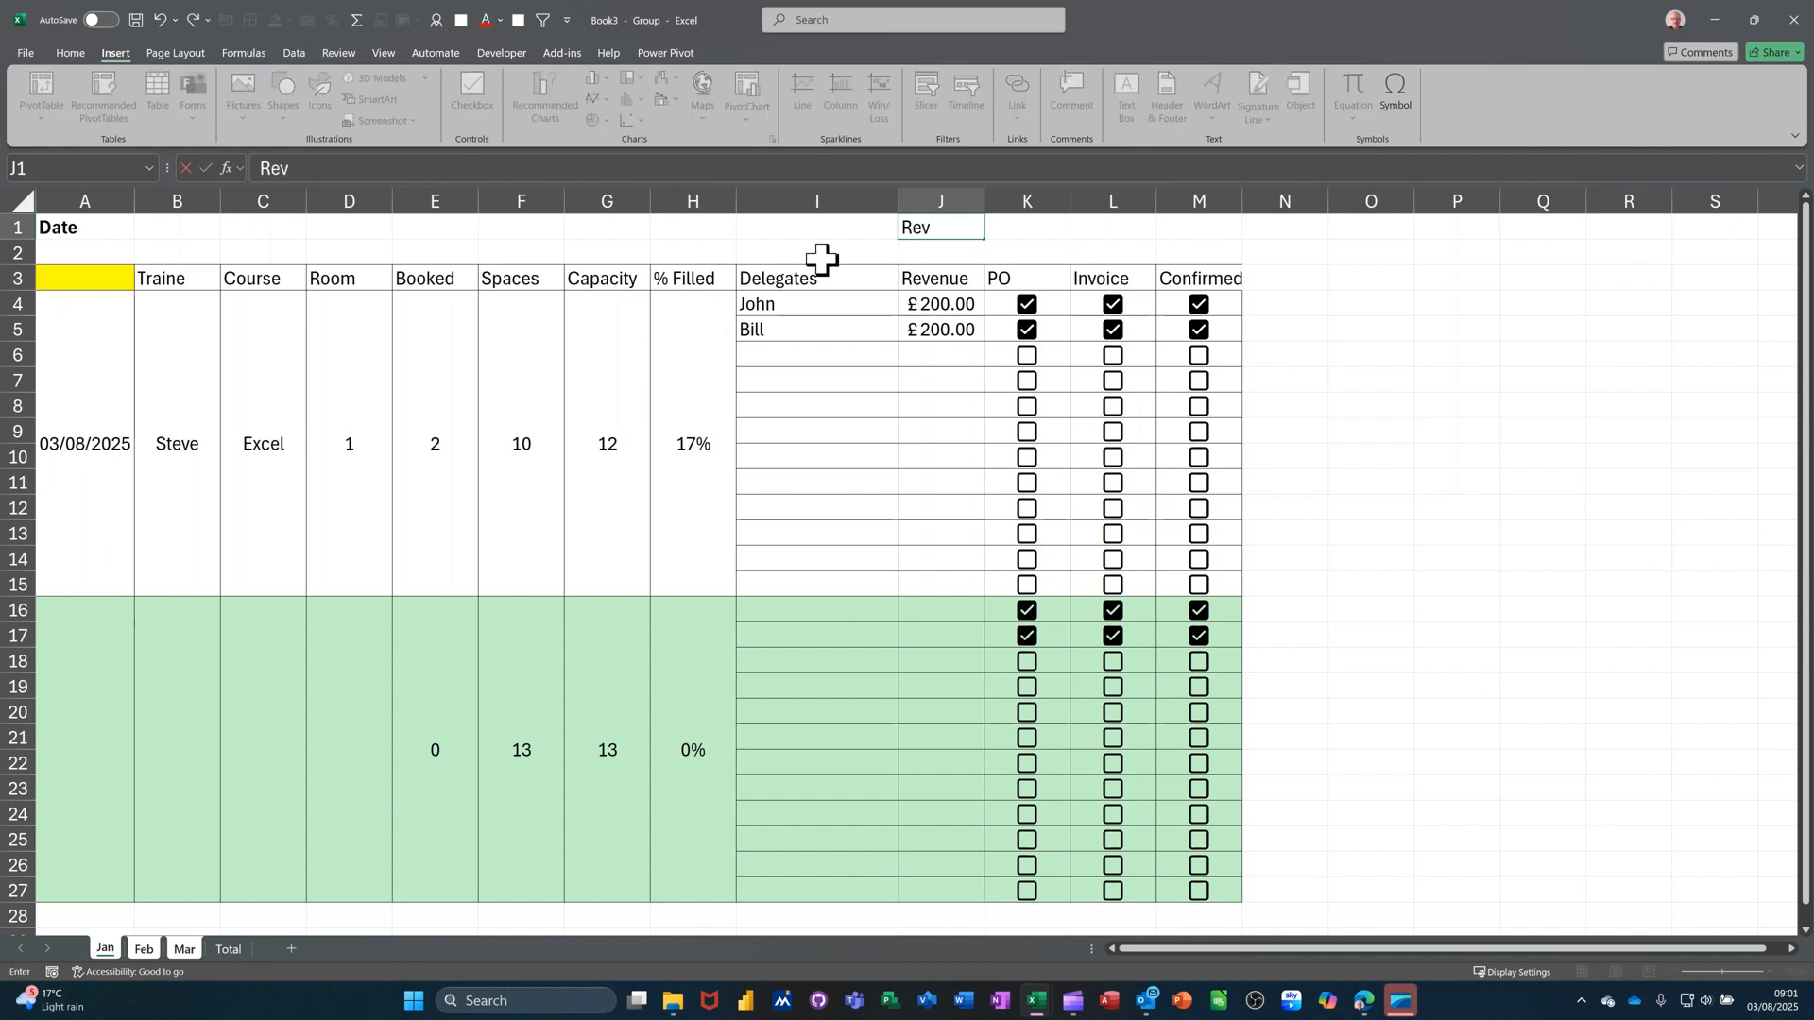
pyautogui.write('enue')
pyautogui.press('Return')
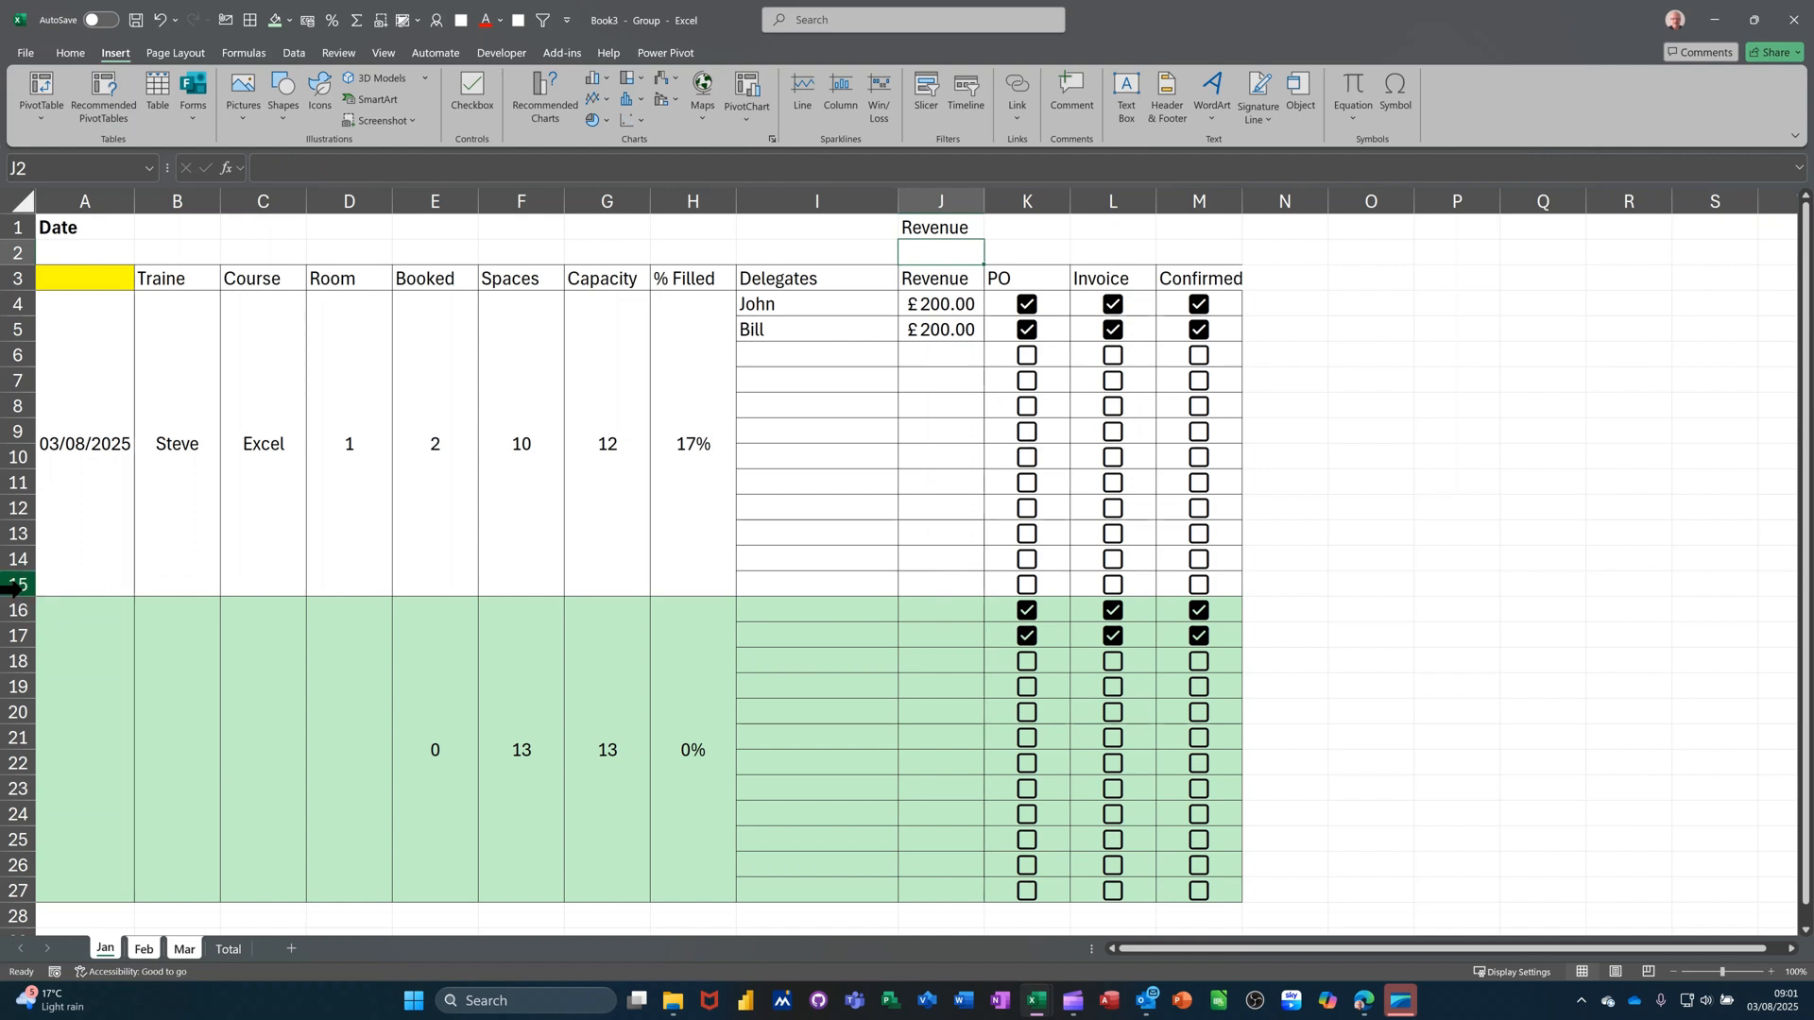
# Step: Insert a row at row 15 of the first course block and remove the checkboxes from K16:M16
pyautogui.click(11, 588)
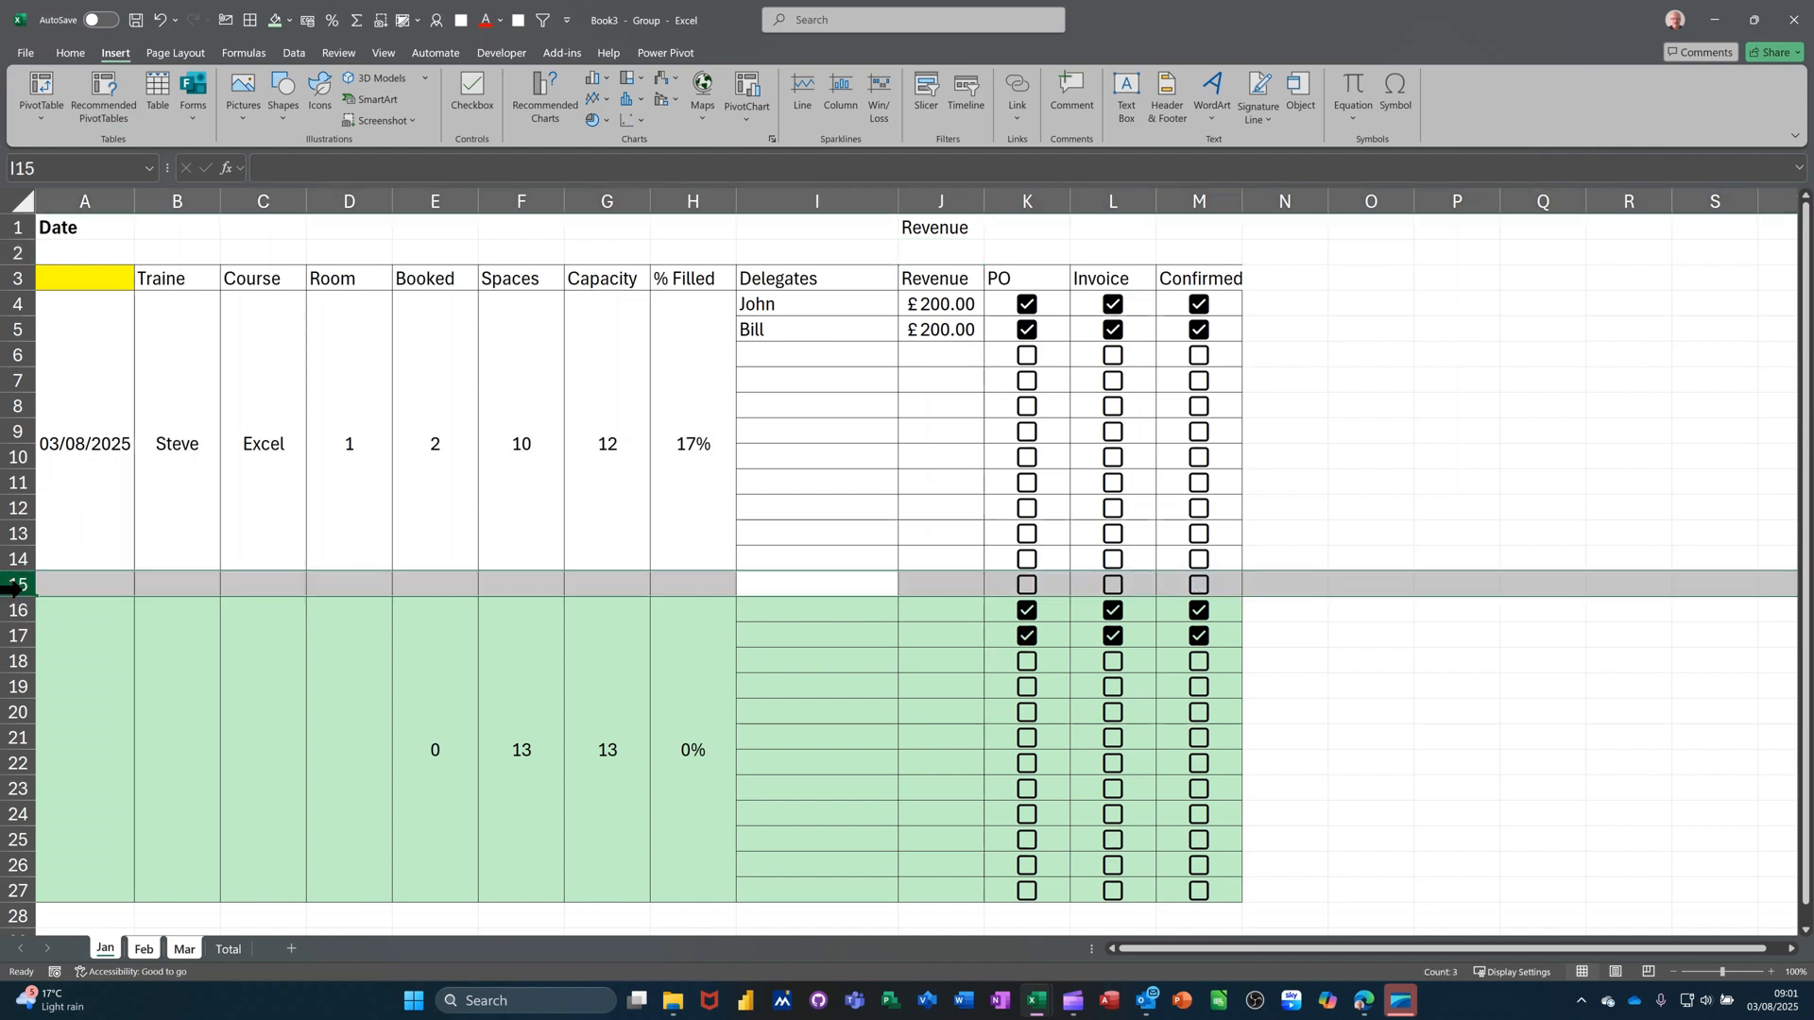
pyautogui.rightClick(11, 588)
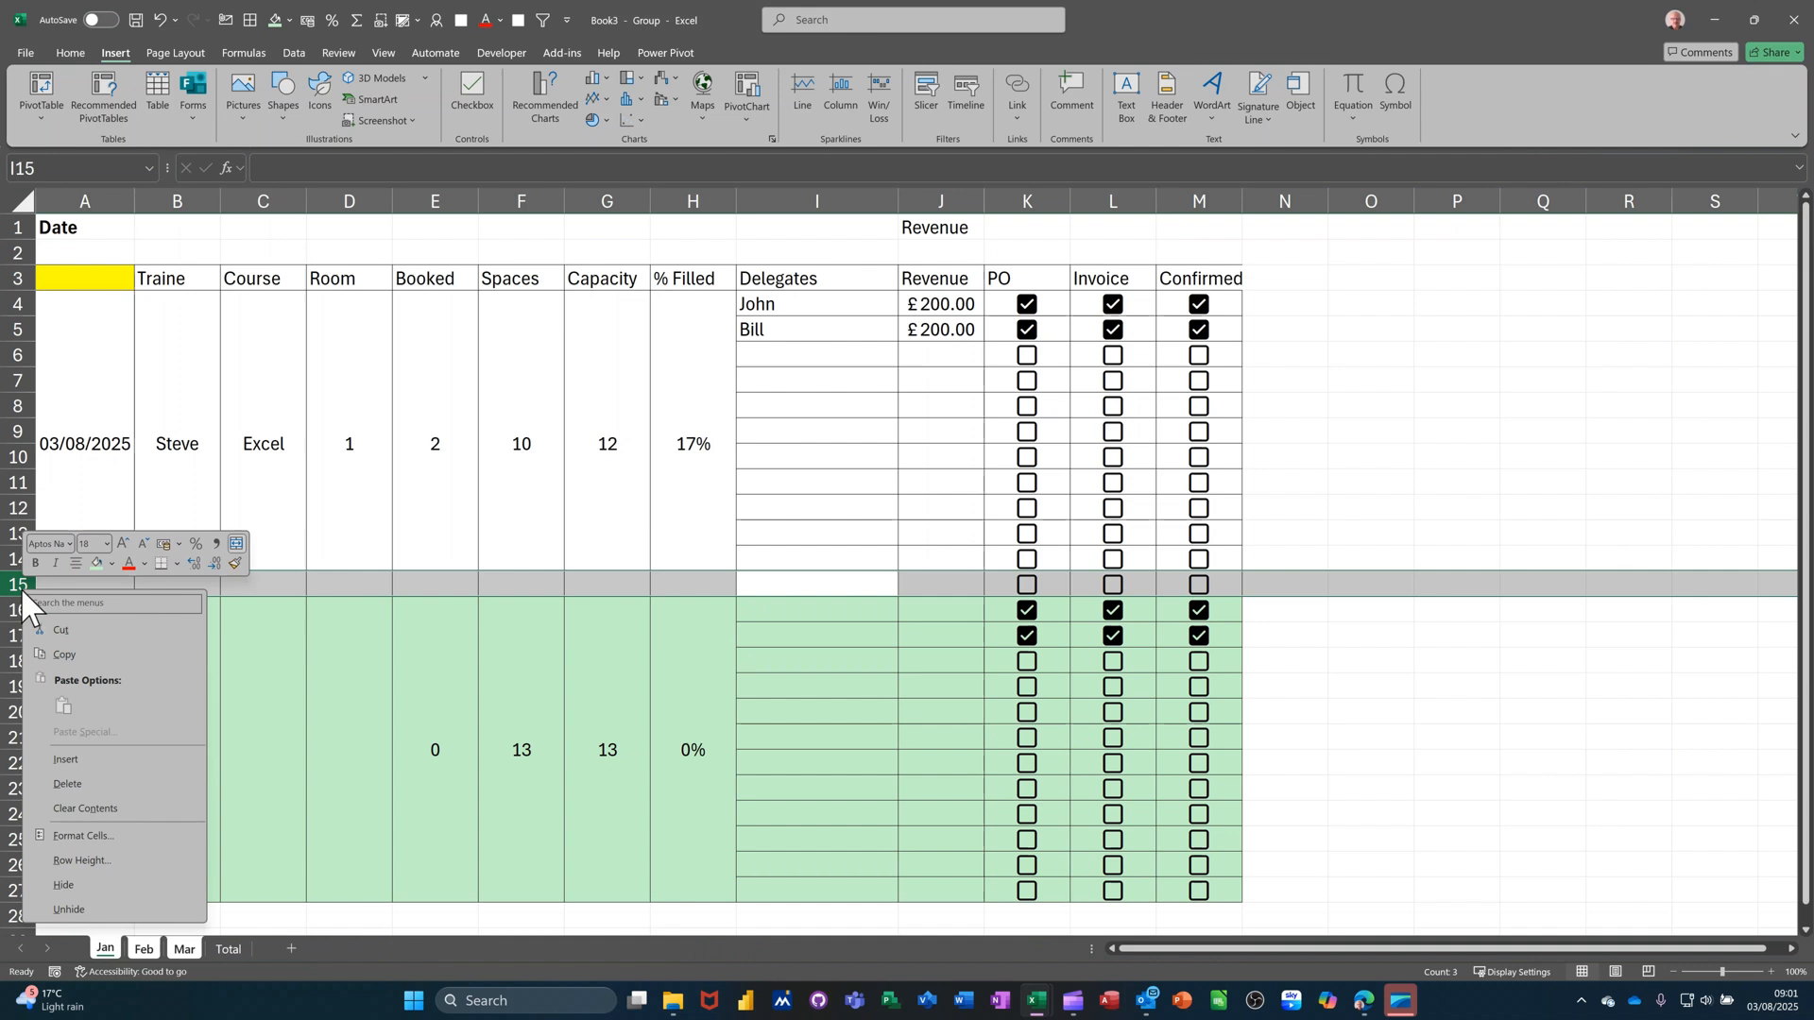
pyautogui.click(92, 760)
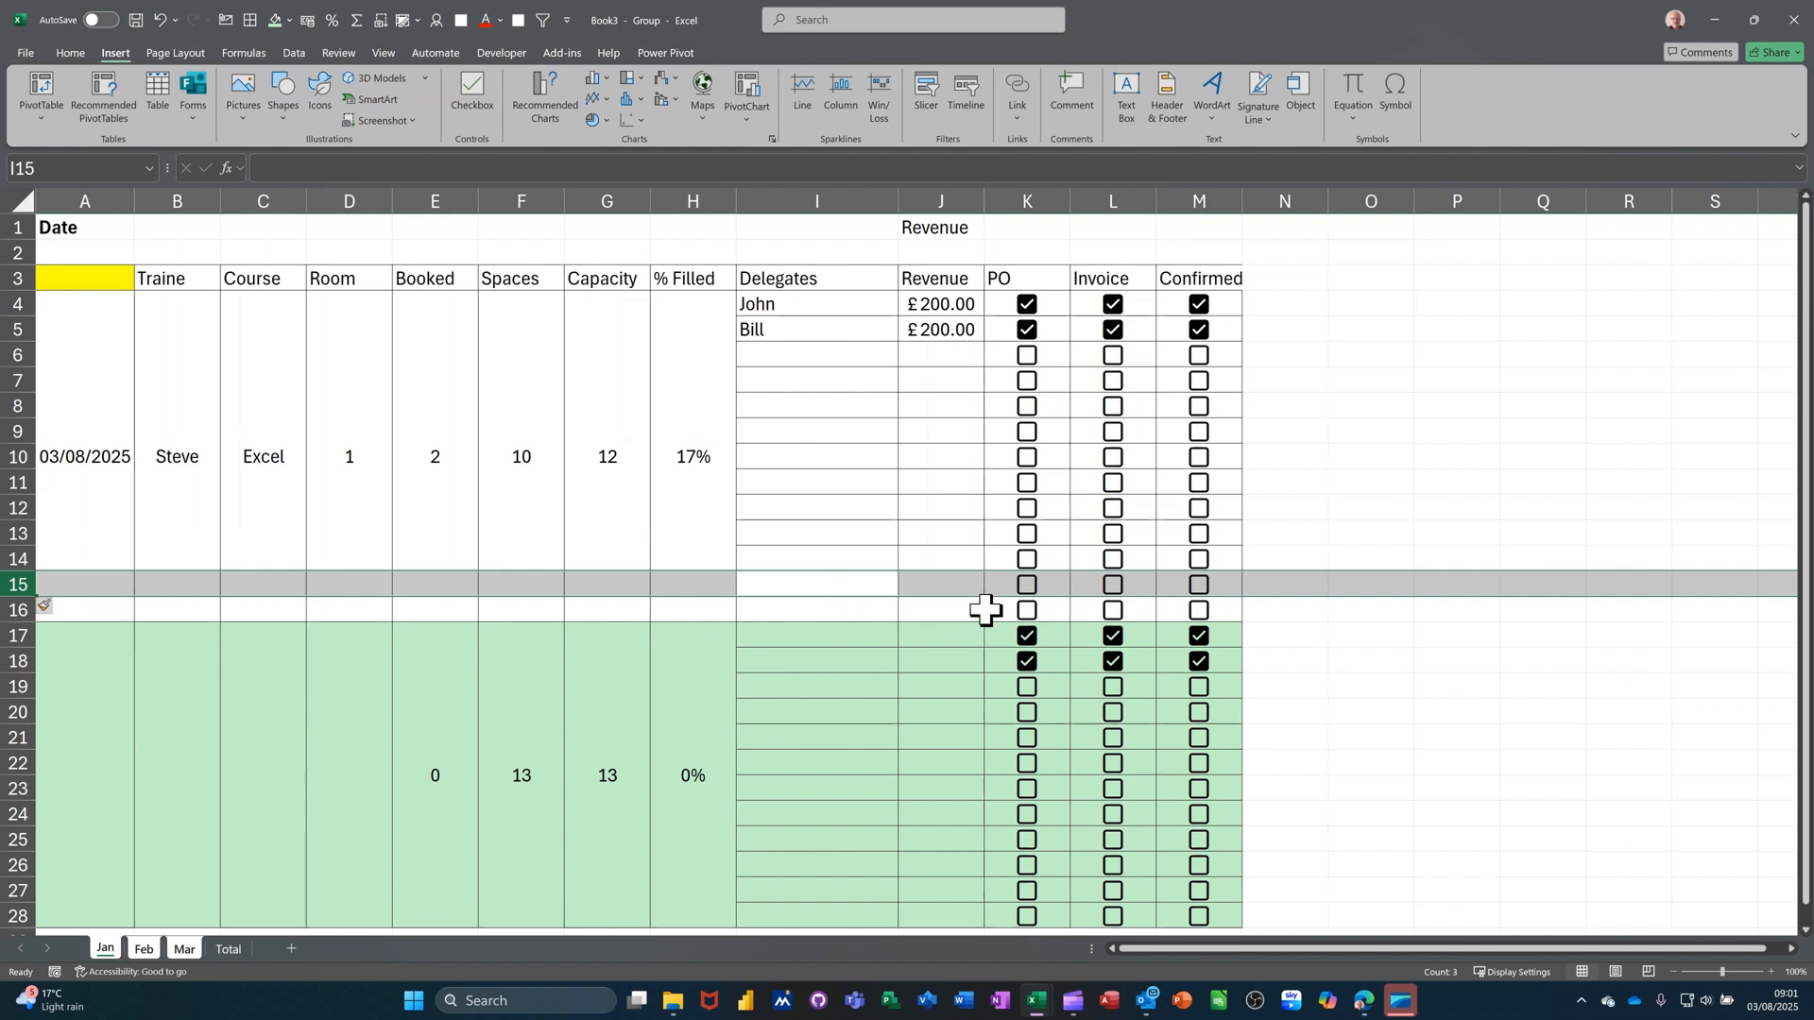
pyautogui.moveTo(1051, 610); pyautogui.dragTo(1206, 612)
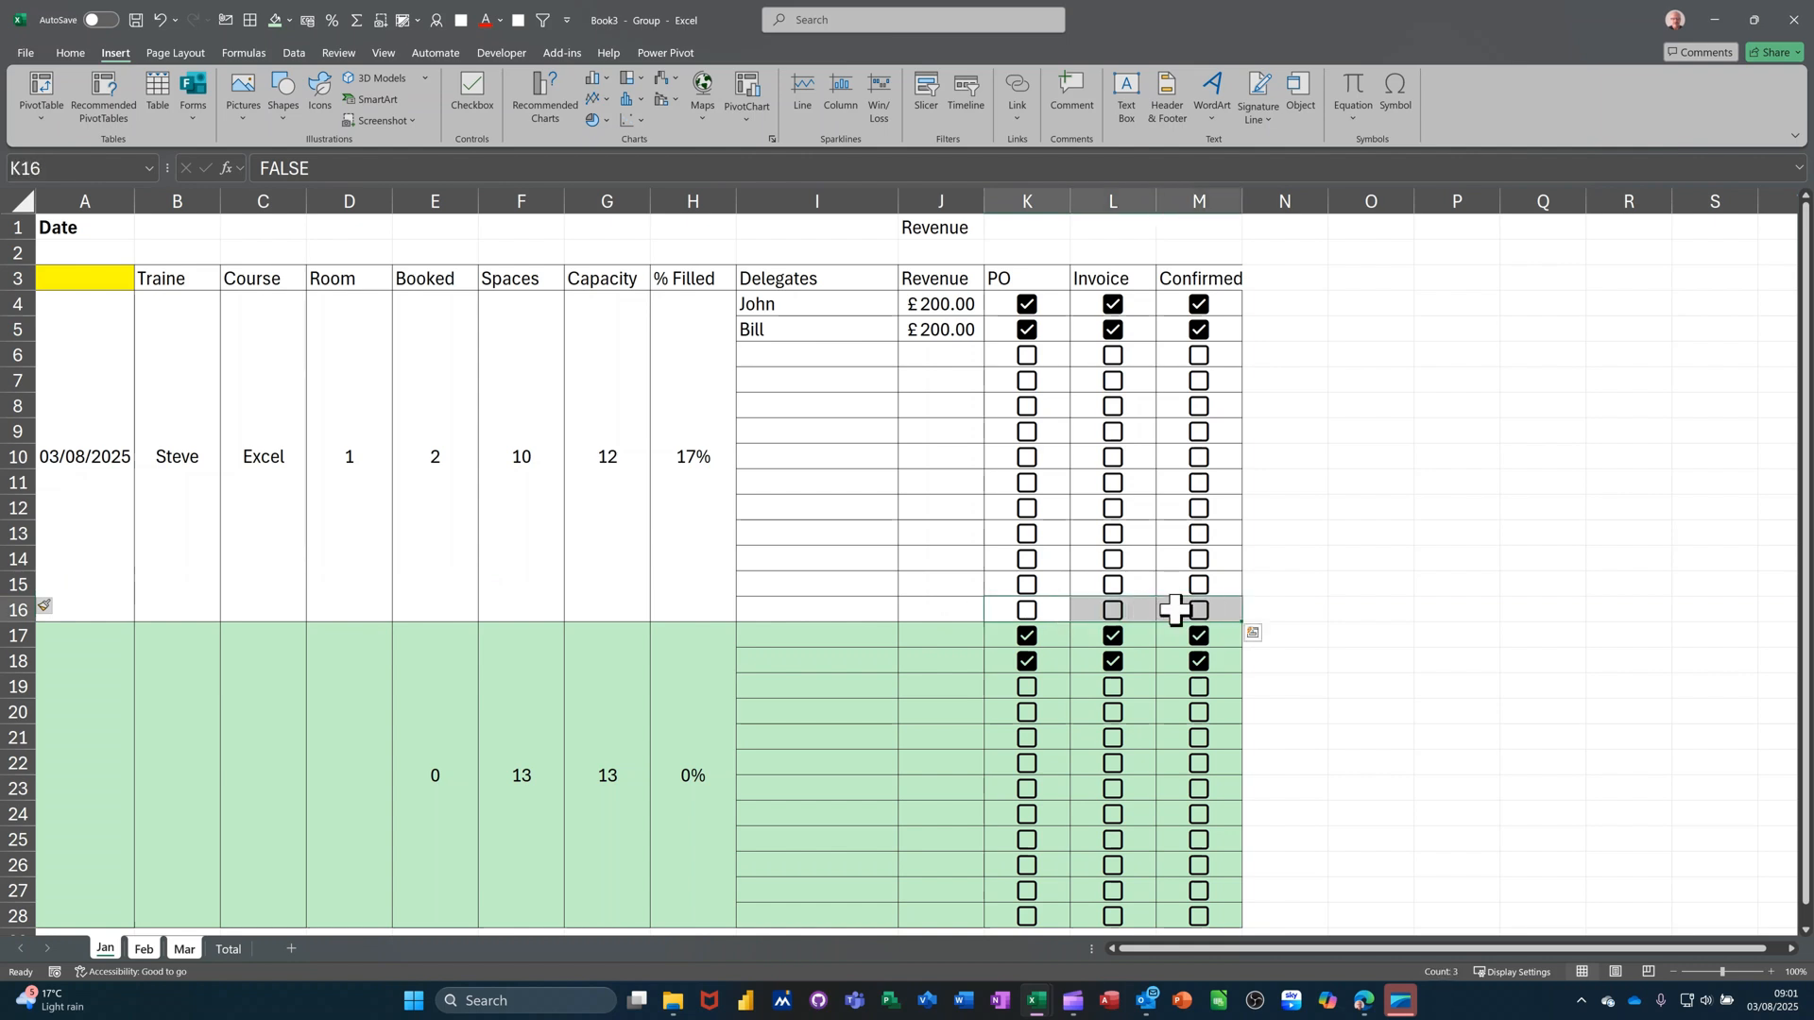
pyautogui.press('Delete')
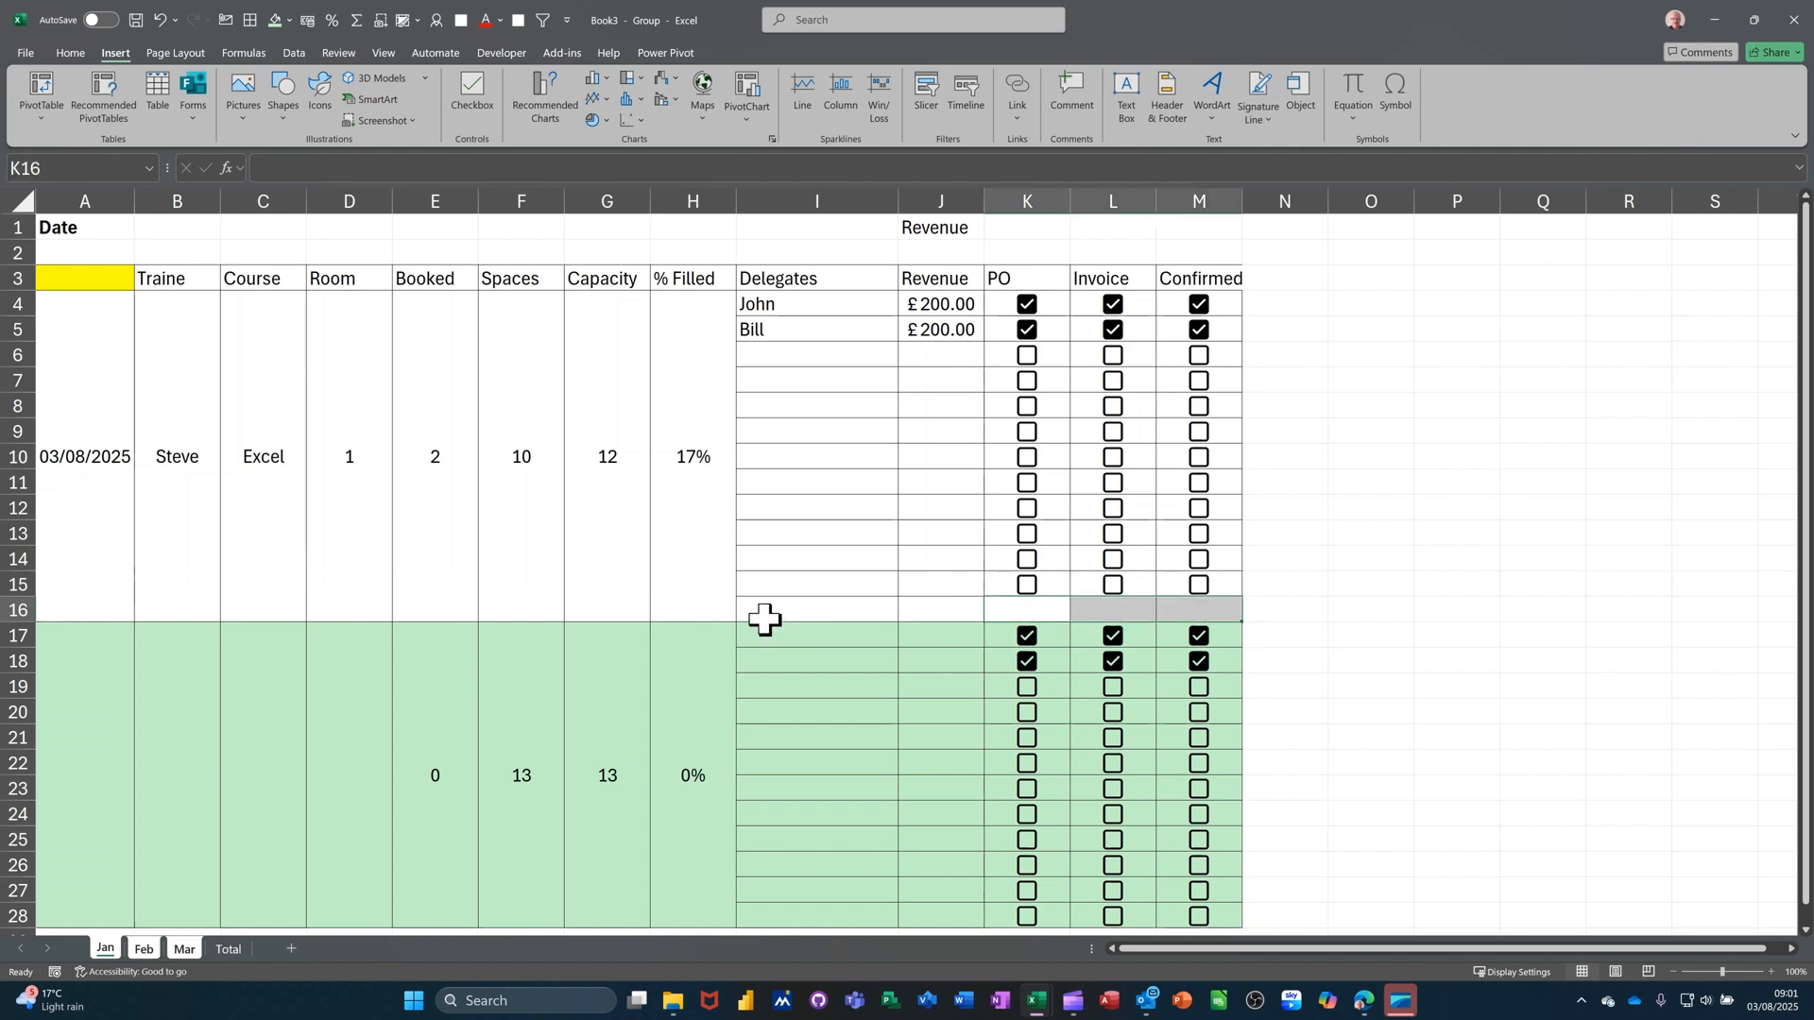
# Step: Shade I16:M16 orange as a total row and sum the block's revenue in J16 with =SUM(J4:J15)
pyautogui.moveTo(765, 616); pyautogui.dragTo(1193, 615)
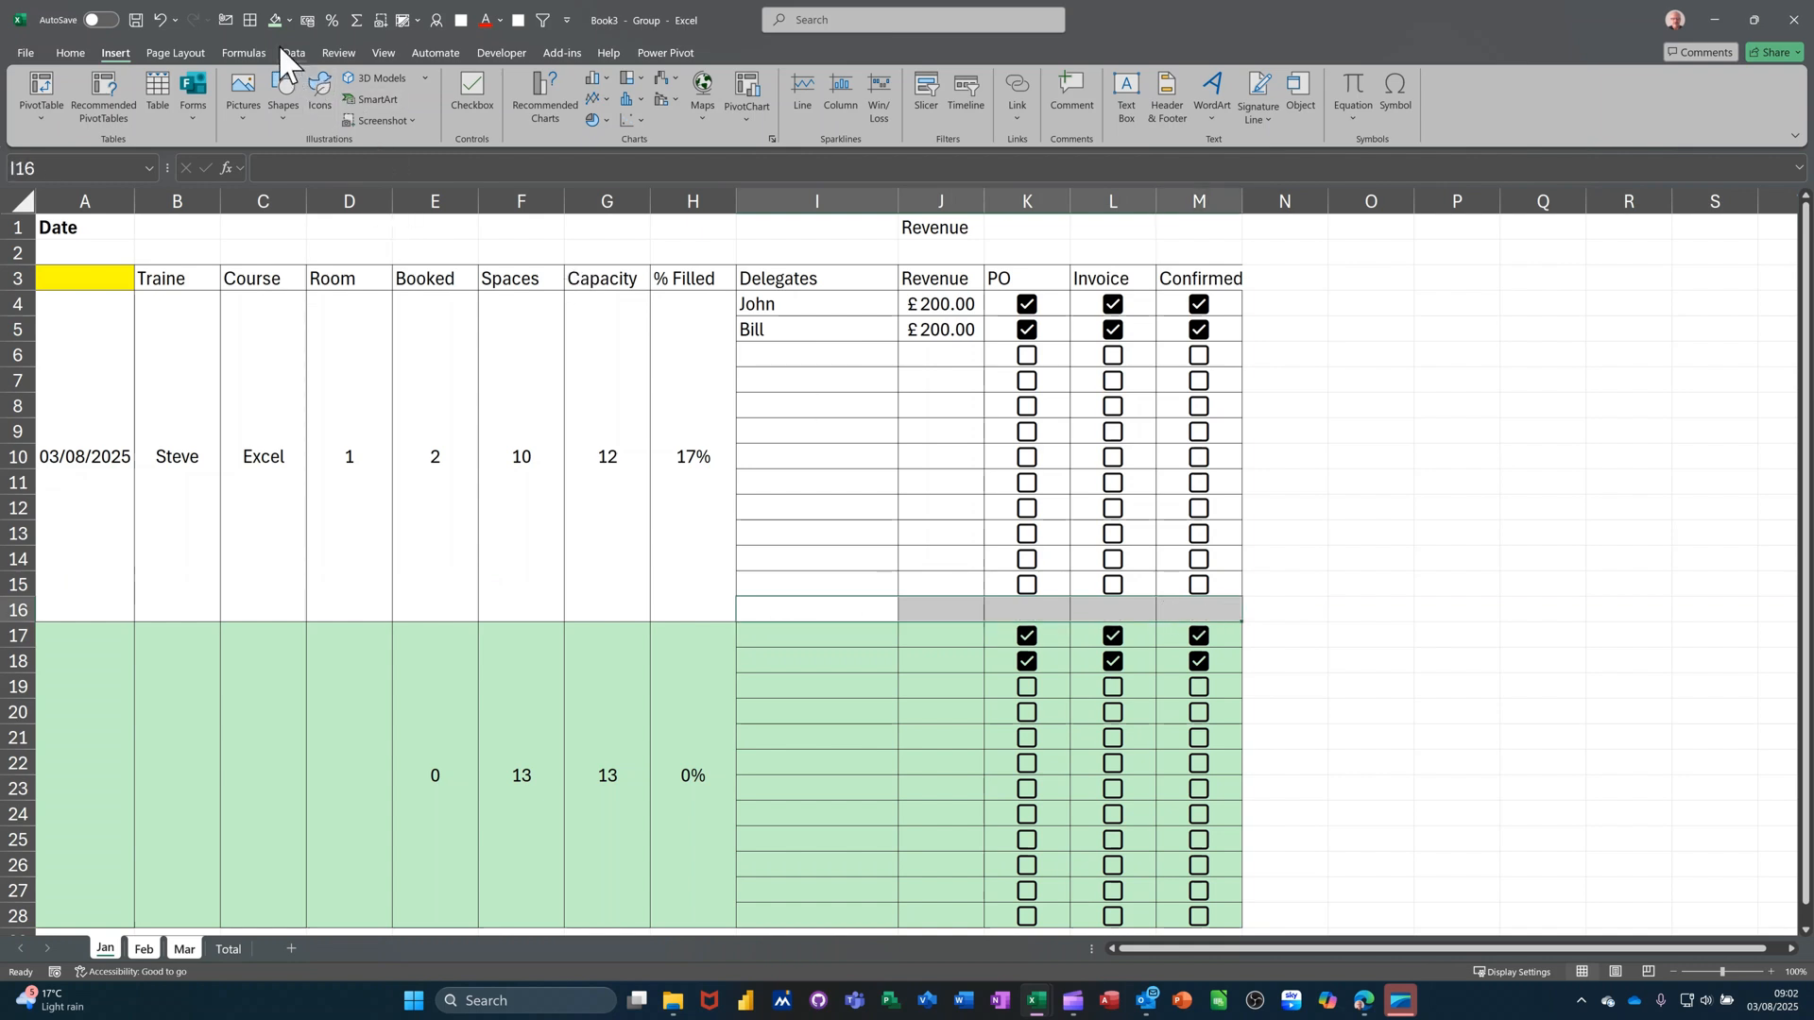
pyautogui.click(293, 24)
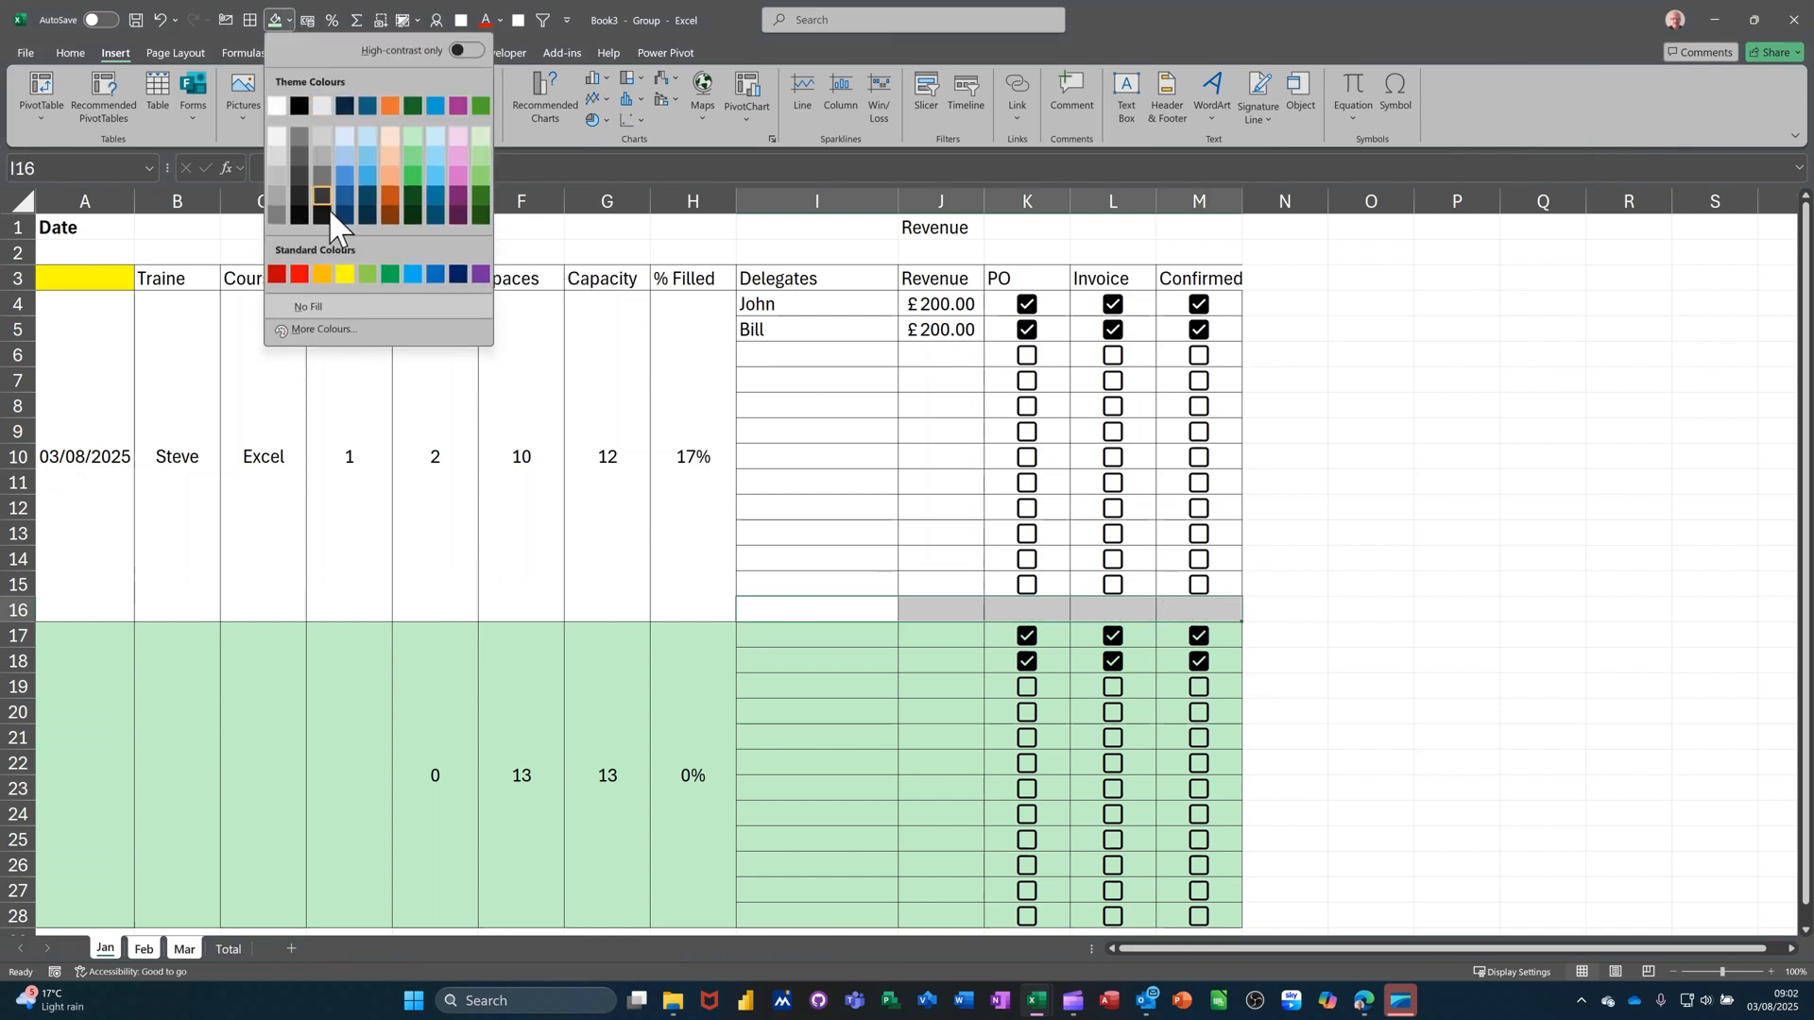
pyautogui.click(323, 275)
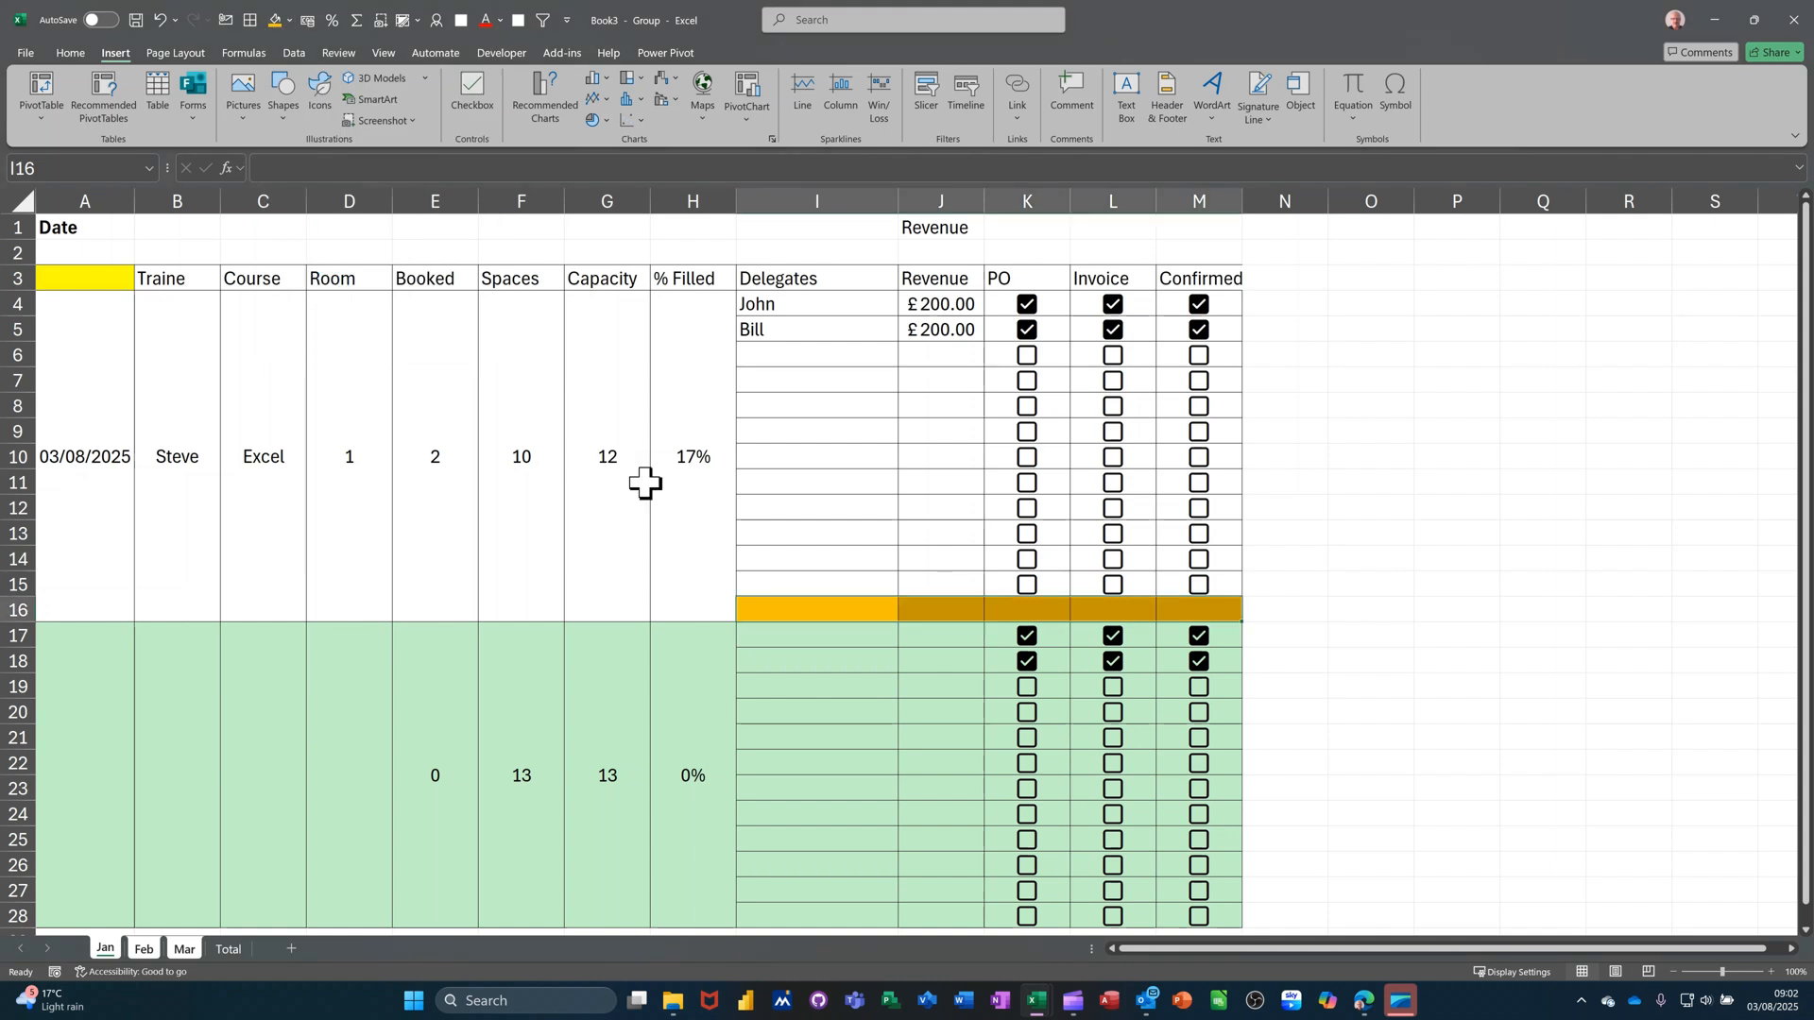
pyautogui.click(928, 609)
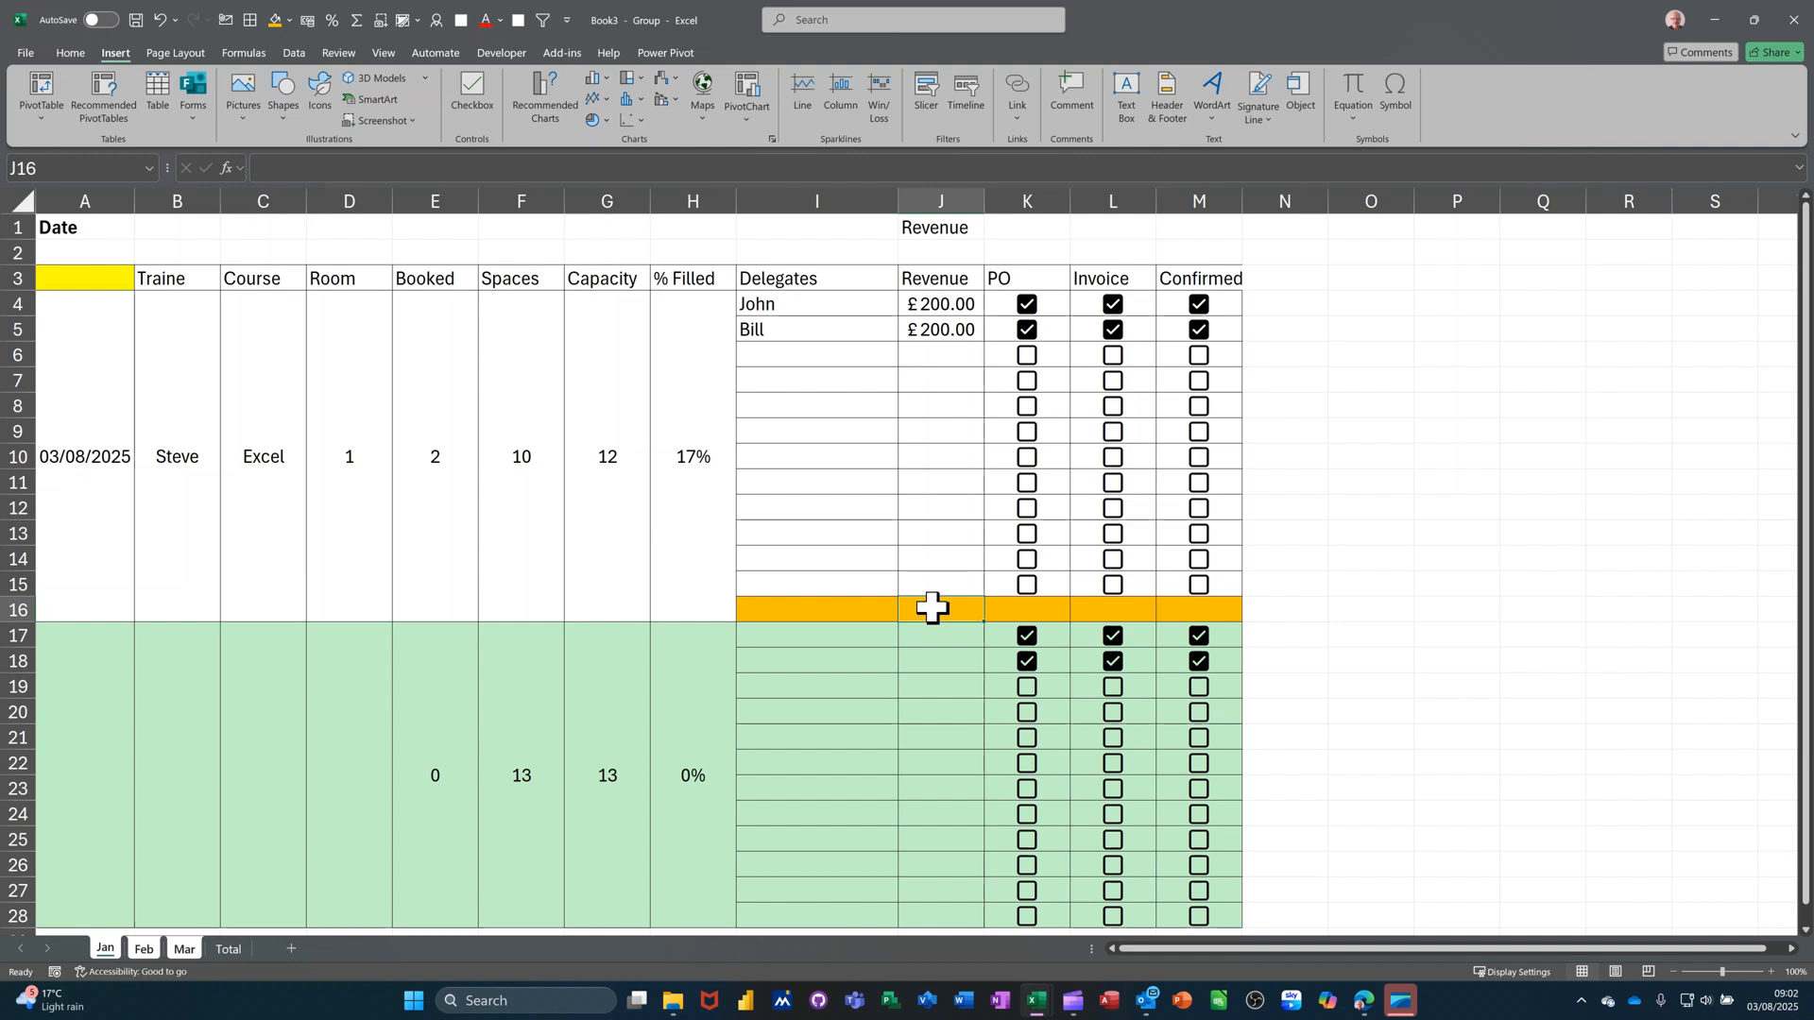
pyautogui.hotkey('alt', '=')
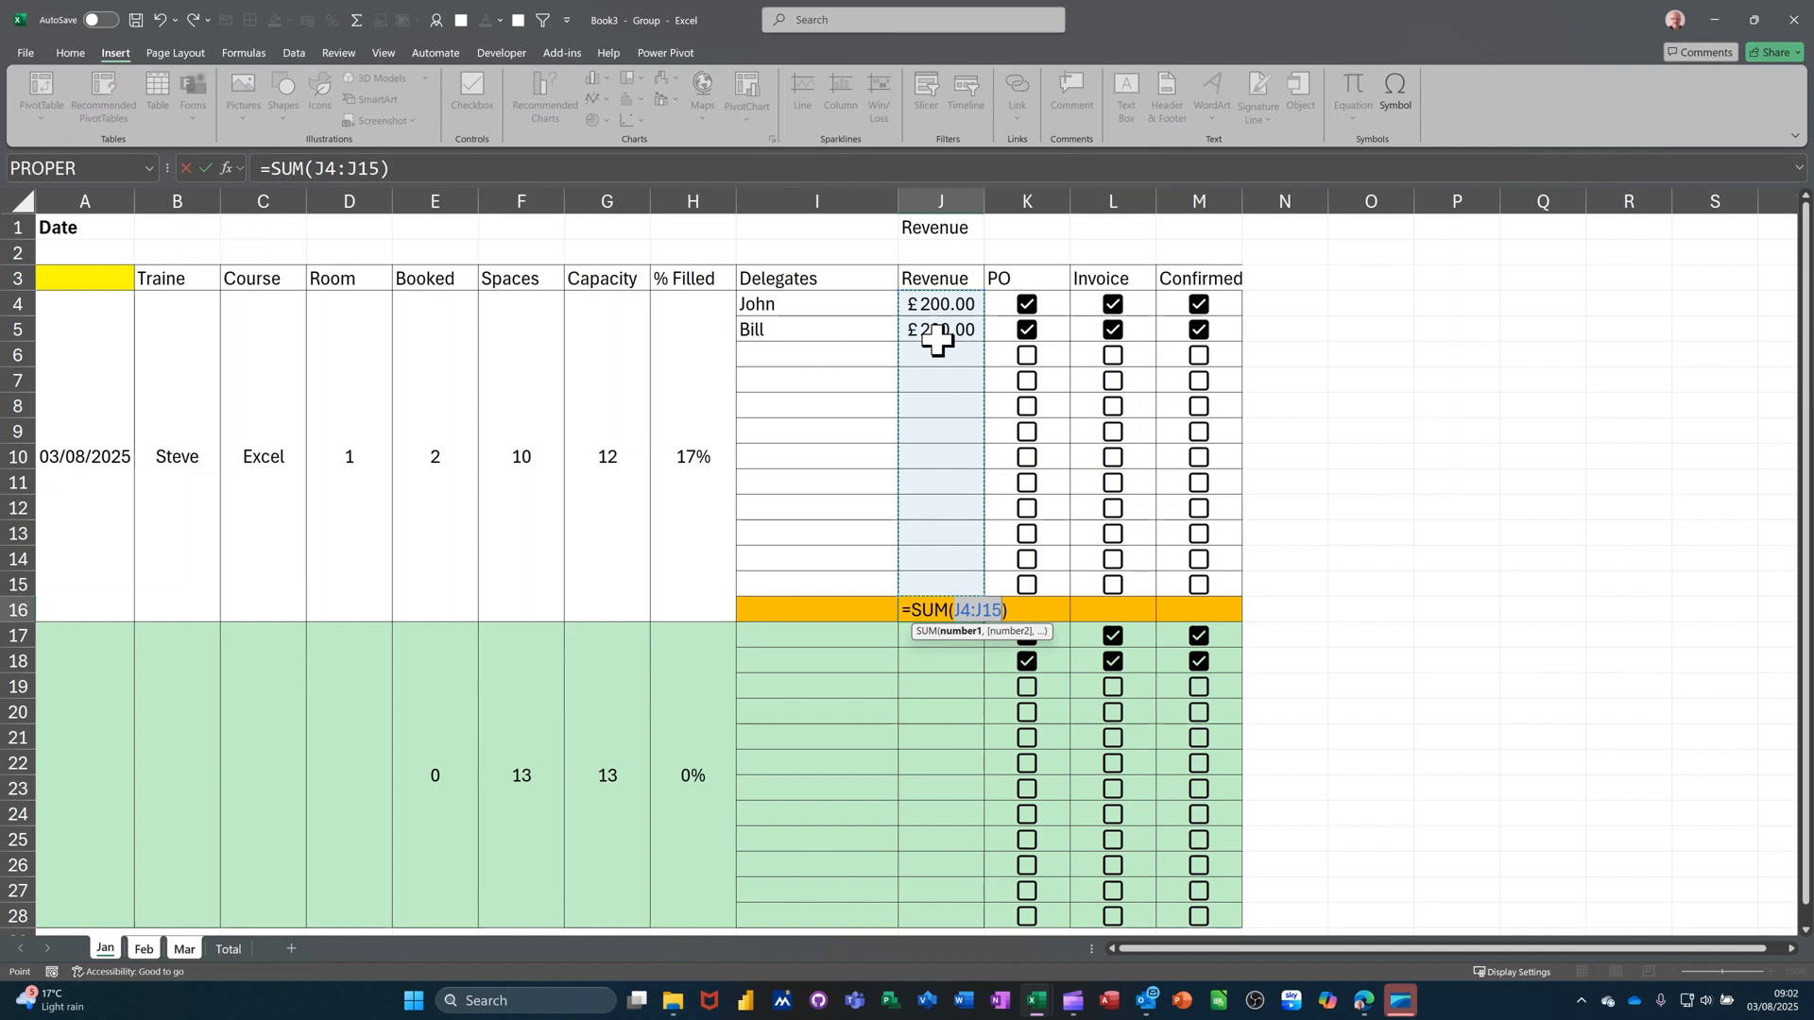
pyautogui.click(206, 169)
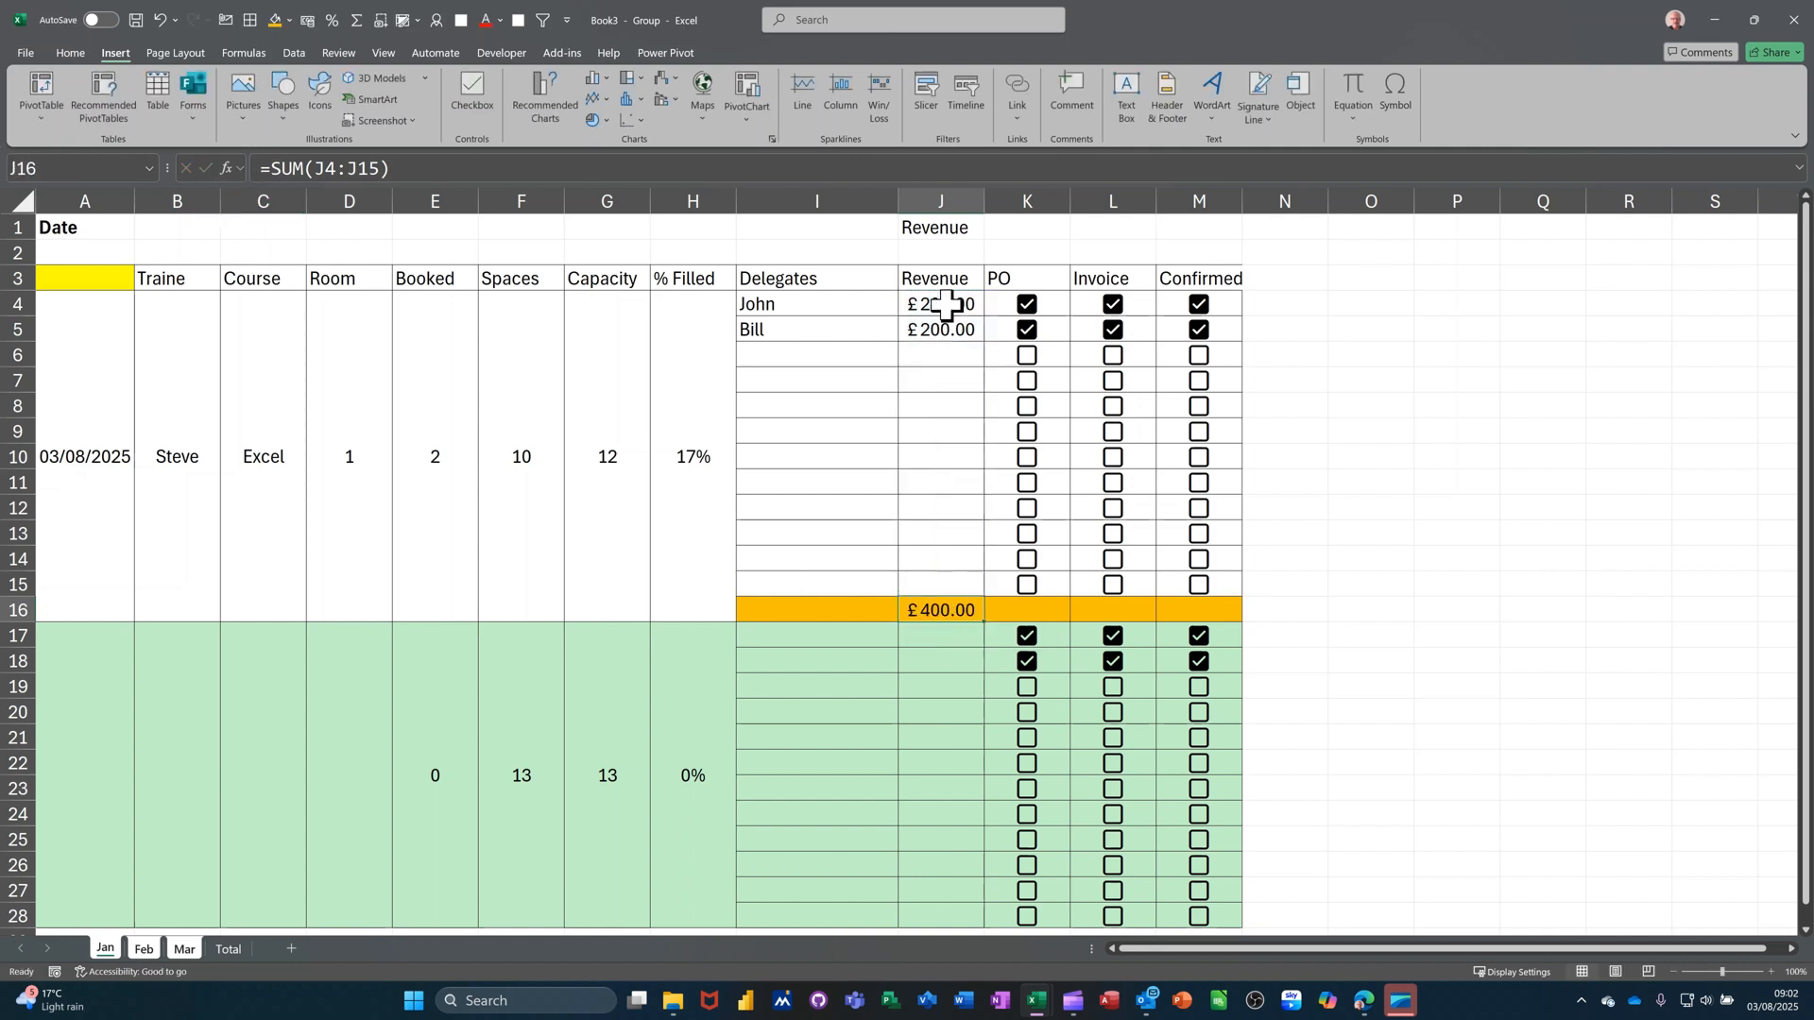
# Step: Shade I29:M29 below the green course block with the same orange fill
pyautogui.click(937, 250)
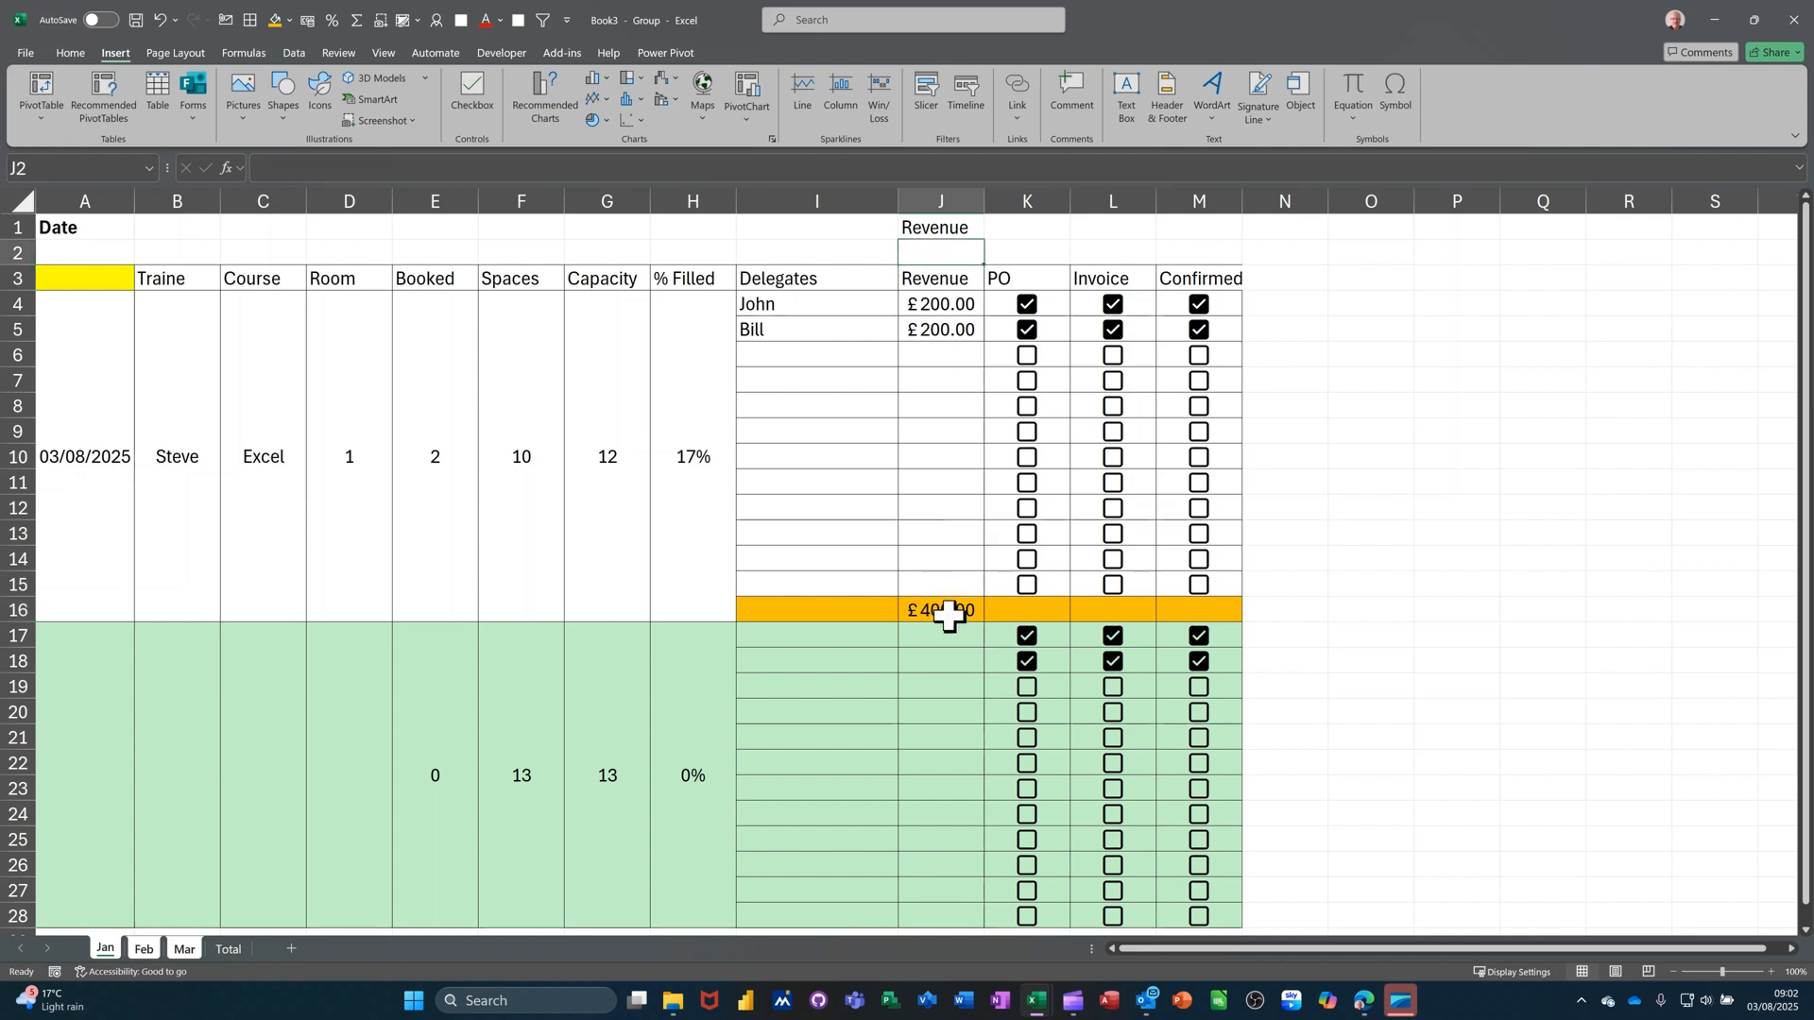
pyautogui.scroll(-3, 945, 662)
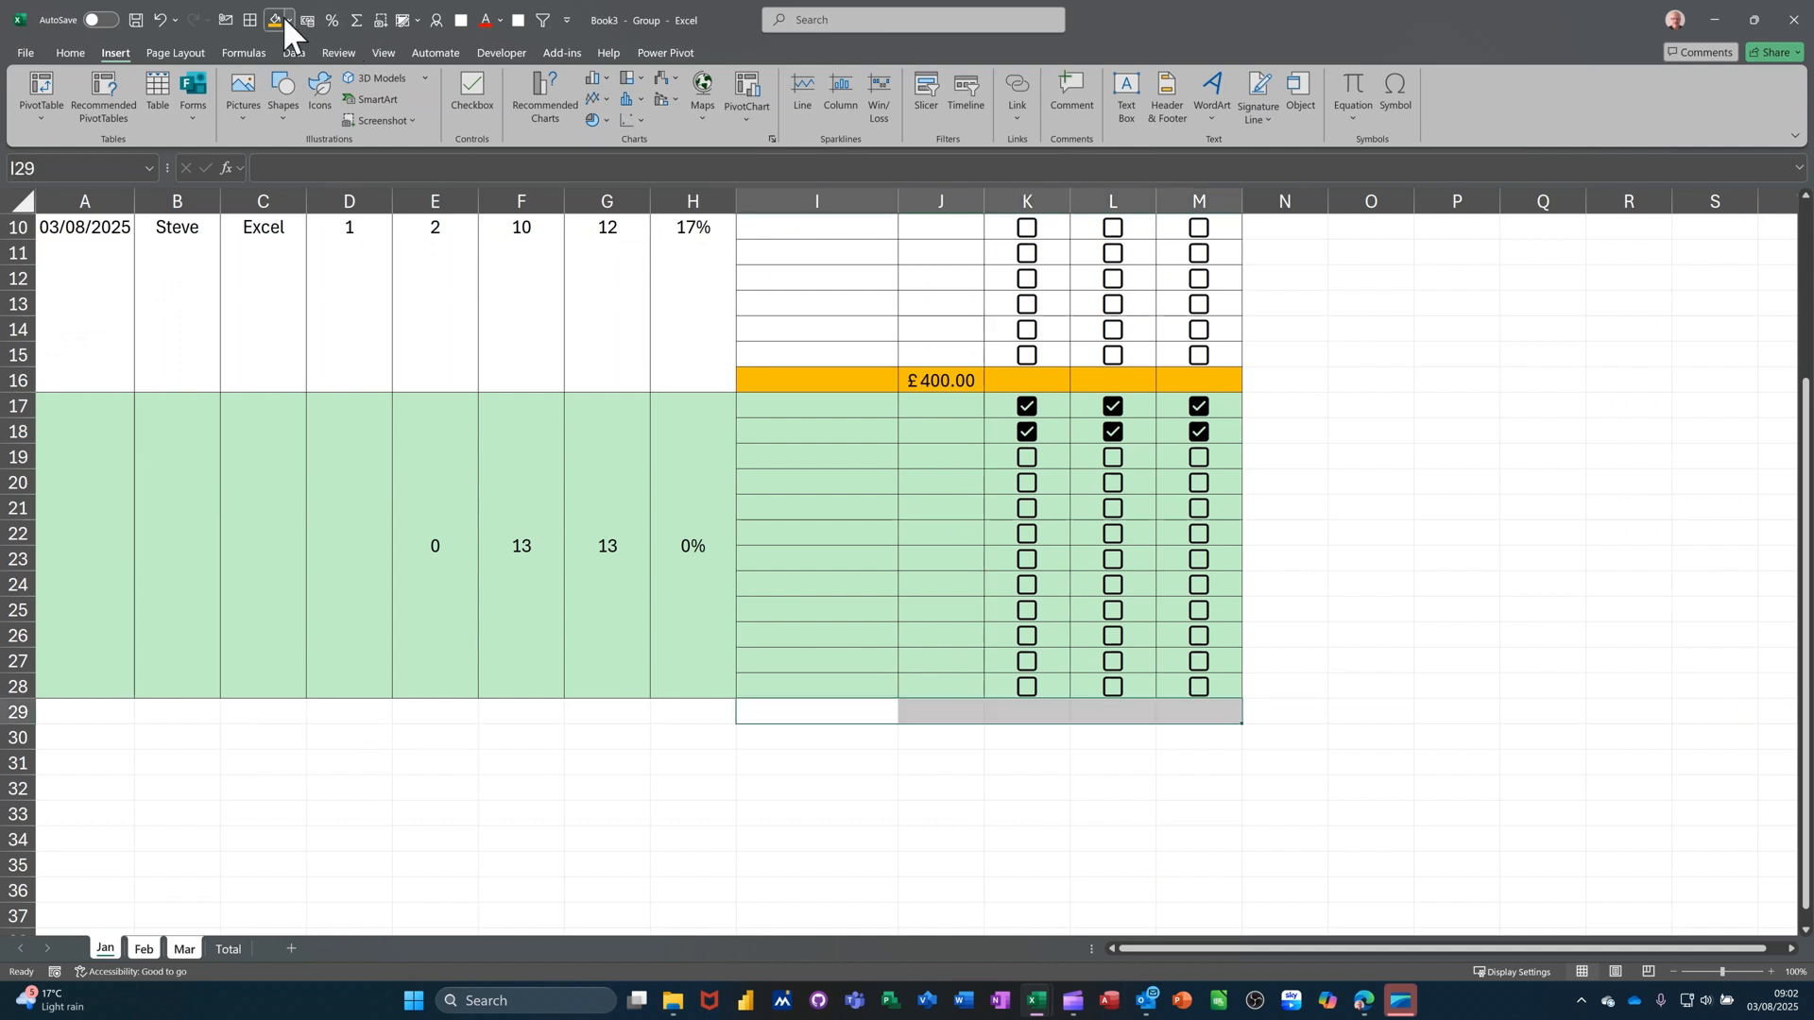
pyautogui.click(275, 20)
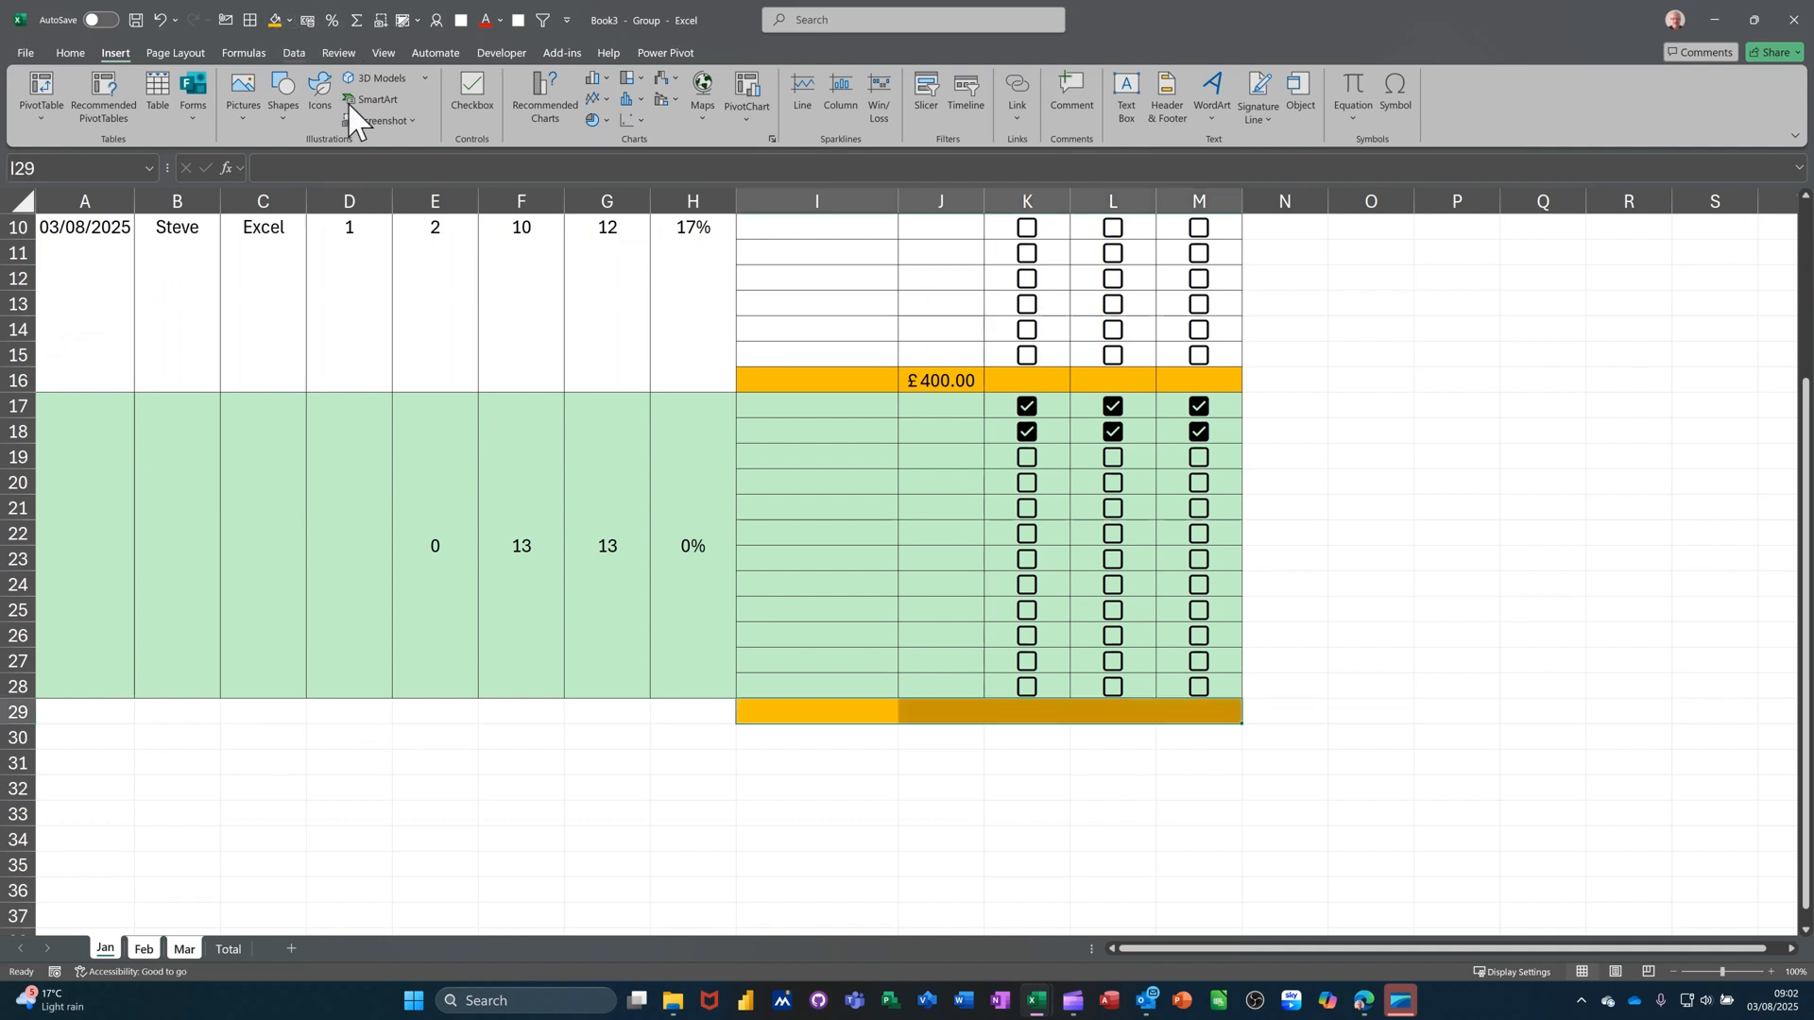
# Step: Copy the revenue total formula from J16 into J29 to total the green course block
pyautogui.click(947, 712)
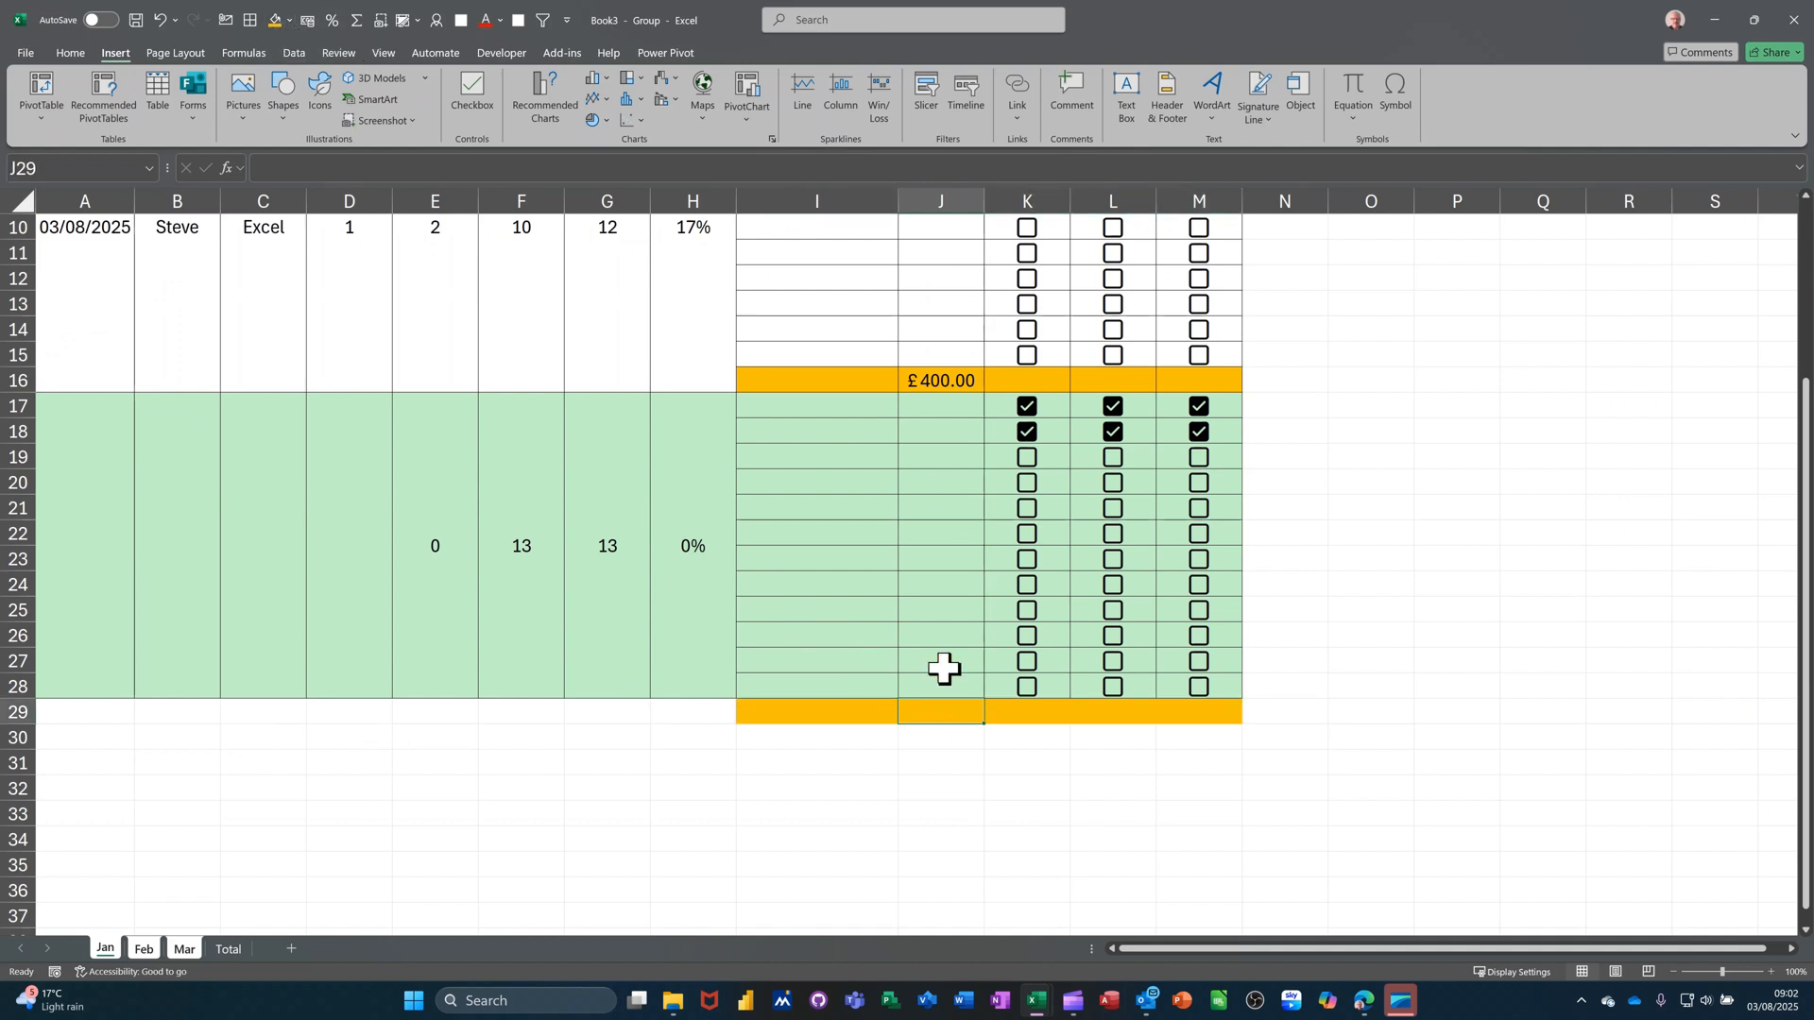
pyautogui.click(938, 379)
pyautogui.hotkey('ctrl', 'c')
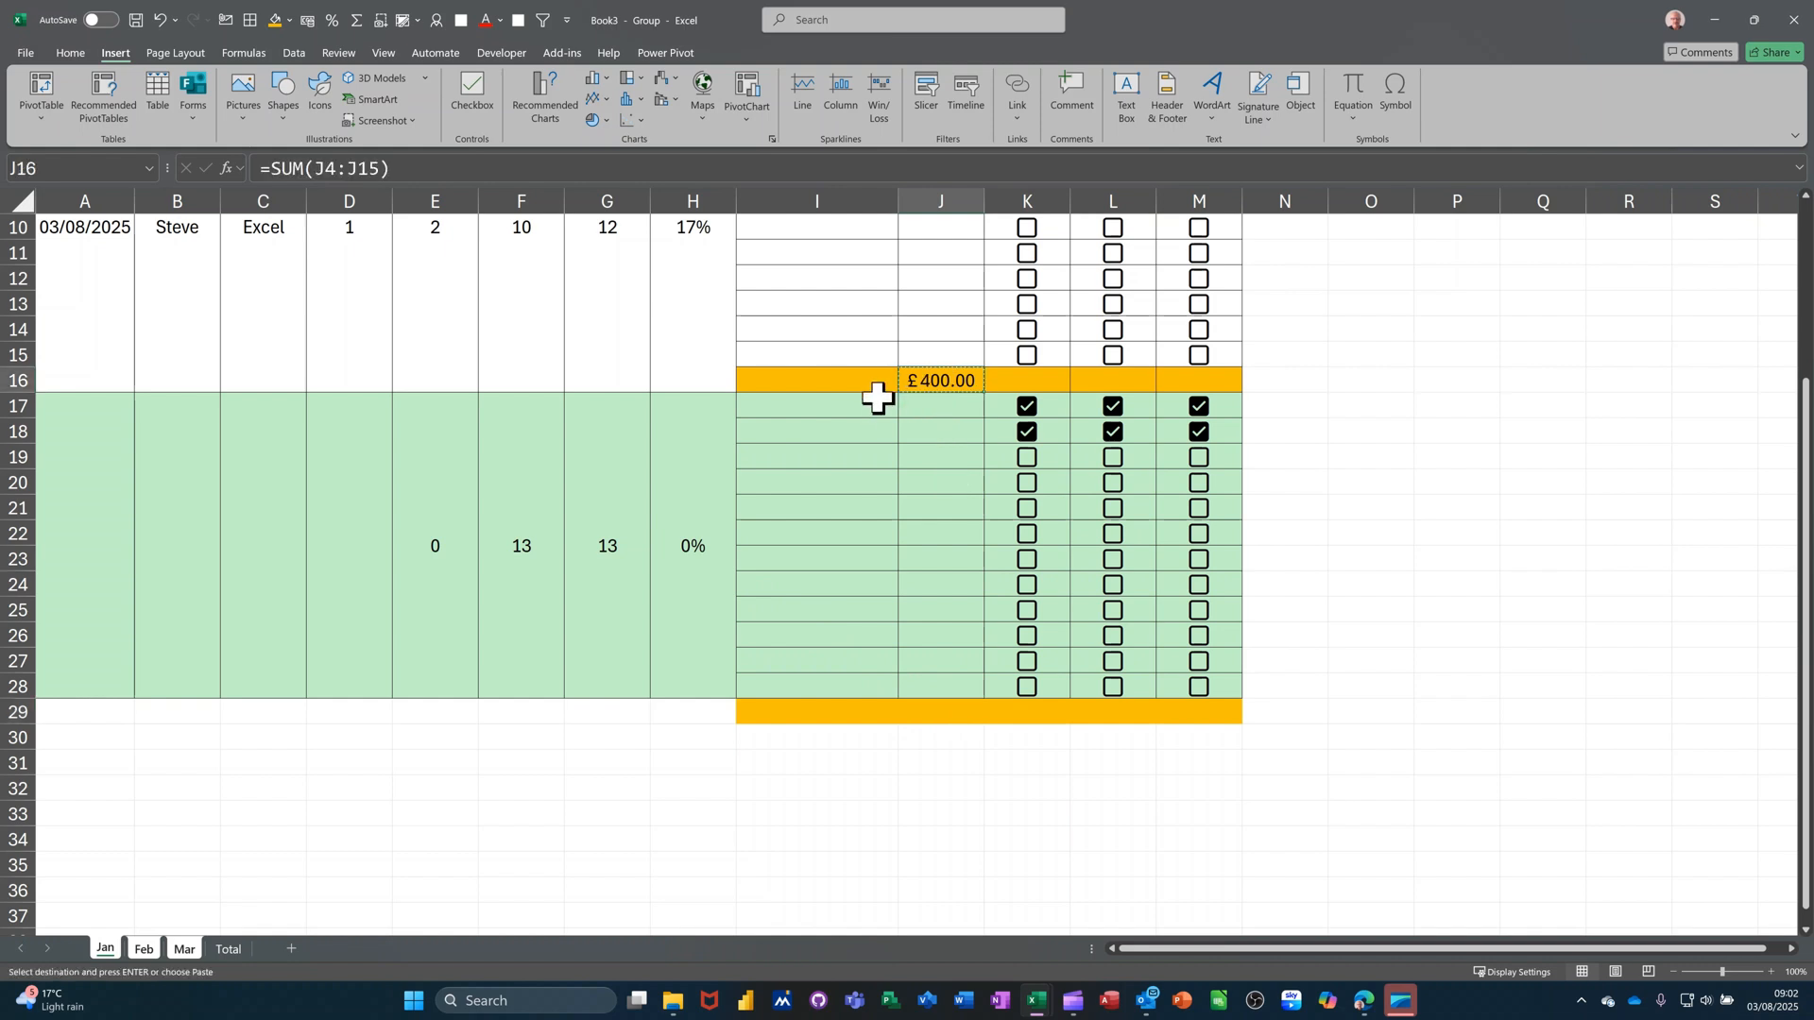
pyautogui.click(930, 720)
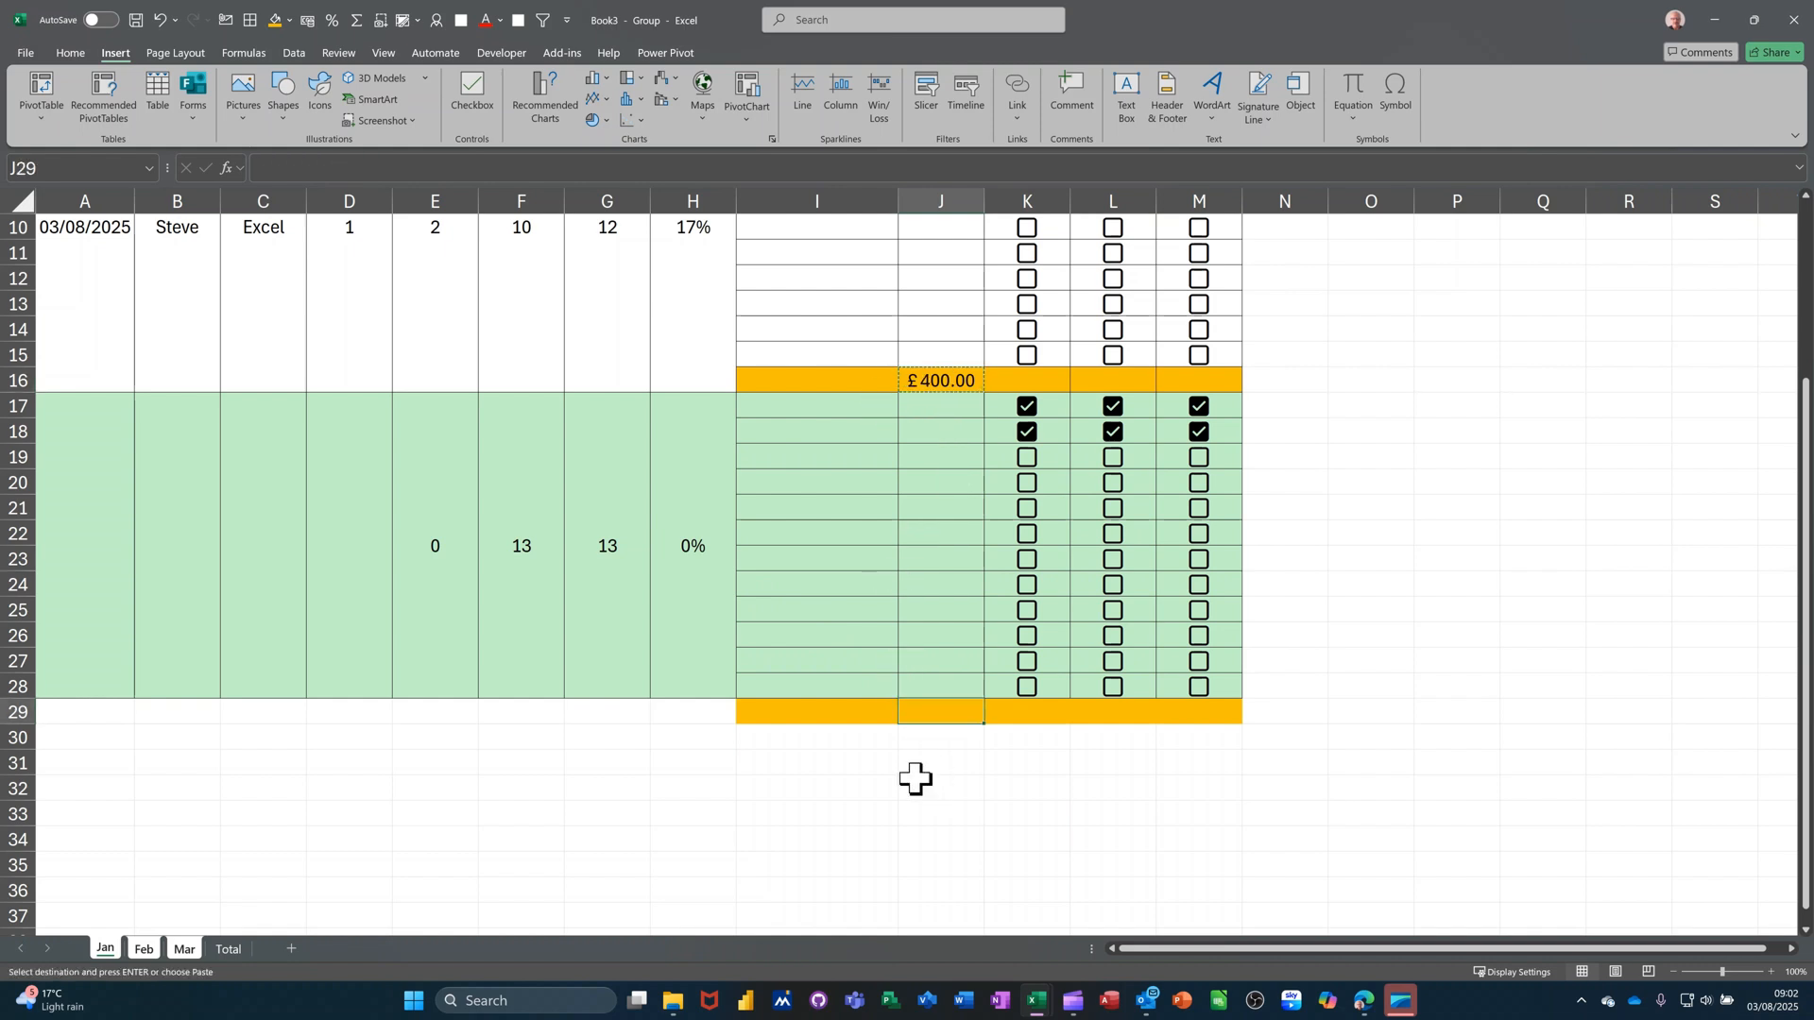
pyautogui.hotkey('ctrl', 'v')
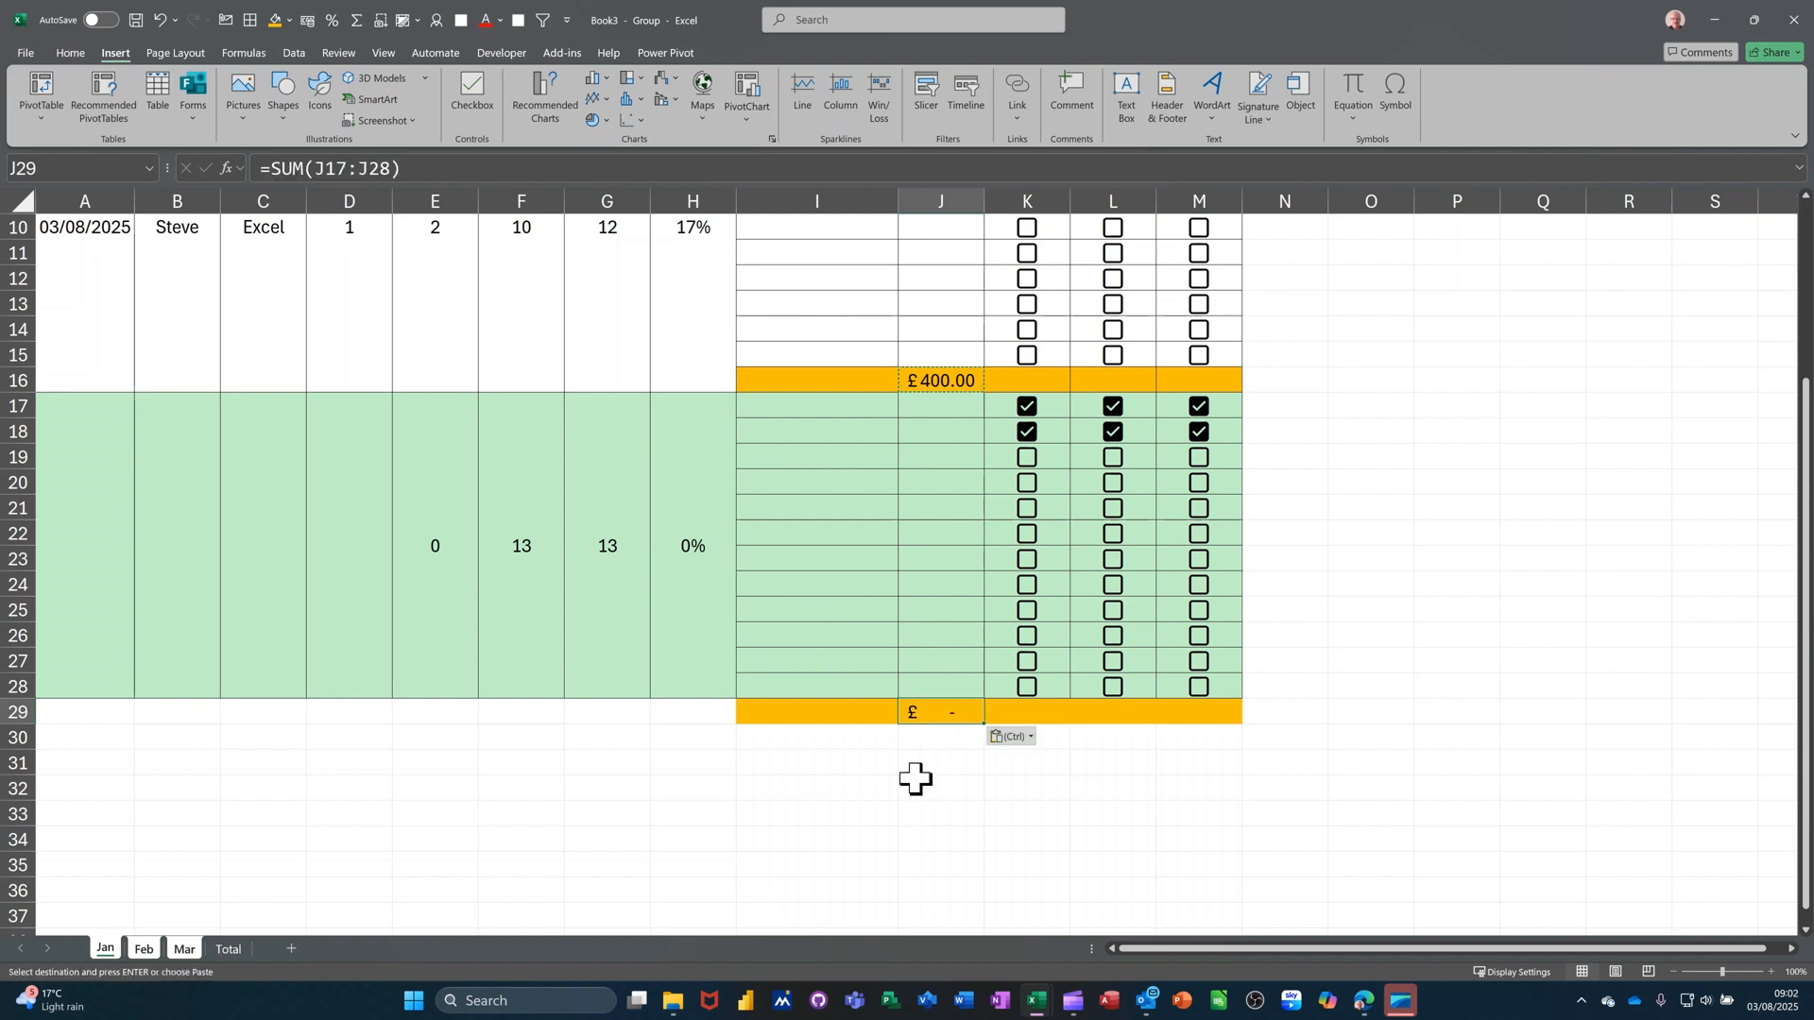
# Step: Enter a revenue of 11 in J17, the first delegate row of the green block
pyautogui.click(935, 405)
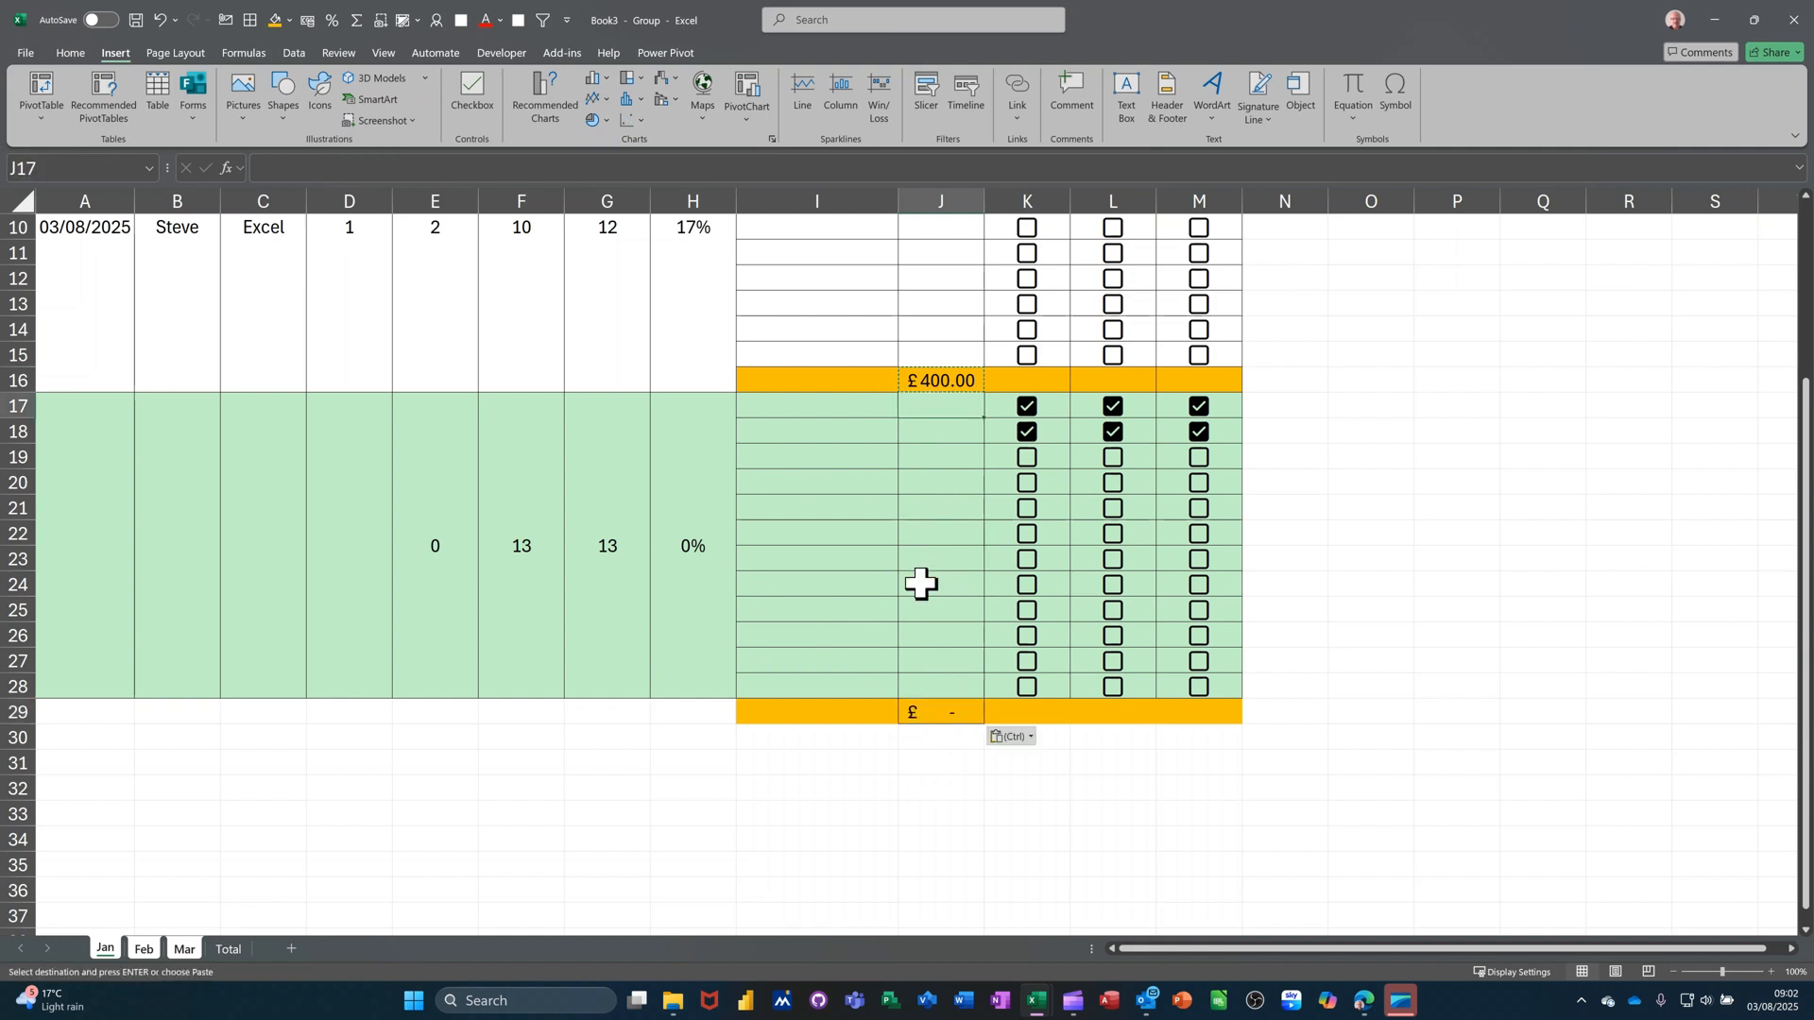
pyautogui.write('11')
pyautogui.click(931, 560)
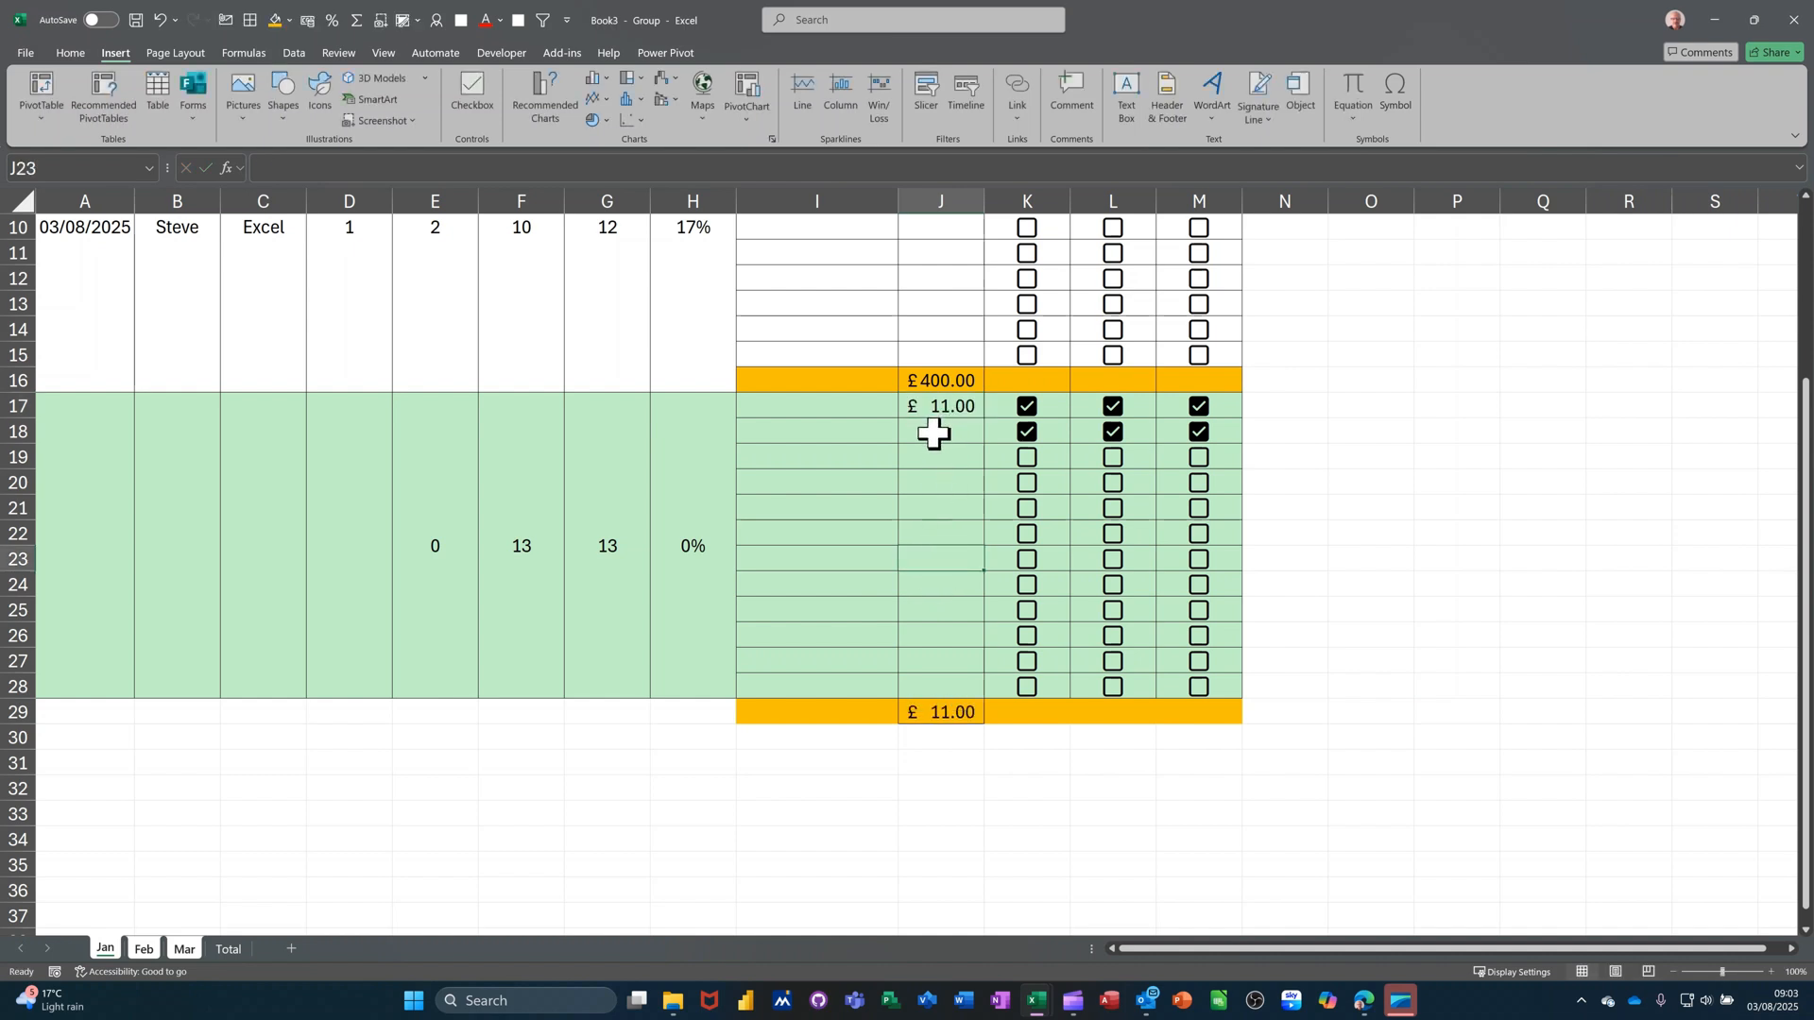
# Step: Add the two block revenue totals in J2 with =SUM(J16,J29) and shade the cell orange
pyautogui.scroll(1, 869, 584)
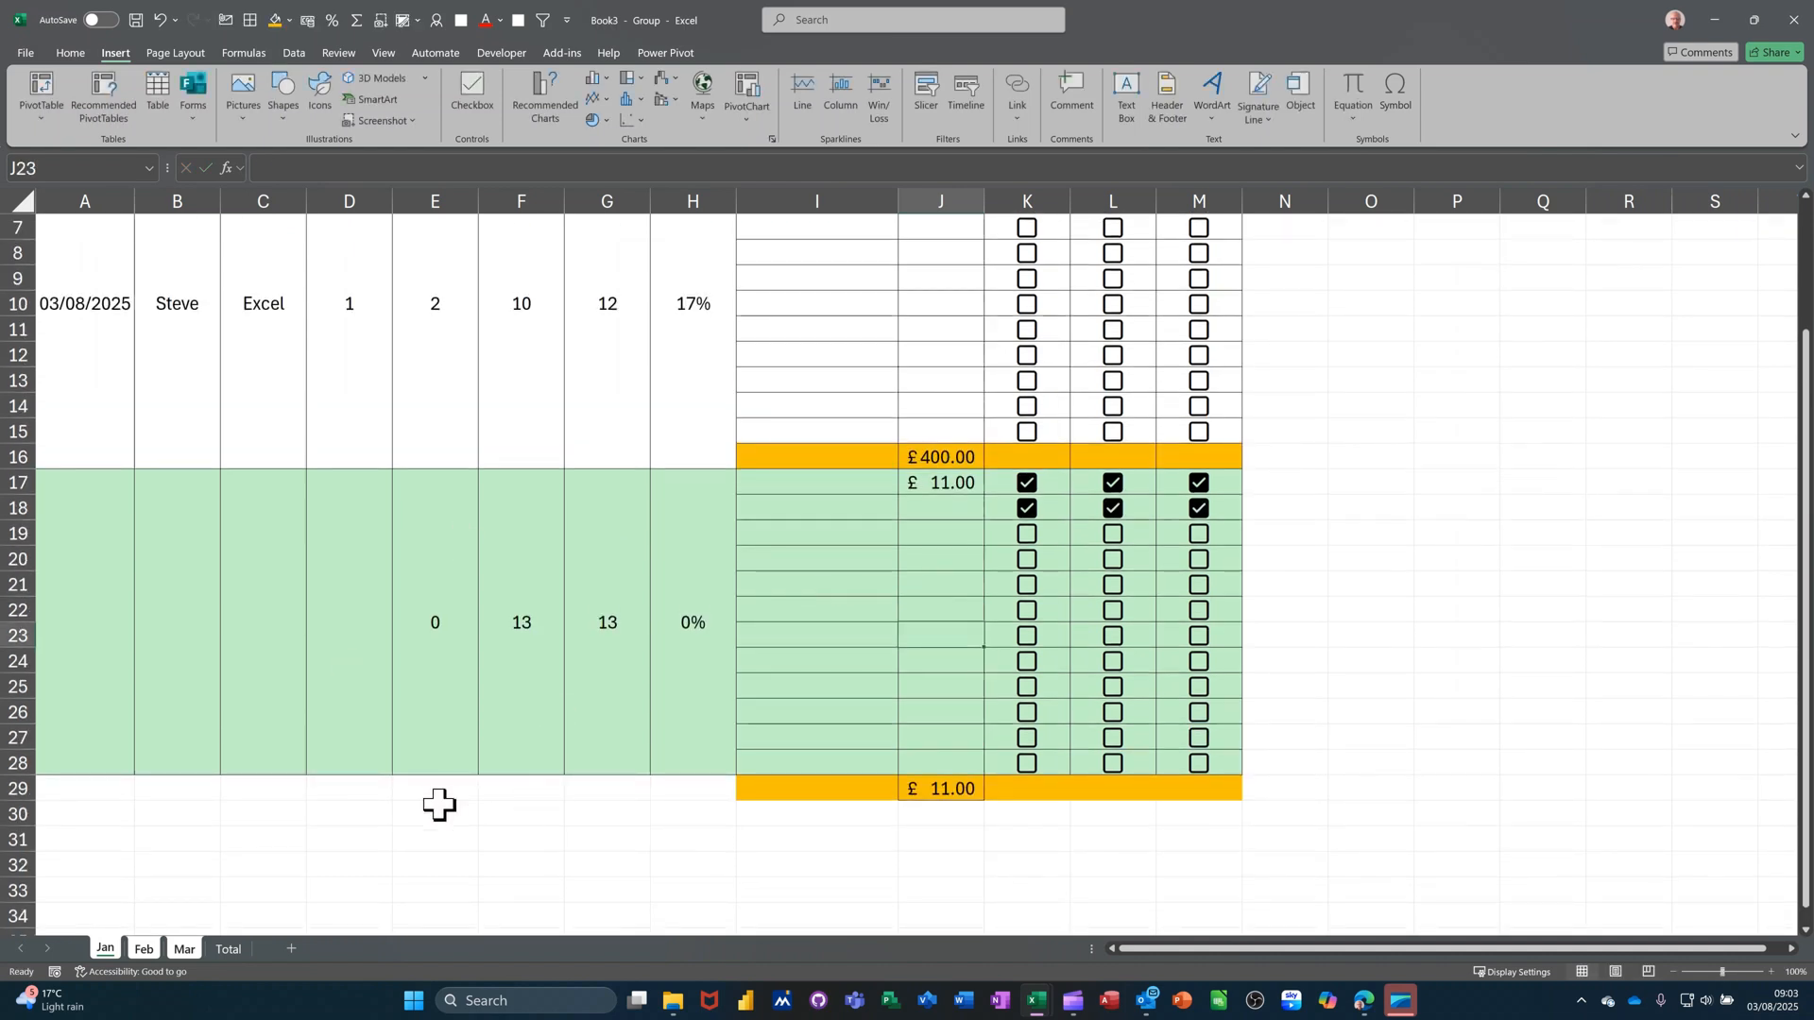
pyautogui.scroll(2, 929, 794)
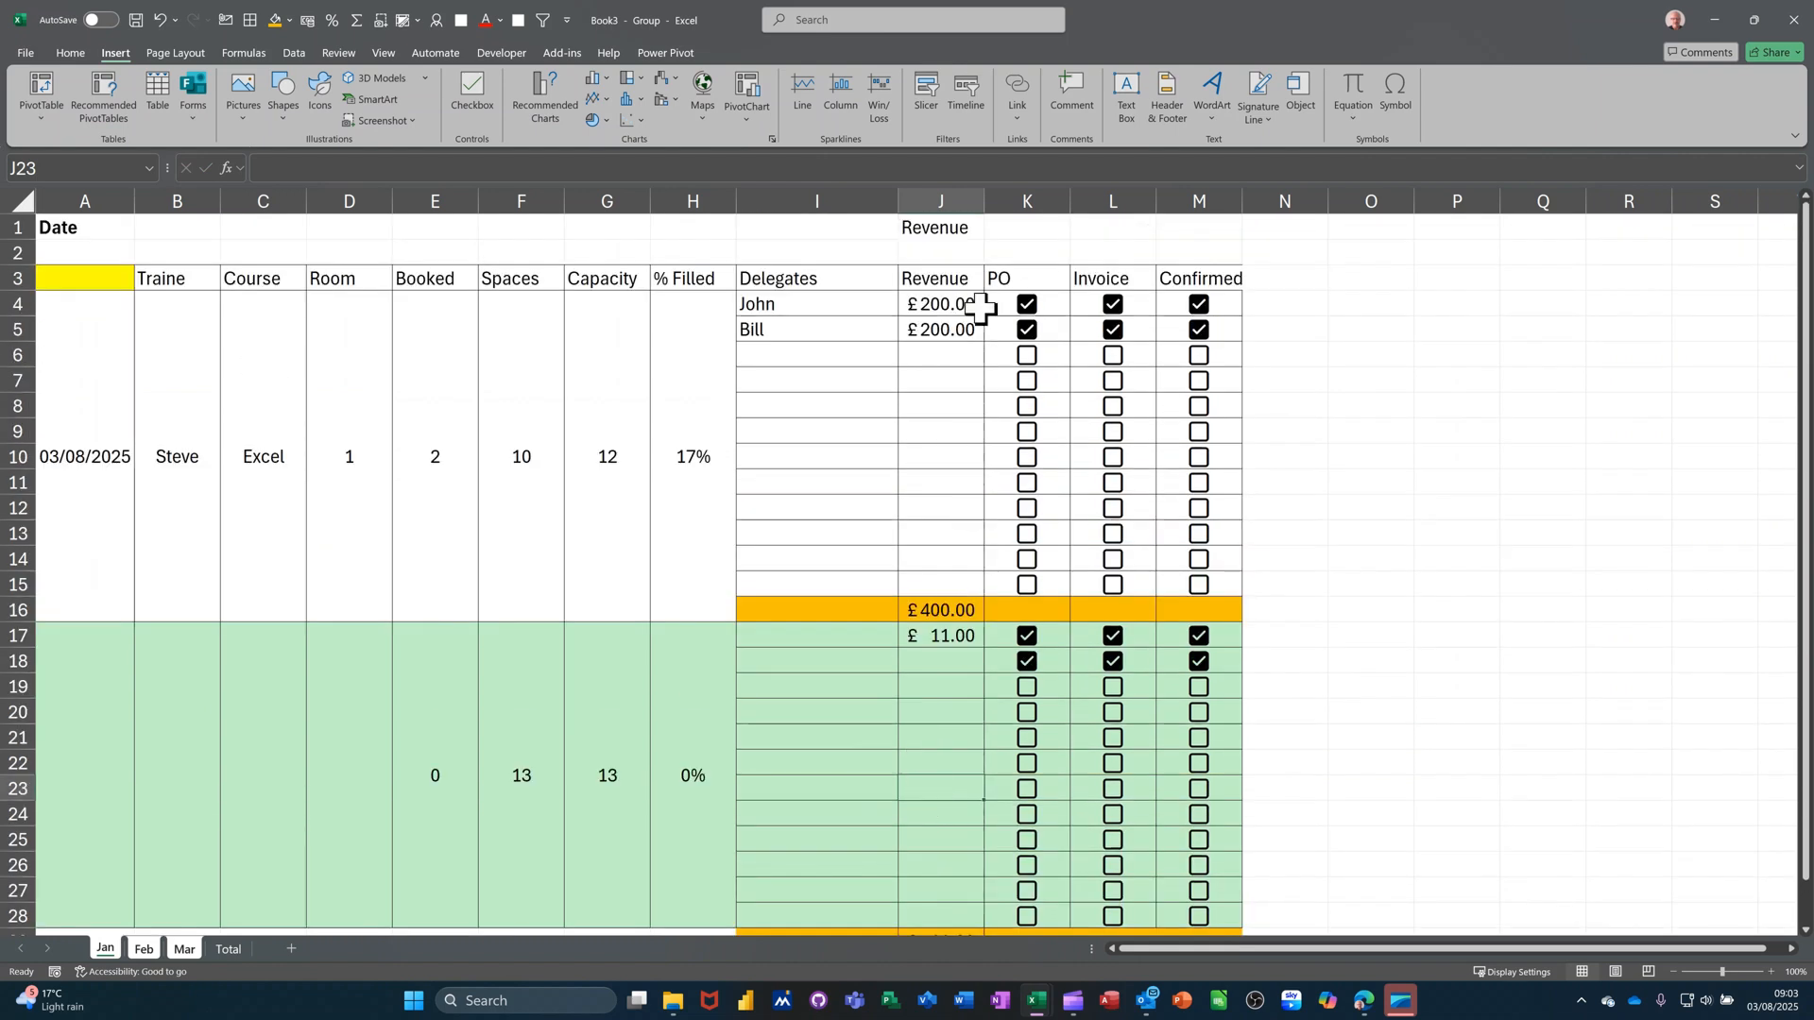
pyautogui.click(943, 248)
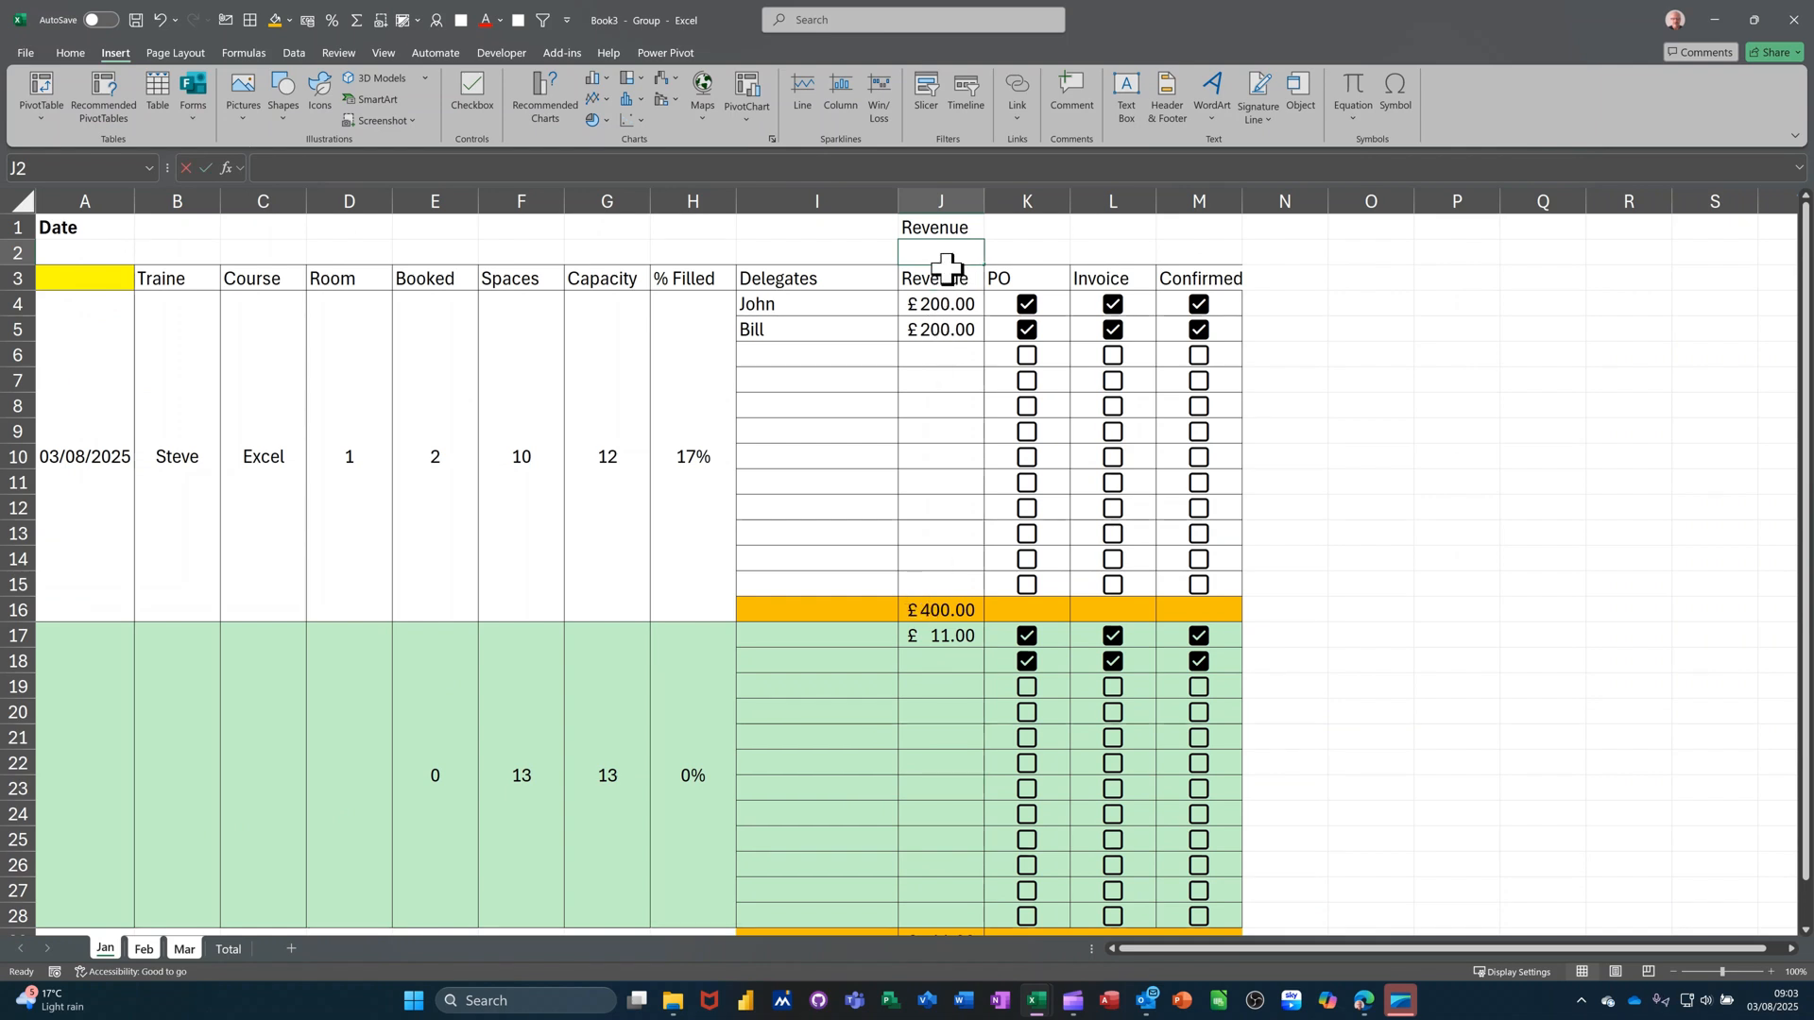
pyautogui.hotkey('alt', '=')
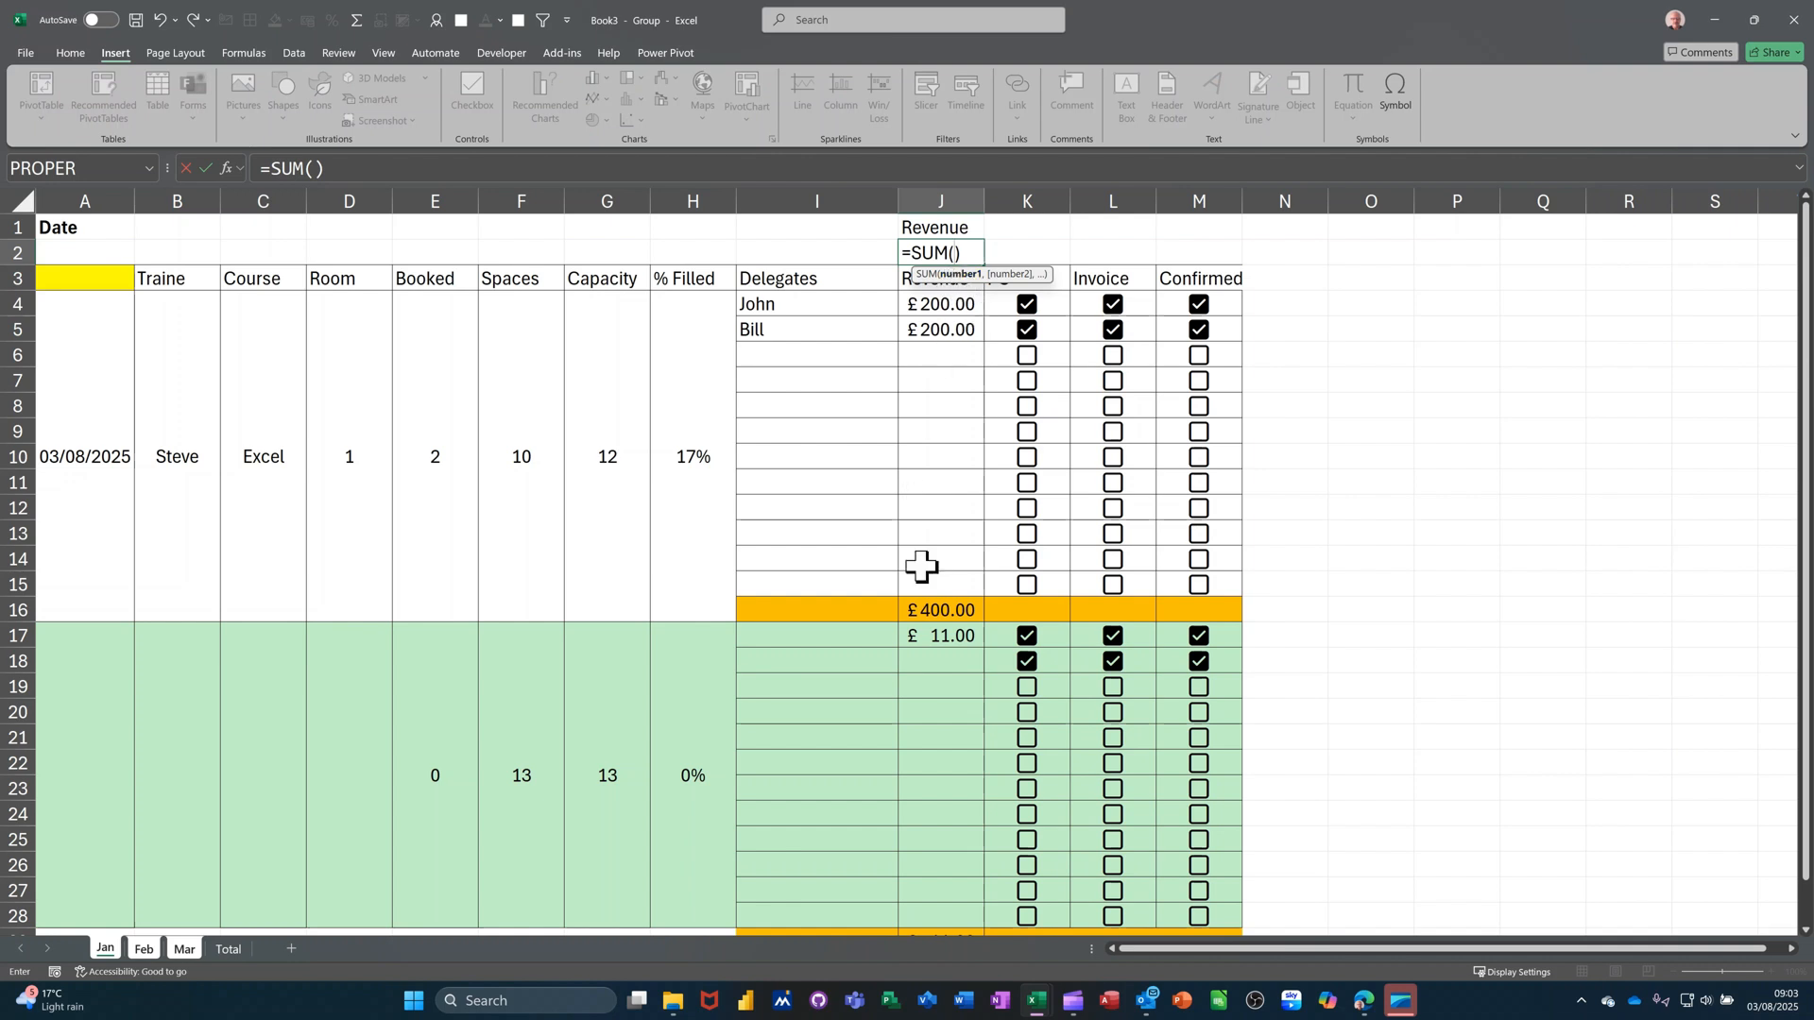
pyautogui.click(931, 610)
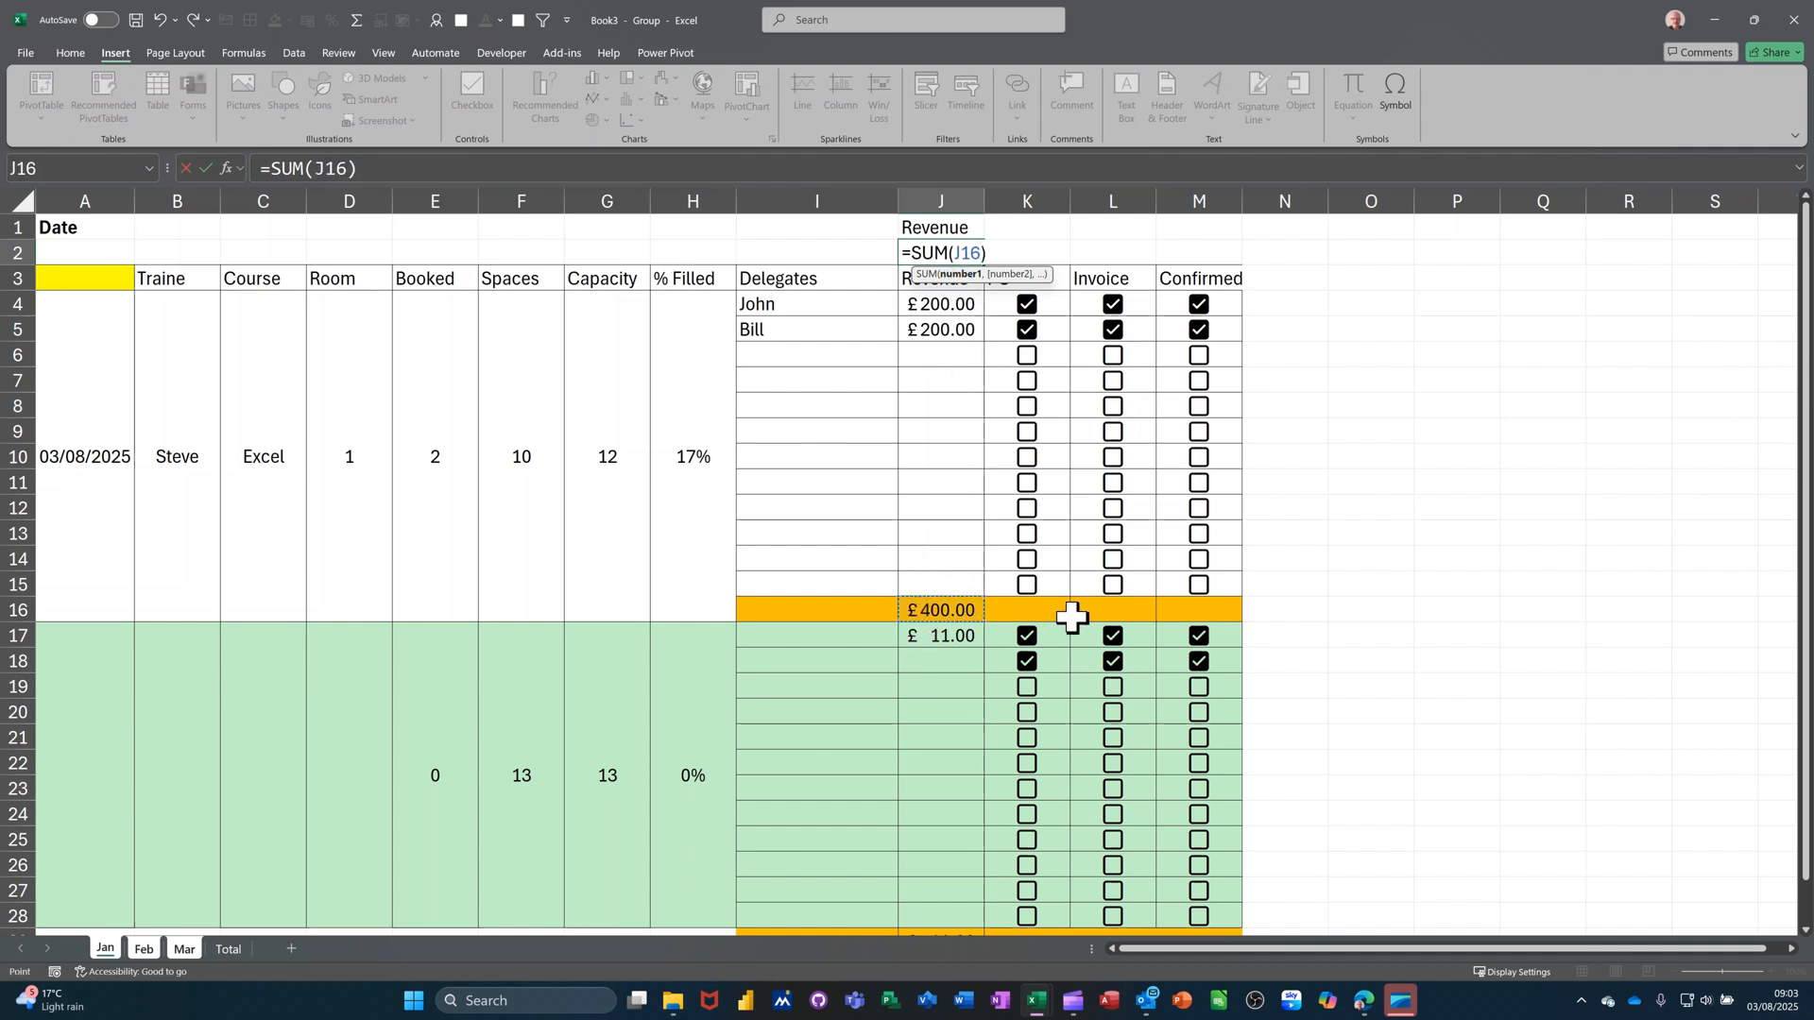
pyautogui.scroll(-2, 1144, 609)
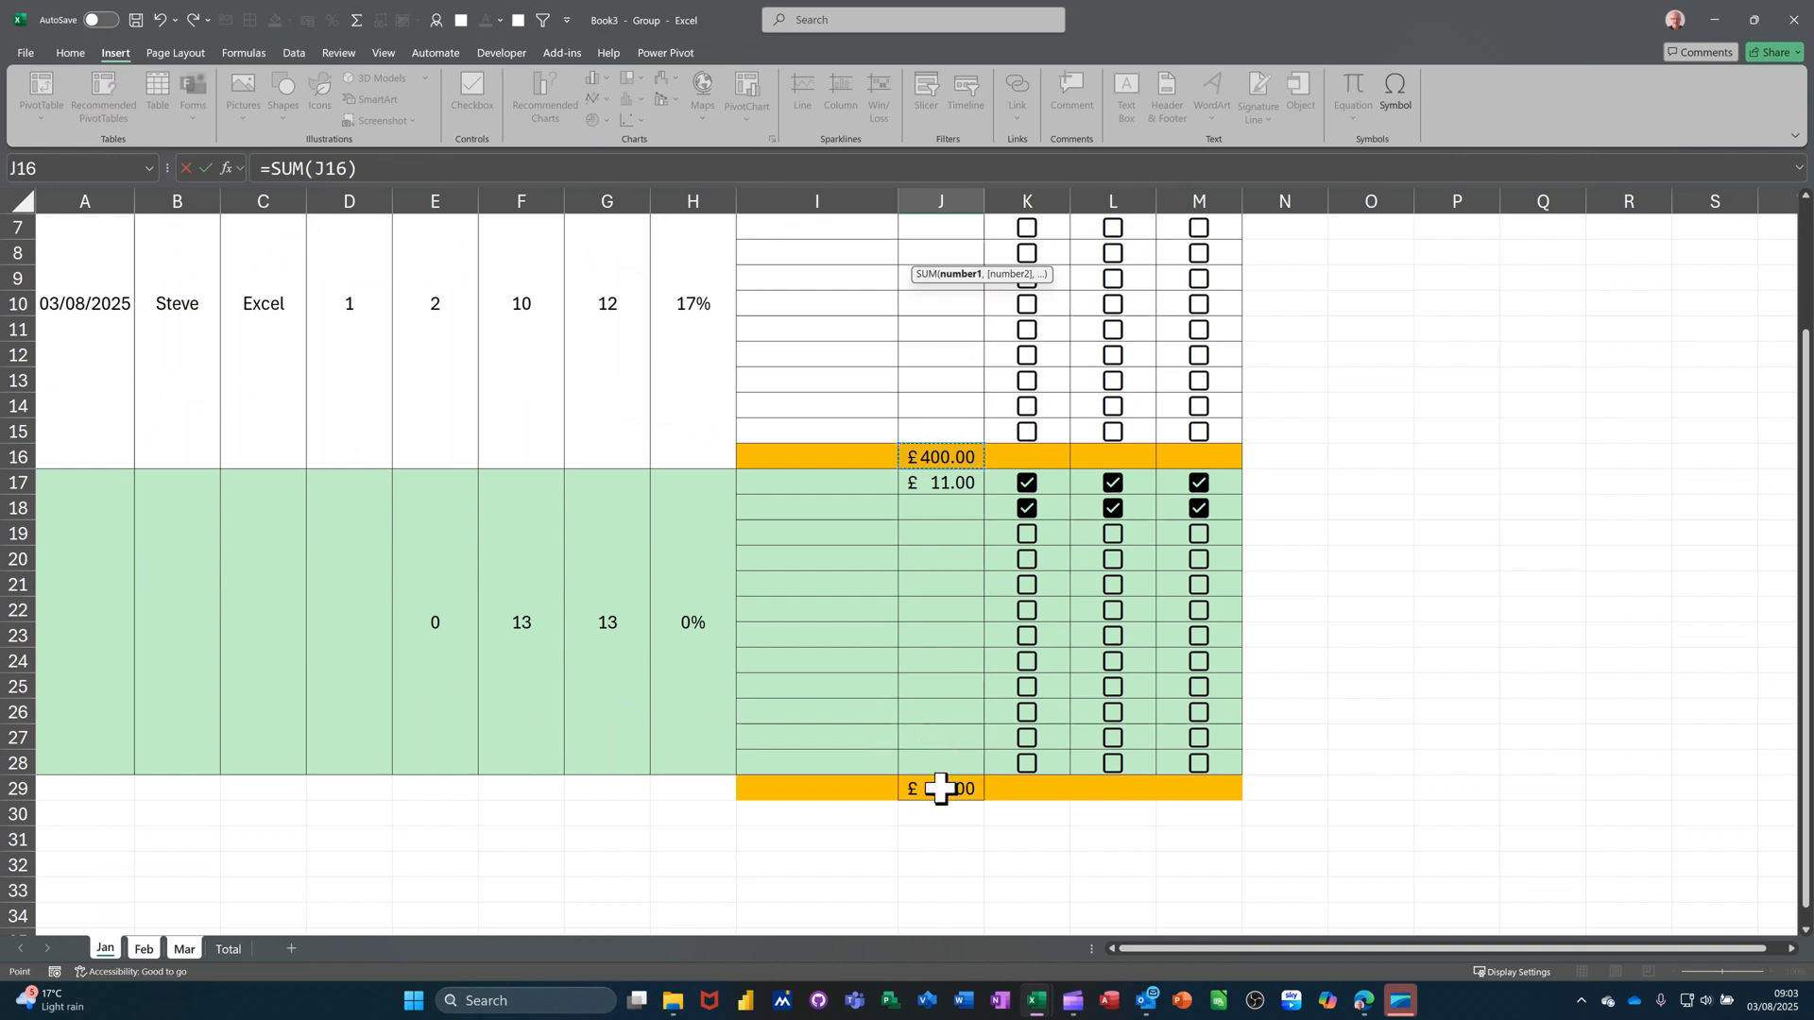
pyautogui.click(204, 168)
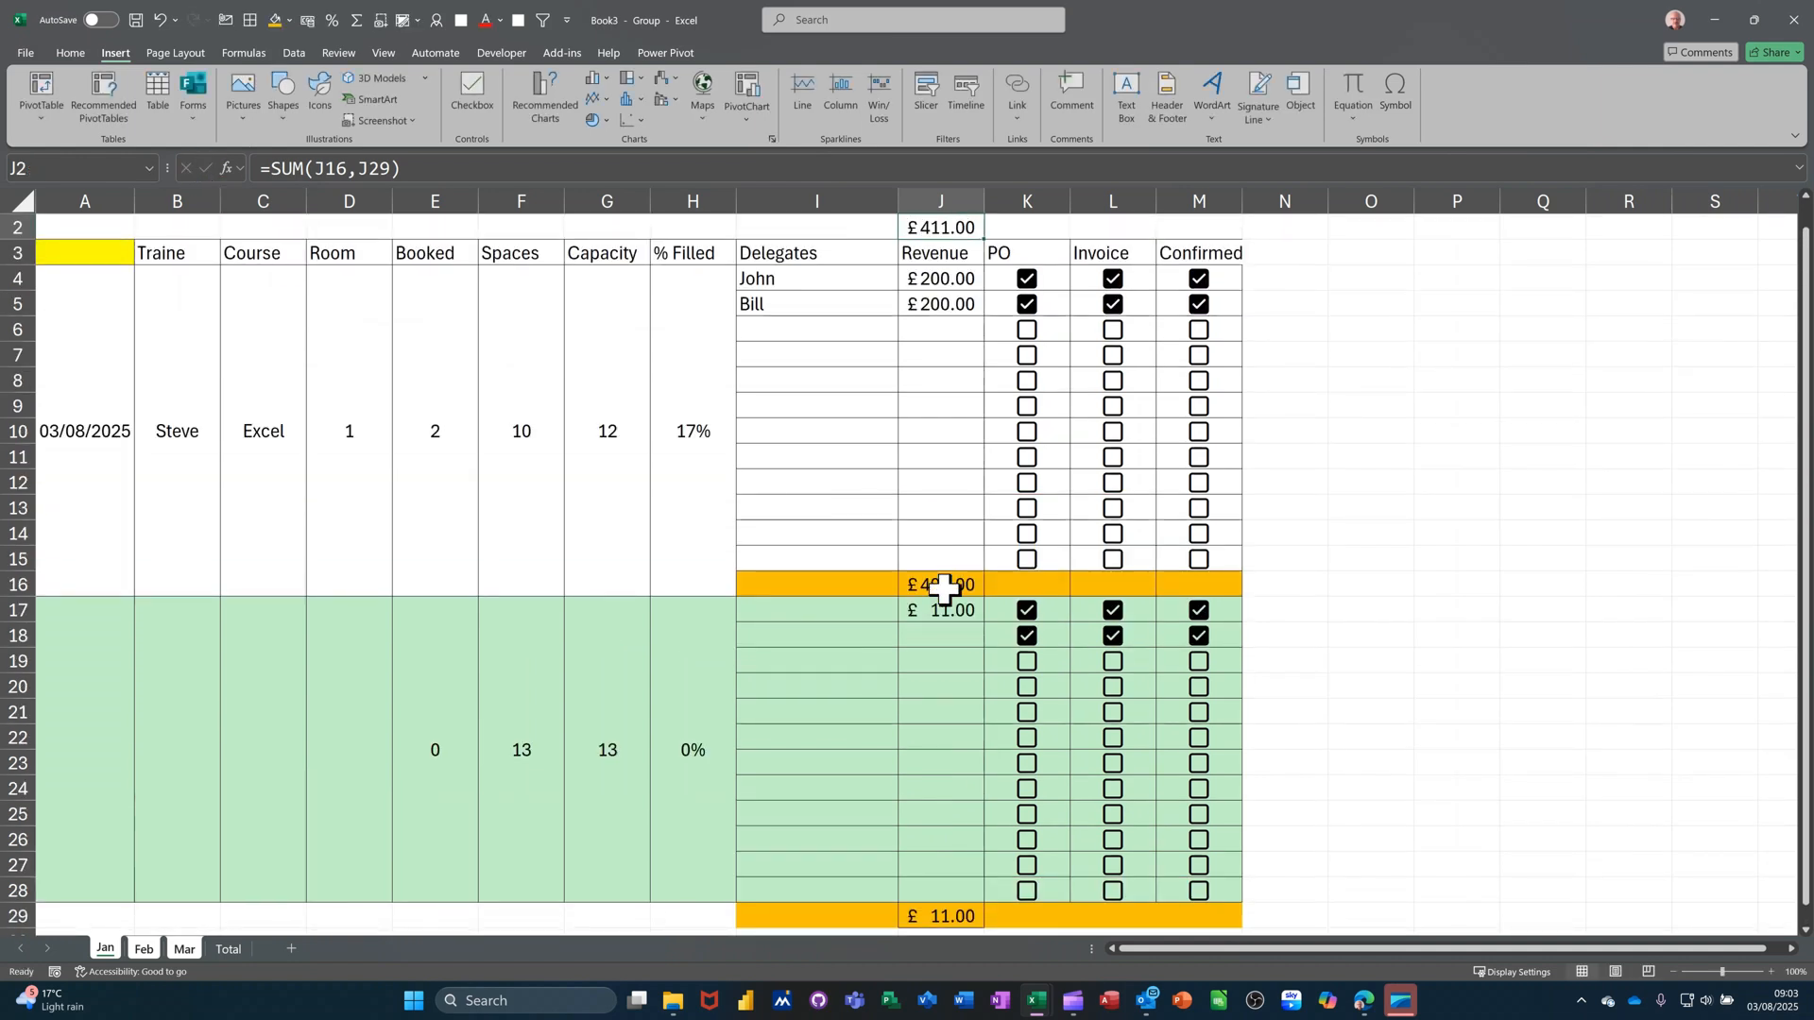
pyautogui.scroll(1, 961, 295)
pyautogui.scroll(1, 1101, 345)
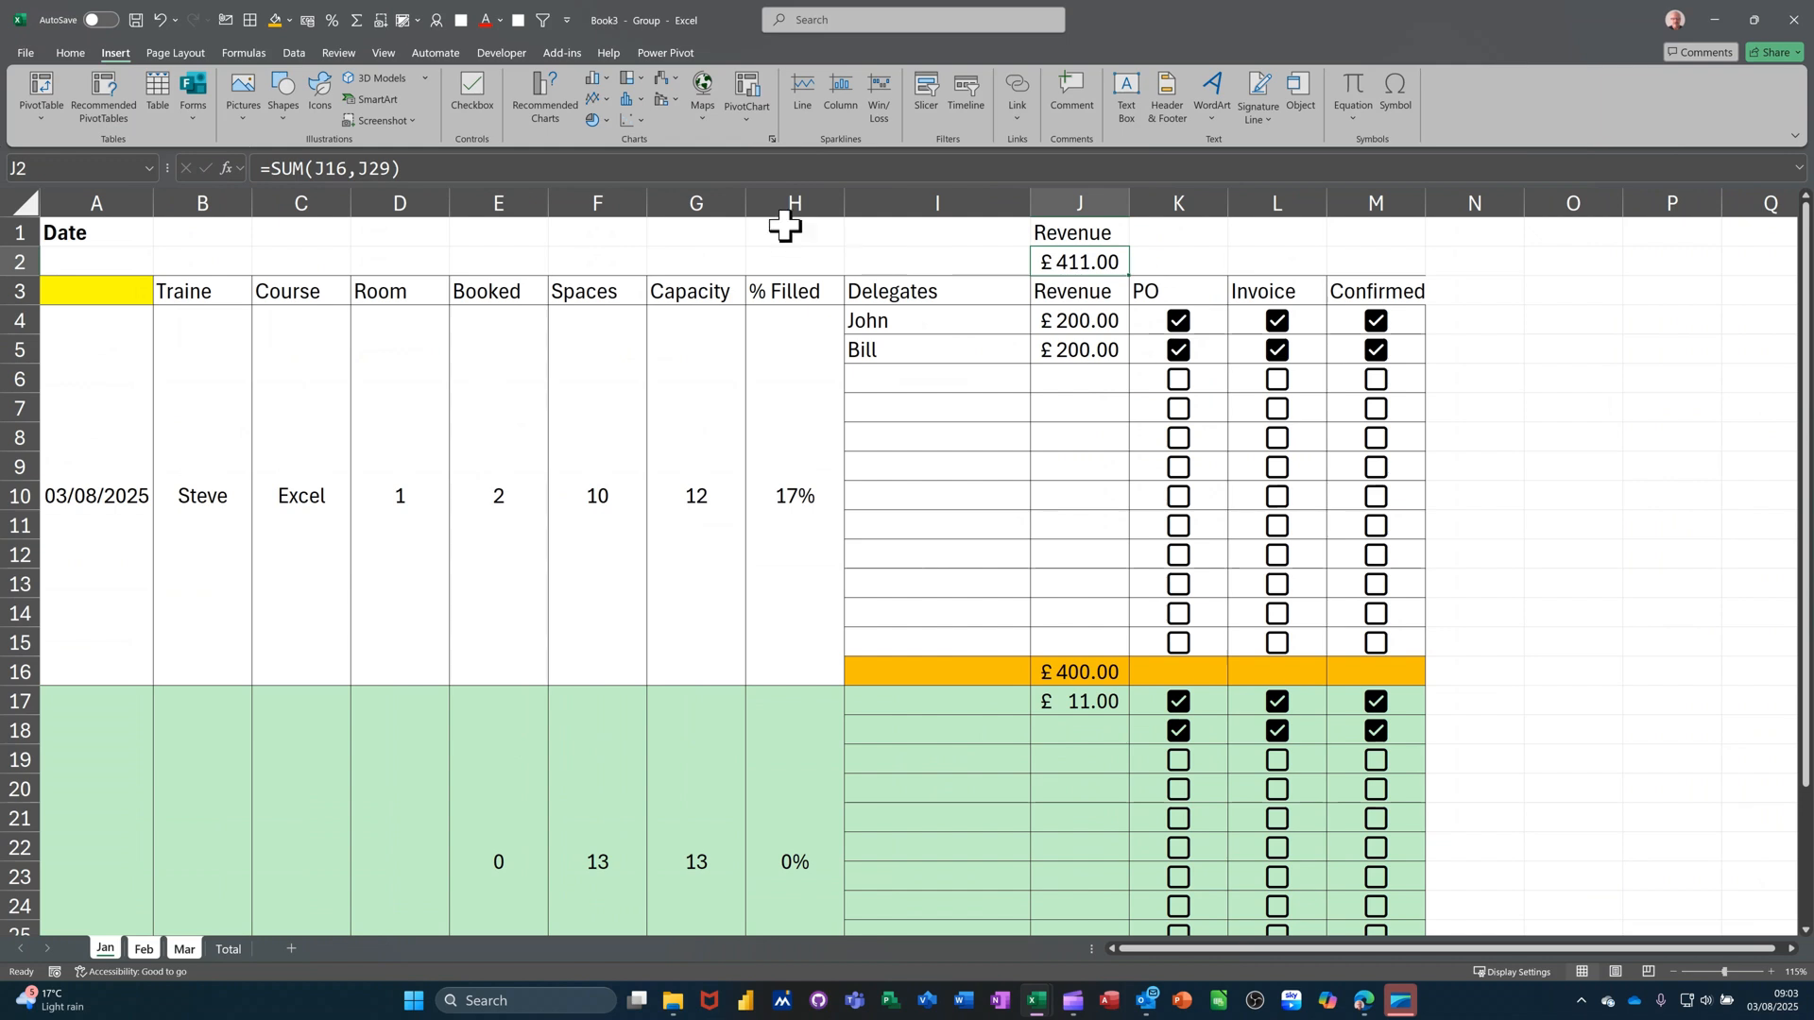
pyautogui.click(274, 19)
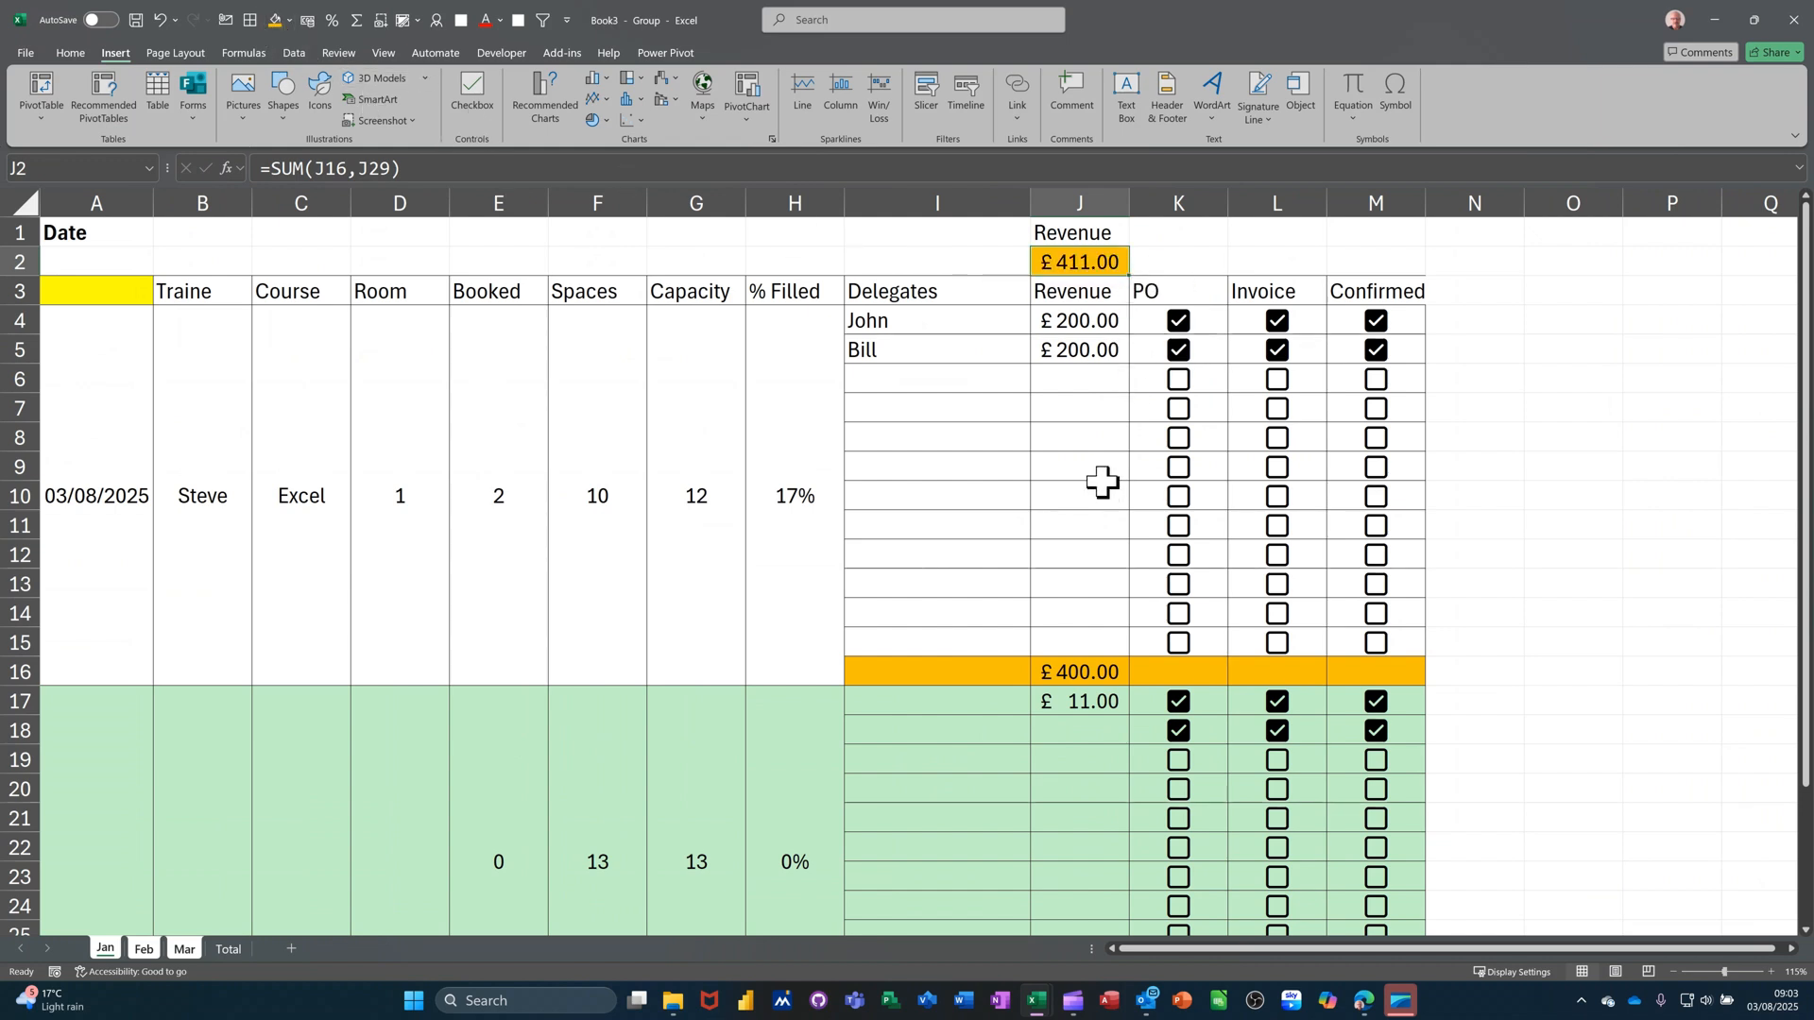
# Step: Count the first block's delegates in I16 with =COUNTA(I4:I15)
pyautogui.click(902, 672)
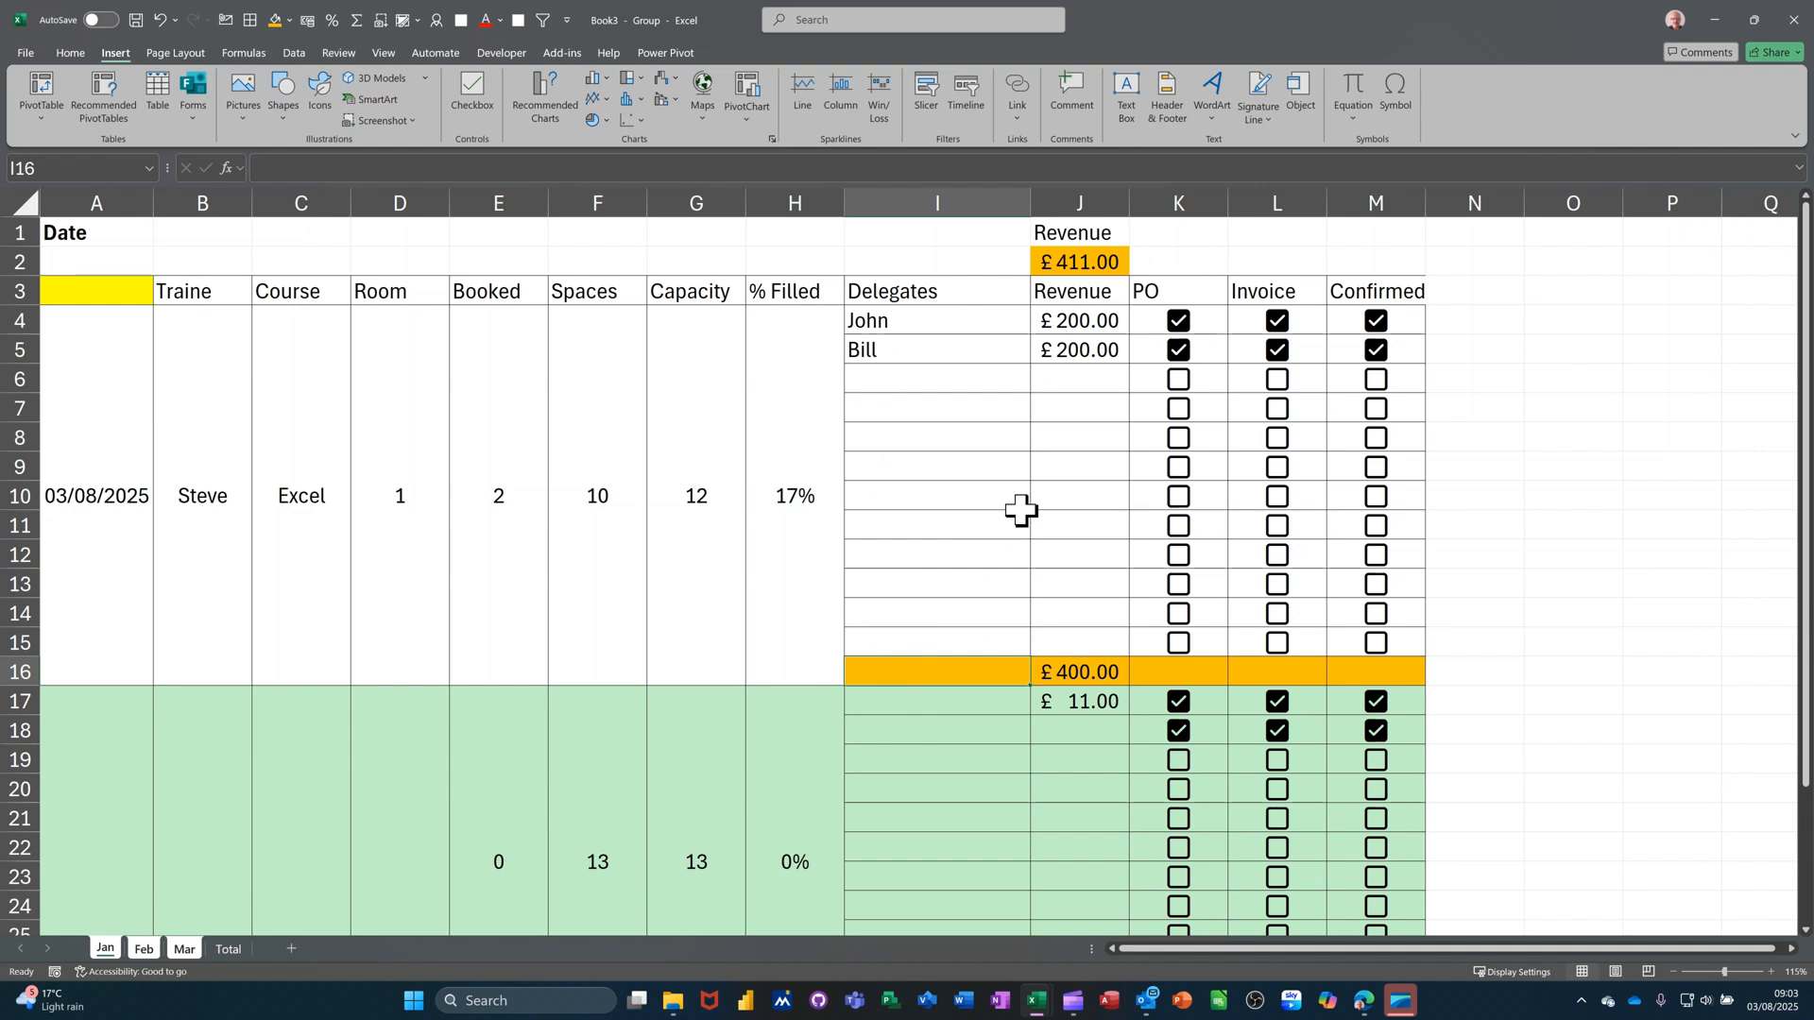
pyautogui.write('=coun')
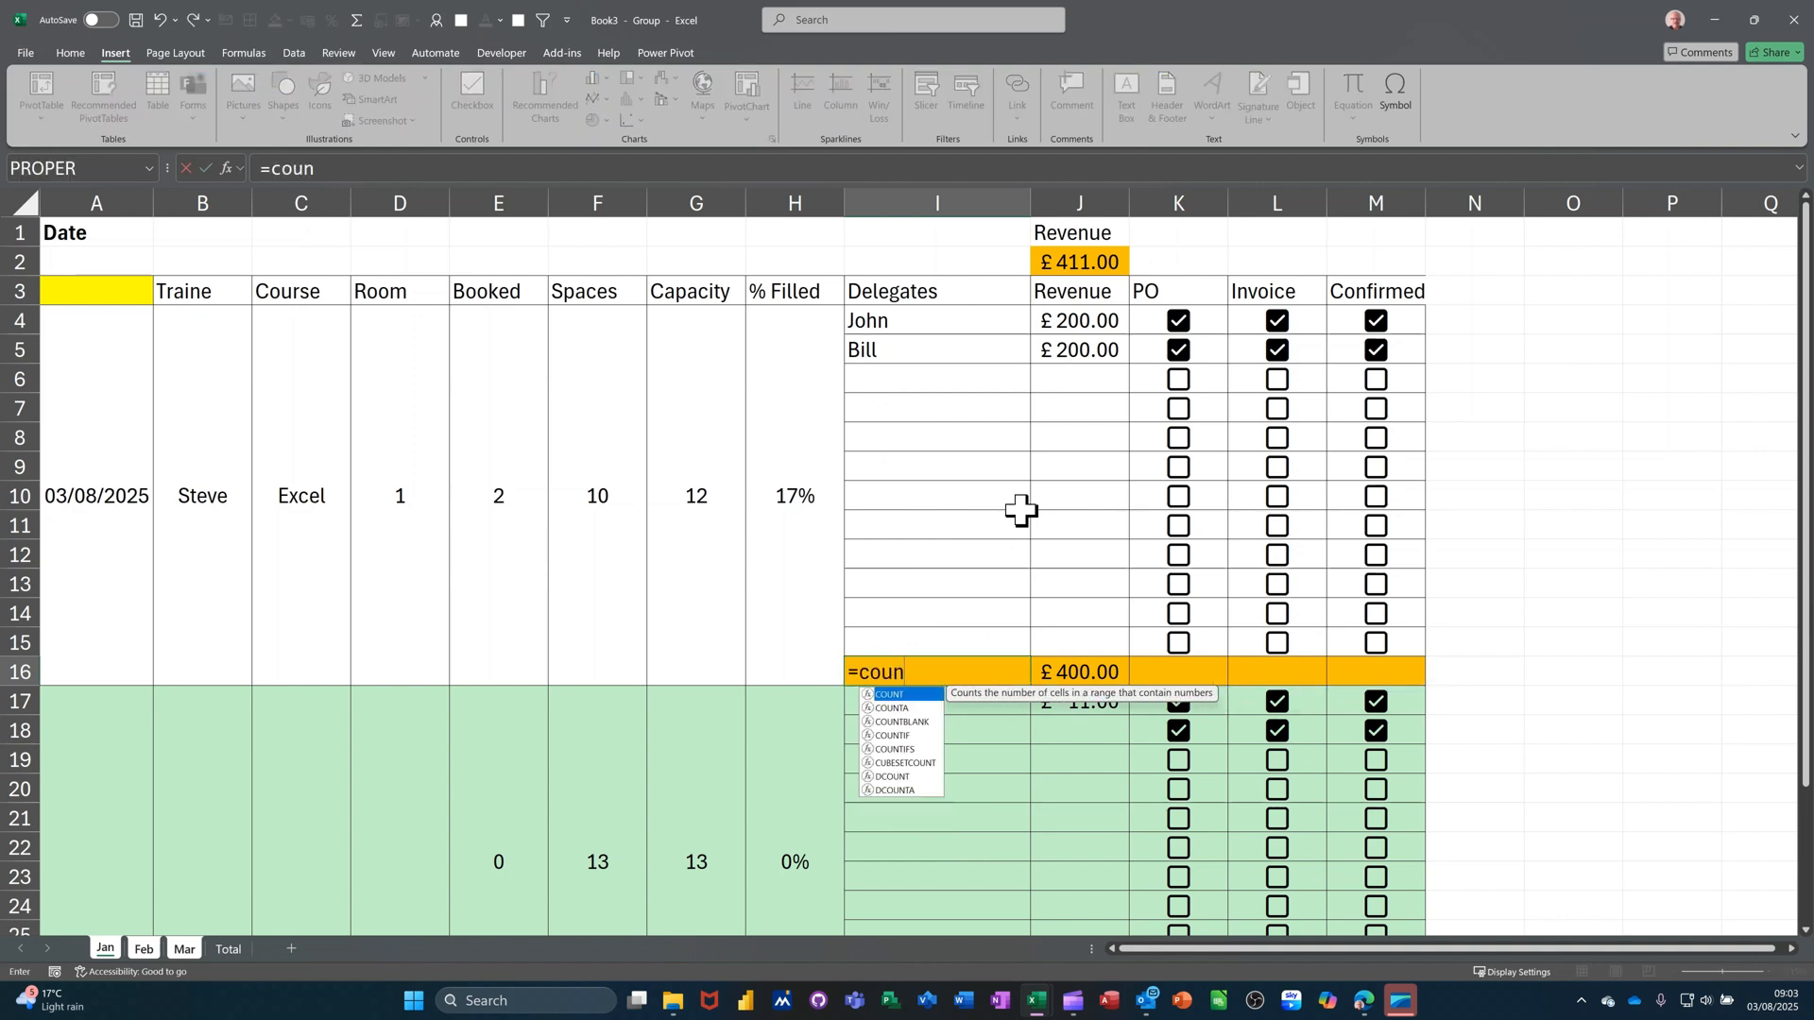
pyautogui.write('t')
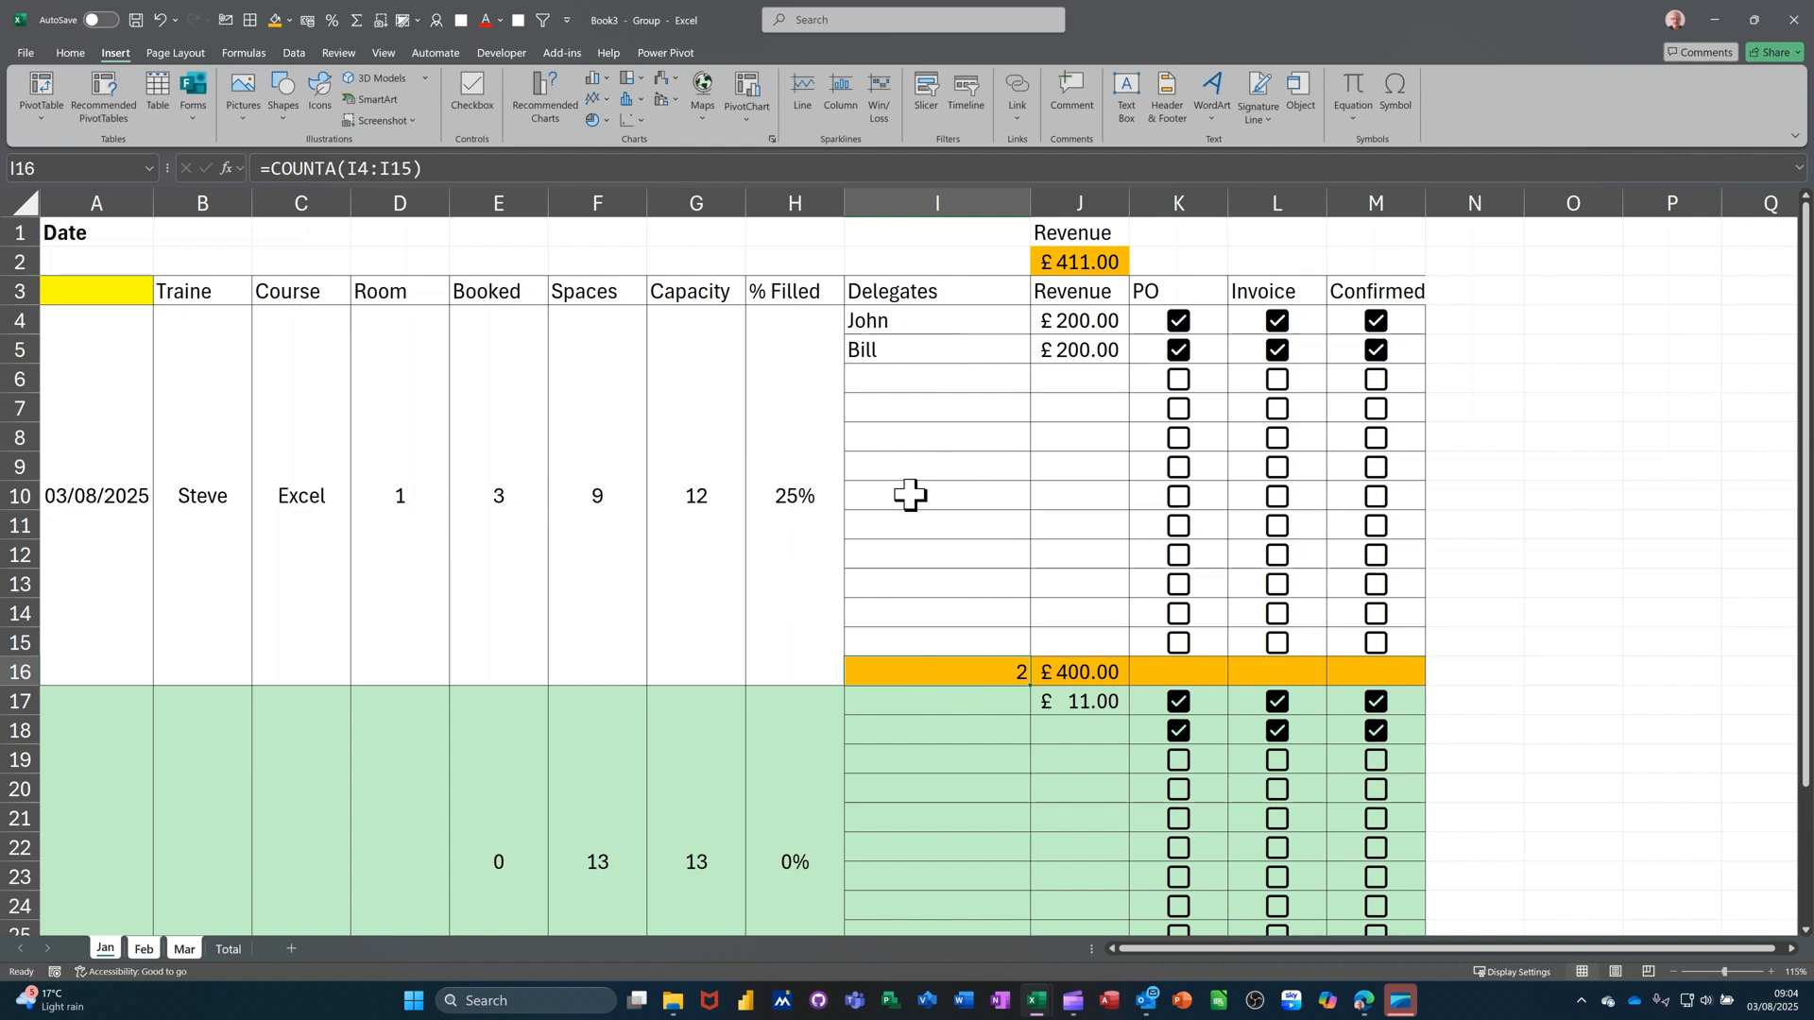
# Step: Copy the delegate count formula from I16 into I29 for the green block
pyautogui.scroll(-5, 897, 567)
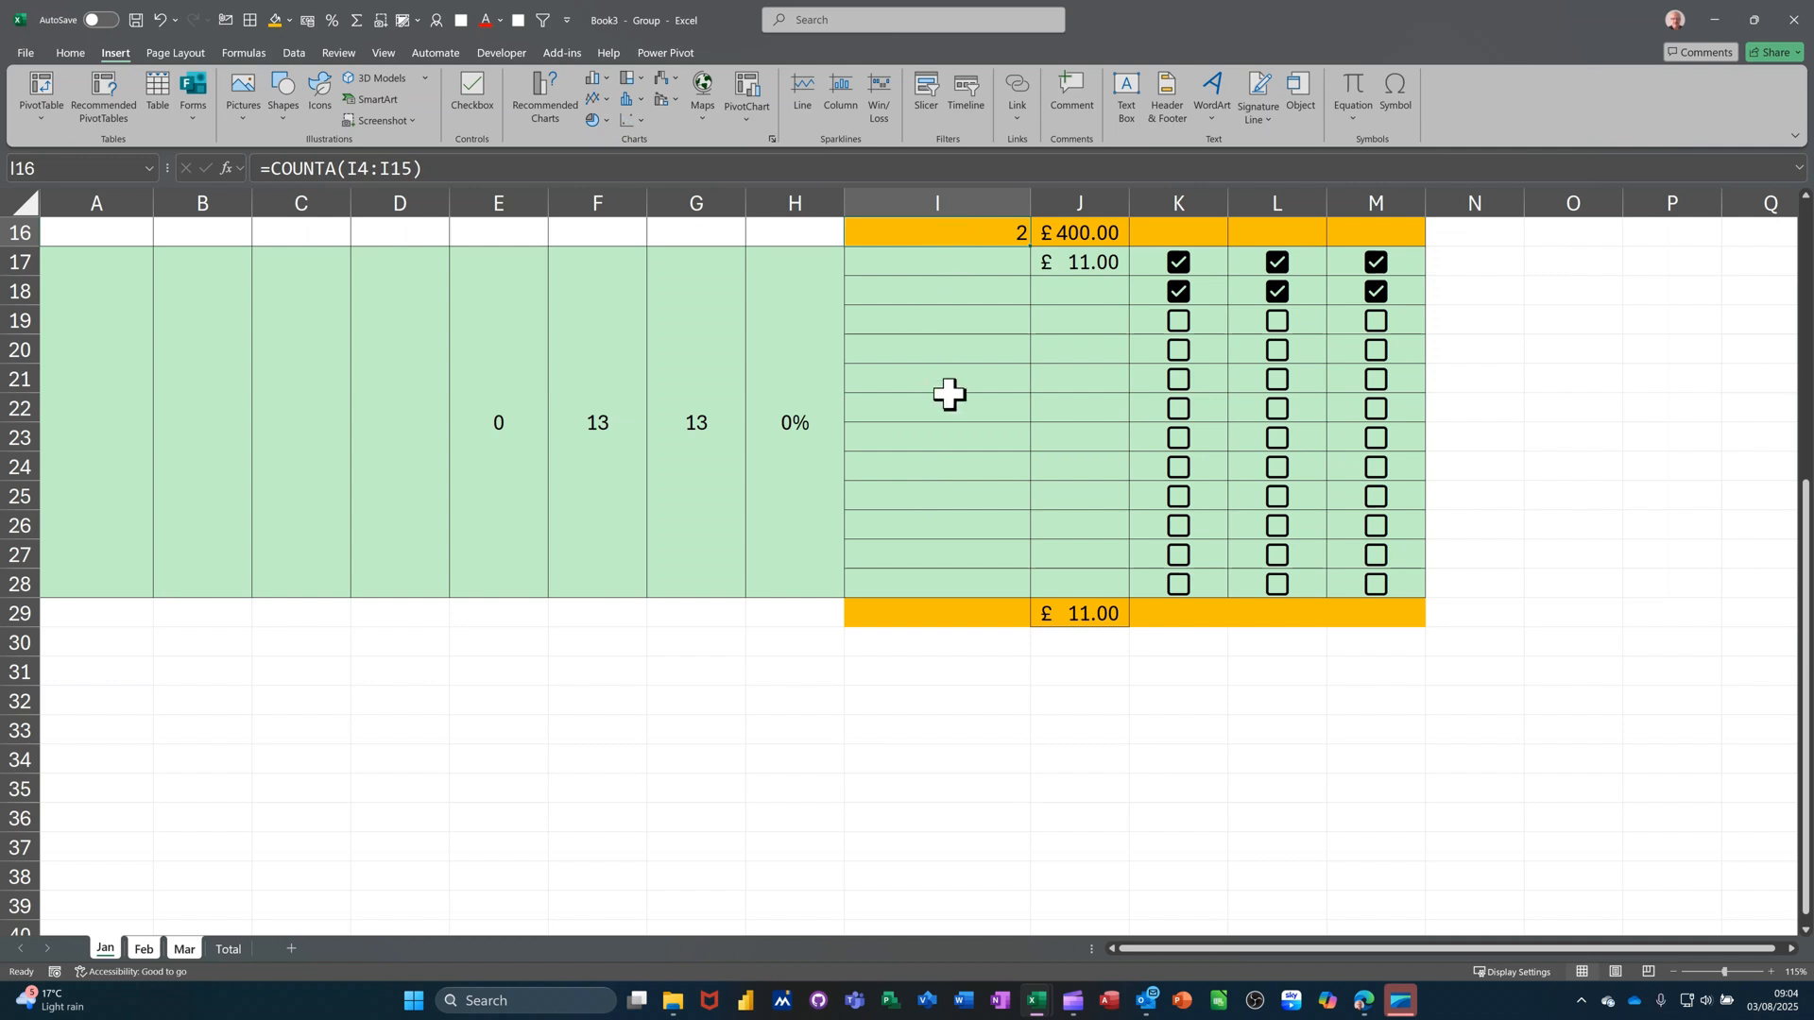
pyautogui.hotkey('ctrl', 'c')
pyautogui.click(926, 616)
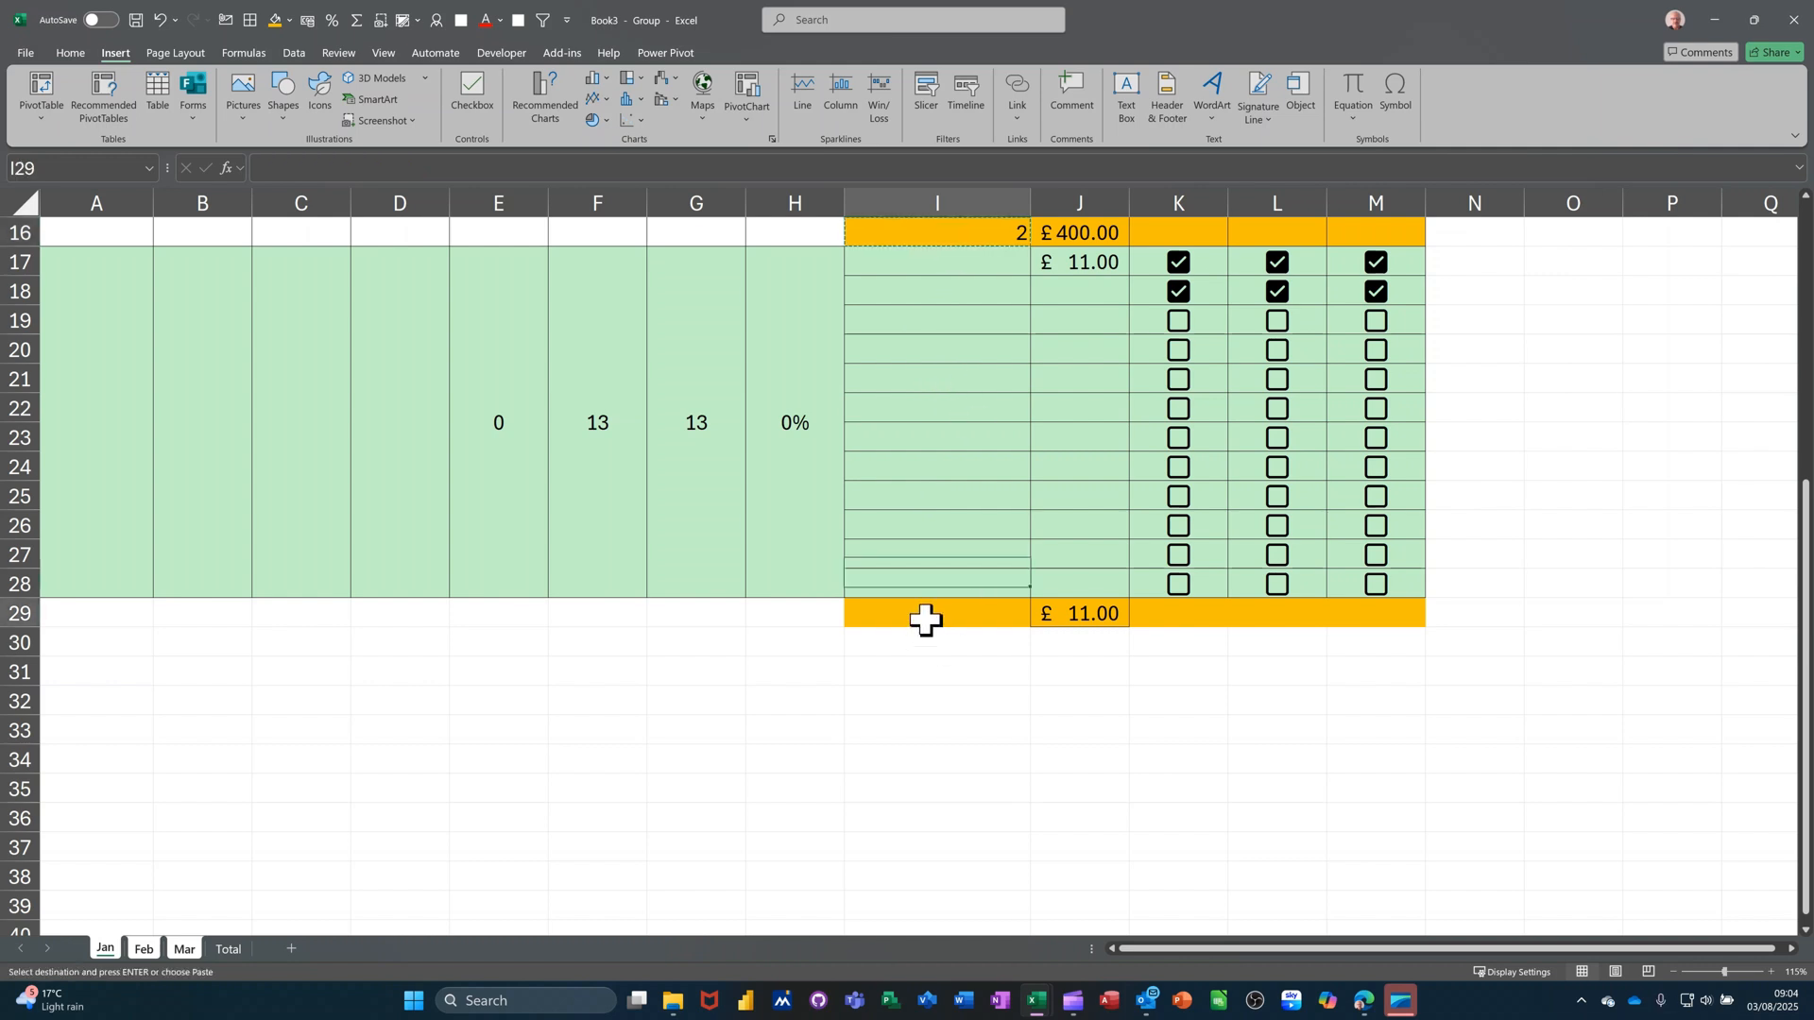
pyautogui.hotkey('ctrl', 'v')
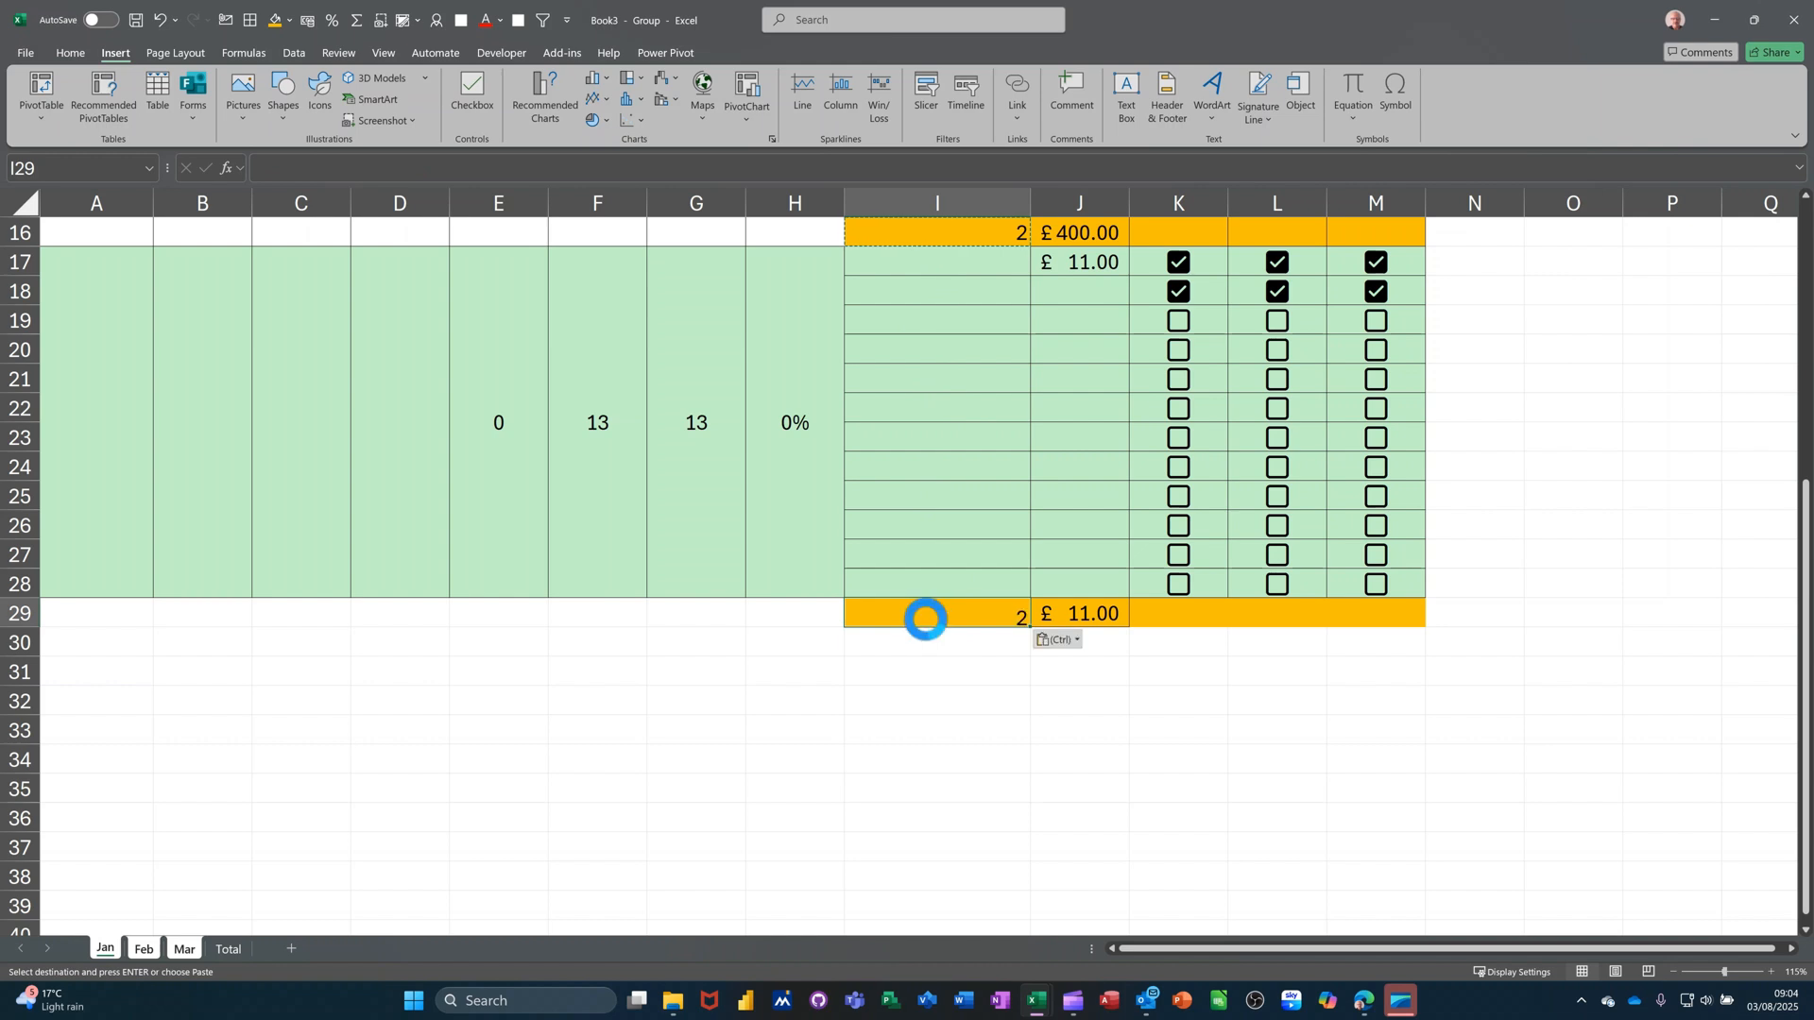
# Step: Copy the % Filled heading from H3 into K1 and shade K2 orange
pyautogui.scroll(3, 973, 662)
pyautogui.scroll(2, 982, 636)
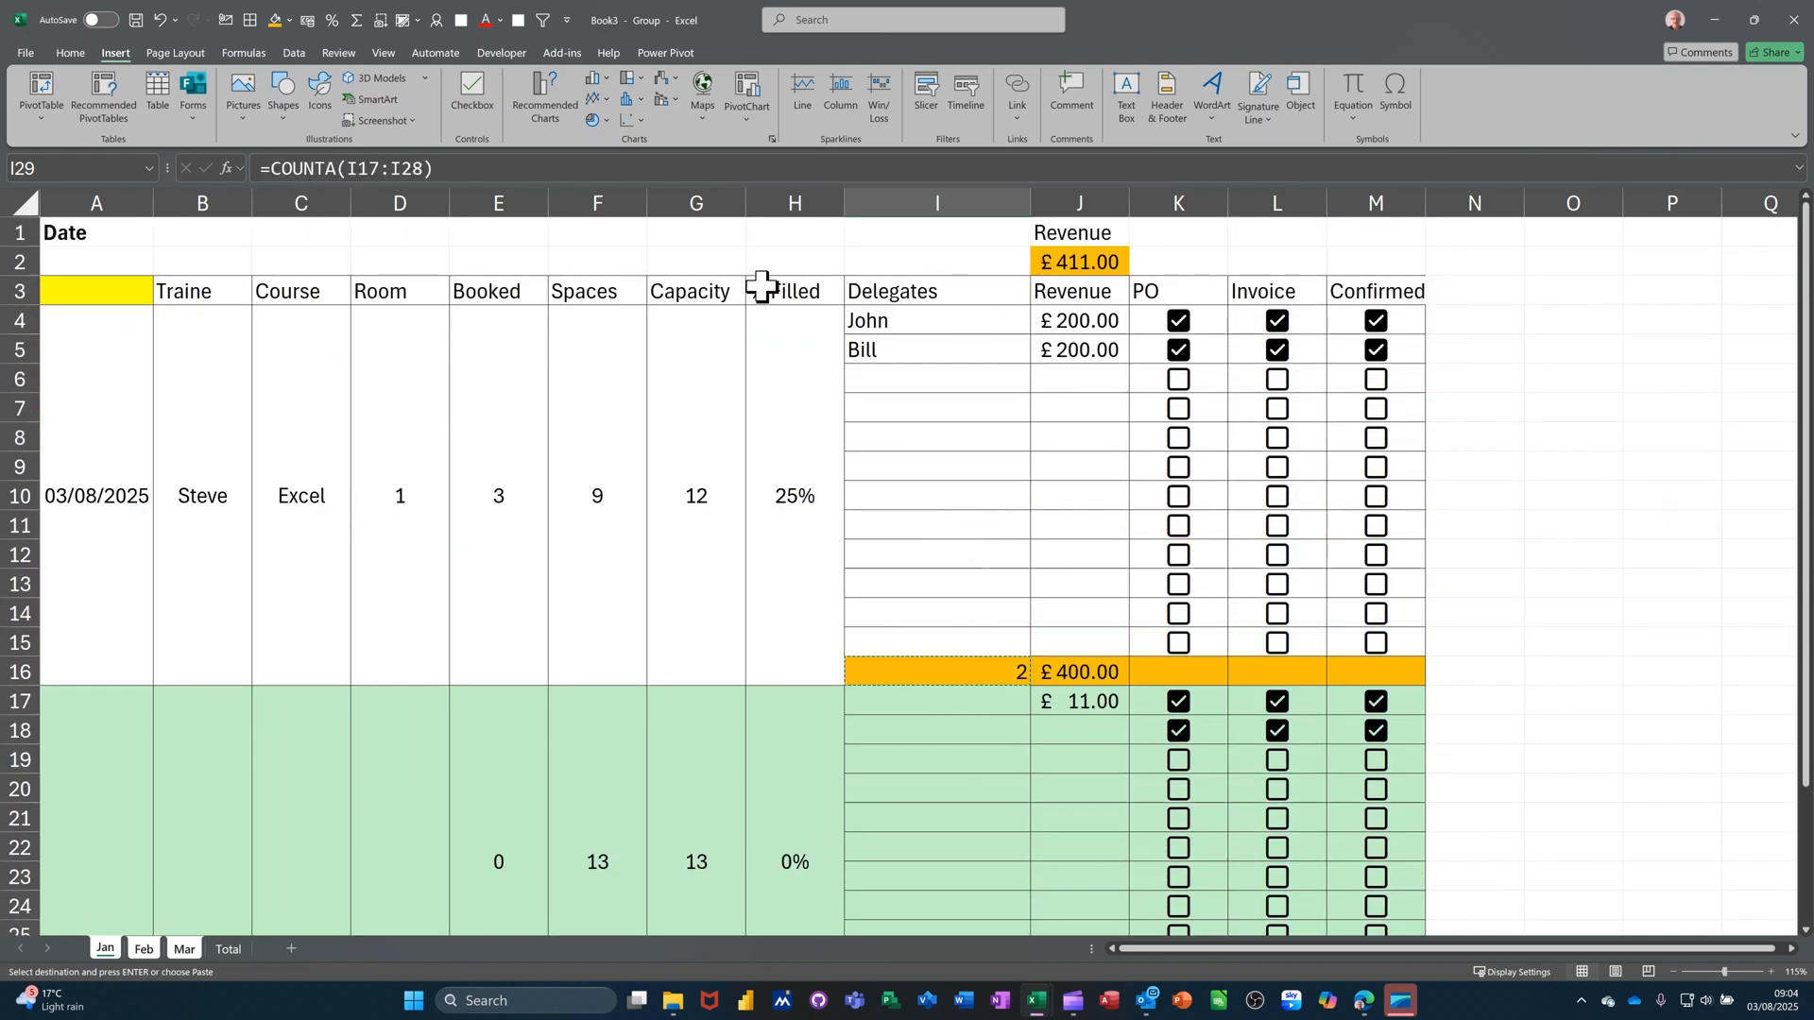
pyautogui.click(770, 297)
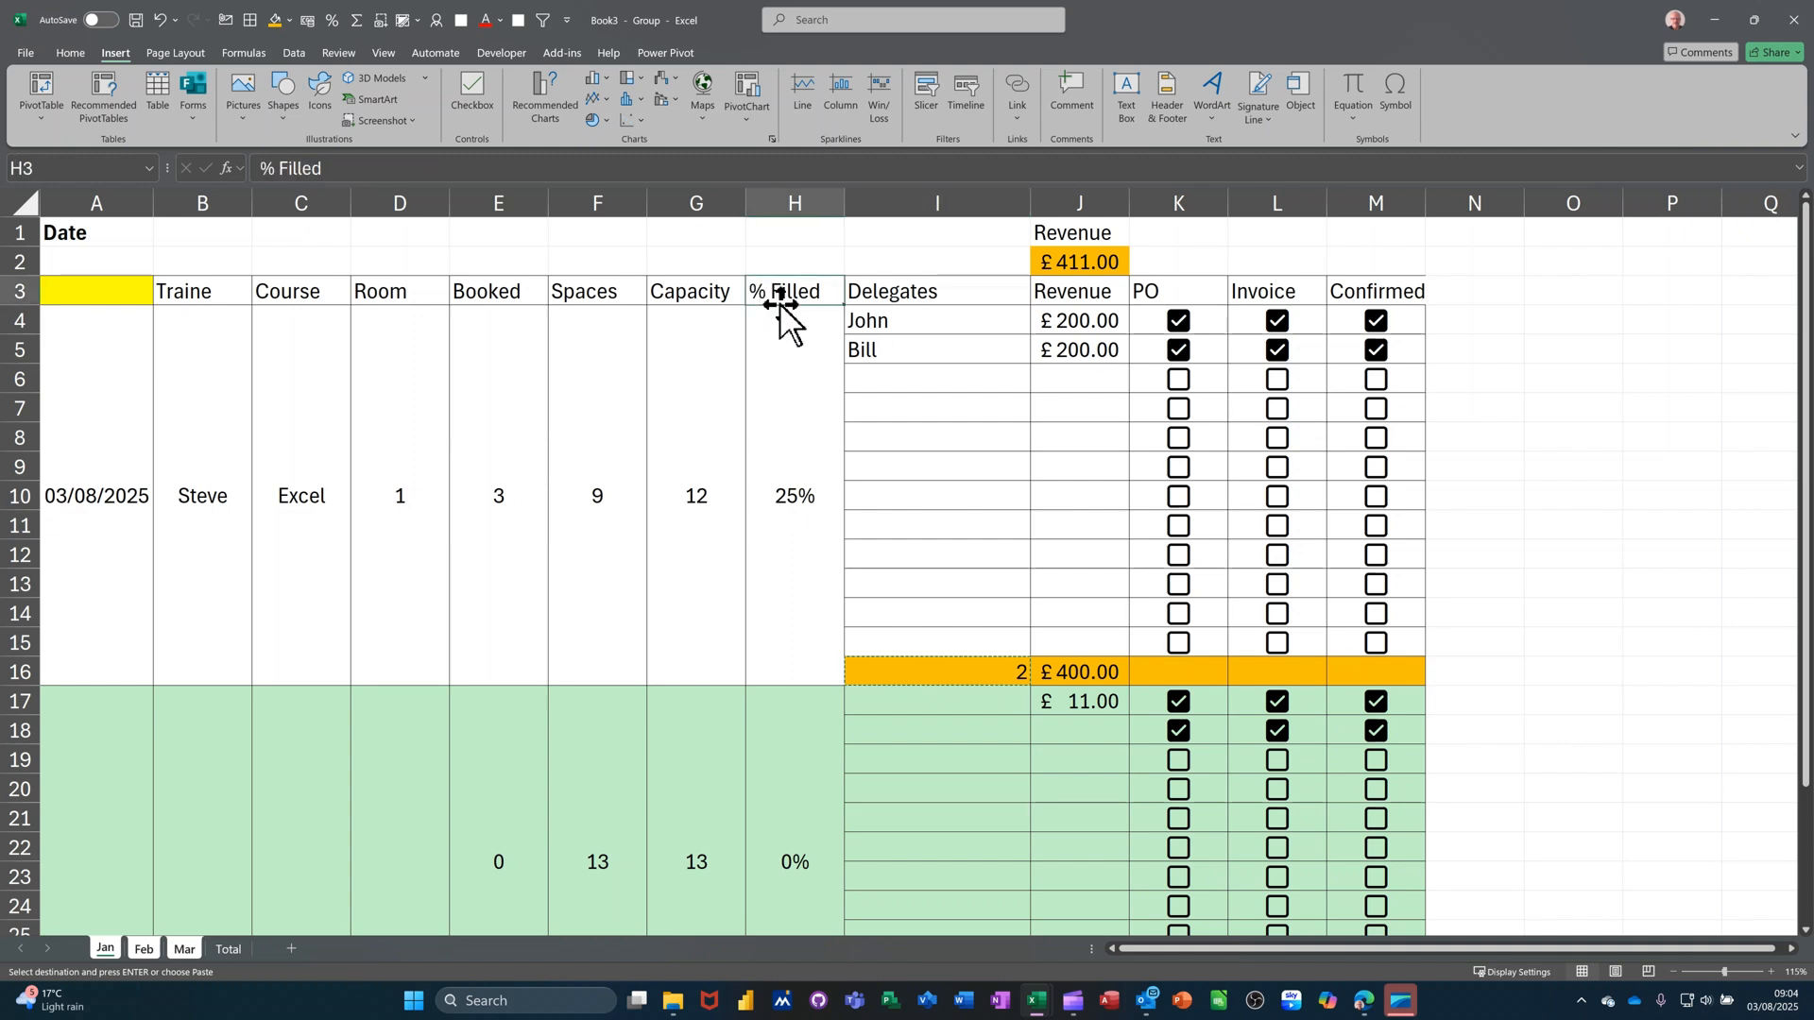
pyautogui.moveTo(782, 306); pyautogui.dragTo(1176, 257)
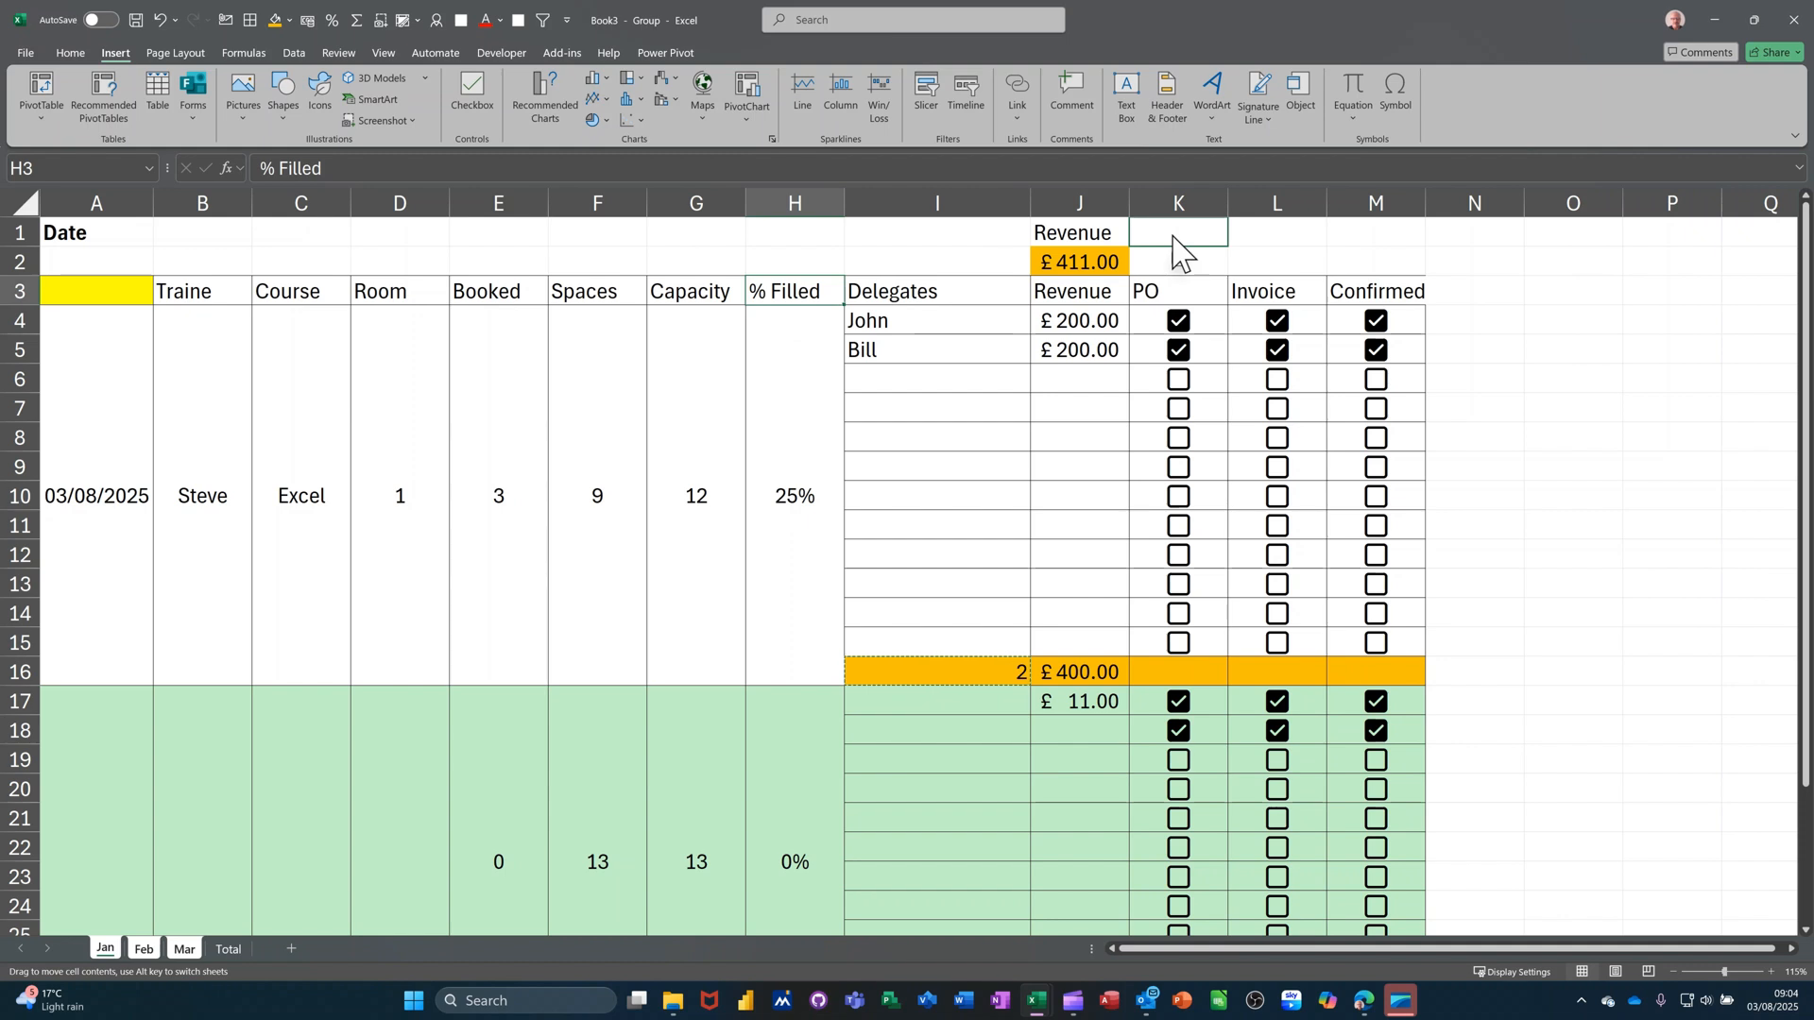
pyautogui.moveTo(1174, 238); pyautogui.dragTo(1174, 234)
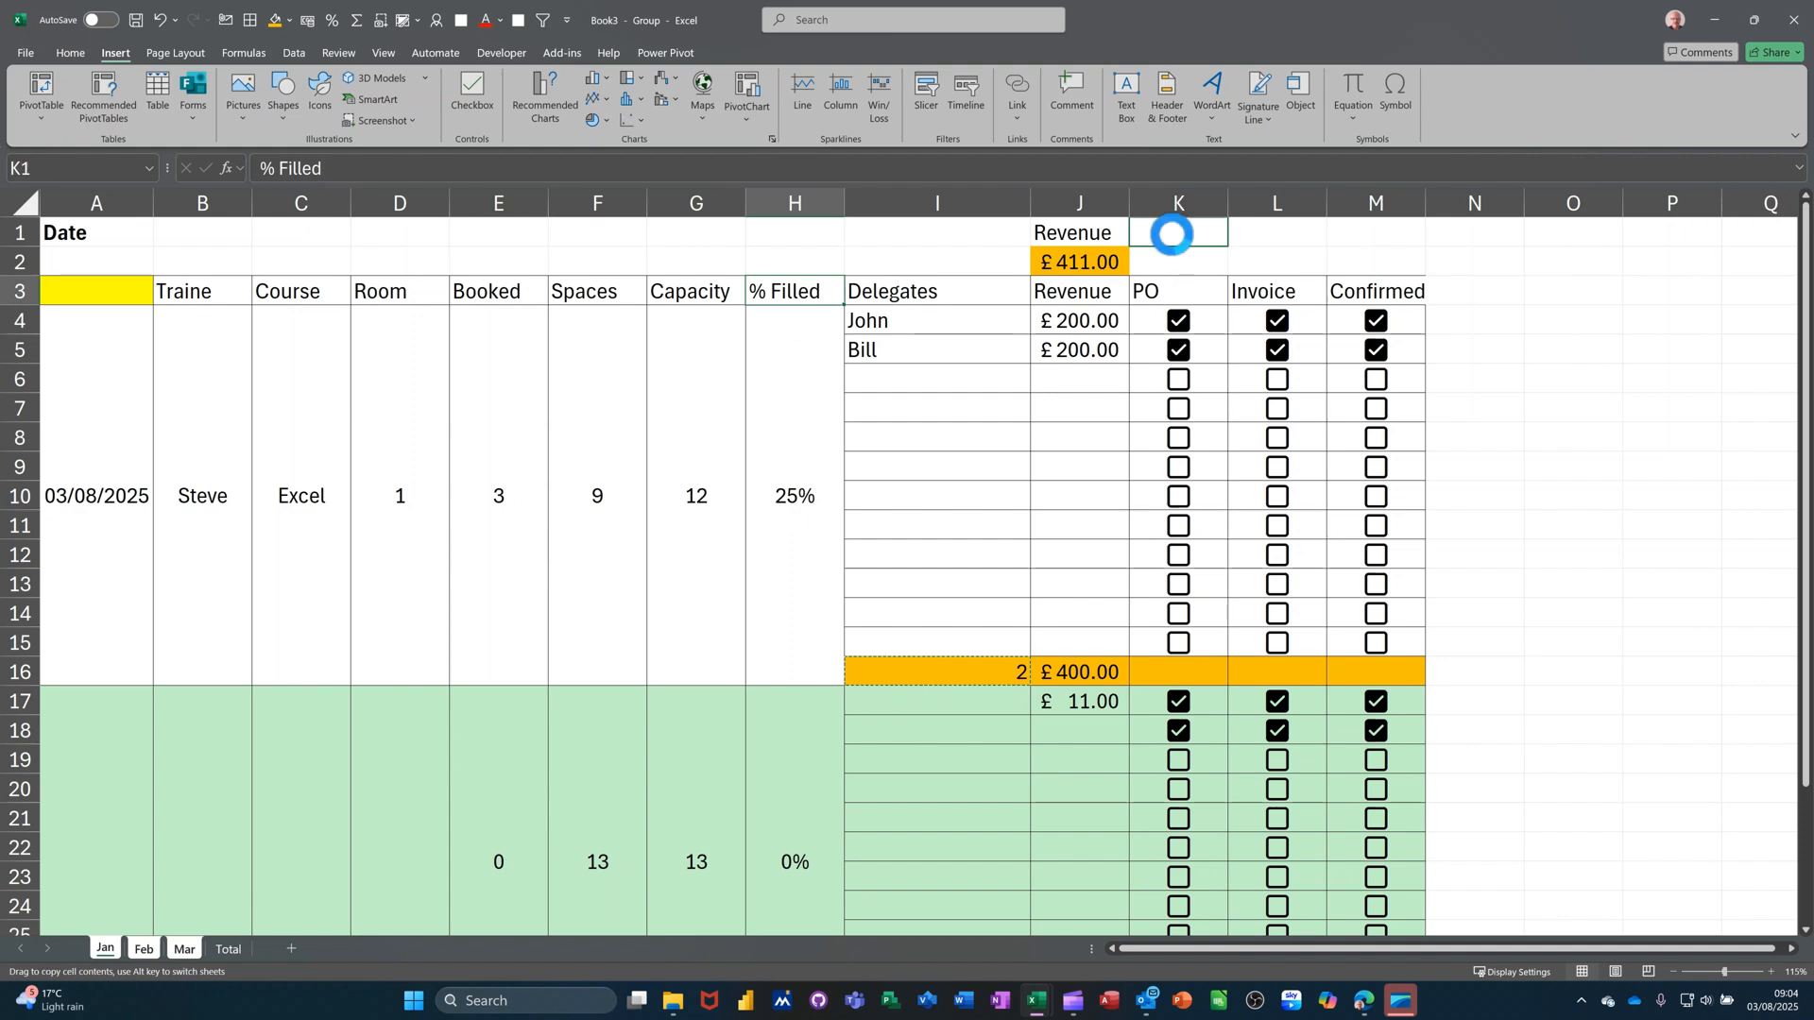
pyautogui.click(1174, 263)
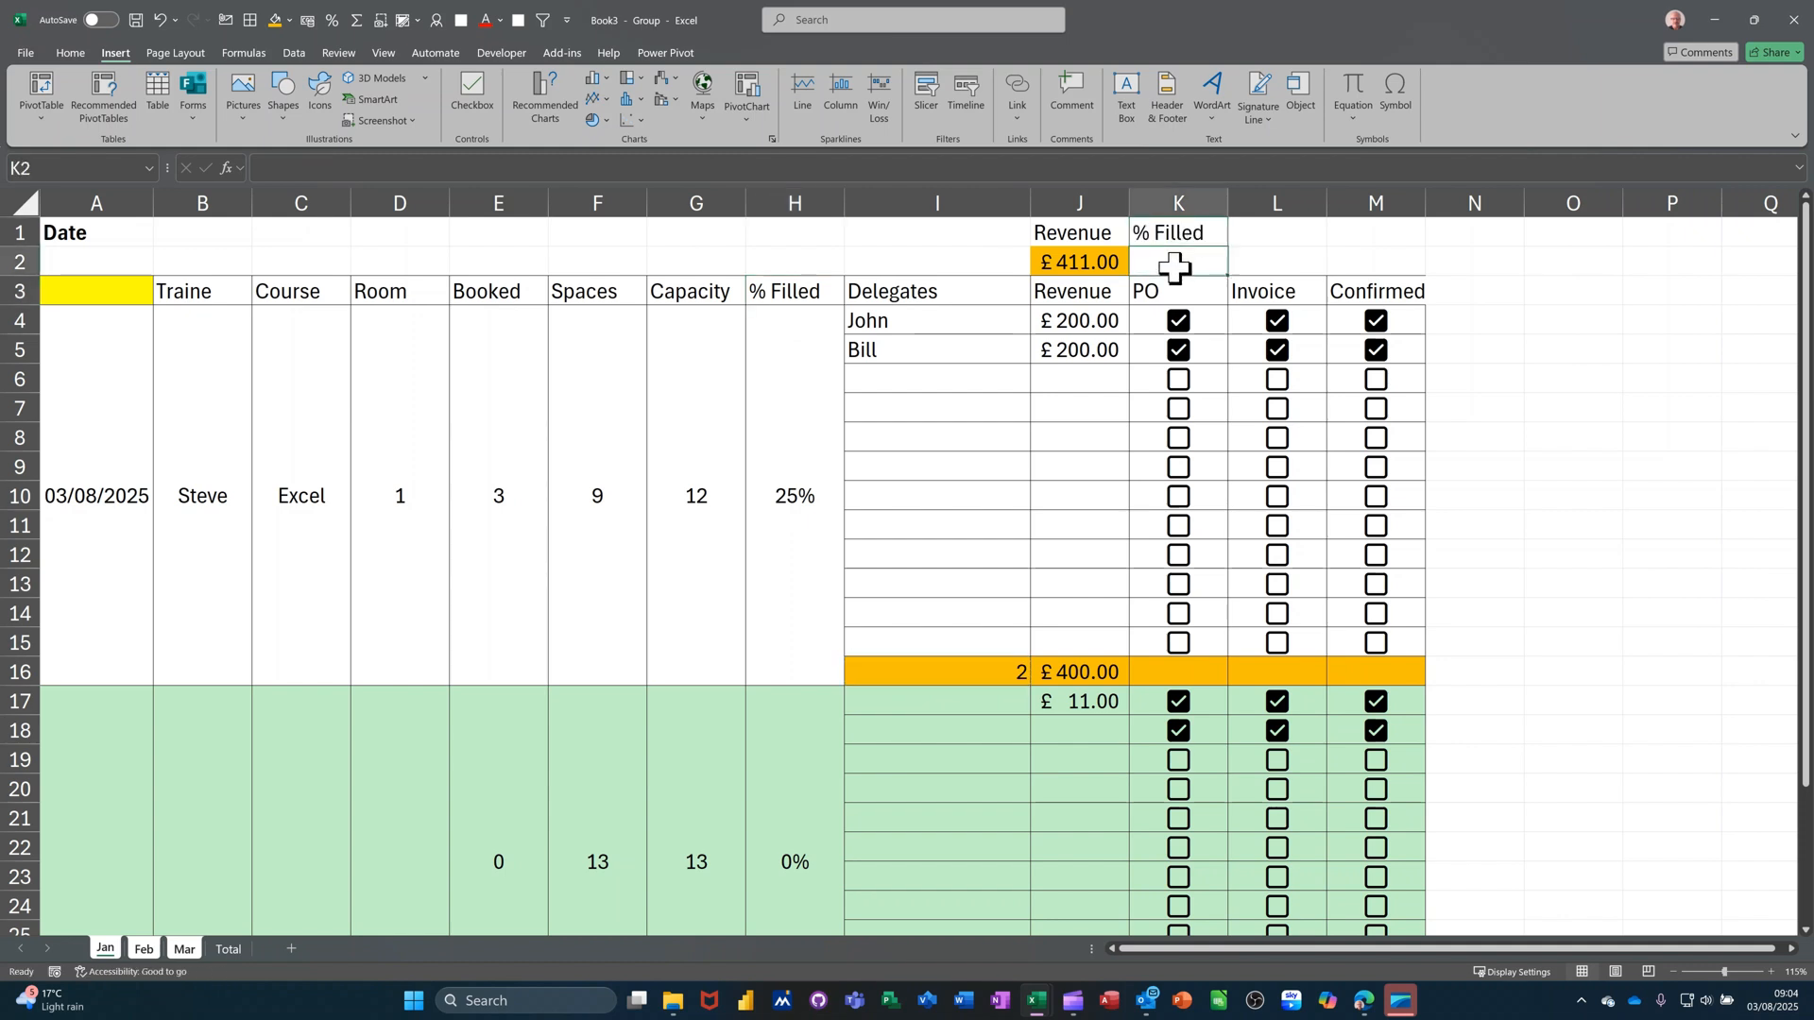
pyautogui.click(274, 19)
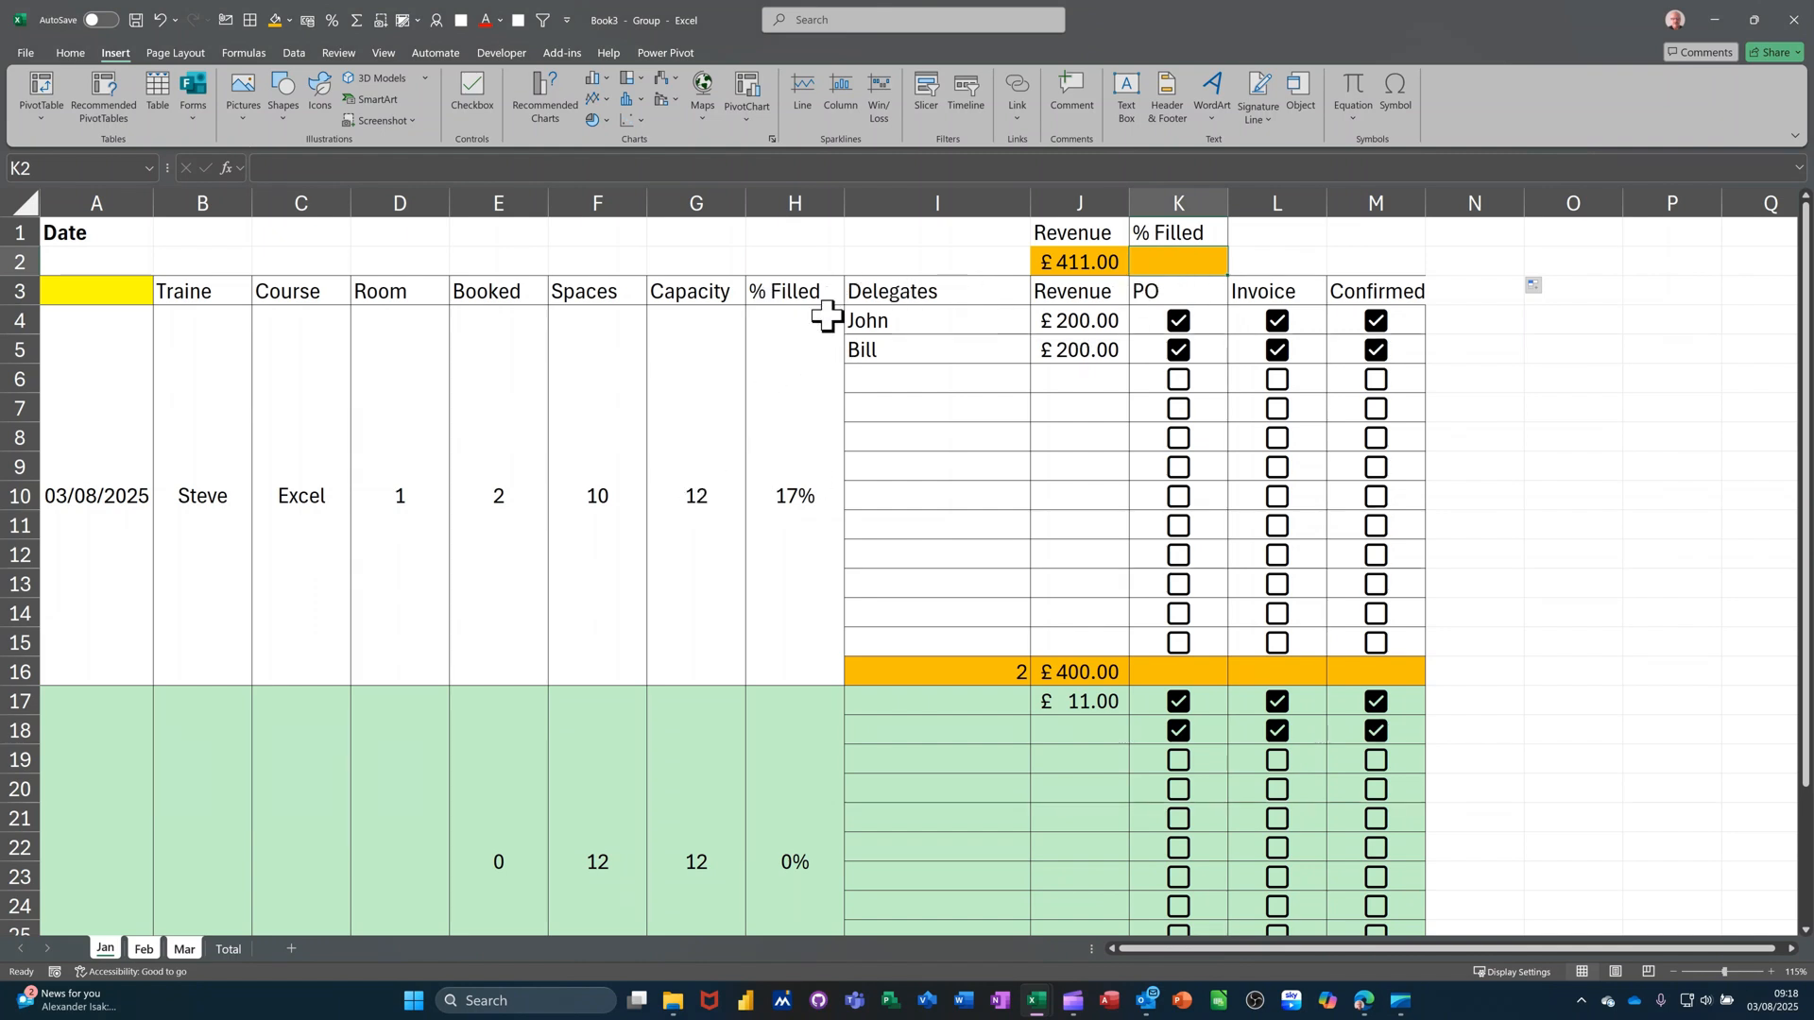
# Step: Copy the Booked heading into L1 and the Capacity heading into M1, and shade L2:M2 orange
pyautogui.click(498, 301)
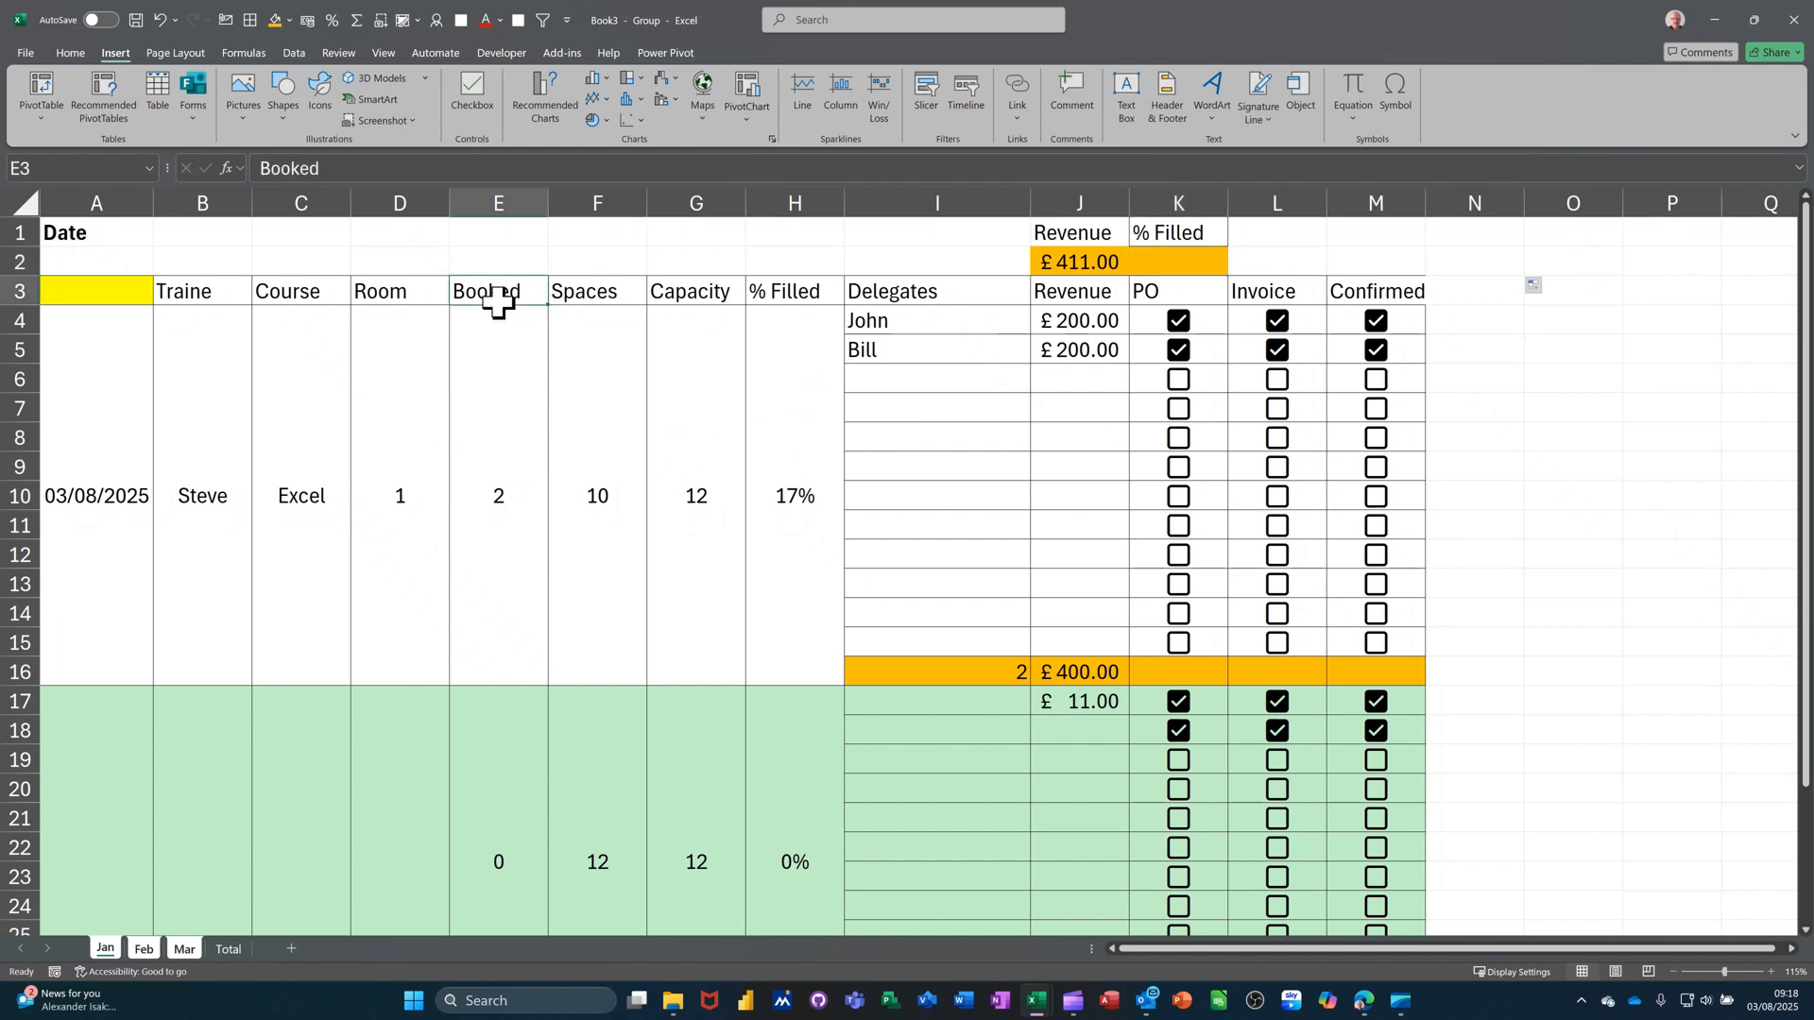
pyautogui.moveTo(500, 304); pyautogui.dragTo(1285, 236)
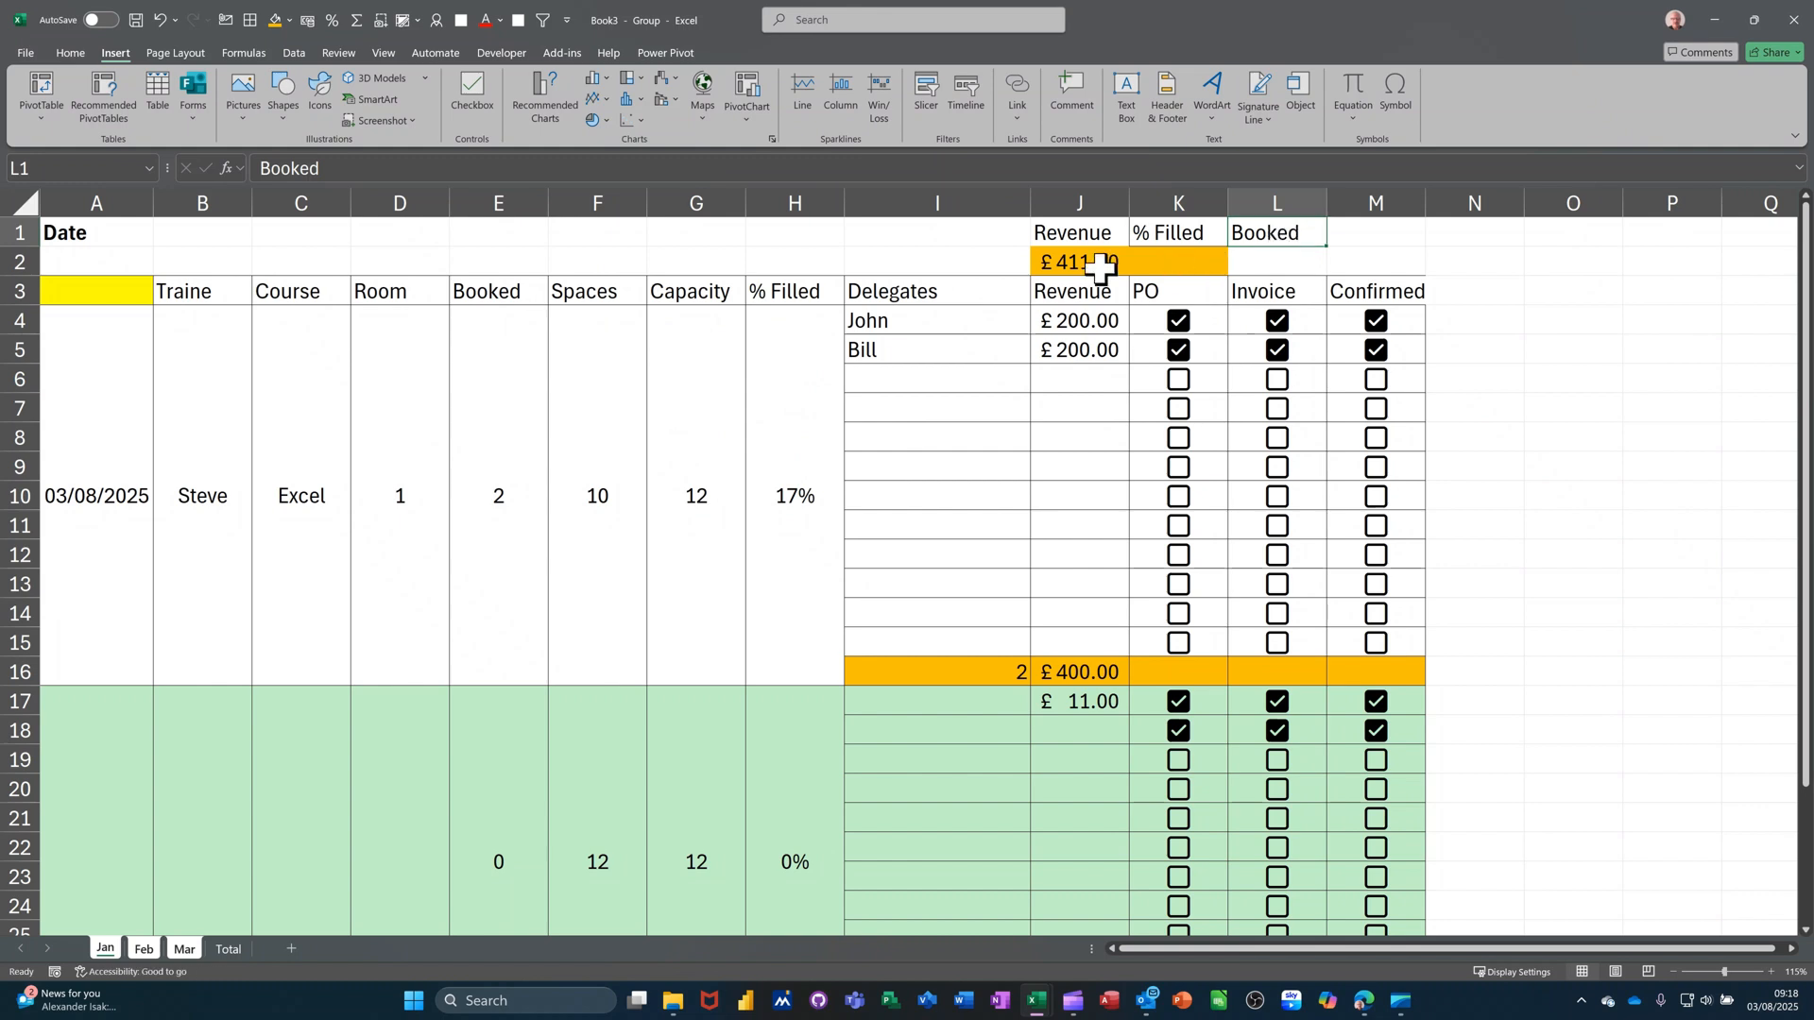
pyautogui.click(698, 293)
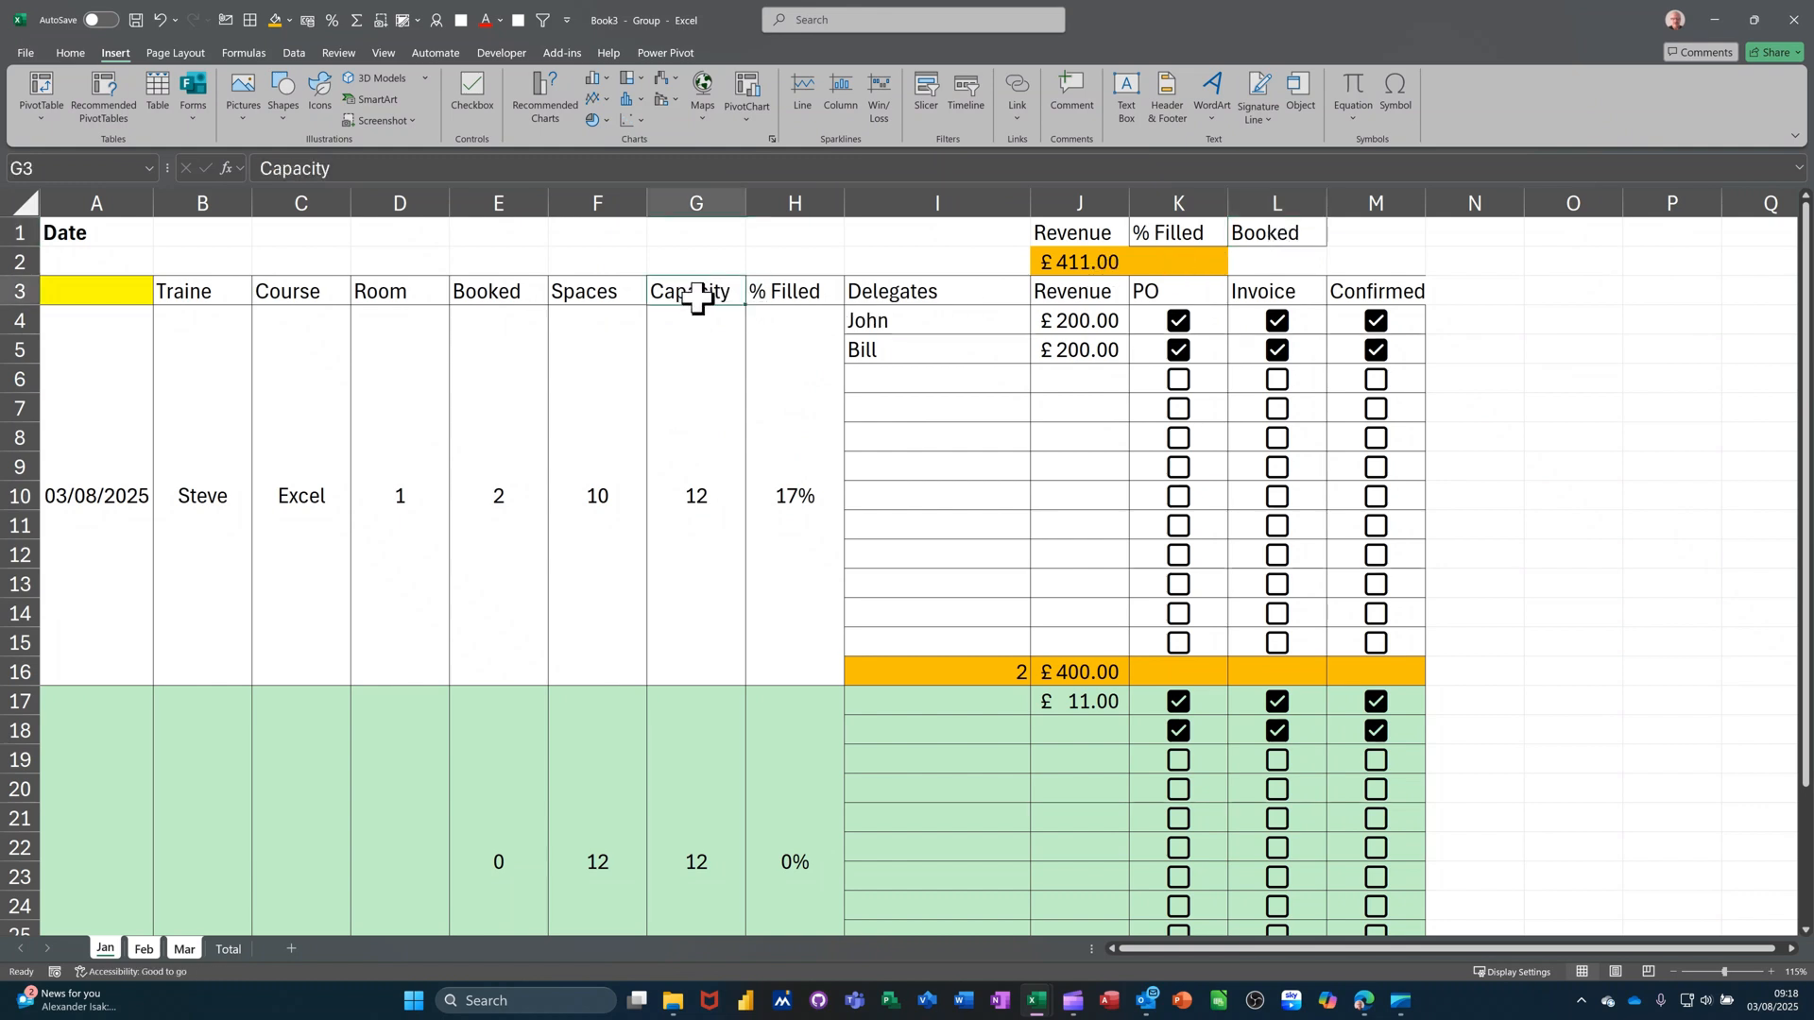
pyautogui.moveTo(703, 308); pyautogui.dragTo(1405, 245)
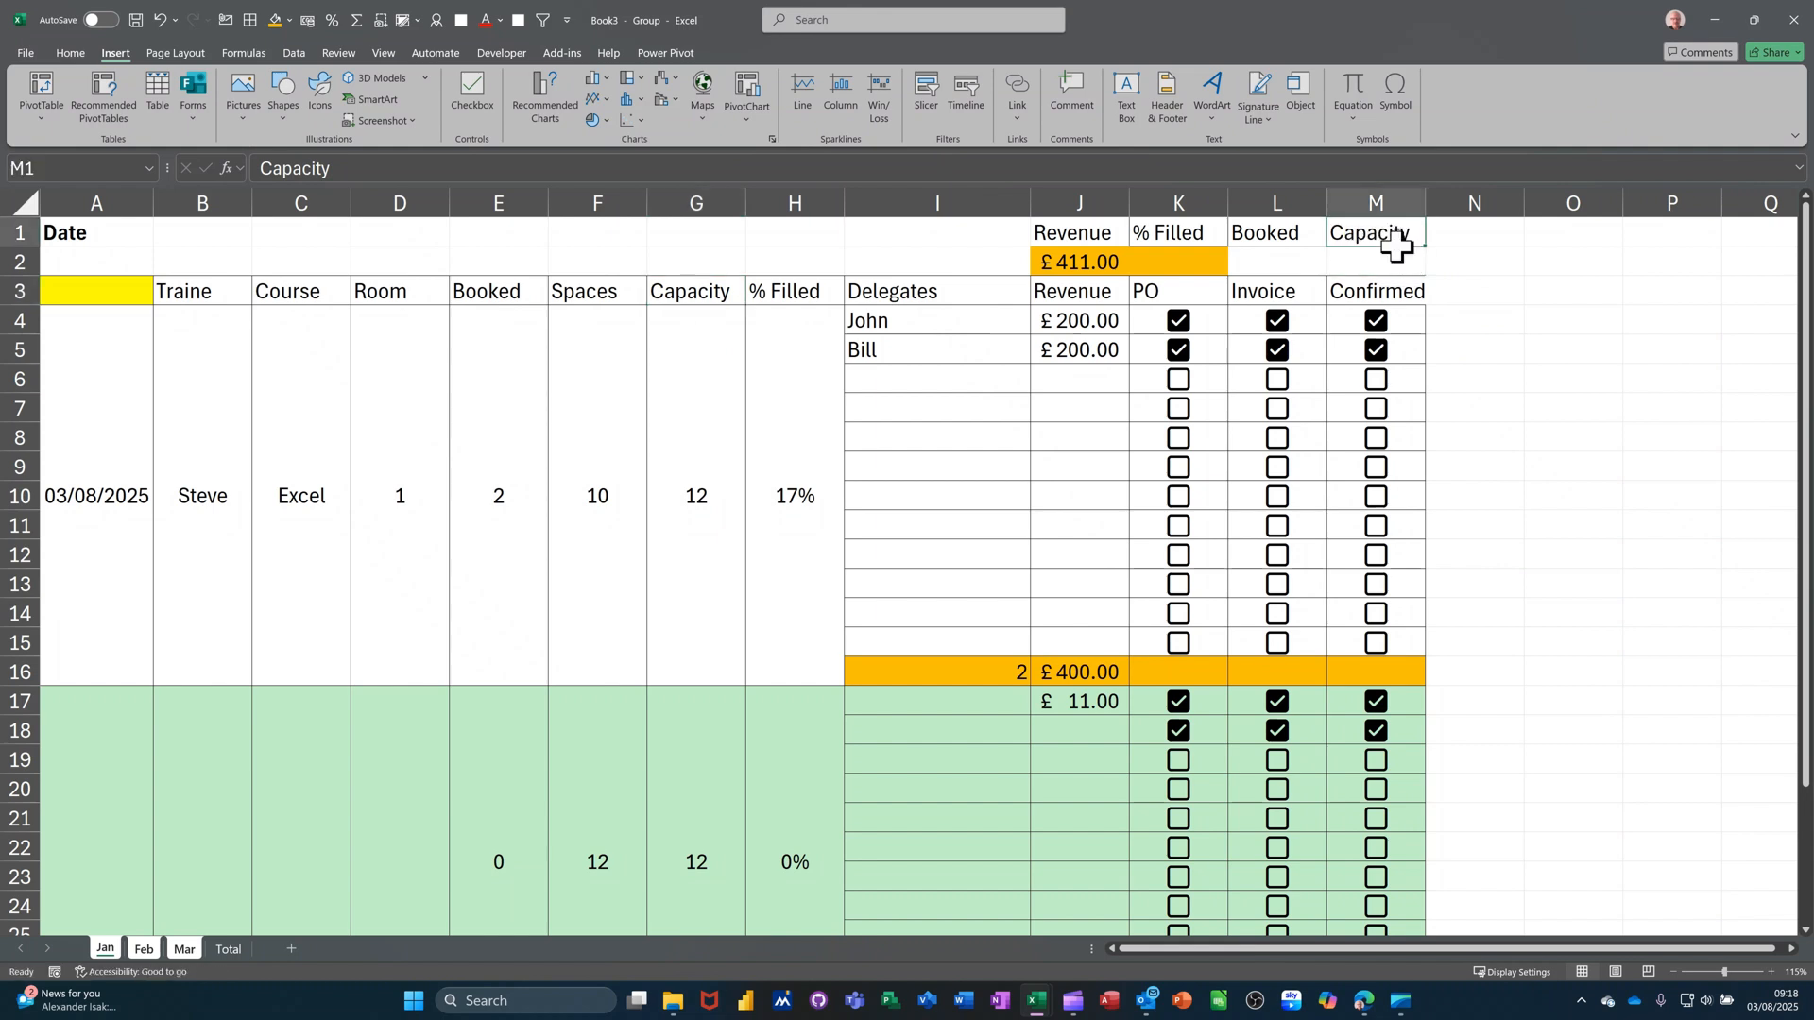
pyautogui.moveTo(1269, 255); pyautogui.dragTo(1408, 255)
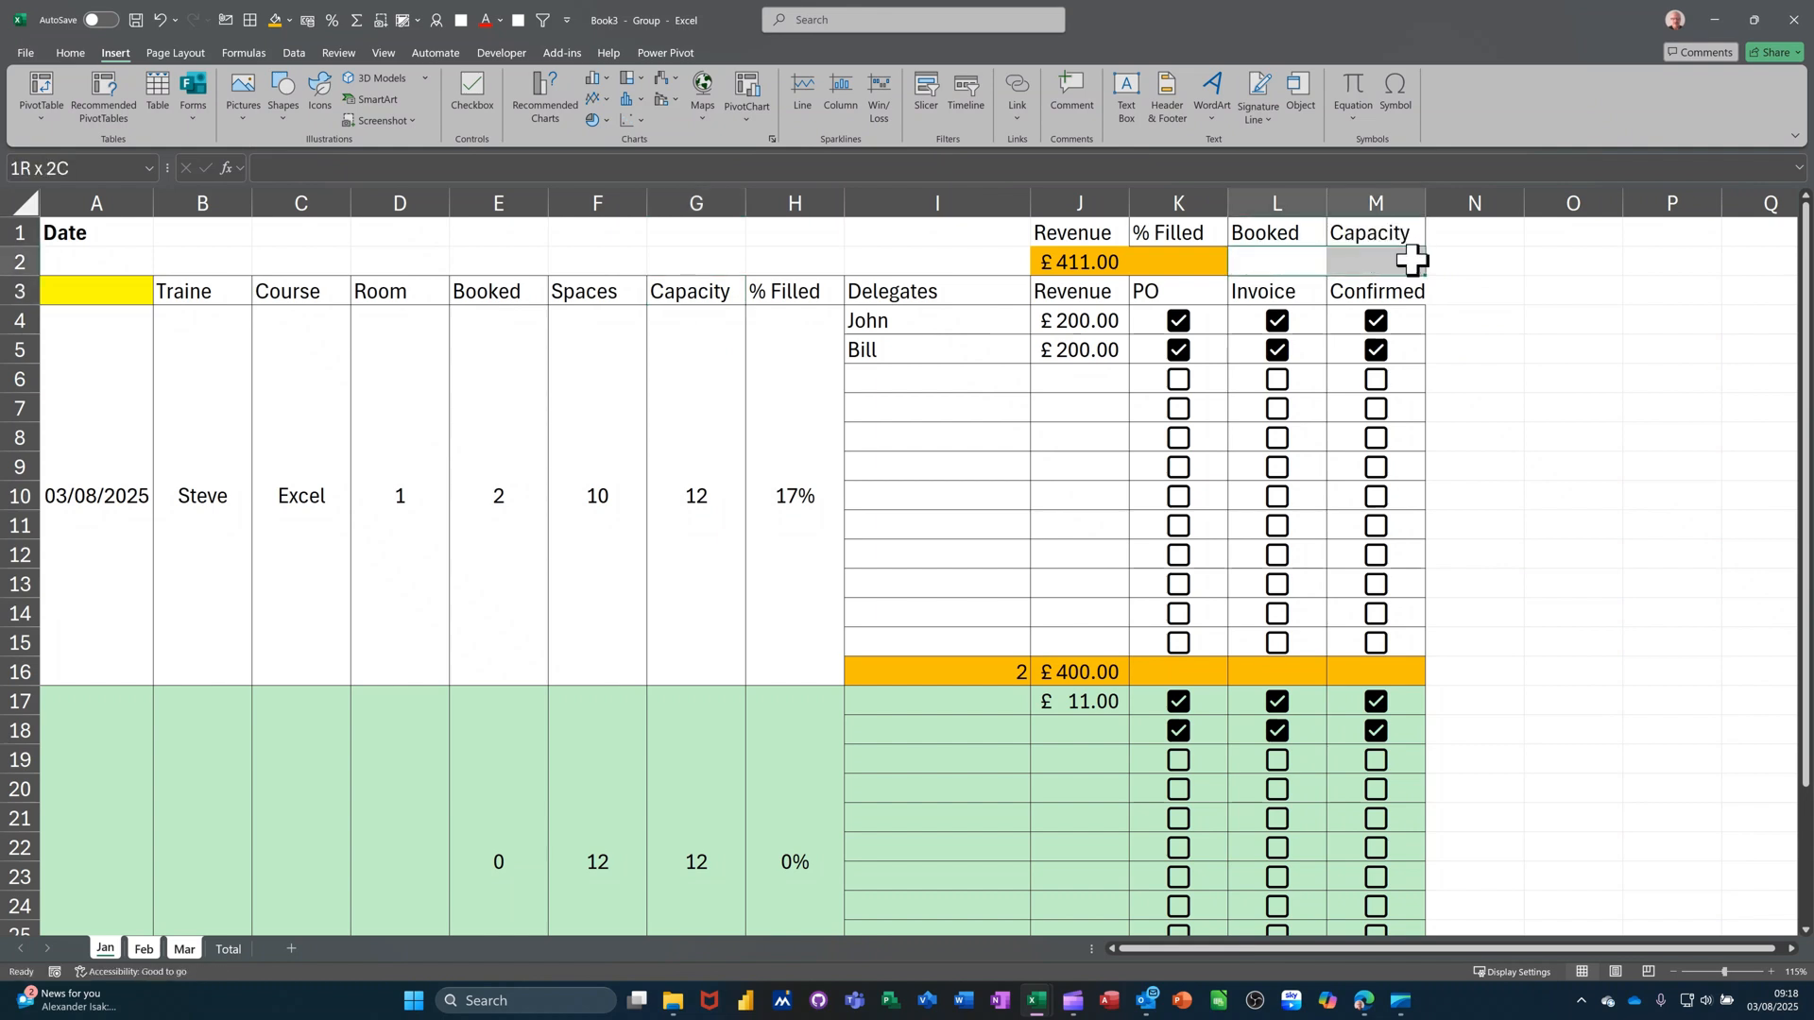
pyautogui.click(281, 20)
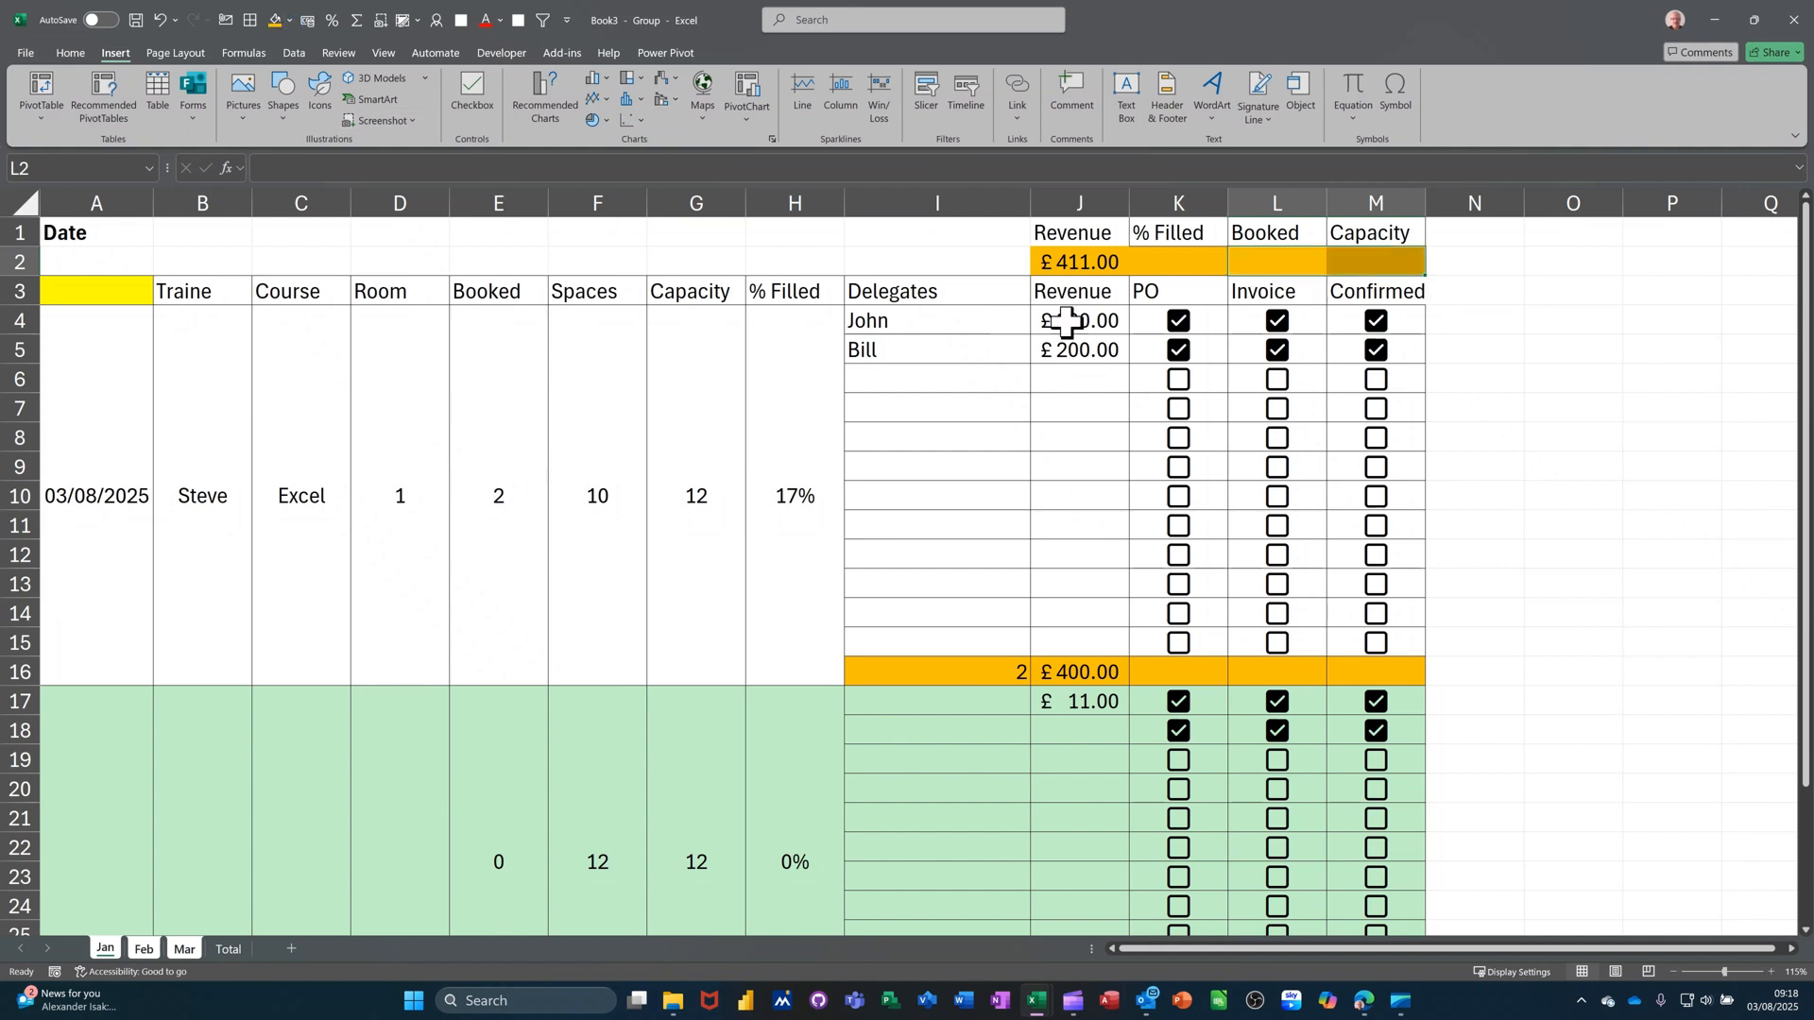
# Step: Total the booked places in L2 with =SUM(E4:E28)
pyautogui.click(1269, 264)
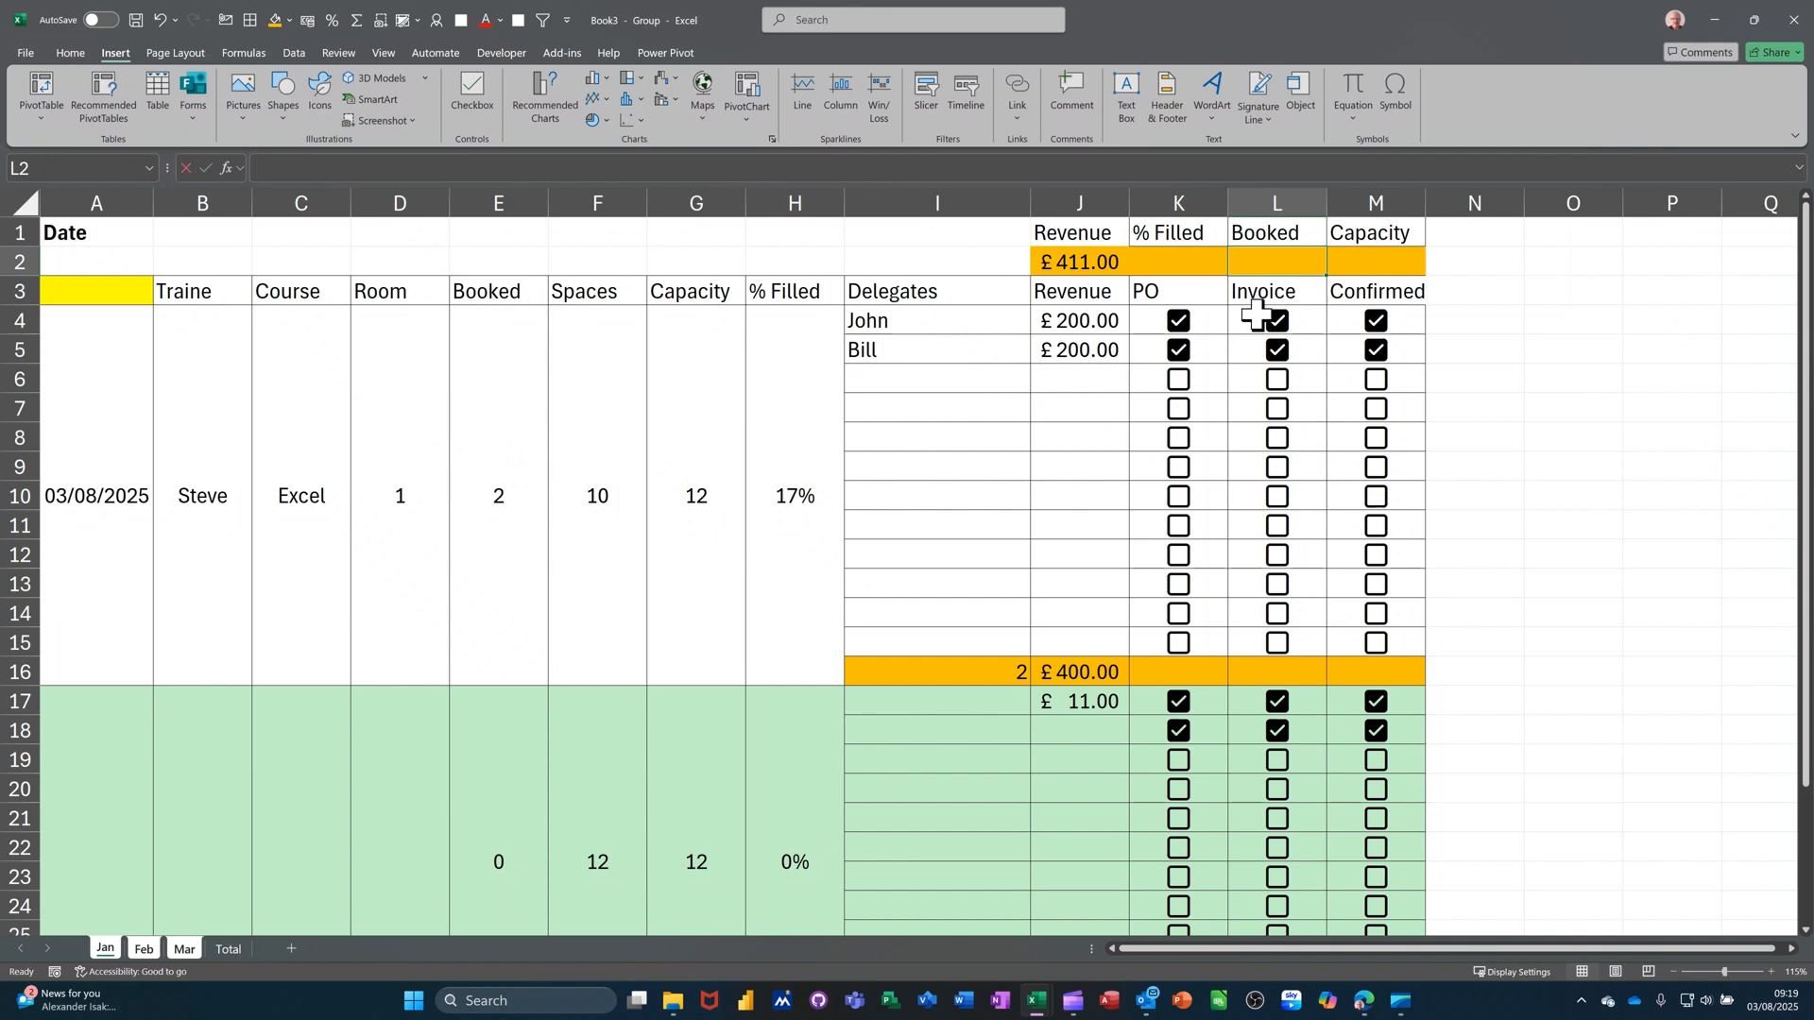
pyautogui.hotkey('alt', '=')
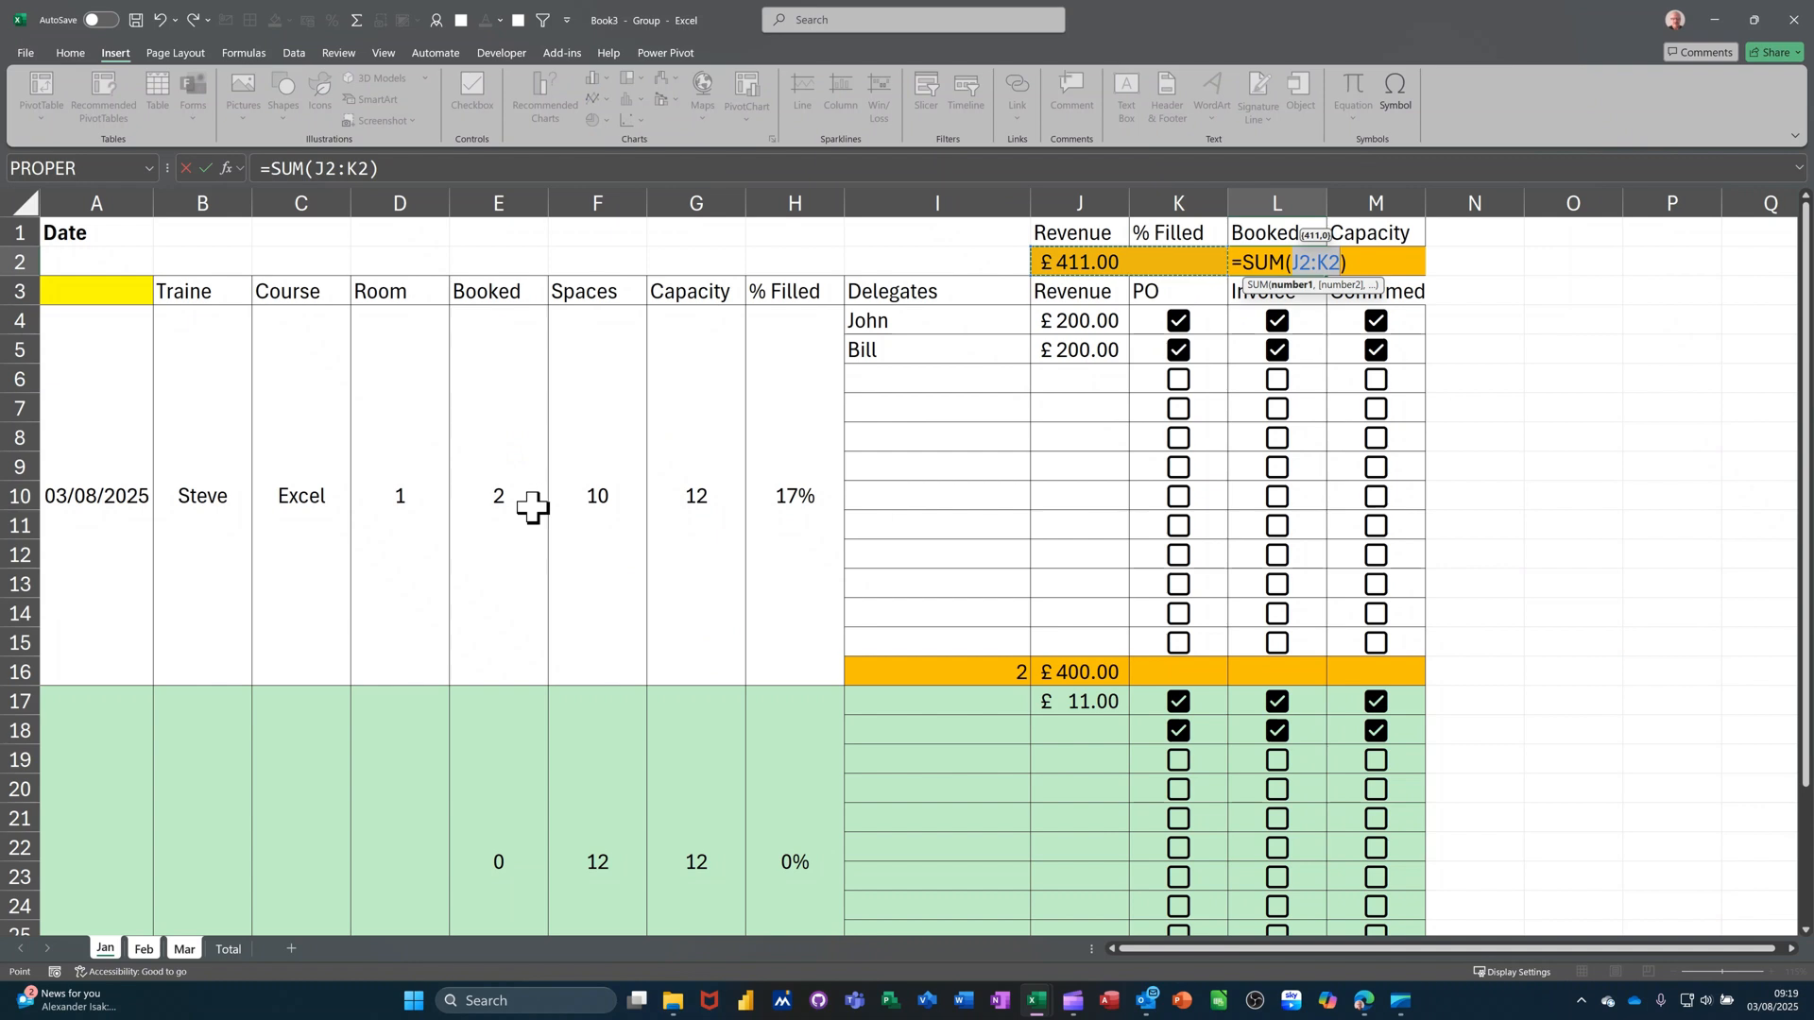
pyautogui.moveTo(514, 495); pyautogui.dragTo(514, 829)
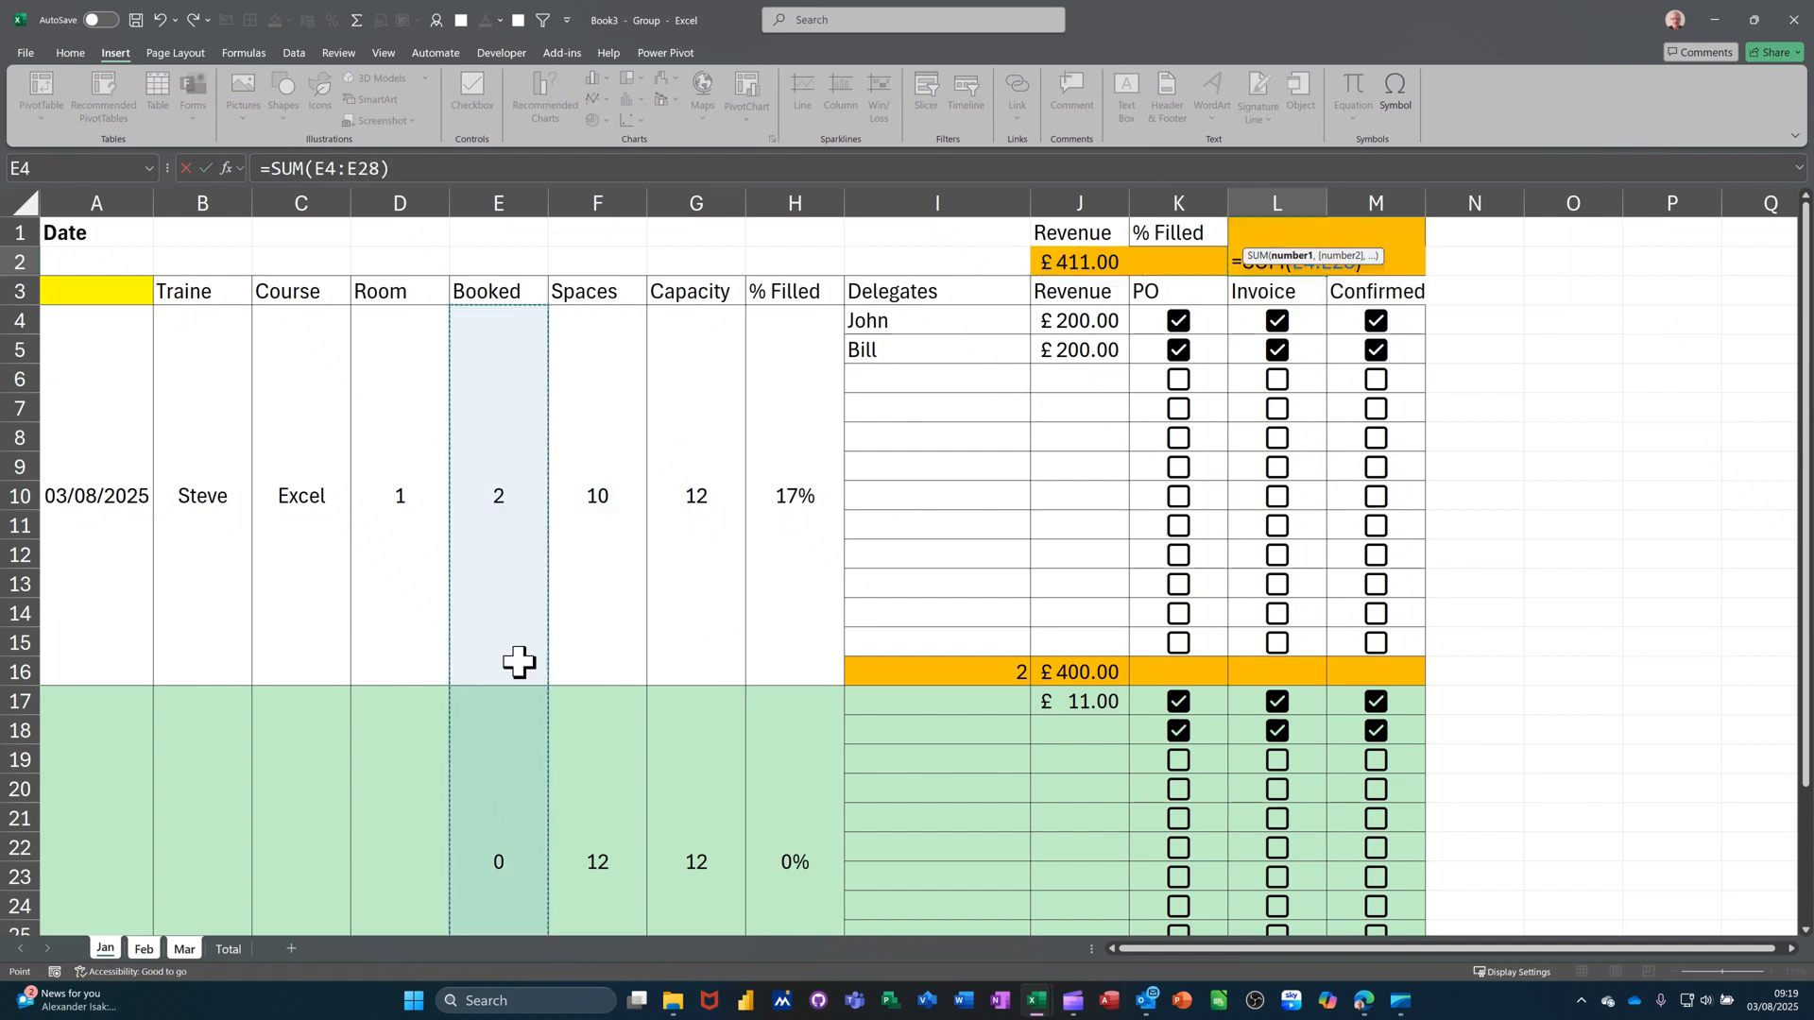
pyautogui.click(207, 168)
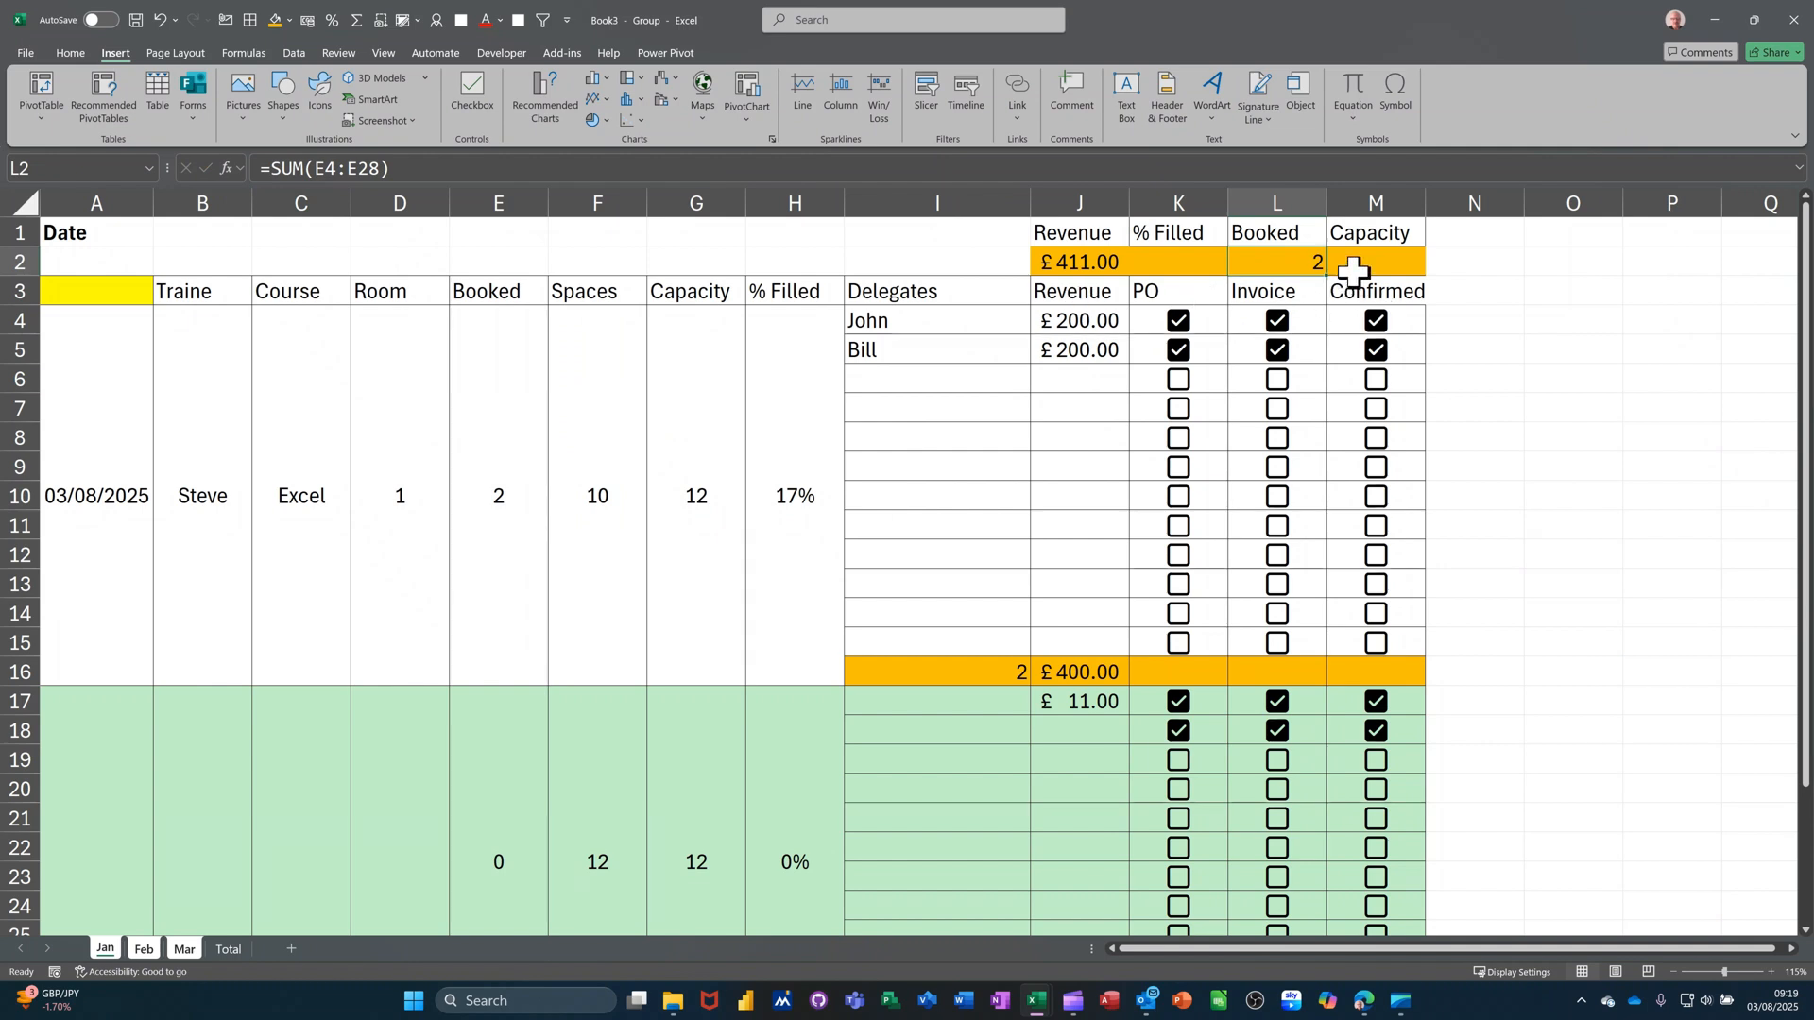
# Step: Total the capacity in M2 with =SUM(G4:G28)
pyautogui.click(1391, 255)
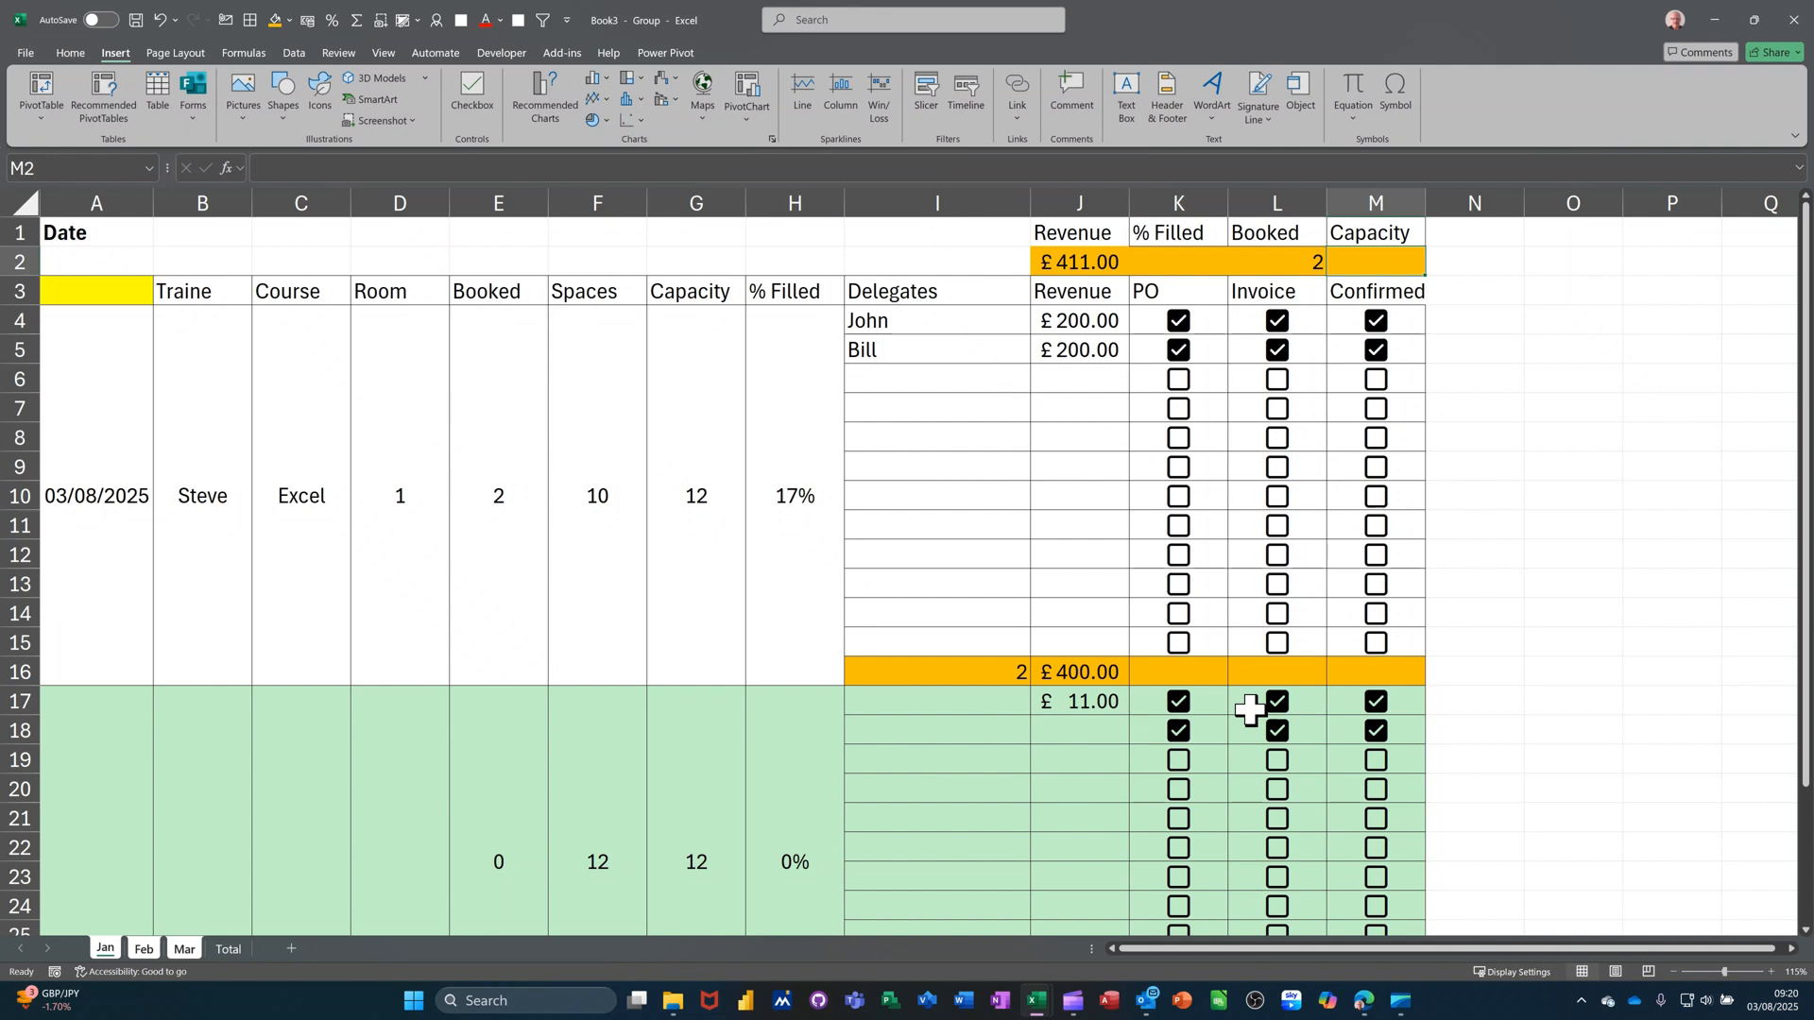
pyautogui.write('=SUM(')
pyautogui.press('Left')
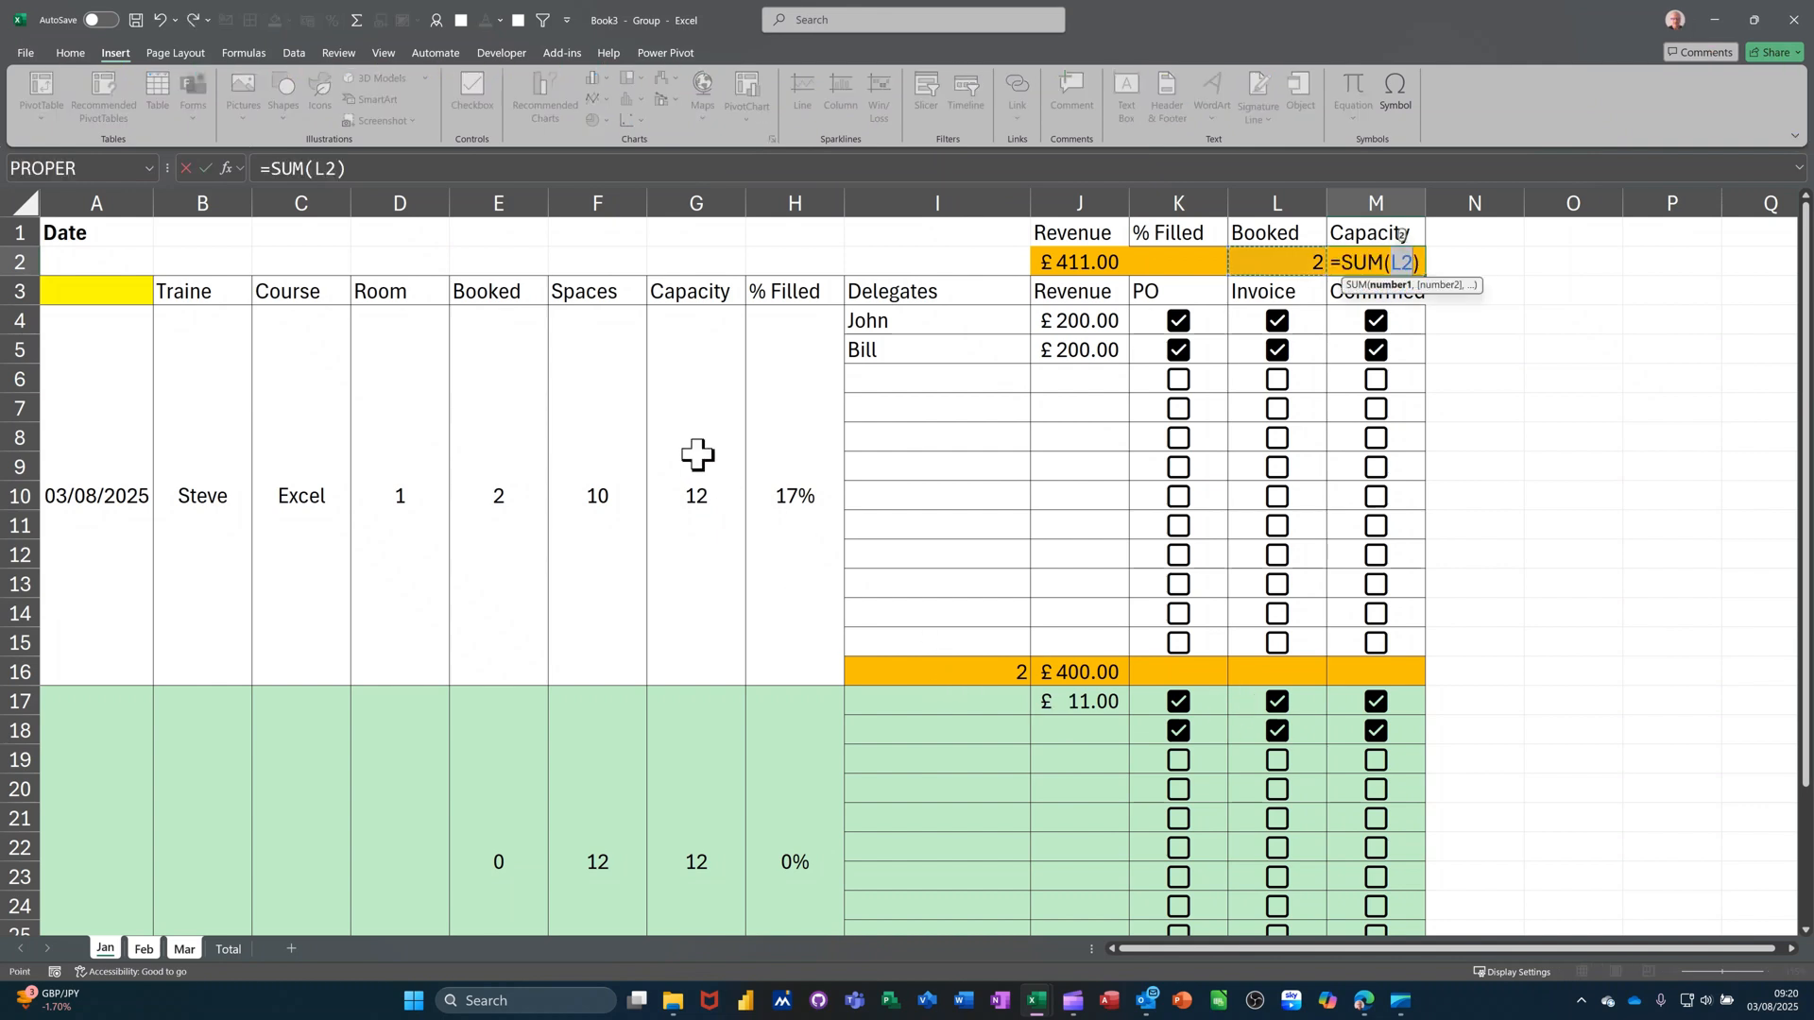
pyautogui.moveTo(697, 454); pyautogui.dragTo(697, 722)
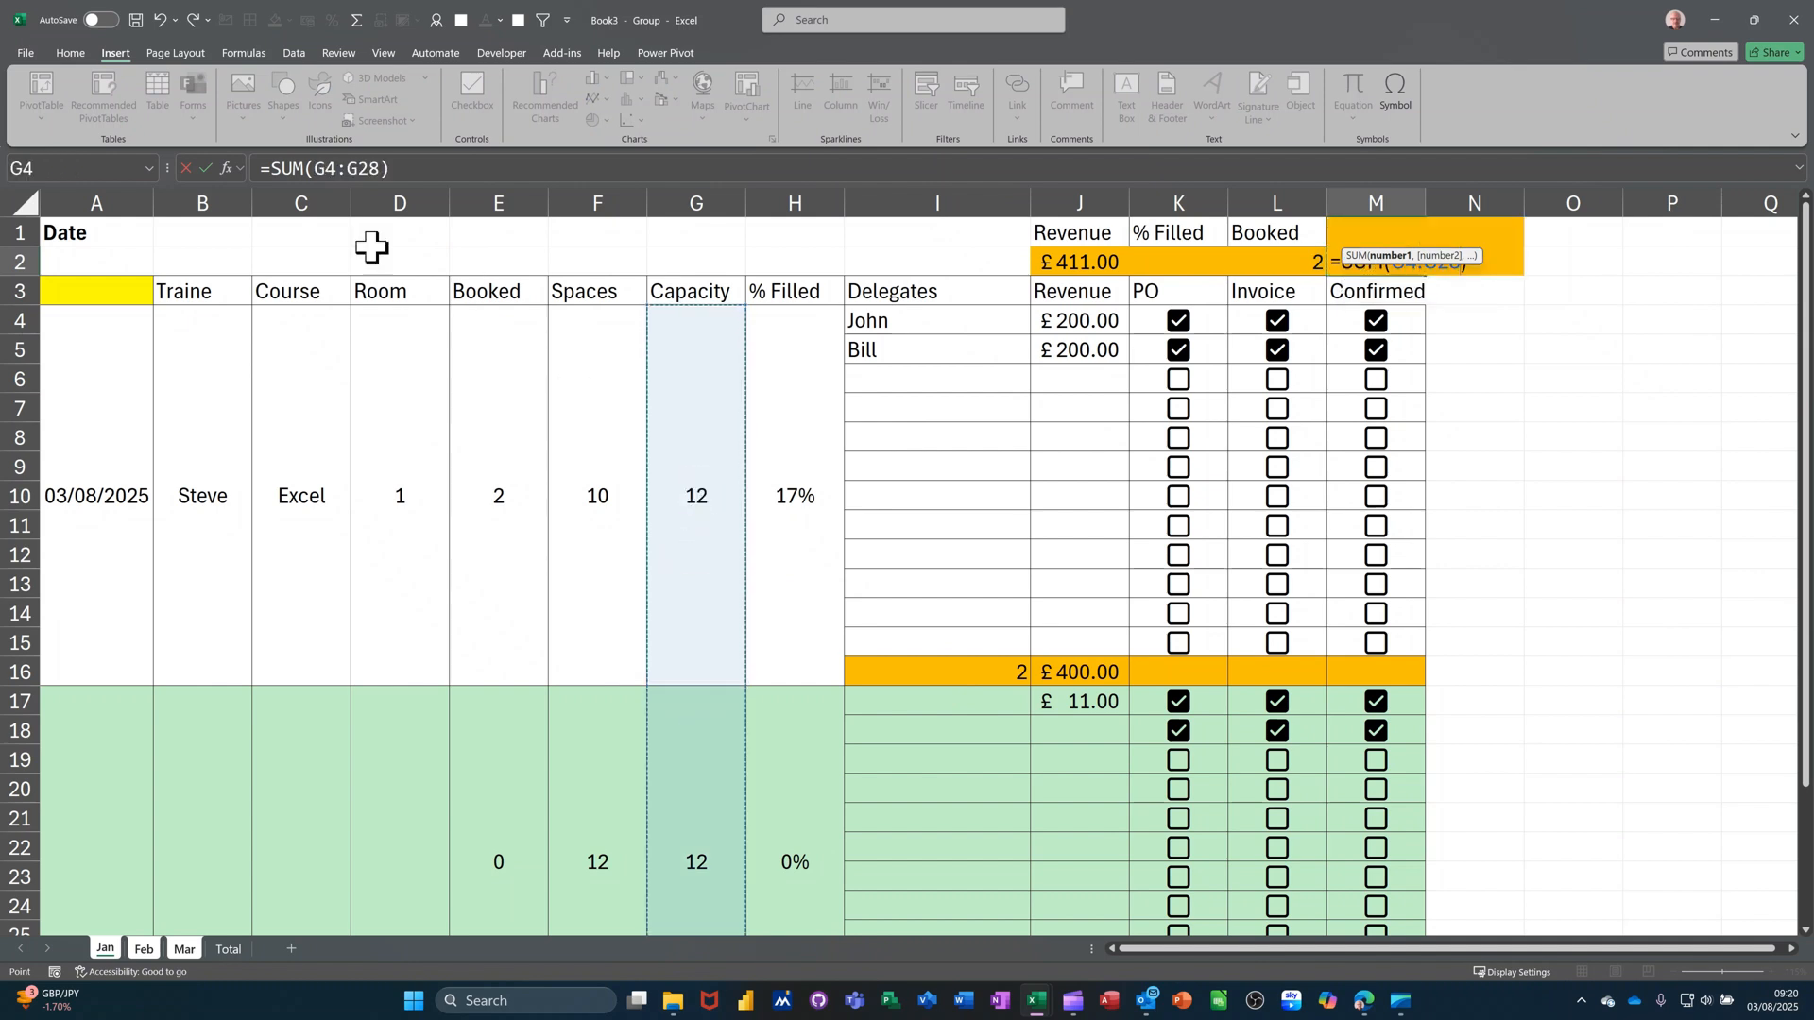
pyautogui.click(207, 166)
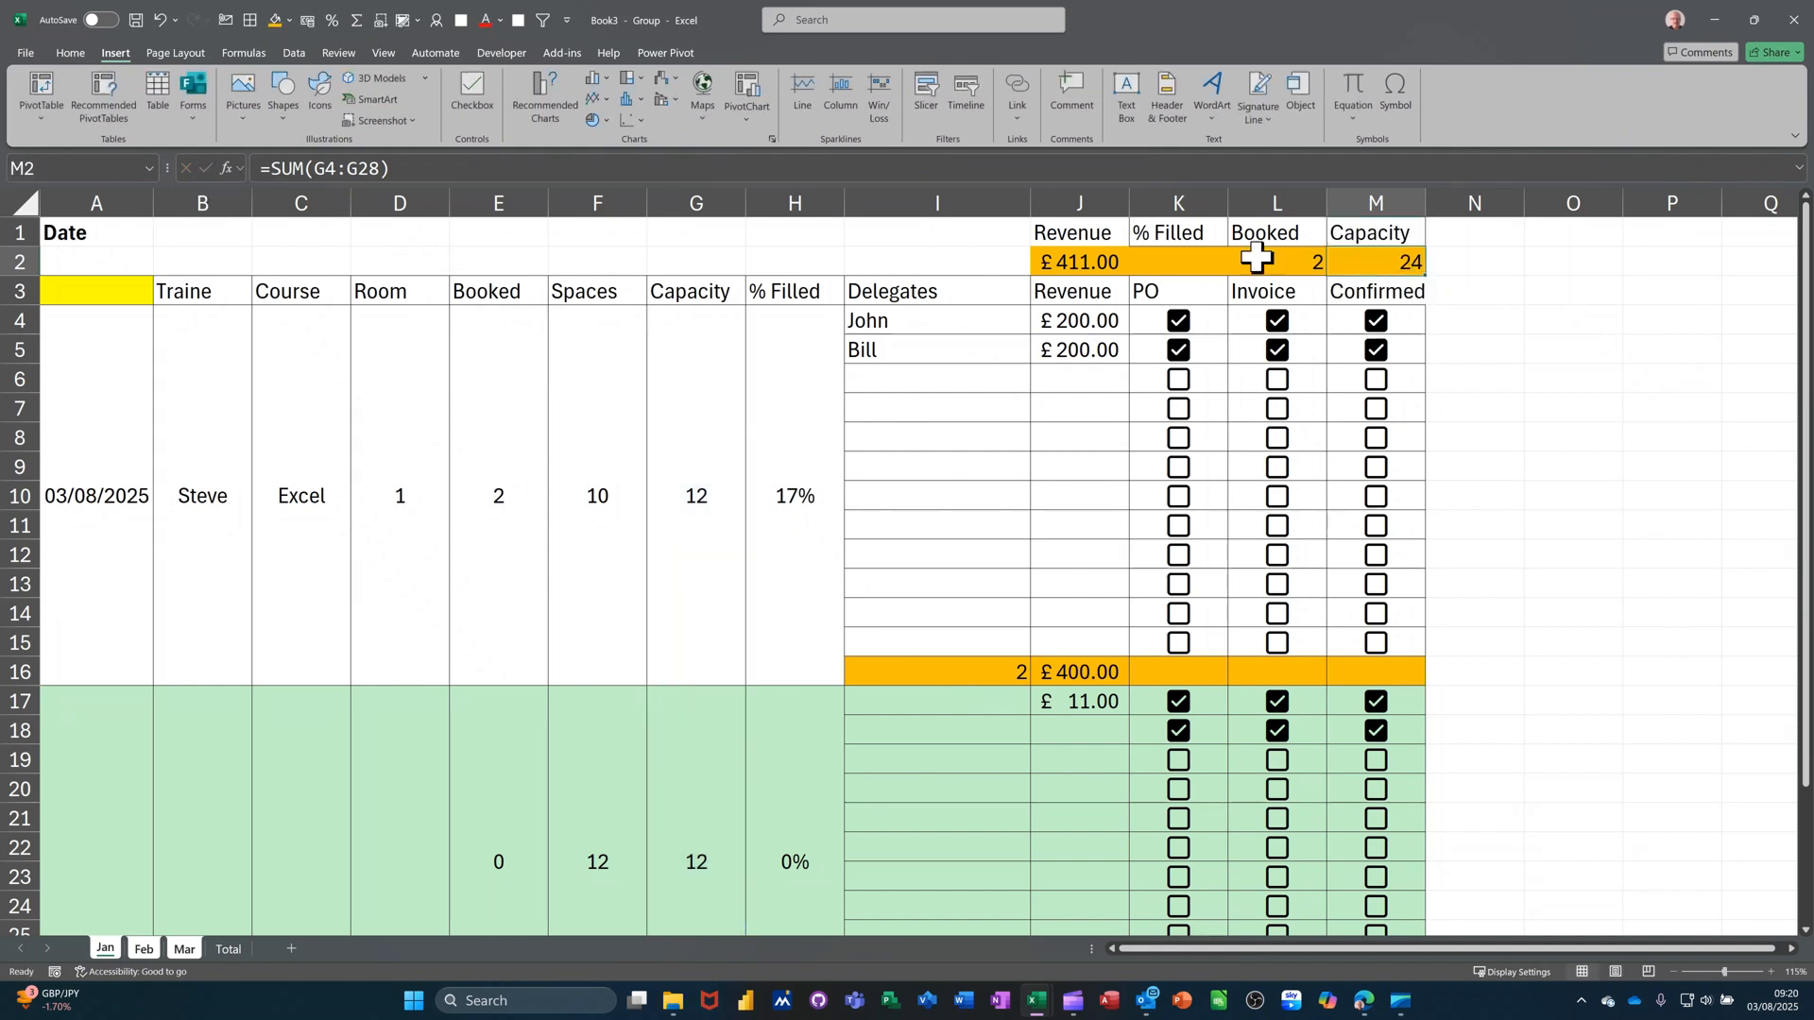
# Step: Replace the first block's capacity in G4 with =IF(A4=0,0,12) so it depends on the date cell
pyautogui.click(687, 441)
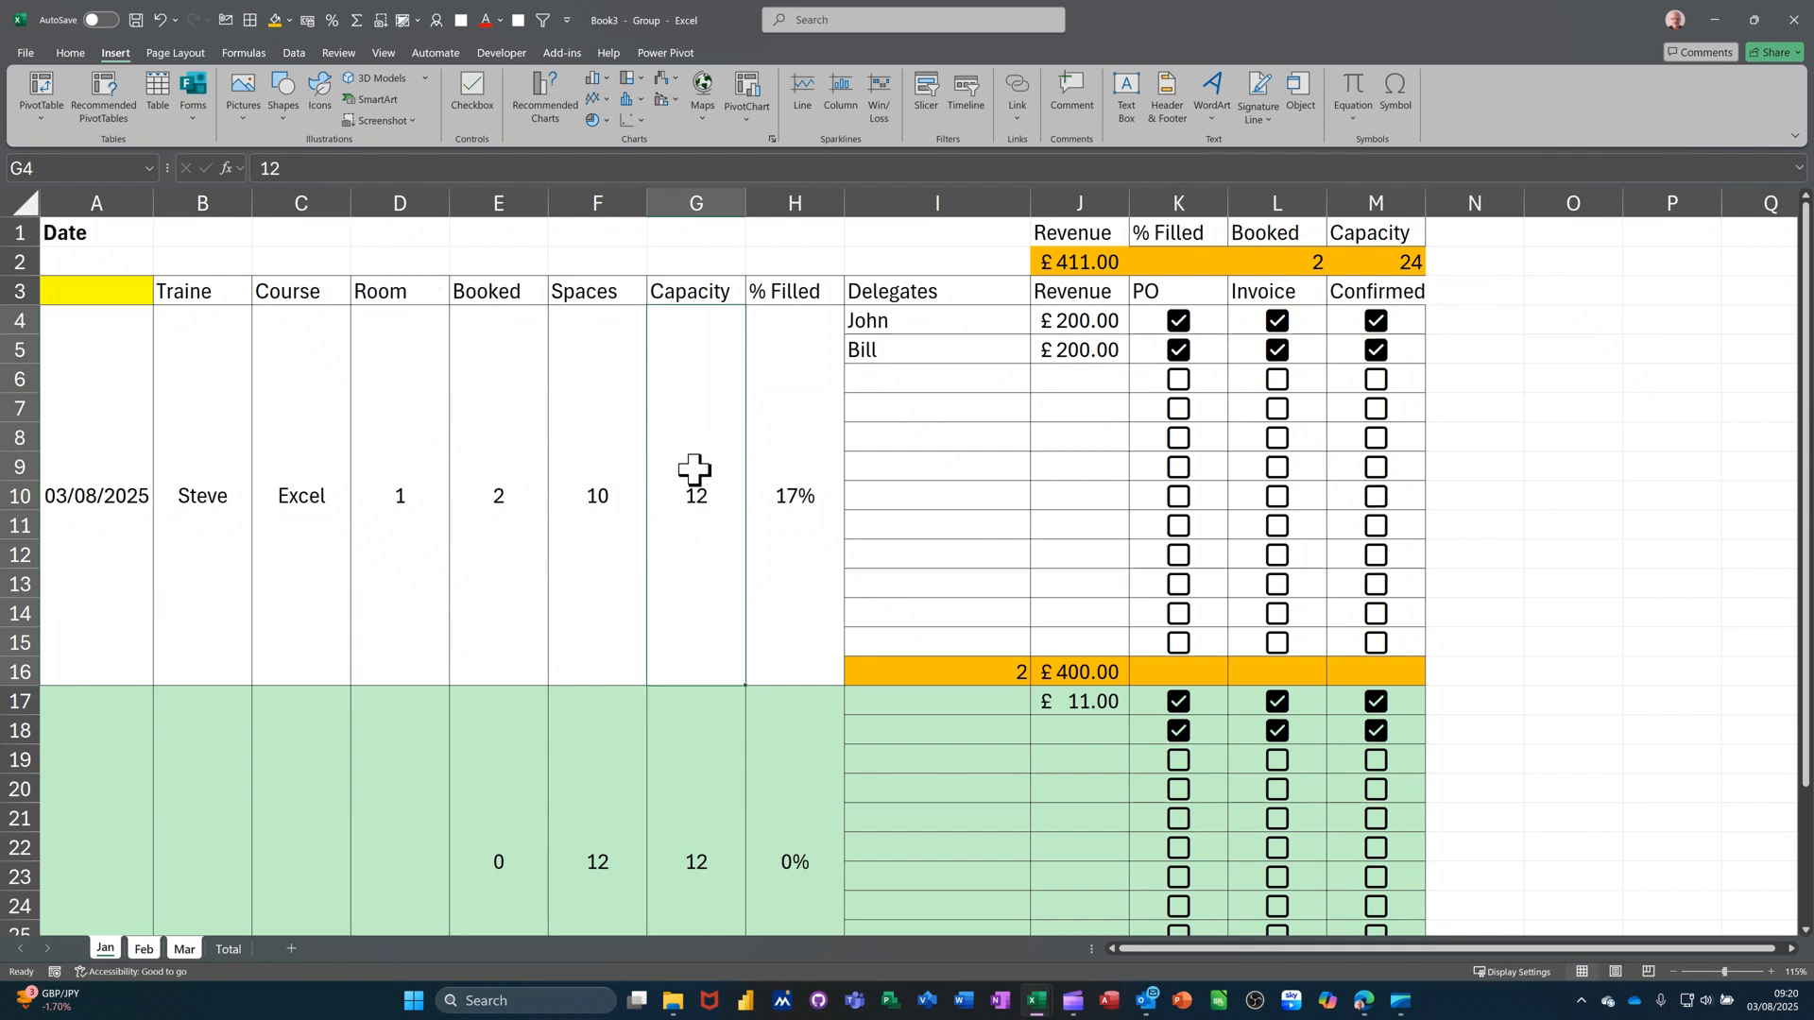
pyautogui.write('=')
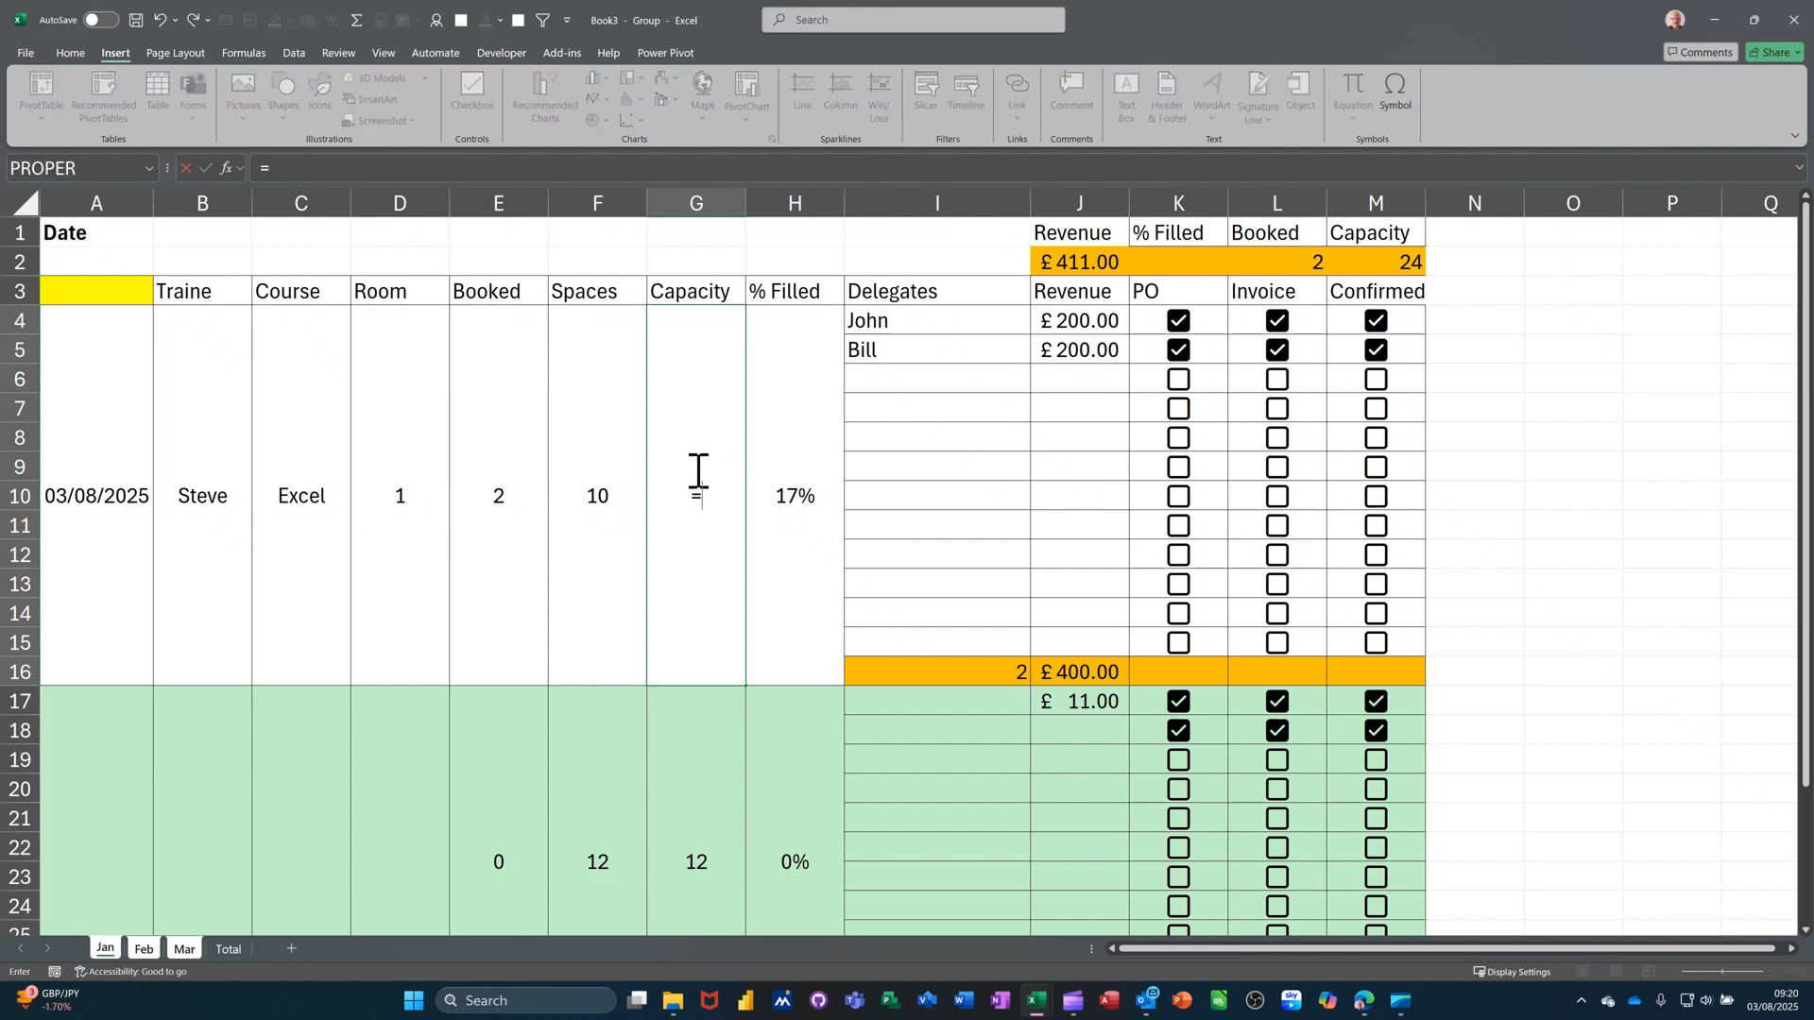
pyautogui.write('if(')
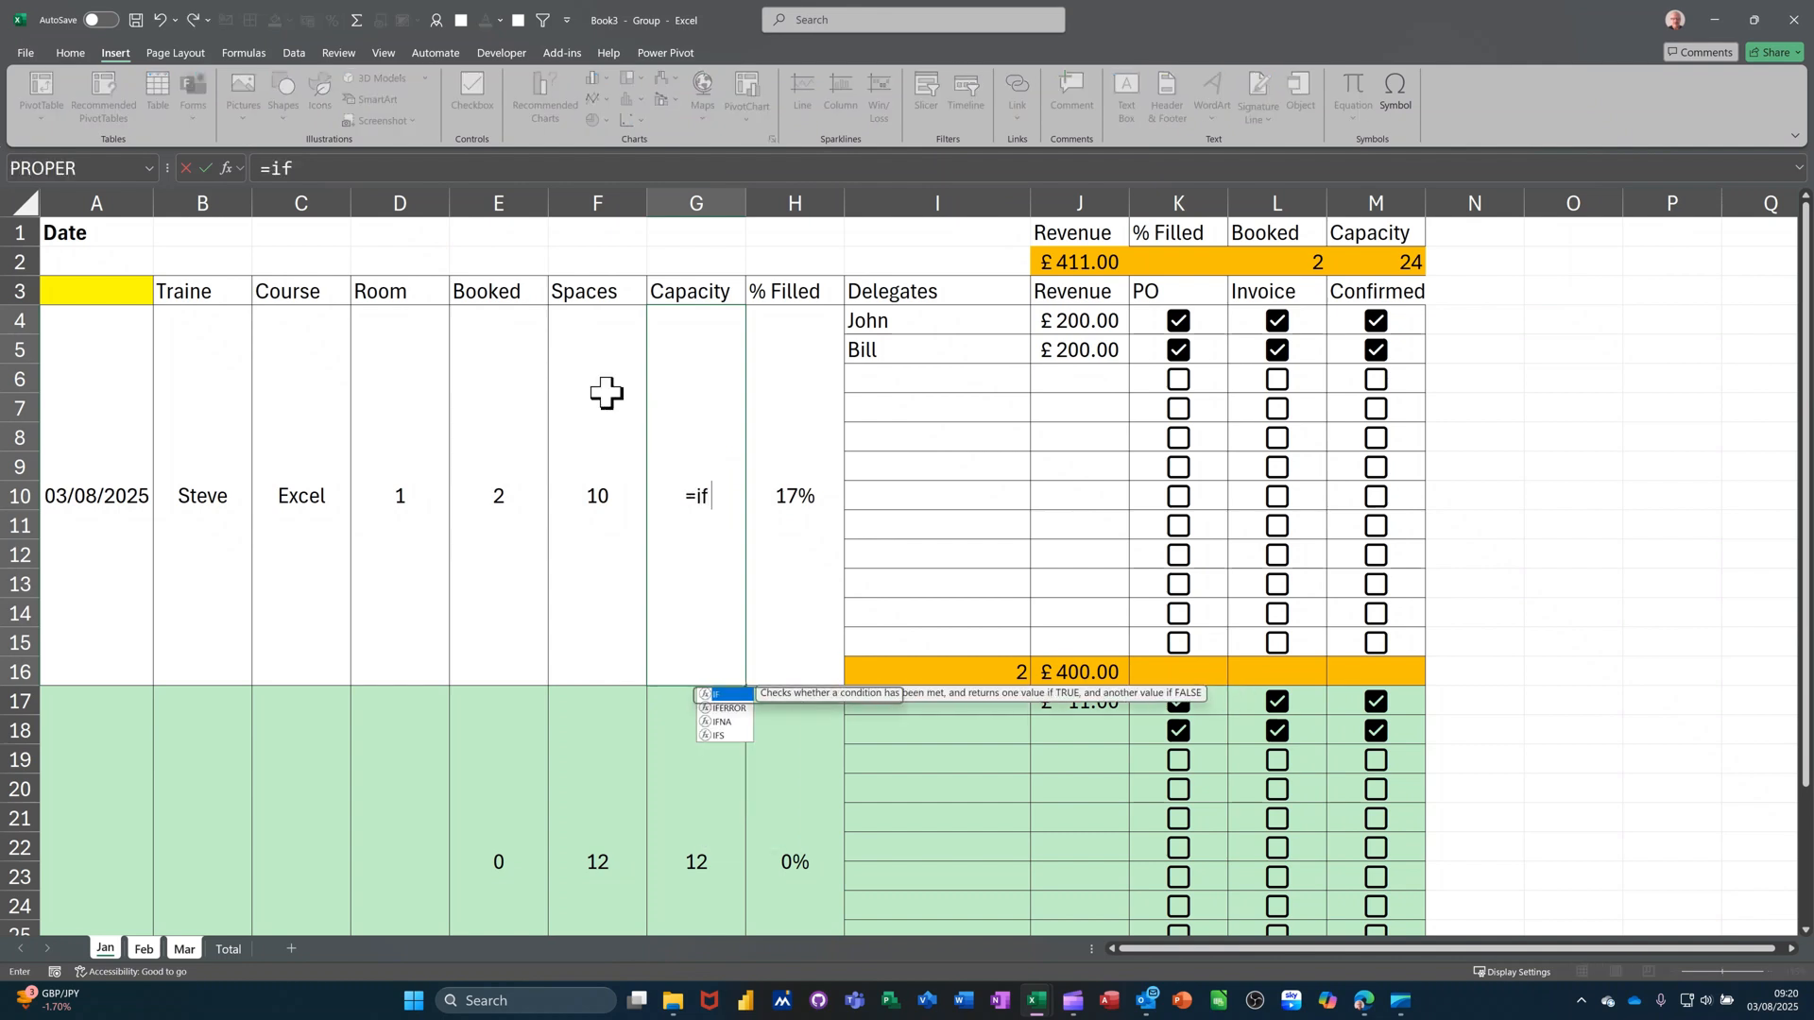
pyautogui.click(109, 451)
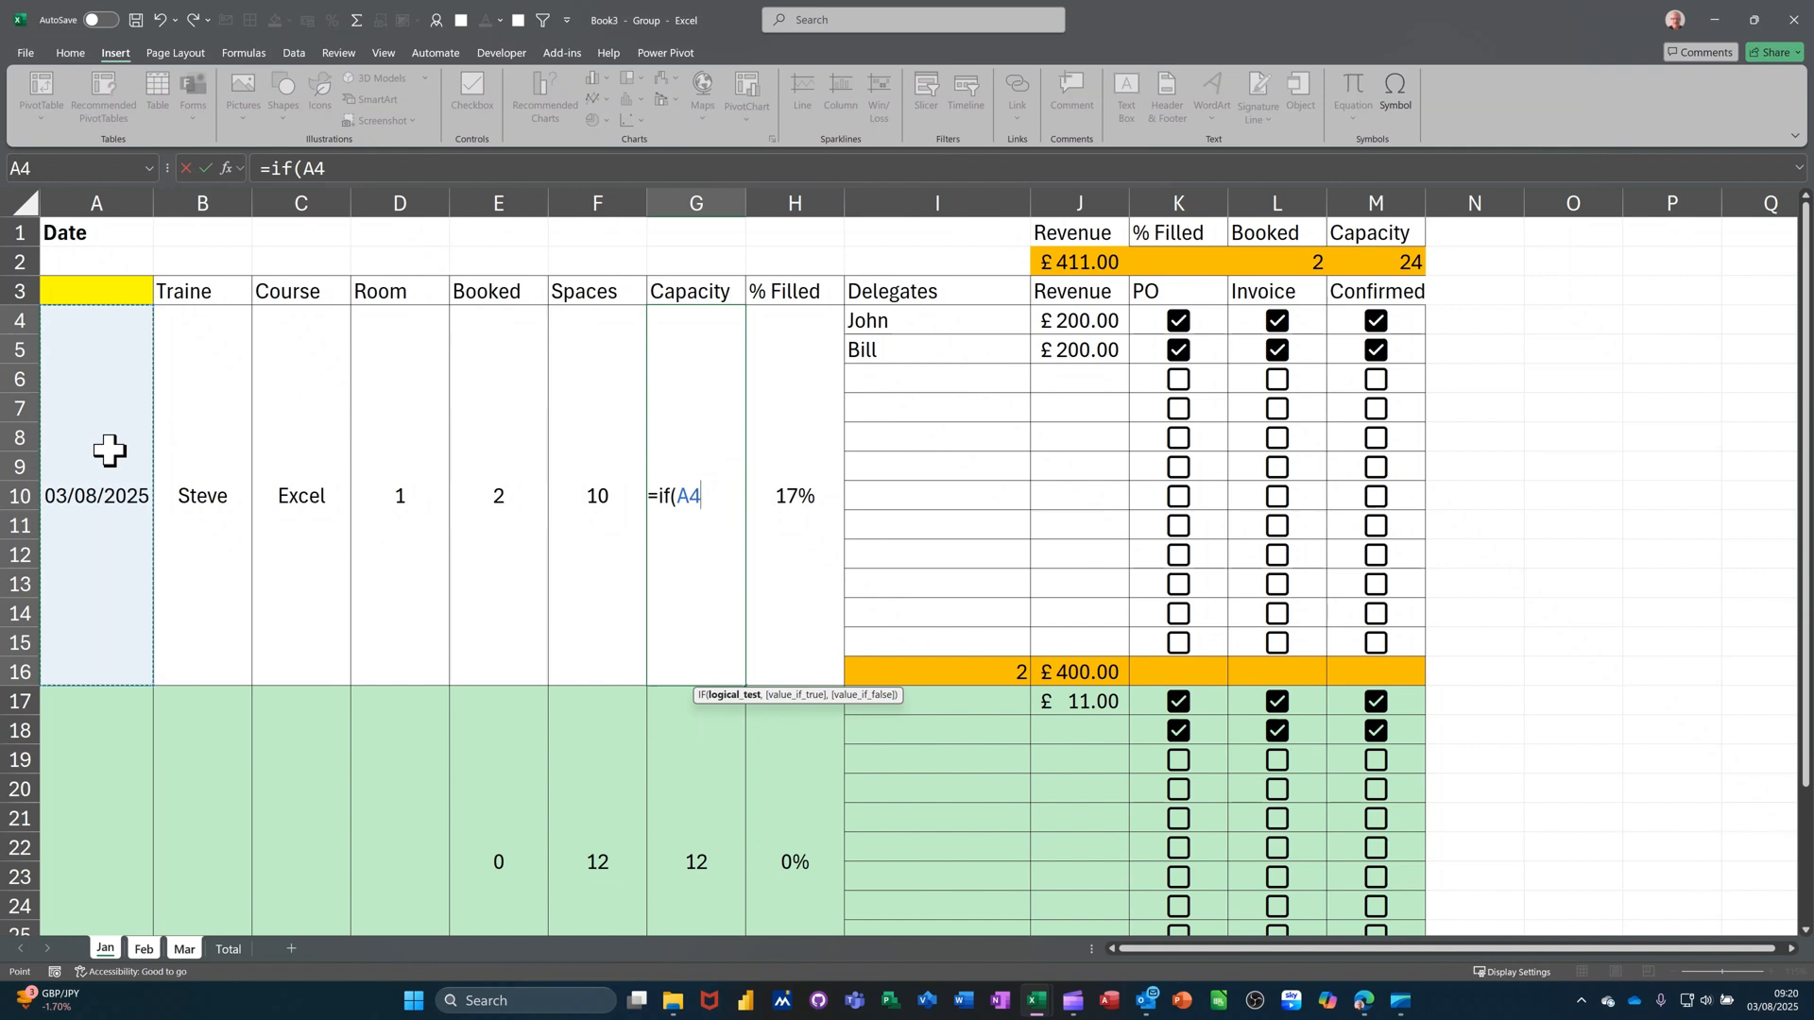
pyautogui.write('=')
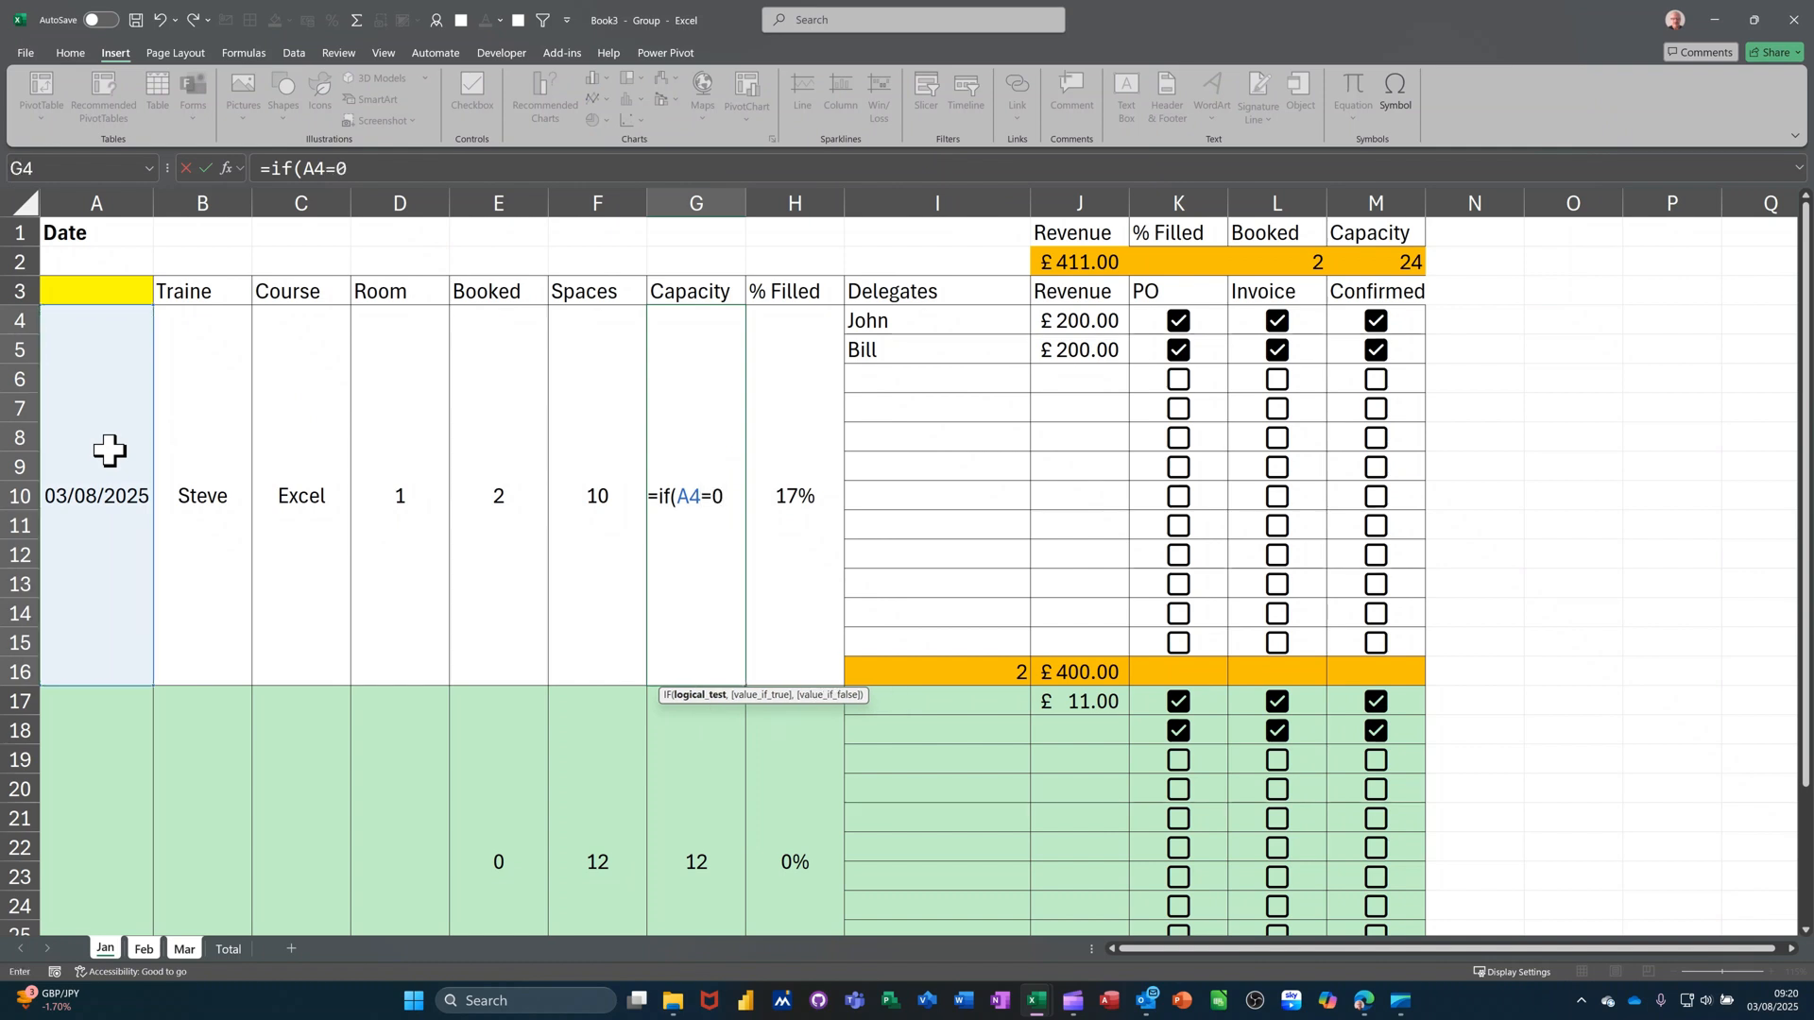
pyautogui.write('0,0,')
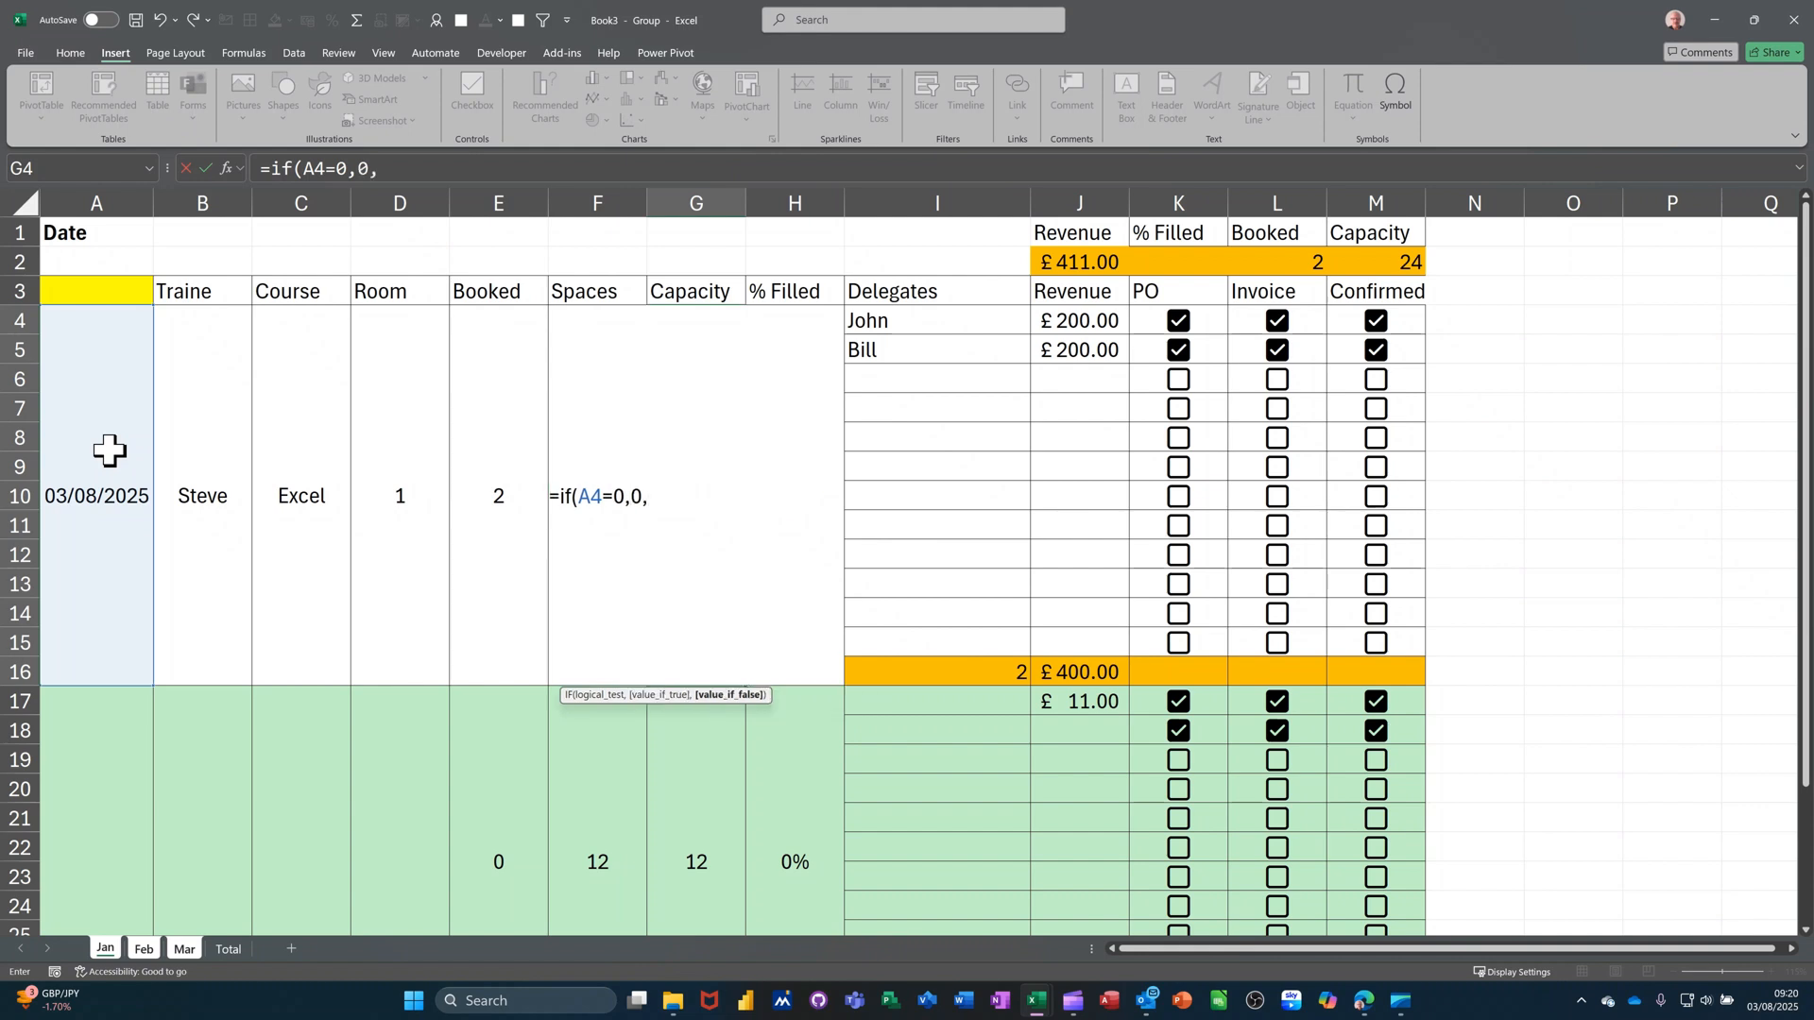
pyautogui.write('12)')
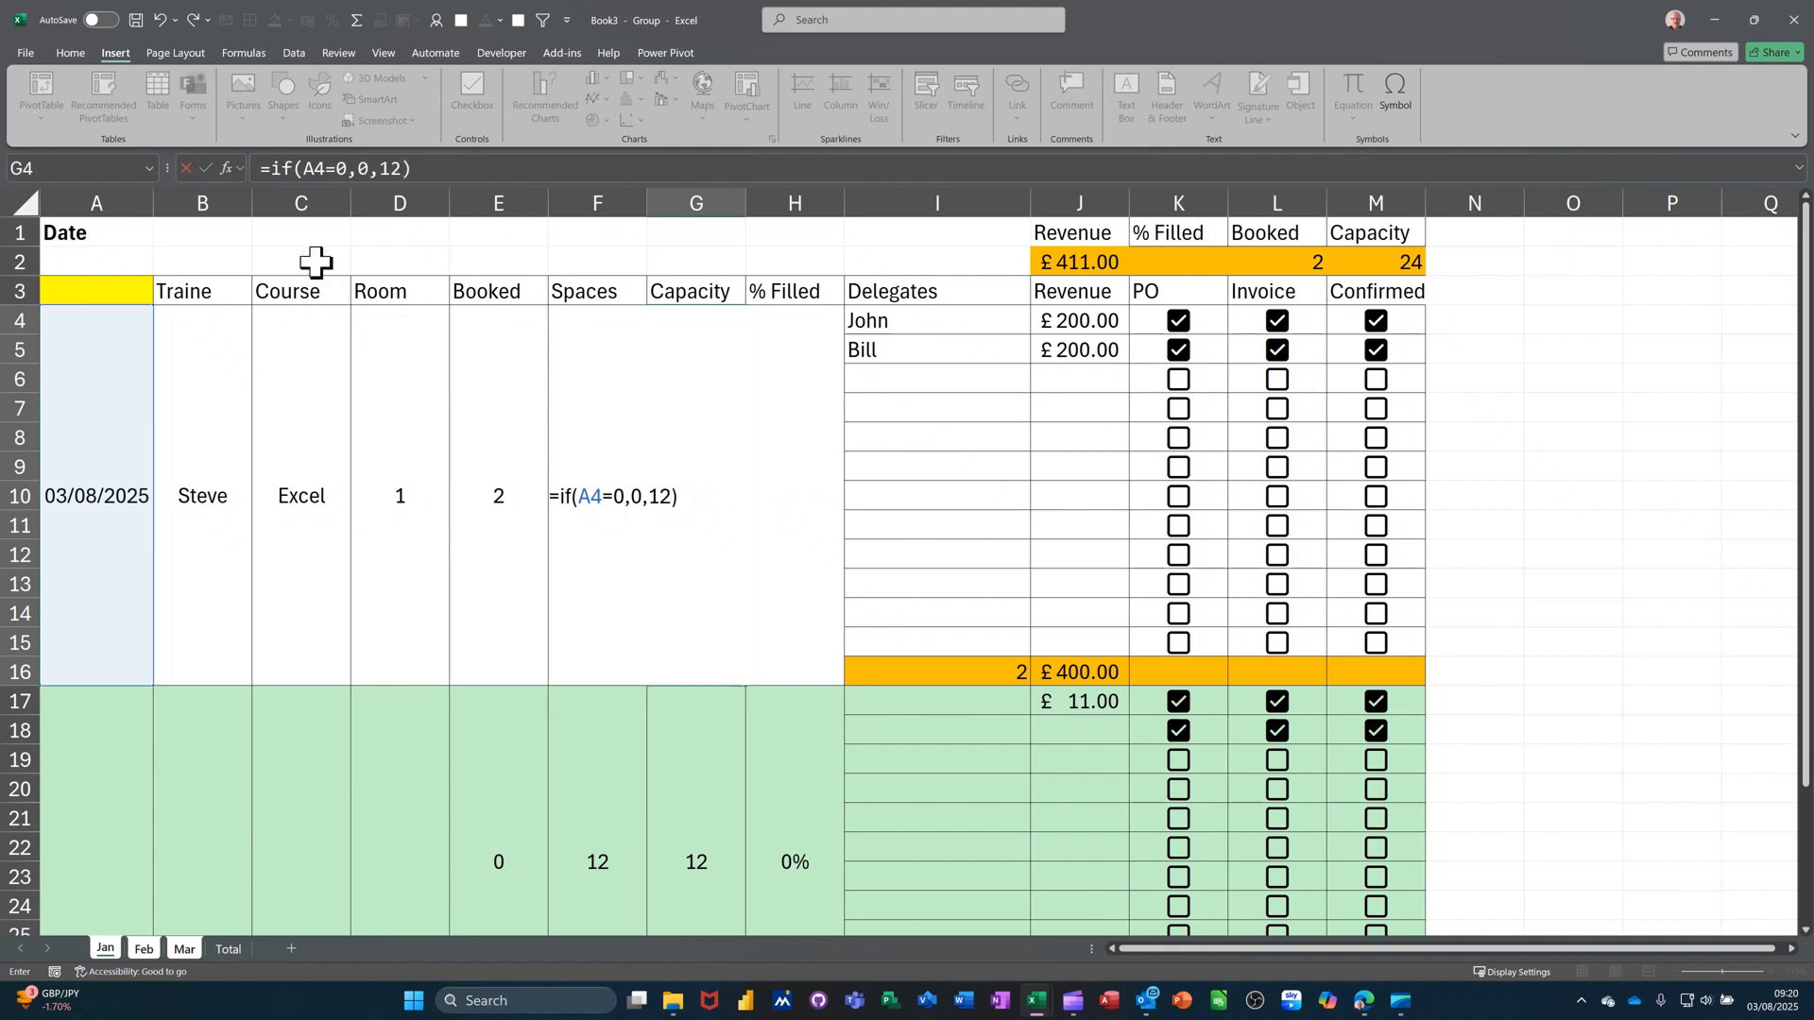
pyautogui.click(206, 167)
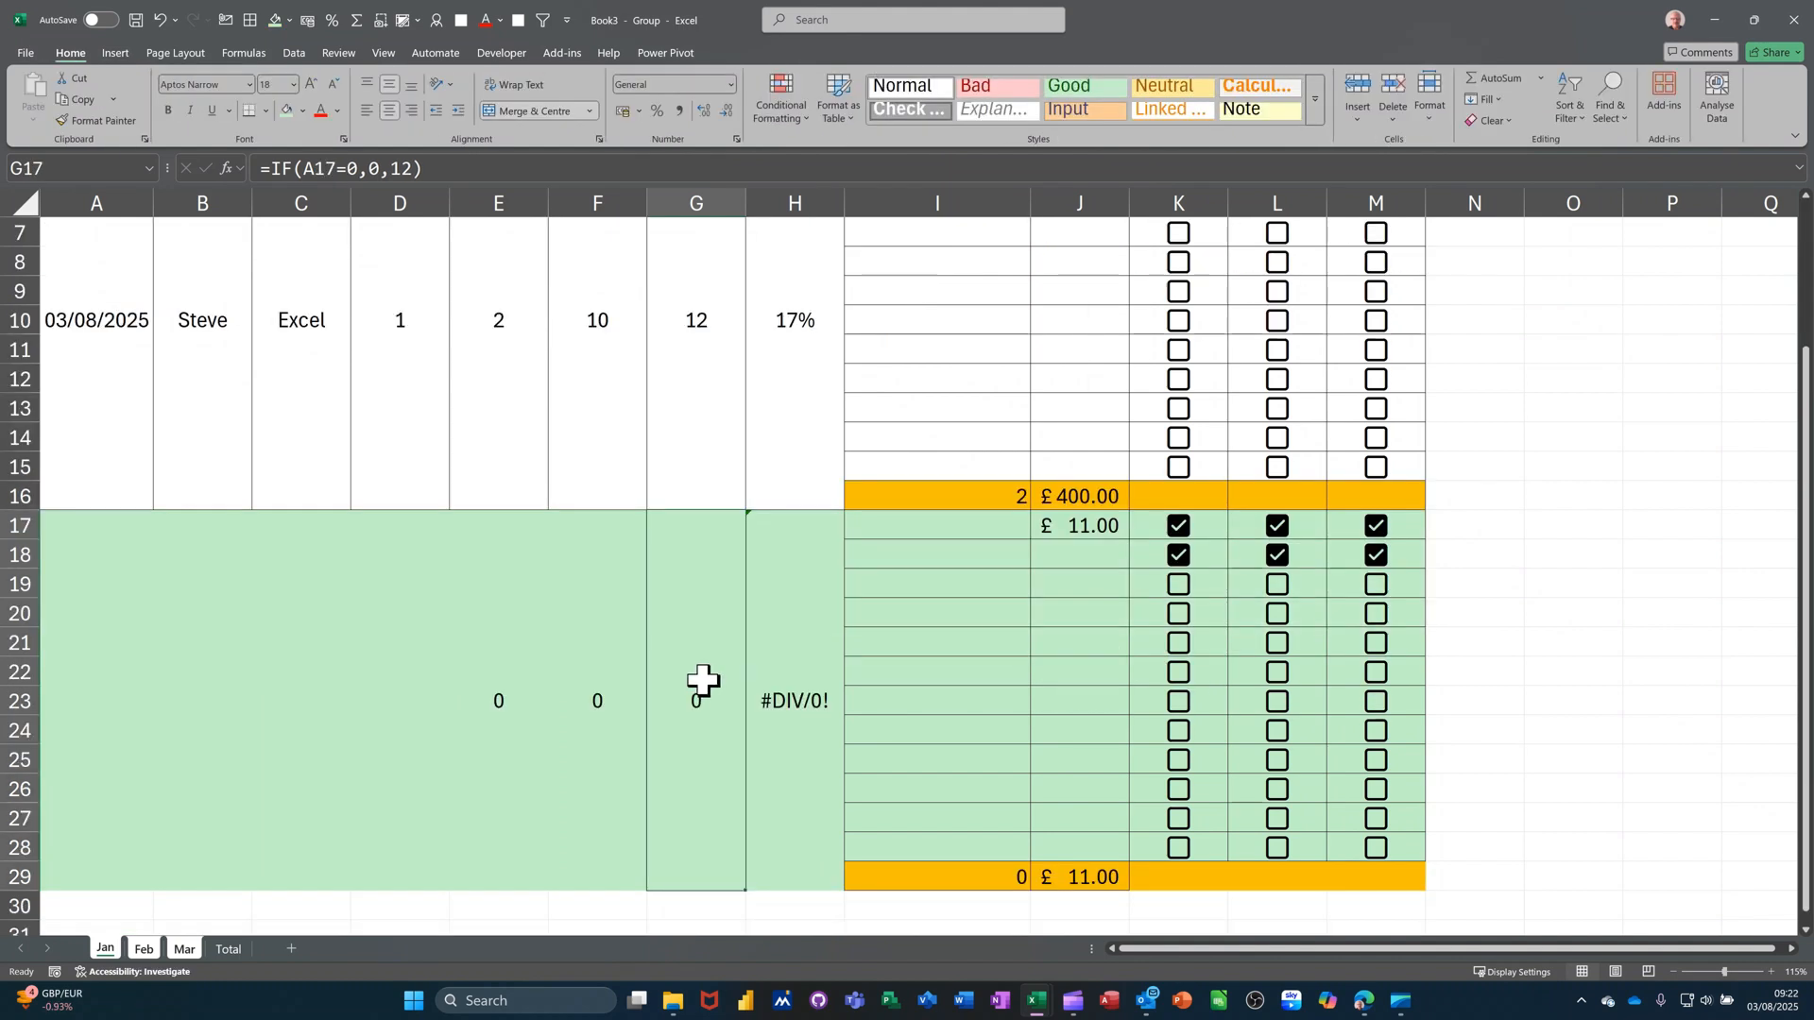
# Step: Apply borders to all the merged cells of the green block in A17:H29
pyautogui.moveTo(107, 541); pyautogui.dragTo(763, 835)
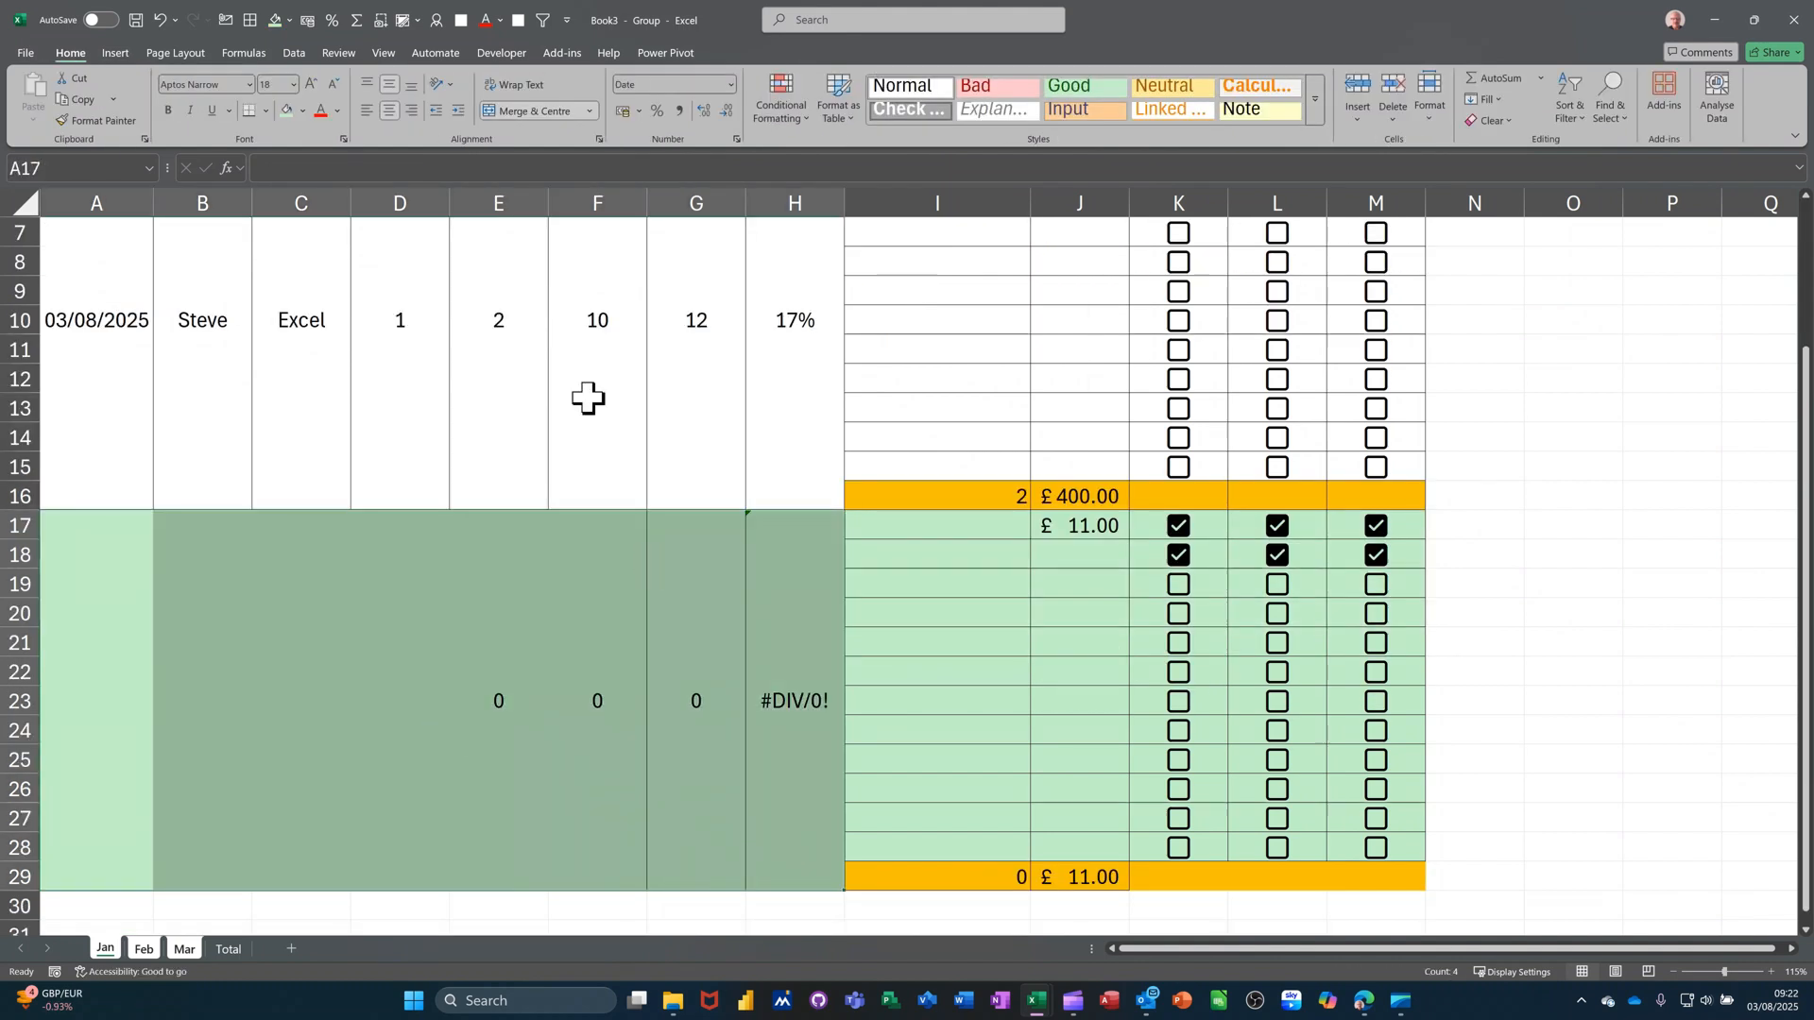
pyautogui.click(250, 19)
pyautogui.scroll(2, 813, 652)
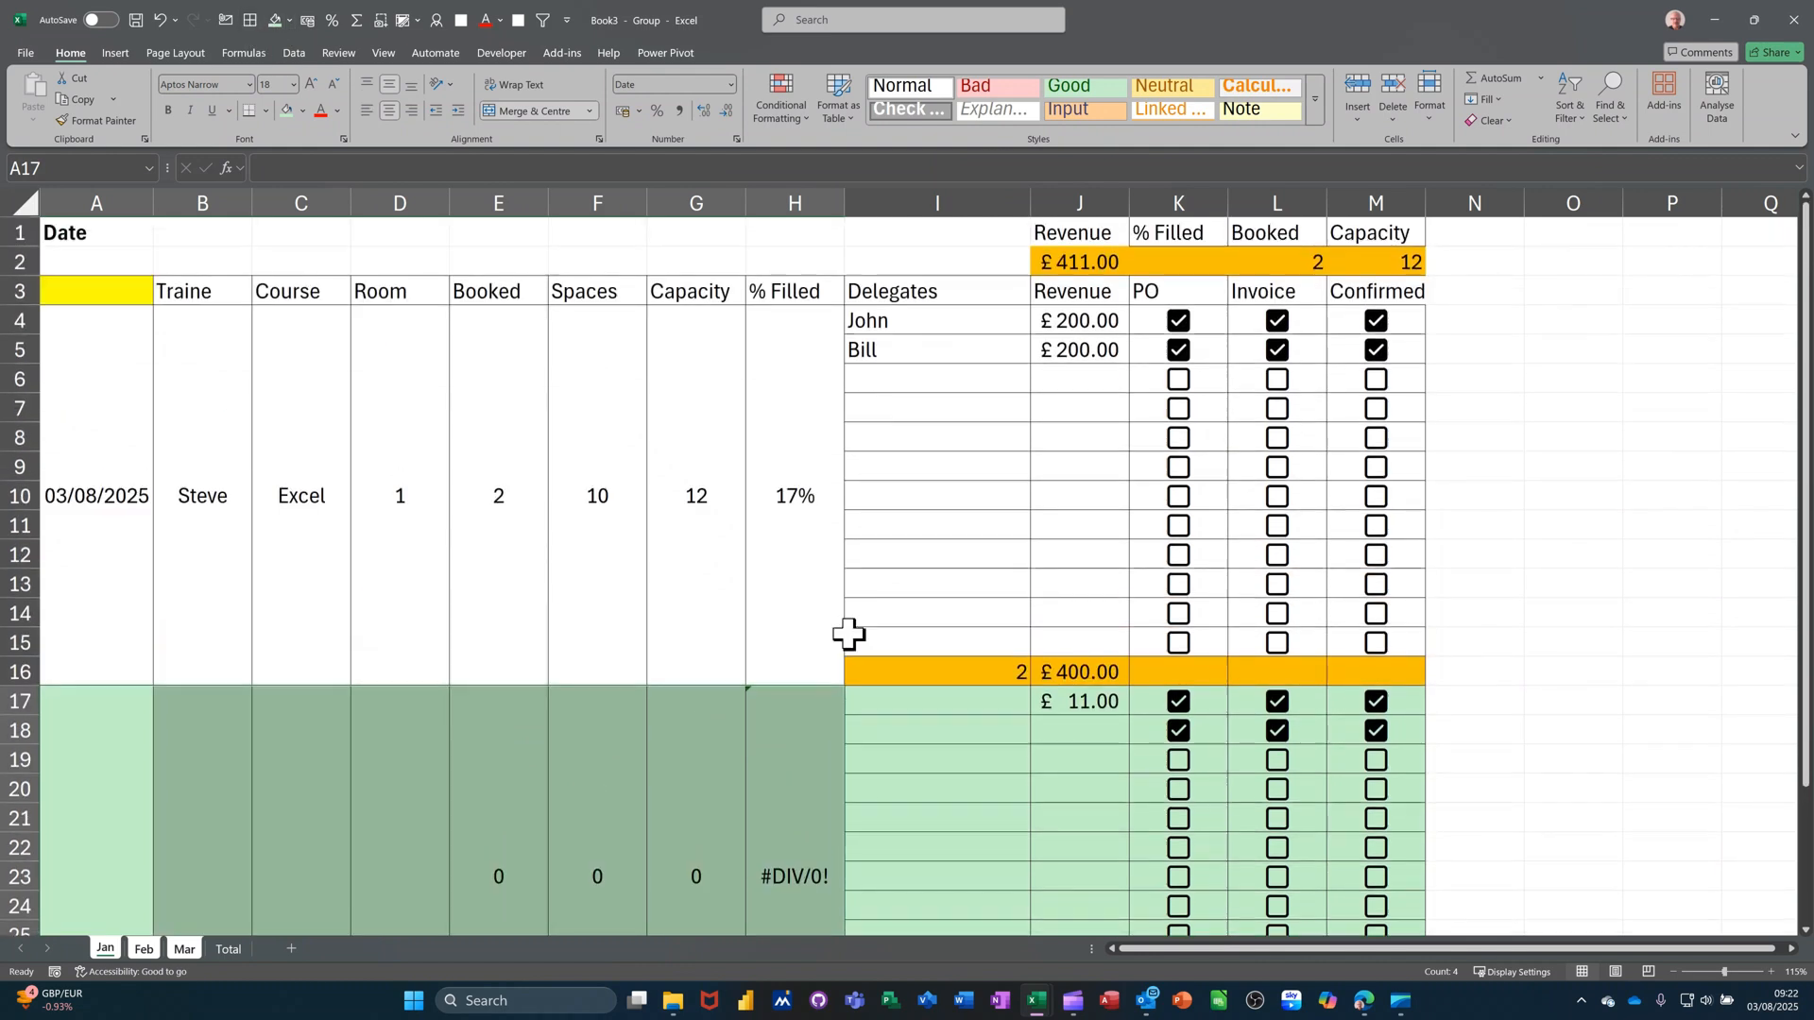
# Step: Change the first block's % Filled formula in H4 to =IF(A4=0,0,E4/G4)
pyautogui.scroll(-1, 781, 798)
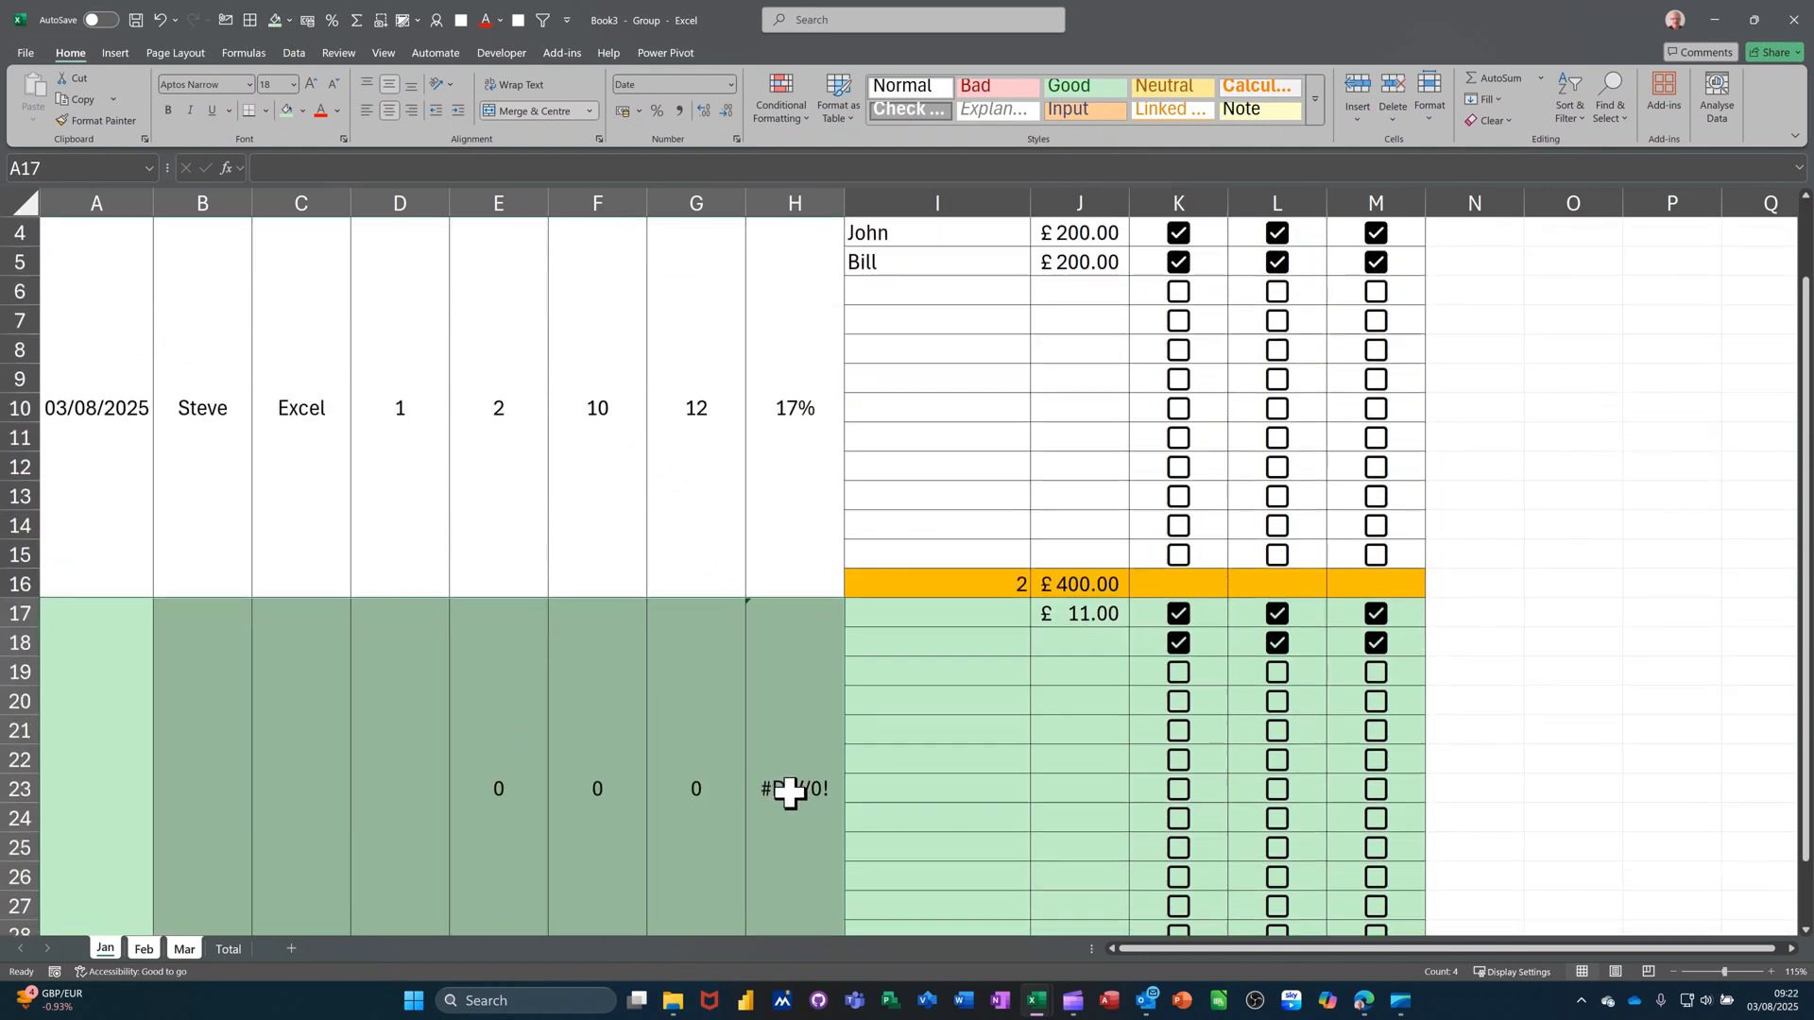
pyautogui.scroll(1, 784, 707)
pyautogui.click(796, 529)
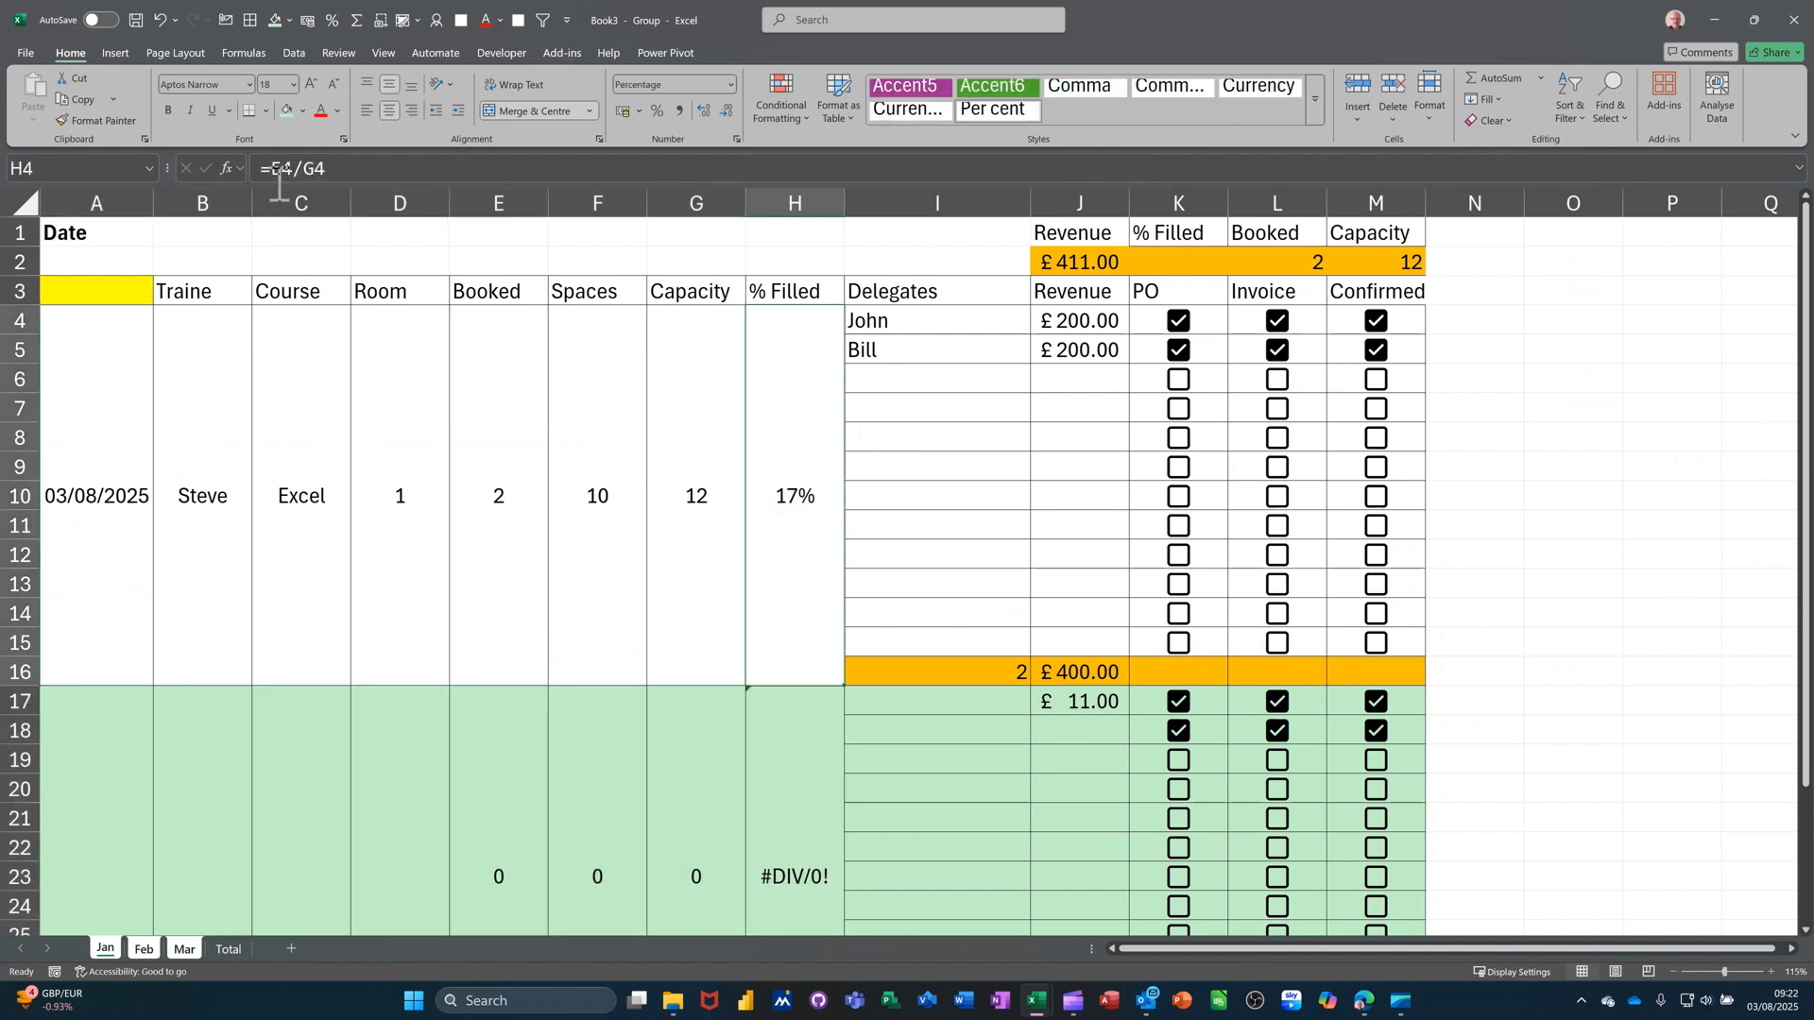
pyautogui.press('F2')
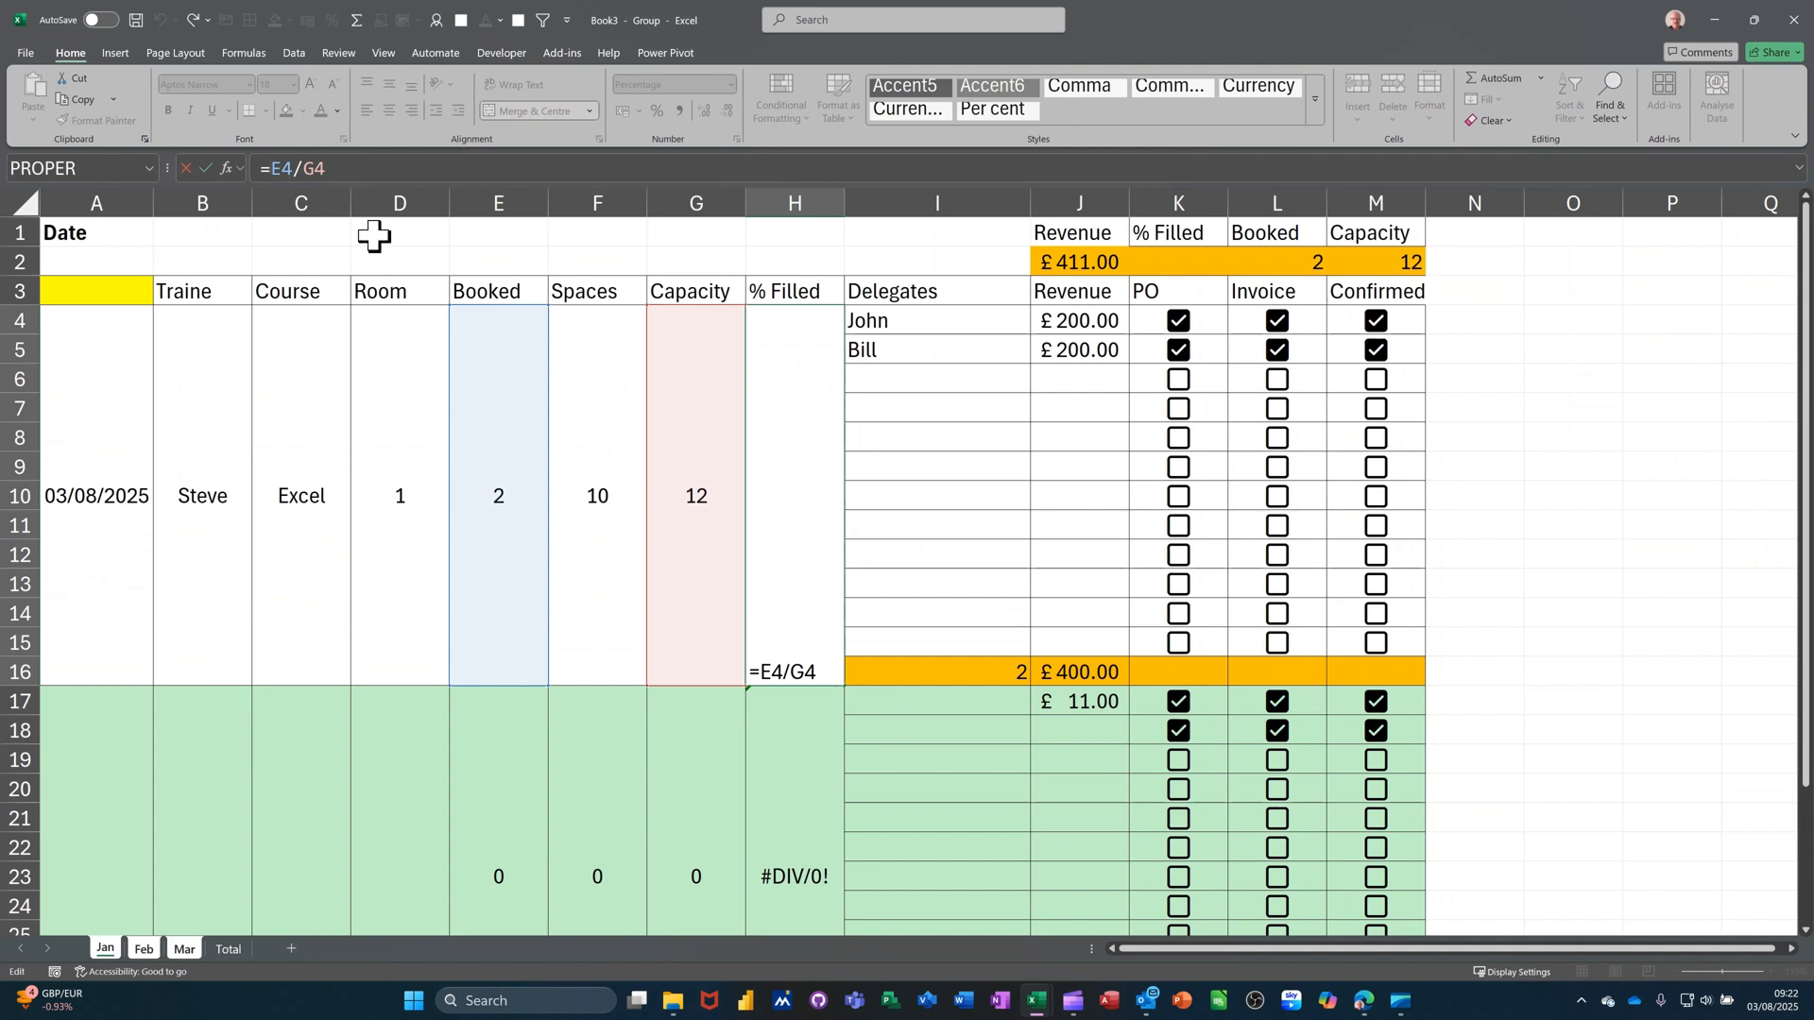
pyautogui.write('if(')
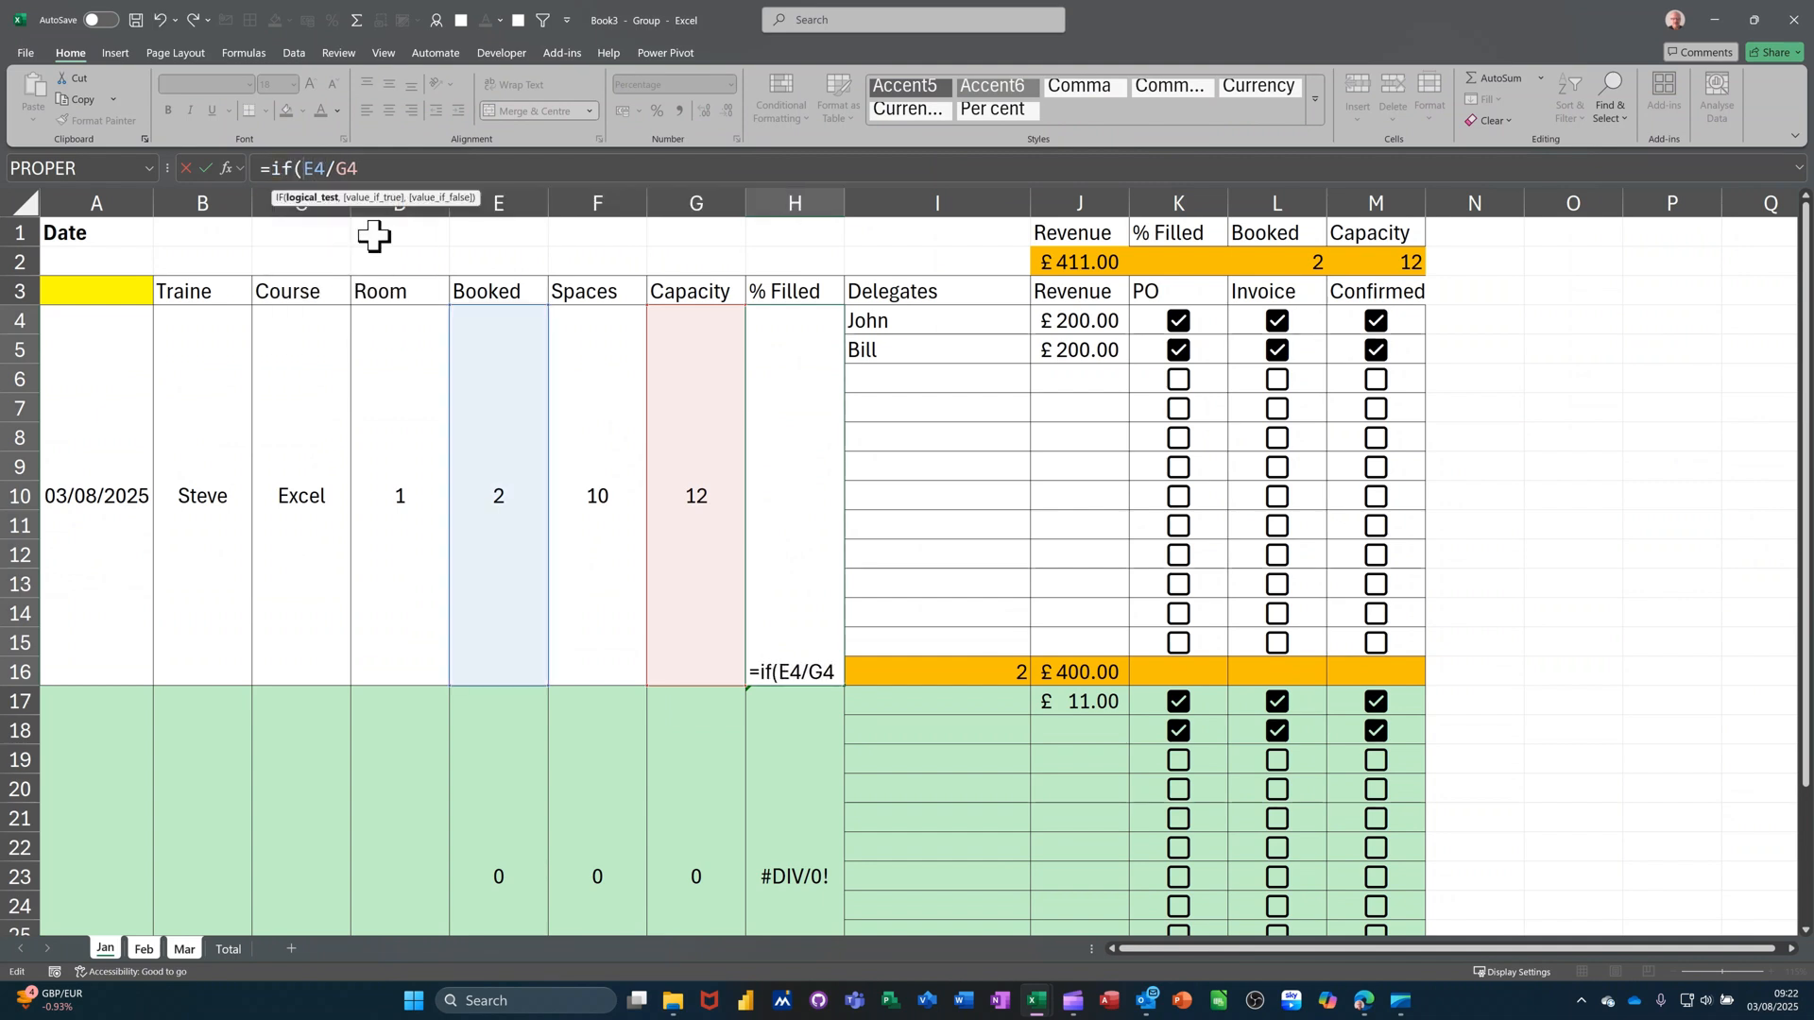
pyautogui.click(90, 394)
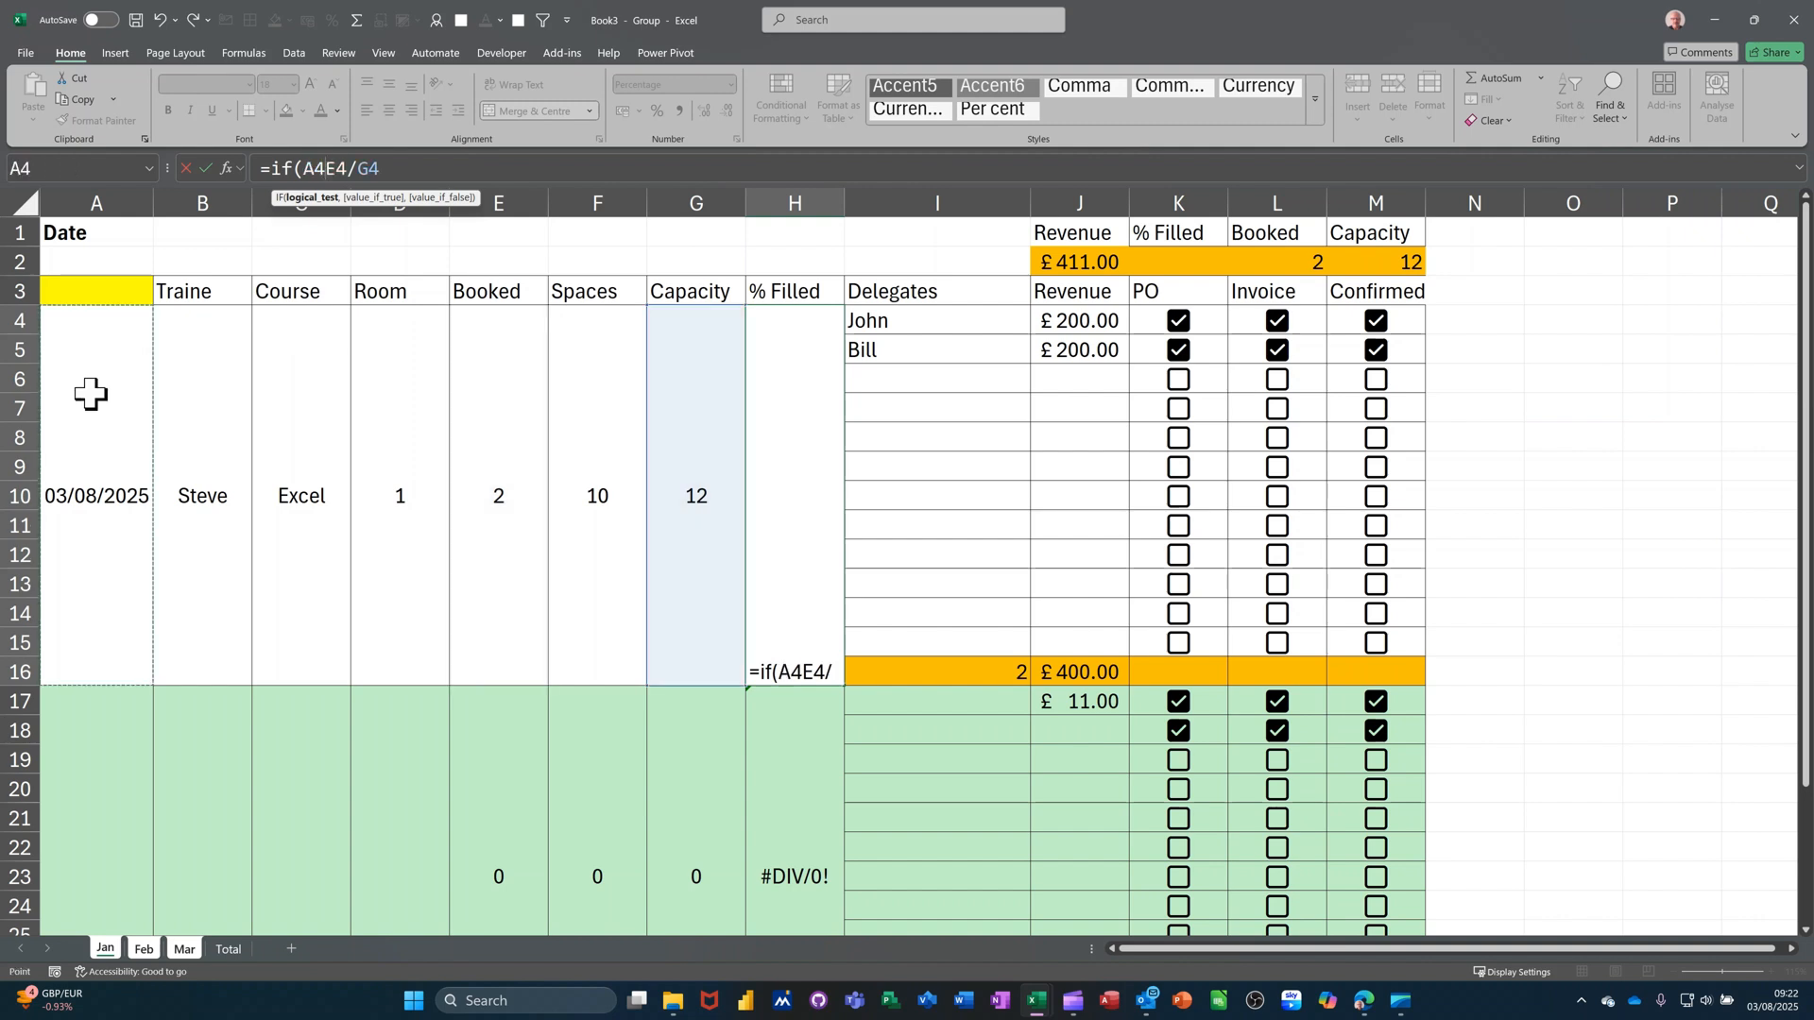
pyautogui.write('=')
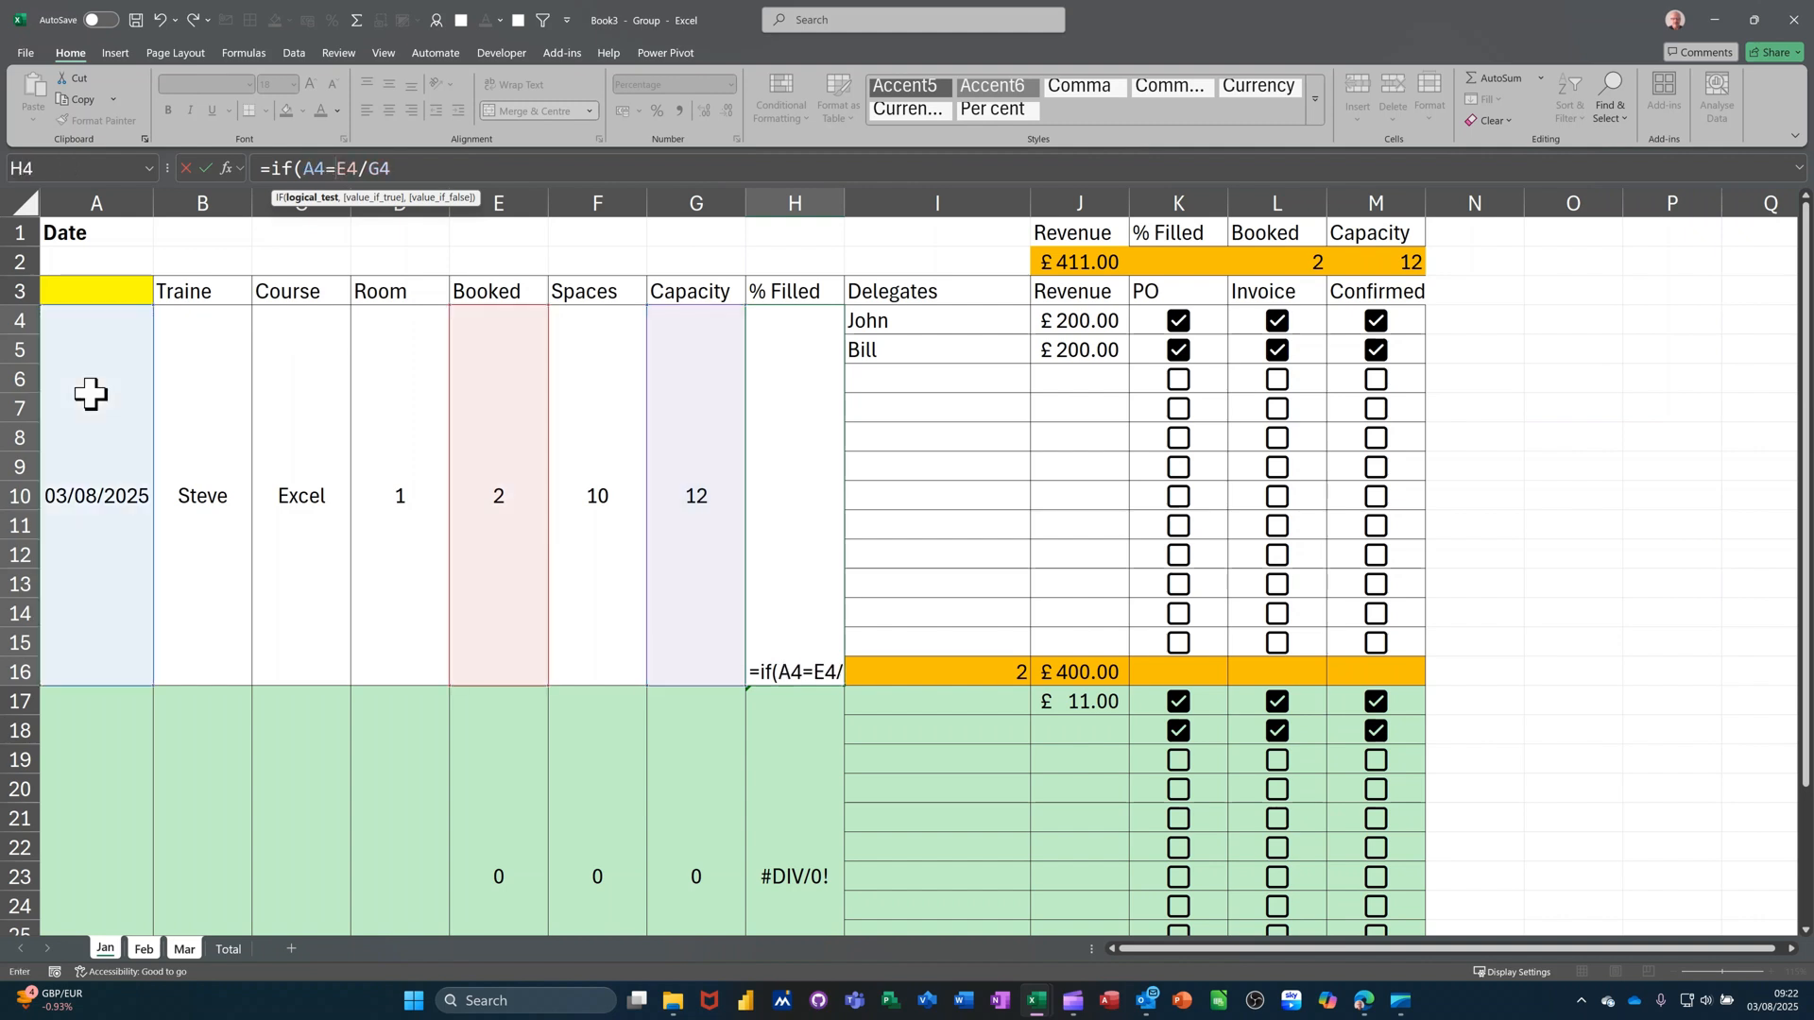
pyautogui.write('0,')
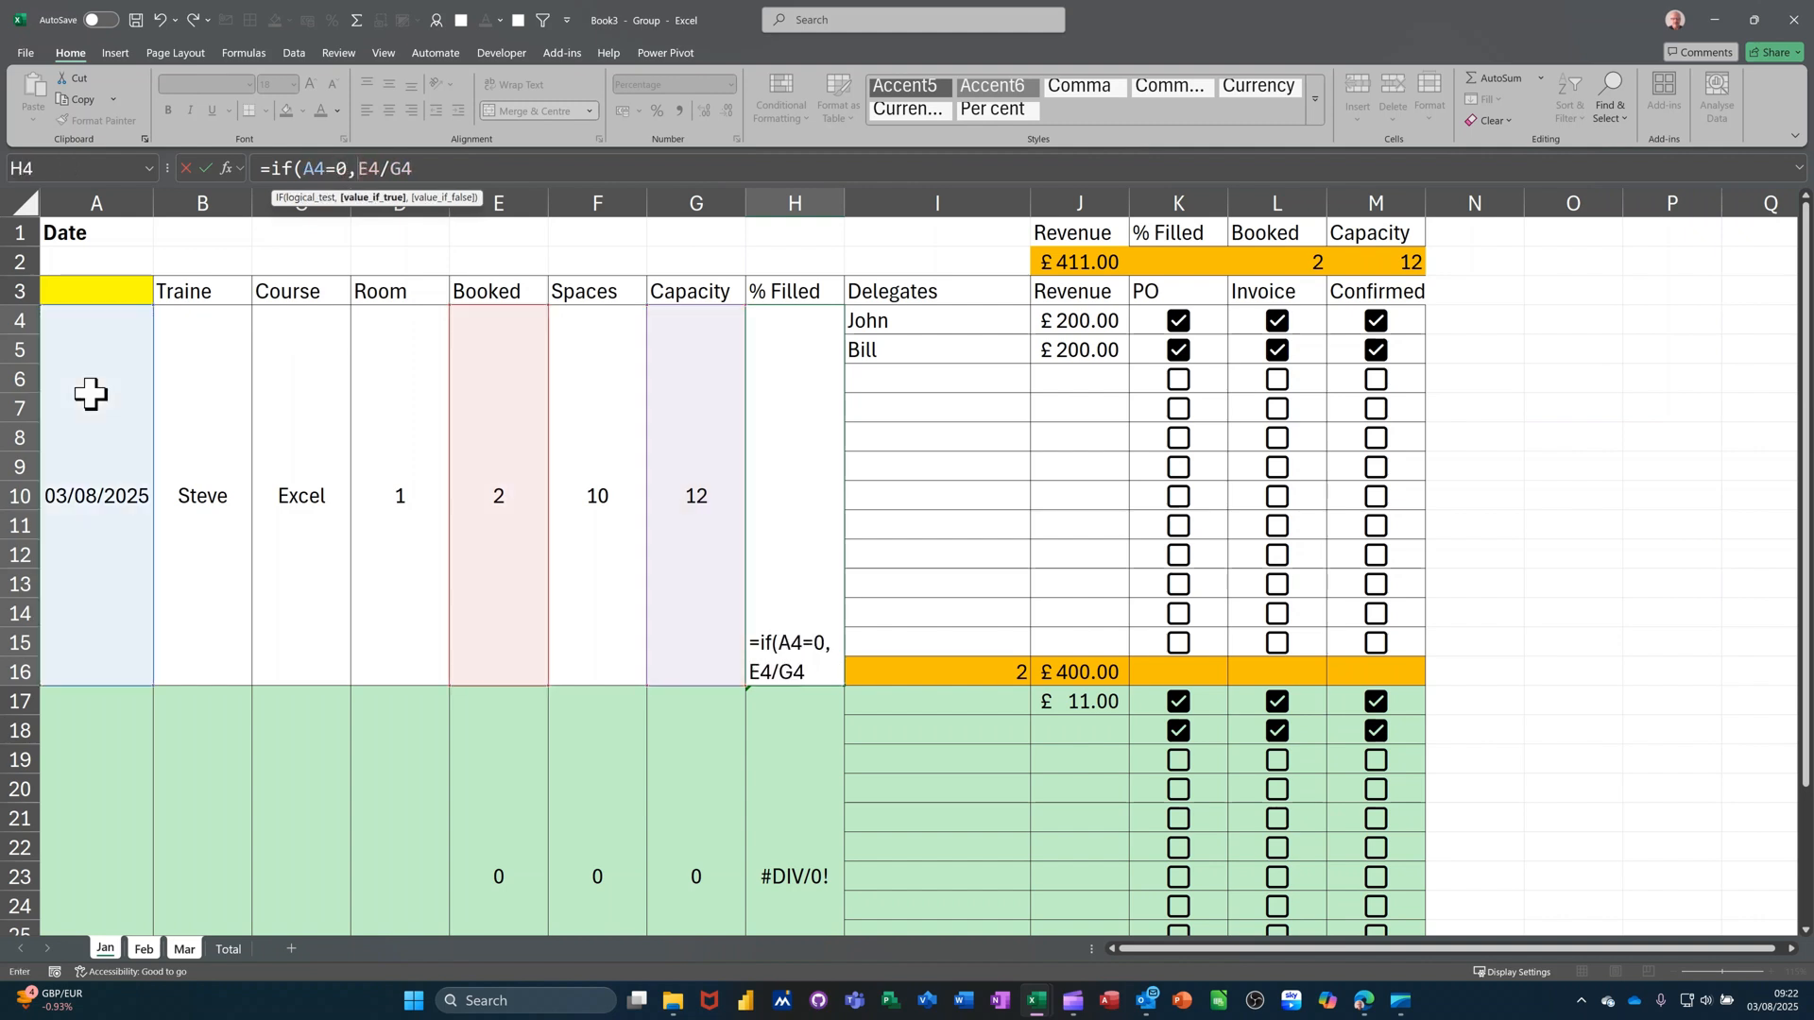
pyautogui.write('0')
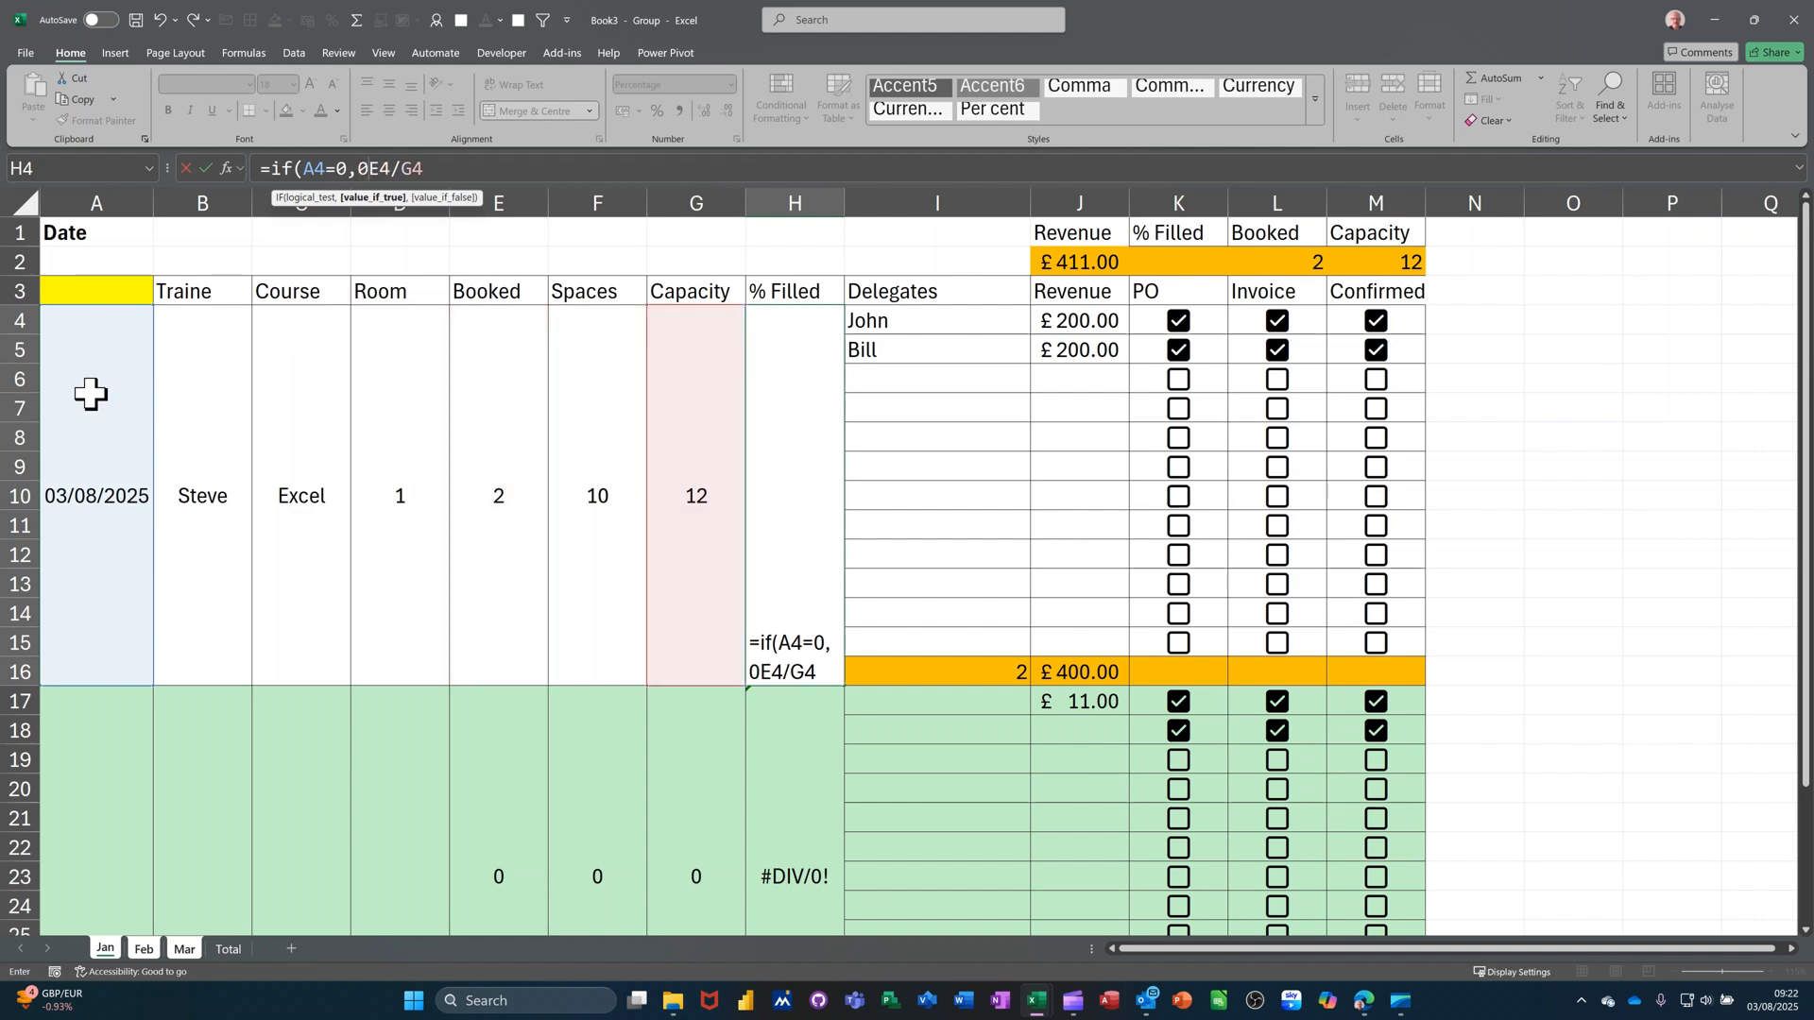
pyautogui.write(',E4/G4')
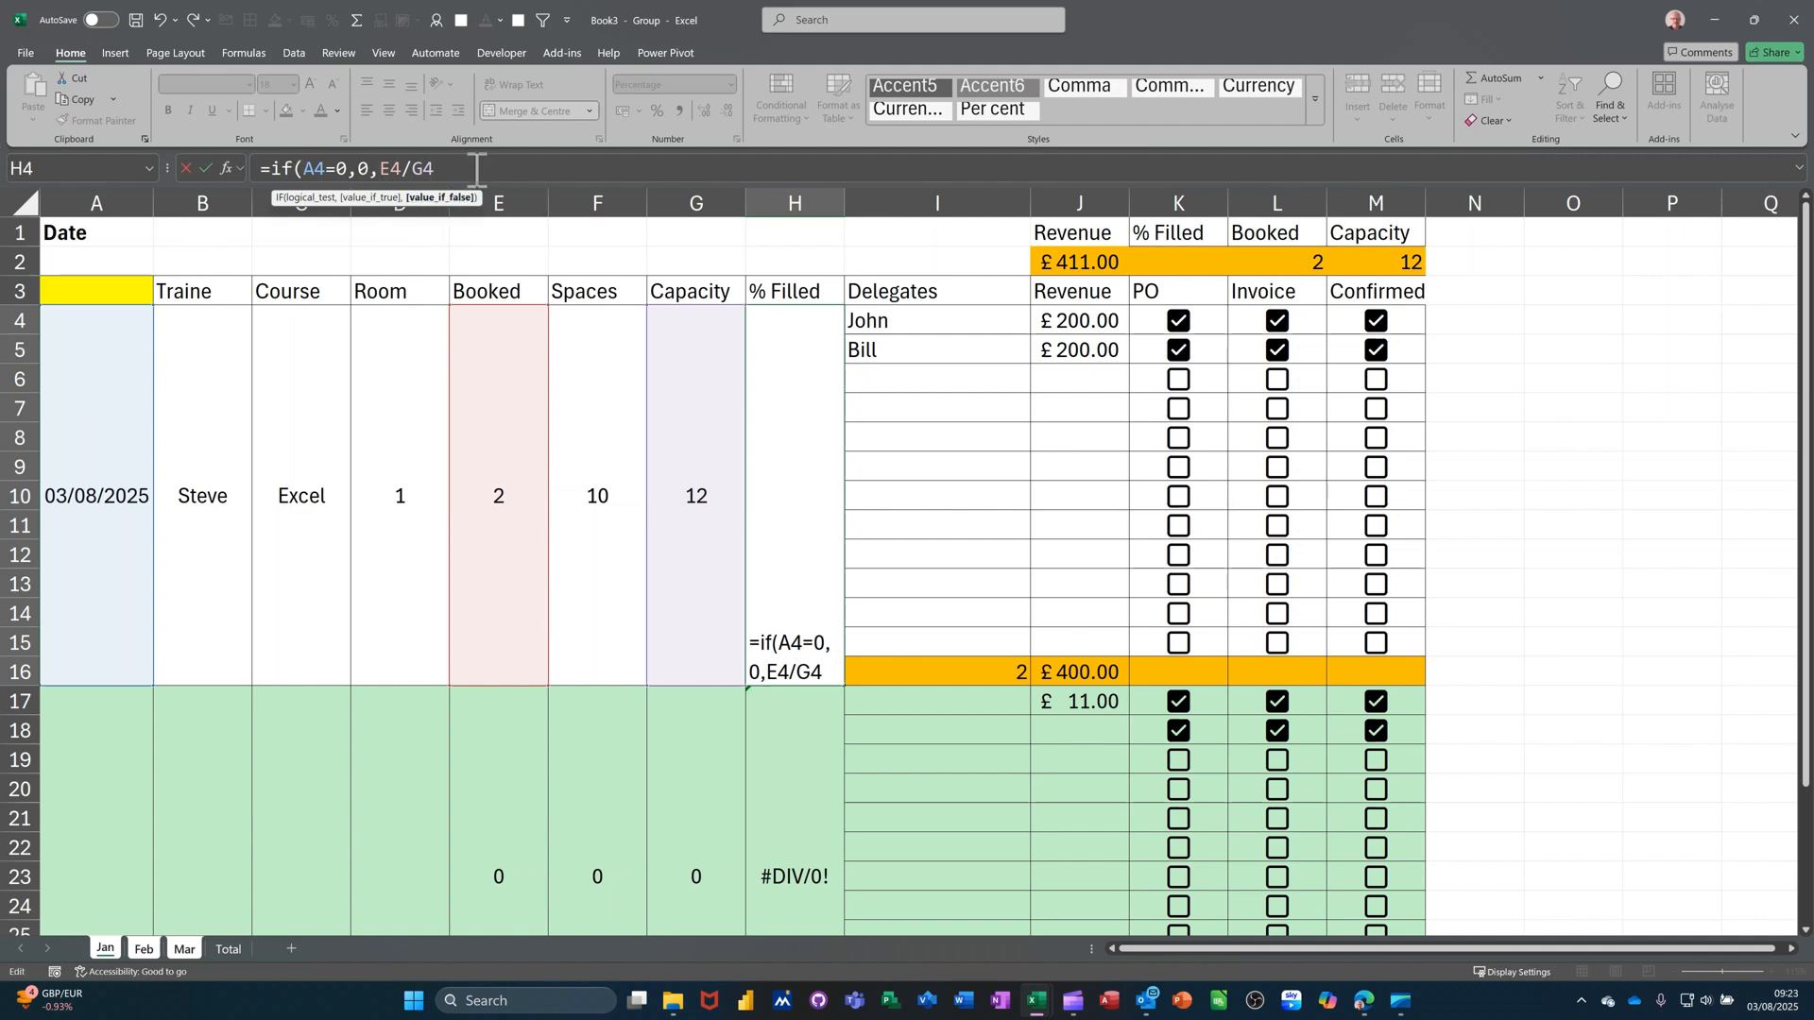
pyautogui.write(')')
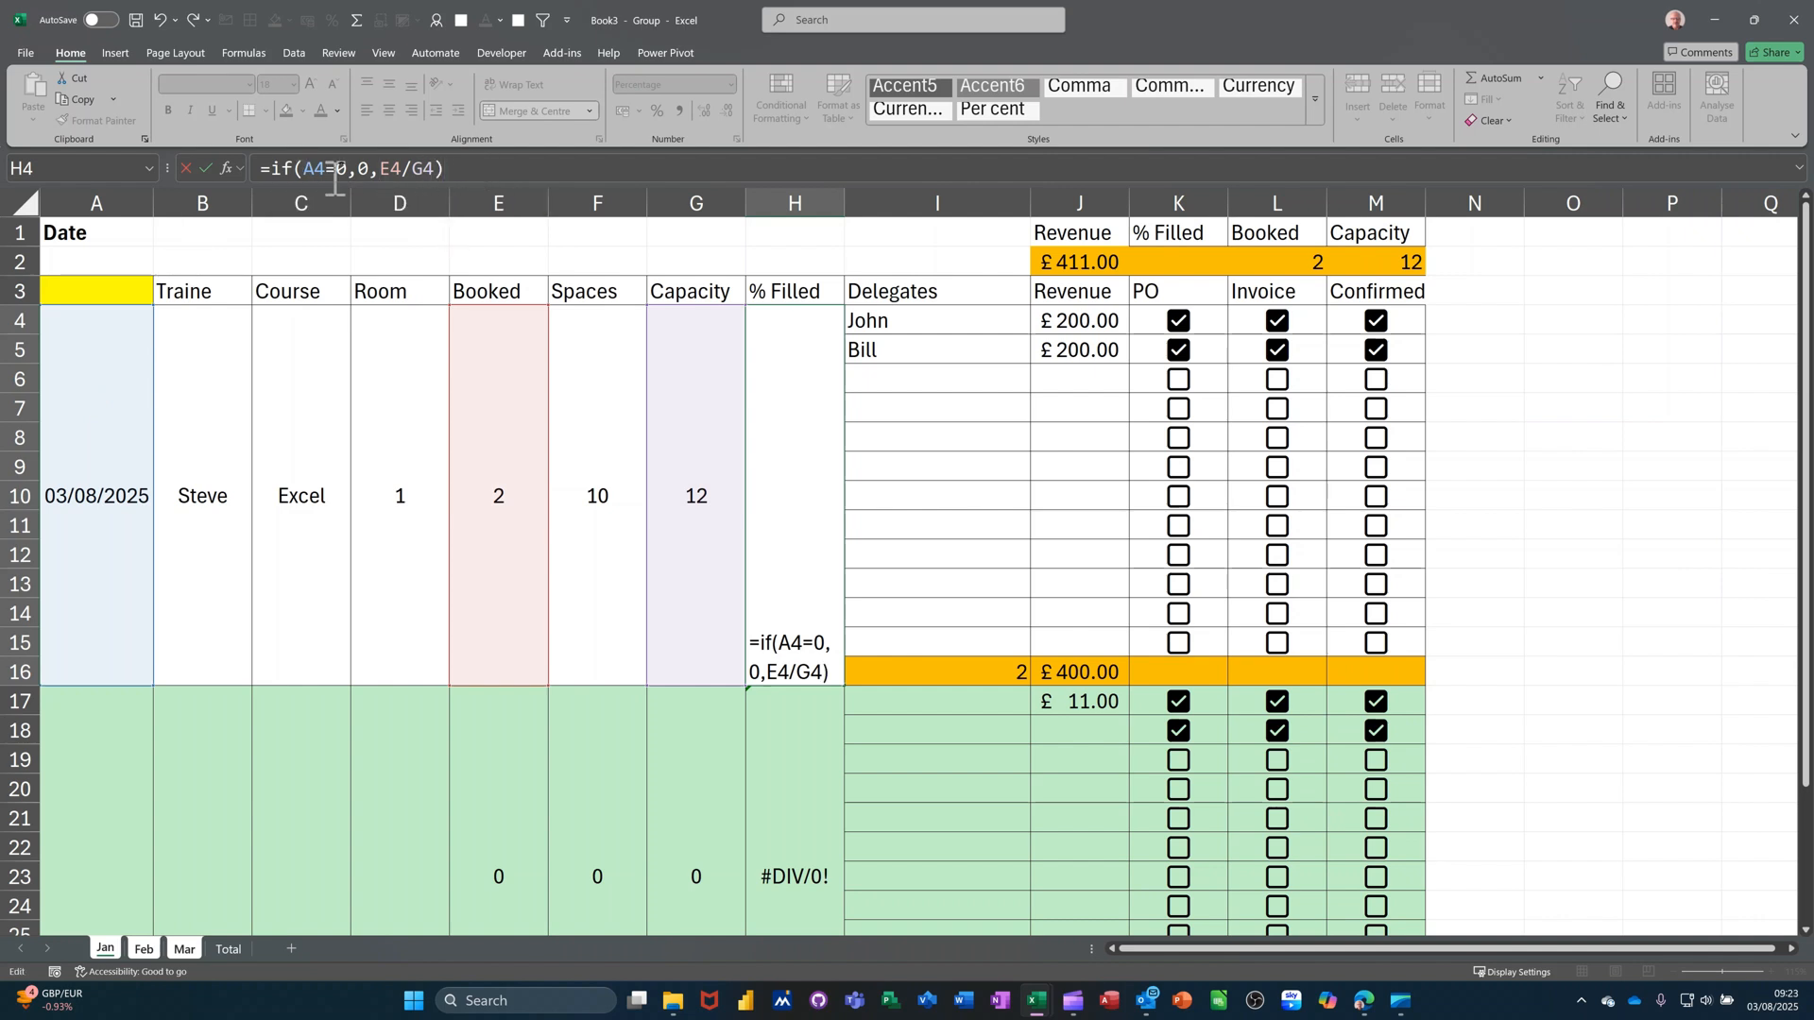
pyautogui.click(206, 169)
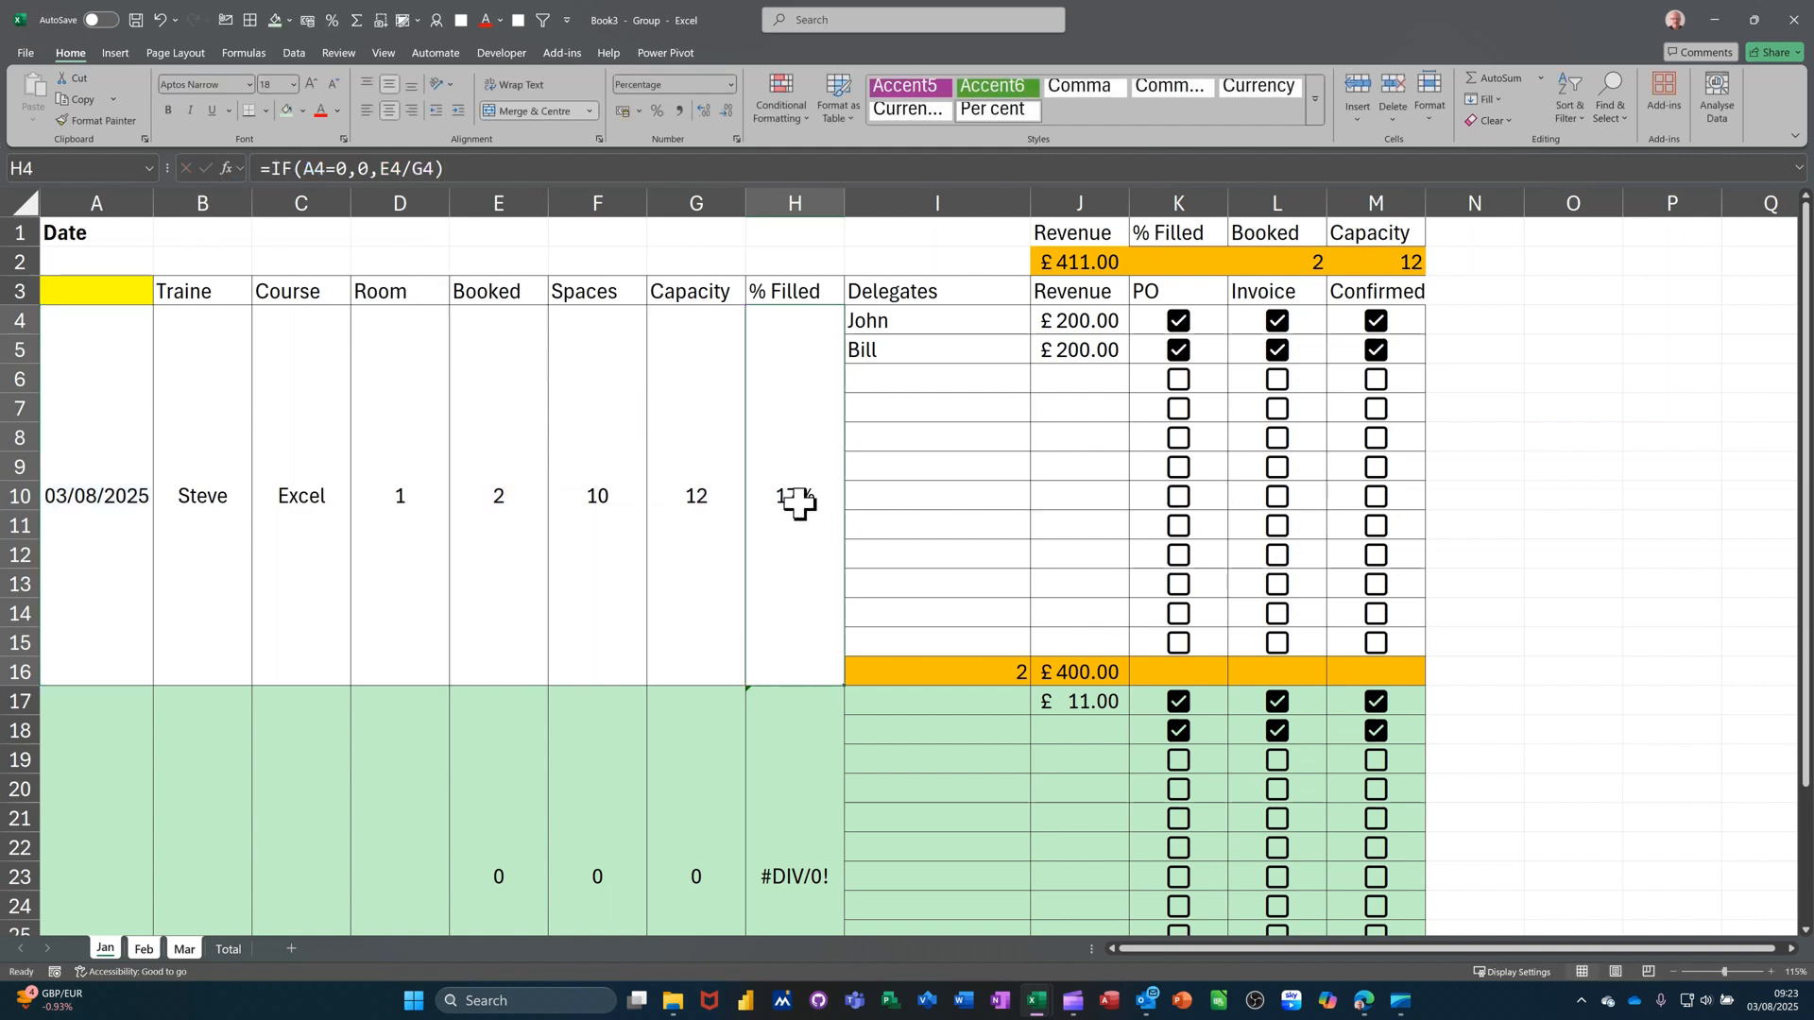
# Step: Copy the % Filled formula from H4 into H17 for the second block and restore its green fill
pyautogui.hotkey('ctrl', 'c')
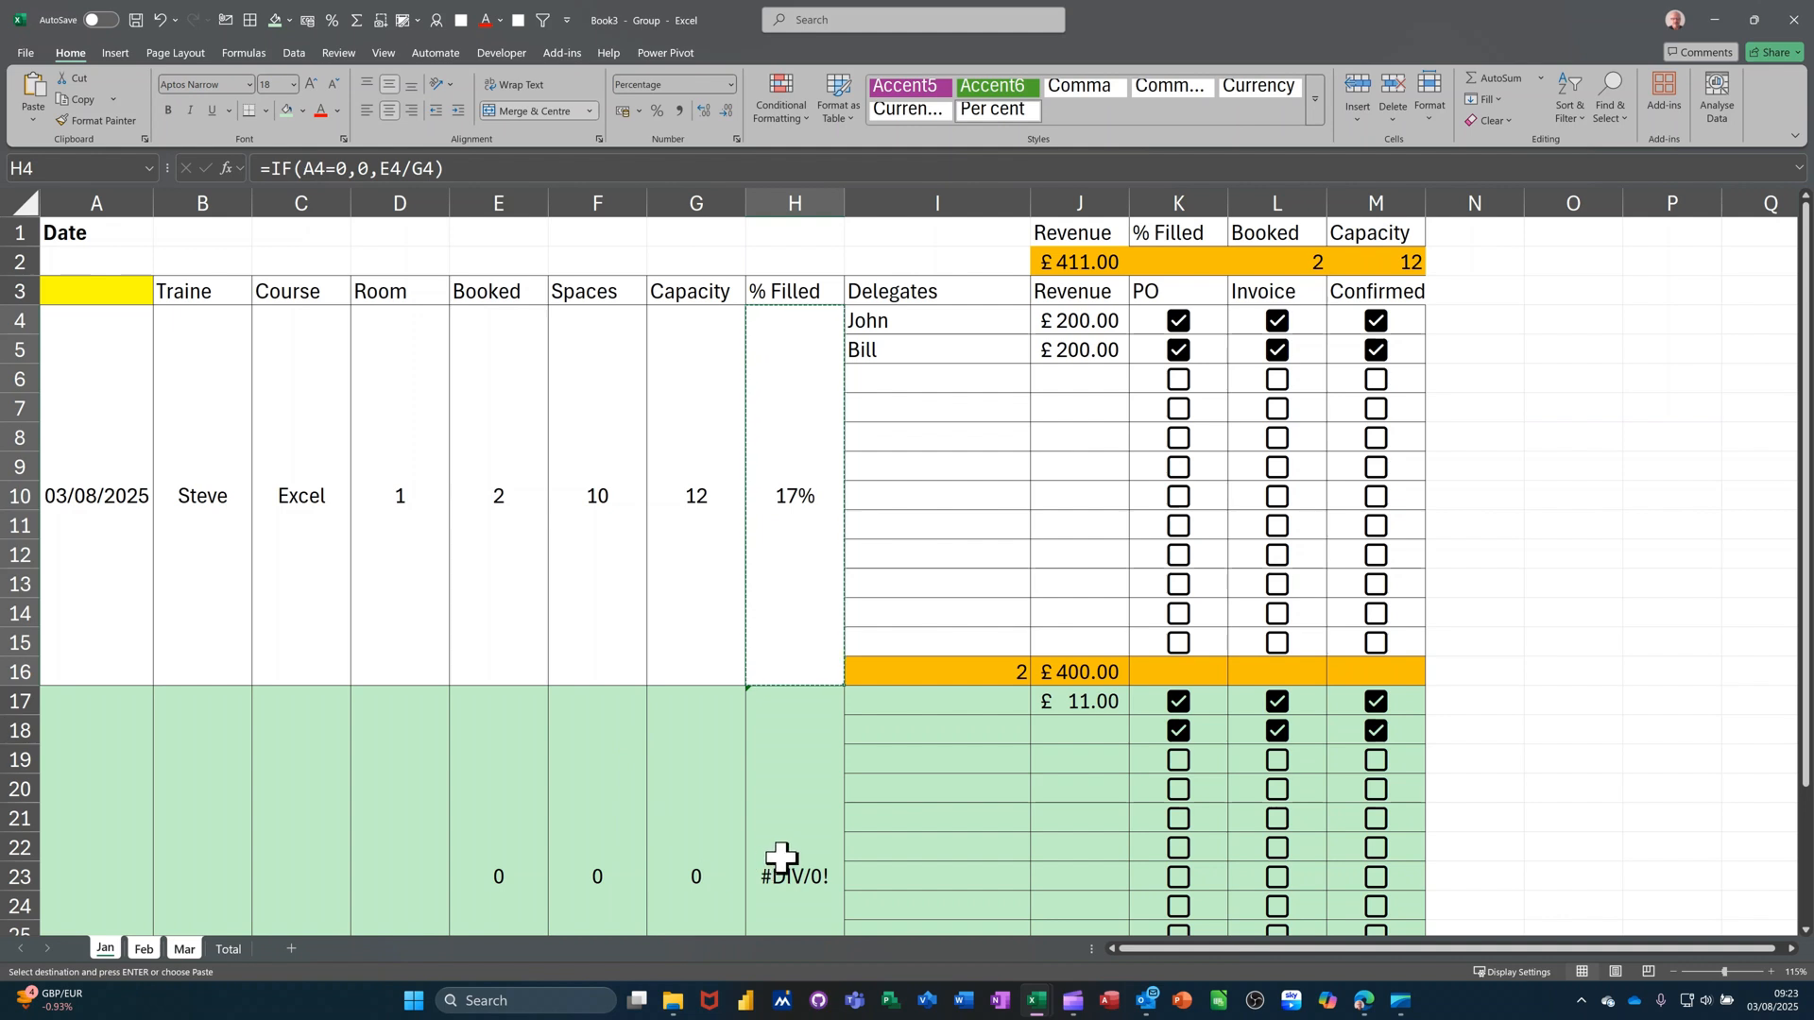
pyautogui.click(760, 862)
pyautogui.hotkey('ctrl', 'v')
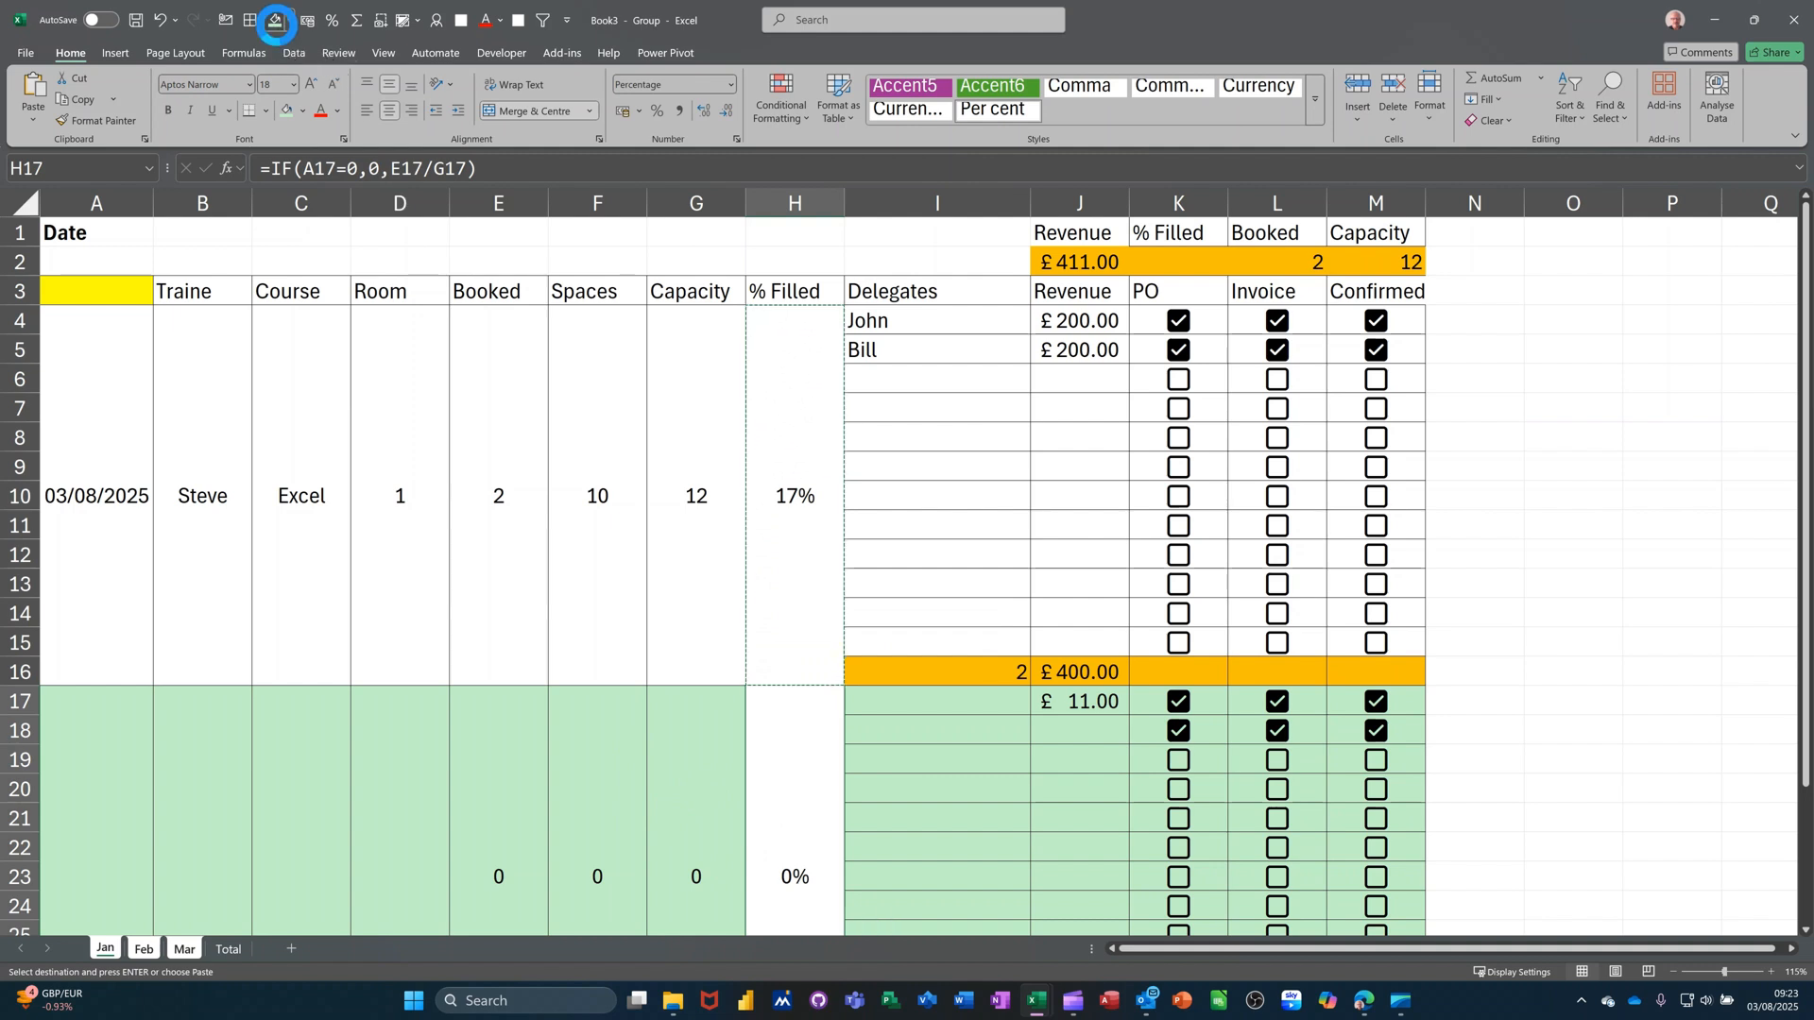
pyautogui.click(276, 23)
pyautogui.click(782, 563)
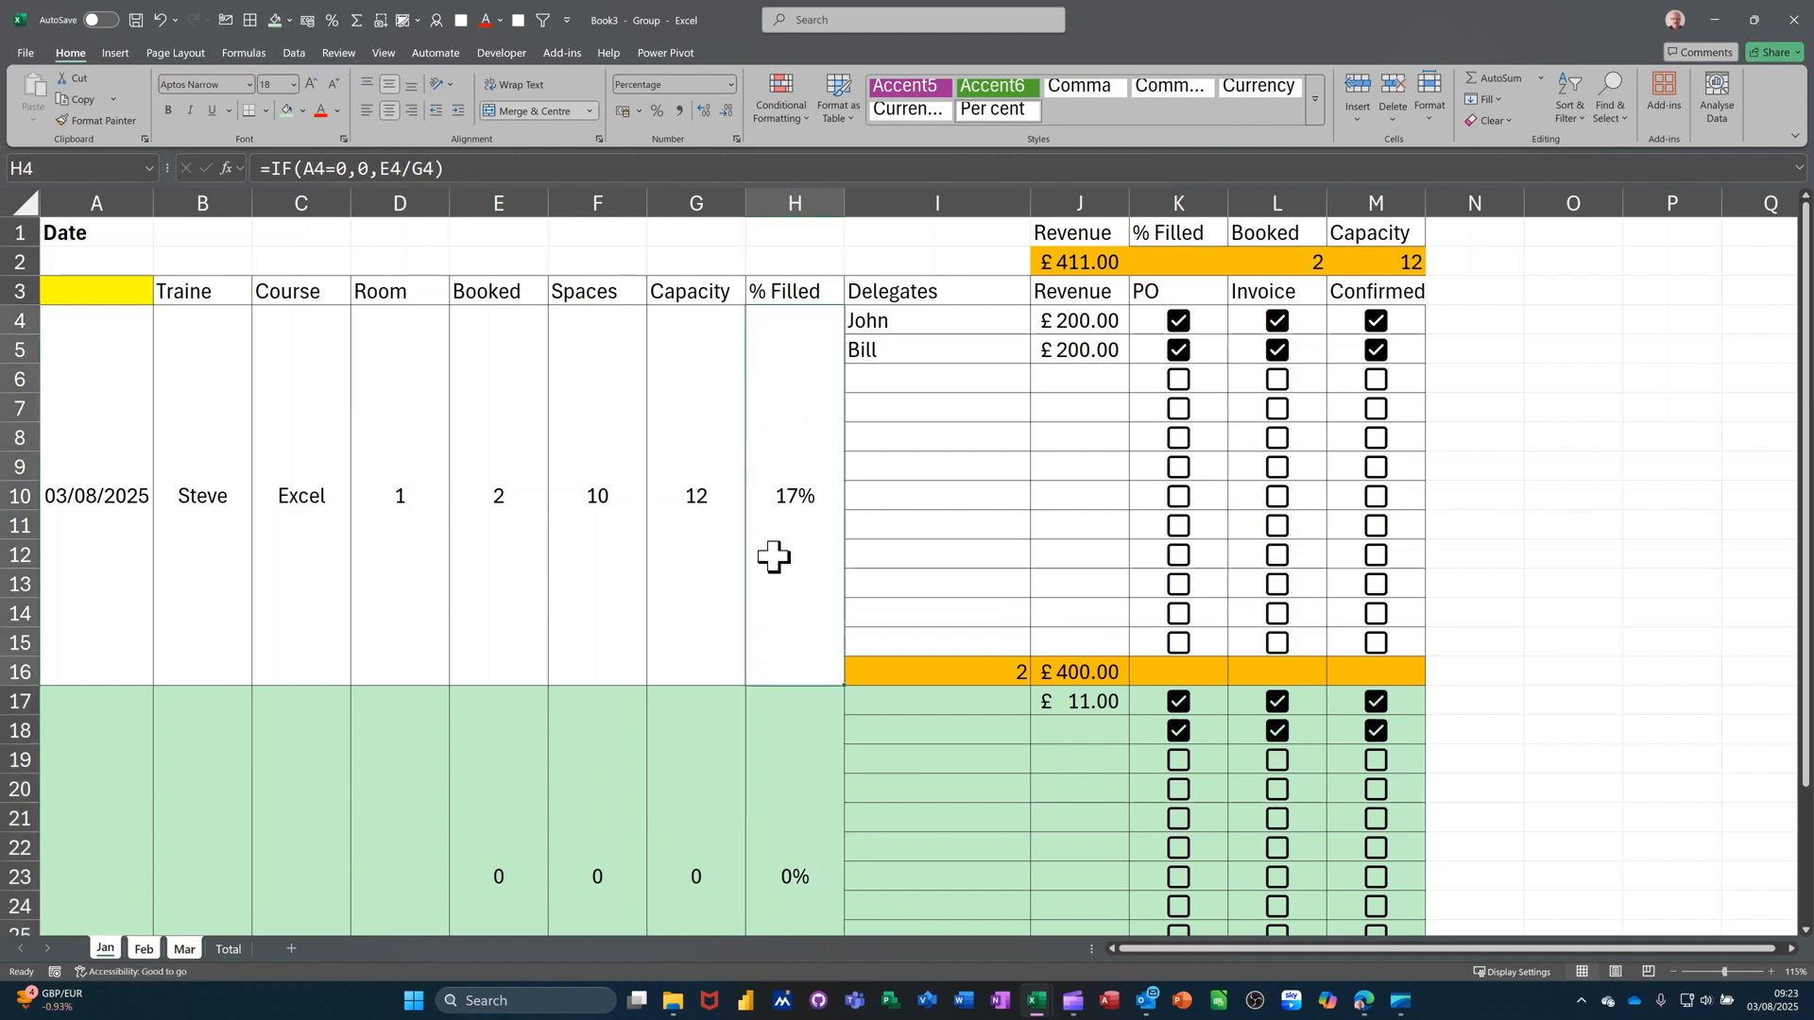
# Step: Enter =L2/M2 in K2 to calculate the overall % Filled from the Booked and Capacity summary cells
pyautogui.click(1388, 260)
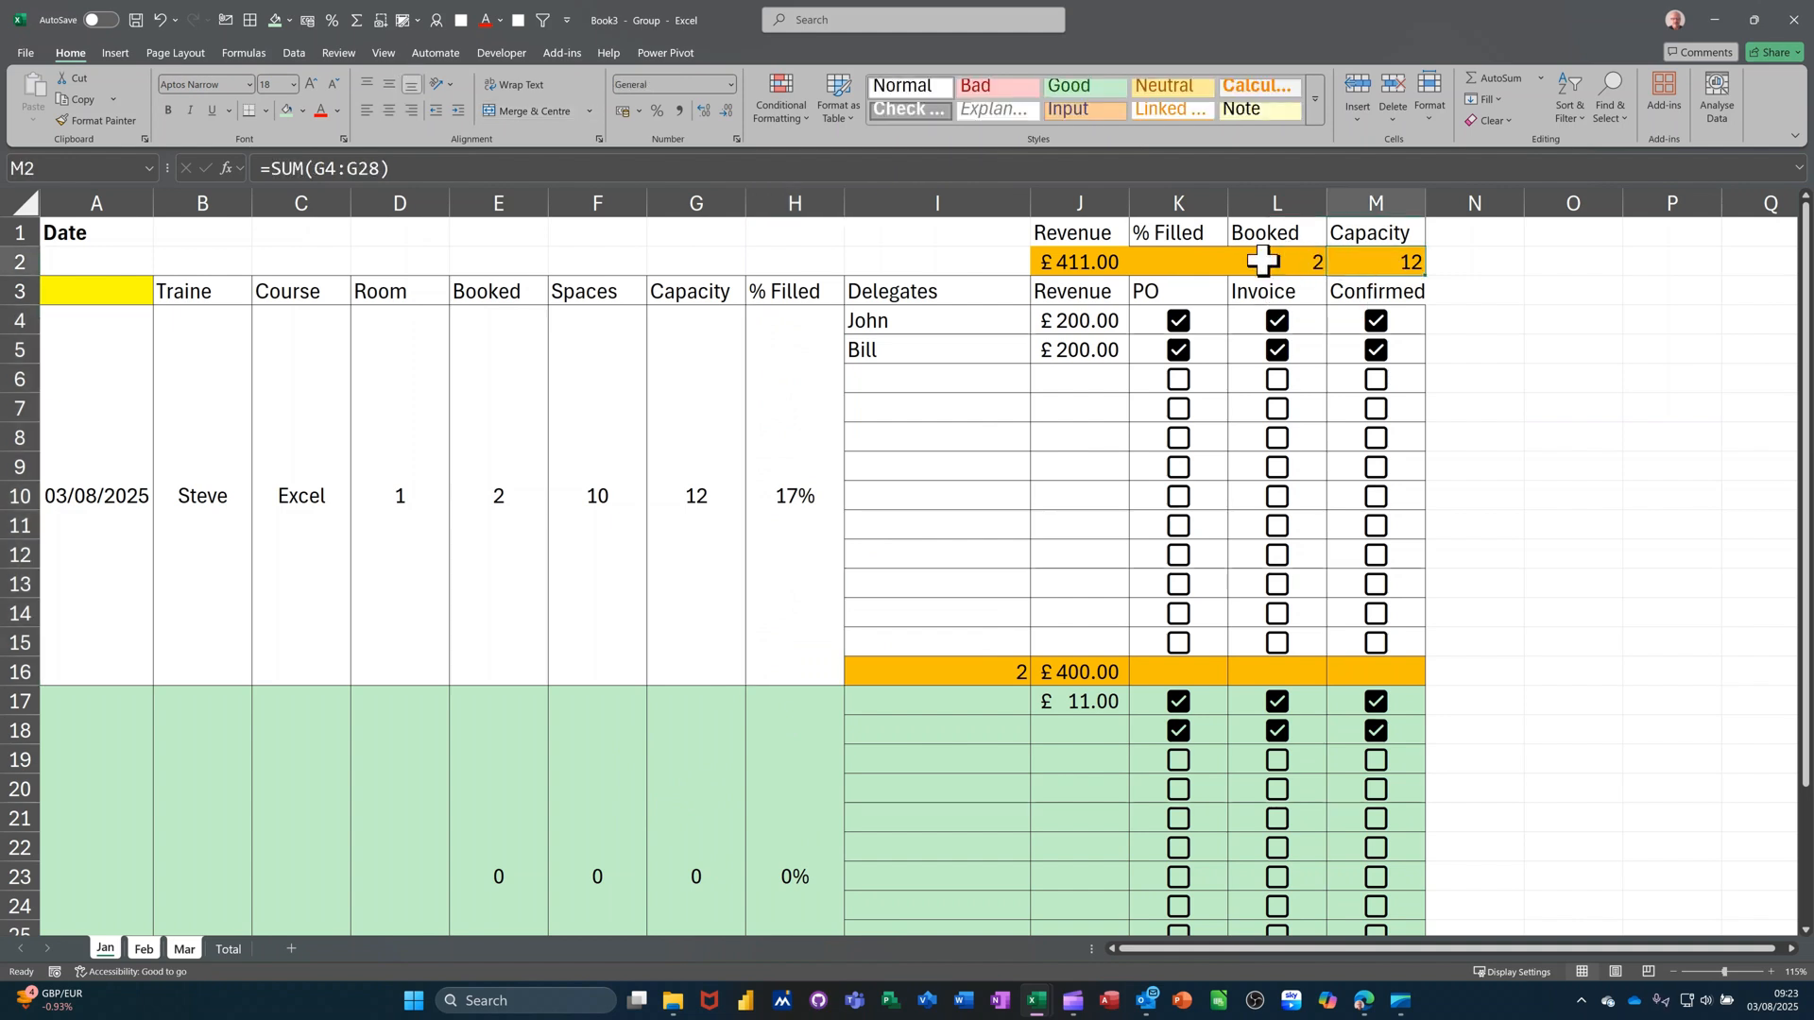
pyautogui.click(1184, 262)
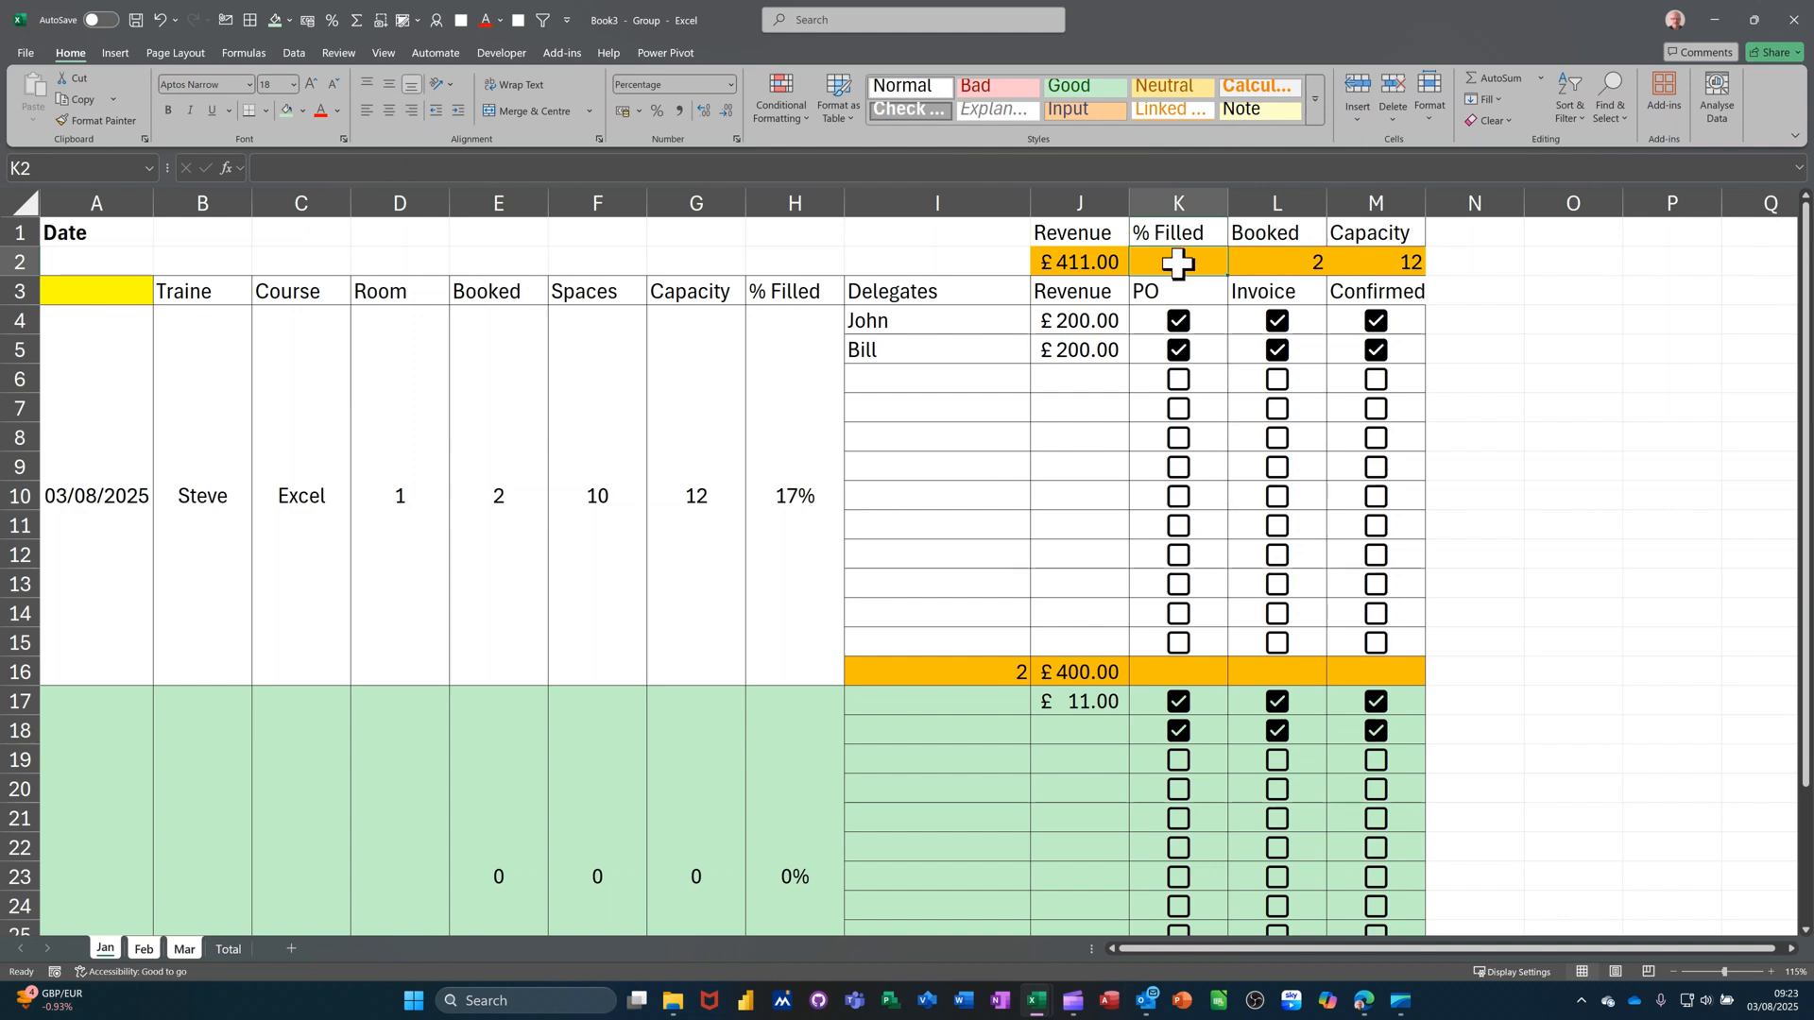
pyautogui.write('=')
pyautogui.click(1295, 255)
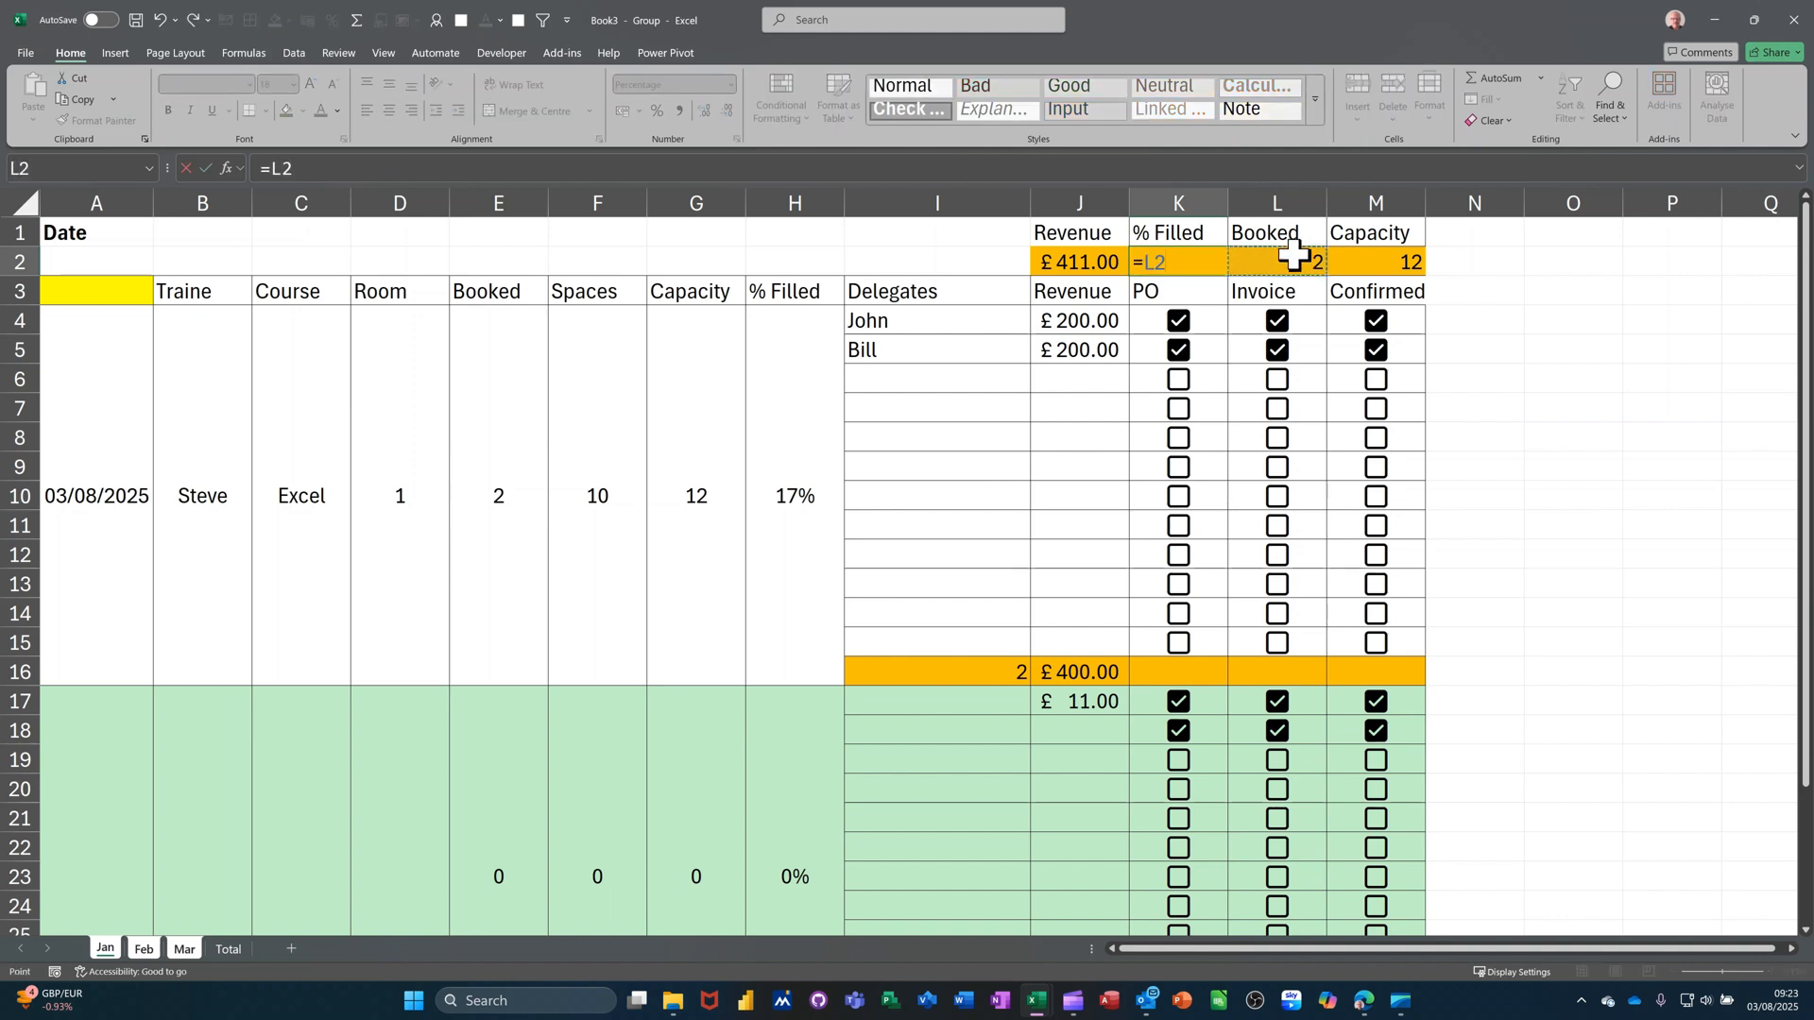
pyautogui.write('/')
pyautogui.click(1372, 257)
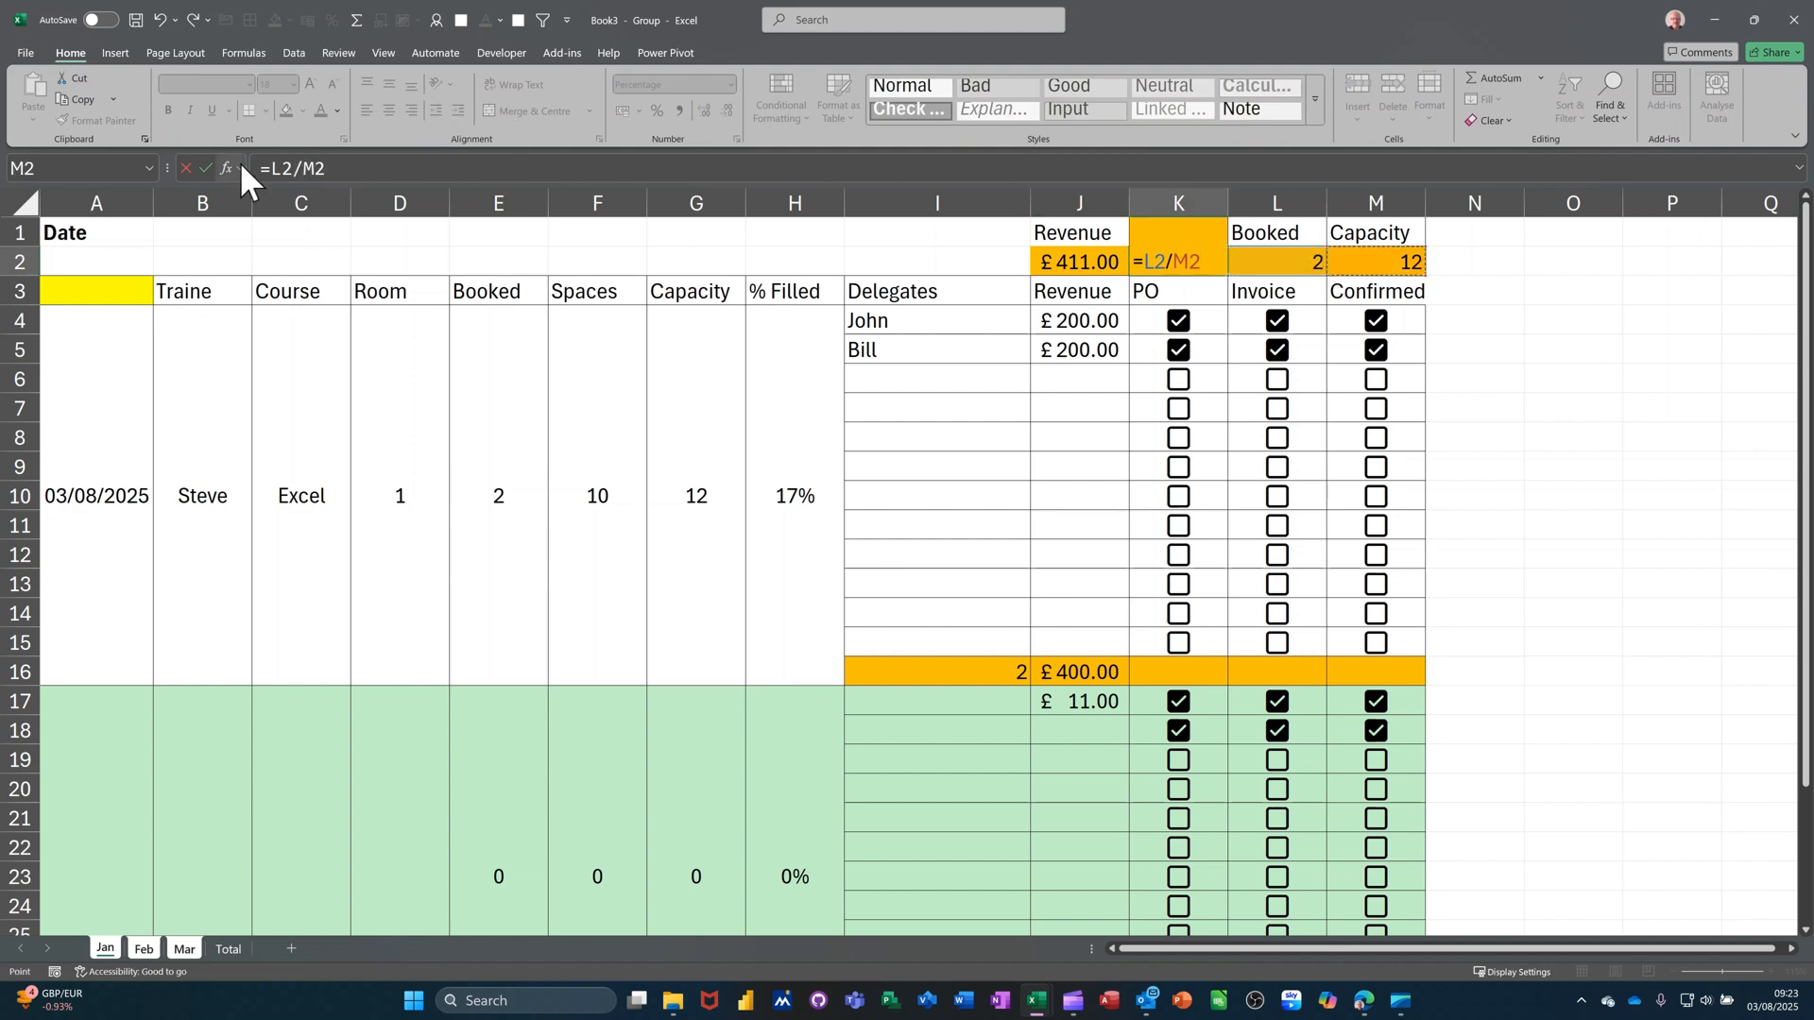
pyautogui.click(206, 168)
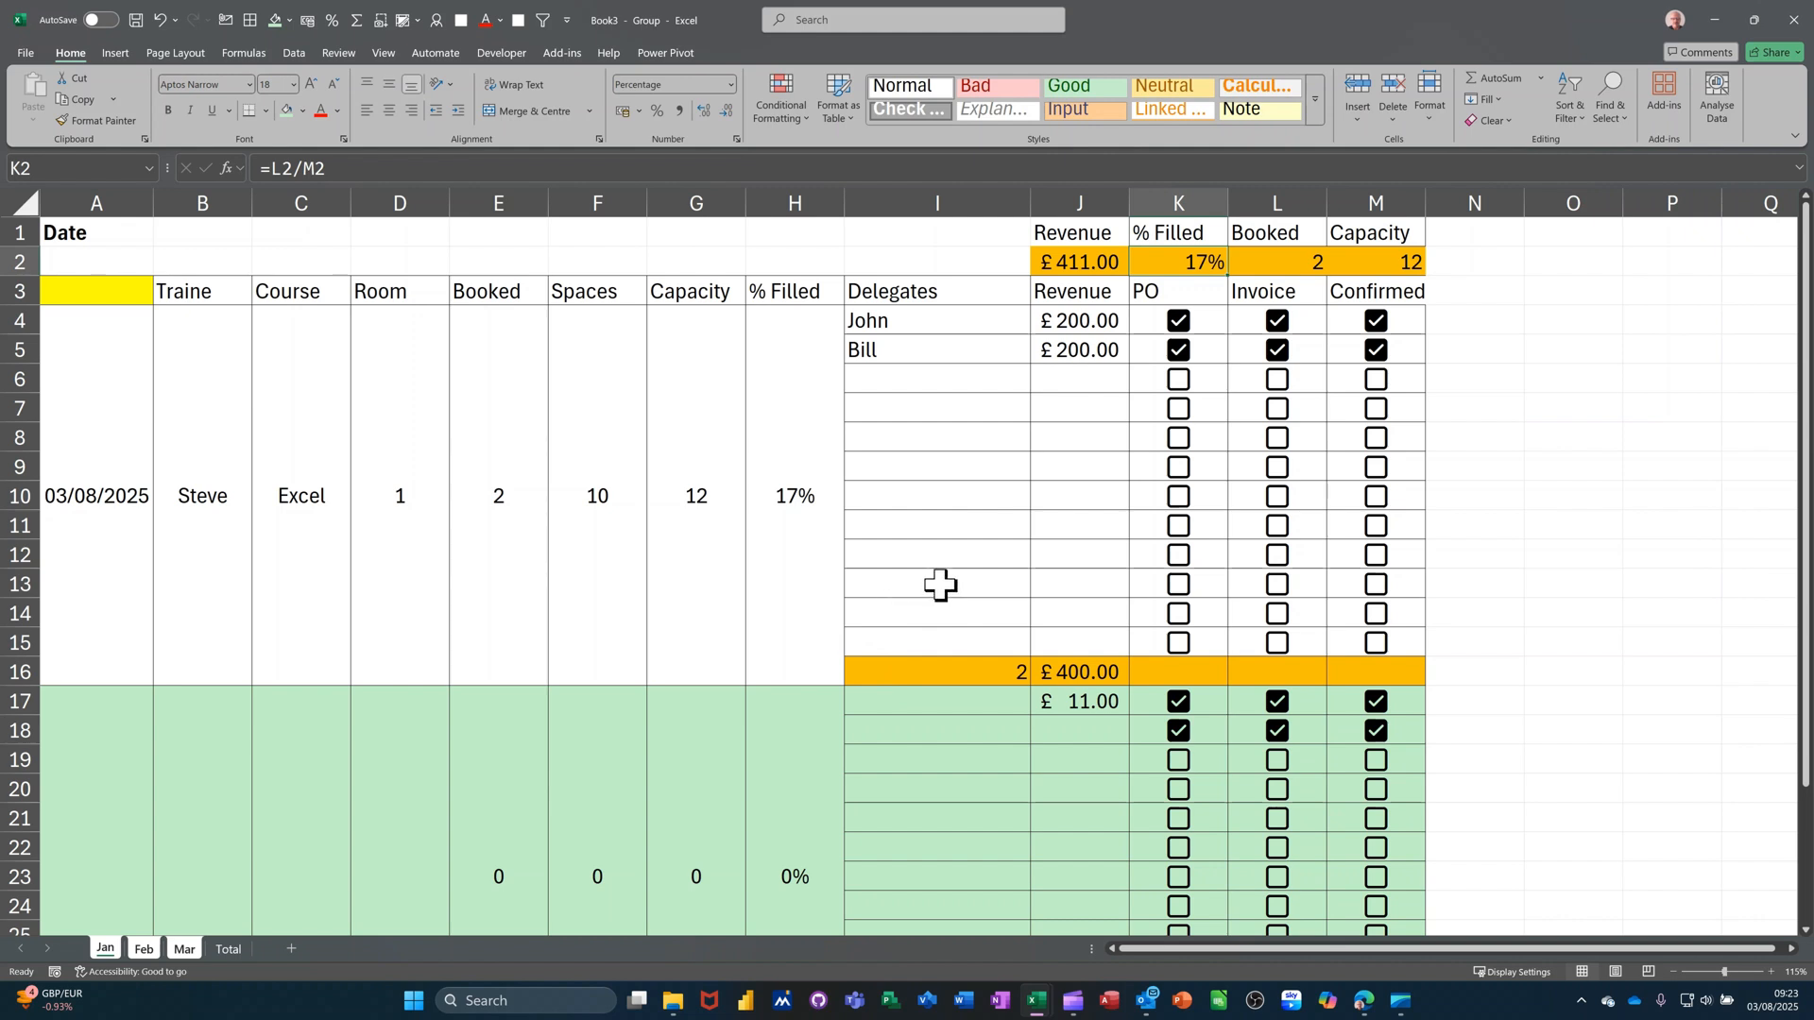
# Step: Enter today's date, 03/08/2025, in the green block's date cell A17
pyautogui.scroll(-1, 940, 586)
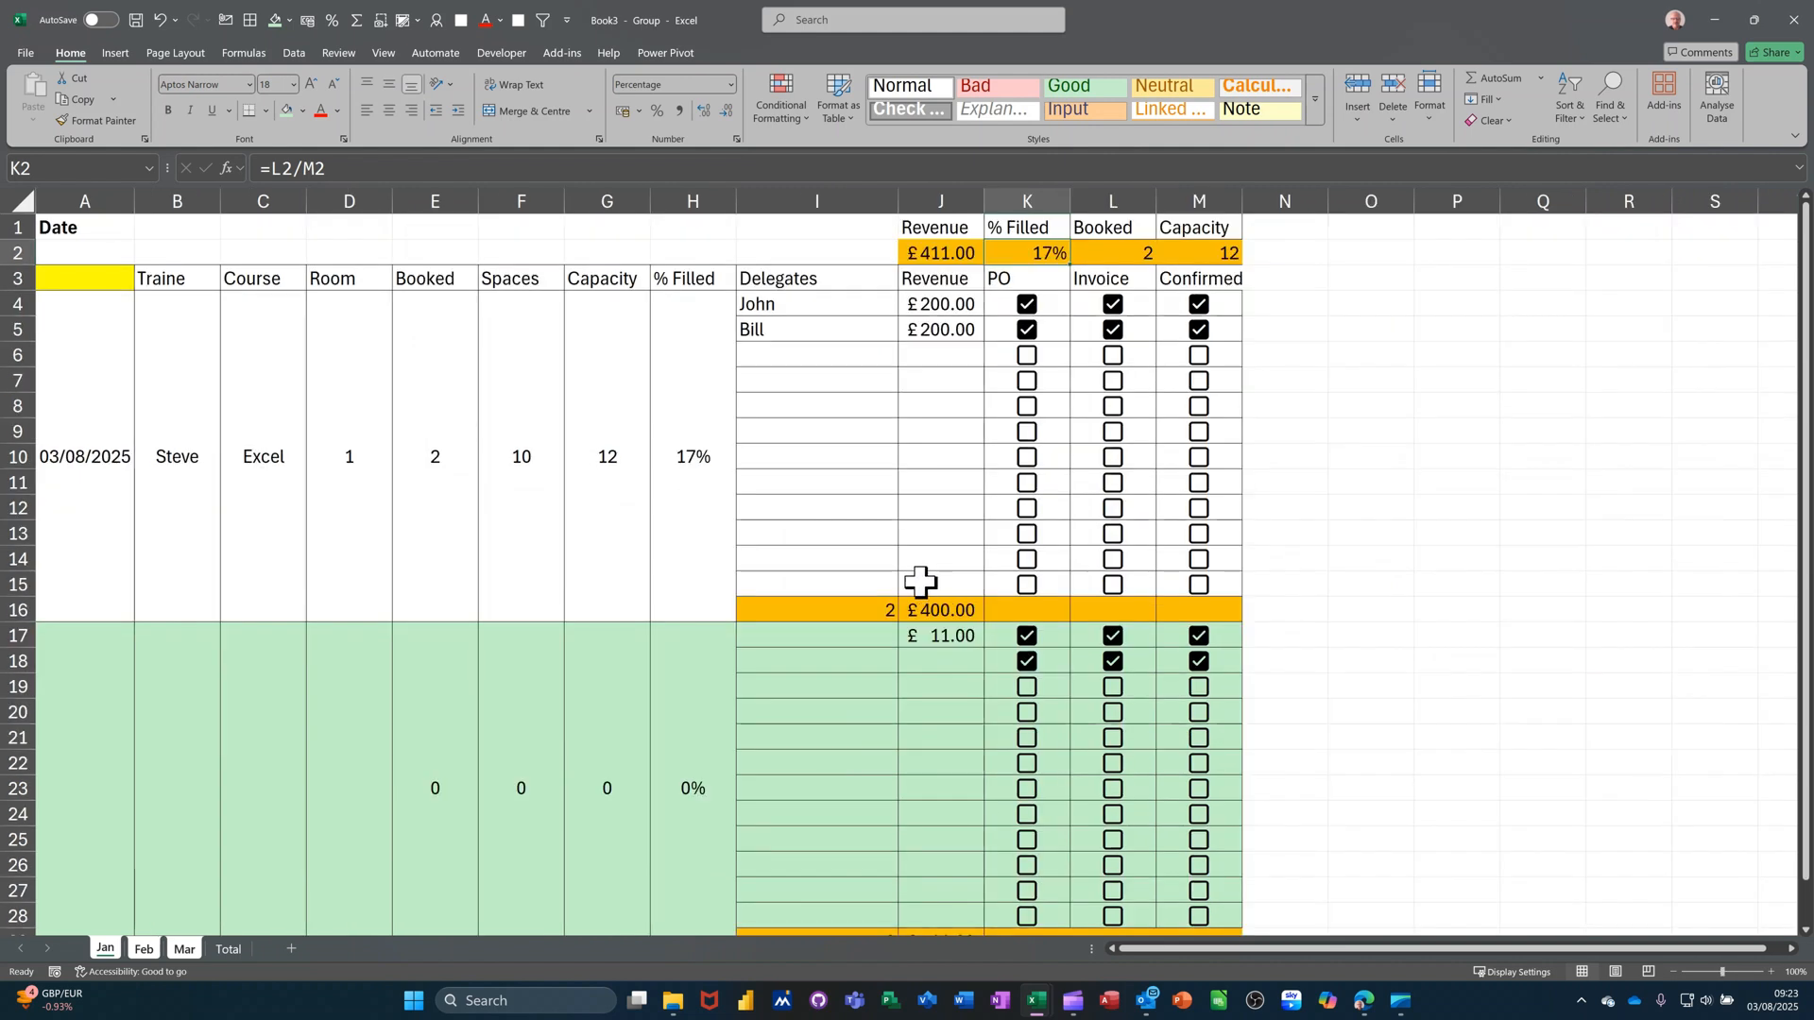
pyautogui.click(73, 746)
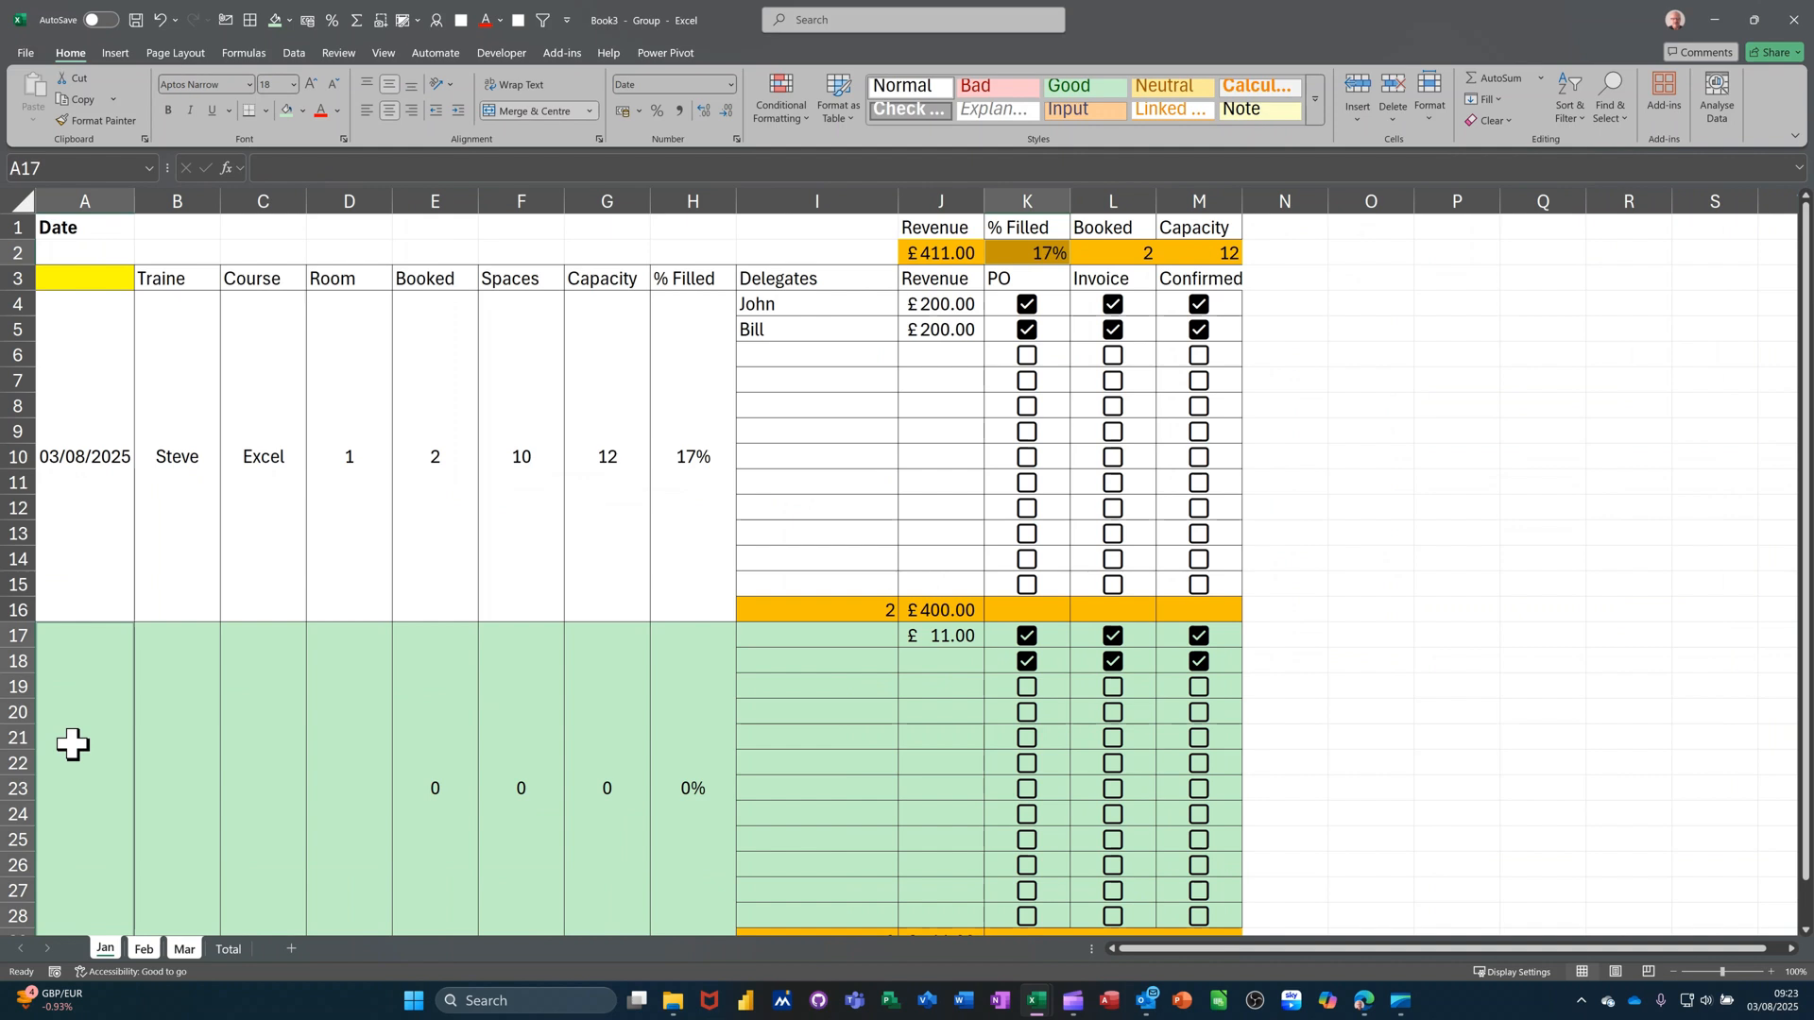
pyautogui.hotkey('ctrl', ';')
pyautogui.press('Tab')
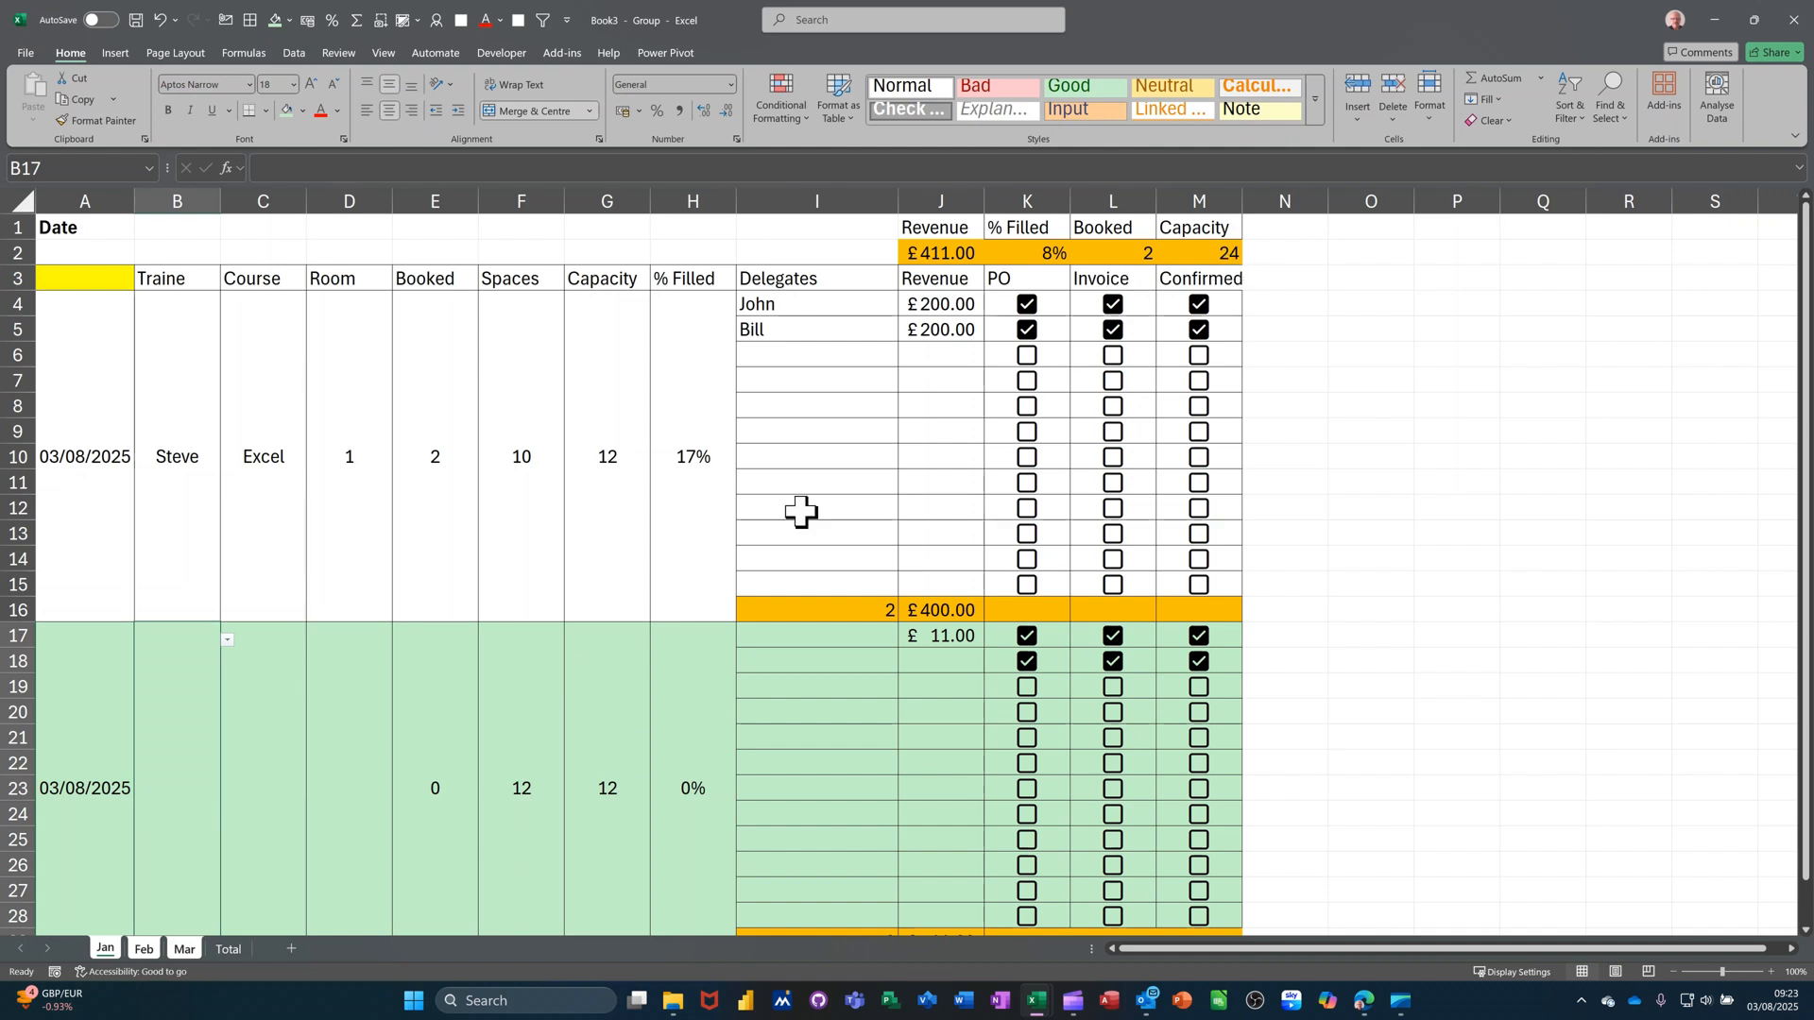
# Step: Enter two delegate first names in I17 and I18 of the green block
pyautogui.click(796, 648)
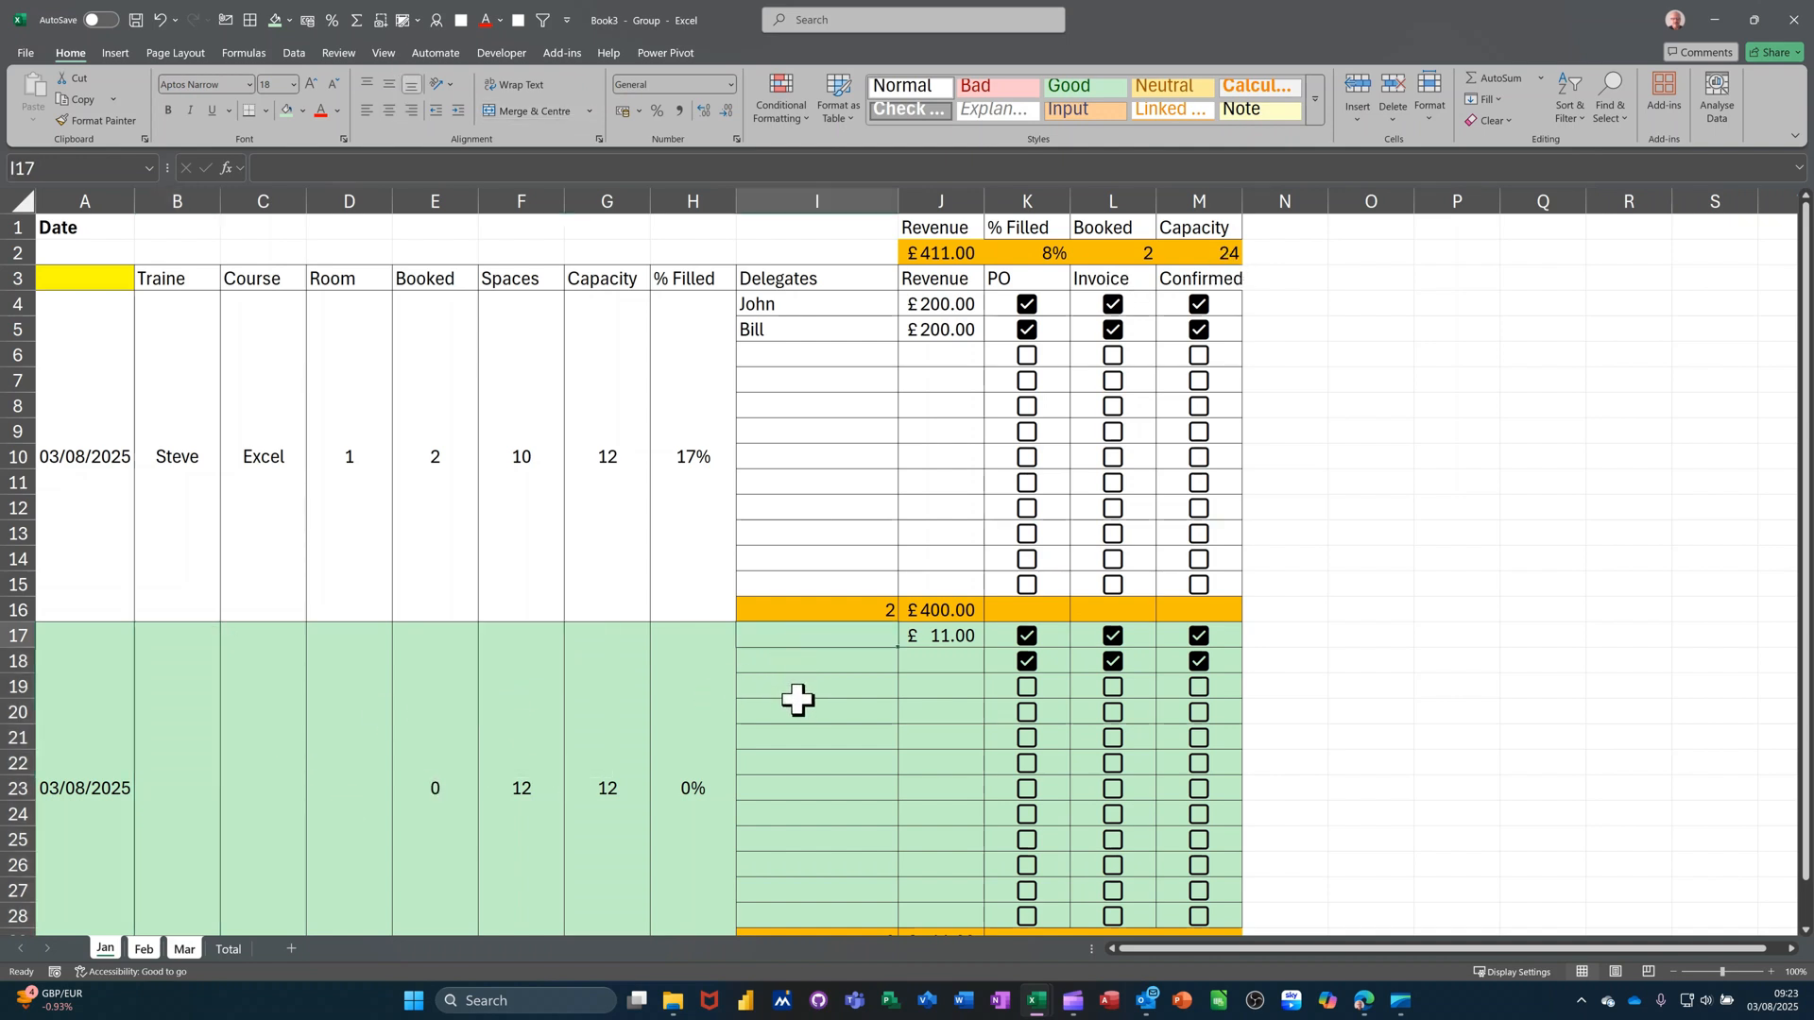
pyautogui.write('Bill')
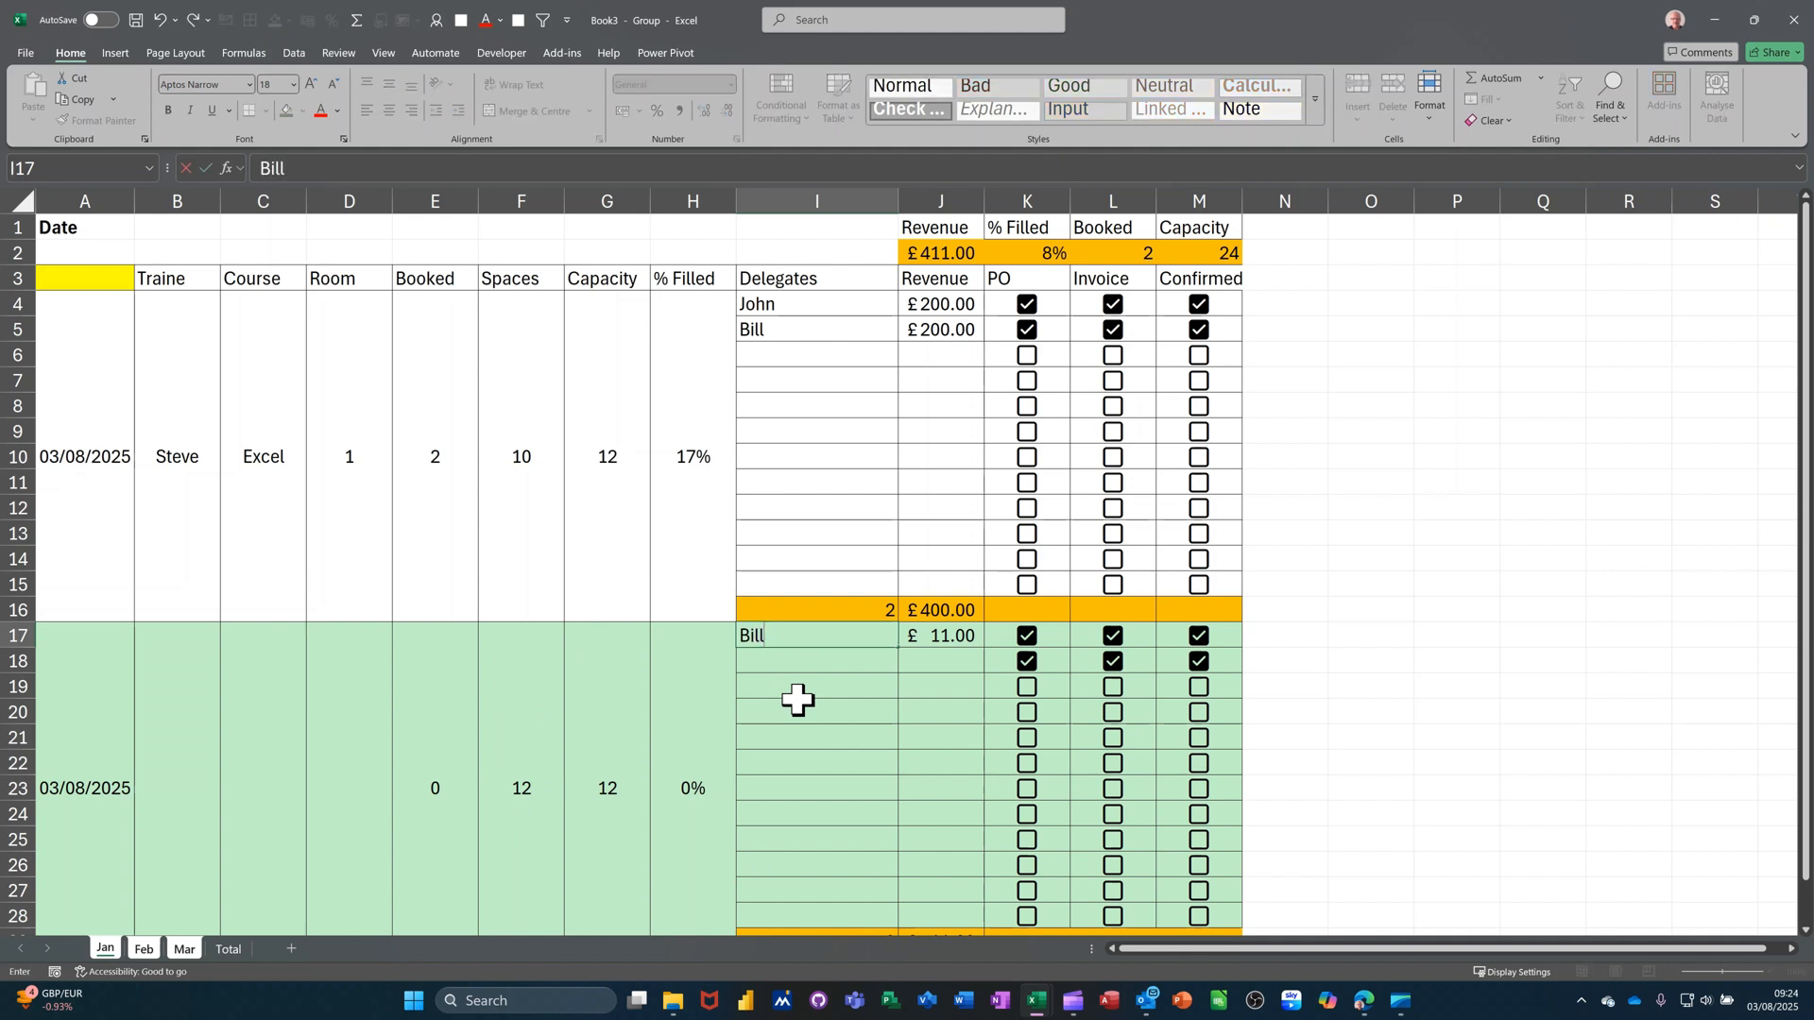
pyautogui.press('Return')
pyautogui.write('Benn')
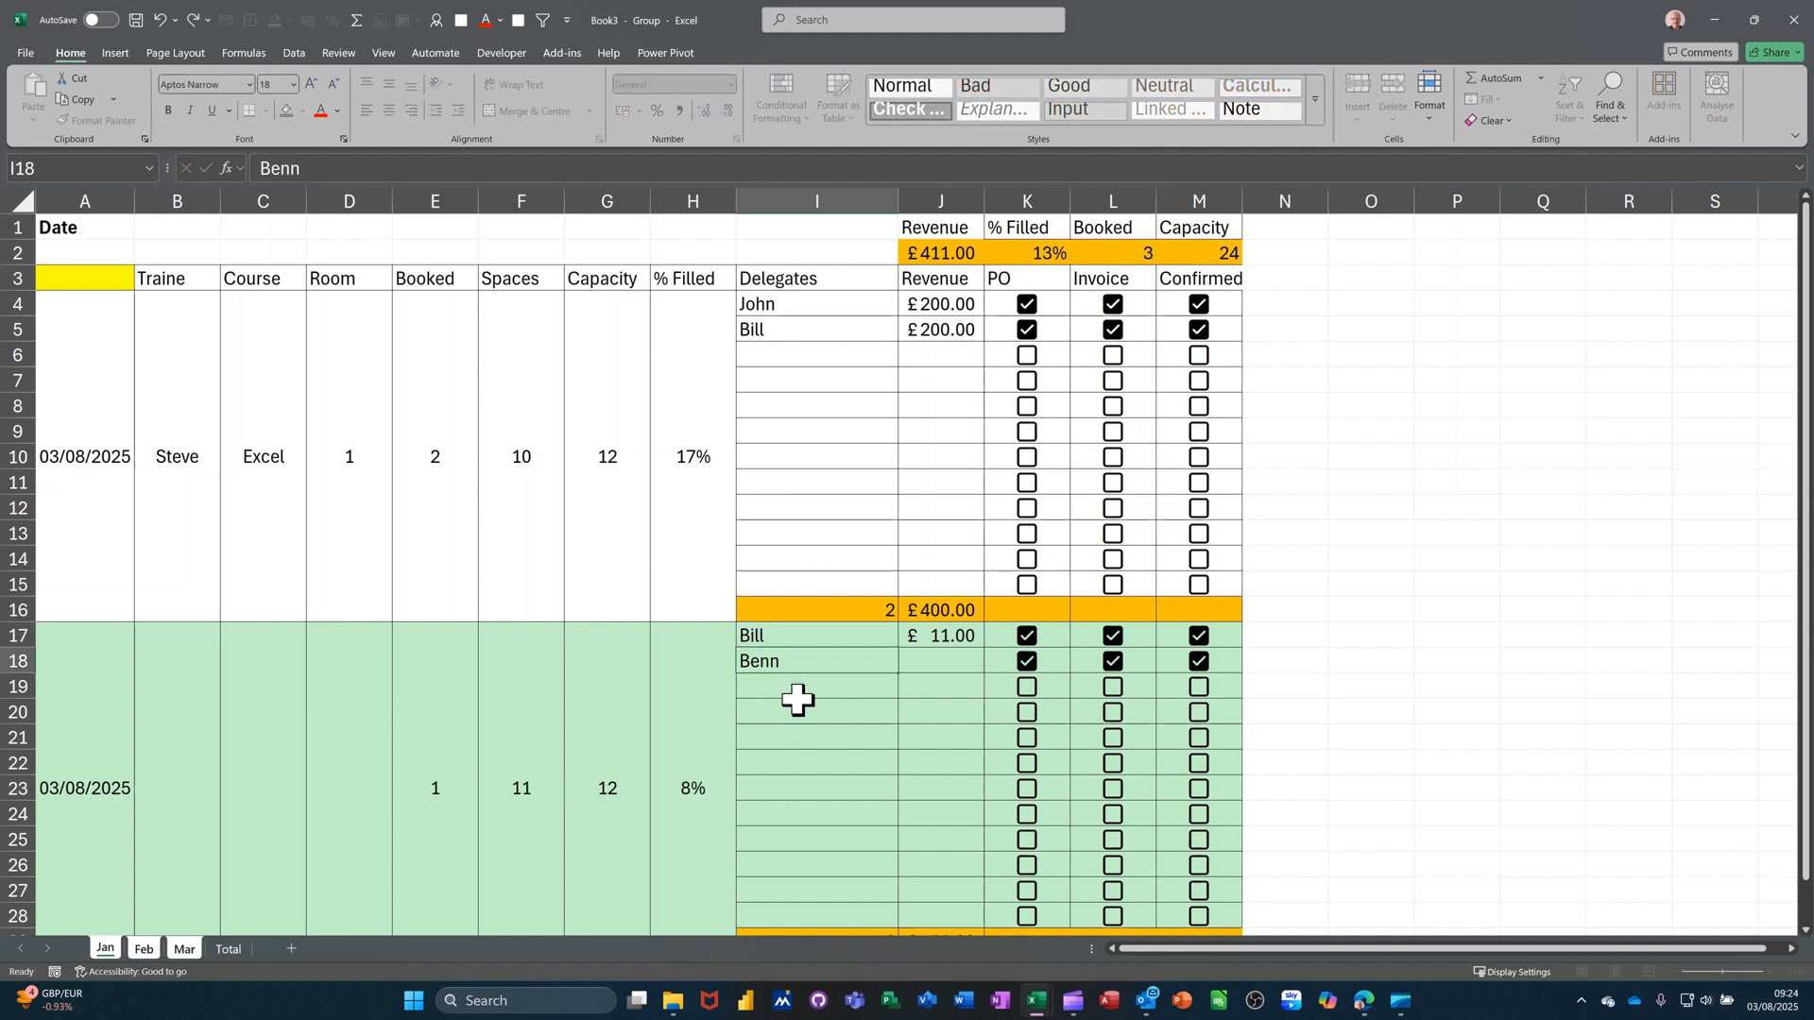
pyautogui.press('Return')
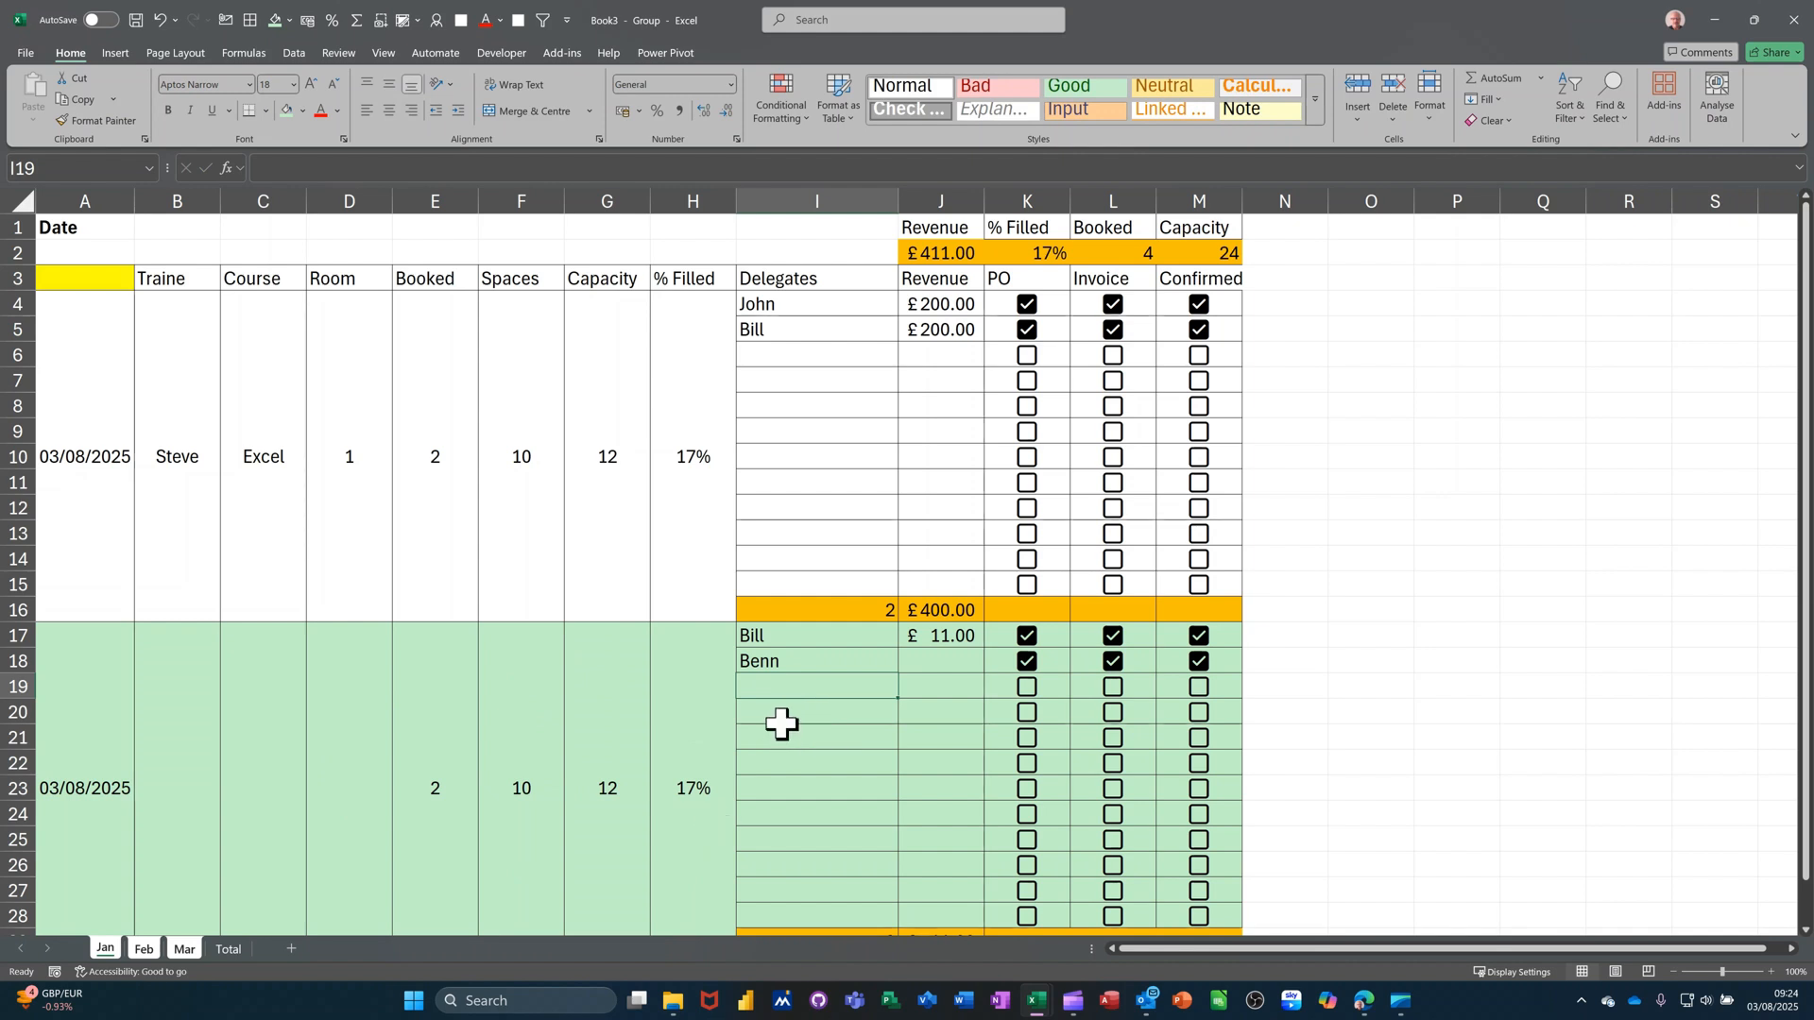
# Step: Fill the delegate names down from I5 to I15 in the first block and from I18 to I22 in the second
pyautogui.click(833, 333)
pyautogui.moveTo(895, 342); pyautogui.dragTo(863, 593)
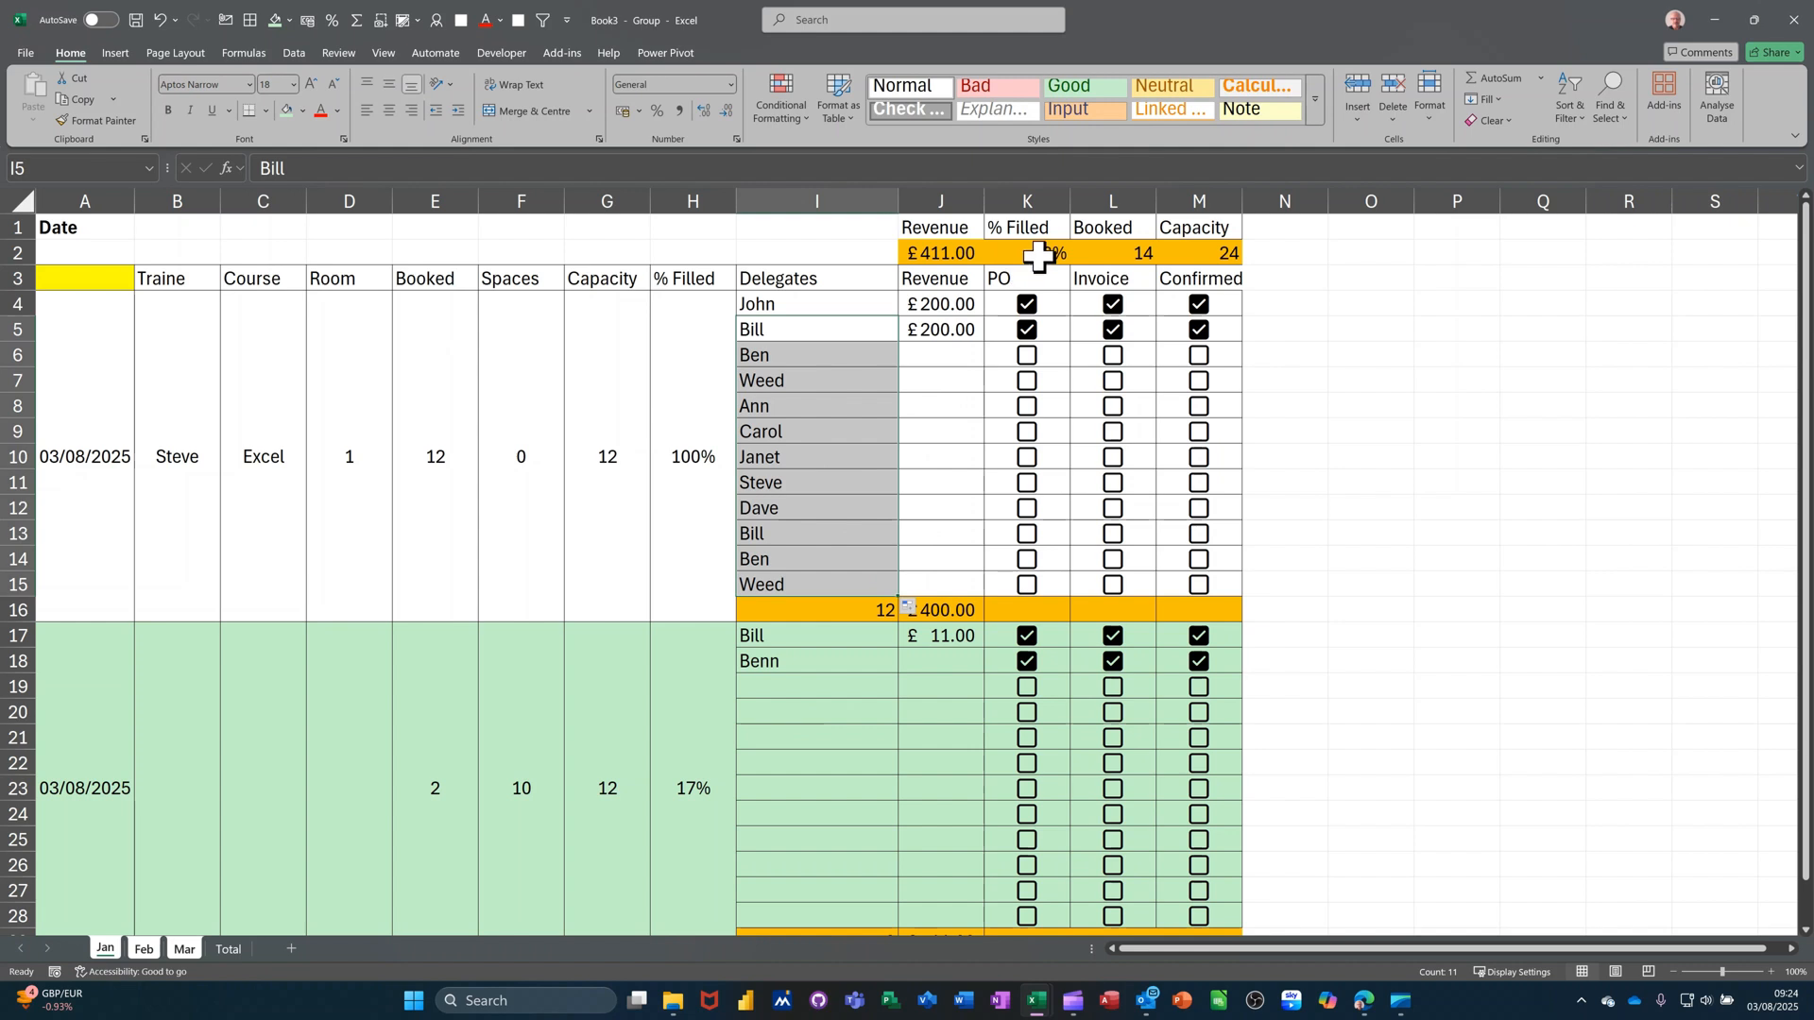
pyautogui.click(826, 664)
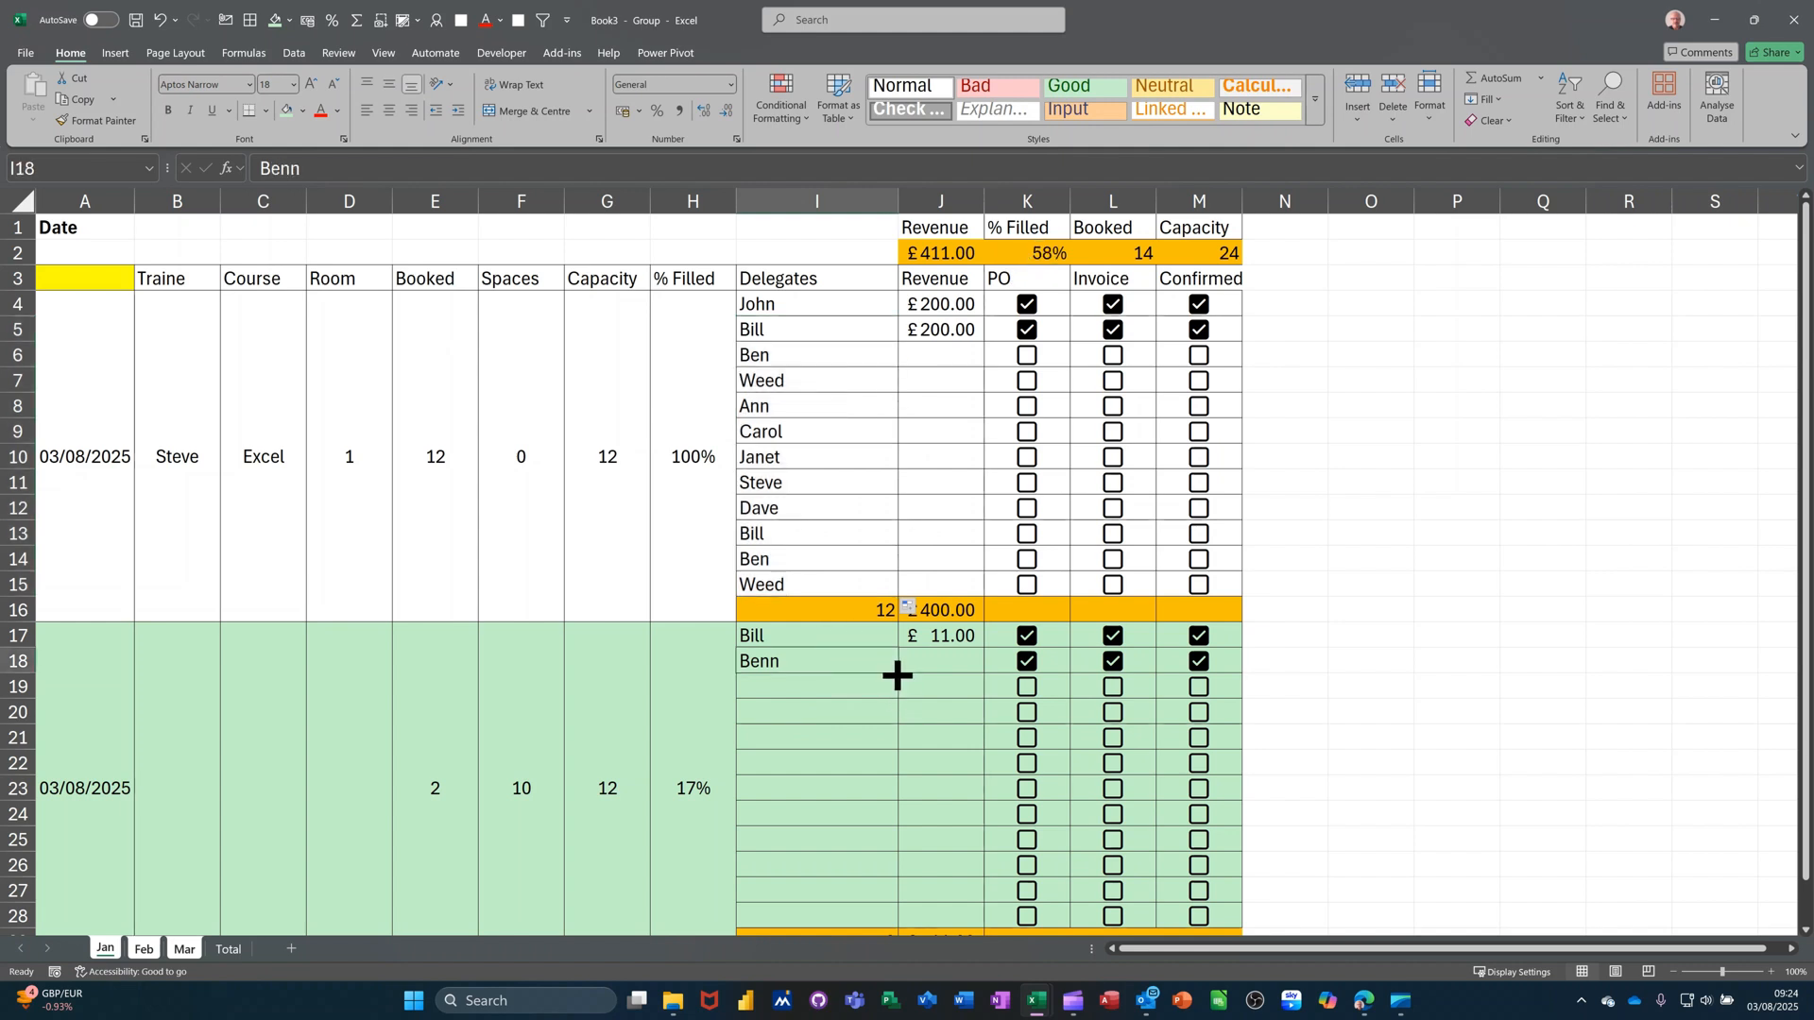
pyautogui.moveTo(896, 674); pyautogui.dragTo(869, 773)
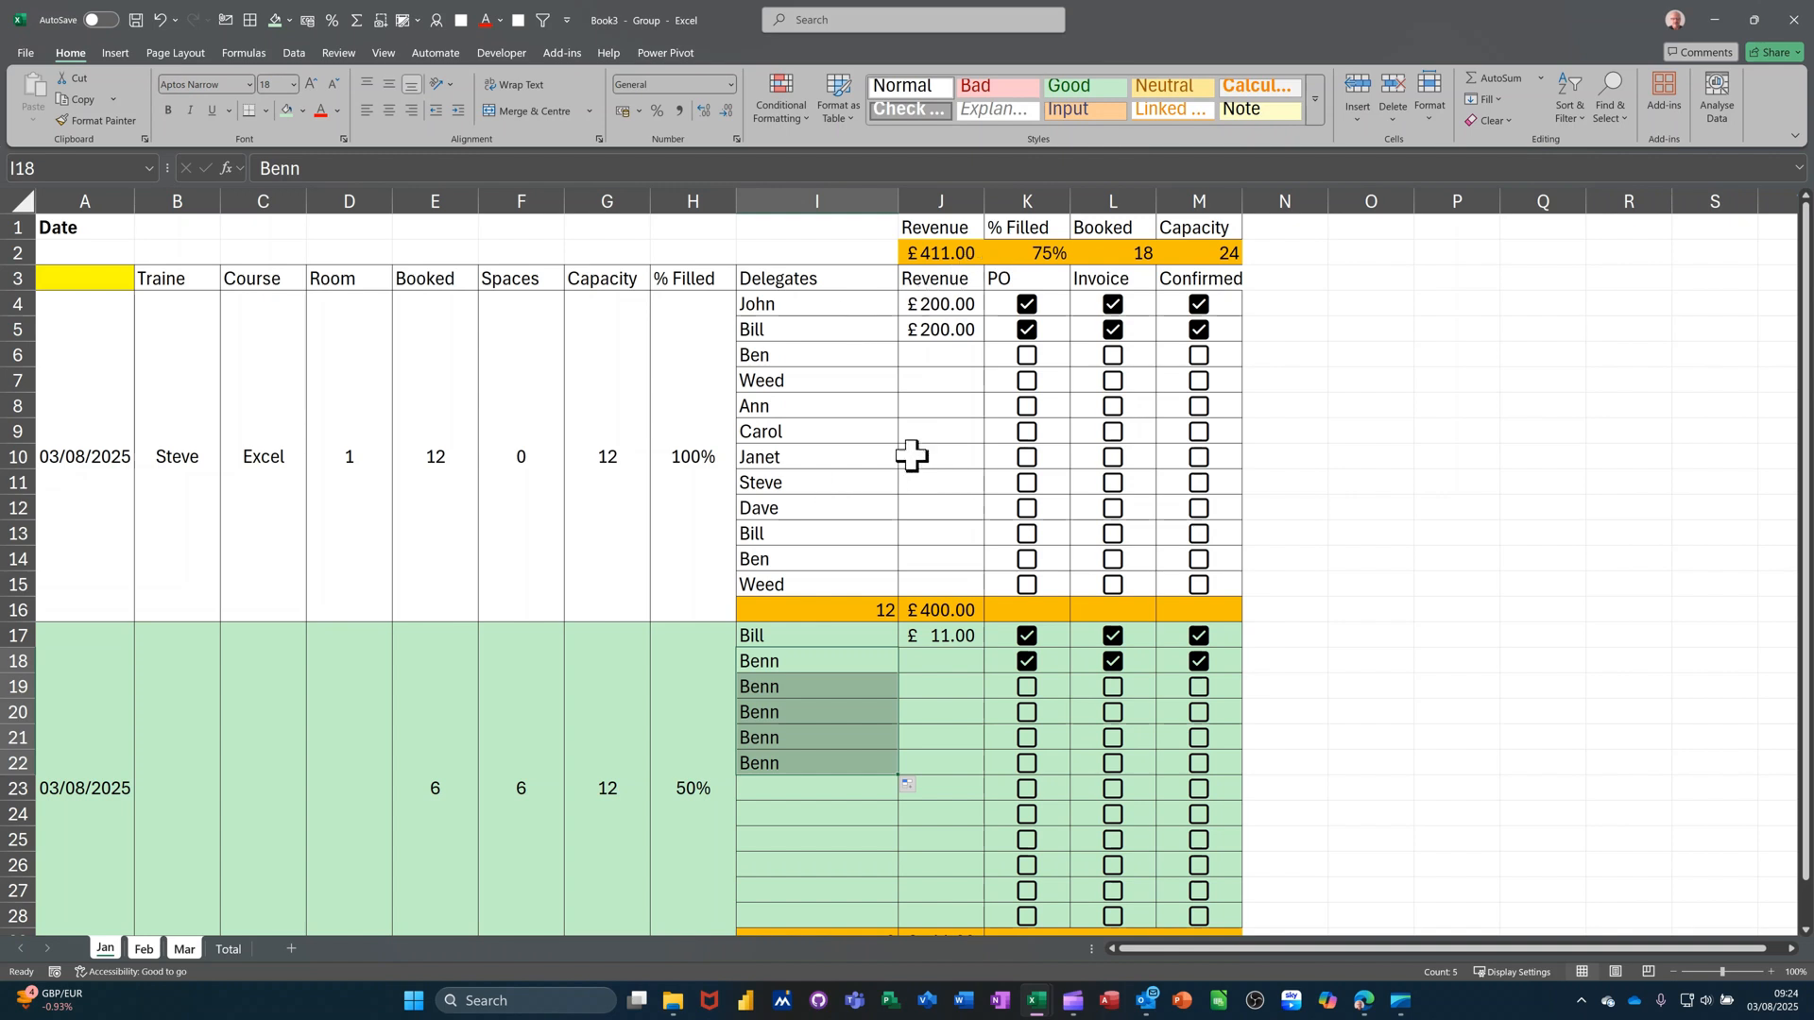
# Step: Examine the summary cells J1:M2 and the K2 formula, and check the Total, Jan, Feb and Mar sheets
pyautogui.moveTo(957, 226); pyautogui.dragTo(1183, 250)
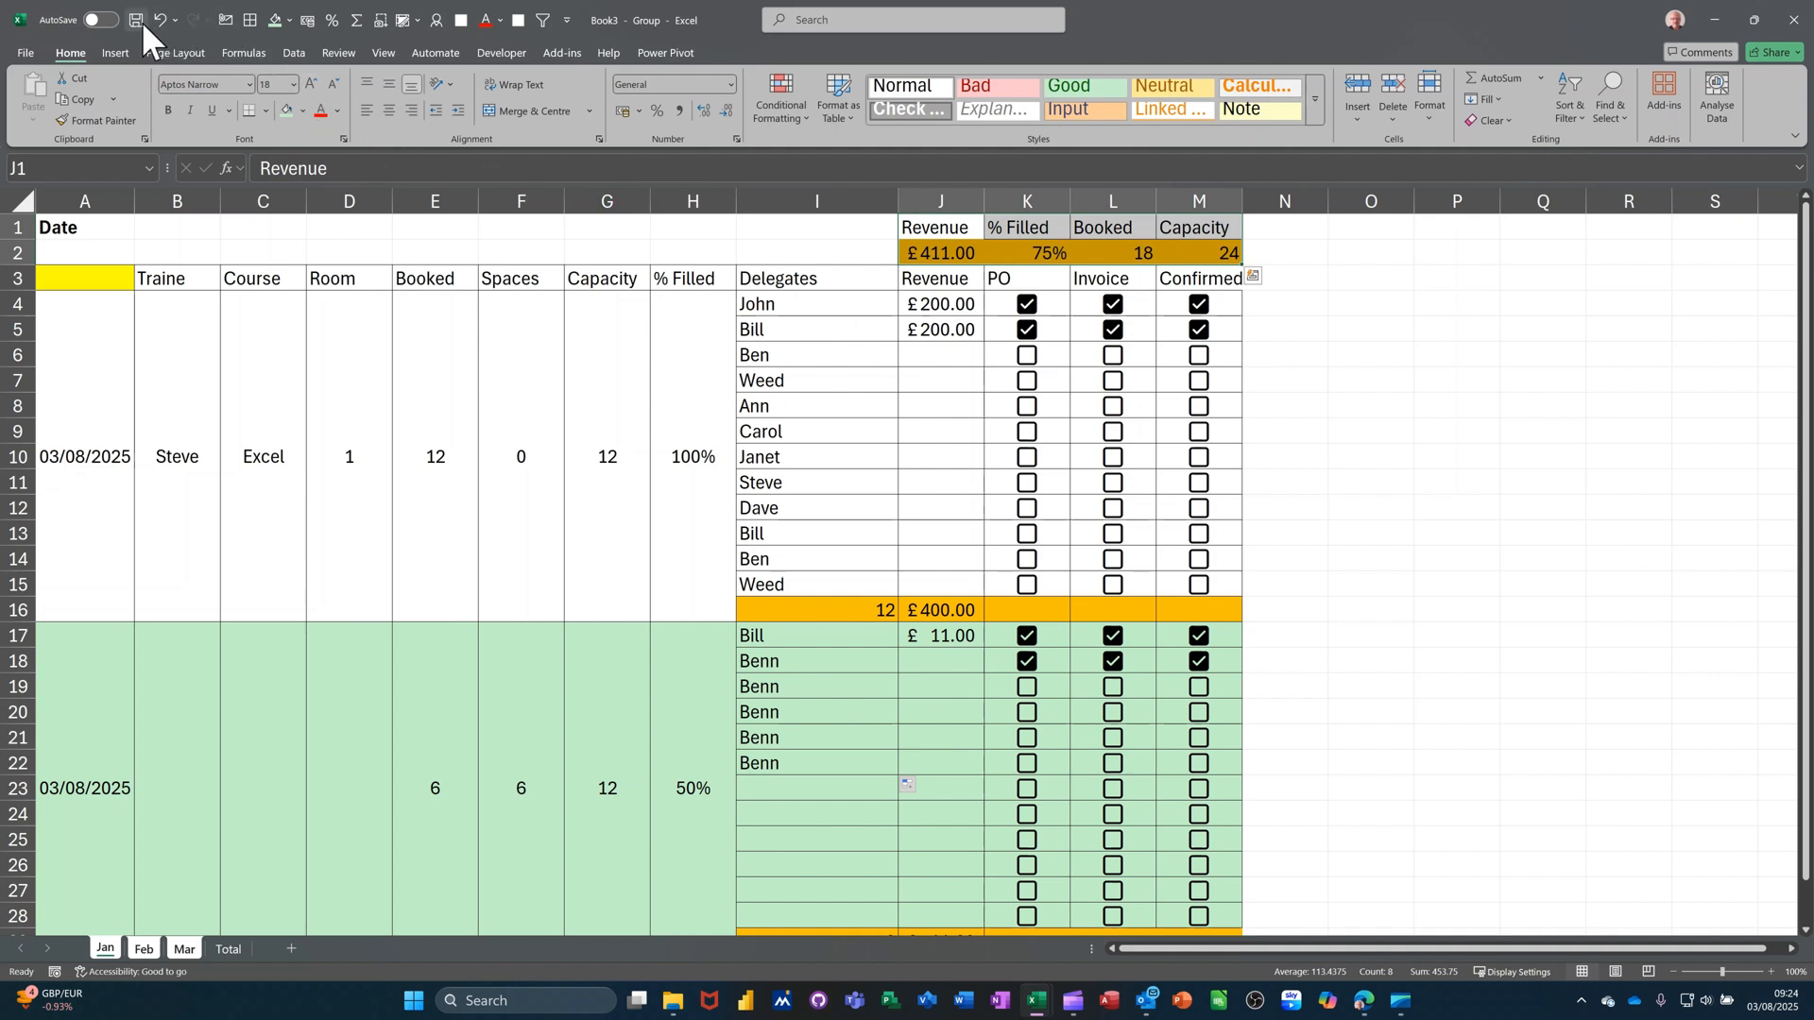
pyautogui.click(1025, 255)
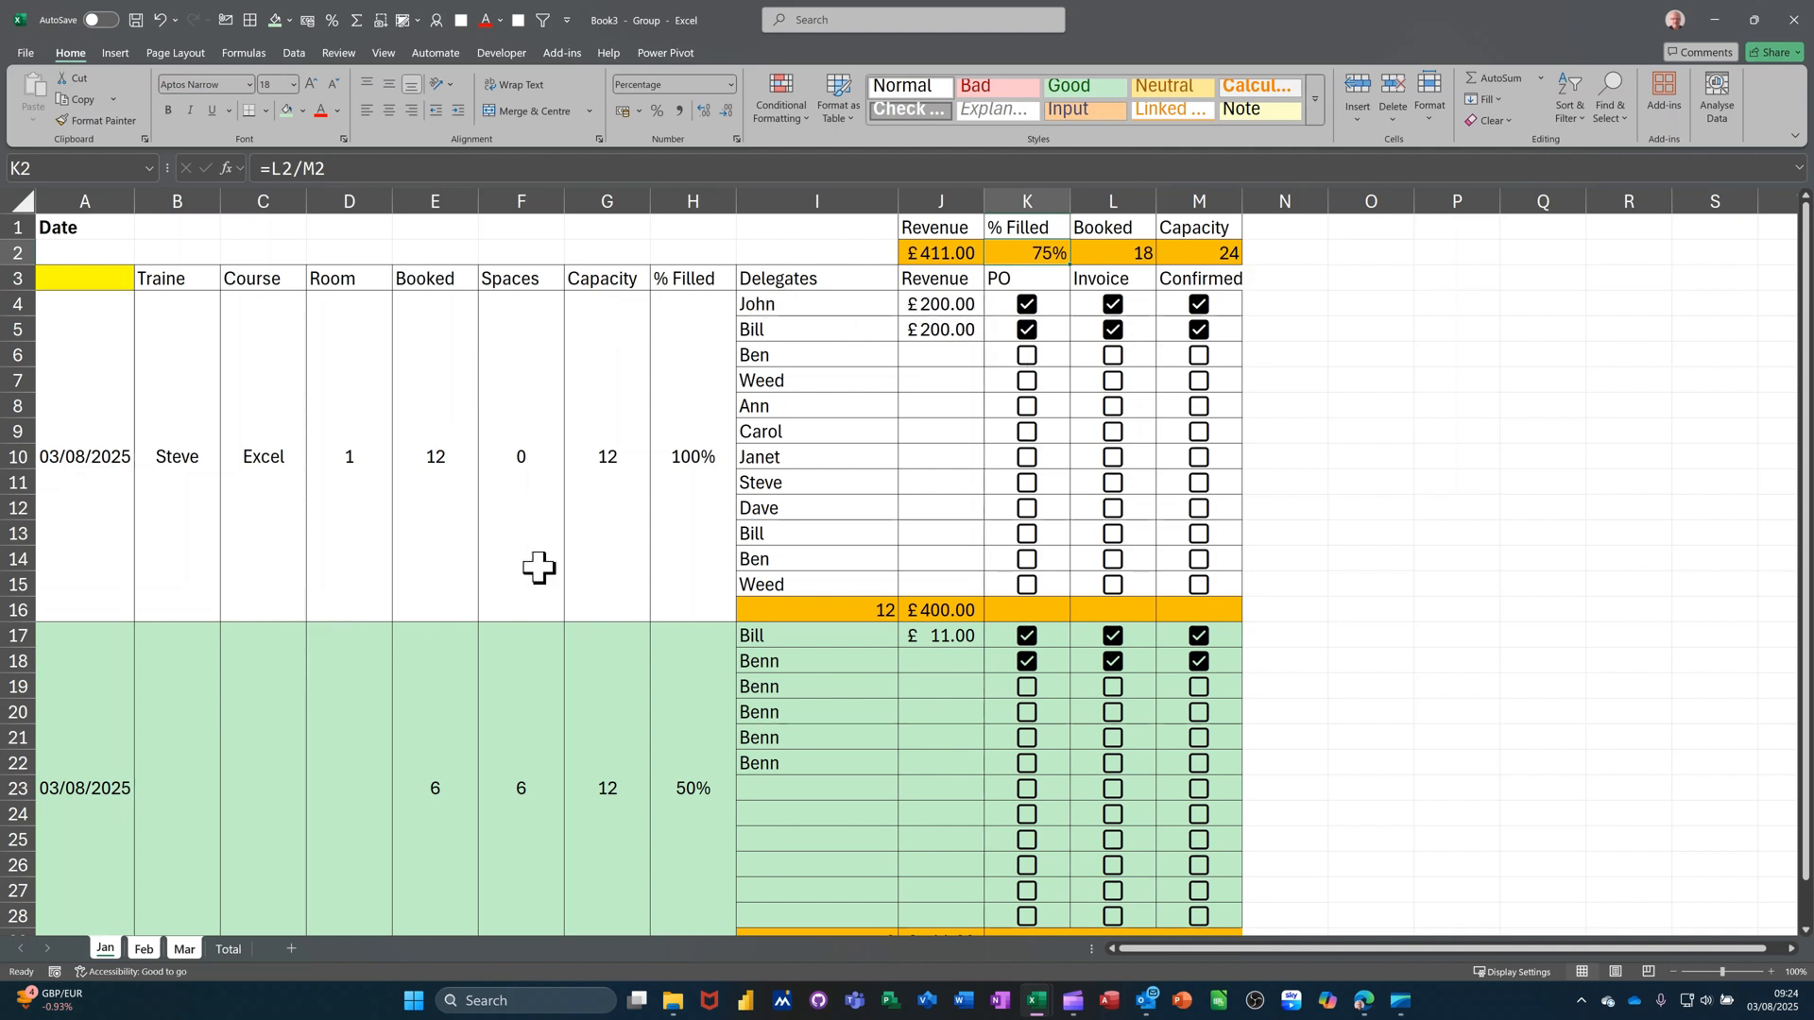
pyautogui.scroll(-1, 802, 514)
pyautogui.scroll(1, 818, 584)
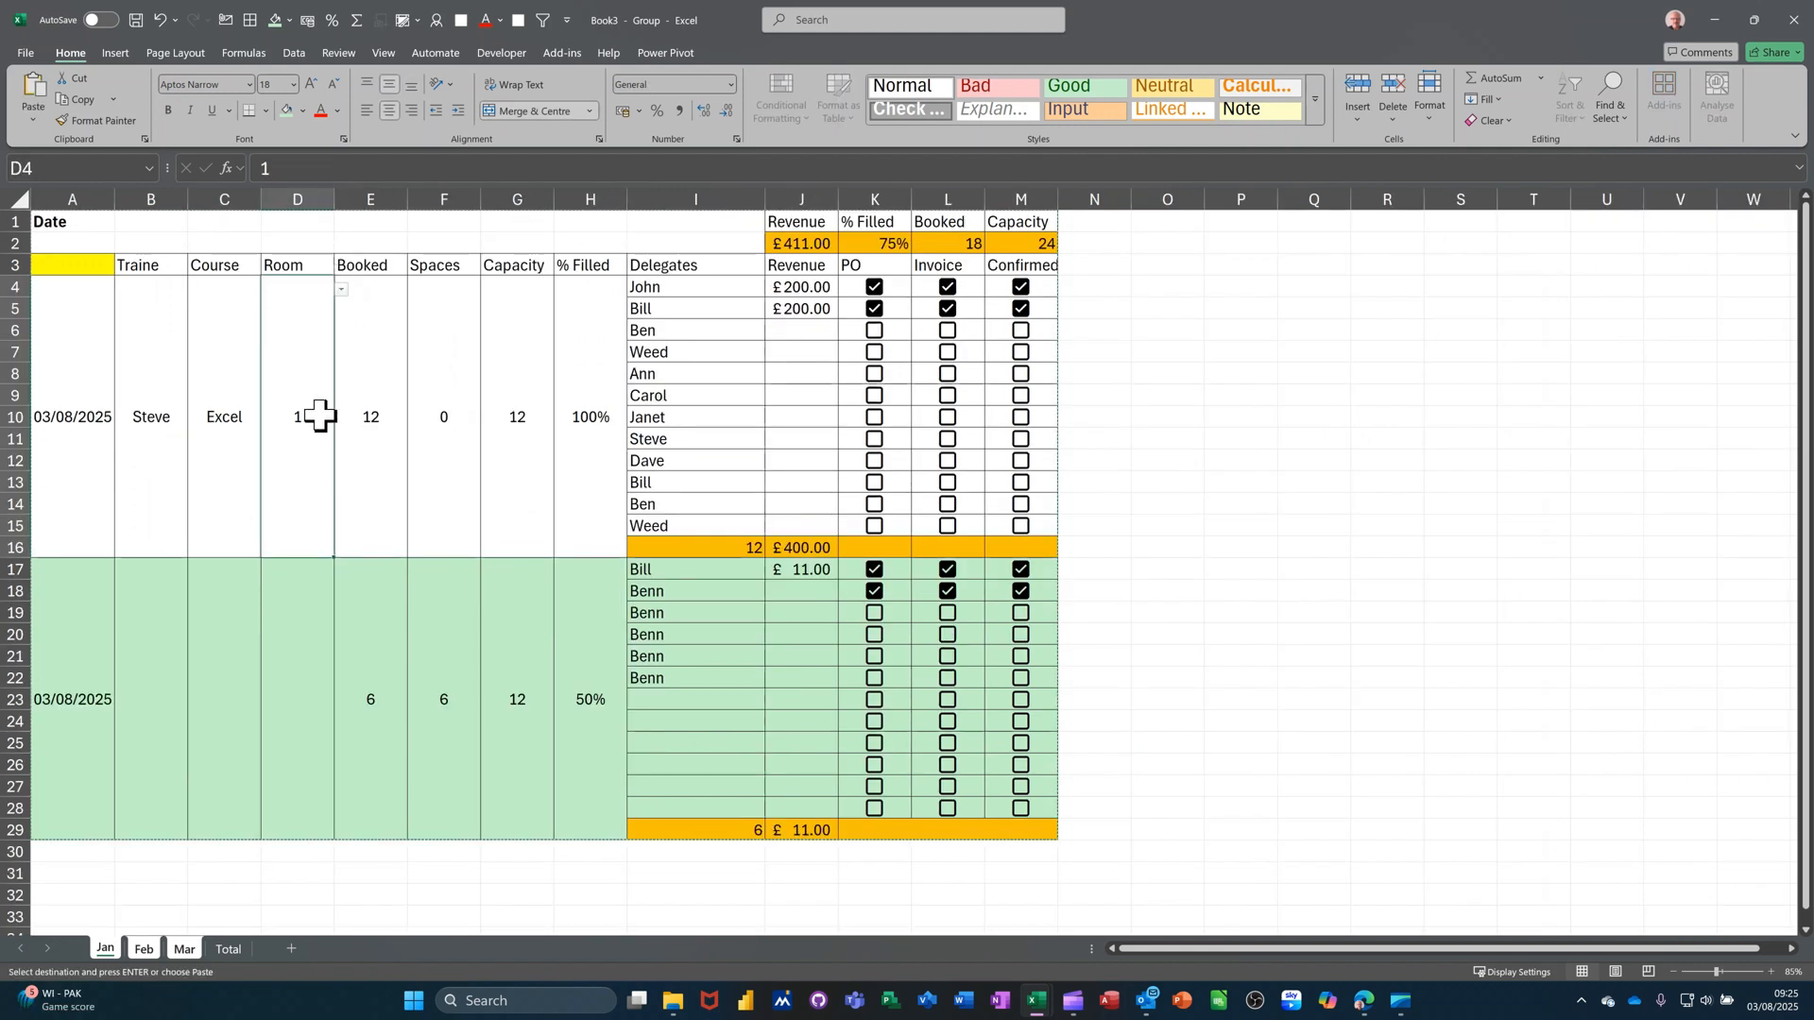
pyautogui.click(220, 950)
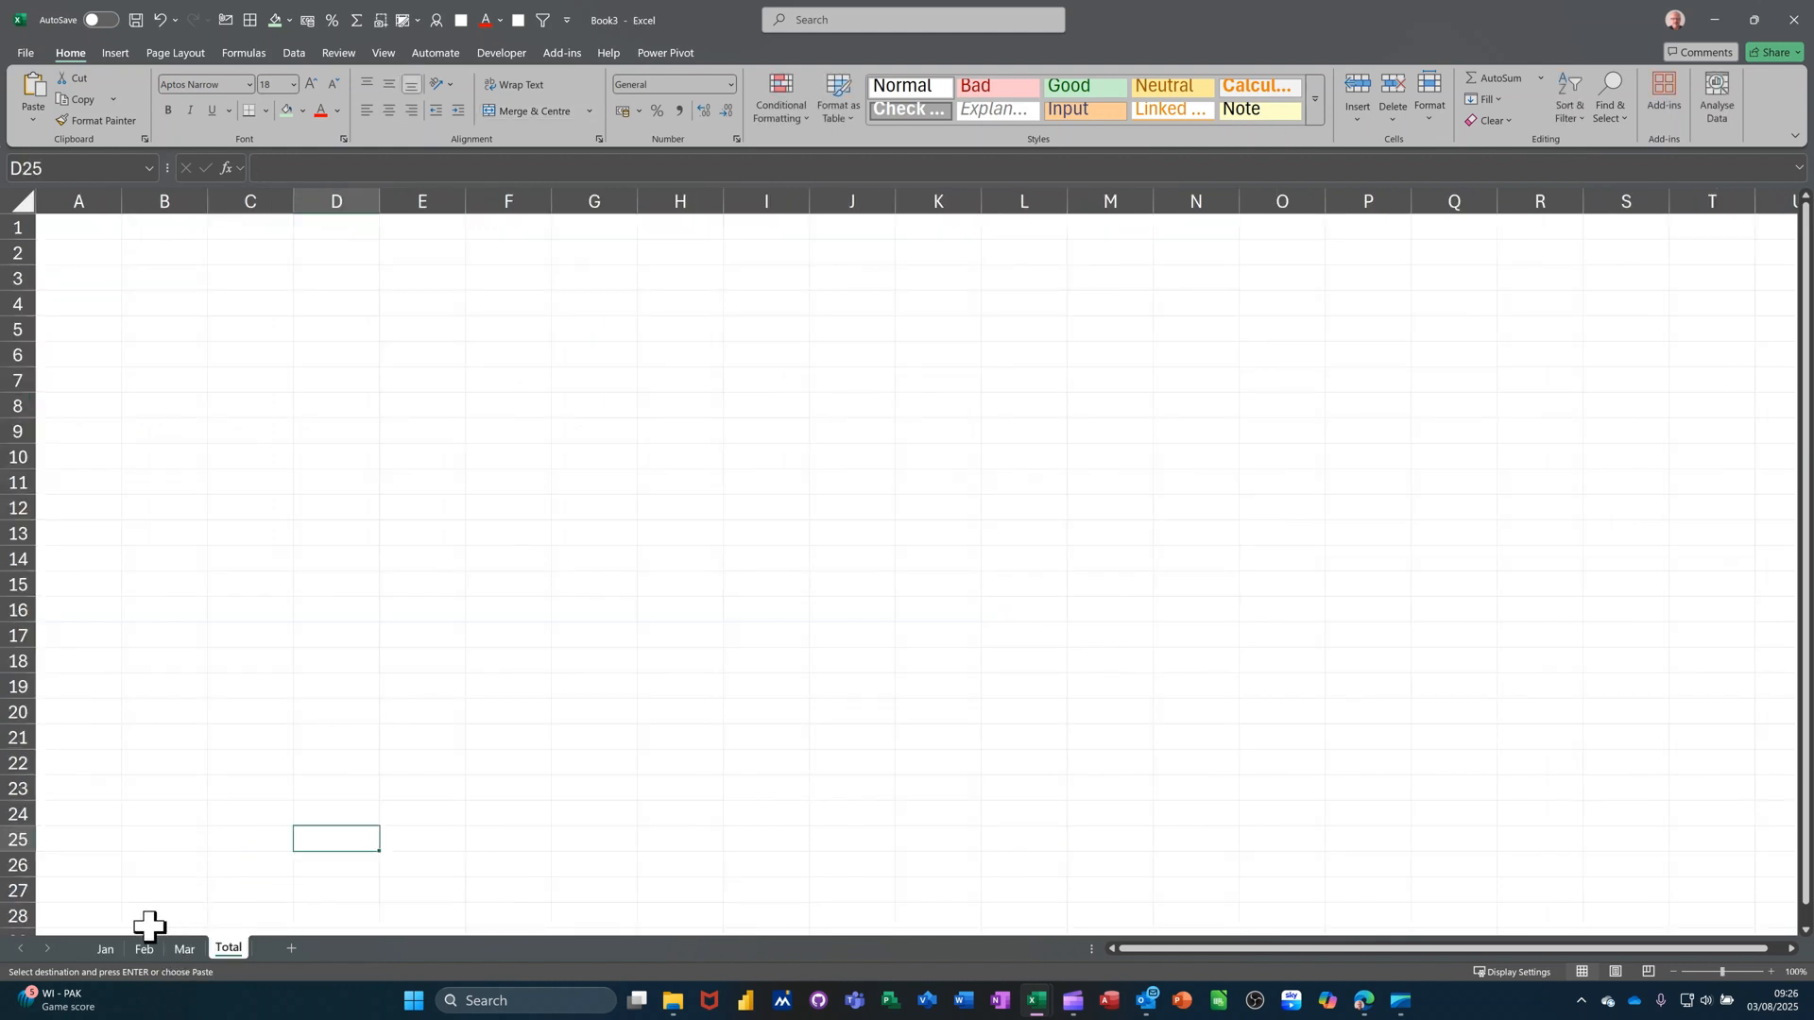
pyautogui.click(104, 949)
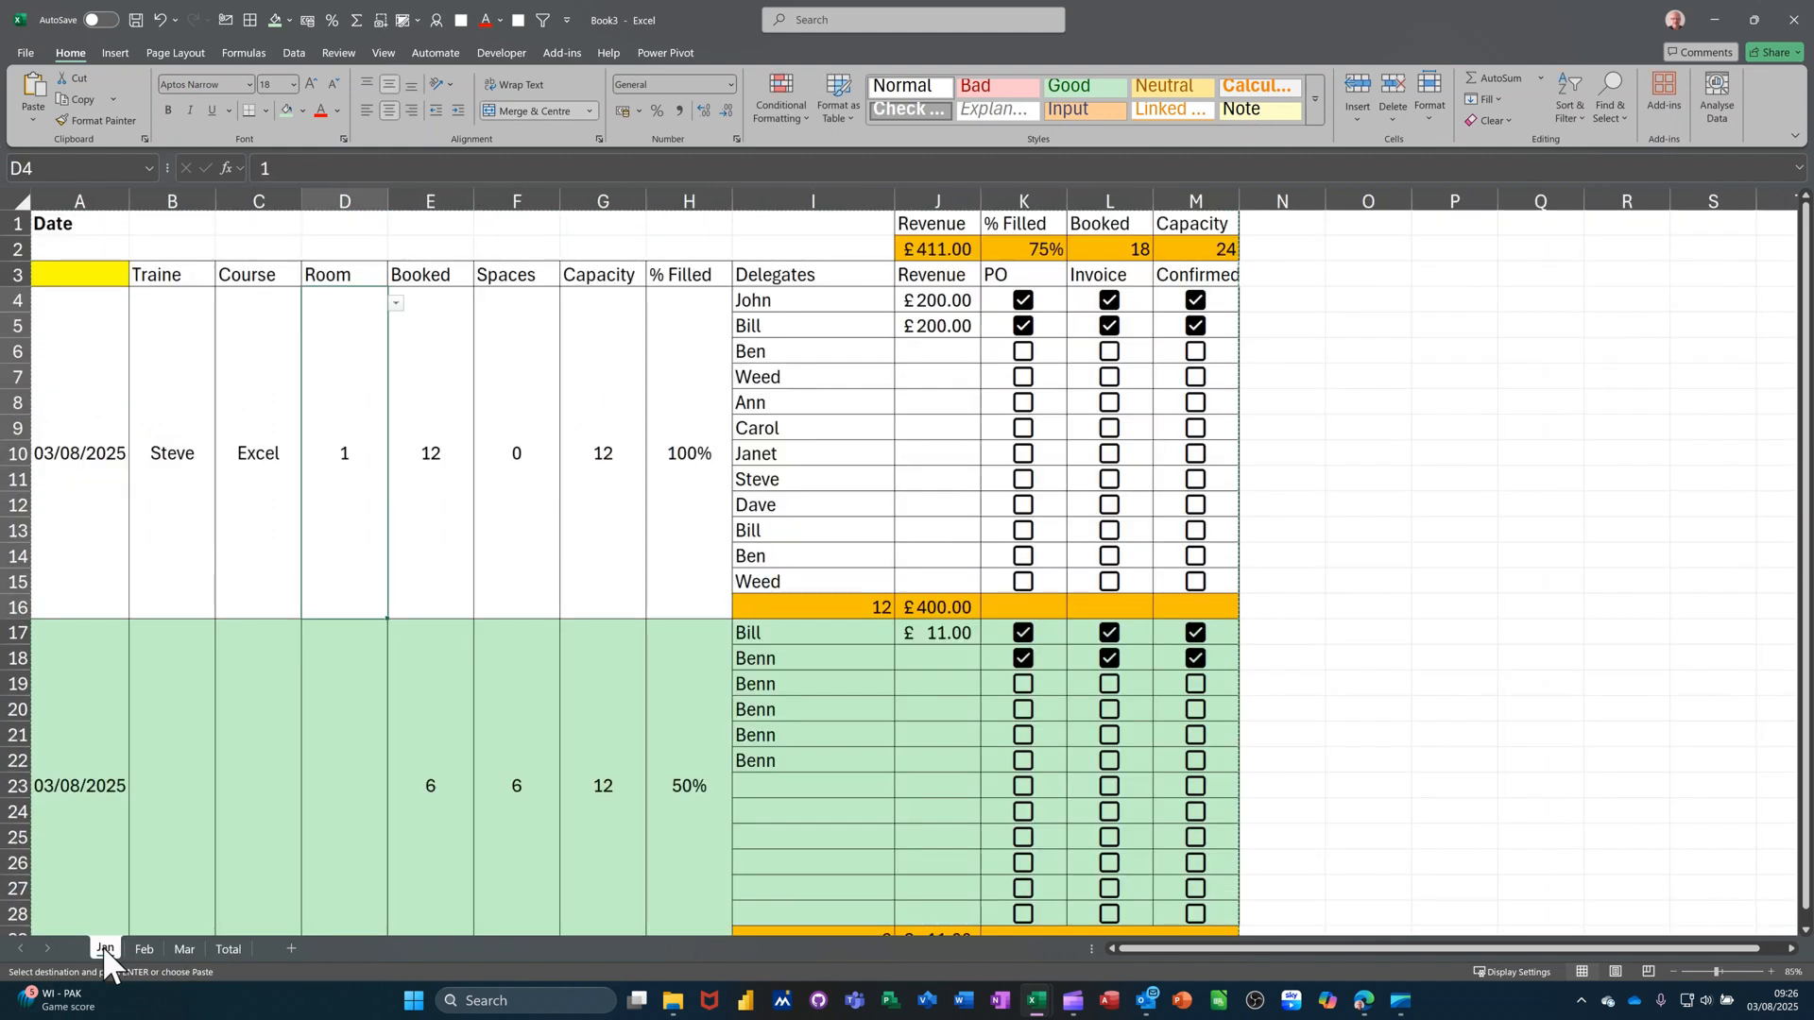
pyautogui.click(142, 949)
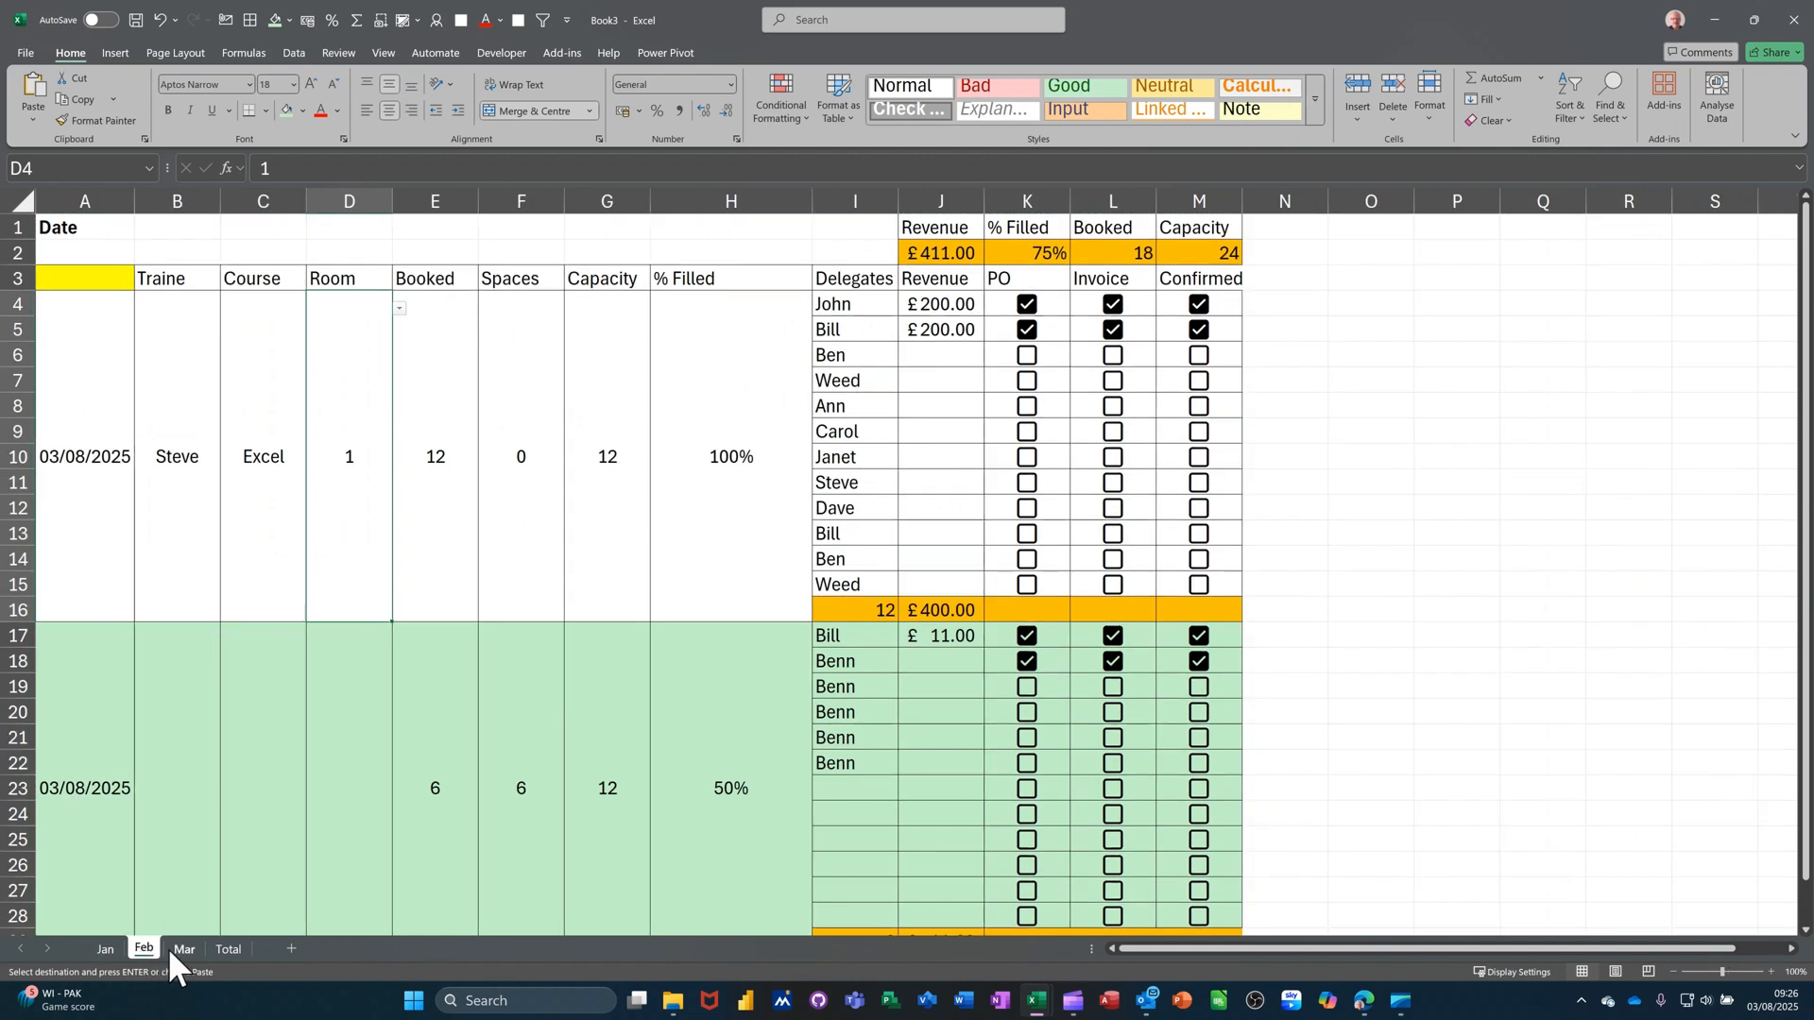
pyautogui.click(182, 948)
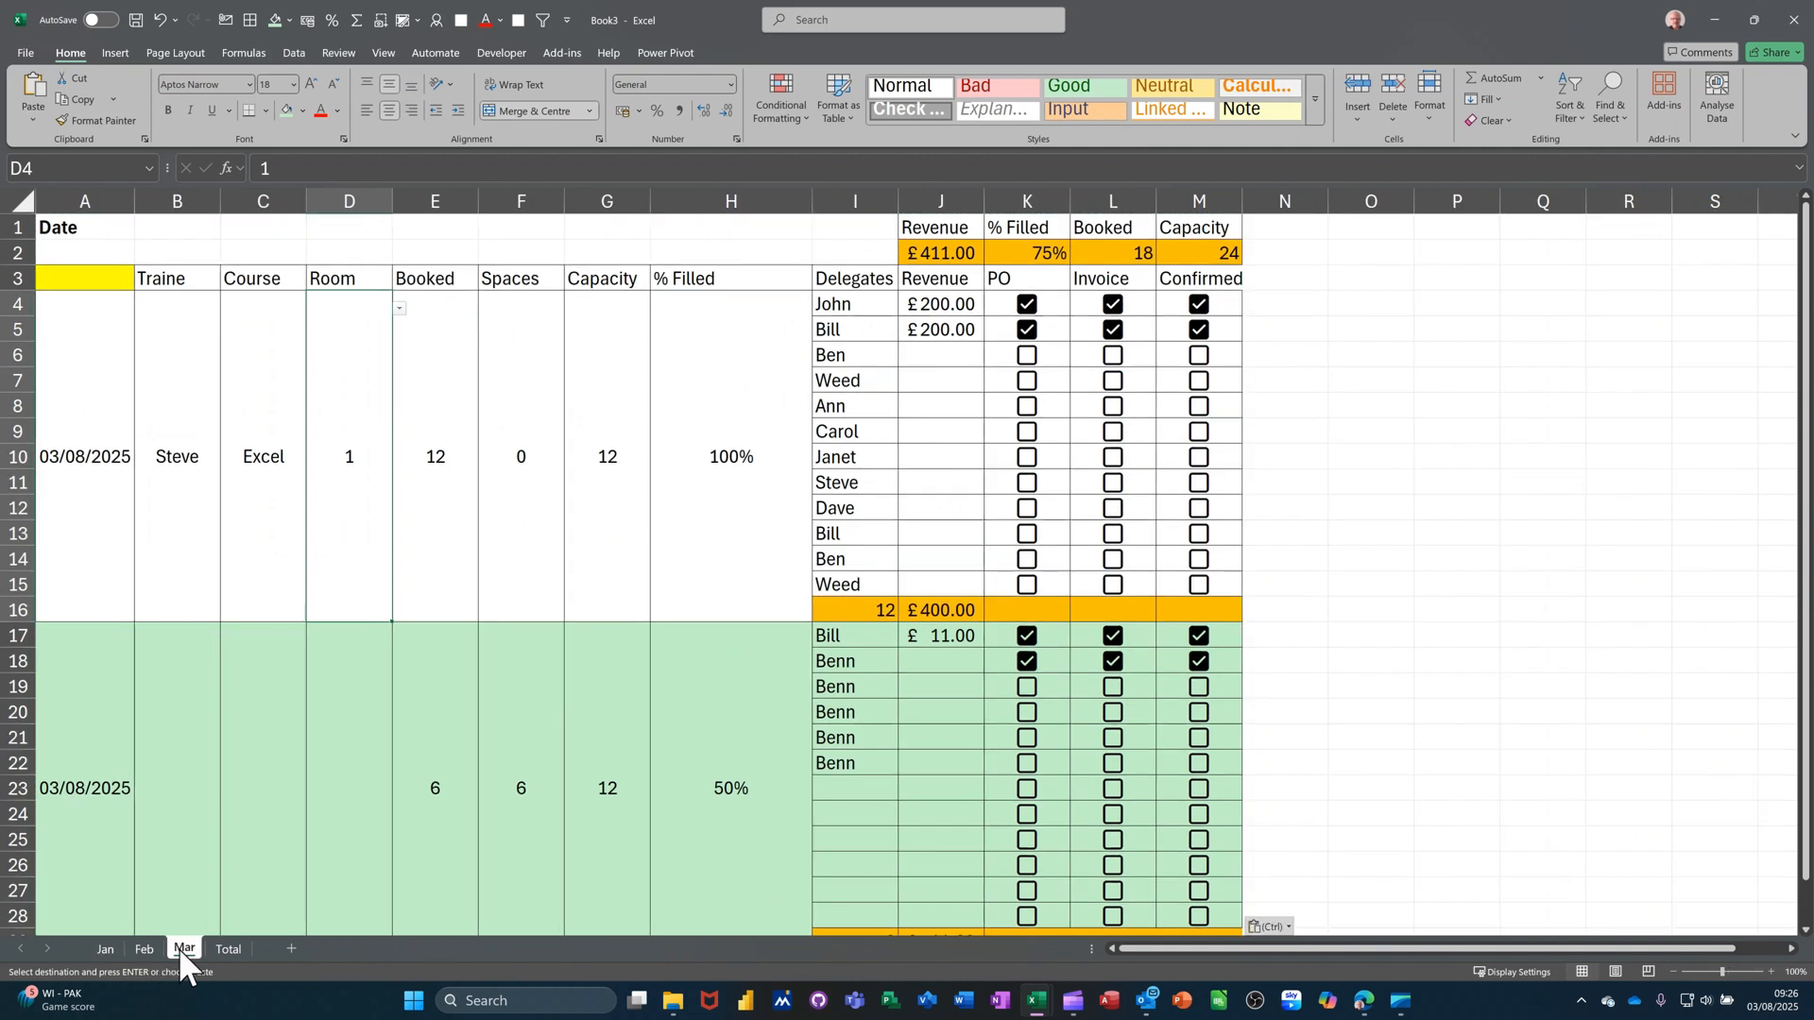
# Step: Group the Jan to Mar sheets and clear the date, trainer, course and room entries of both blocks
pyautogui.click(104, 948)
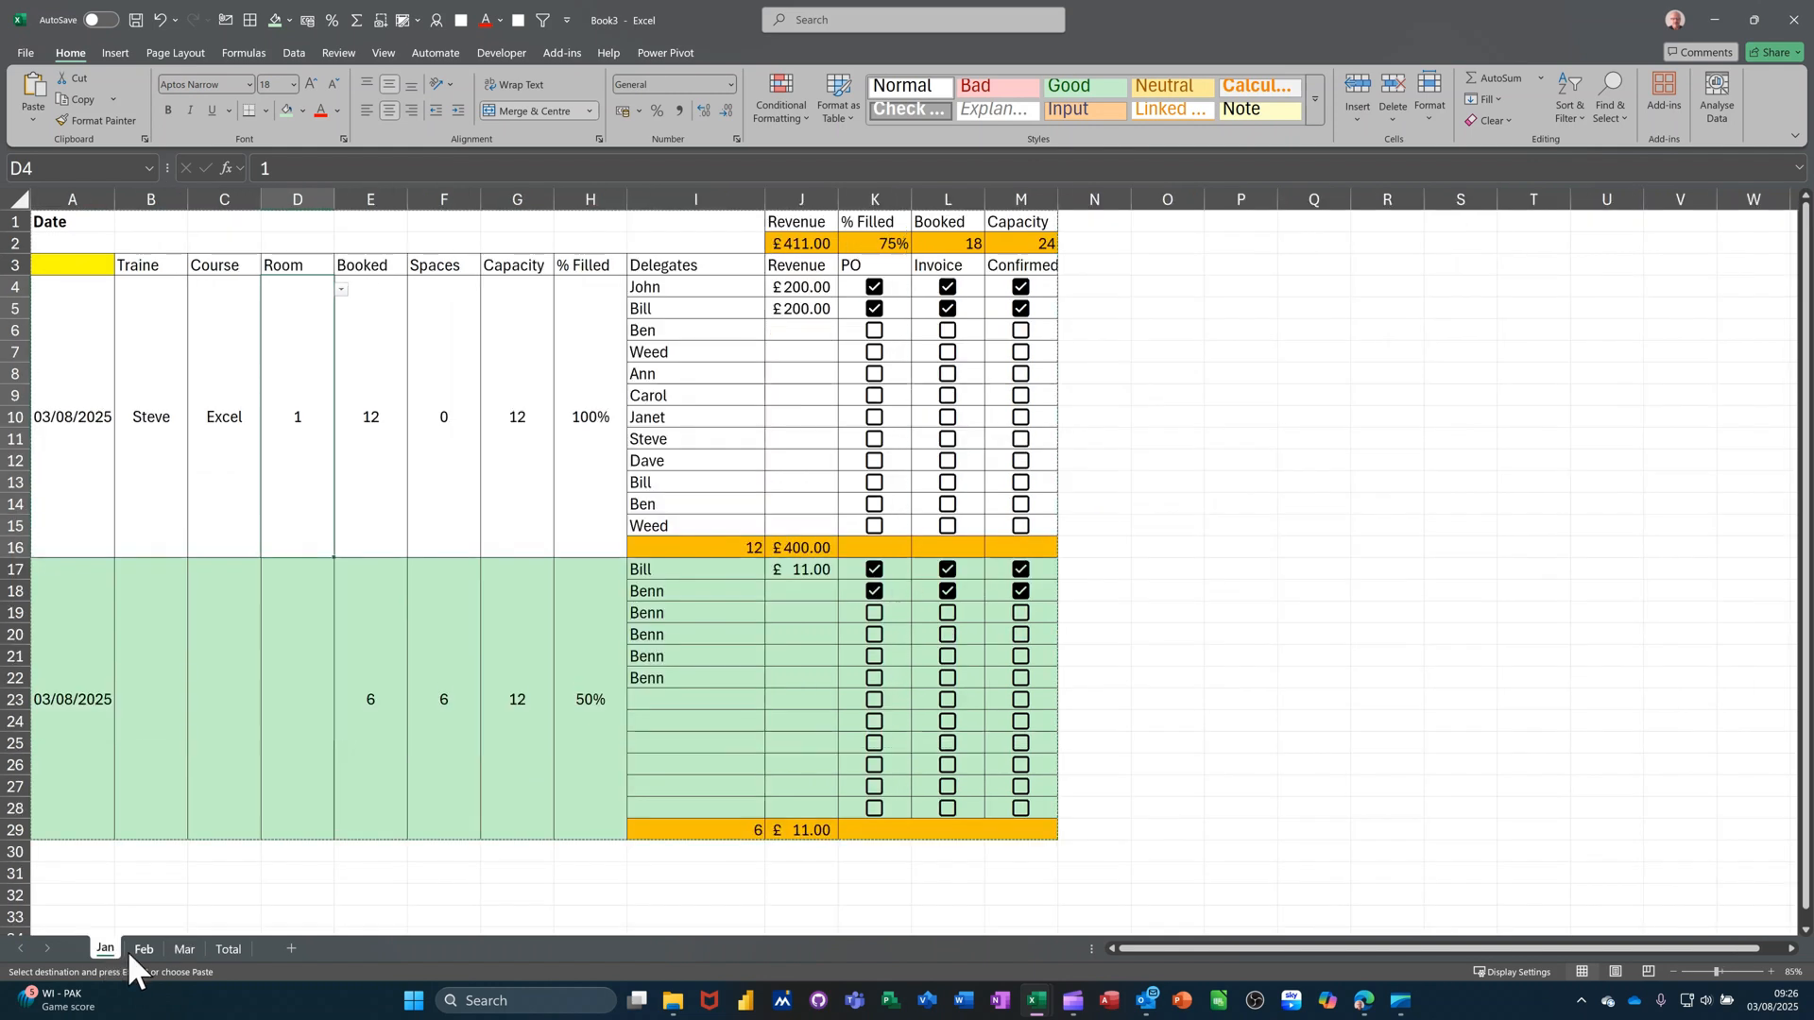
pyautogui.keyDown('shift'); pyautogui.click(183, 950); pyautogui.keyUp('shift')
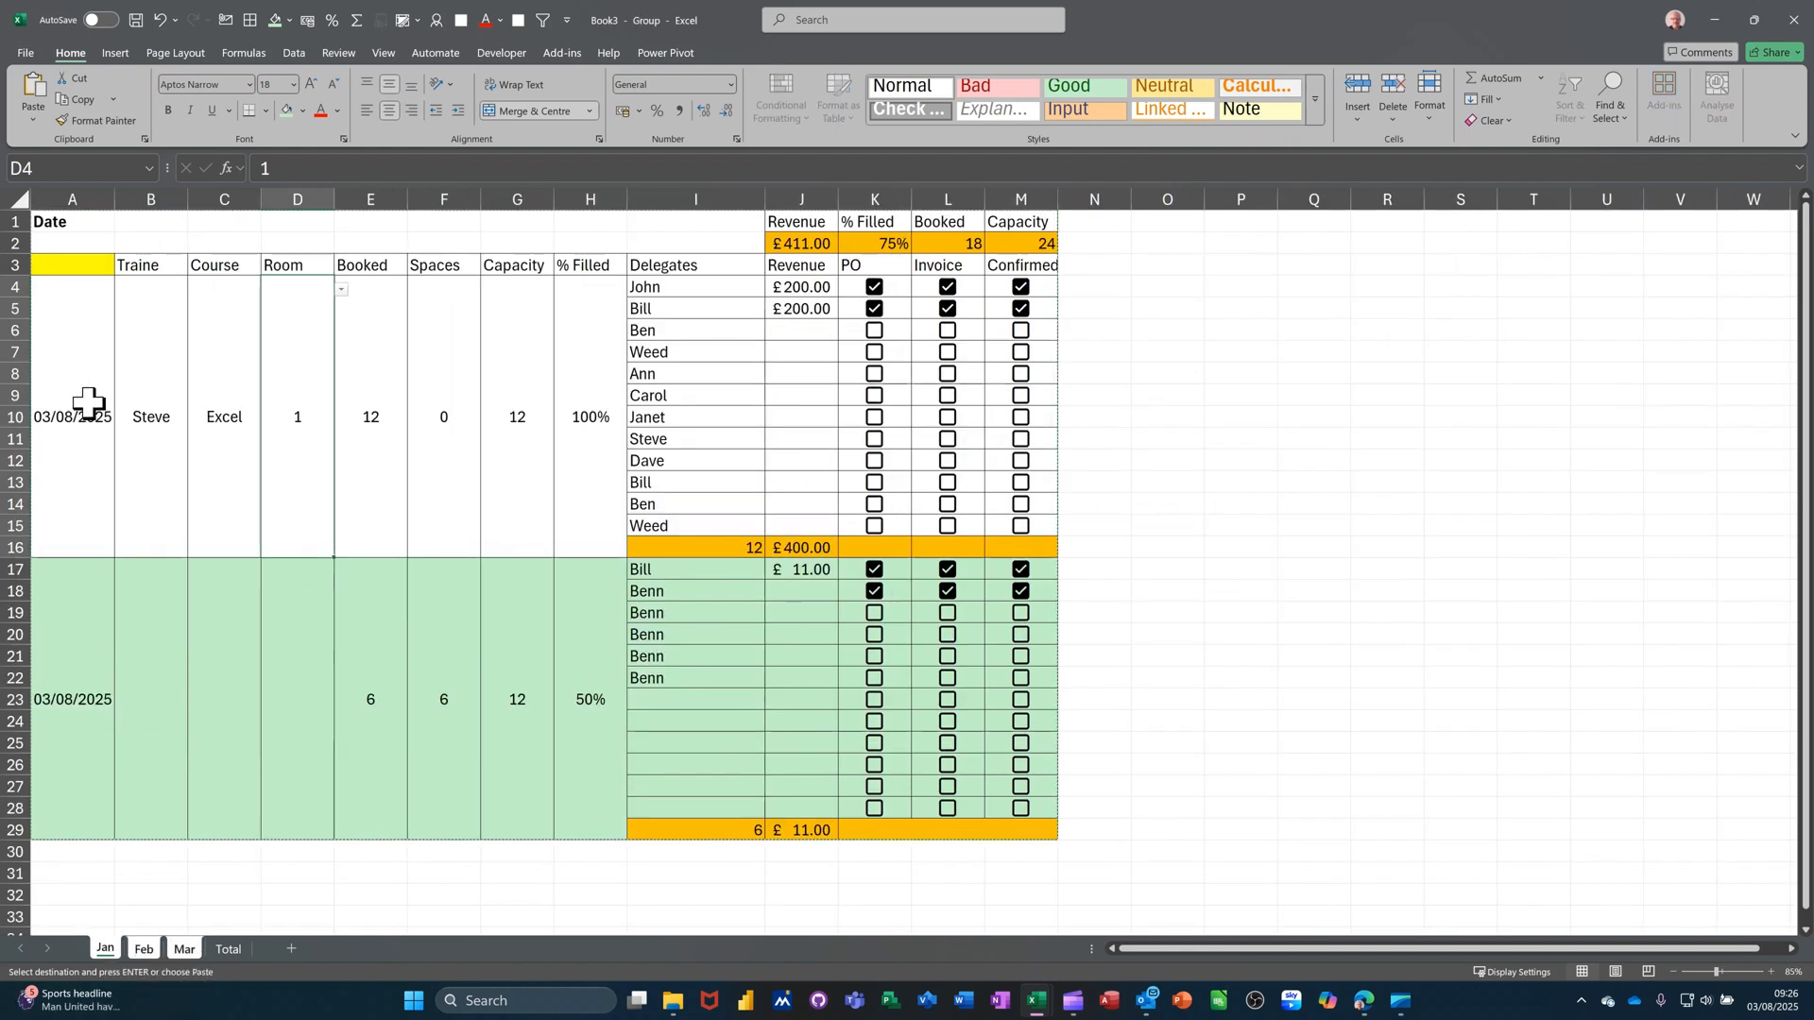
pyautogui.moveTo(83, 405); pyautogui.dragTo(91, 704)
pyautogui.press('Delete')
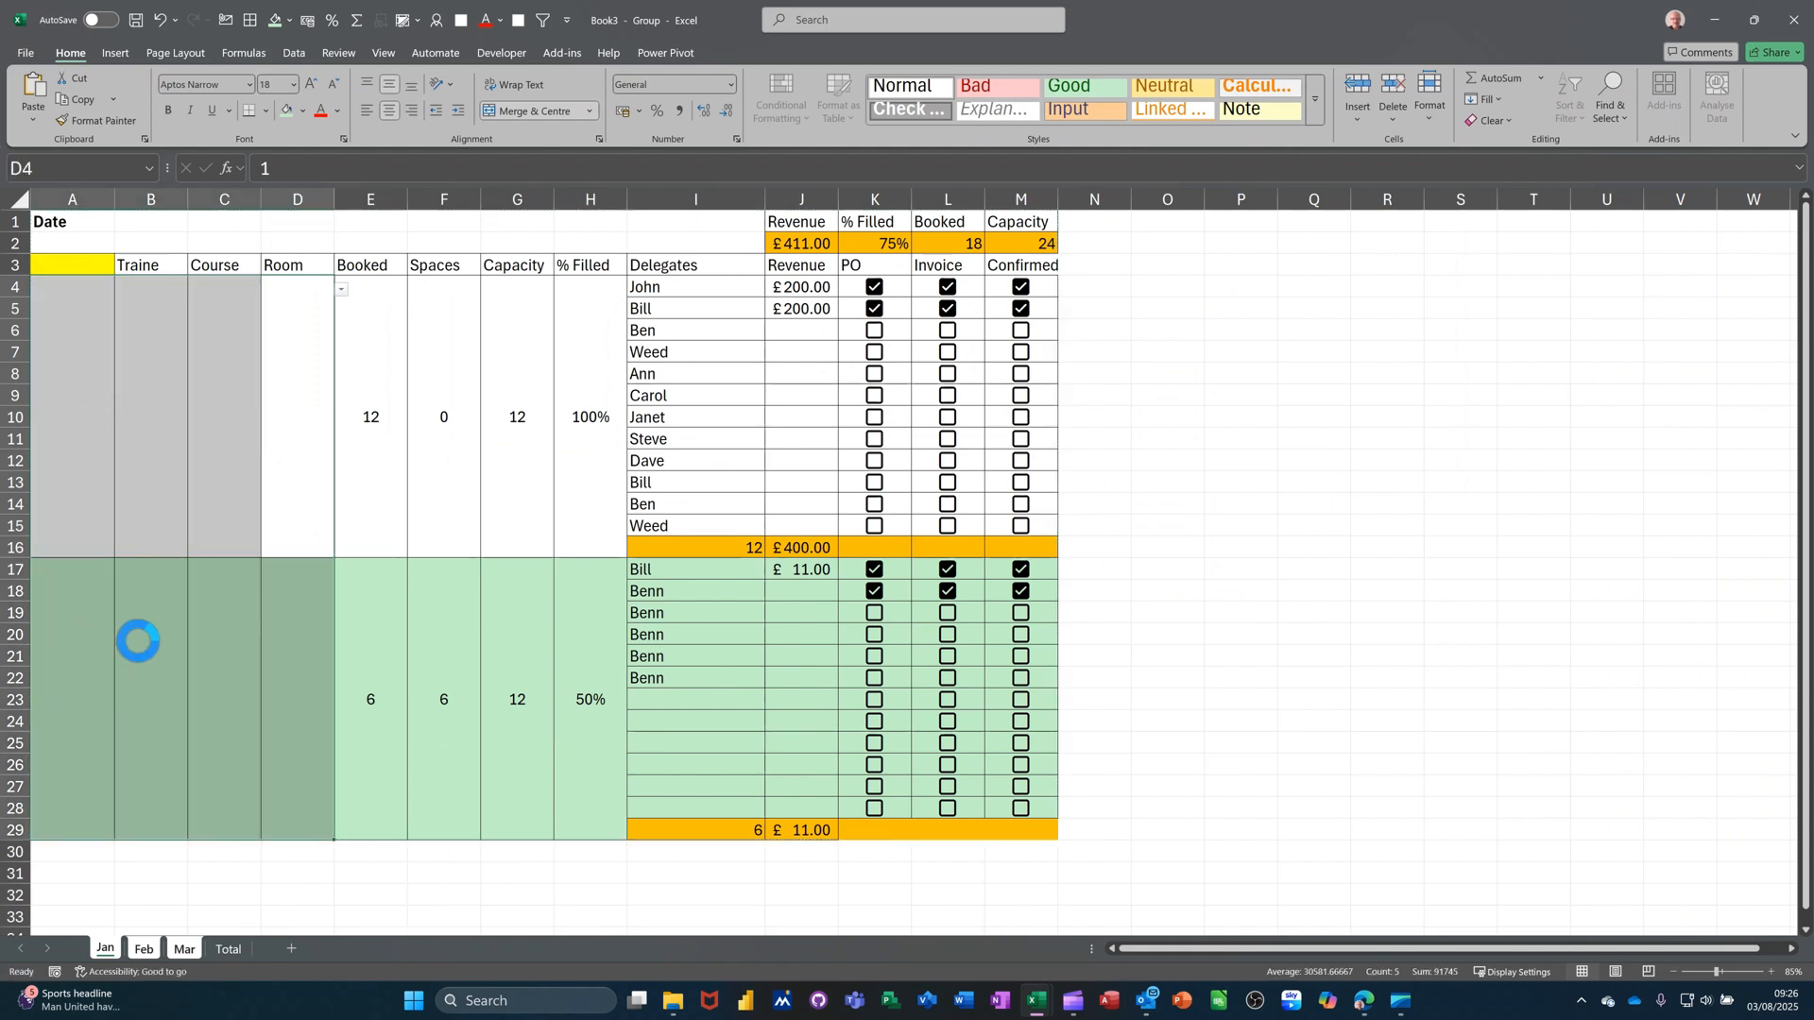
# Step: Clear the delegate names and revenue amounts in I4:J15 and in the filled rows of the green block
pyautogui.click(375, 417)
pyautogui.moveTo(681, 297)
pyautogui.mouseDown()
pyautogui.moveTo(693, 421)
pyautogui.moveTo(789, 518)
pyautogui.mouseUp()
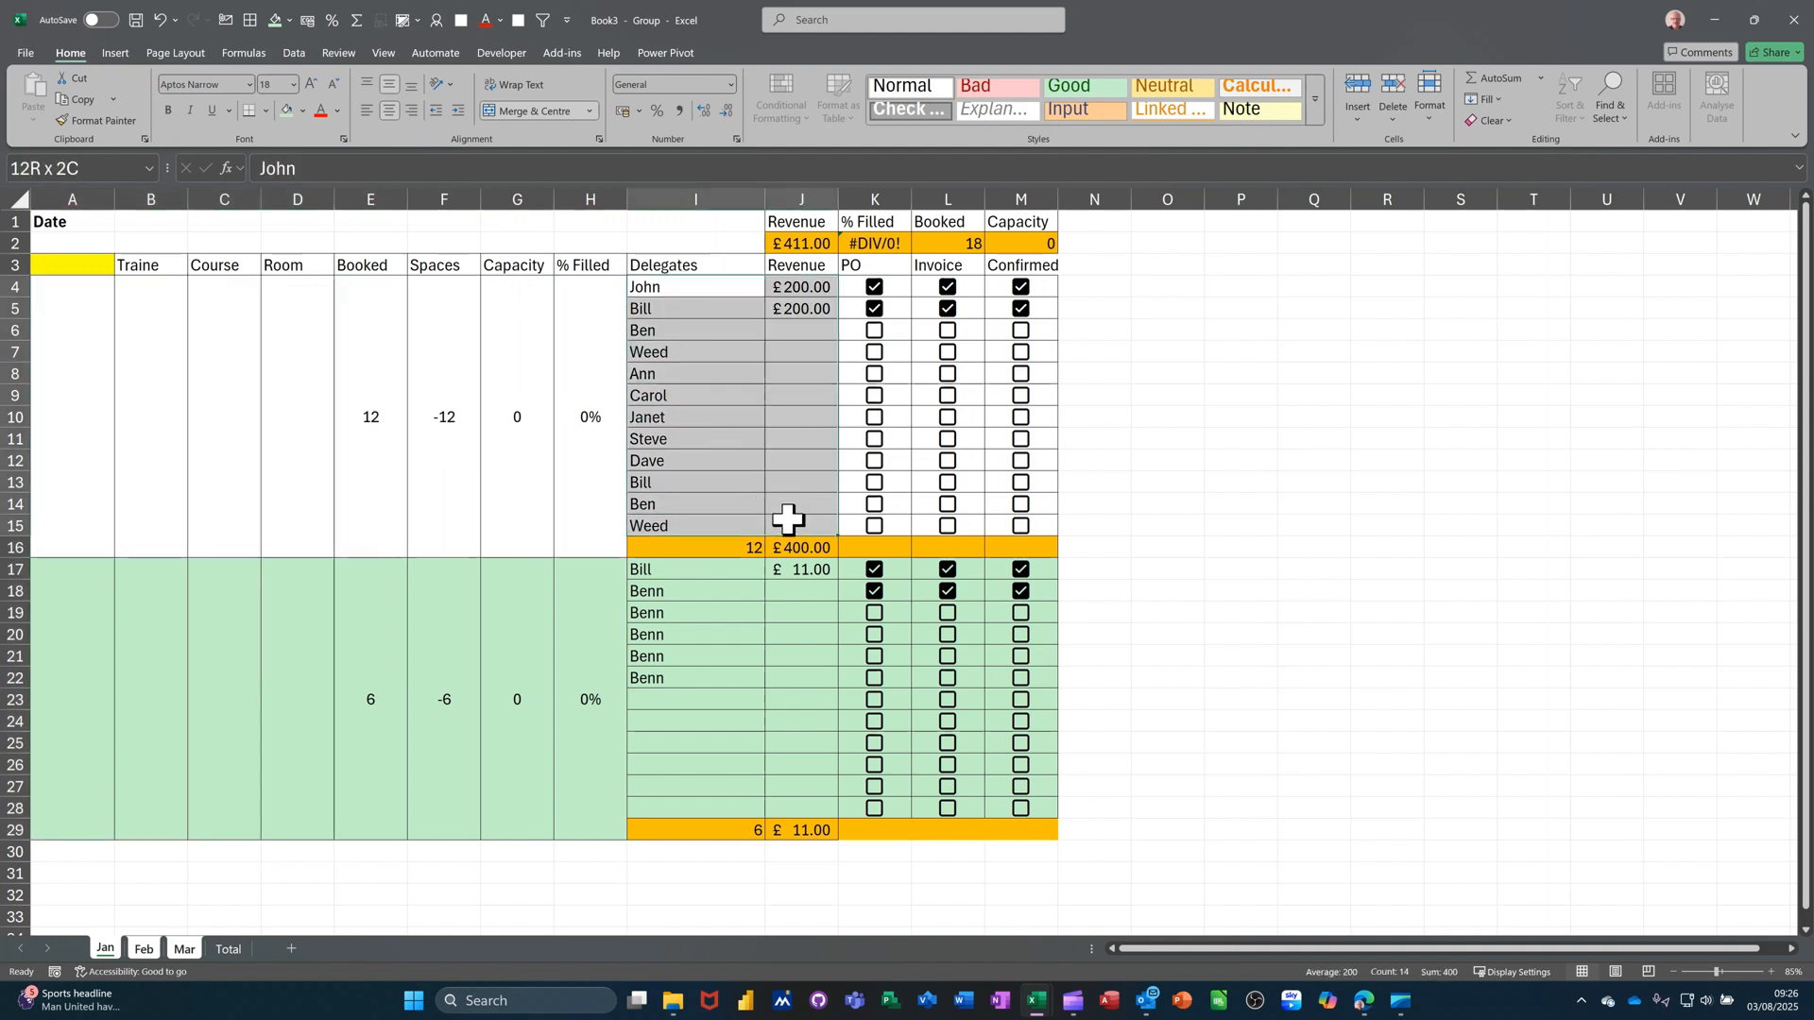
pyautogui.press('Delete')
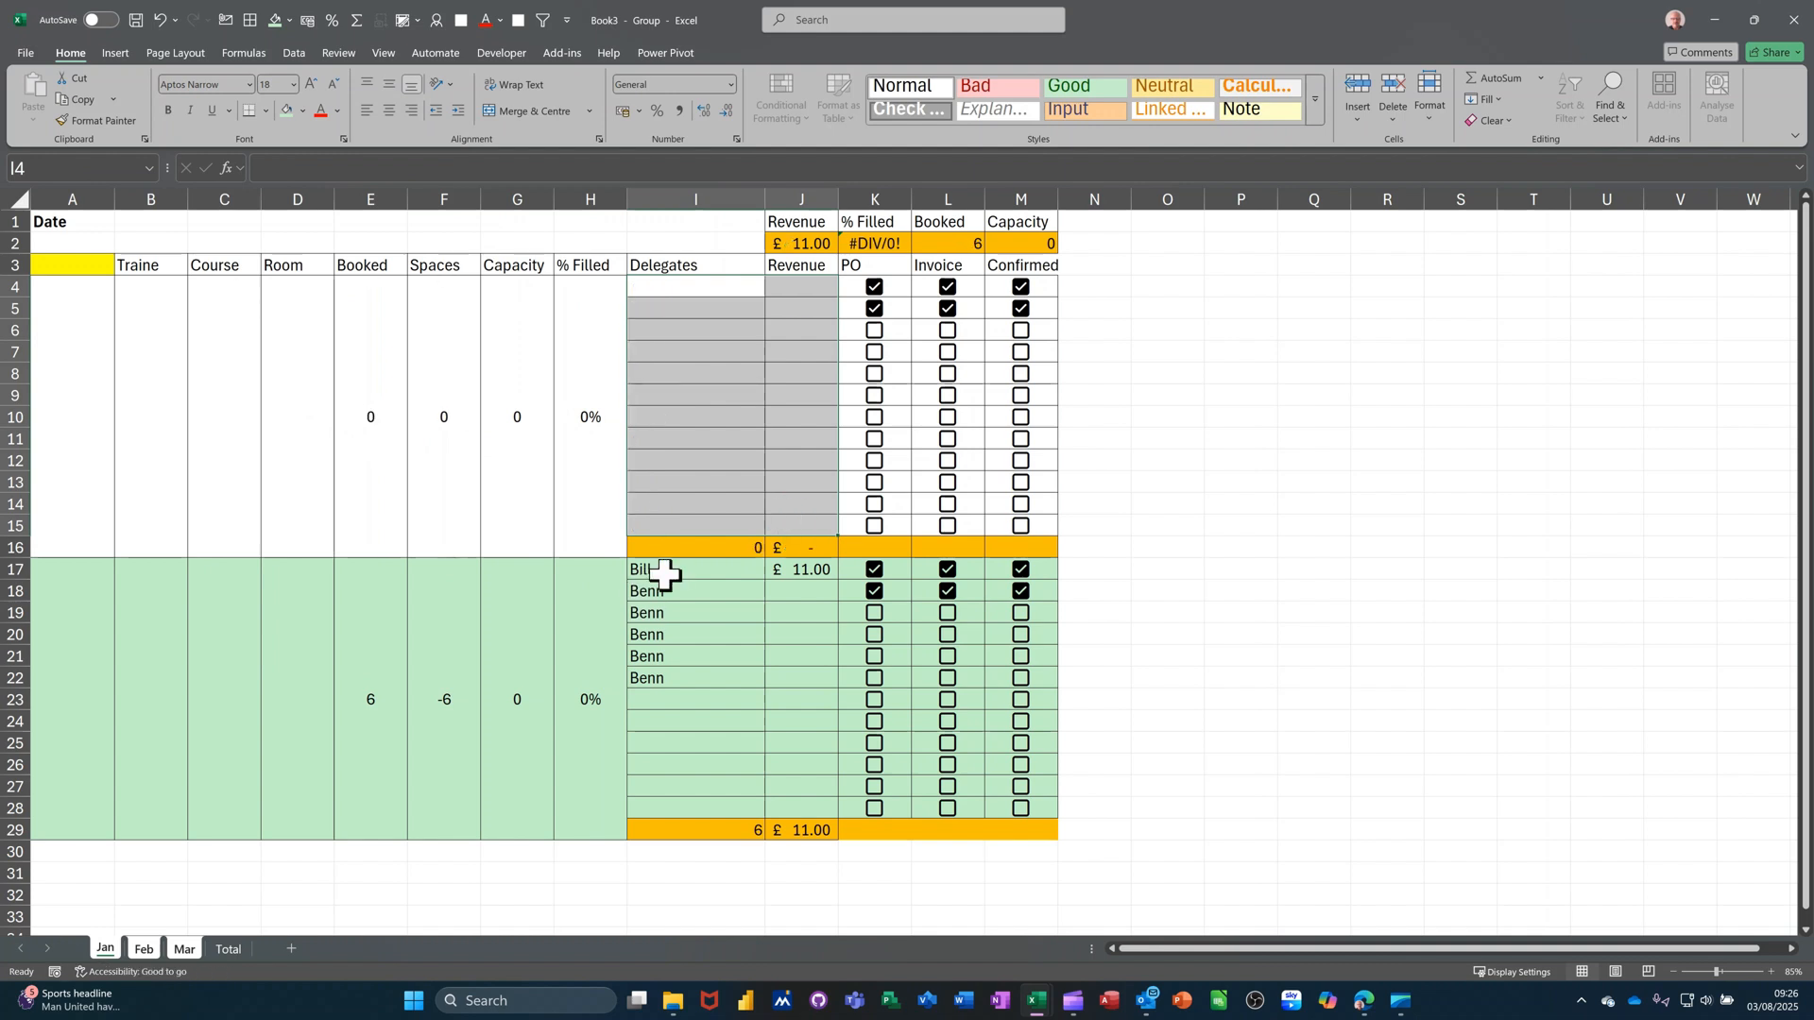
pyautogui.moveTo(707, 574); pyautogui.dragTo(767, 700)
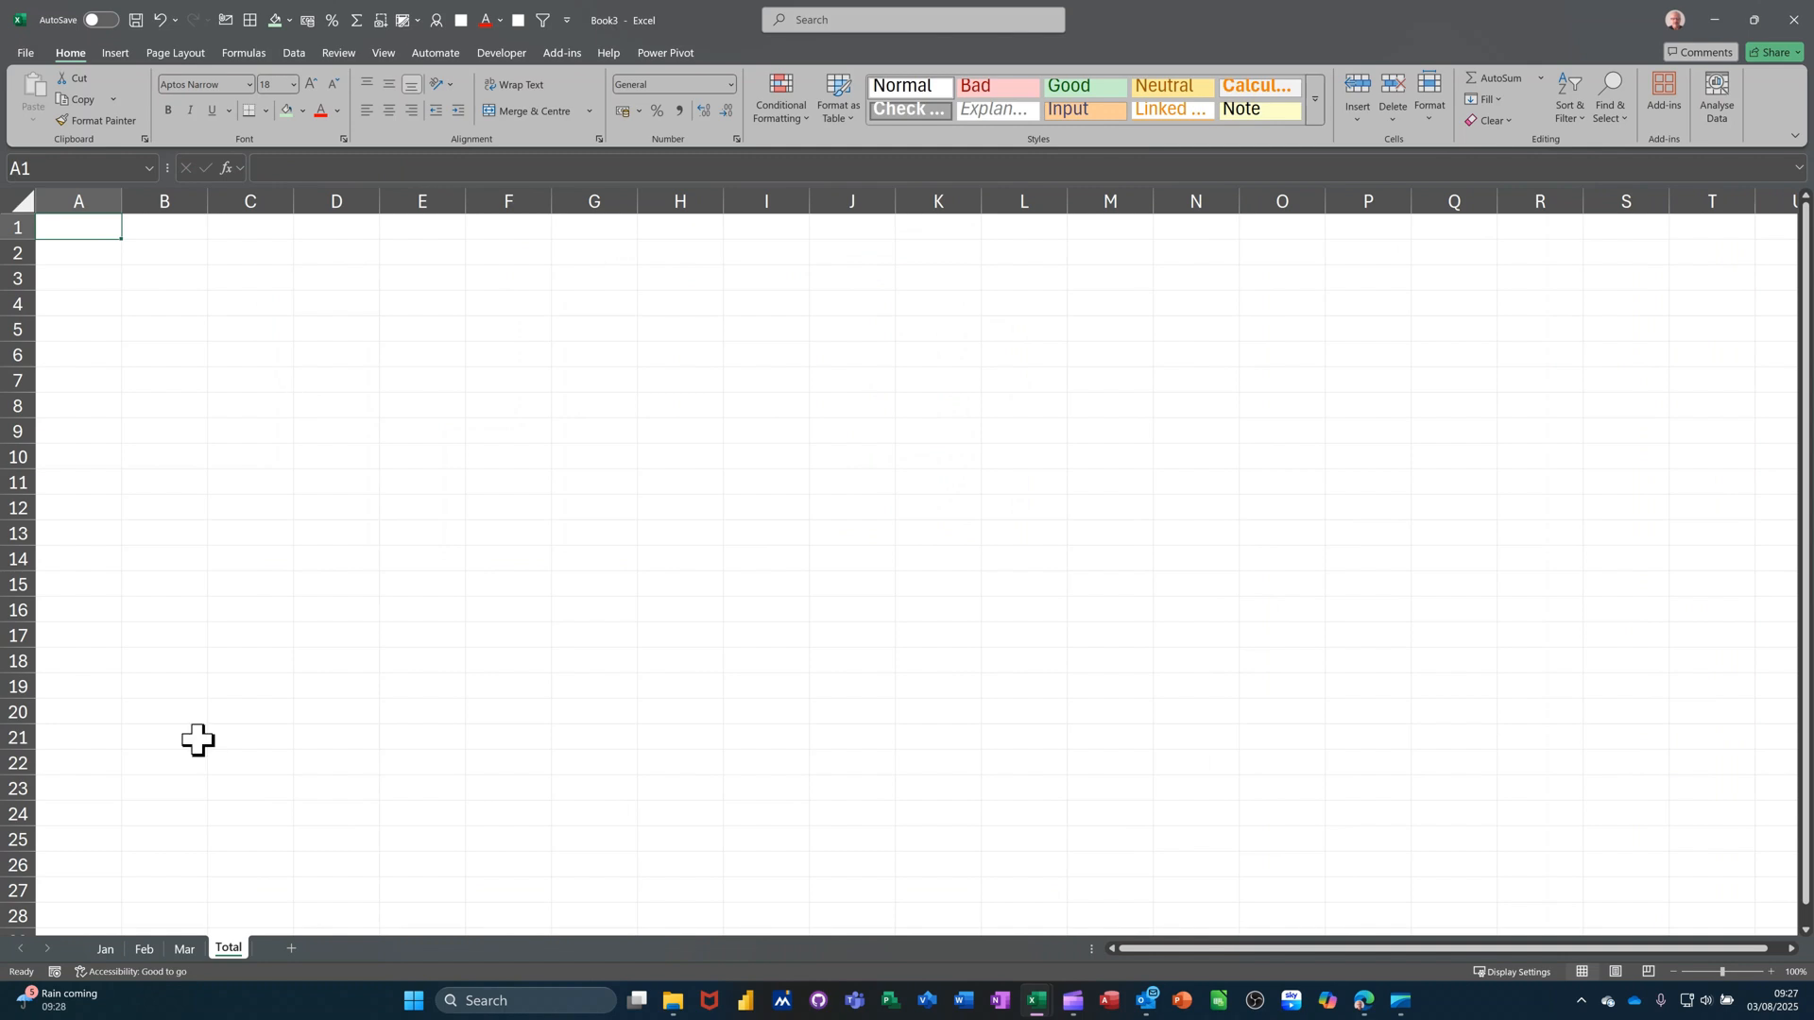
# Step: Copy the summary headings Revenue, % Filled, Booked and Capacity from J1:M1 on Jan to A1 on the Total sheet
pyautogui.click(105, 948)
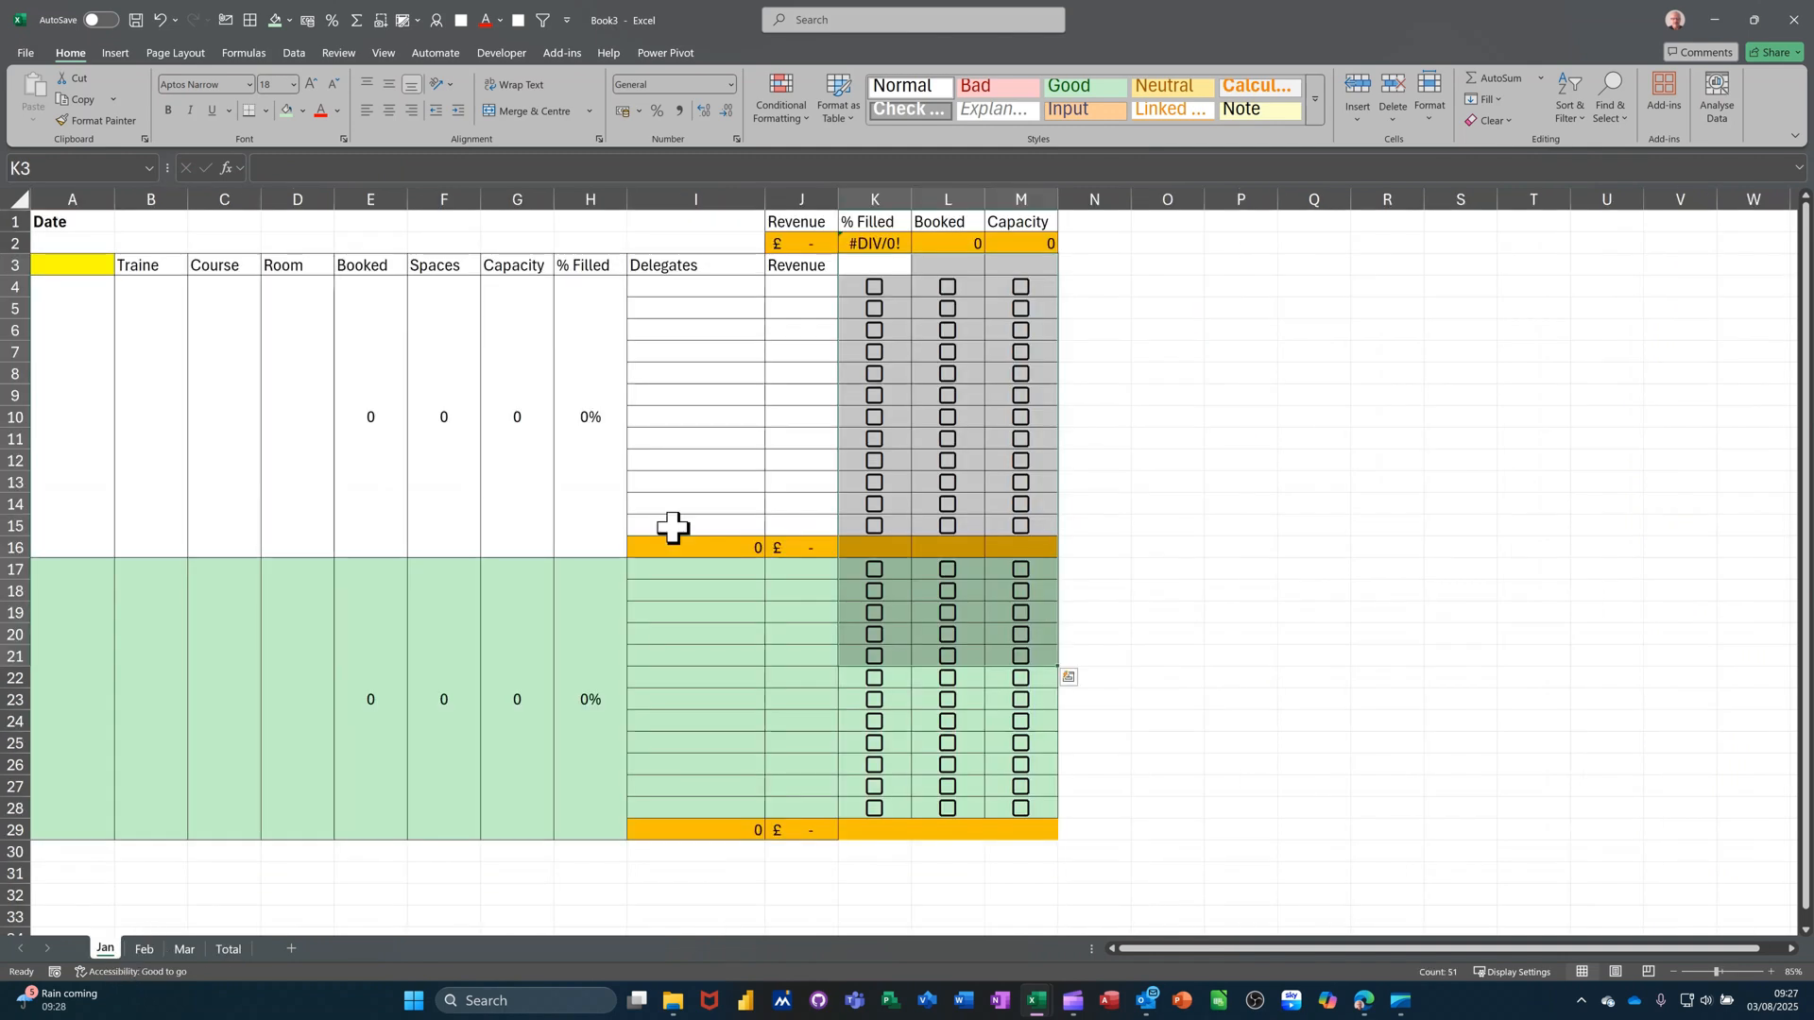
pyautogui.moveTo(799, 221); pyautogui.dragTo(990, 220)
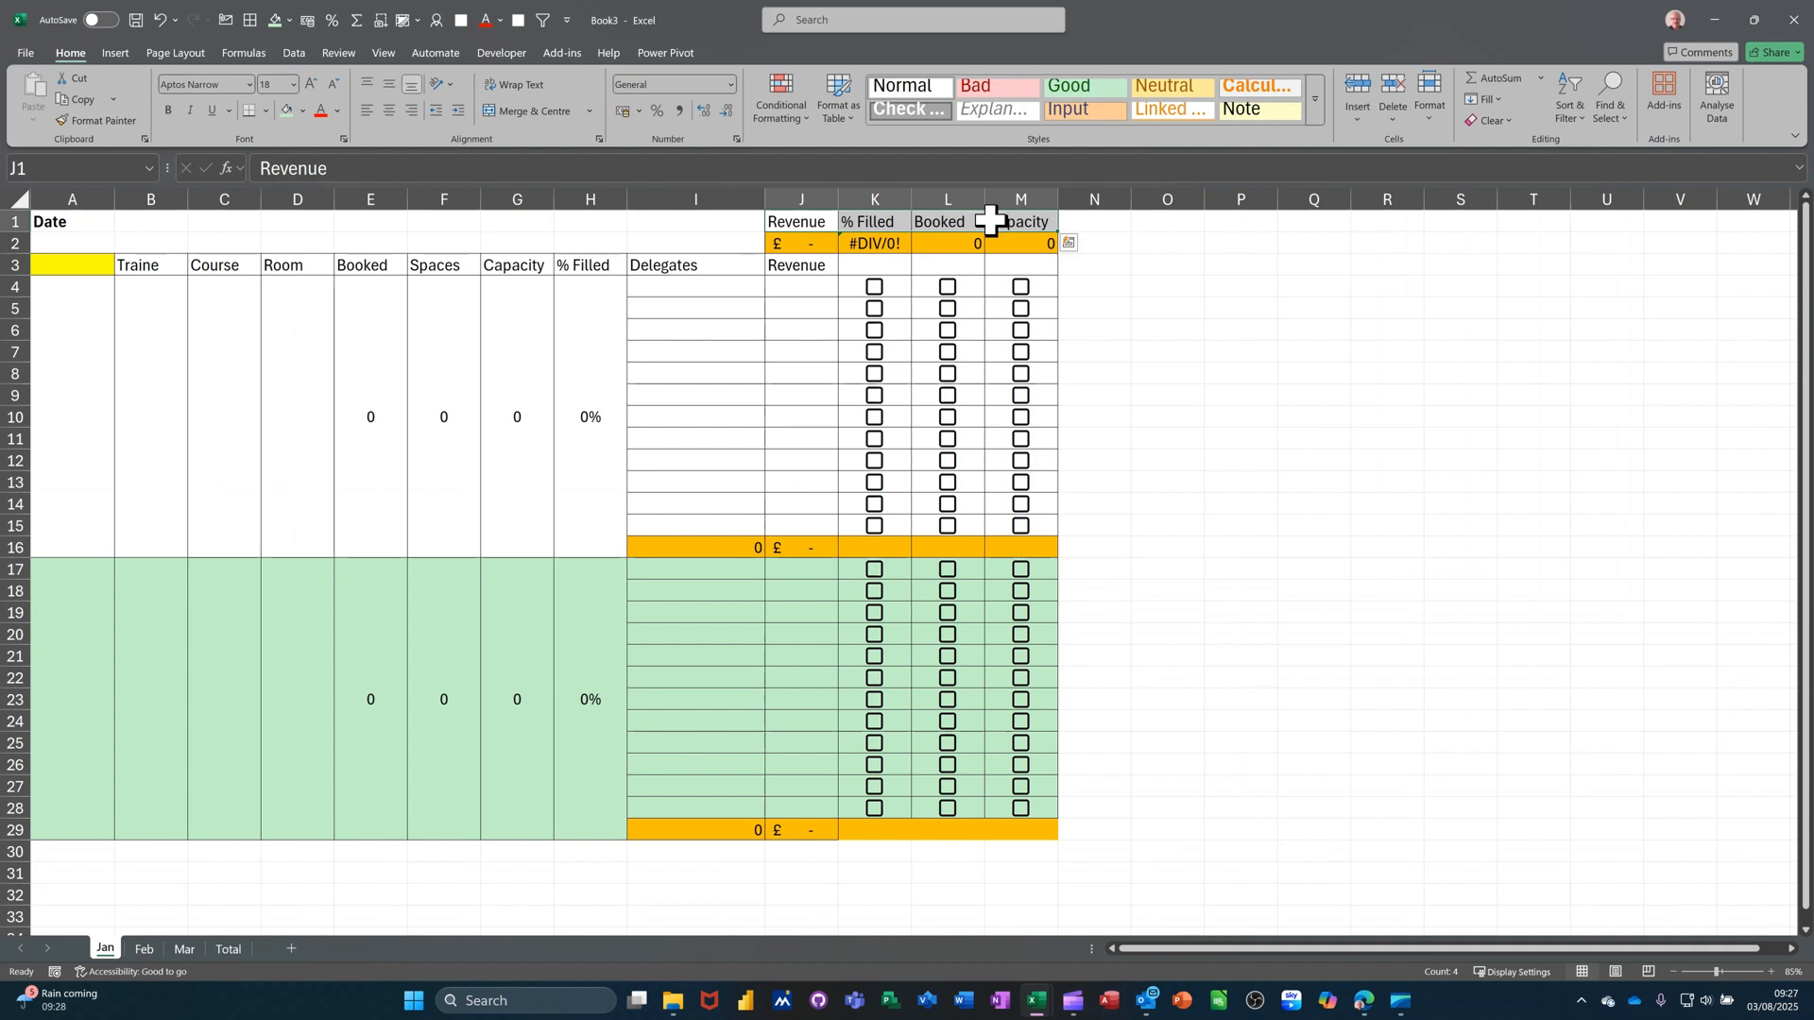
pyautogui.hotkey('ctrl', 'c')
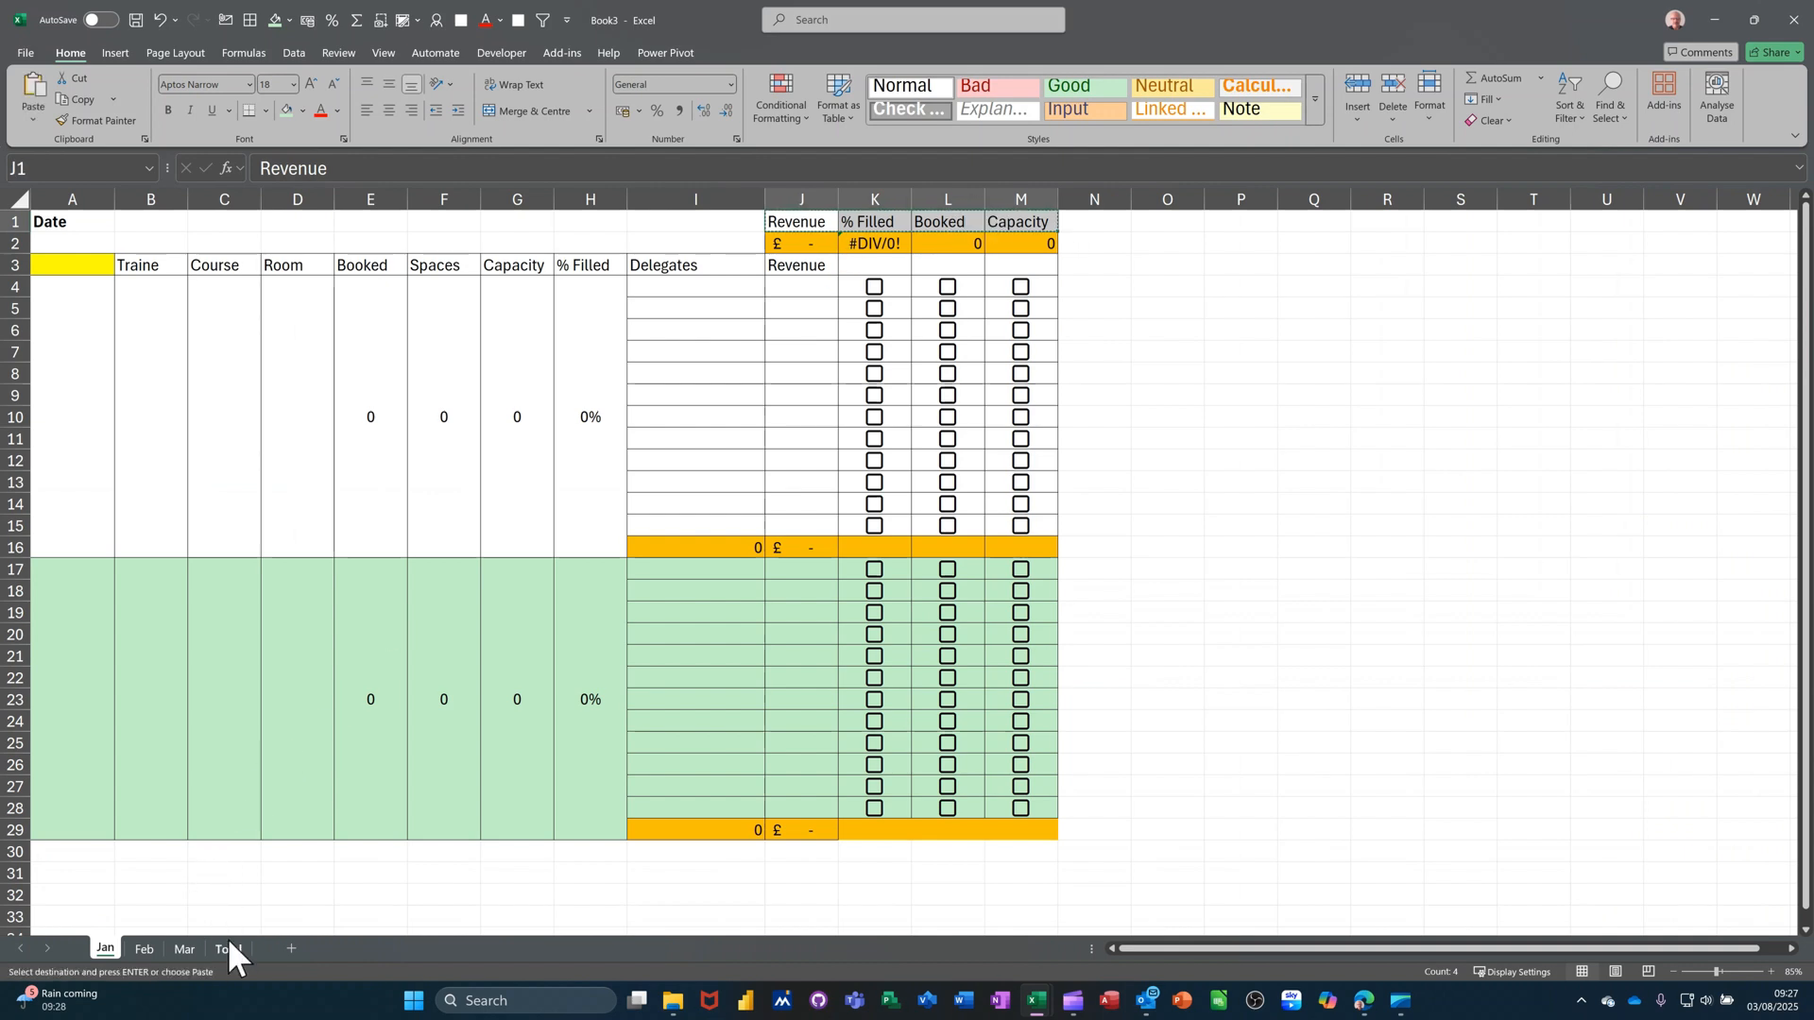
pyautogui.click(231, 947)
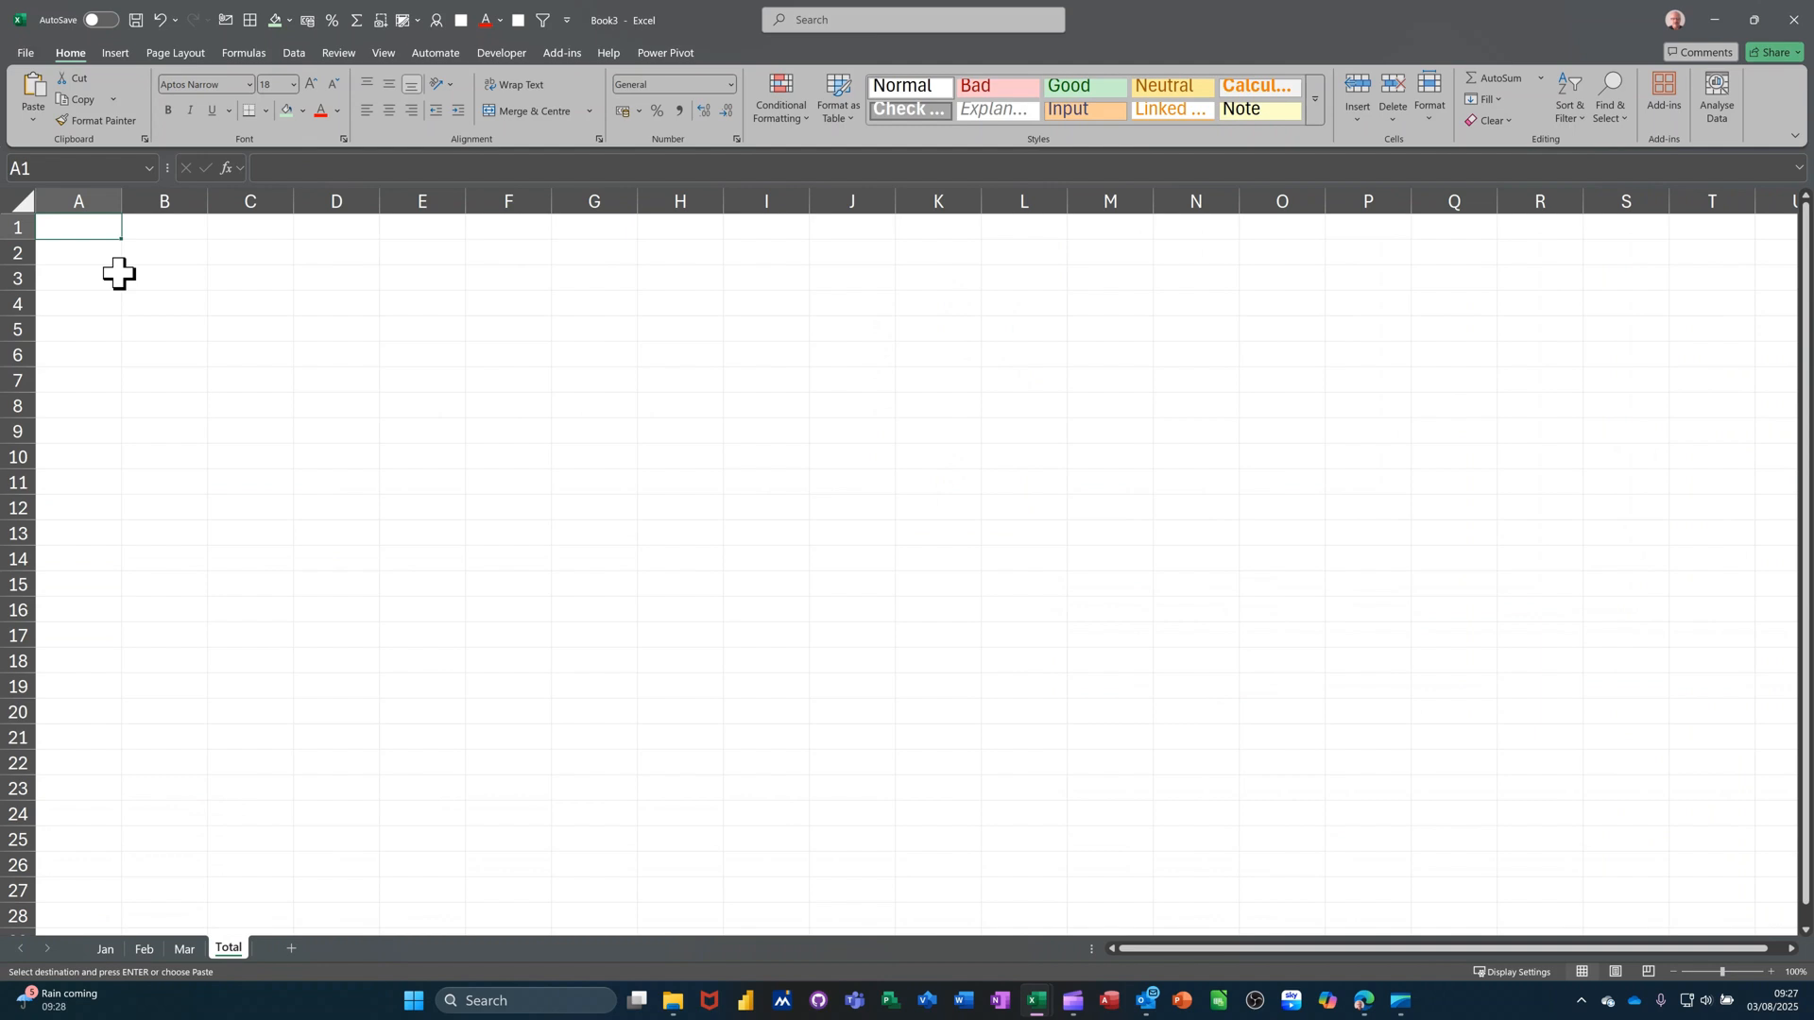
pyautogui.hotkey('ctrl', 'v')
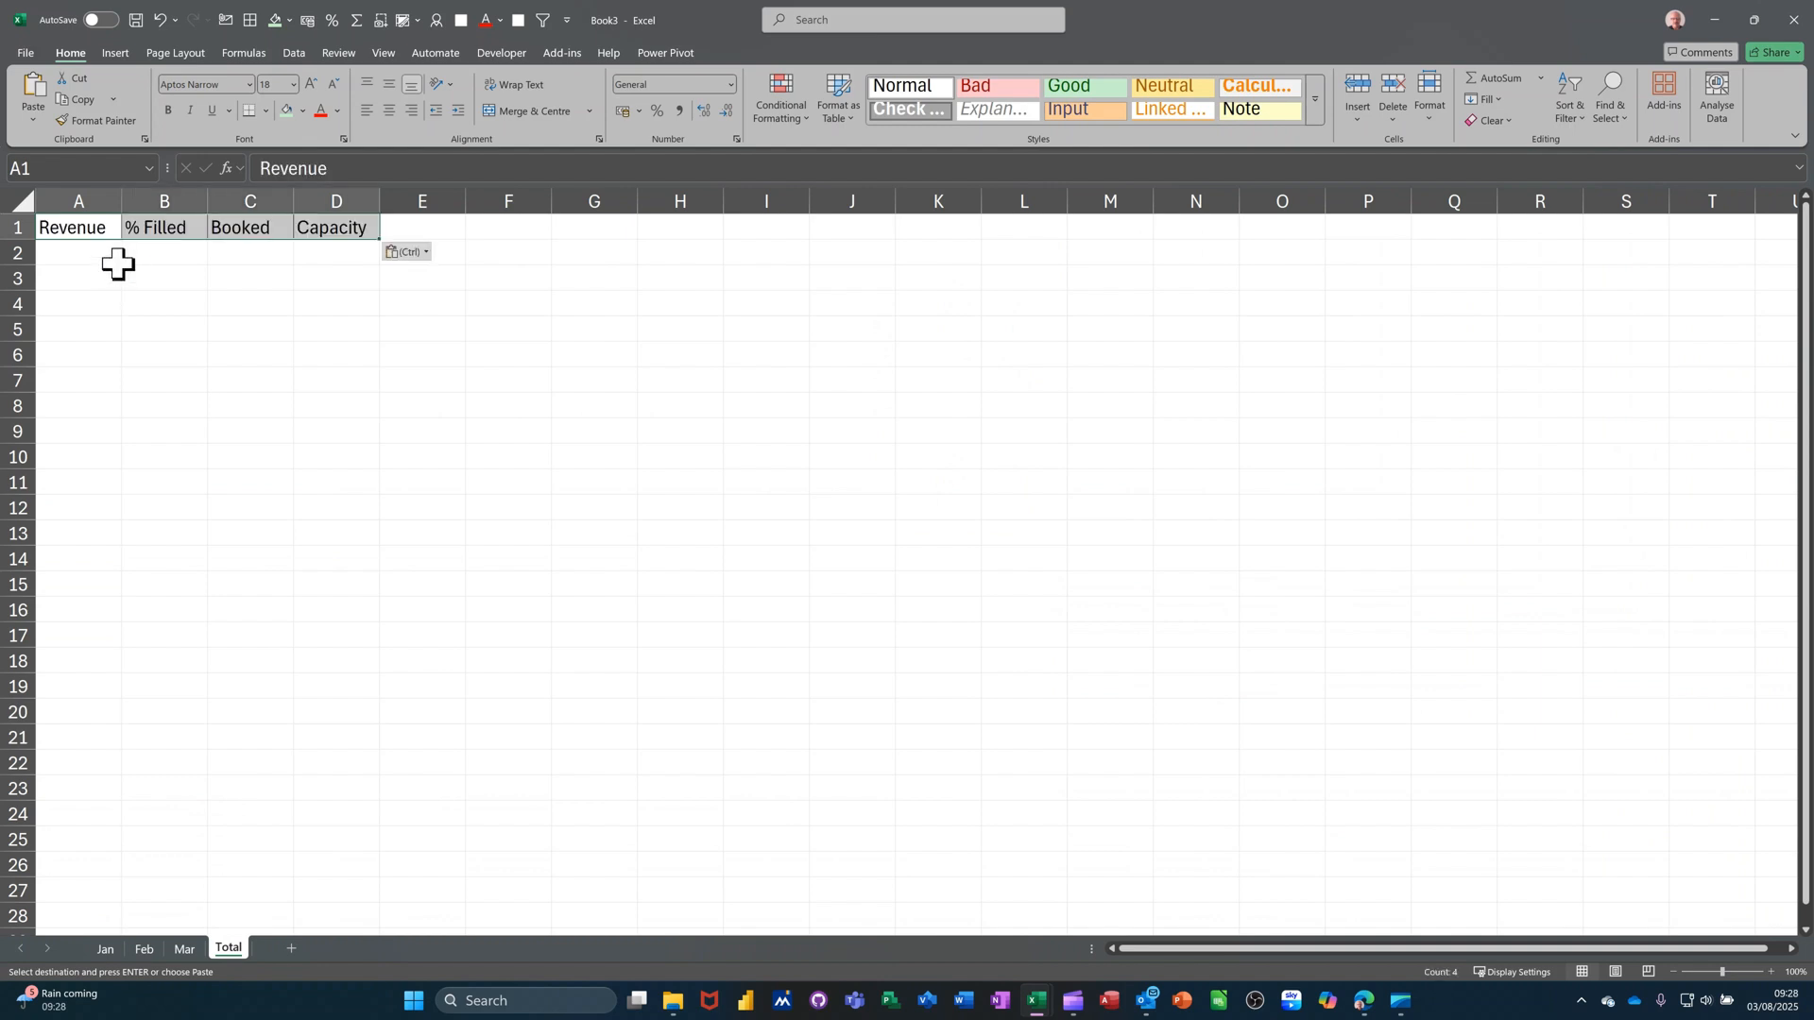
# Step: Total cell J2 across the Jan to Mar sheets with a SUM in A2 of the Total sheet, and fill it across to D2
pyautogui.click(89, 253)
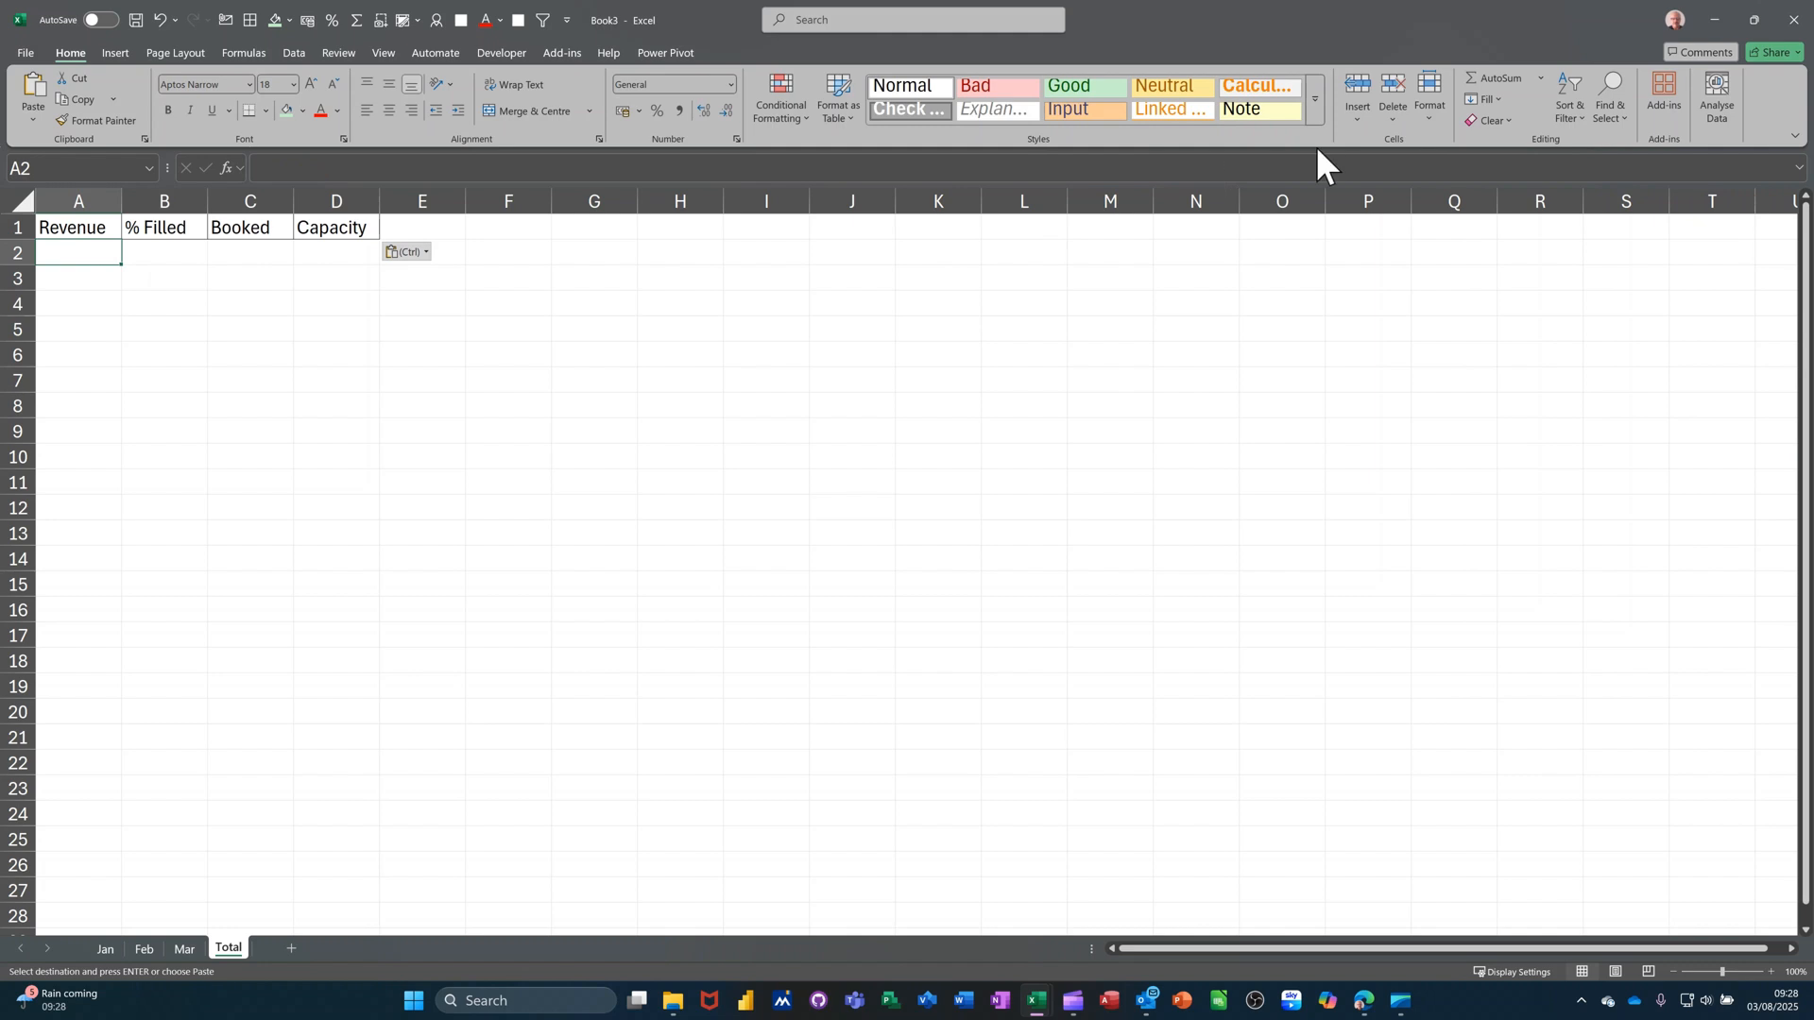
pyautogui.click(1471, 76)
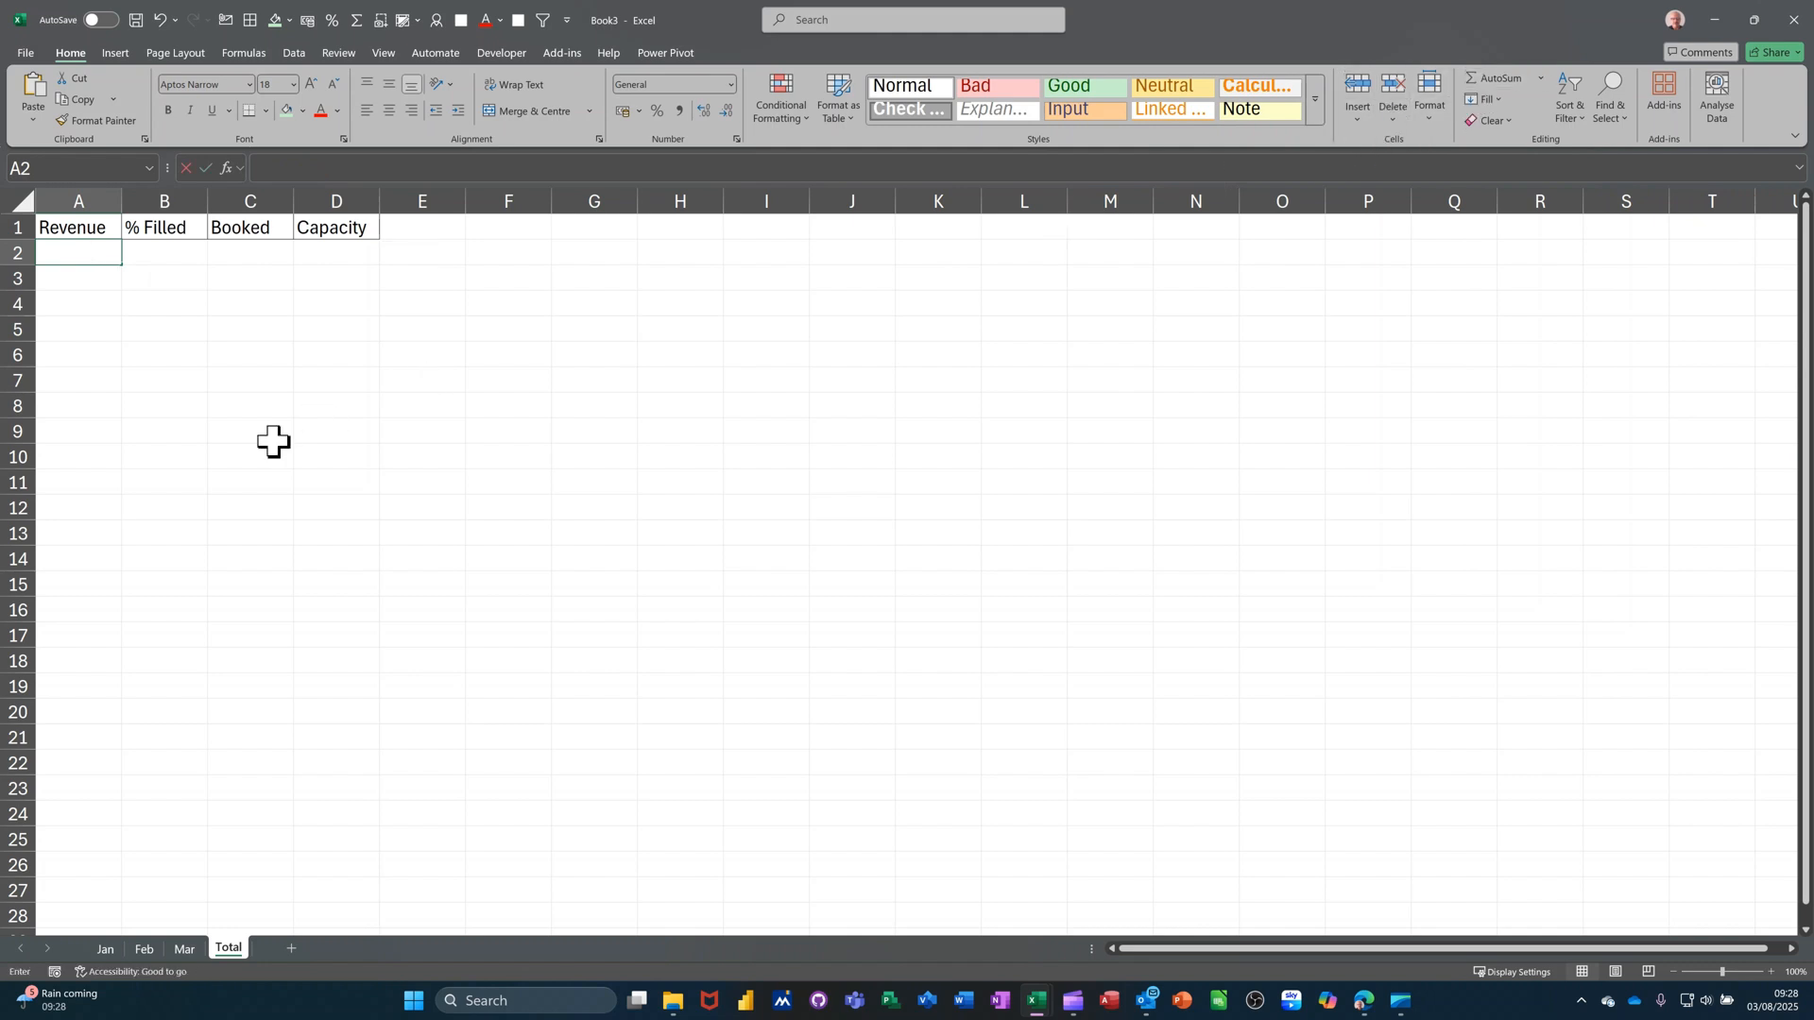
pyautogui.click(106, 949)
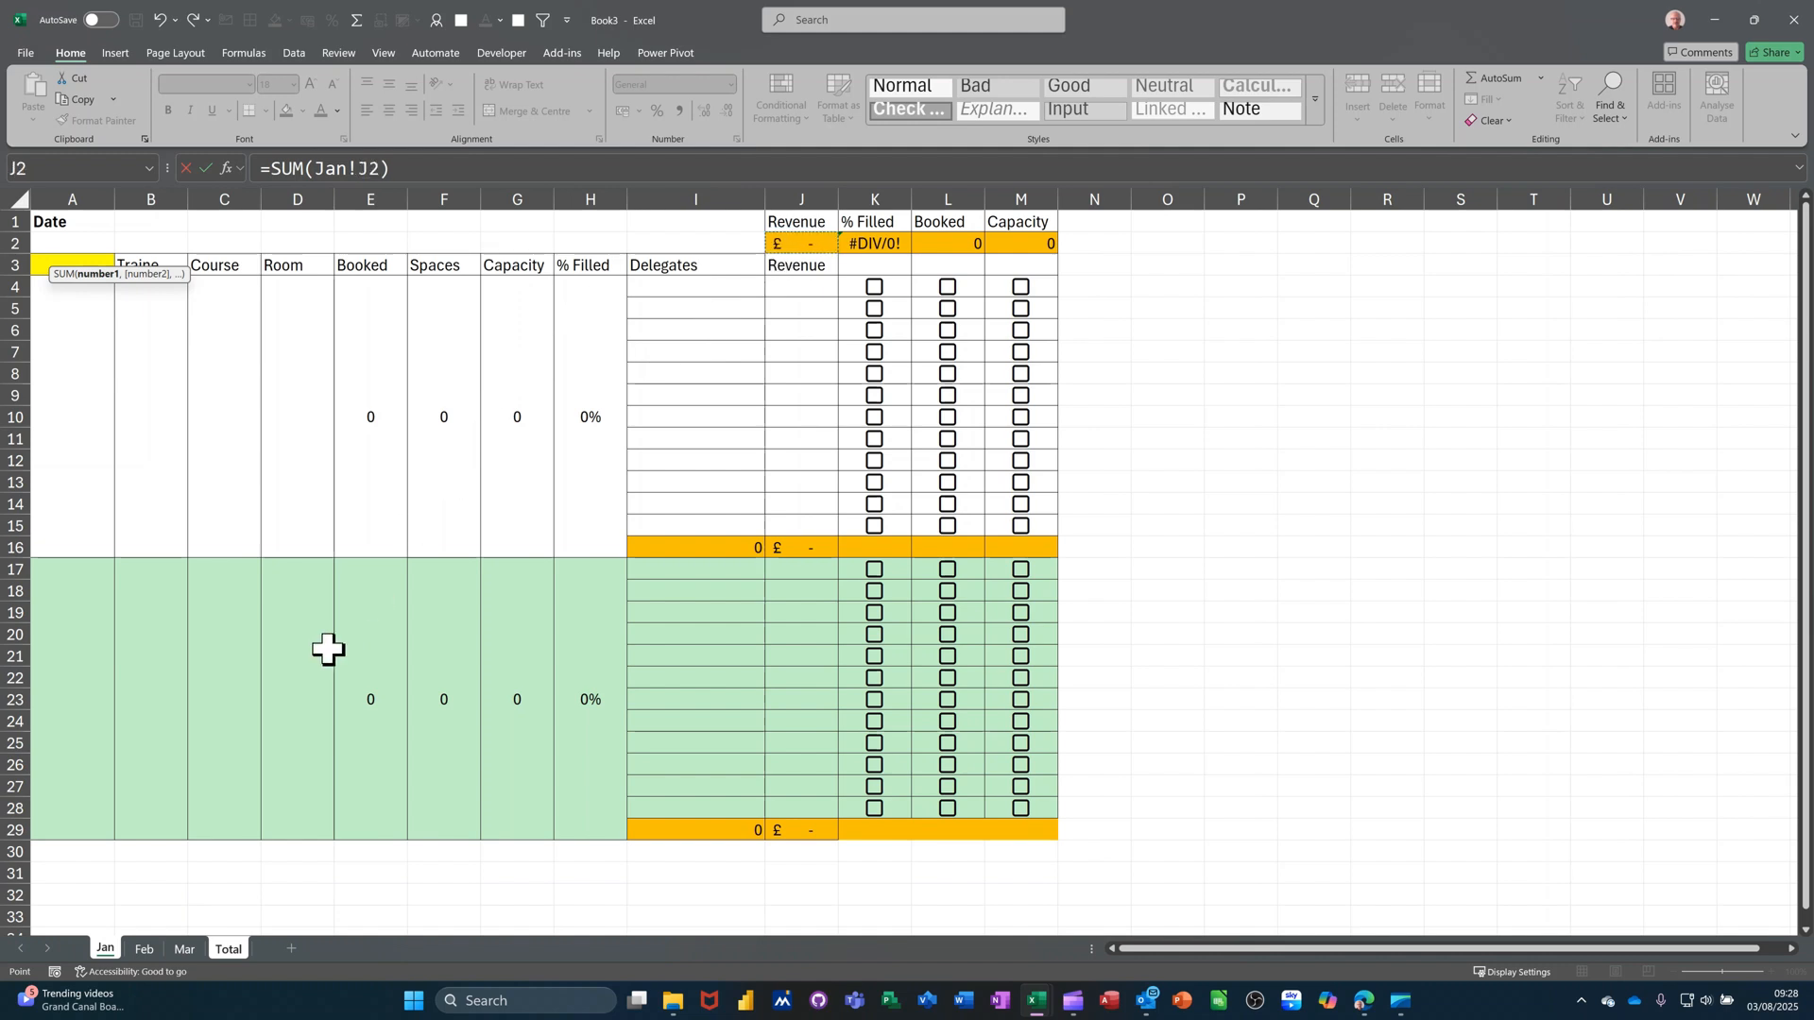
pyautogui.keyDown('shift'); pyautogui.click(183, 950); pyautogui.keyUp('shift')
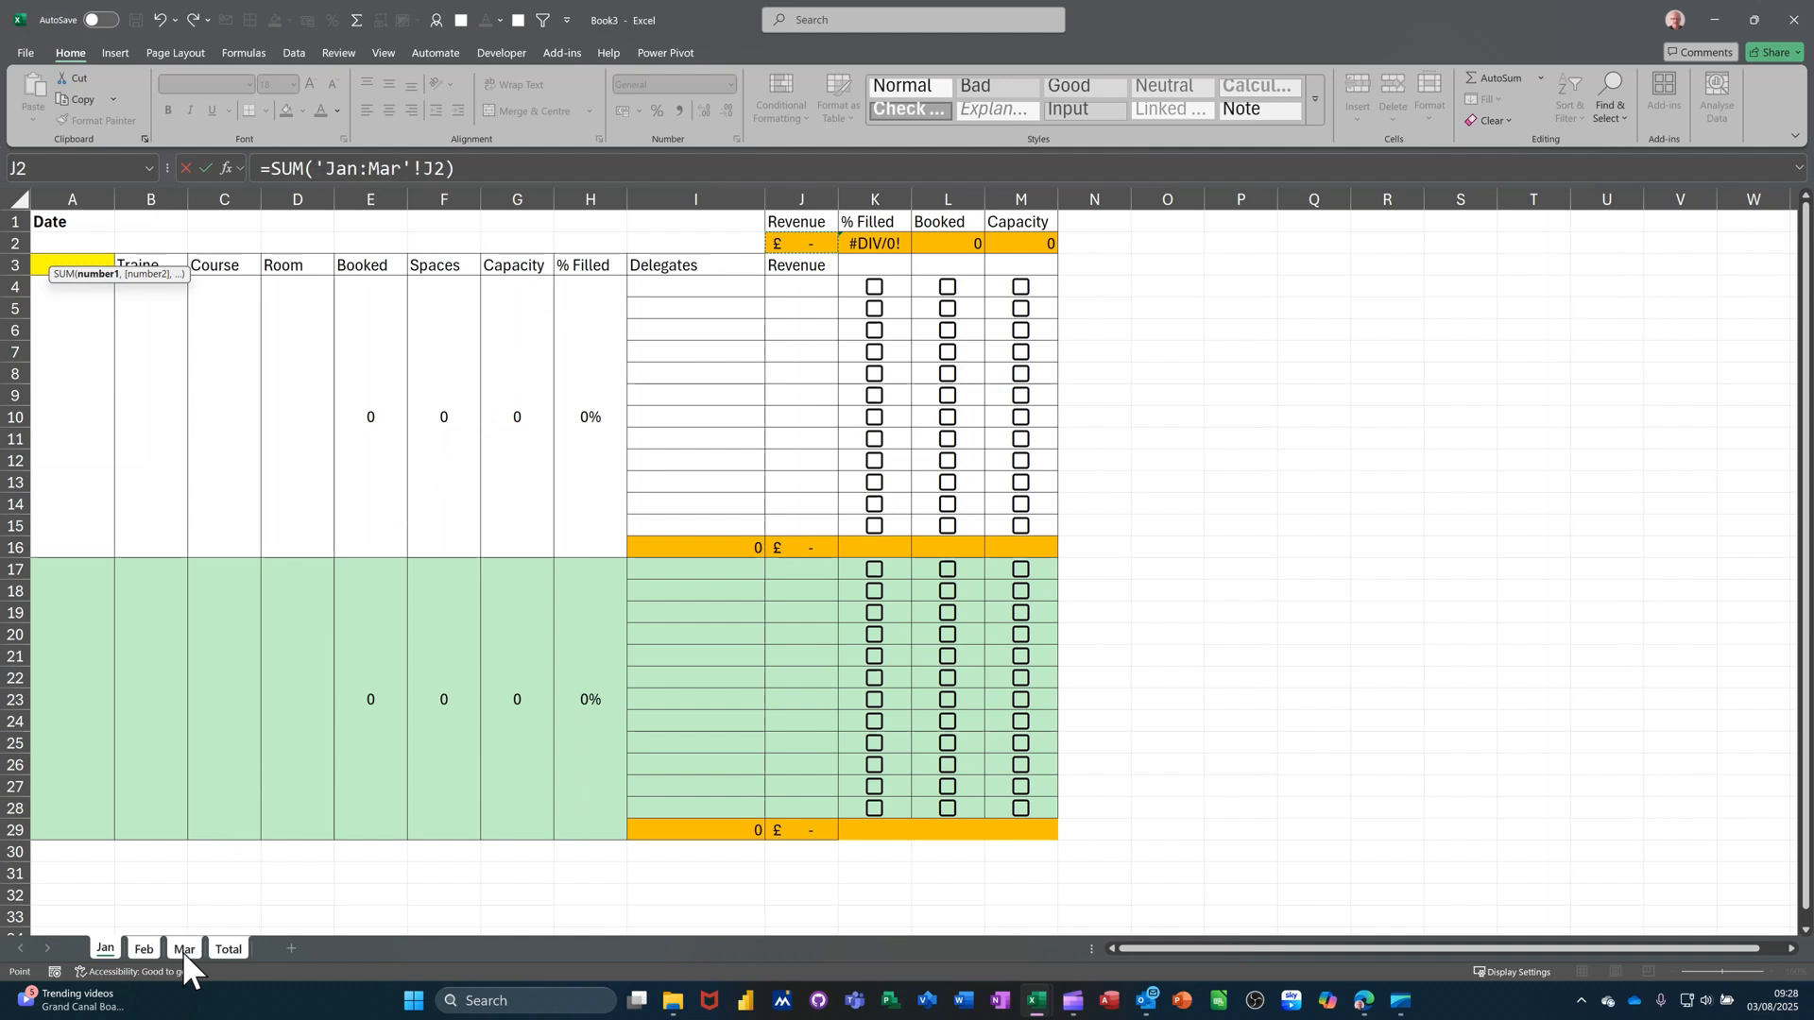
pyautogui.click(205, 168)
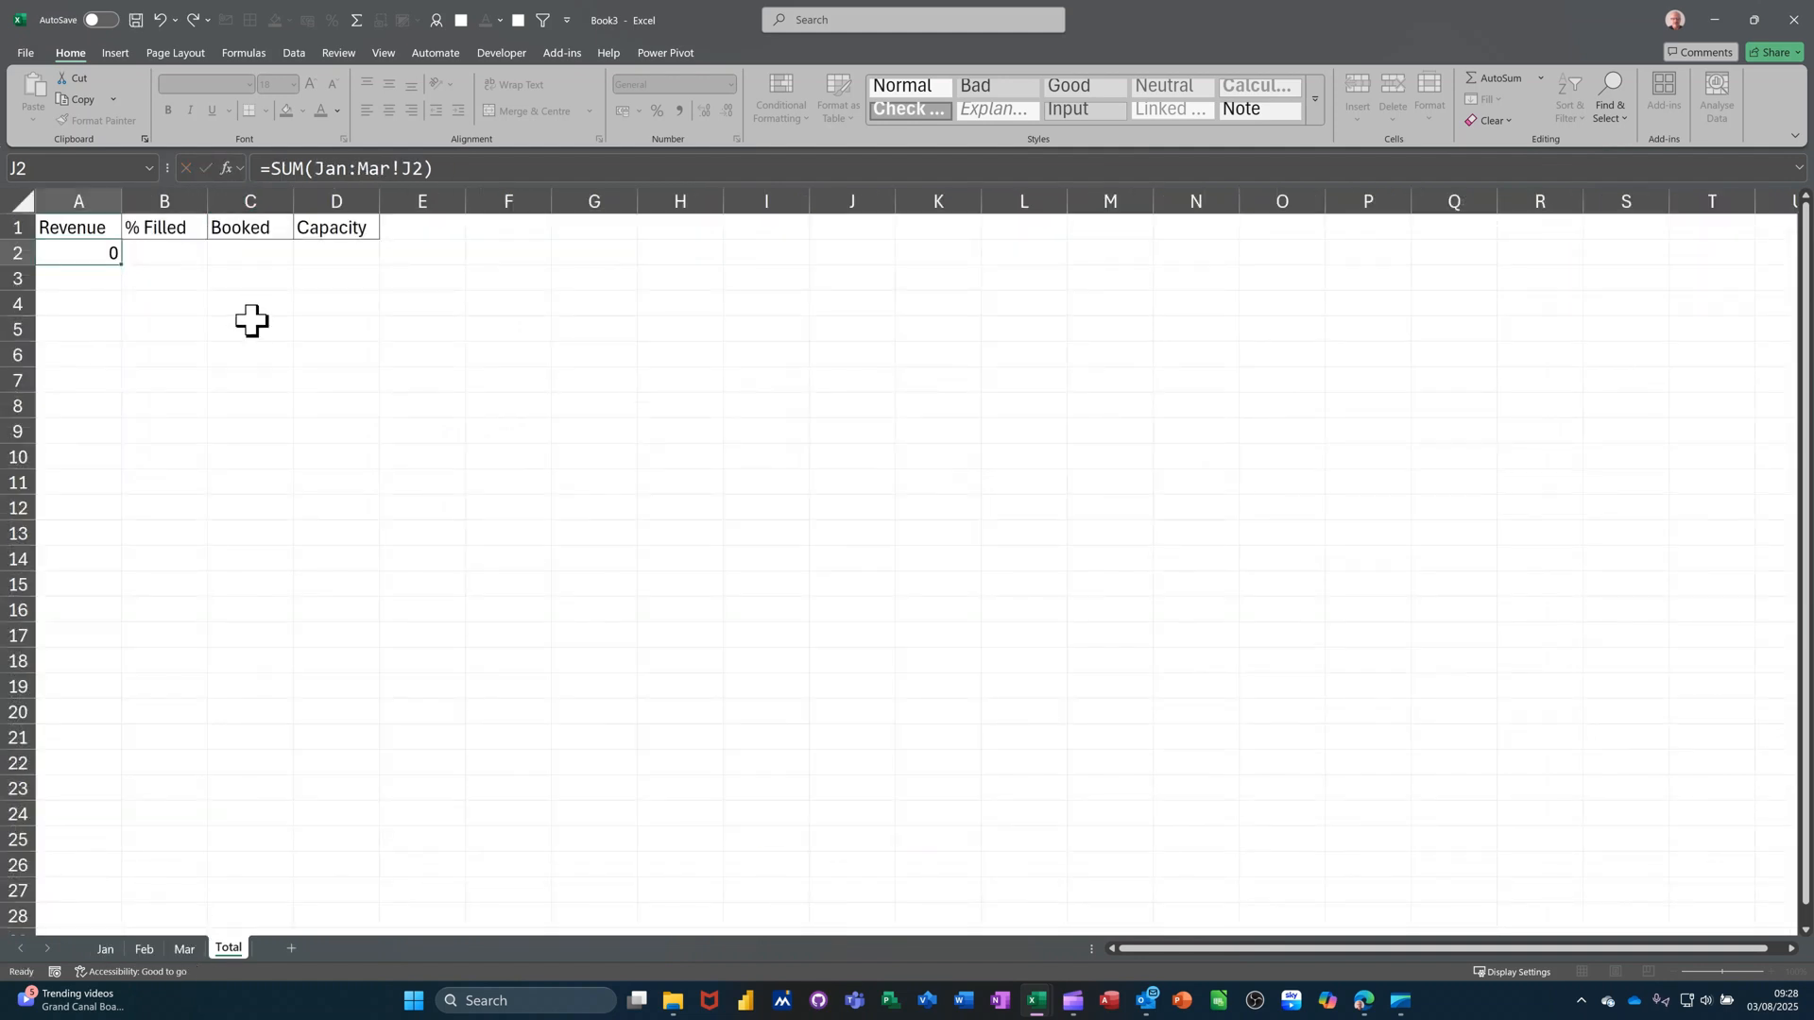
pyautogui.moveTo(121, 267); pyautogui.dragTo(365, 279)
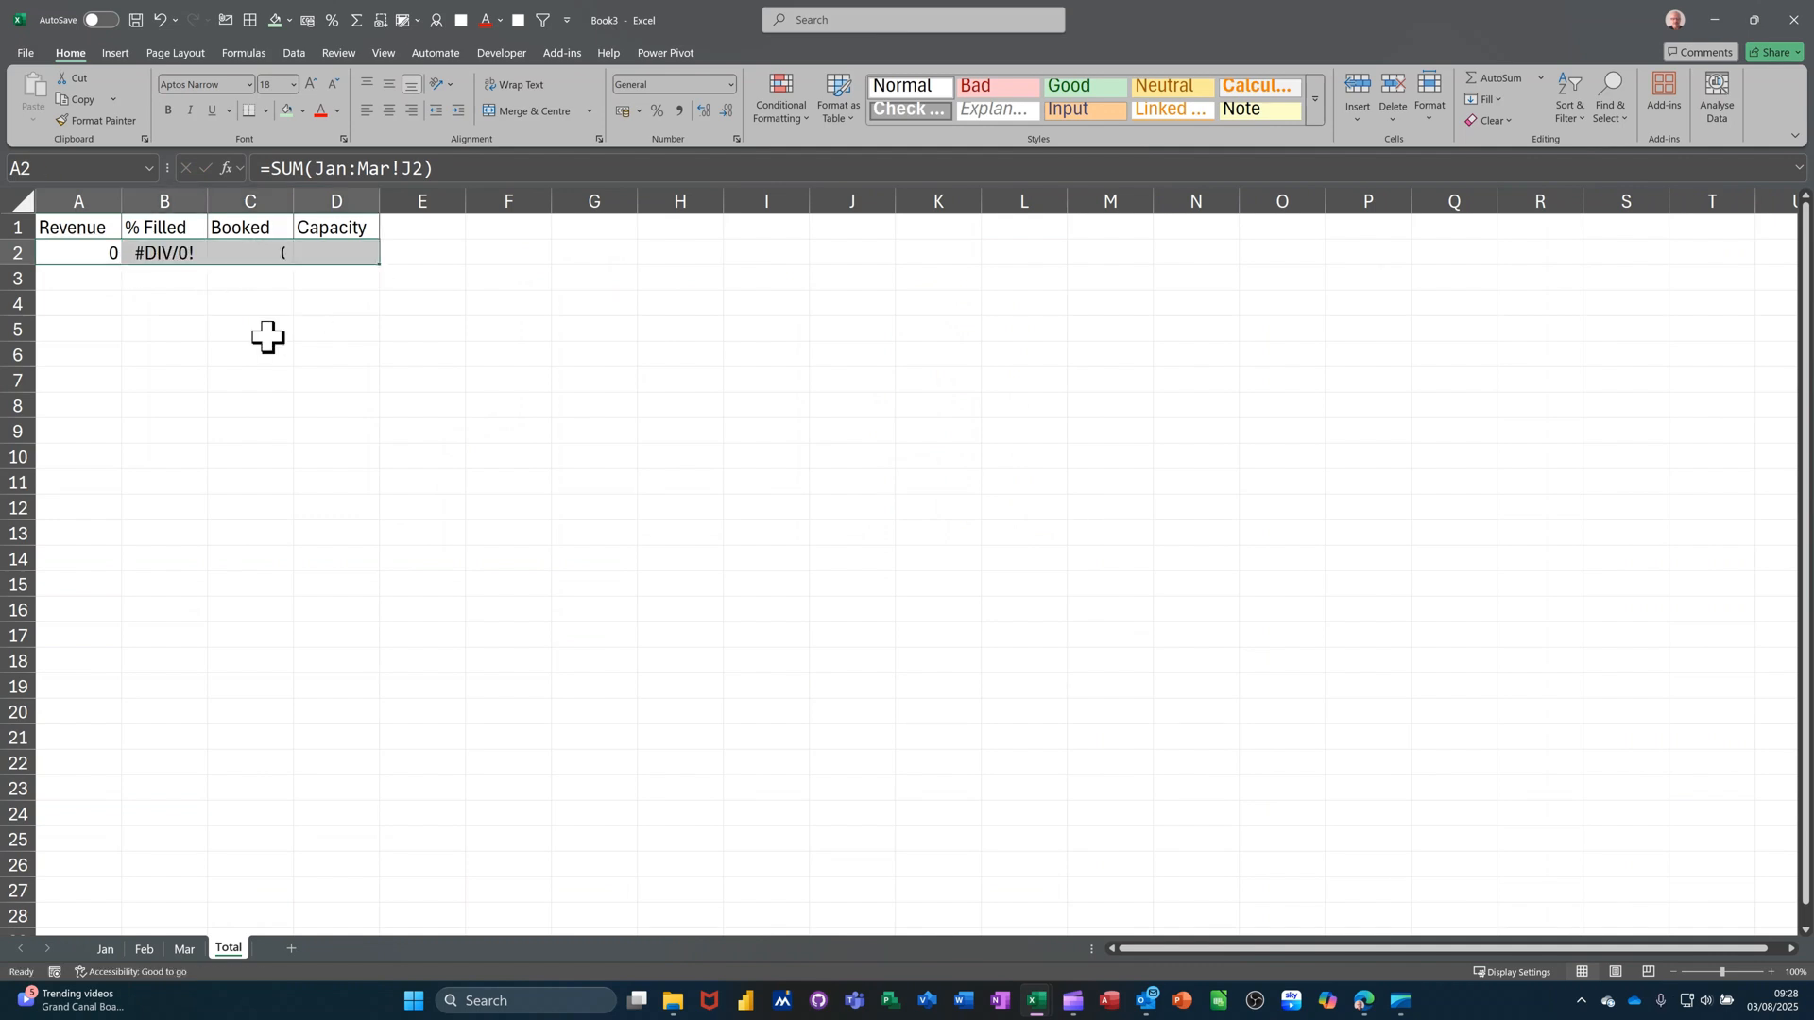
# Step: Format the revenue total in A2 as pound accounting and add borders around the cells of A1:D2
pyautogui.click(71, 250)
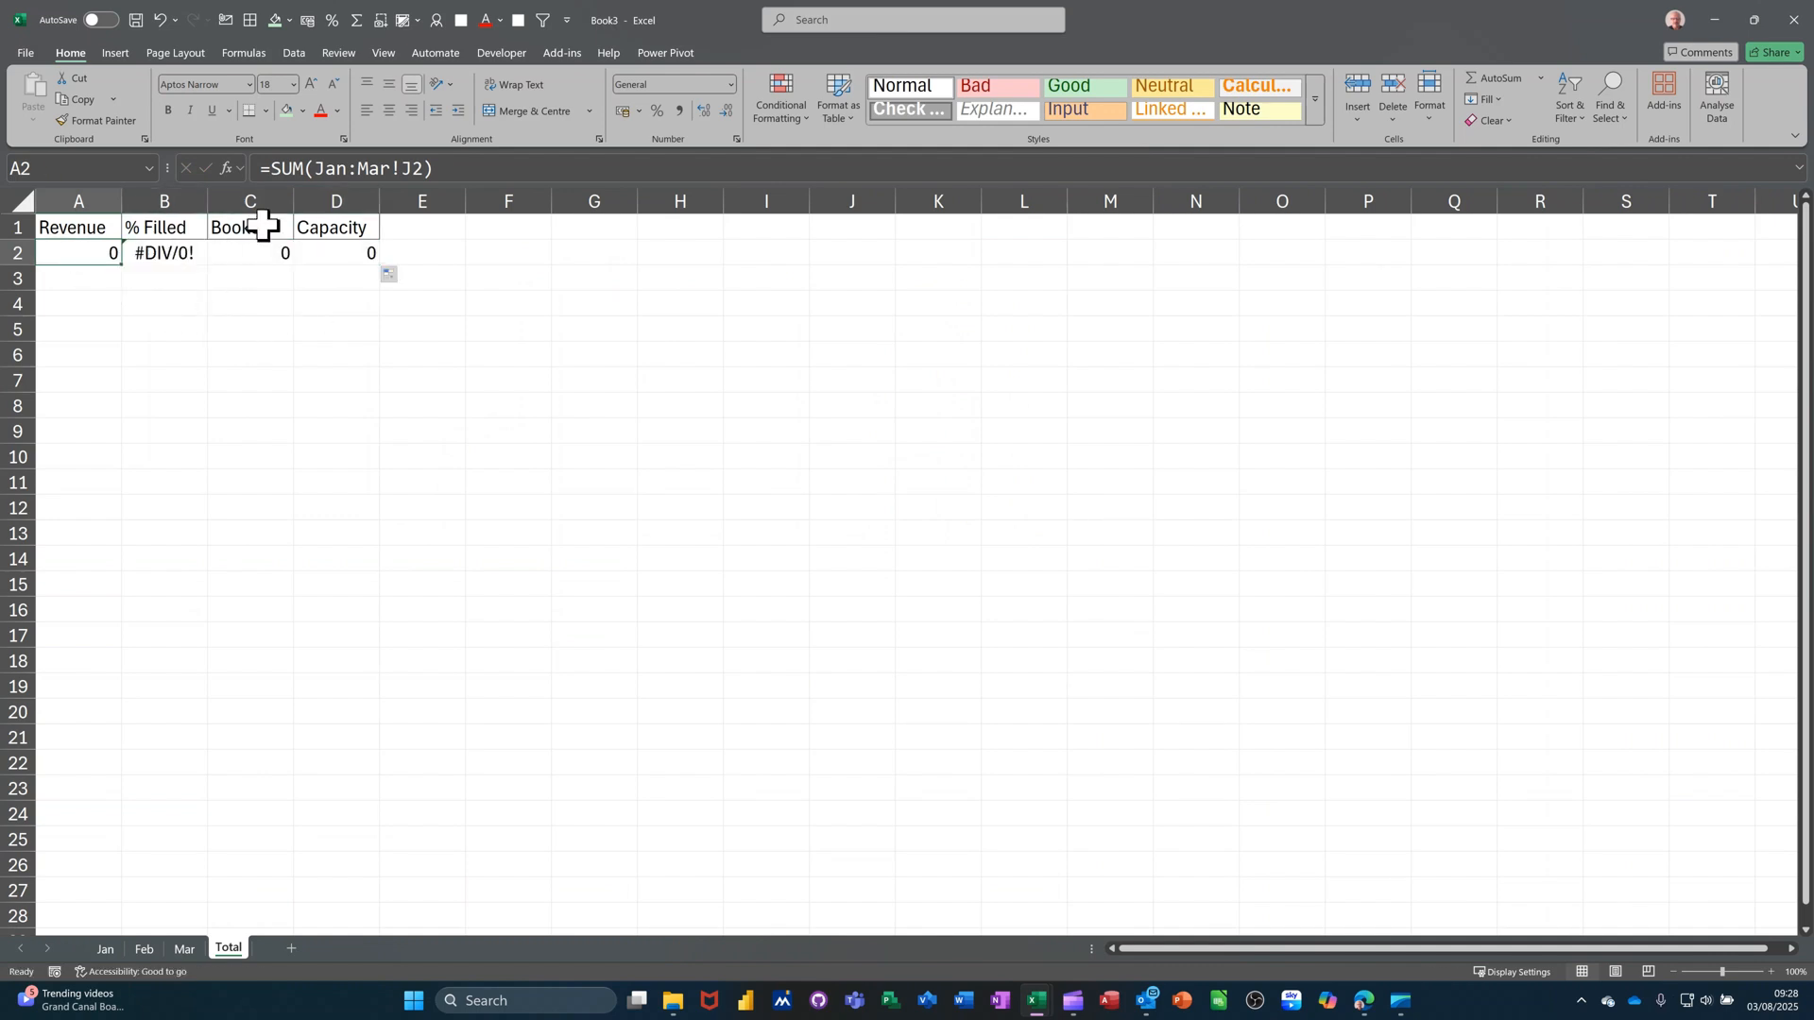
pyautogui.click(620, 116)
pyautogui.click(189, 332)
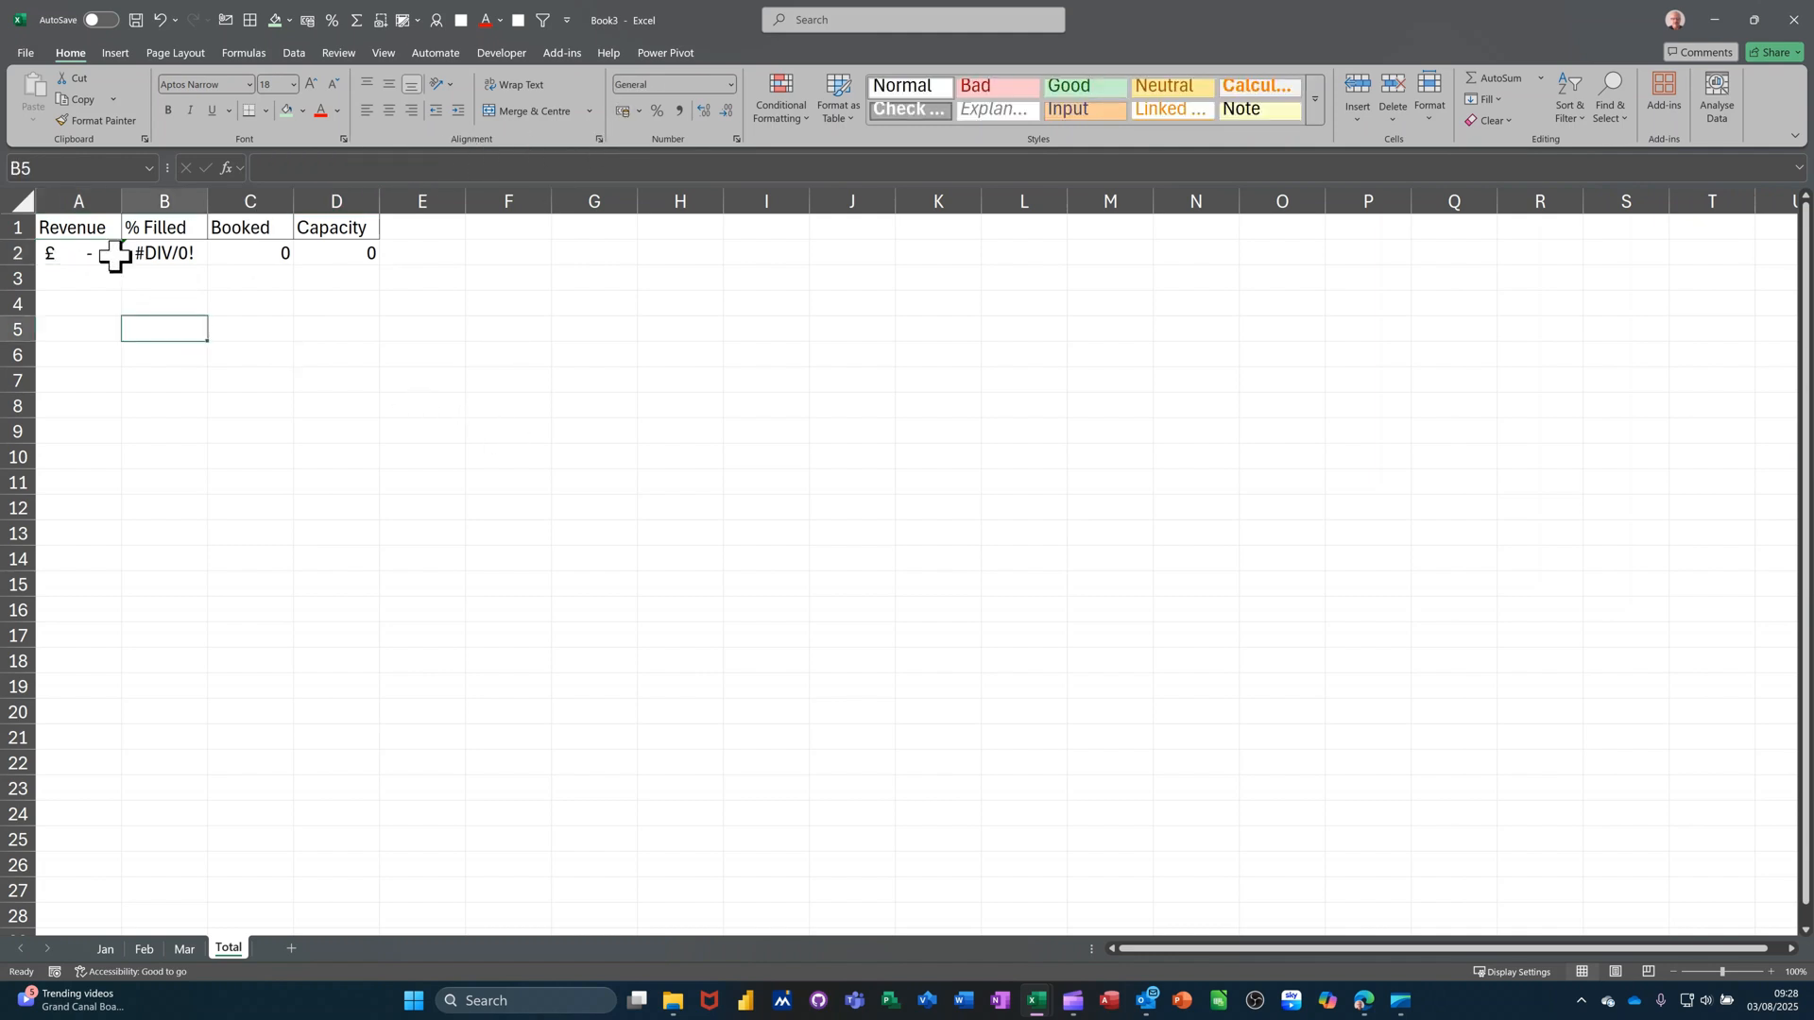
pyautogui.moveTo(81, 227); pyautogui.dragTo(353, 235)
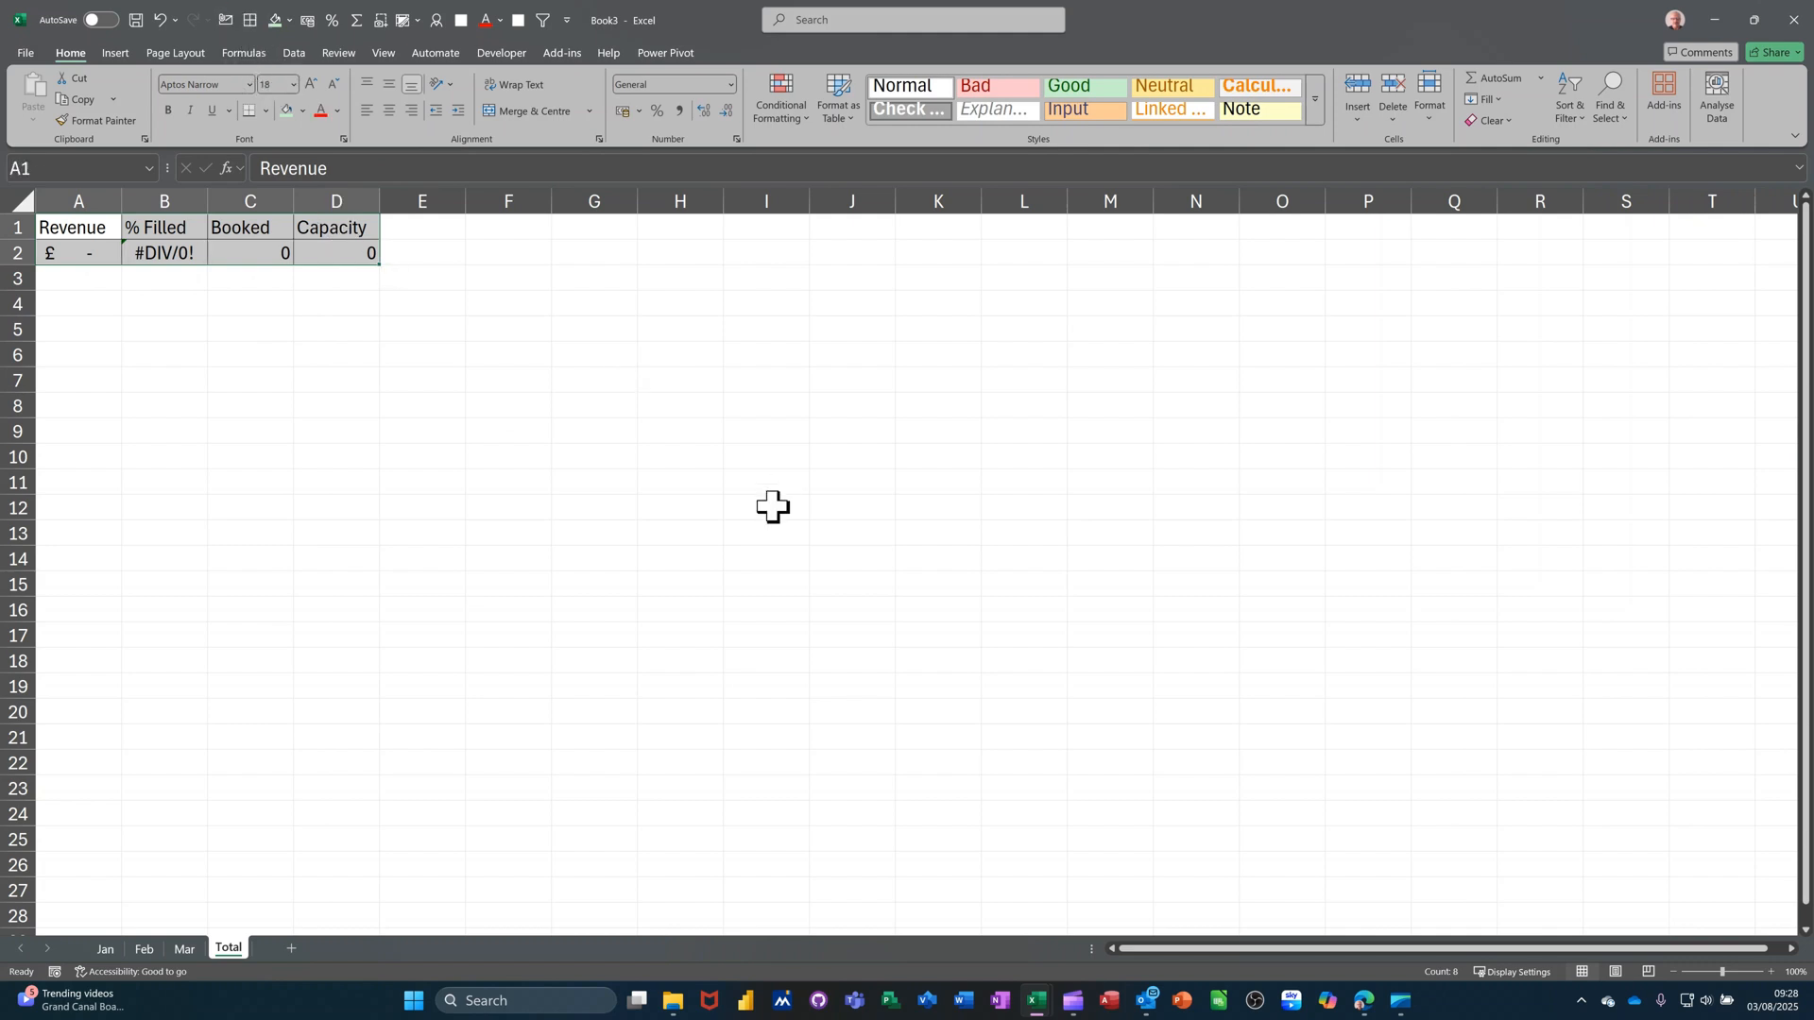
pyautogui.scroll(4, 773, 510)
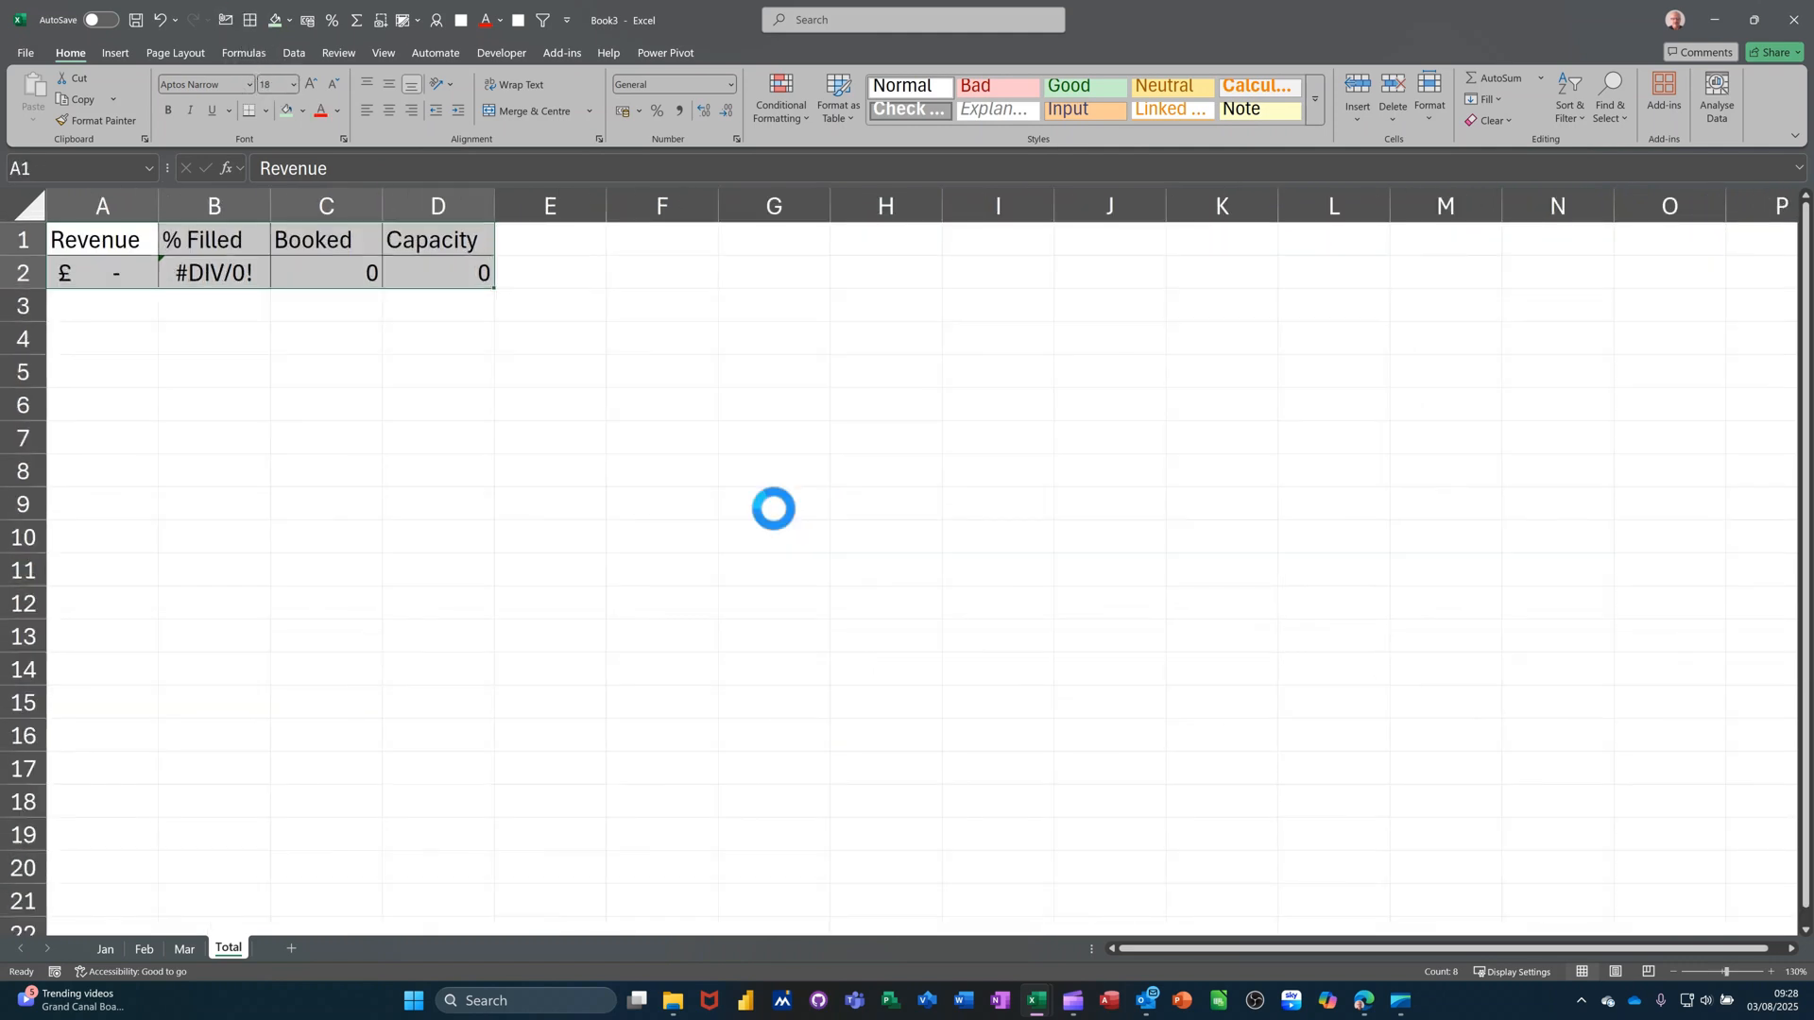
pyautogui.keyDown('ctrl'); pyautogui.click(134, 293); pyautogui.keyUp('ctrl')
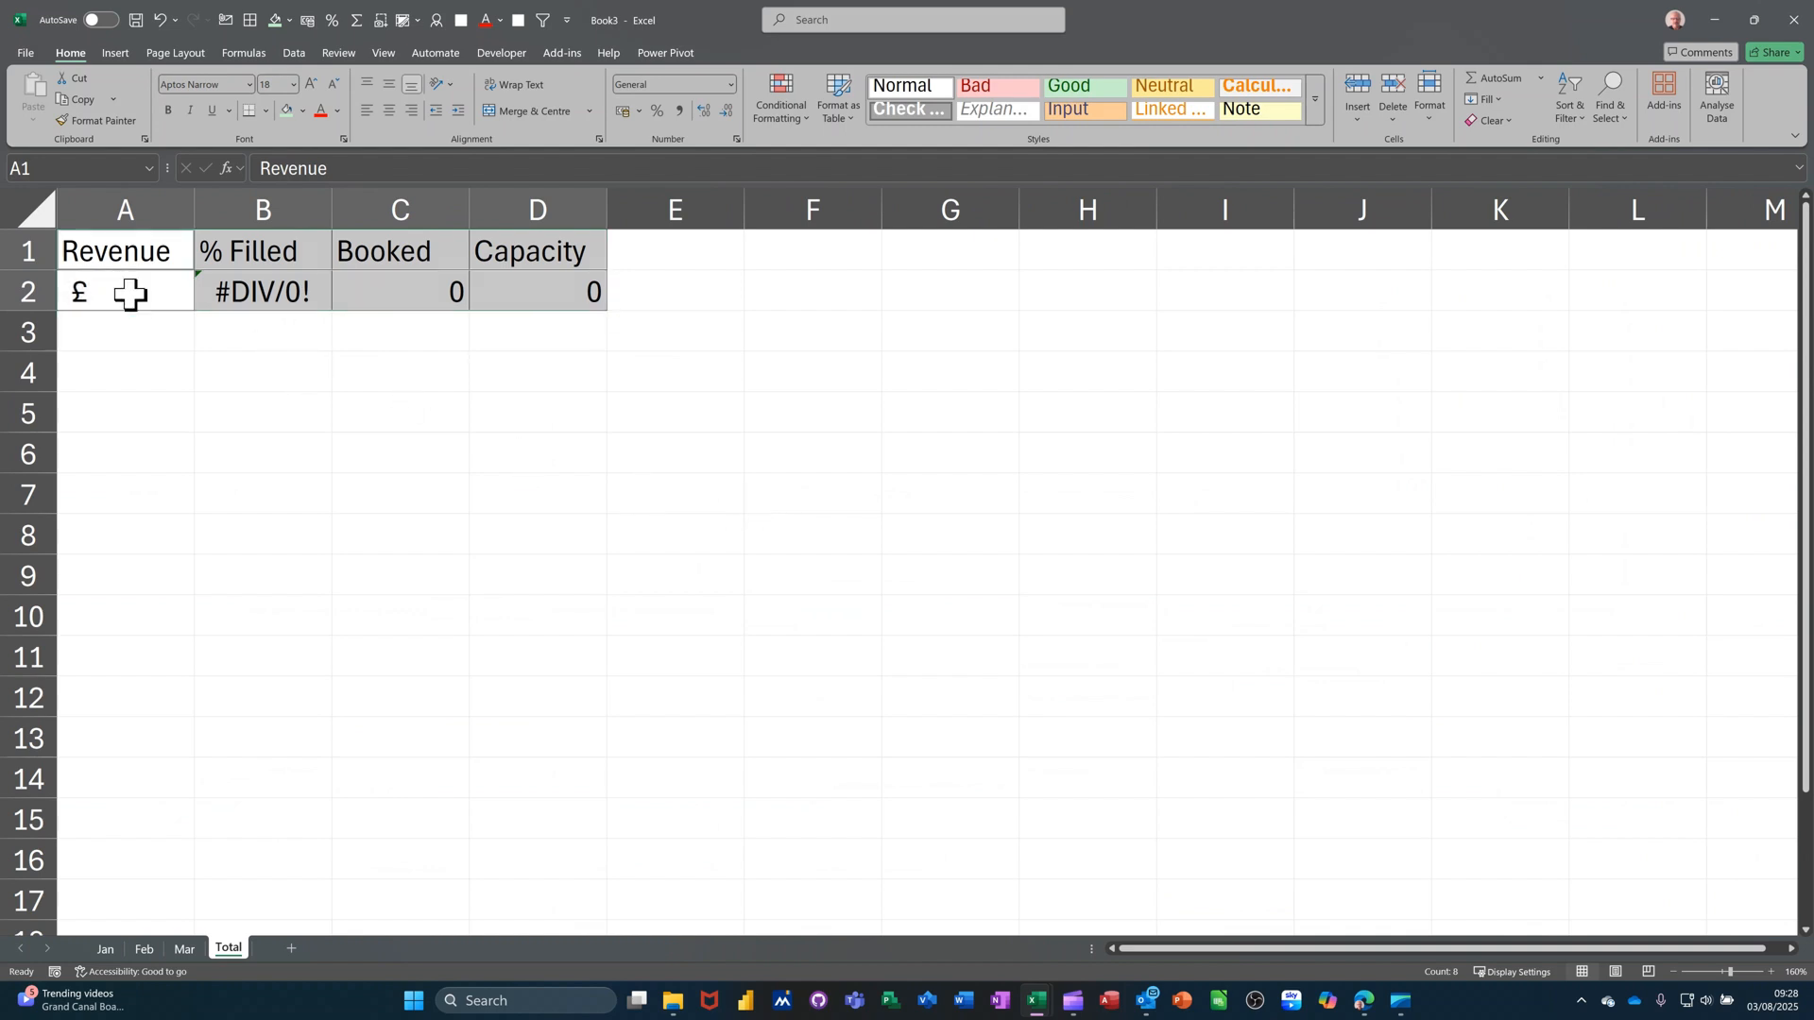
# Step: Enter the current date, 03/08/2025, in the date cell of the white block on the Jan sheet
pyautogui.click(100, 942)
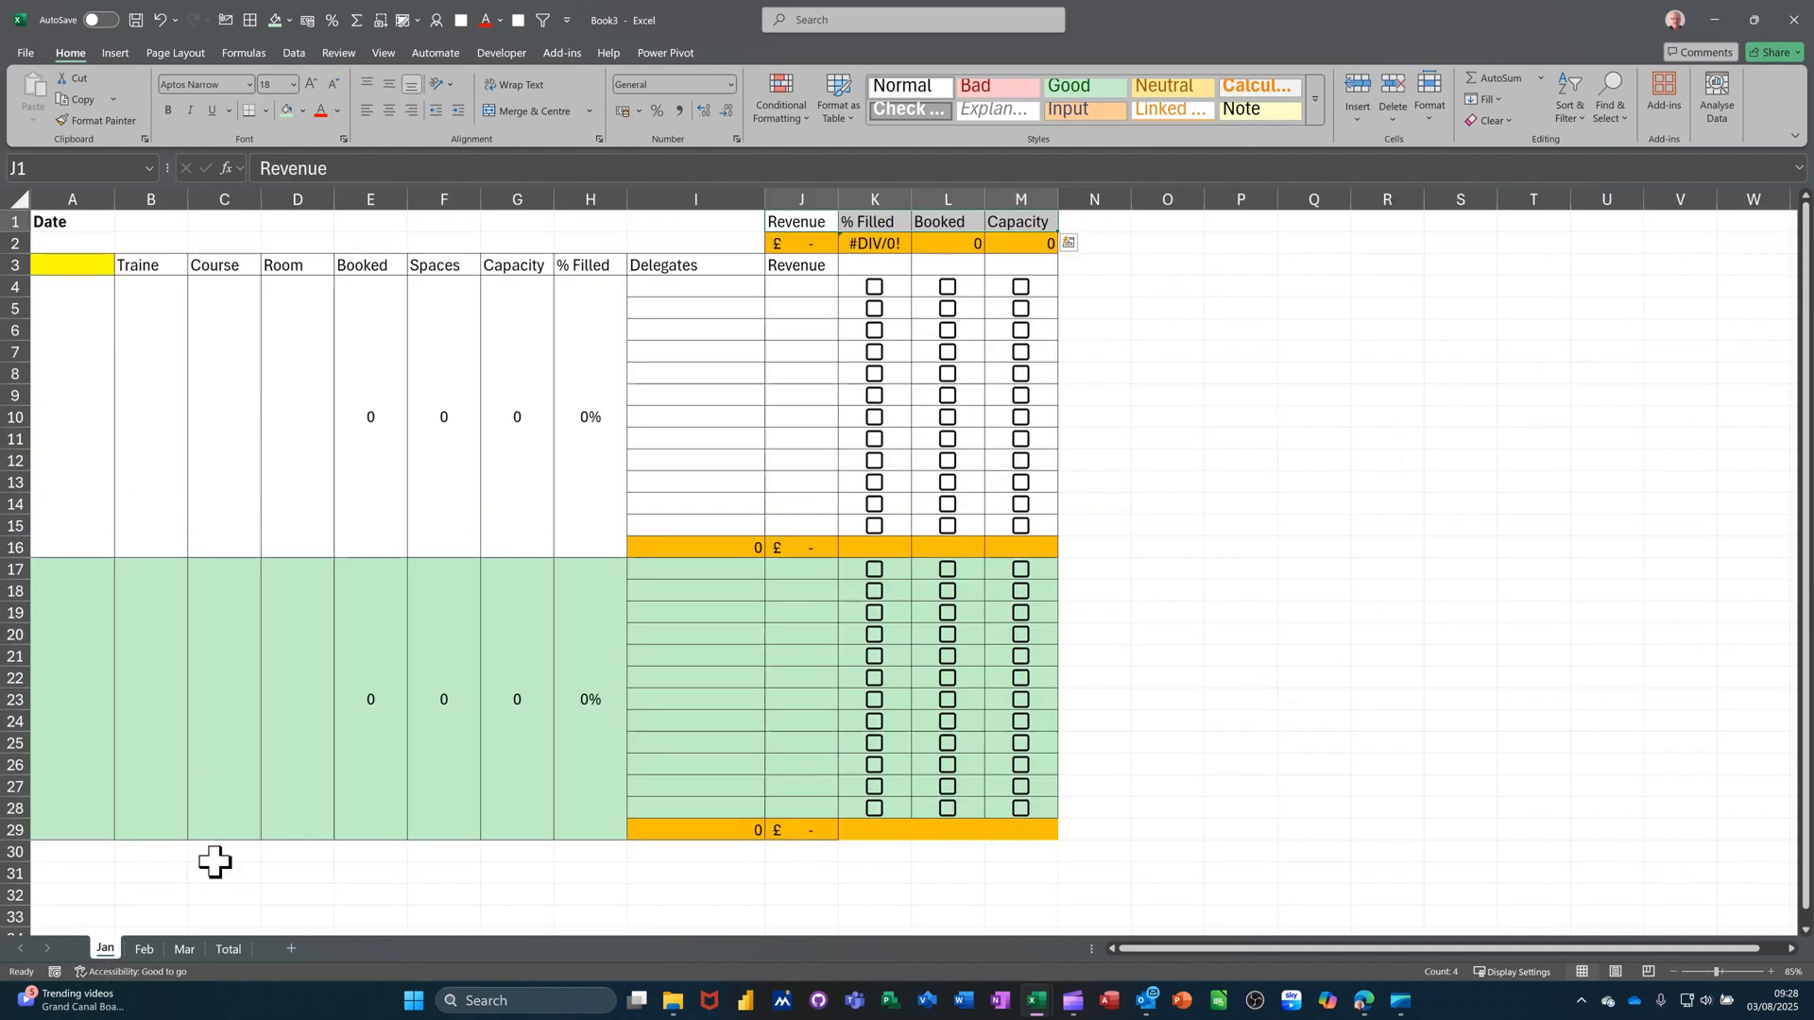
pyautogui.click(89, 408)
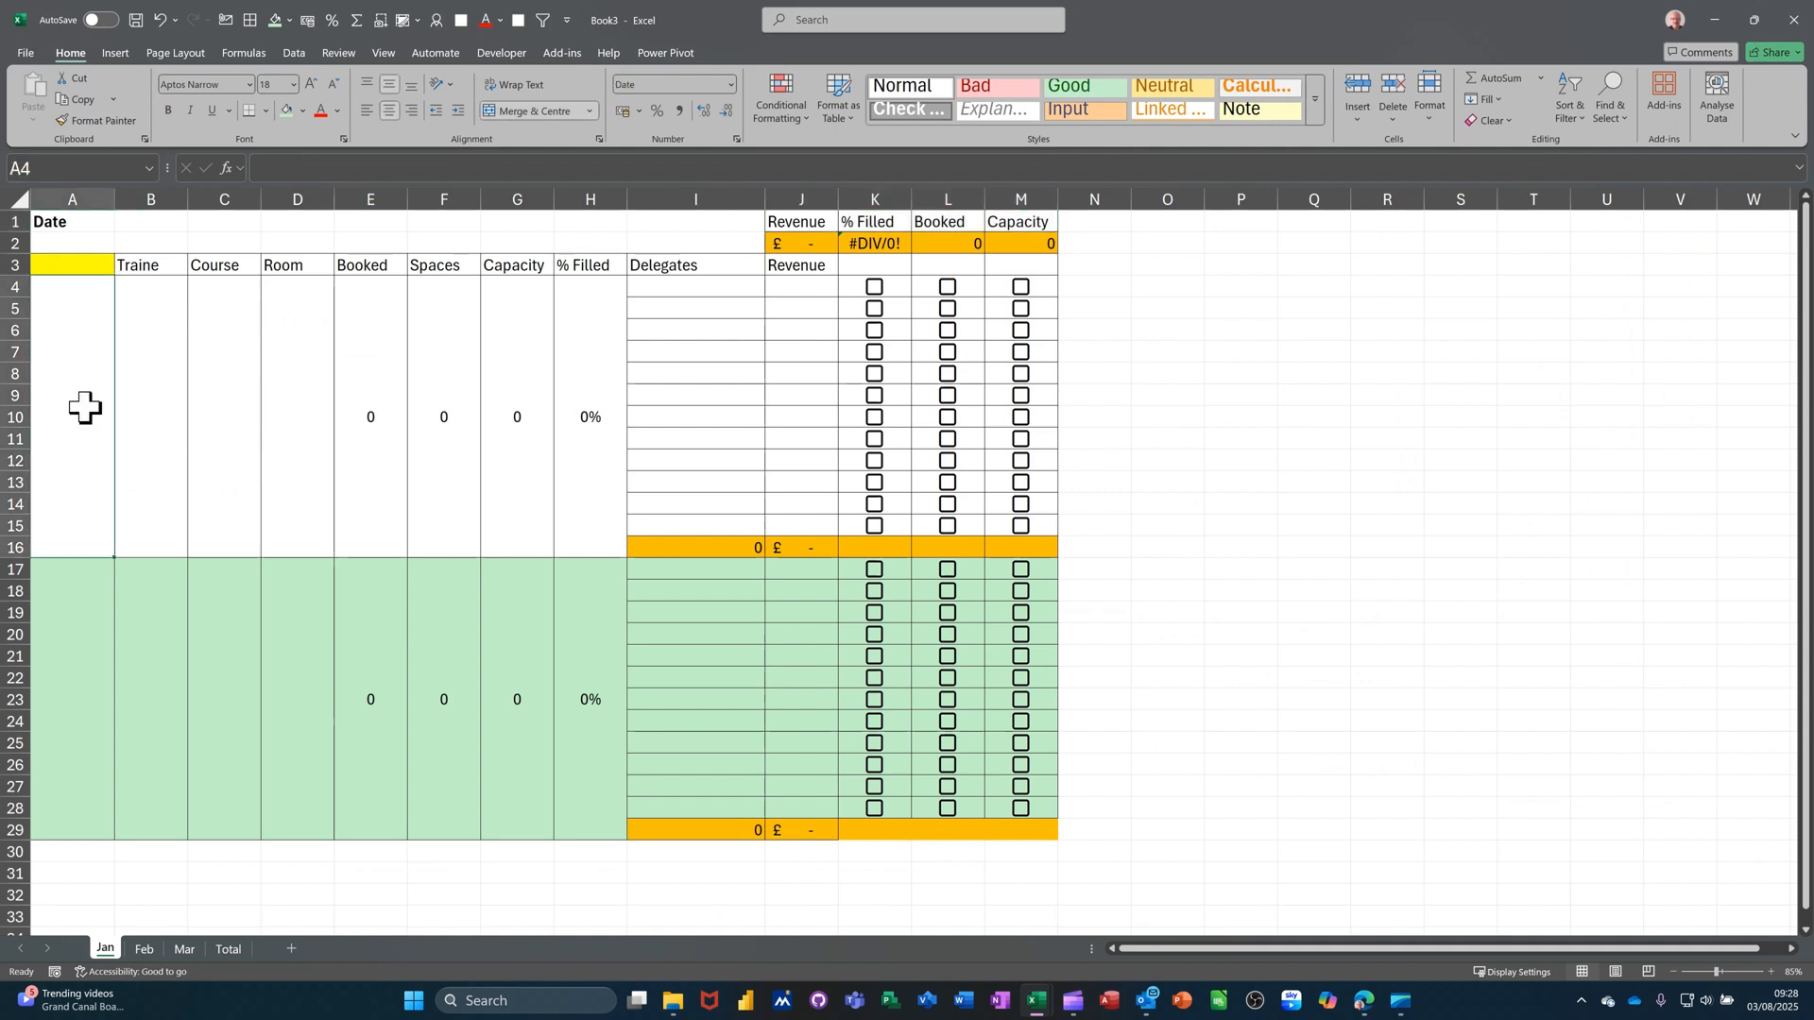
pyautogui.hotkey('ctrl', ';')
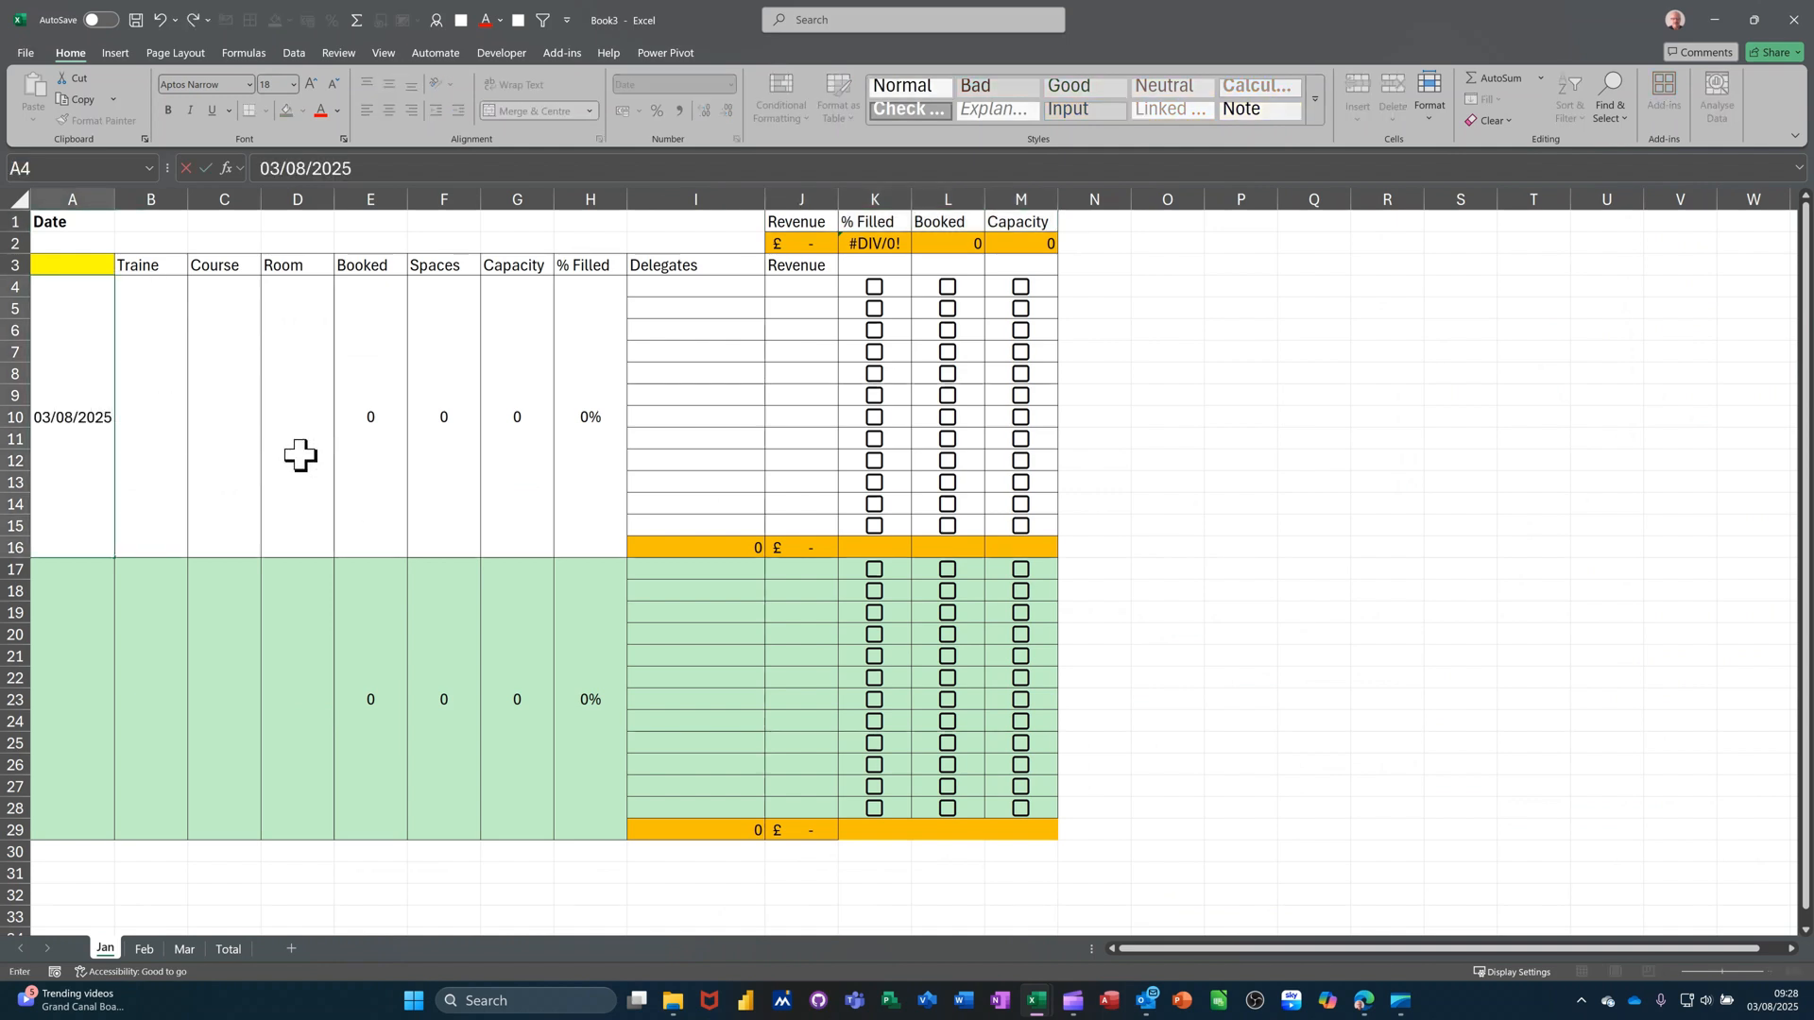
# Step: Enter a delegate's first name in I4 with a revenue amount of 200 in J4
pyautogui.click(696, 290)
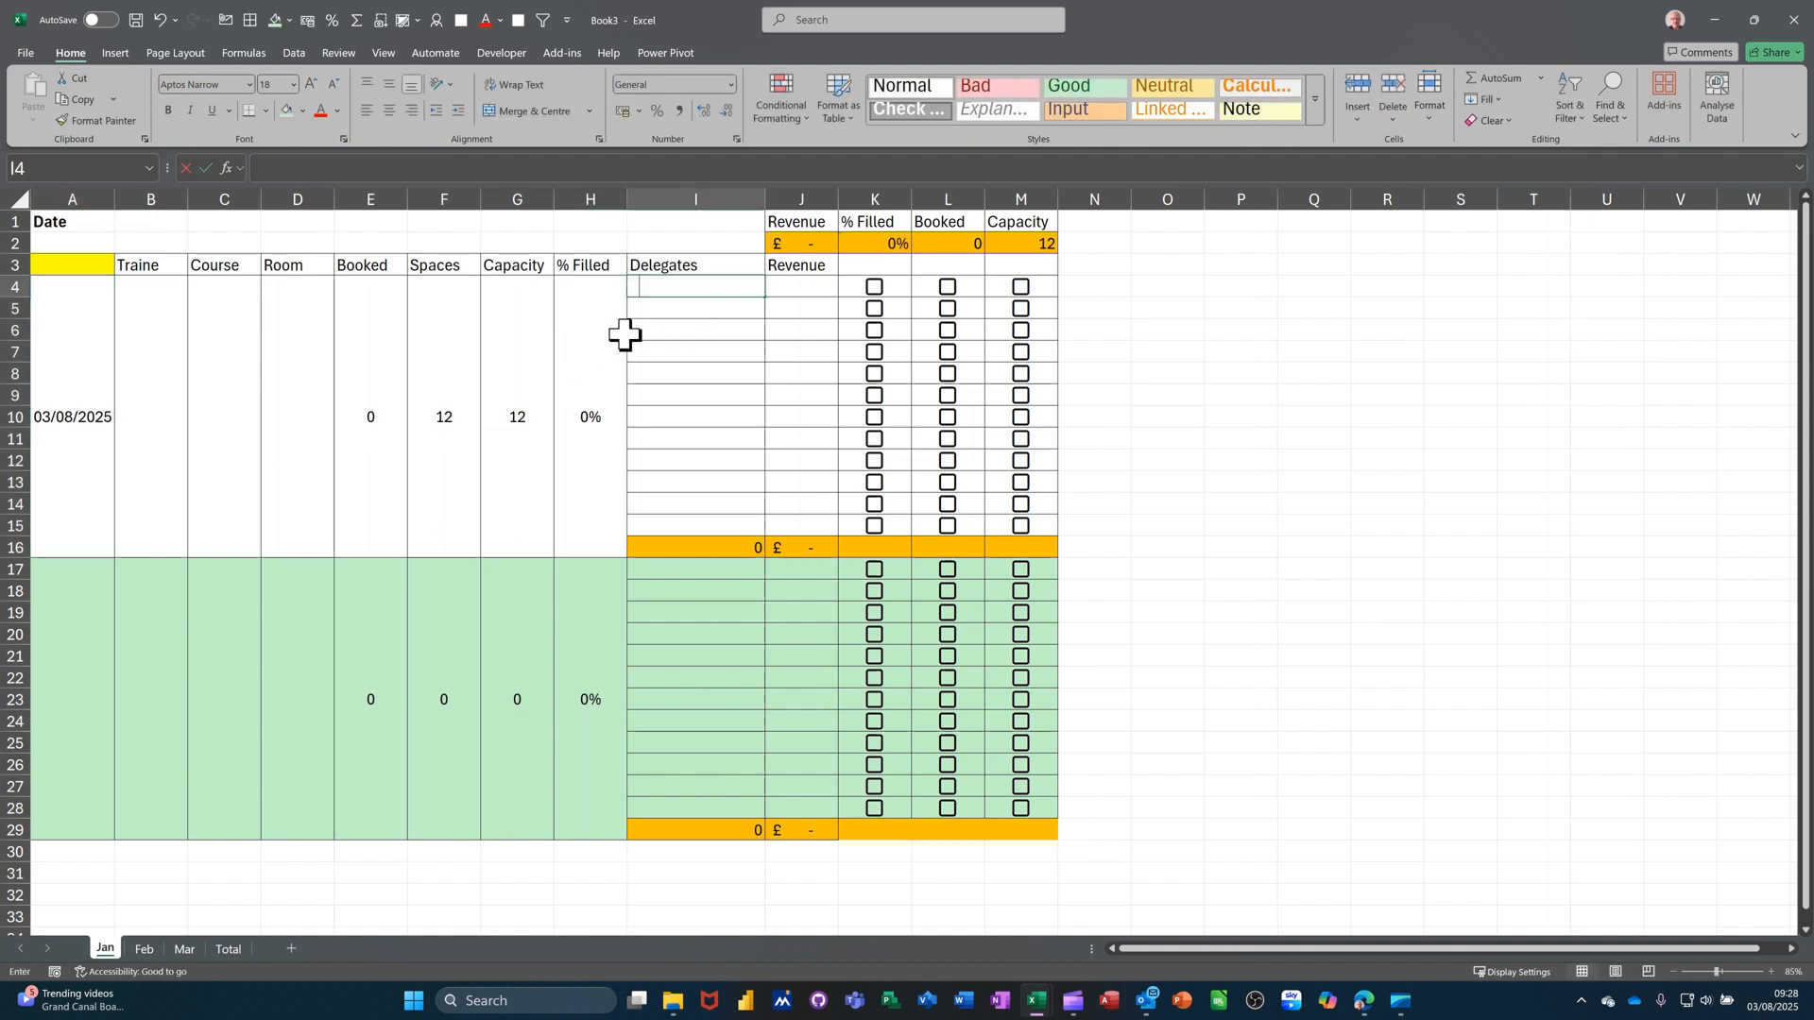
pyautogui.write('Bill')
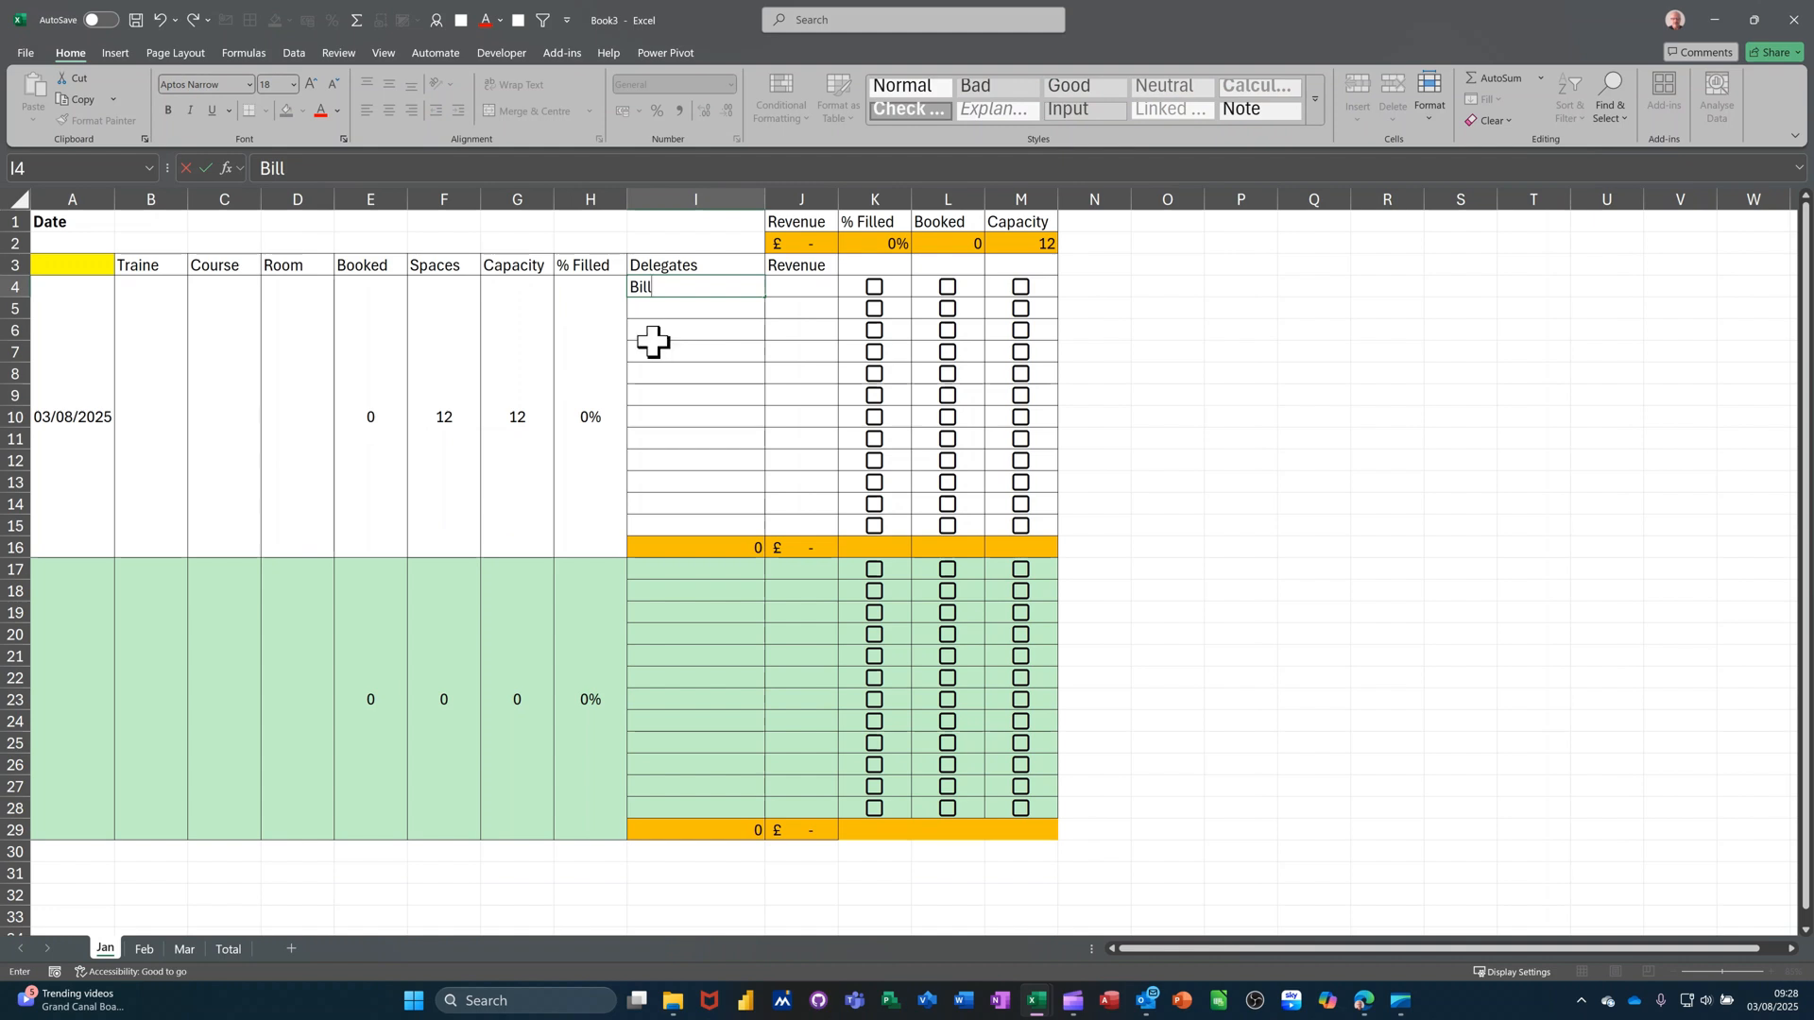
pyautogui.click(652, 345)
pyautogui.click(794, 286)
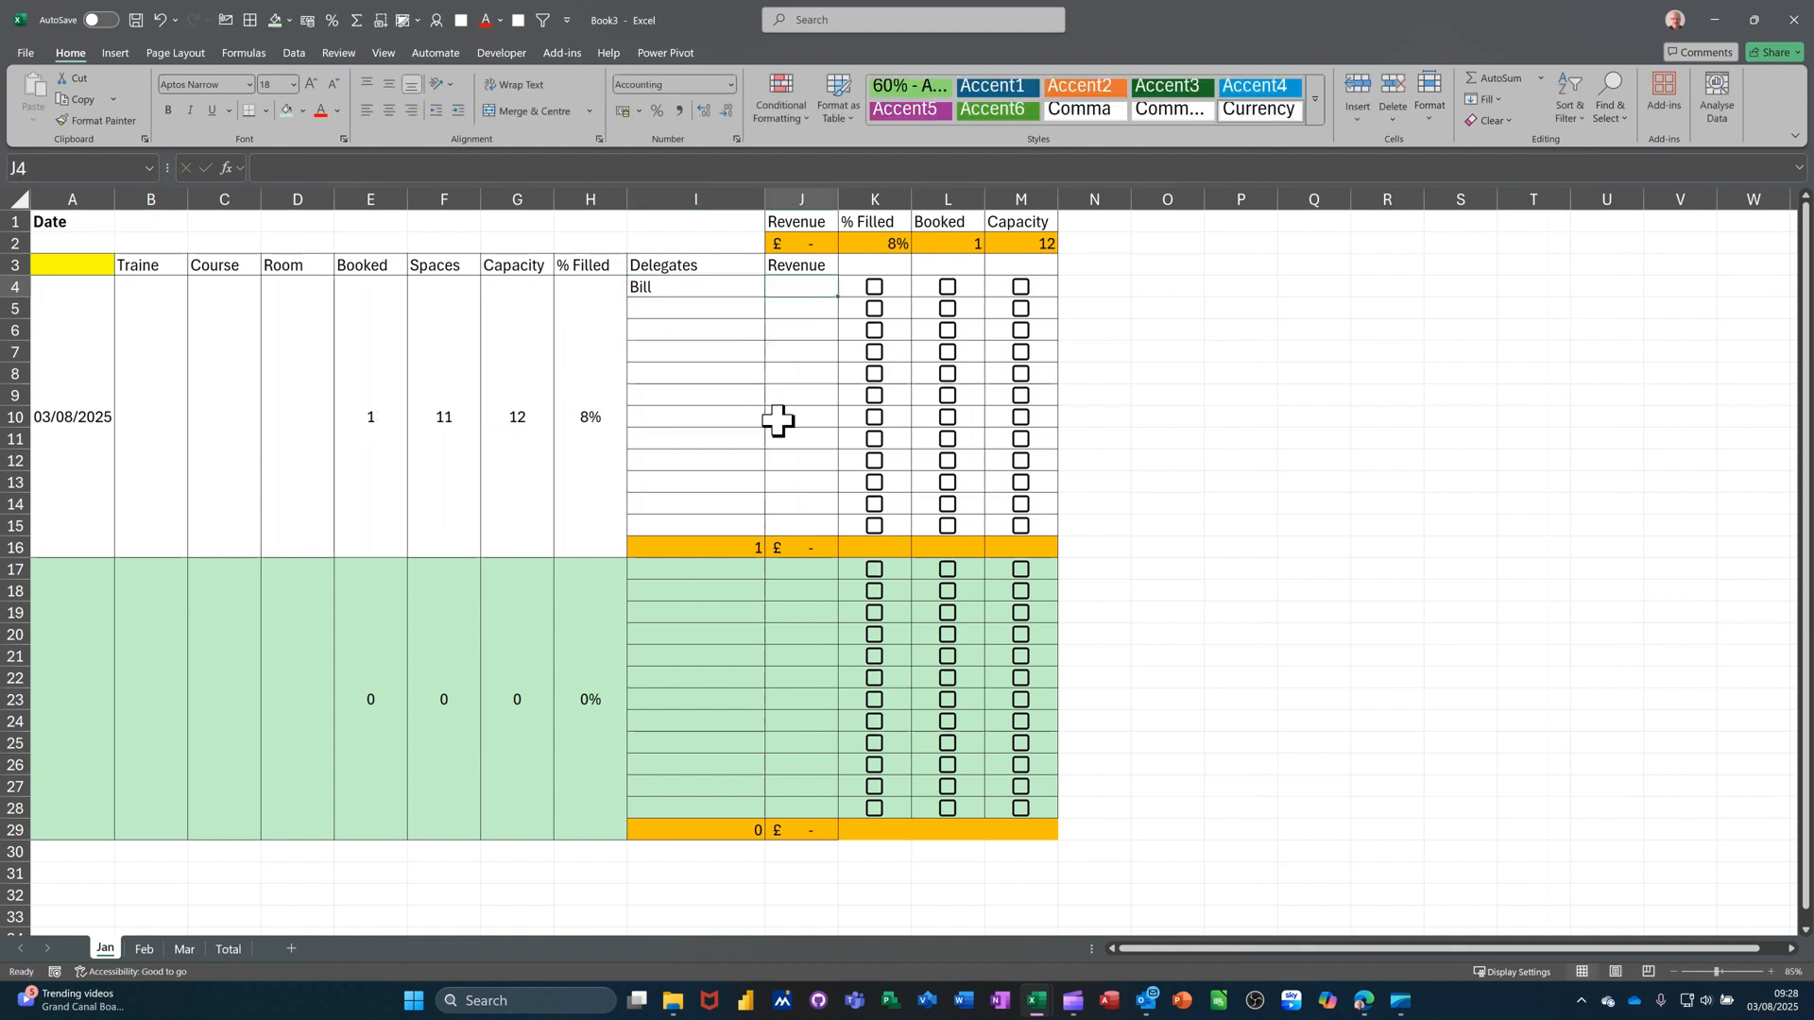
pyautogui.write('2')
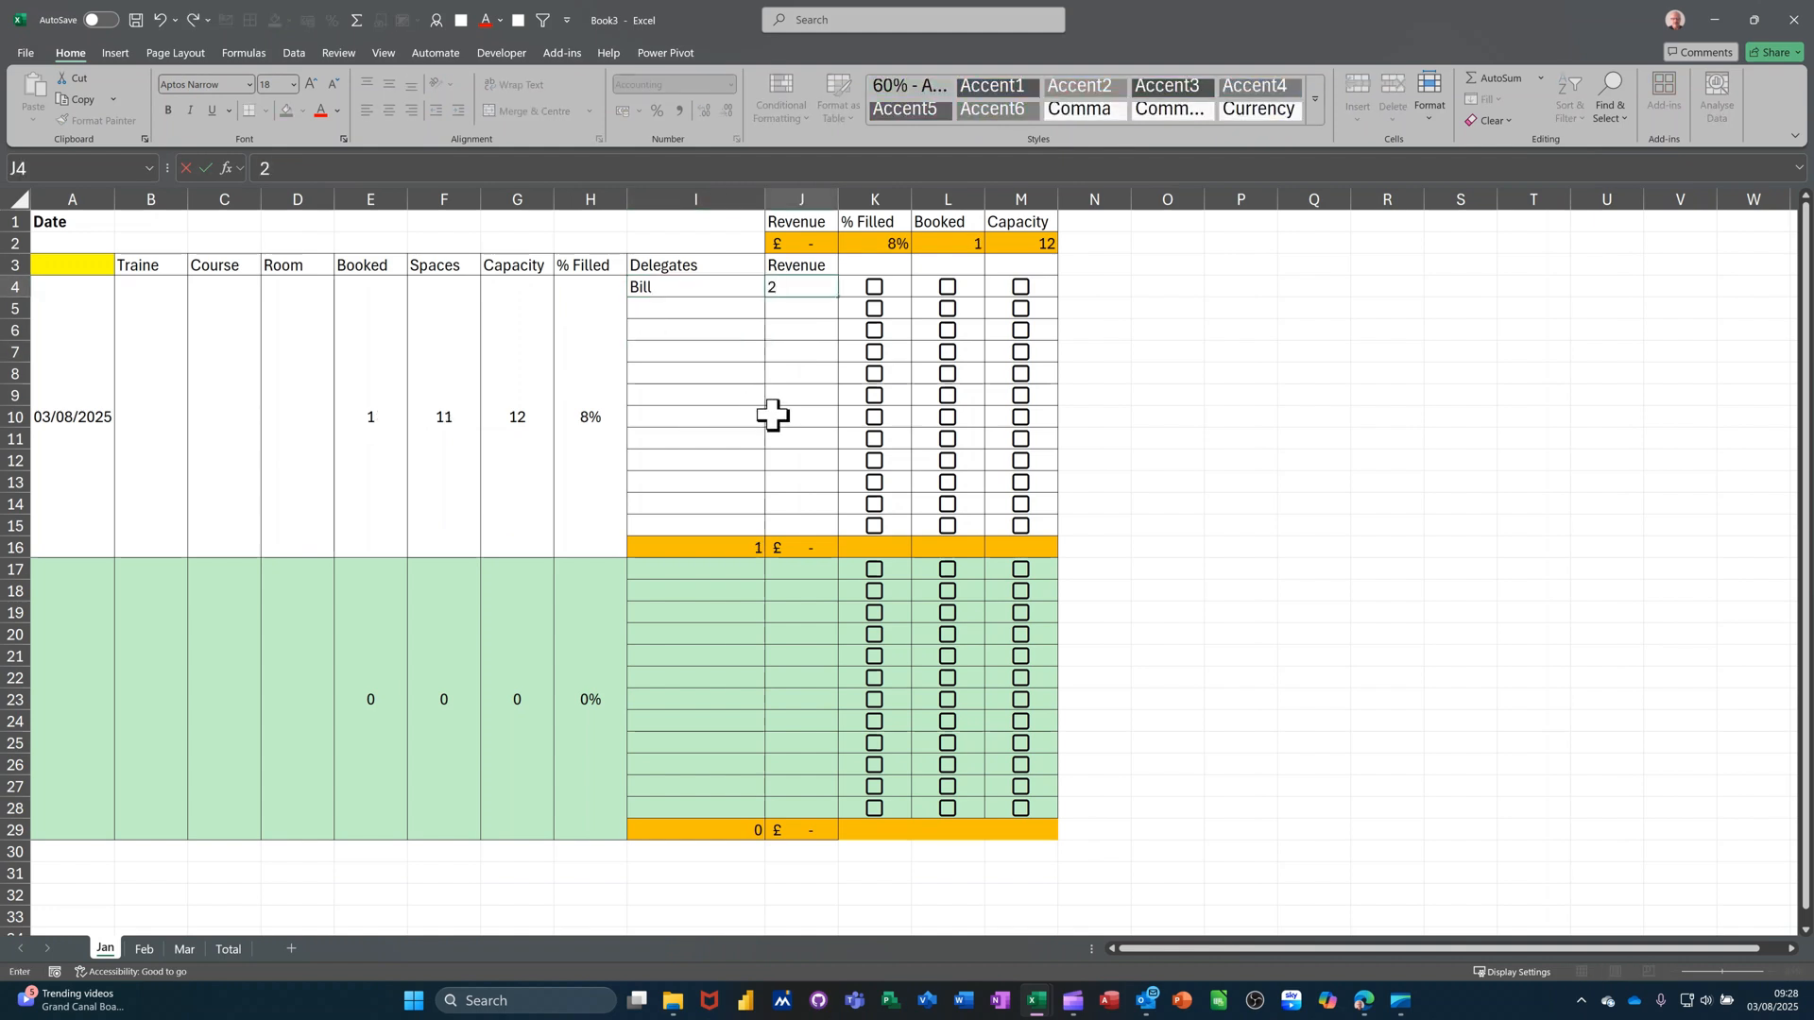
pyautogui.write('00')
pyautogui.click(774, 415)
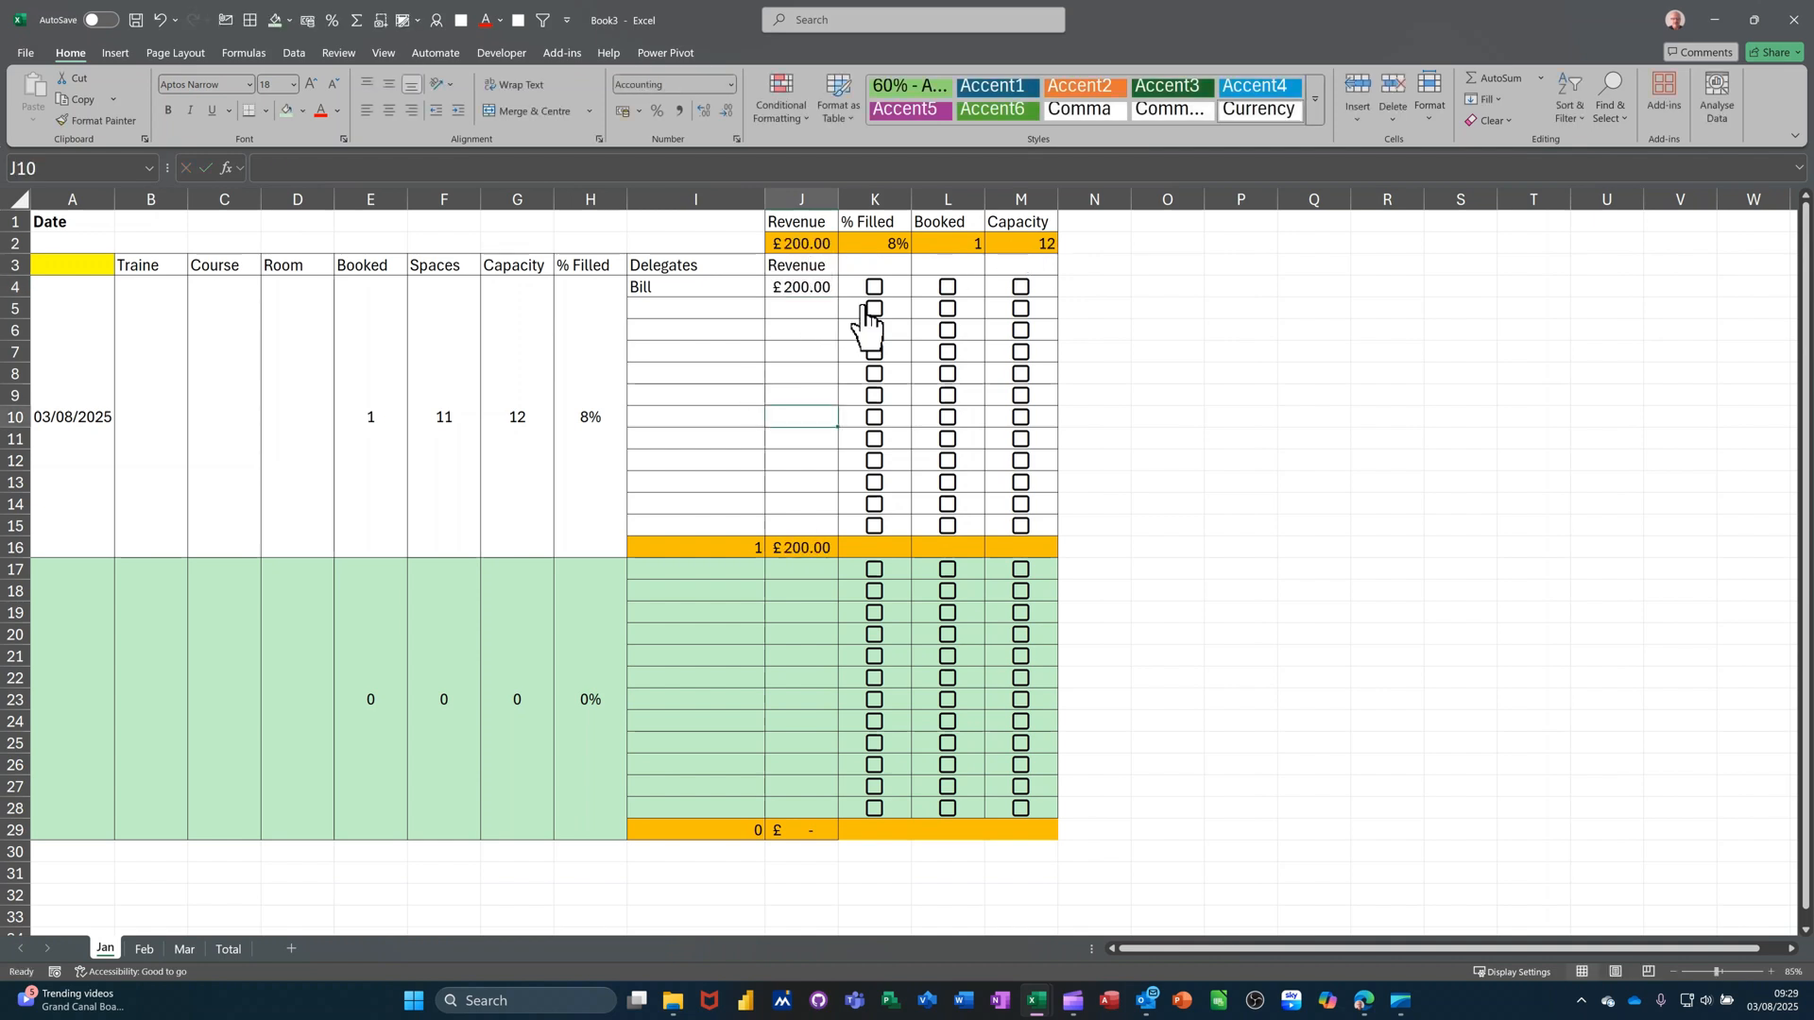
# Step: Replace the % Filled formula in B2 of the Total sheet with =C2/D2 and format it as a percentage
pyautogui.click(227, 947)
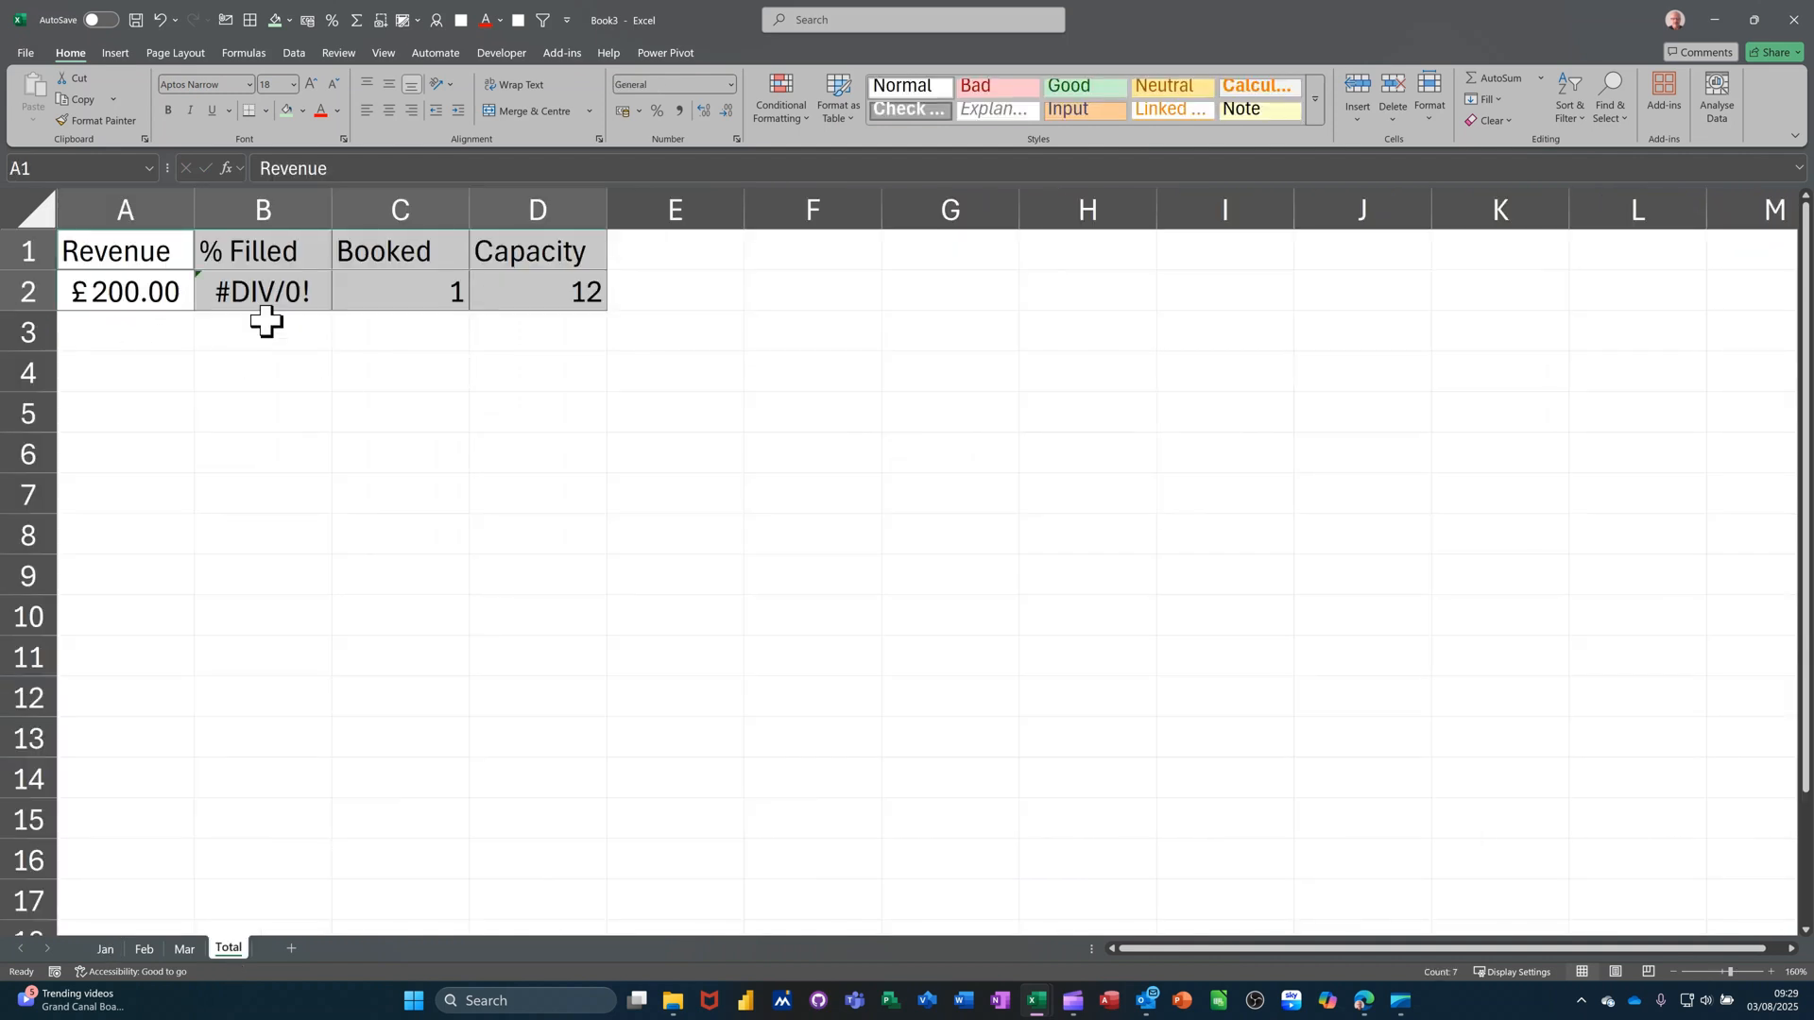
pyautogui.click(284, 293)
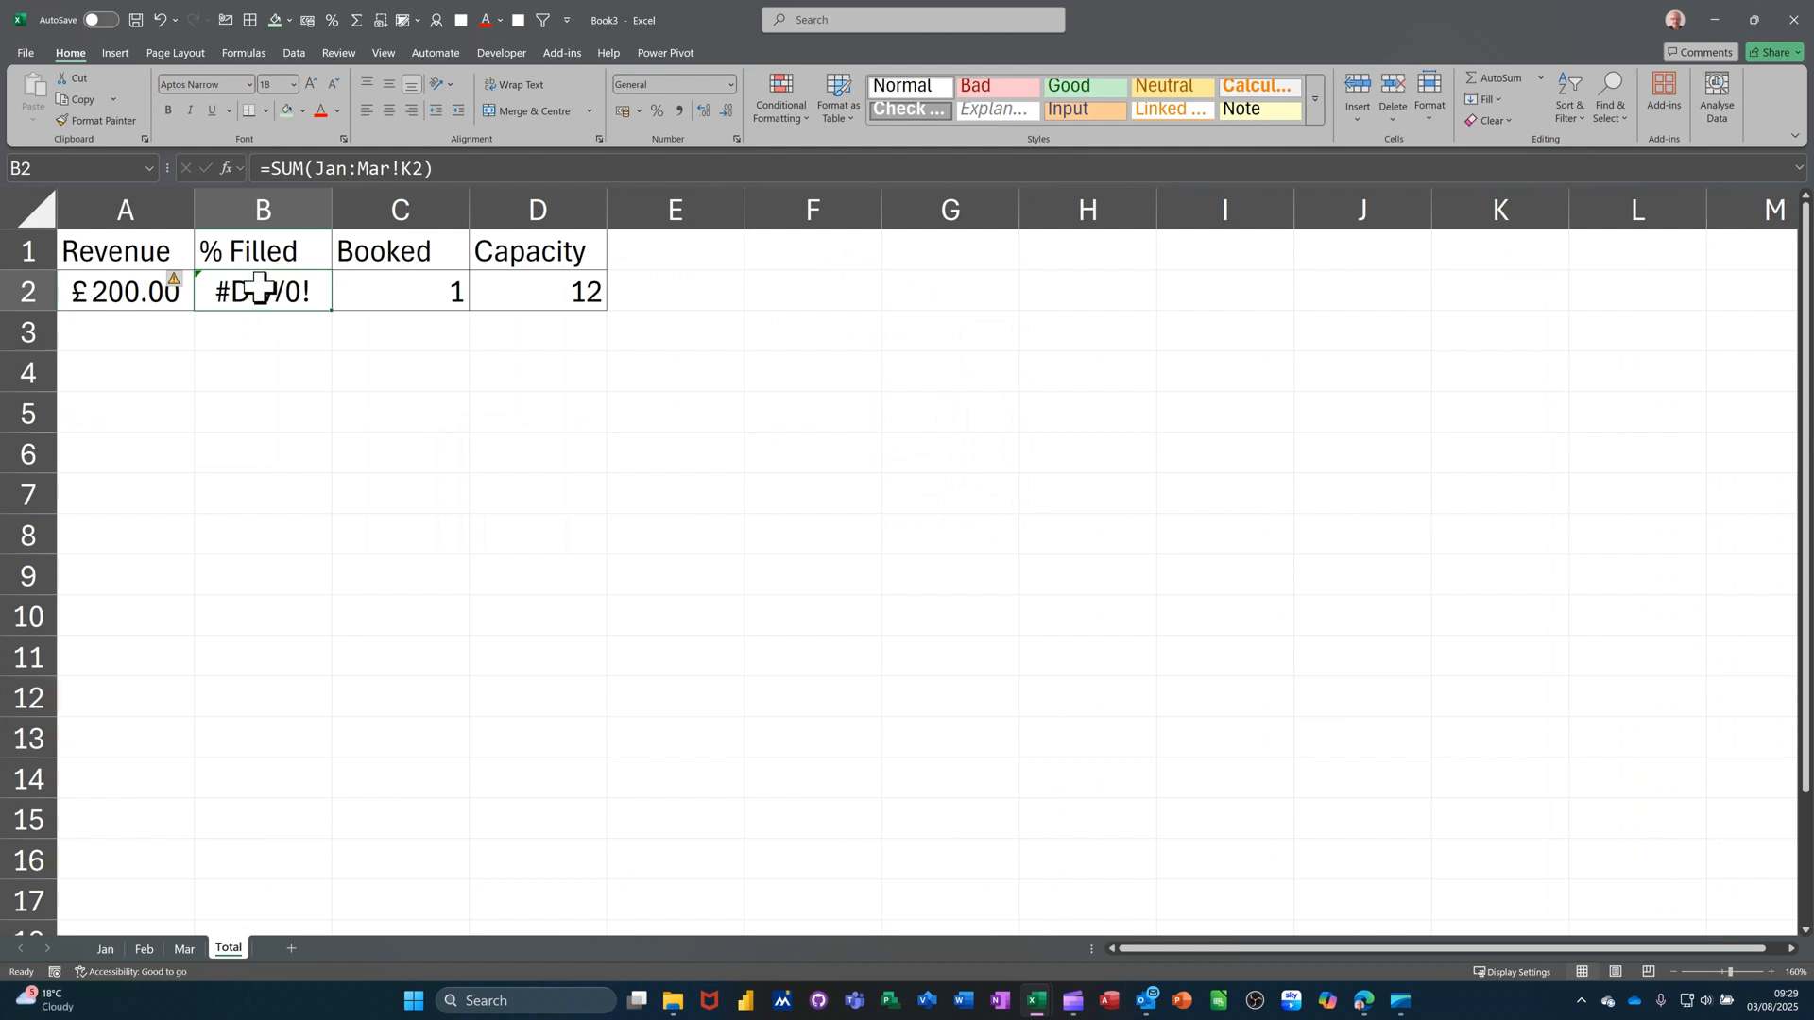
pyautogui.press('Delete')
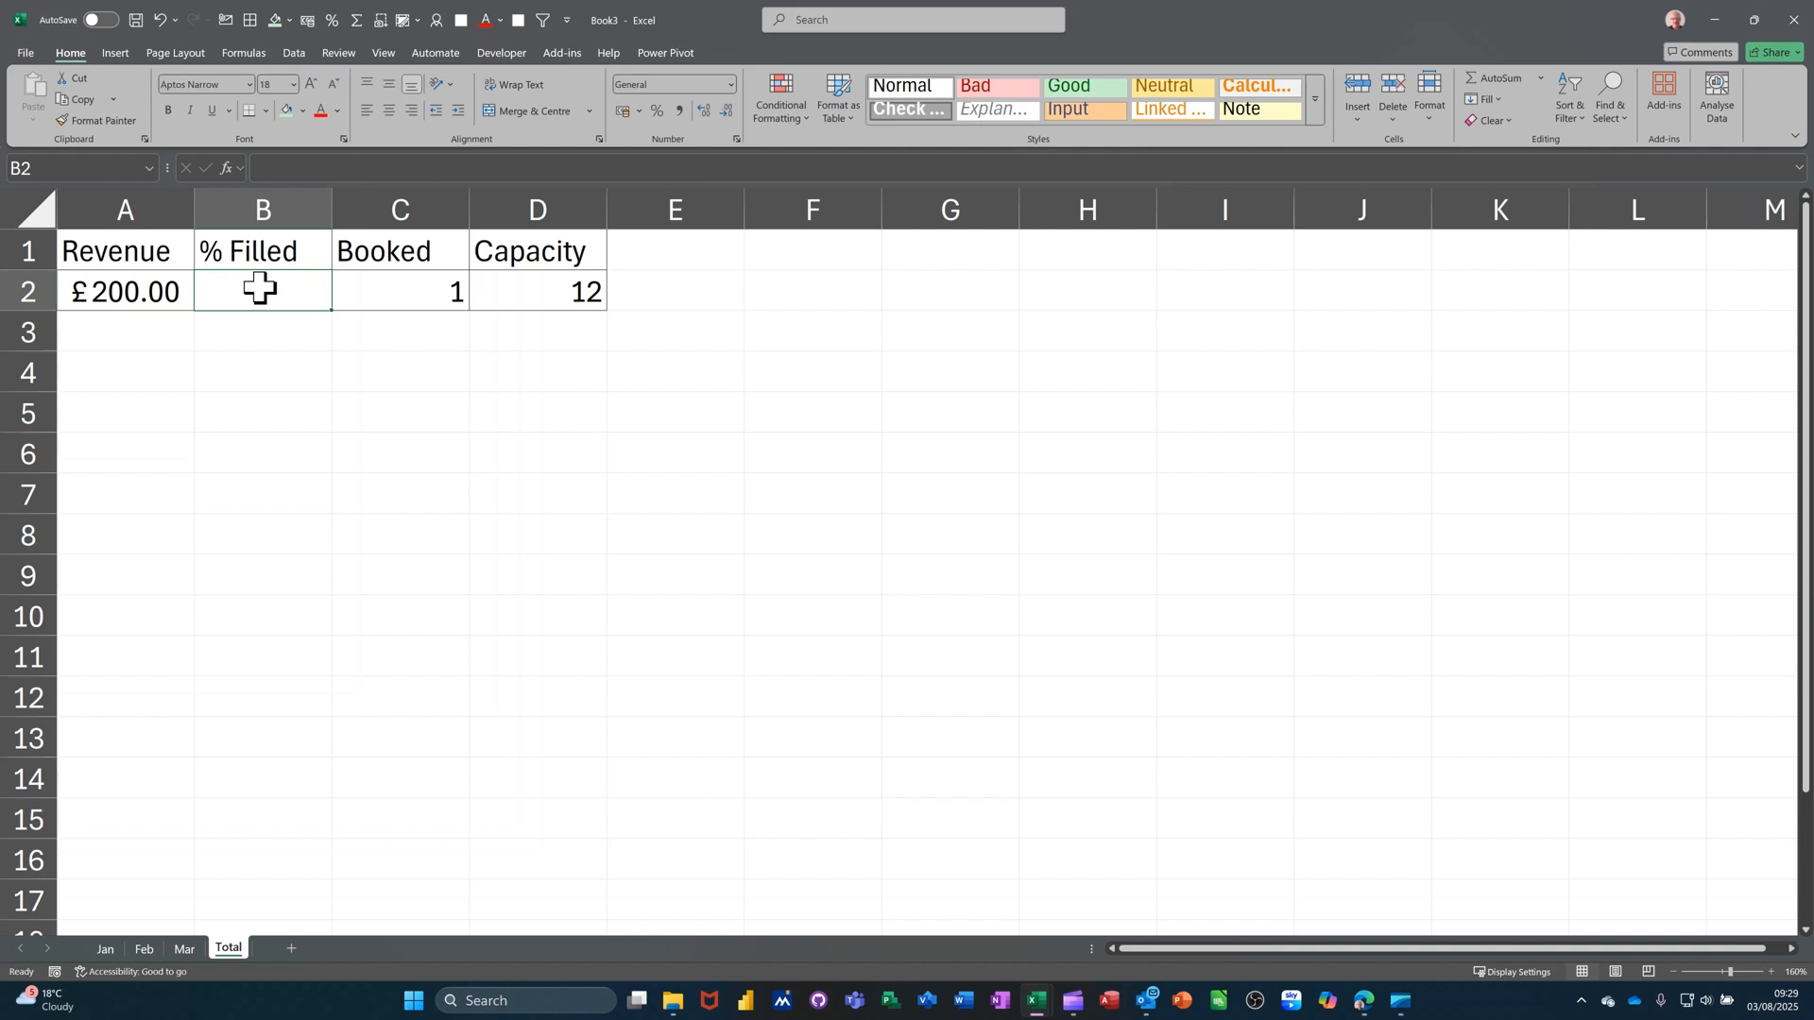
pyautogui.write('=')
pyautogui.click(396, 286)
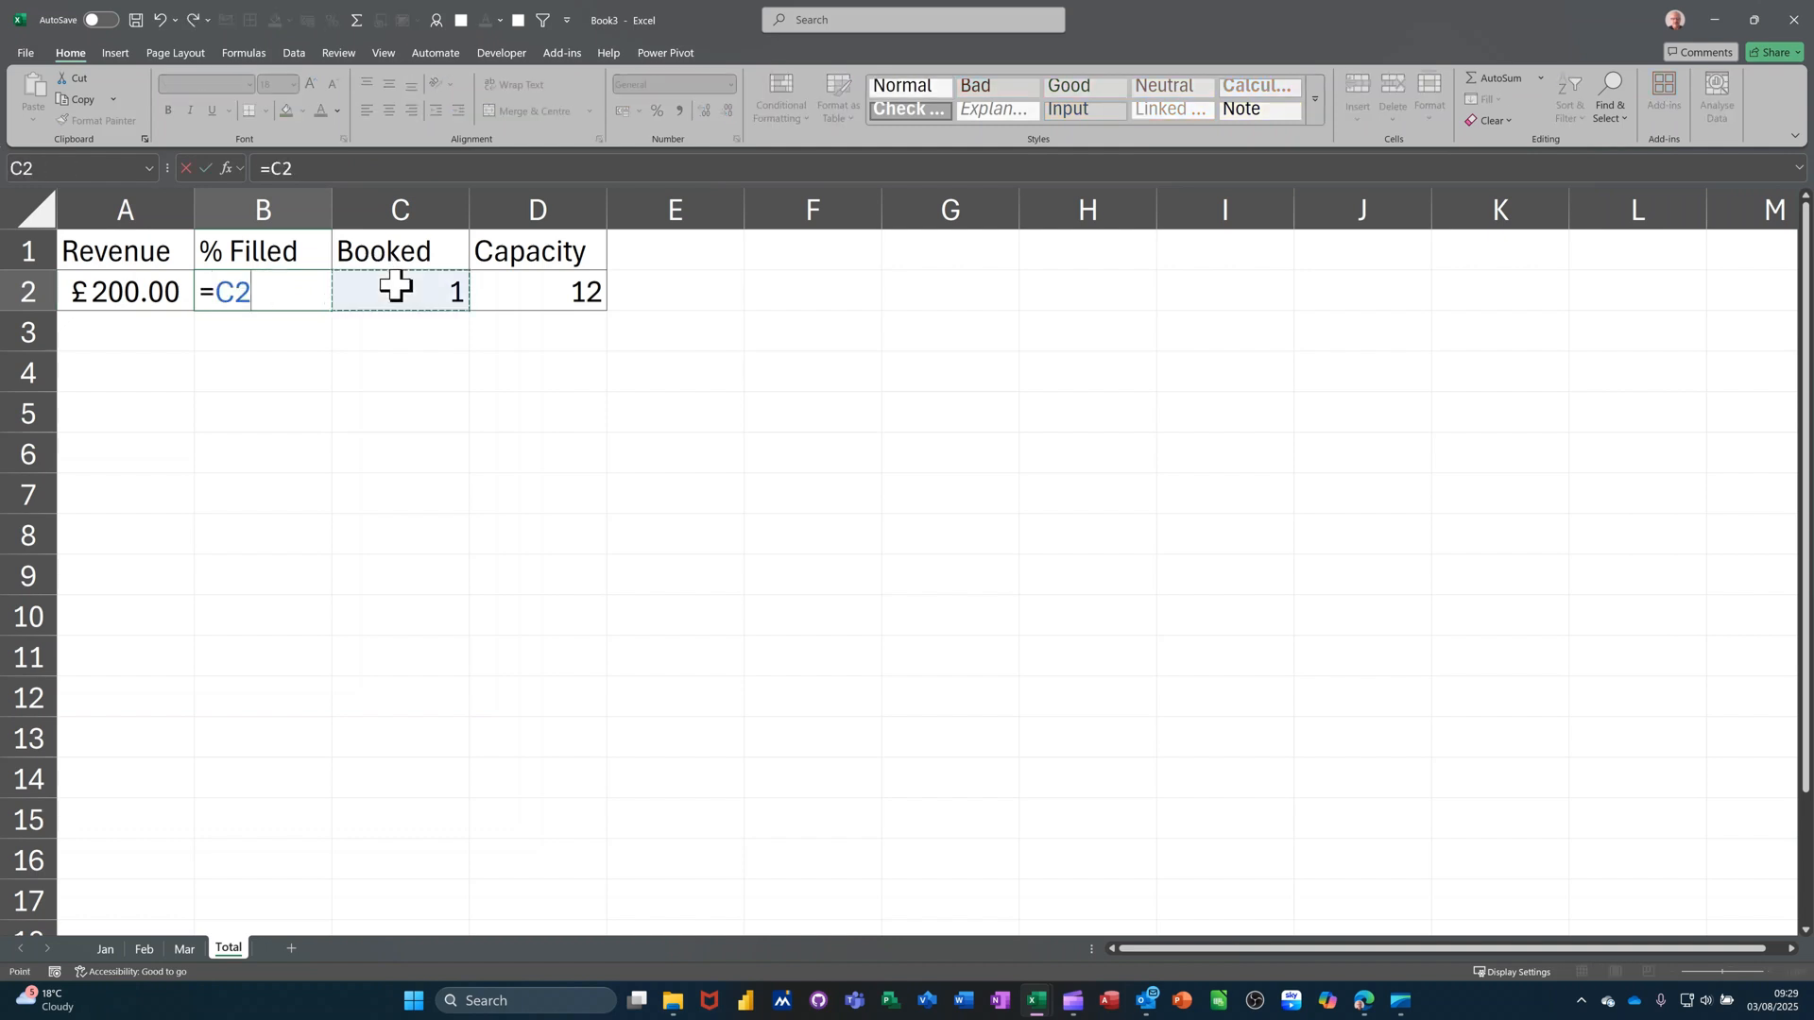
pyautogui.write('/')
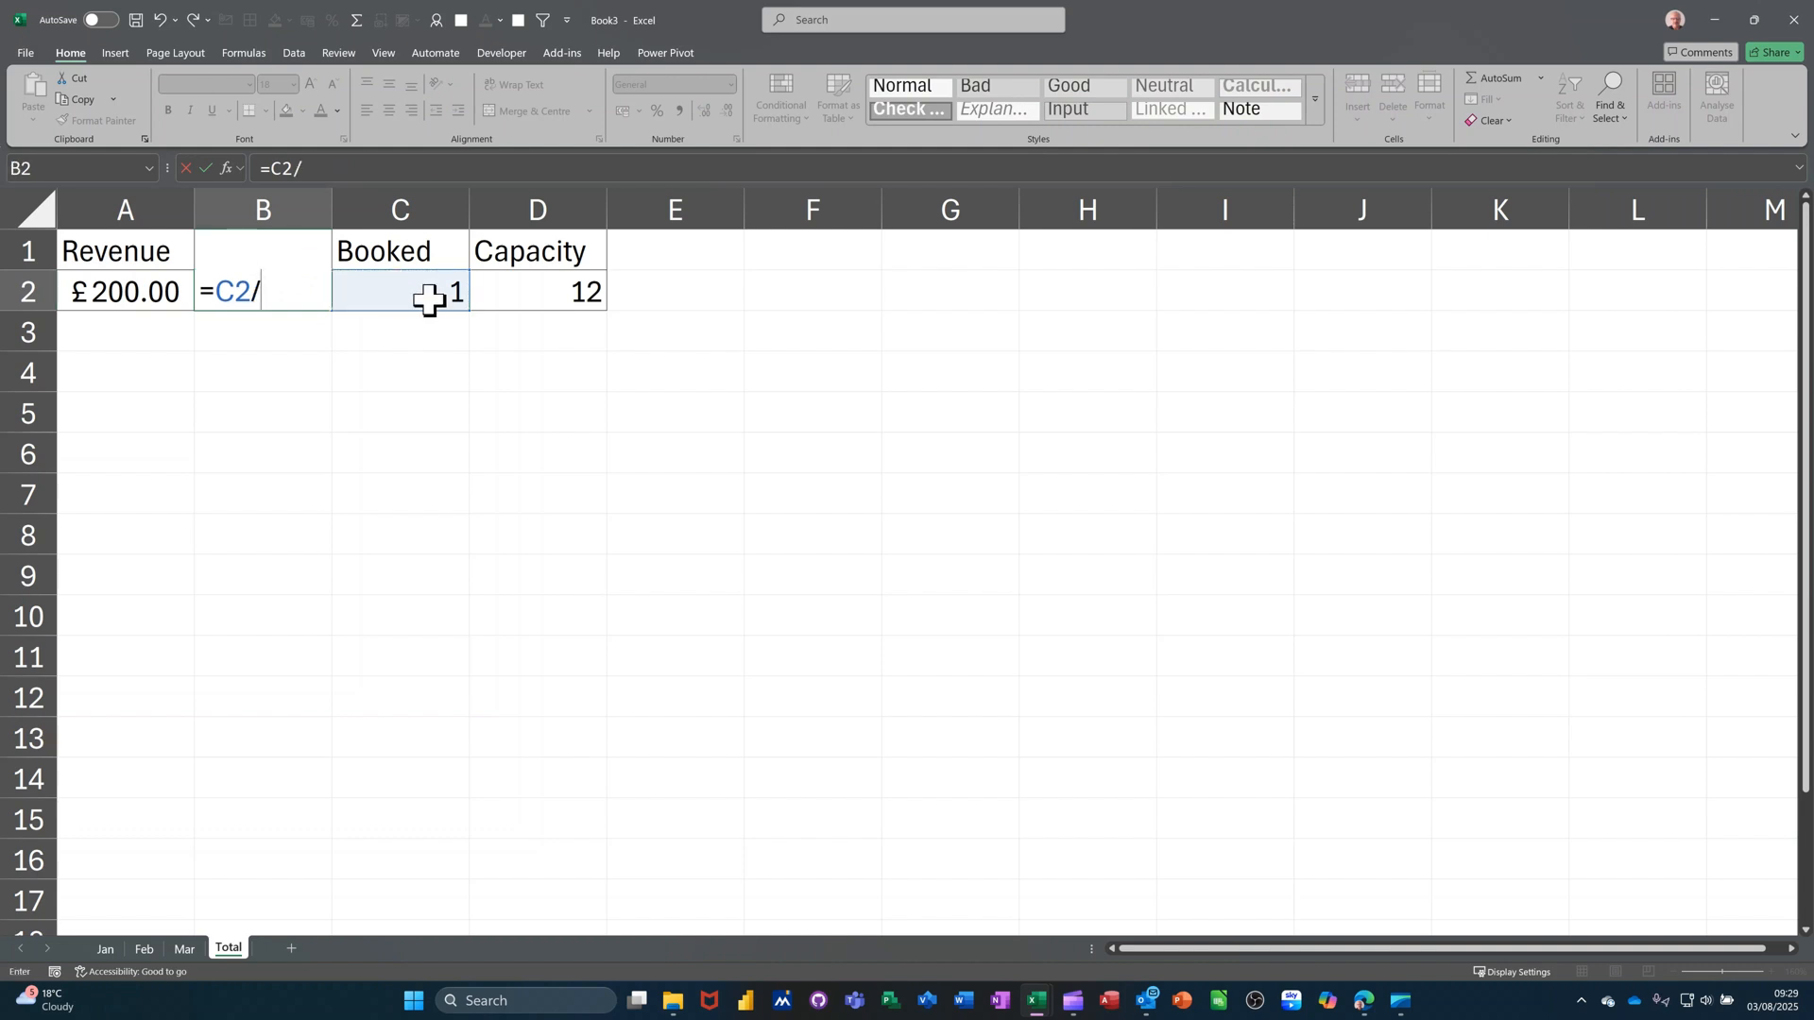
pyautogui.click(530, 295)
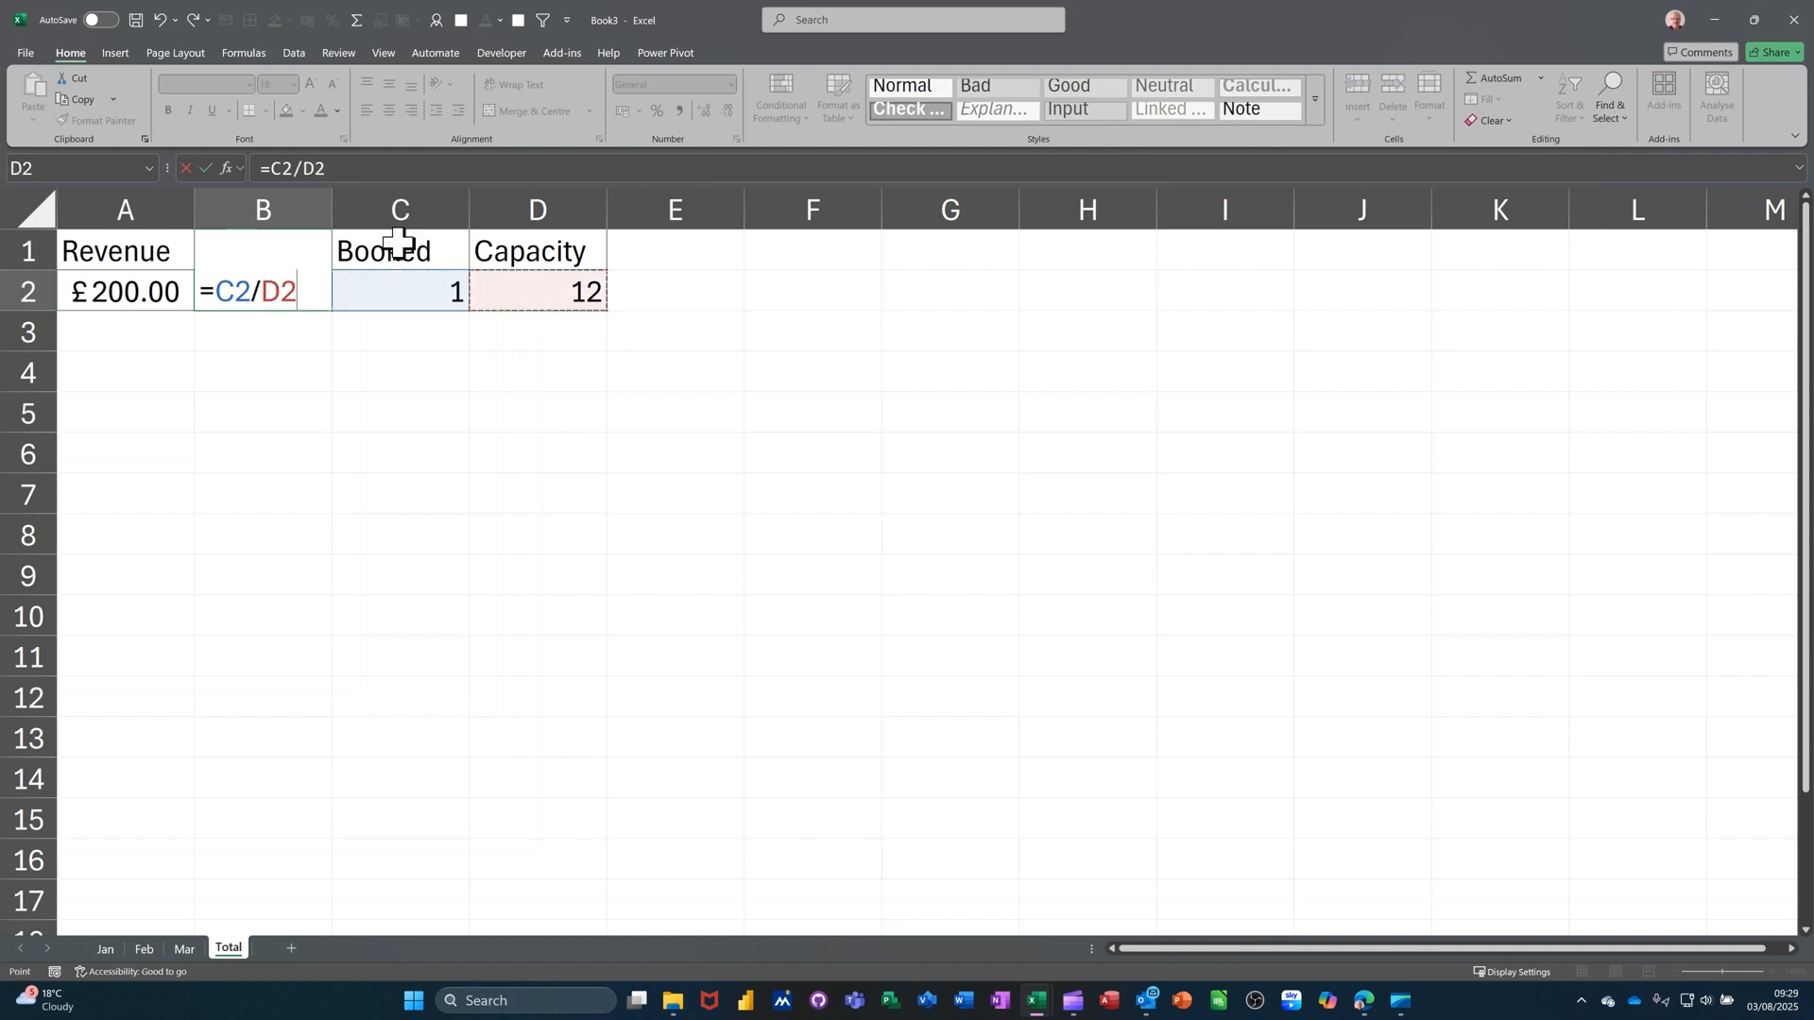
pyautogui.click(204, 168)
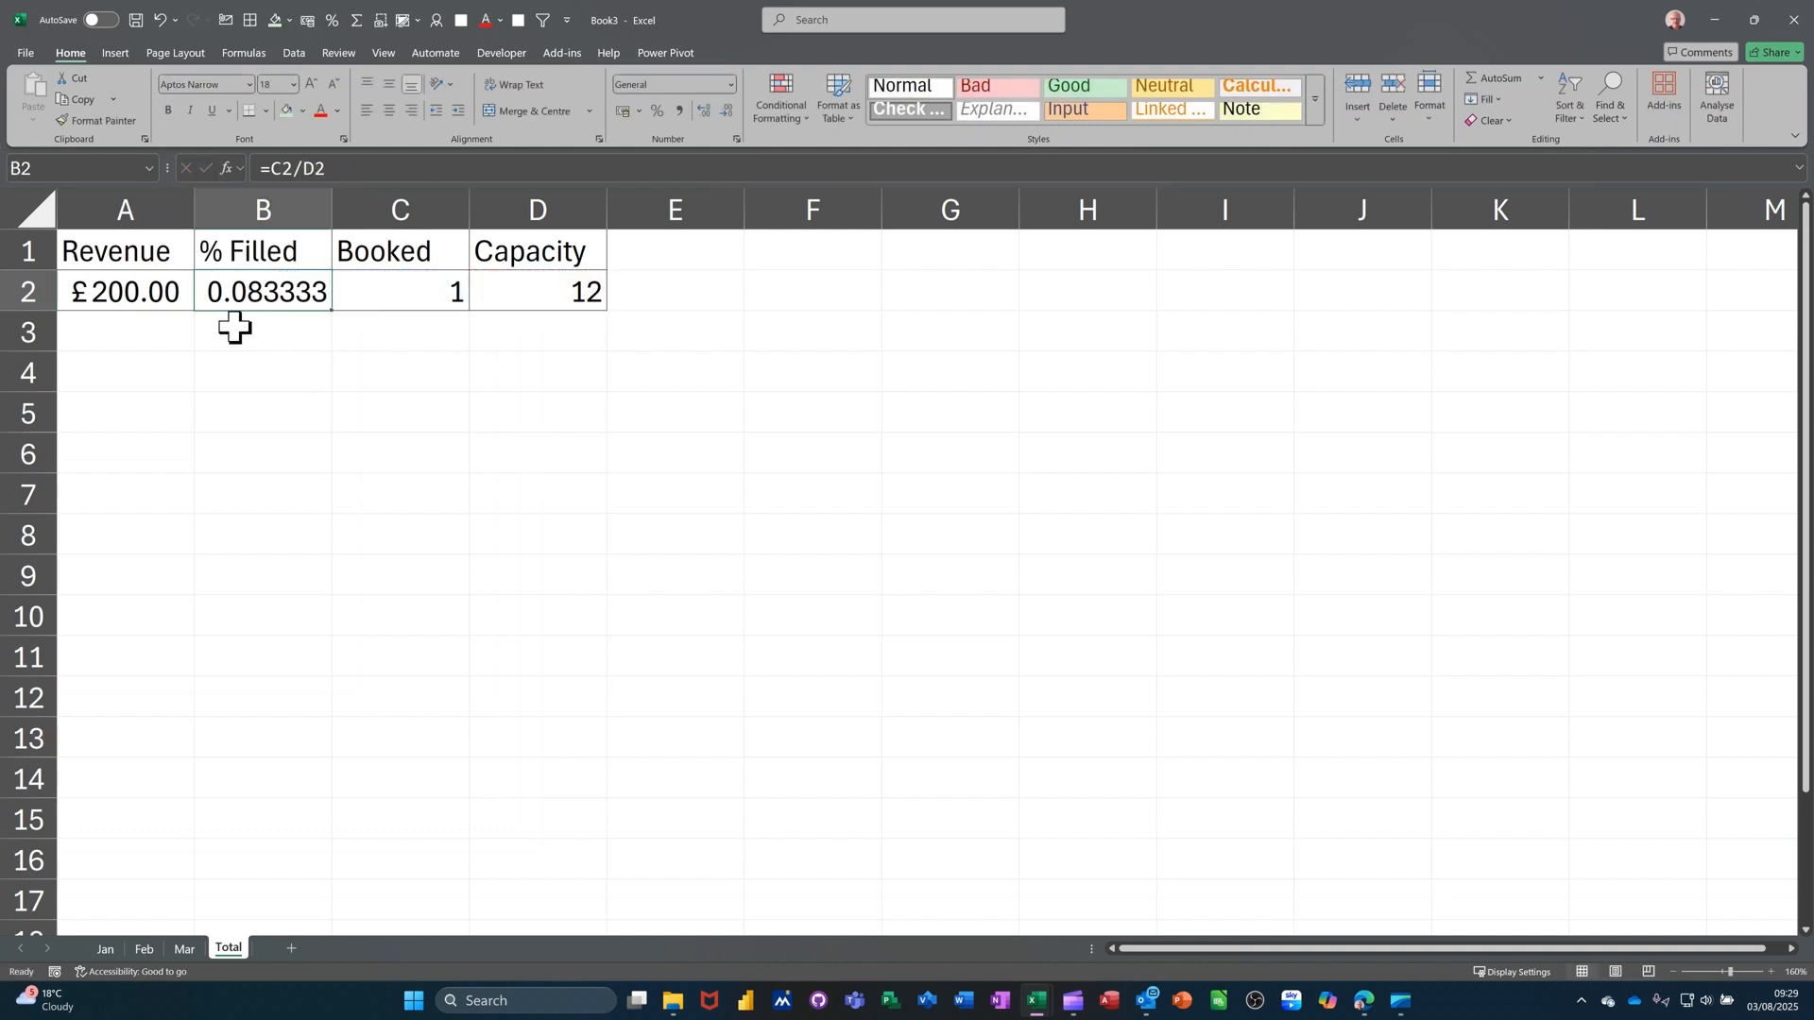
pyautogui.click(655, 110)
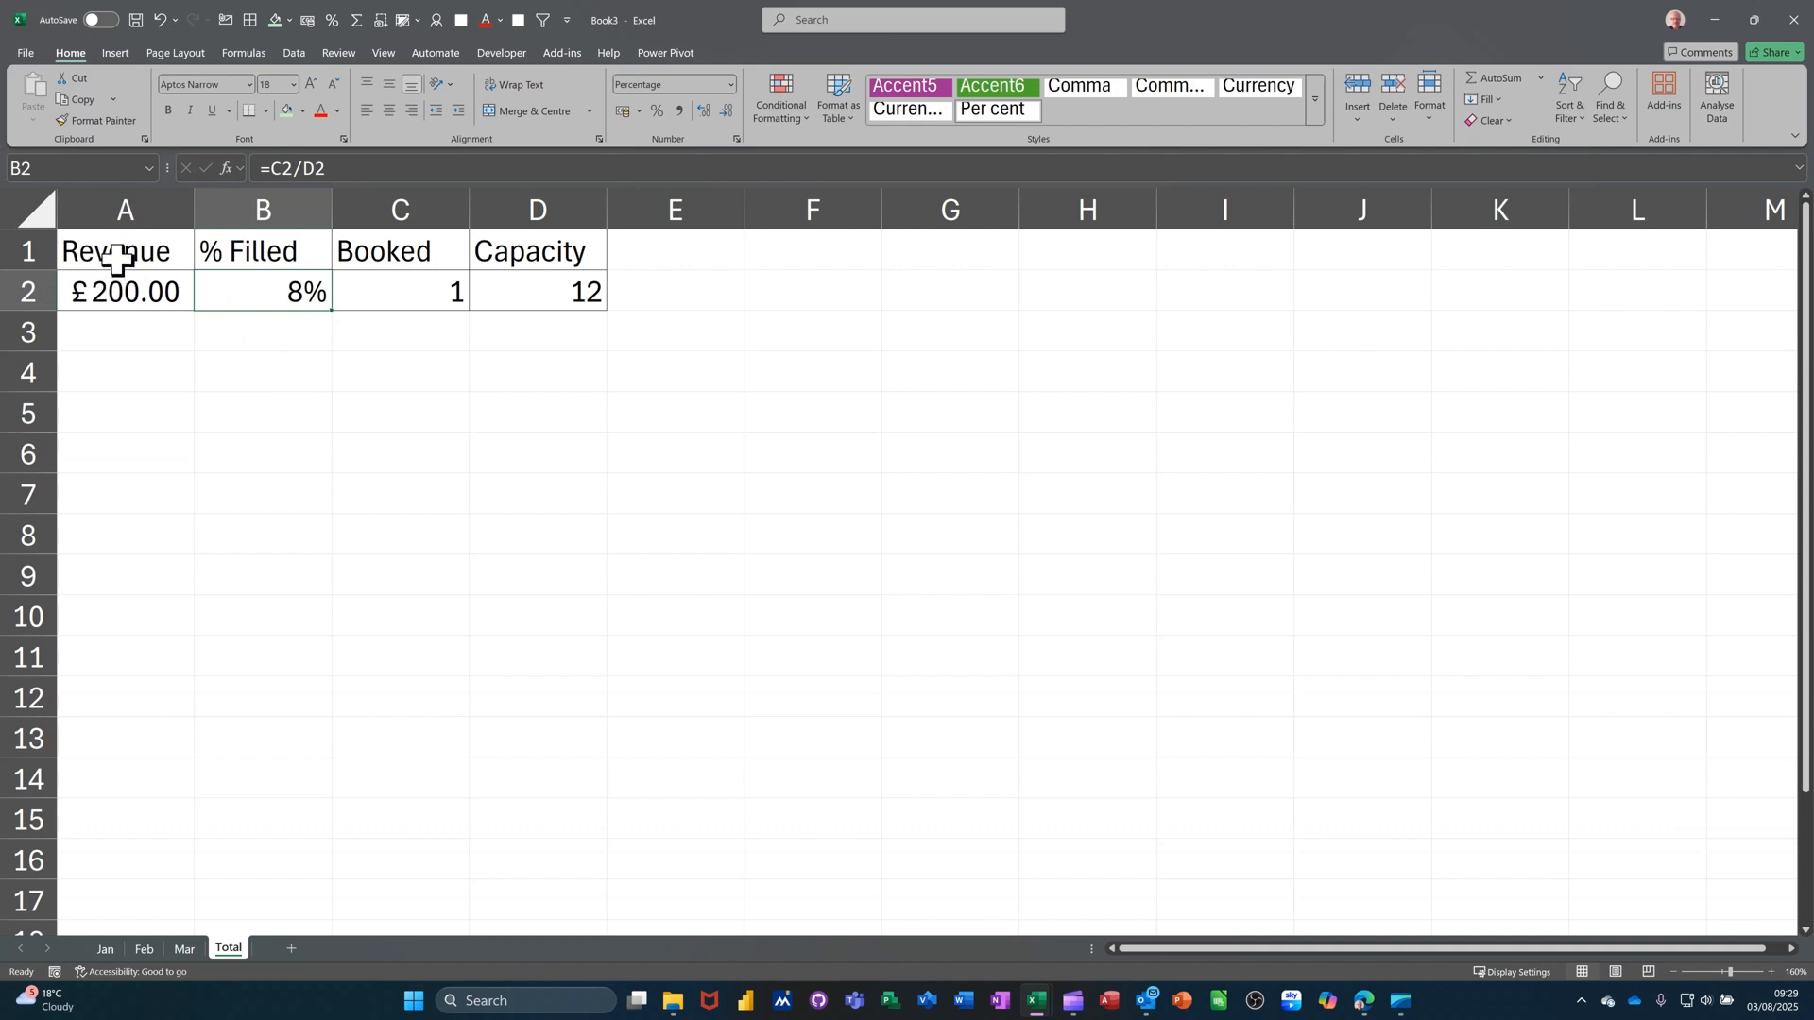
# Step: Fill the heading cells A1:D1 on the Total sheet with light green
pyautogui.moveTo(115, 252); pyautogui.dragTo(526, 251)
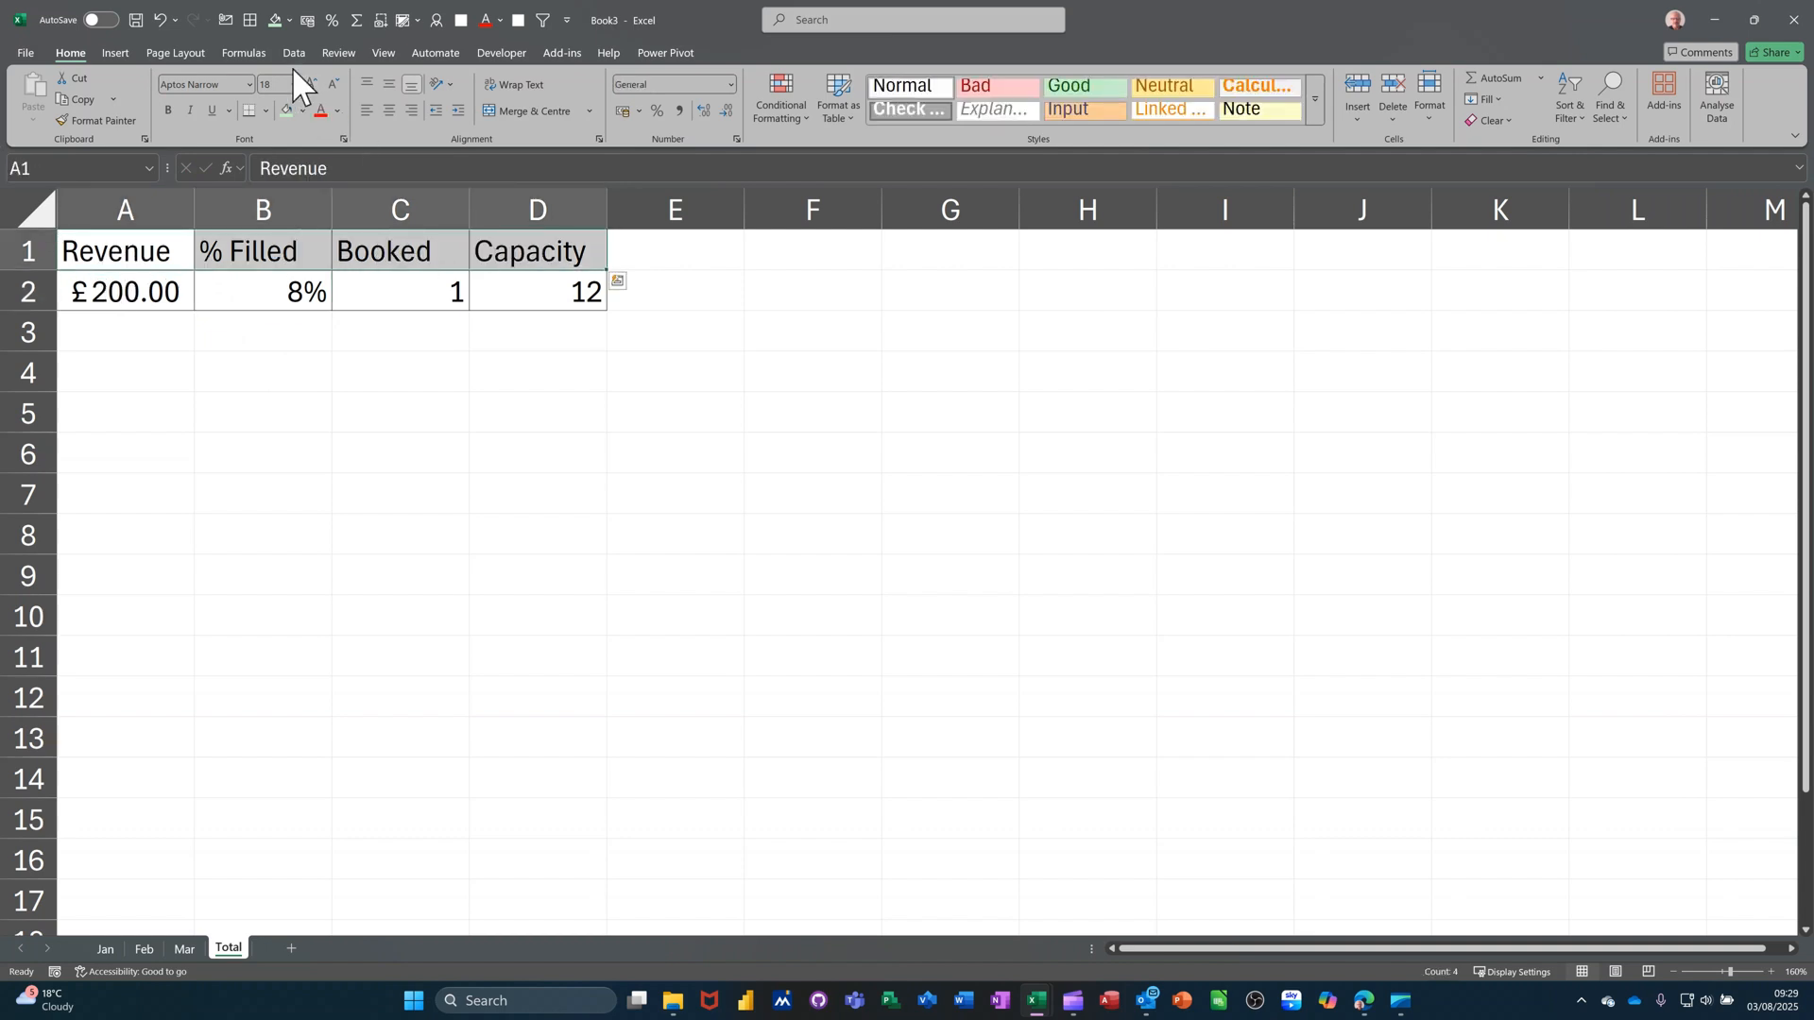
pyautogui.click(275, 20)
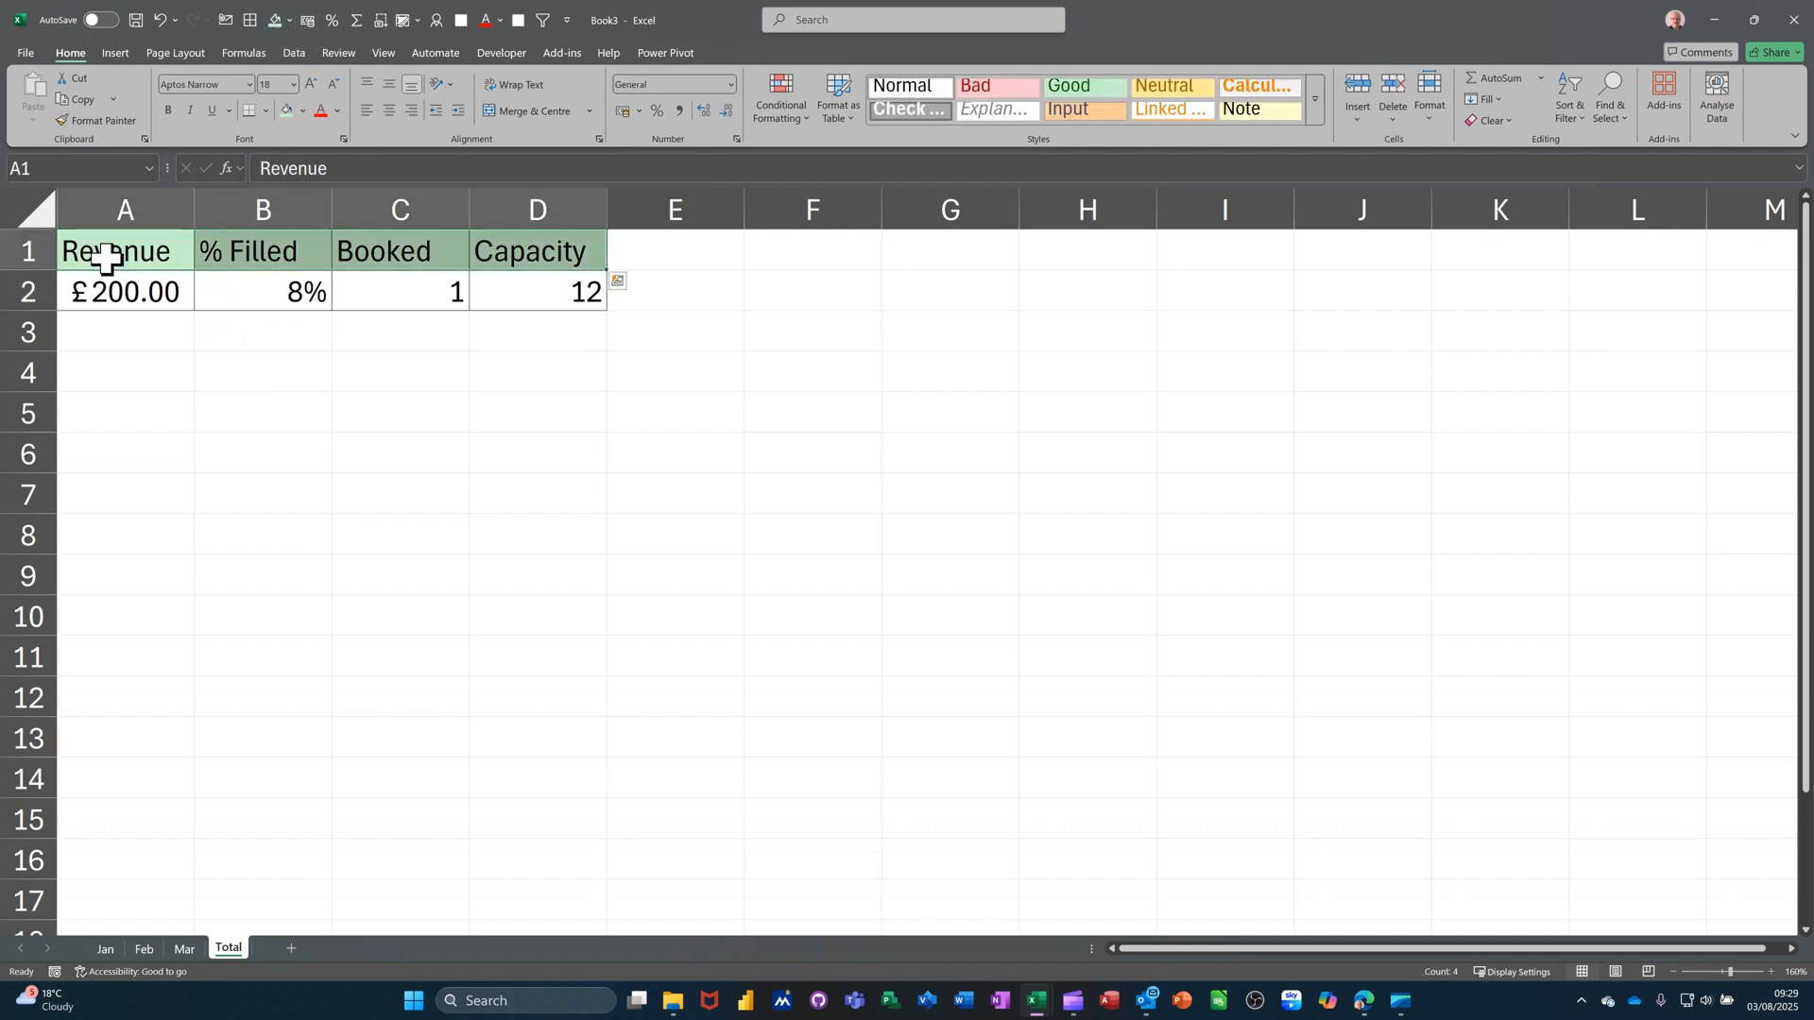
# Step: Try a default column chart of A1:D2 placed just below the totals, and undo it
pyautogui.moveTo(98, 252); pyautogui.dragTo(555, 298)
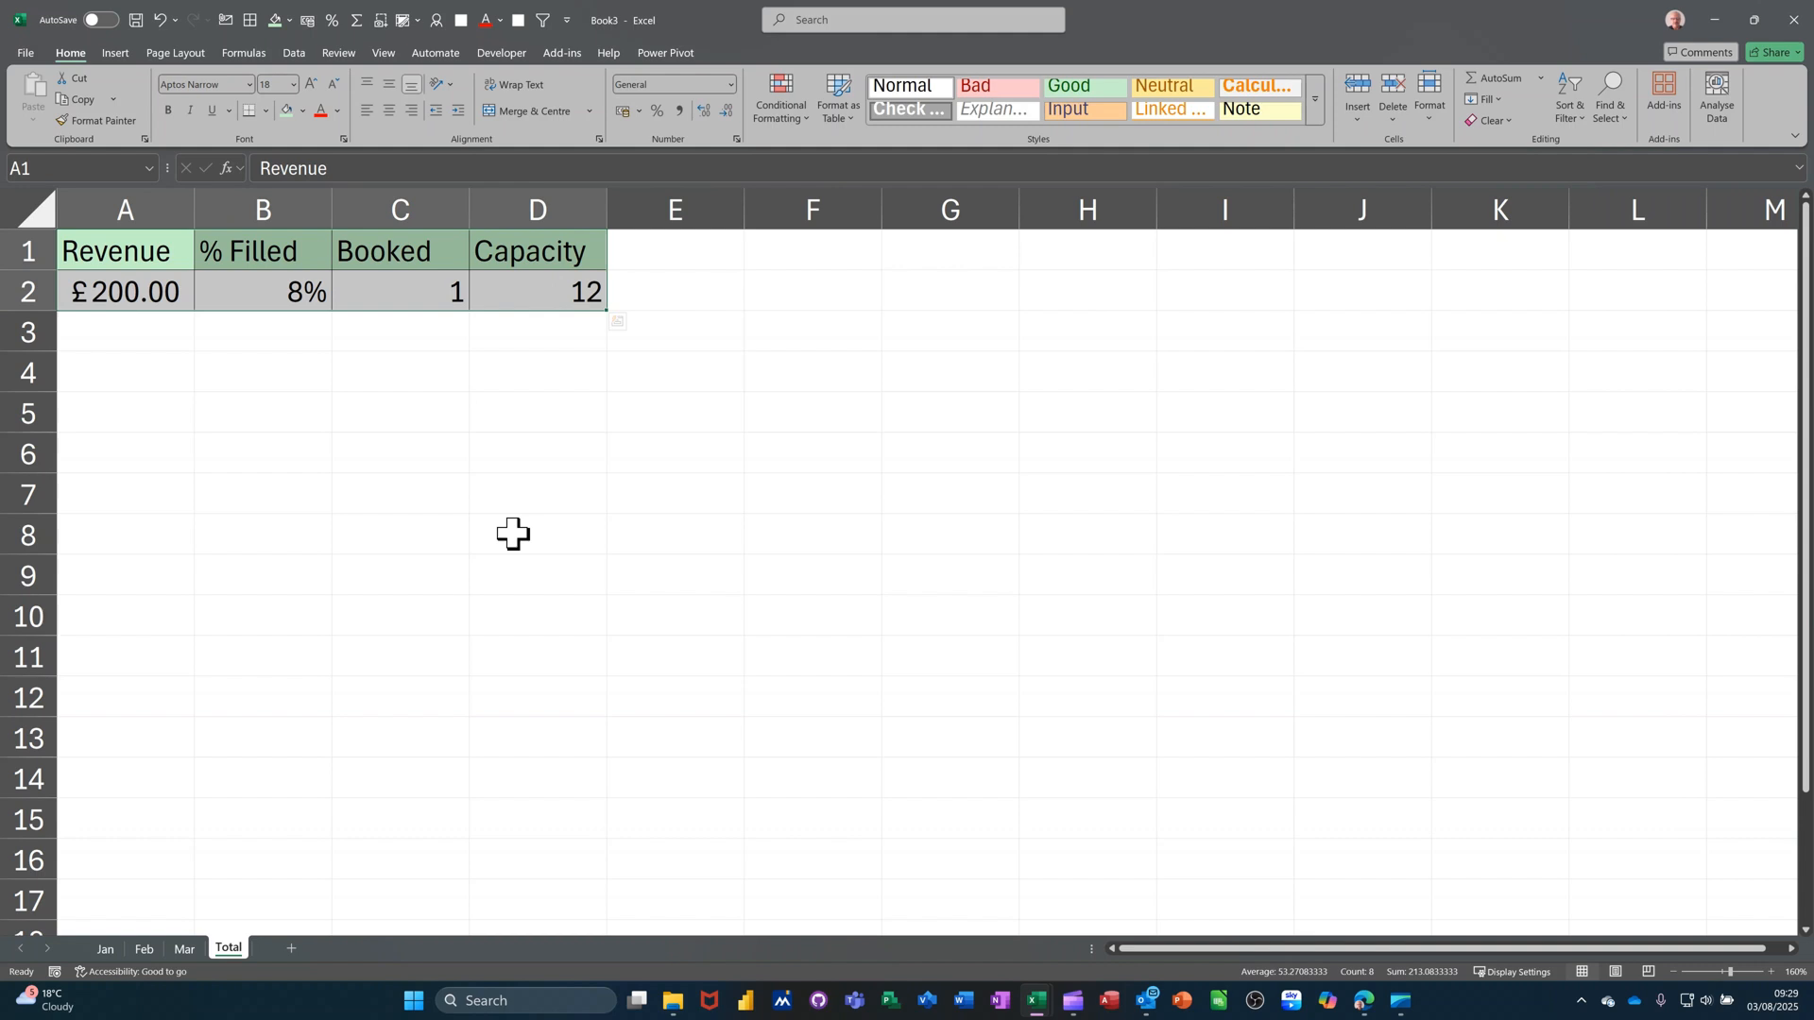
pyautogui.hotkey('alt', 'F1')
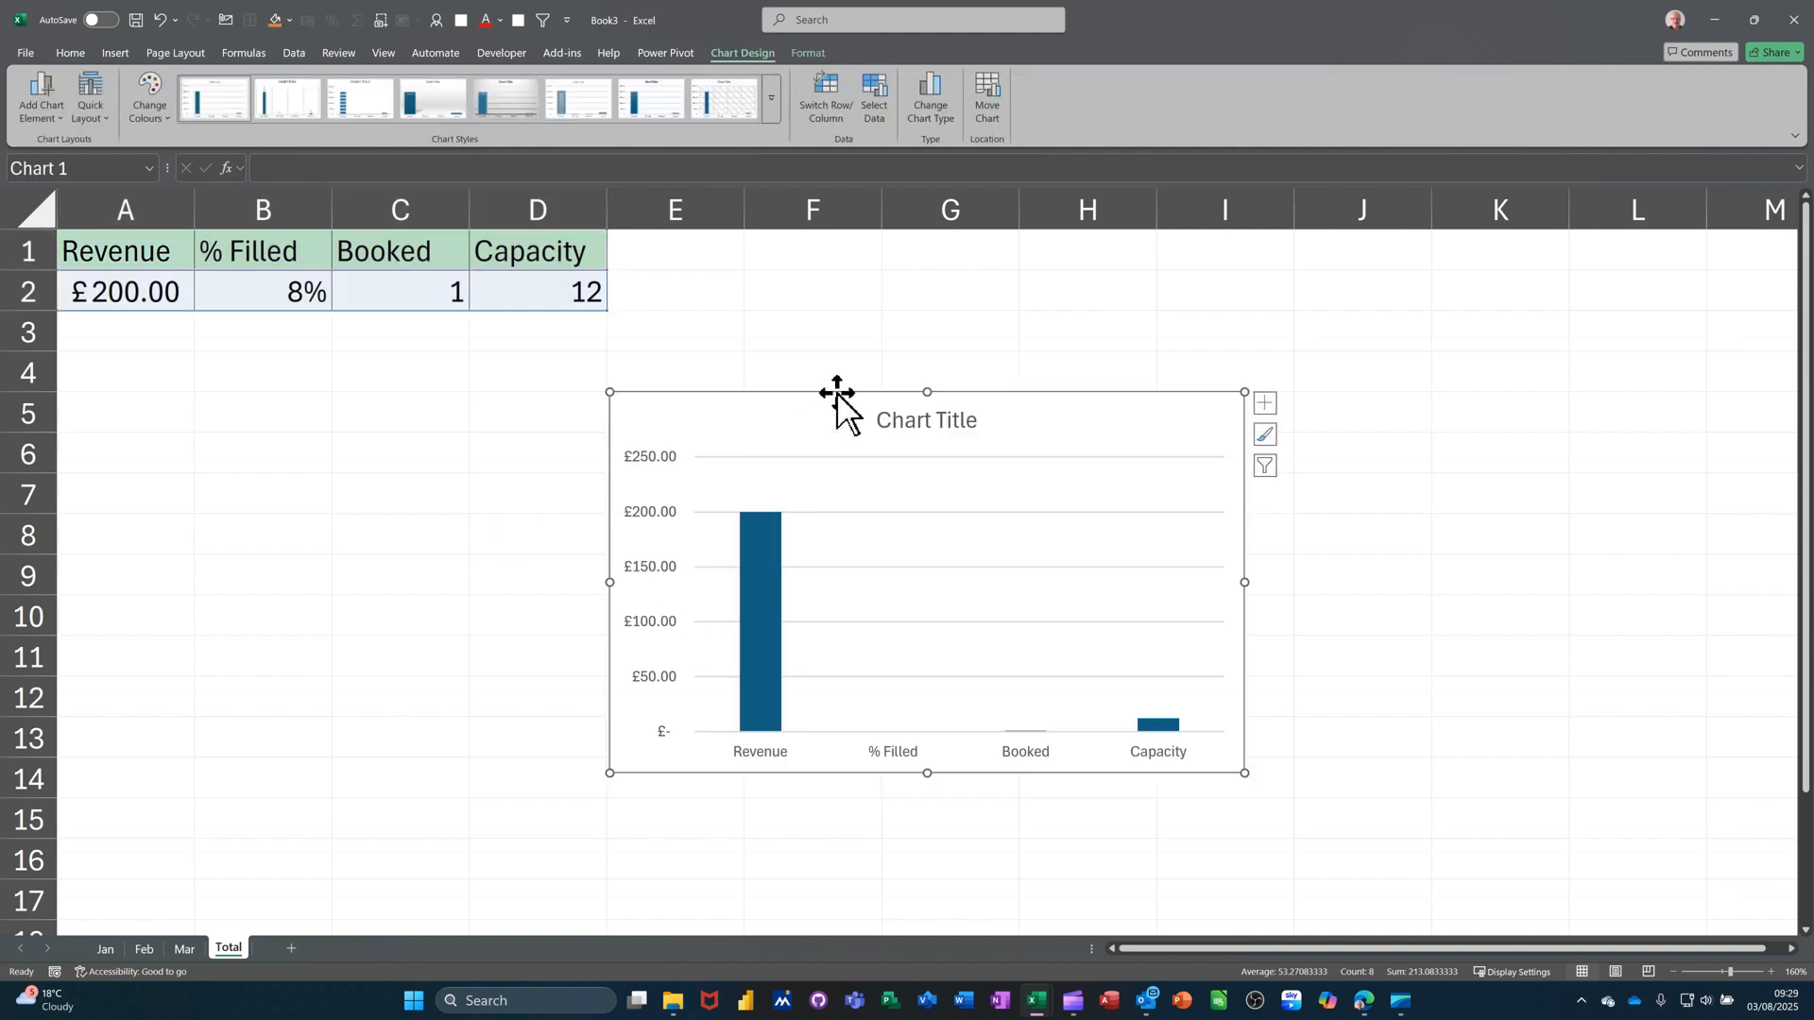
pyautogui.moveTo(835, 392); pyautogui.dragTo(516, 359)
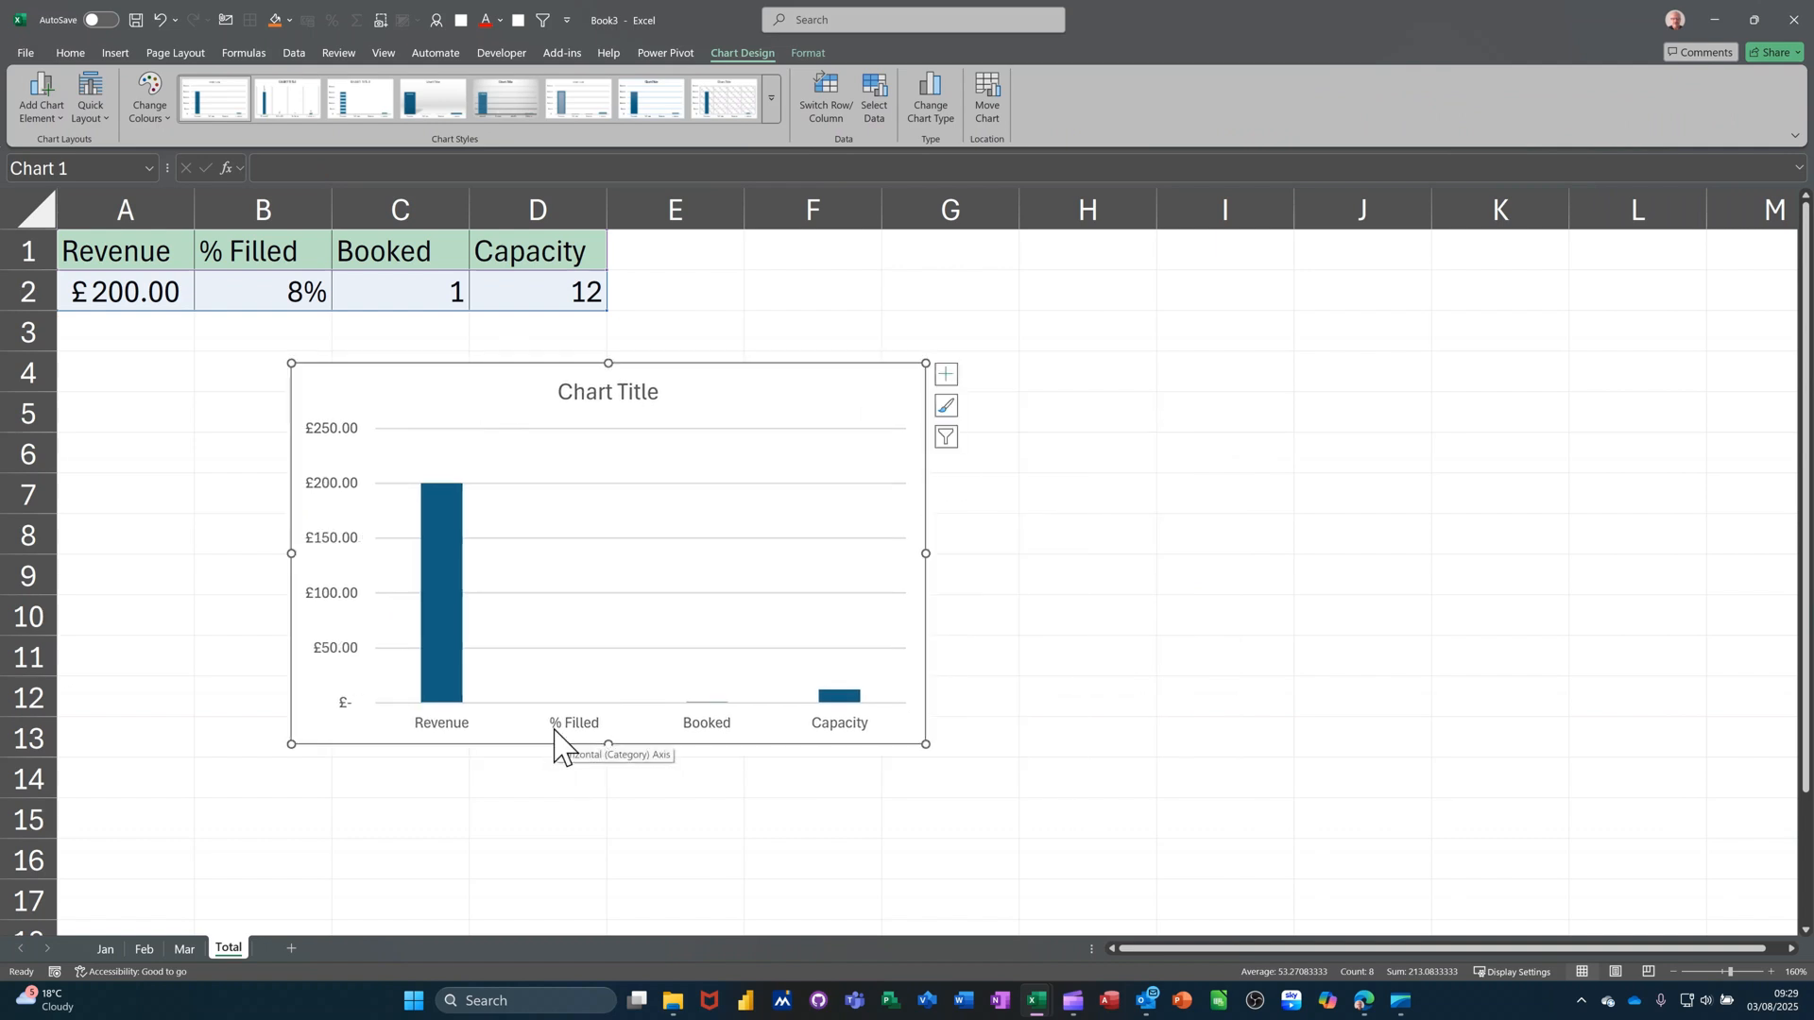
pyautogui.hotkey('ctrl', 'z')
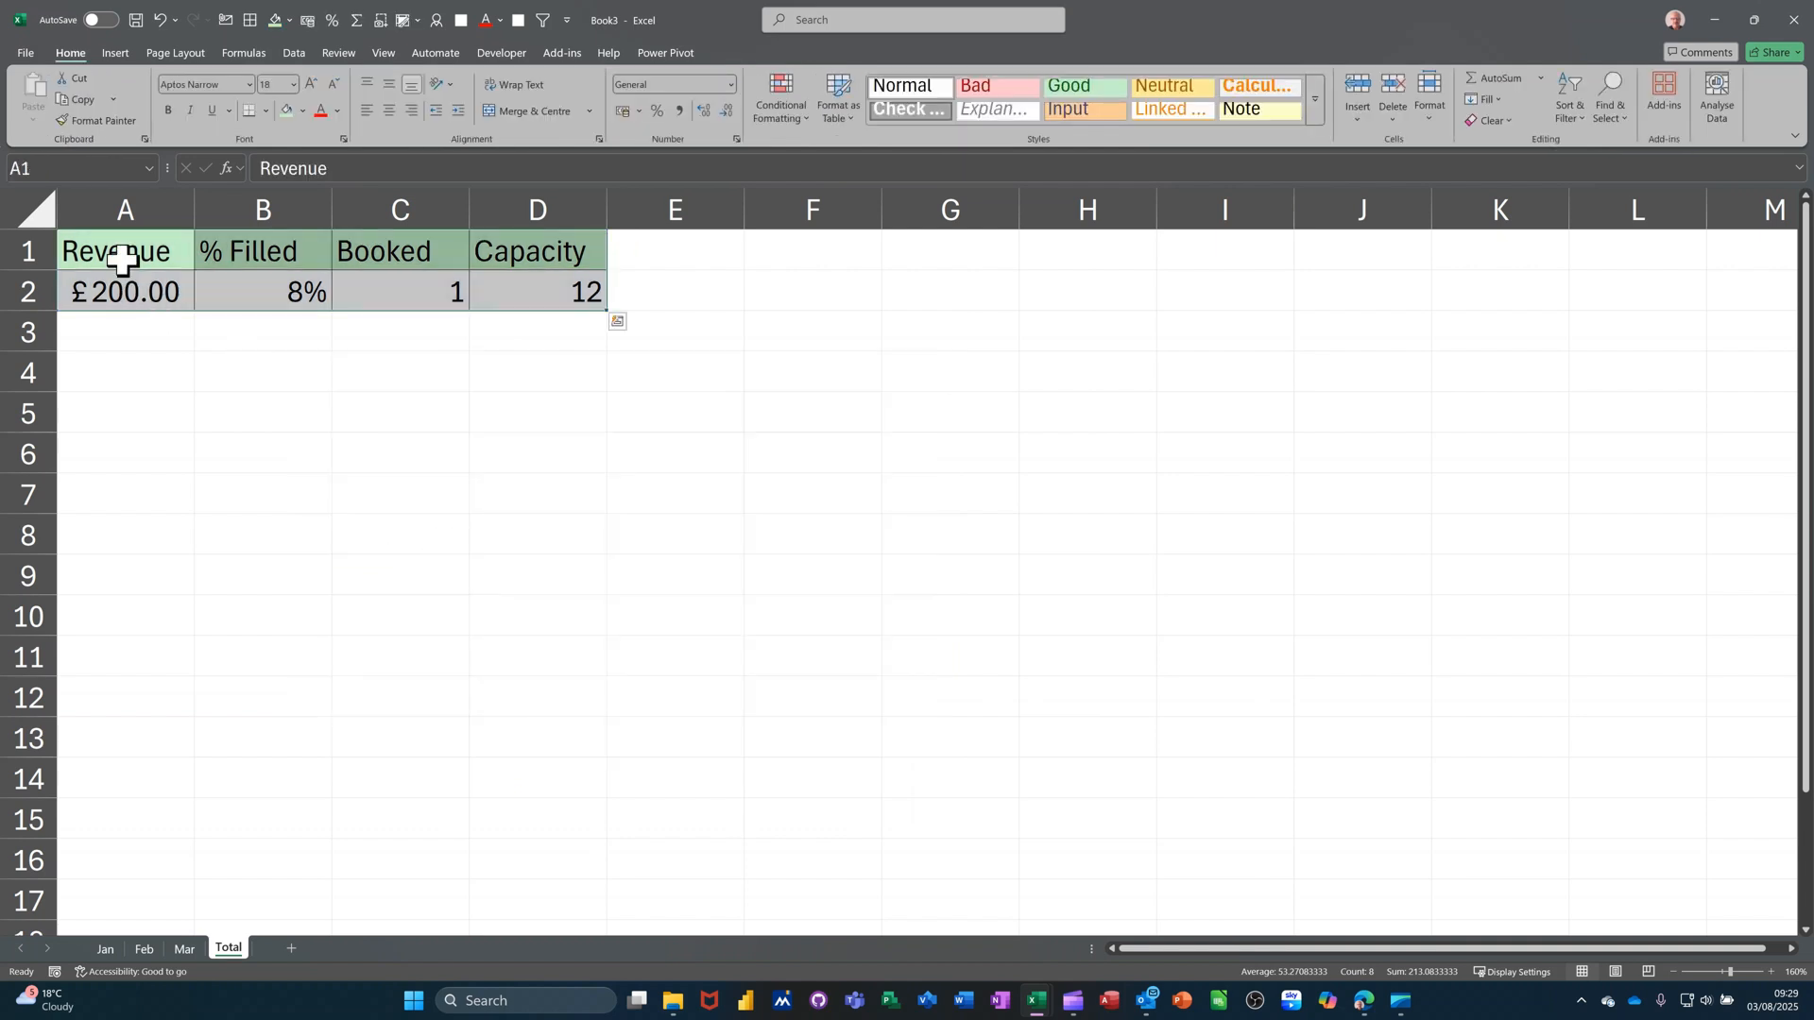
# Step: Insert a default column chart of A1:A2 and C1:D2 on the Total sheet and place it just below the totals
pyautogui.moveTo(123, 267); pyautogui.dragTo(130, 285)
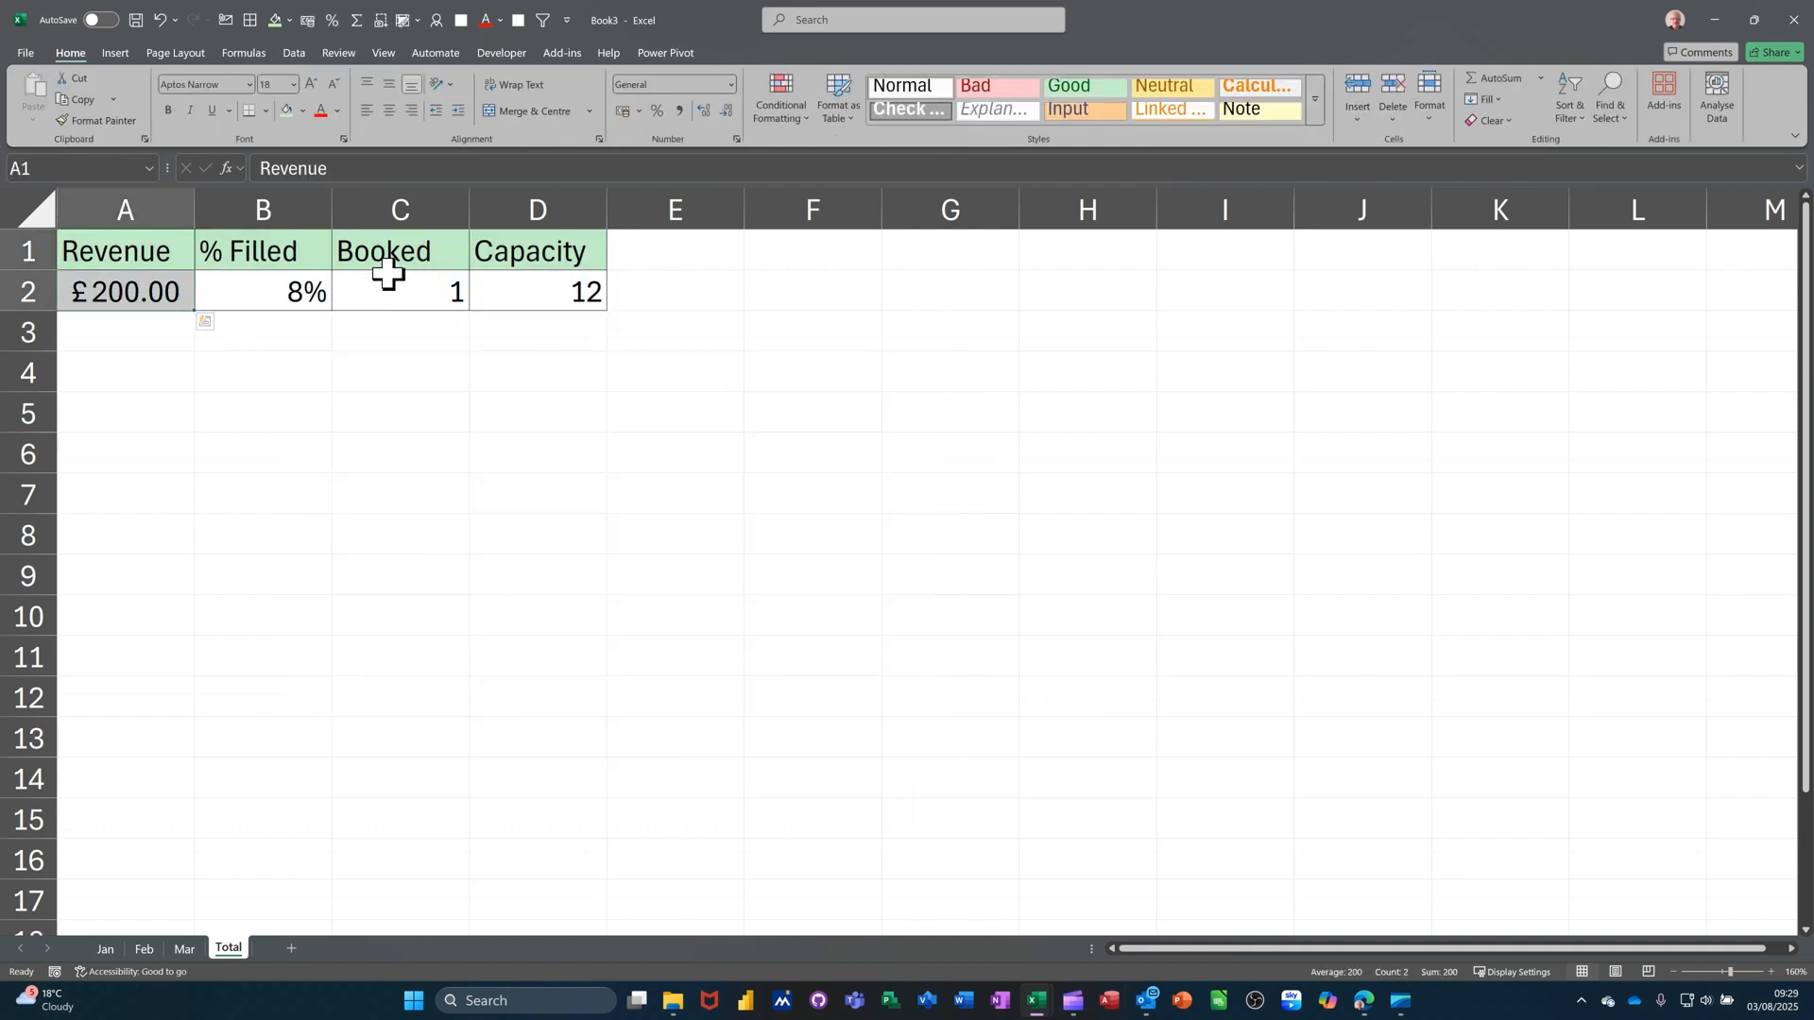
pyautogui.moveTo(391, 253); pyautogui.dragTo(484, 291)
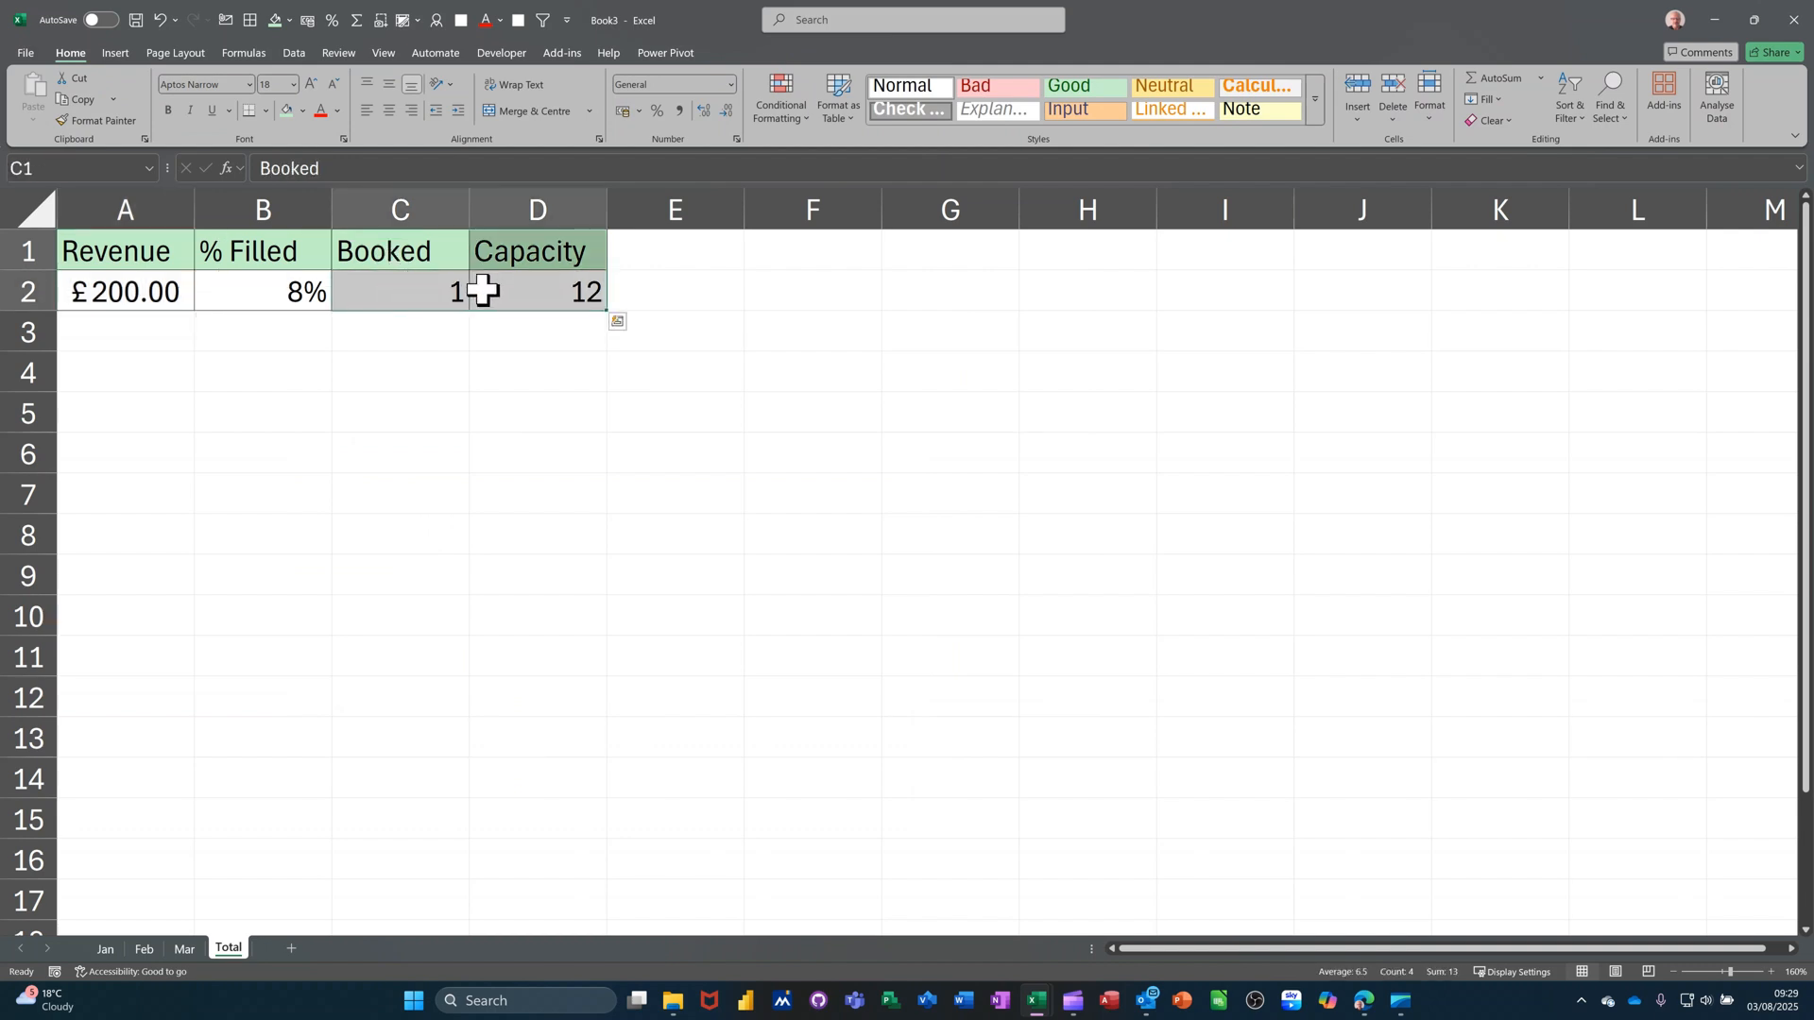
pyautogui.hotkey('ctrl', 'q')
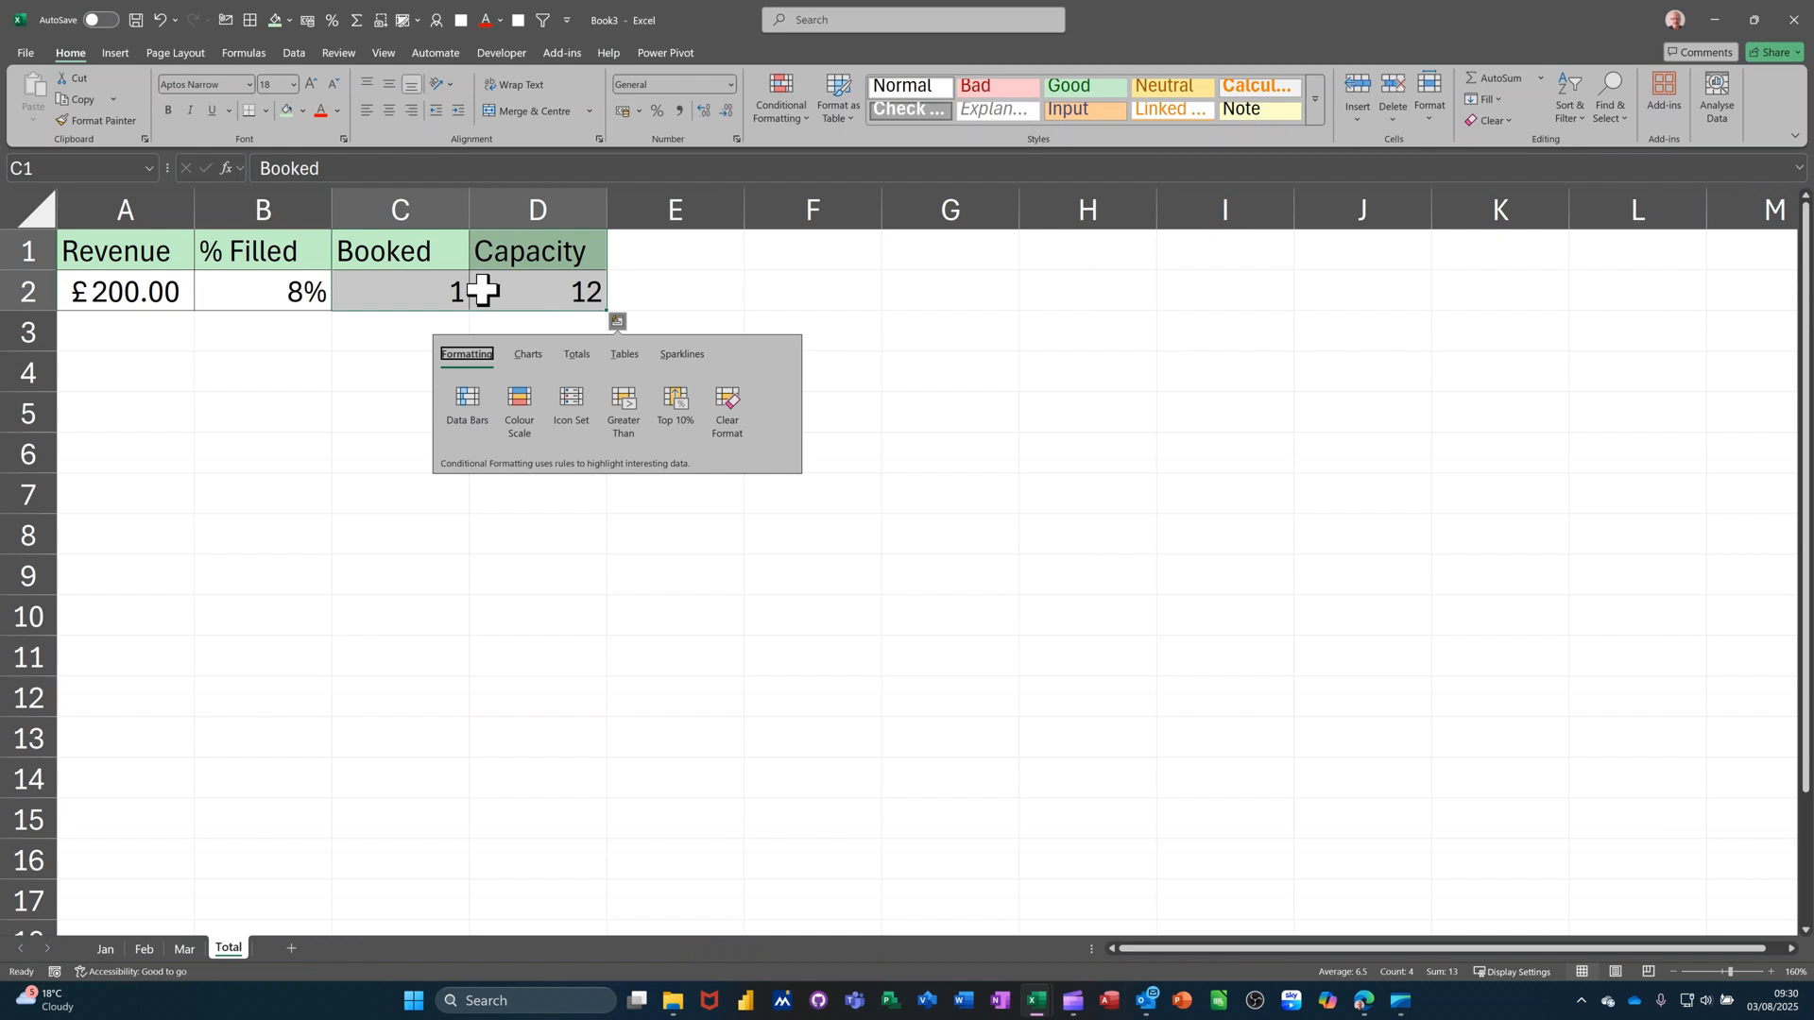
pyautogui.hotkey('alt', 'F1')
pyautogui.moveTo(1032, 397); pyautogui.dragTo(502, 347)
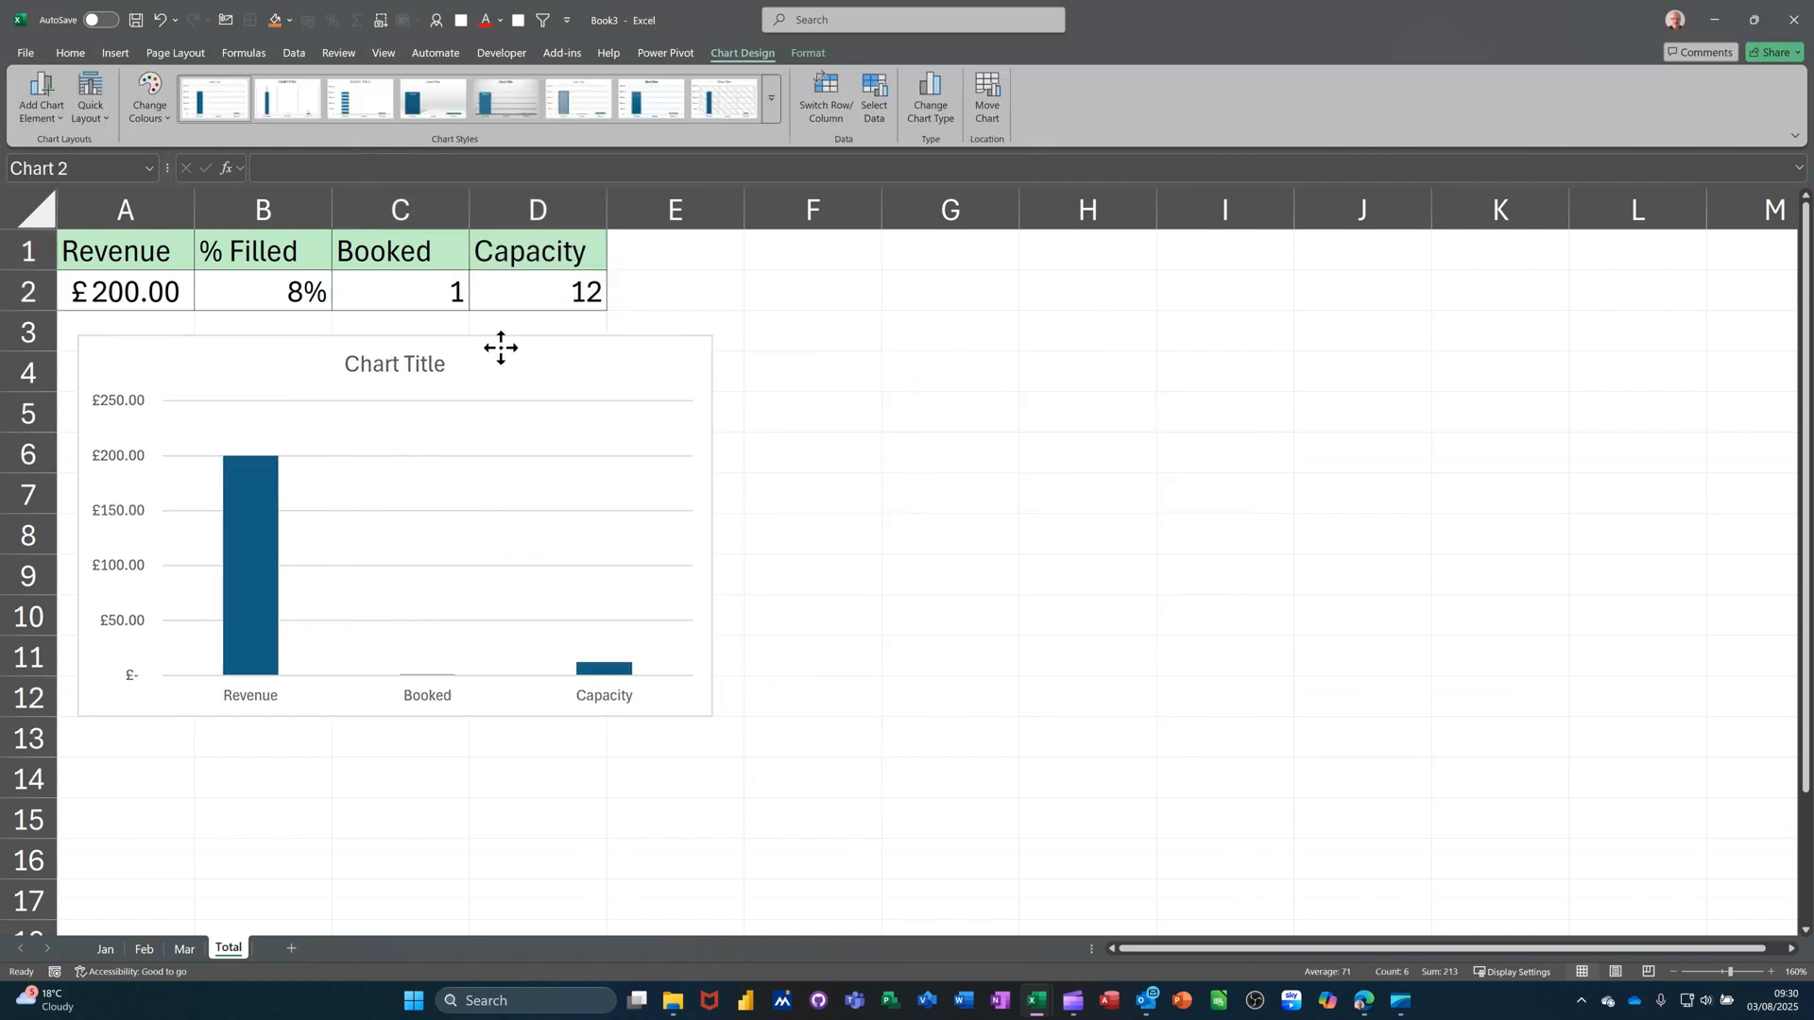
# Step: Delete the chart's title and narrow the chart to roughly the width of columns A to D
pyautogui.click(388, 364)
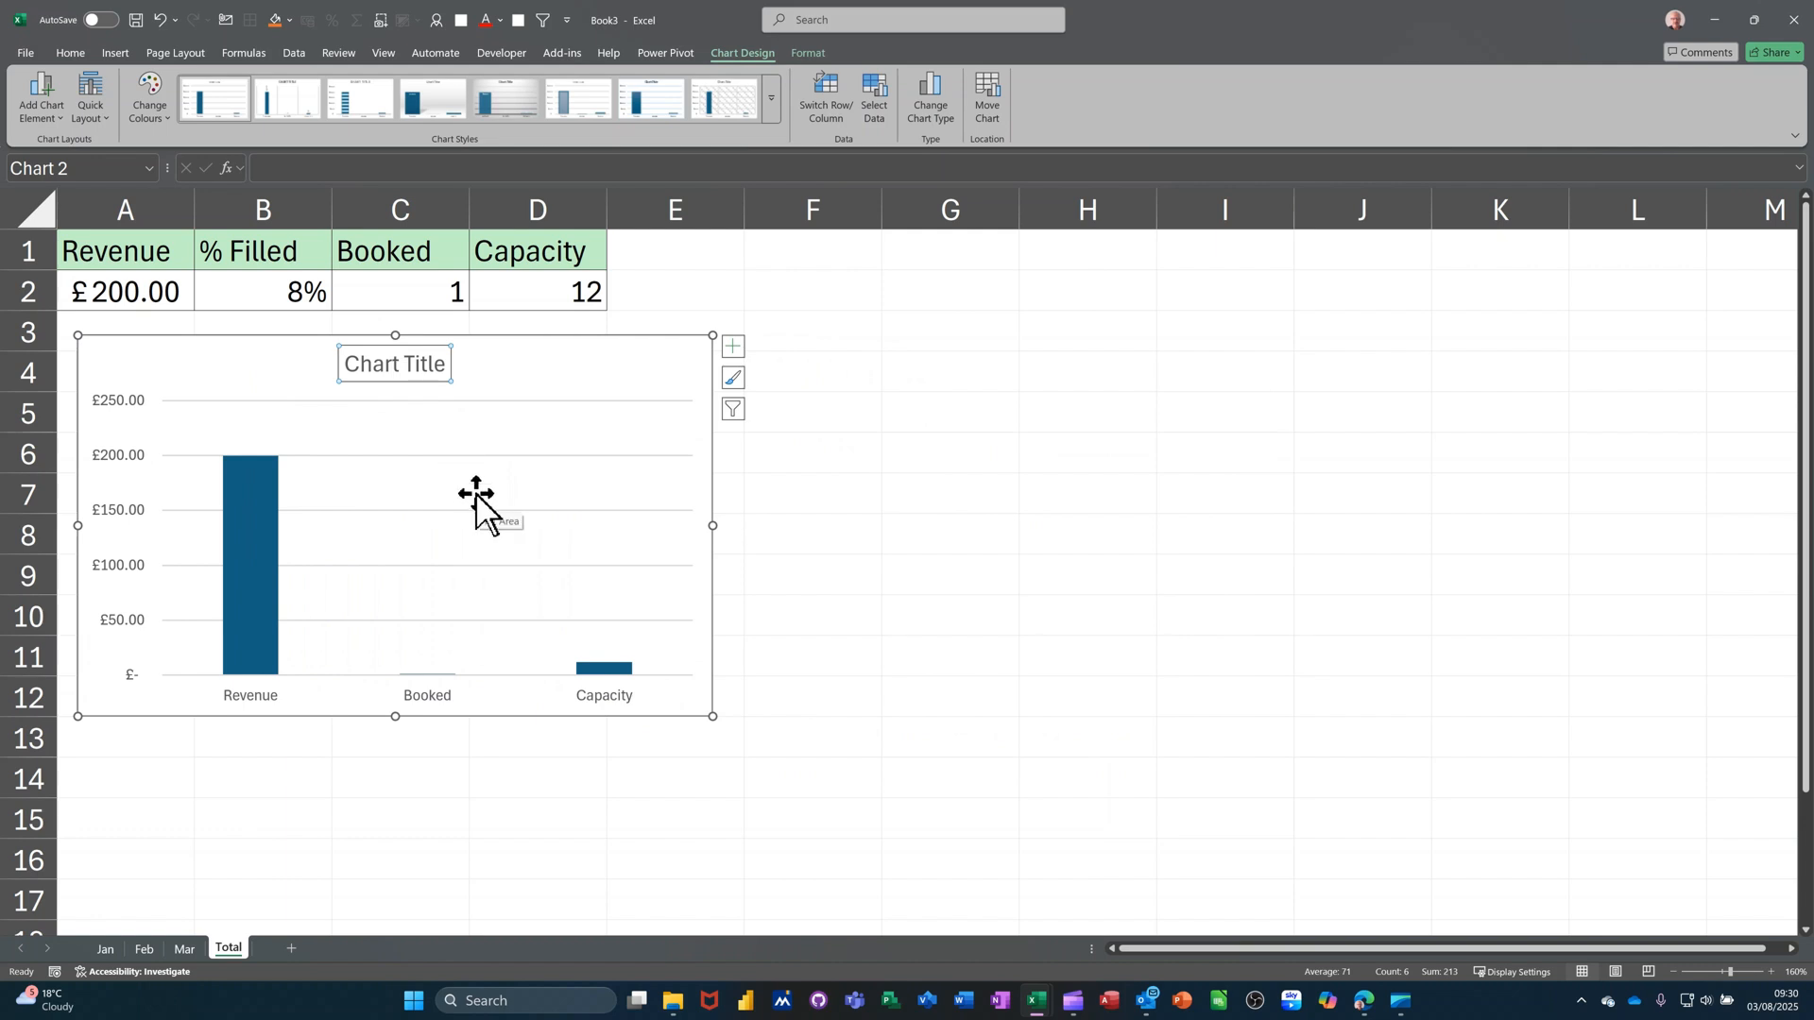
pyautogui.press('Delete')
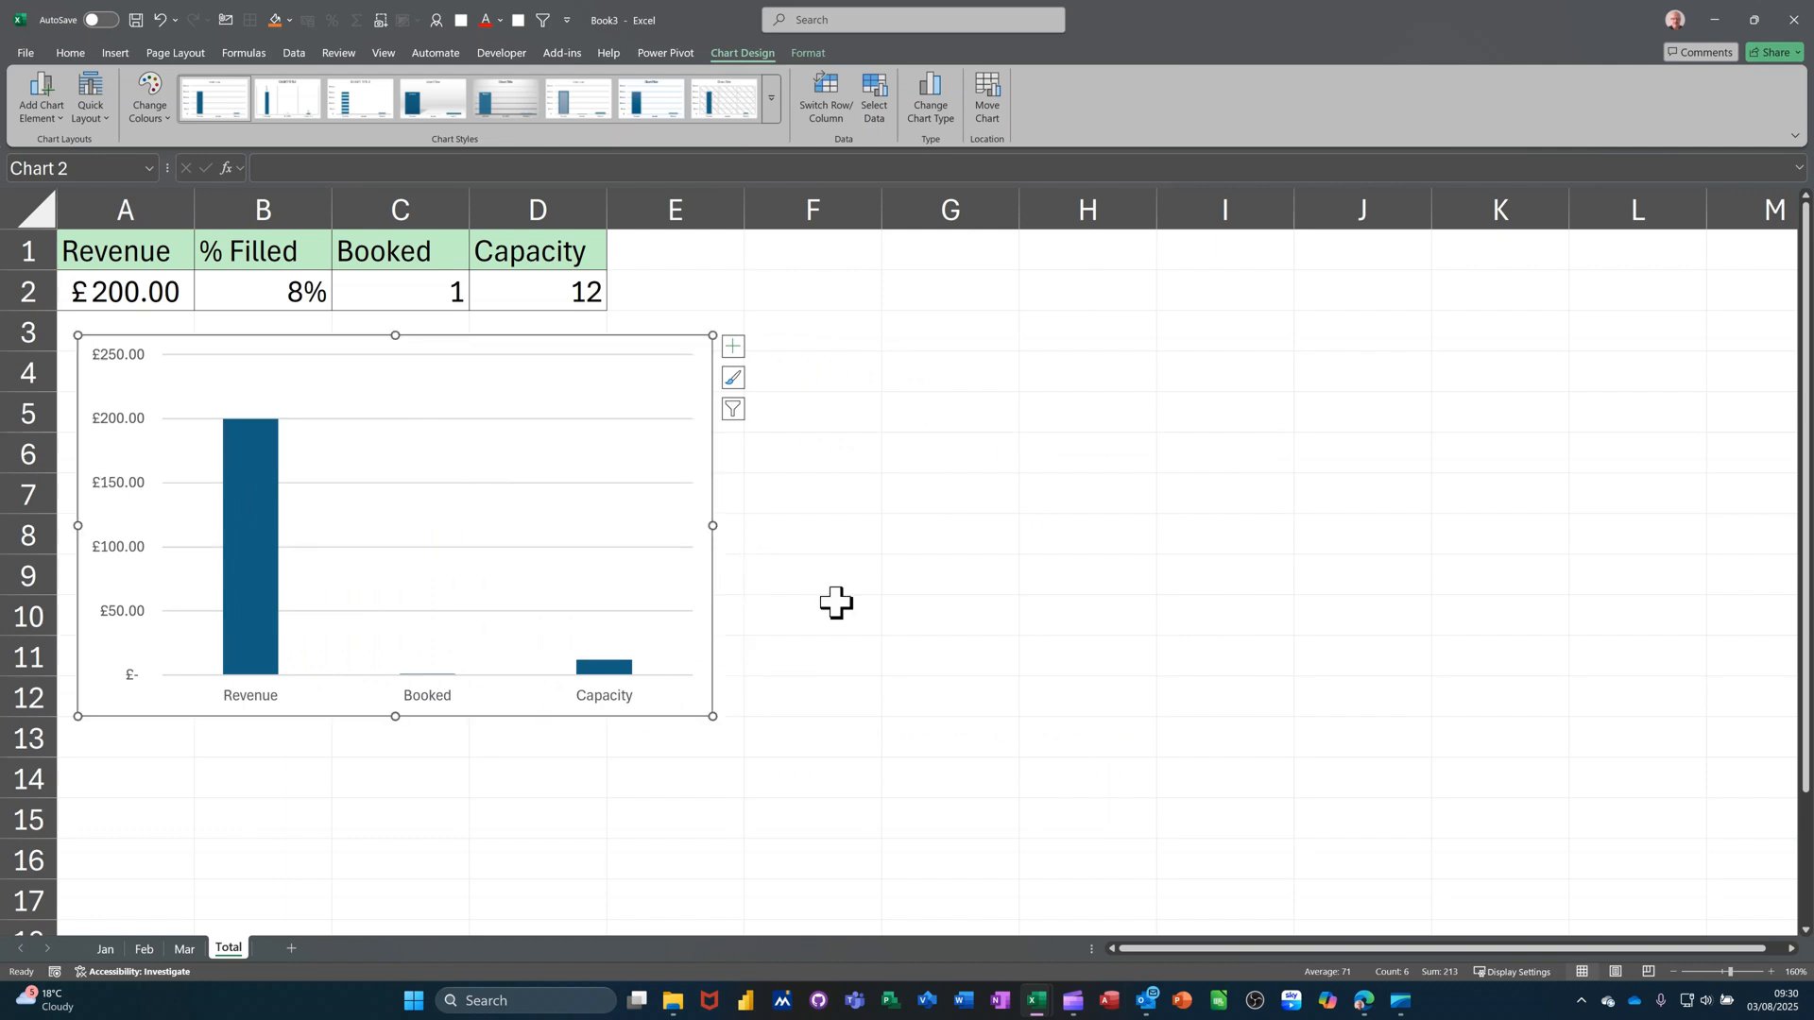
pyautogui.click(836, 585)
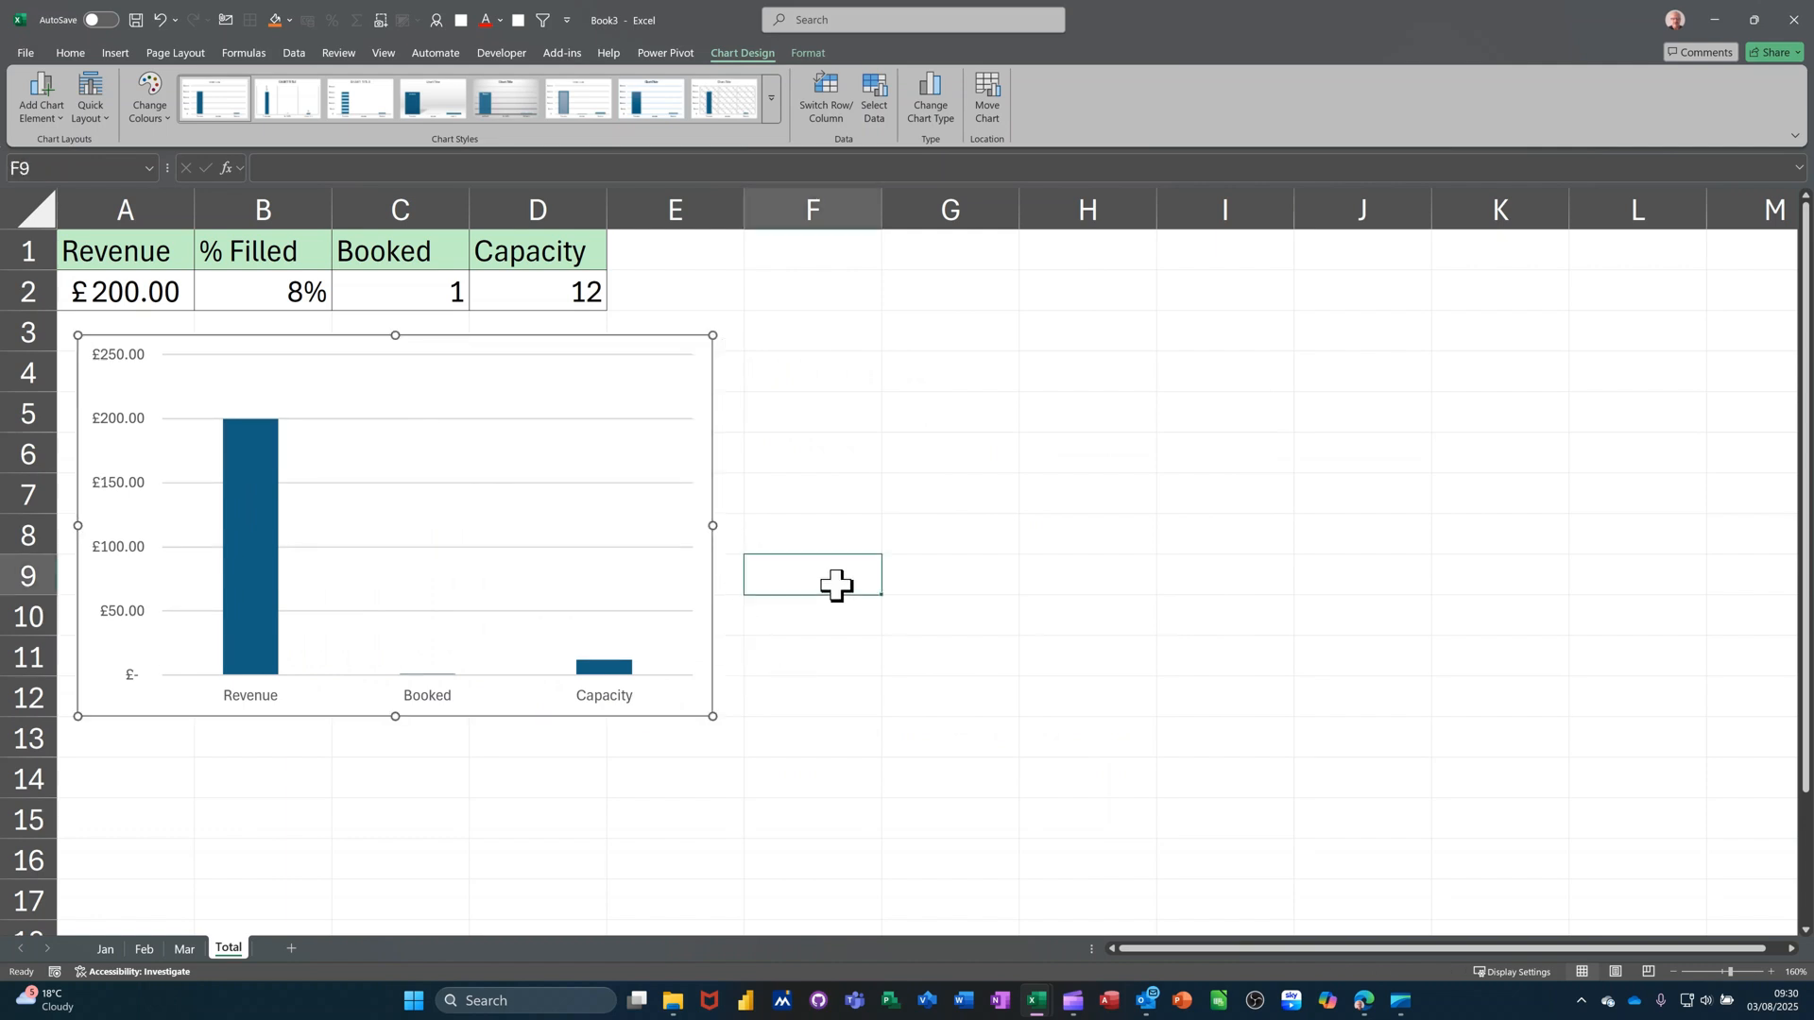
pyautogui.click(711, 342)
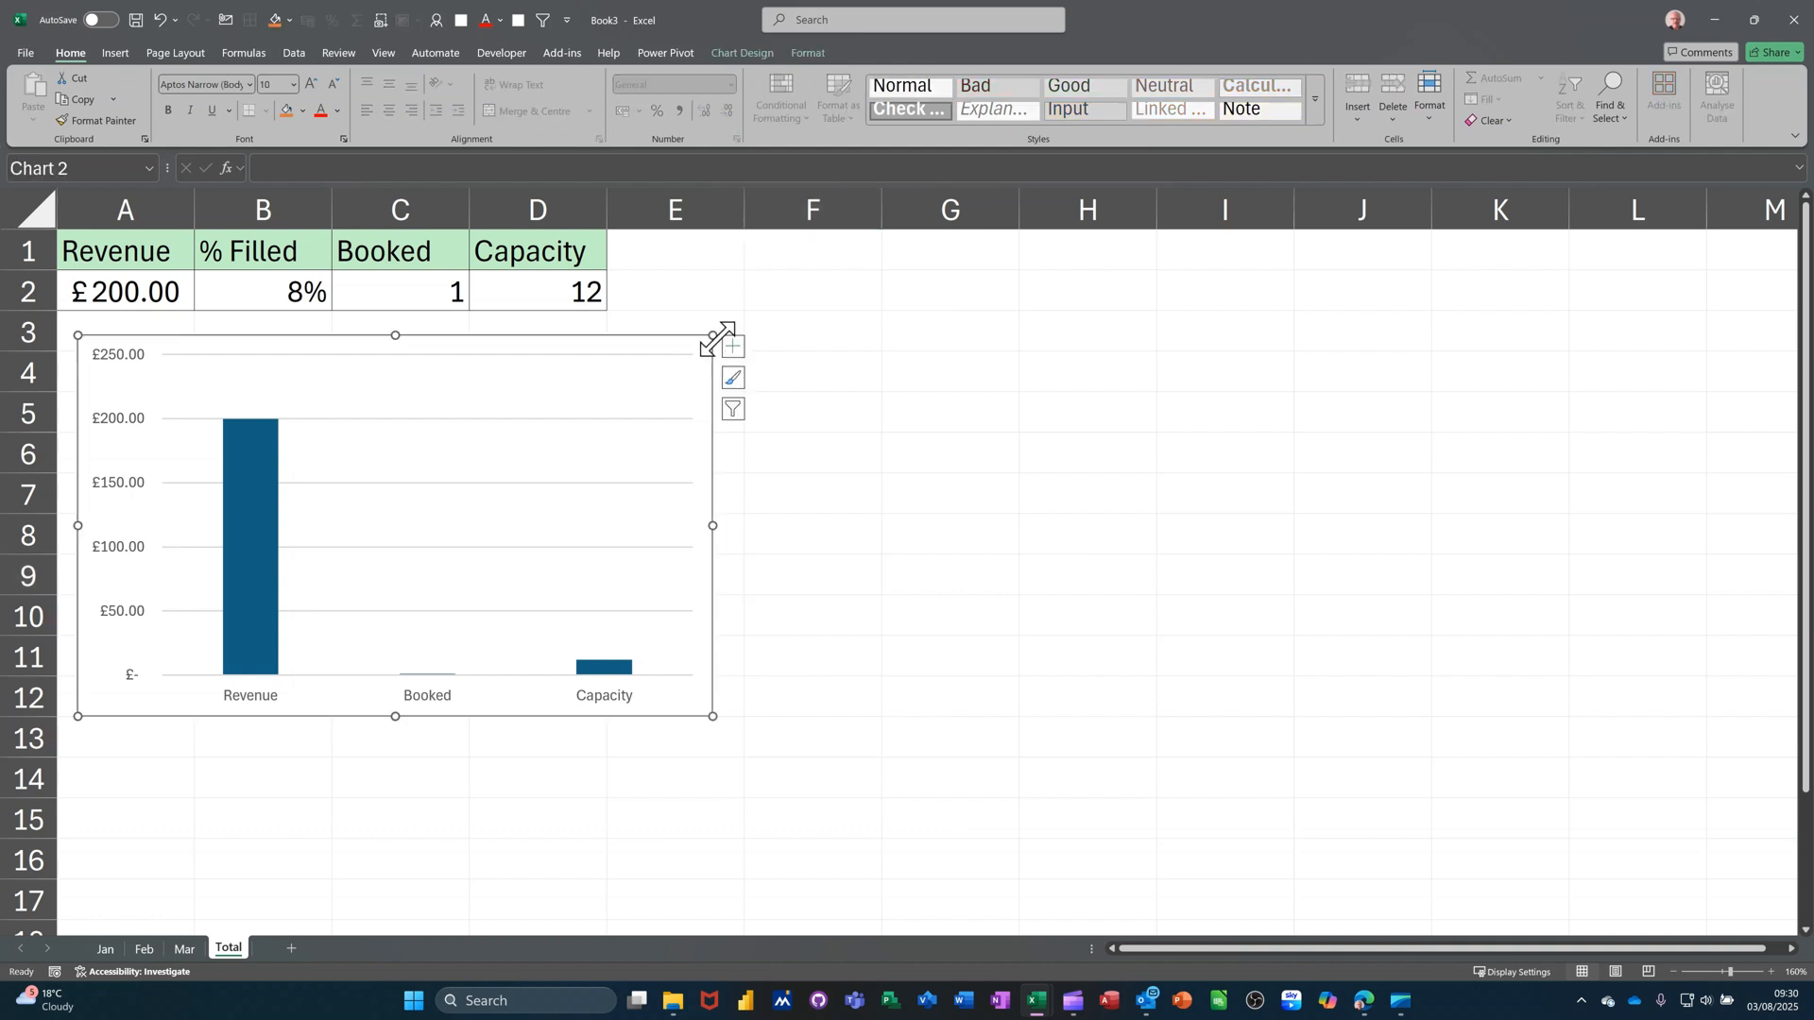
pyautogui.moveTo(714, 340); pyautogui.dragTo(633, 338)
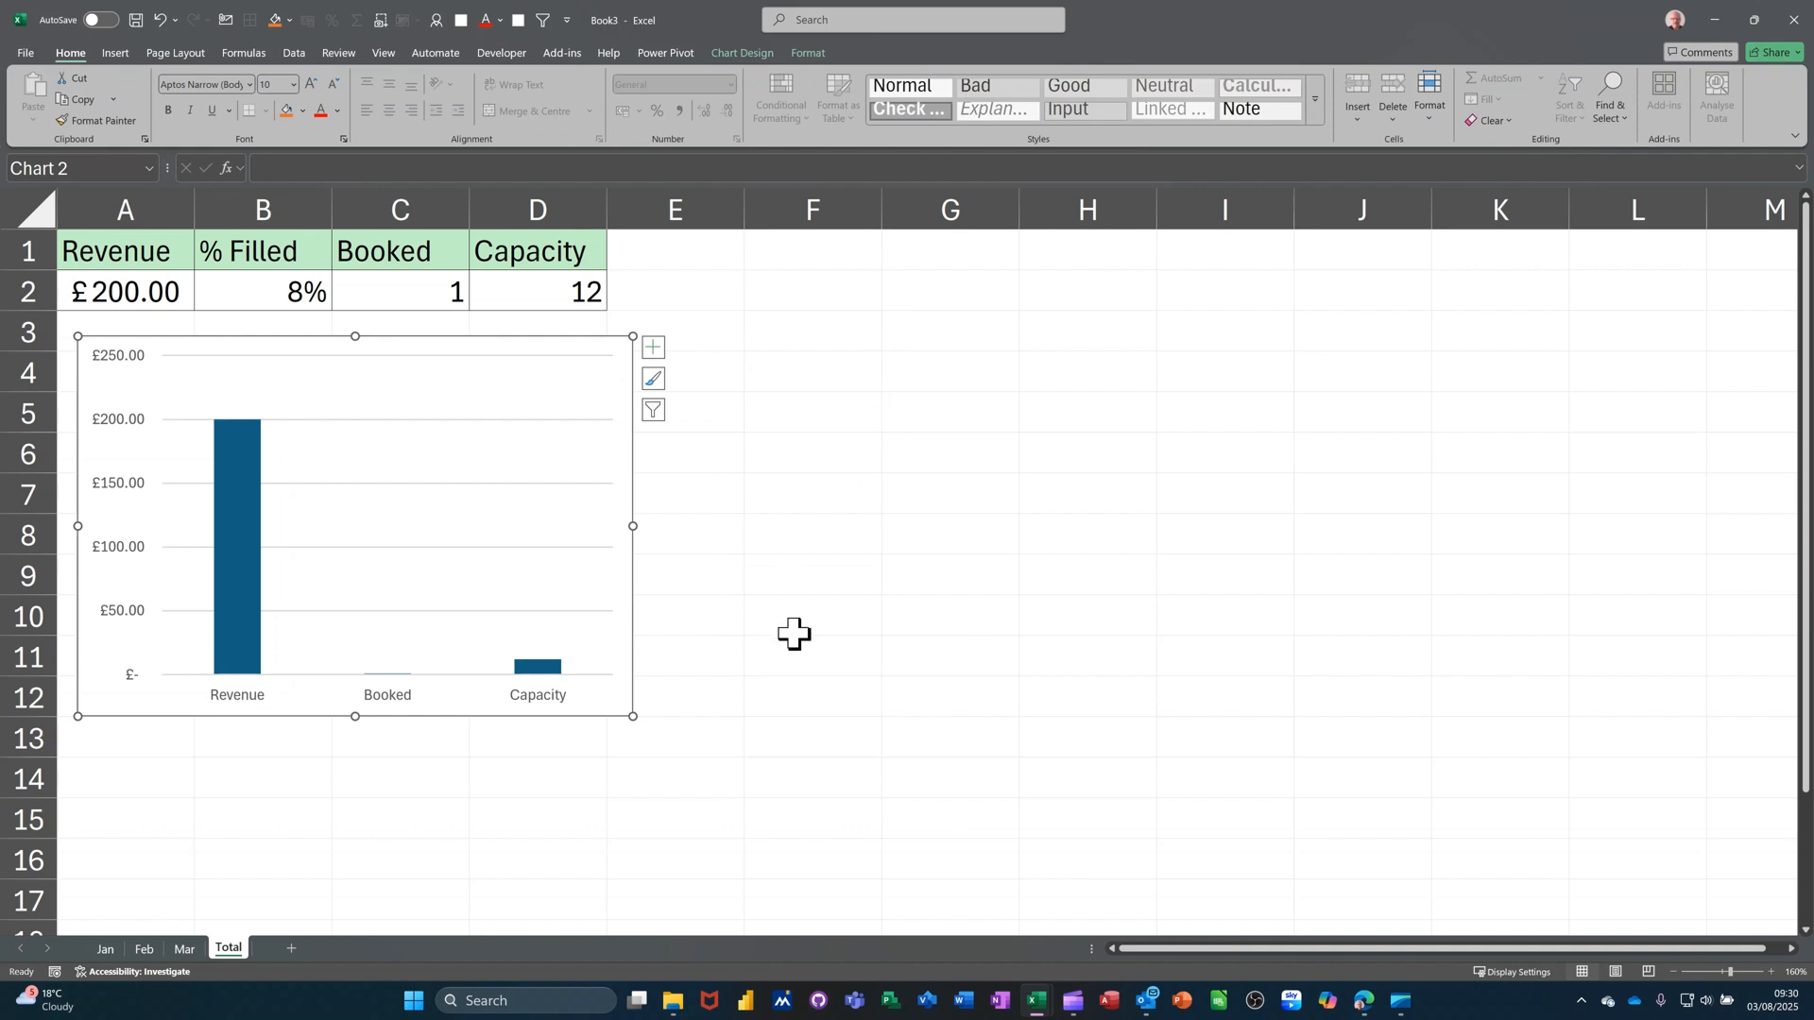
# Step: Enter the current date, 03/08/2025, in the merged date cell A4 of the Feb sheet
pyautogui.click(141, 948)
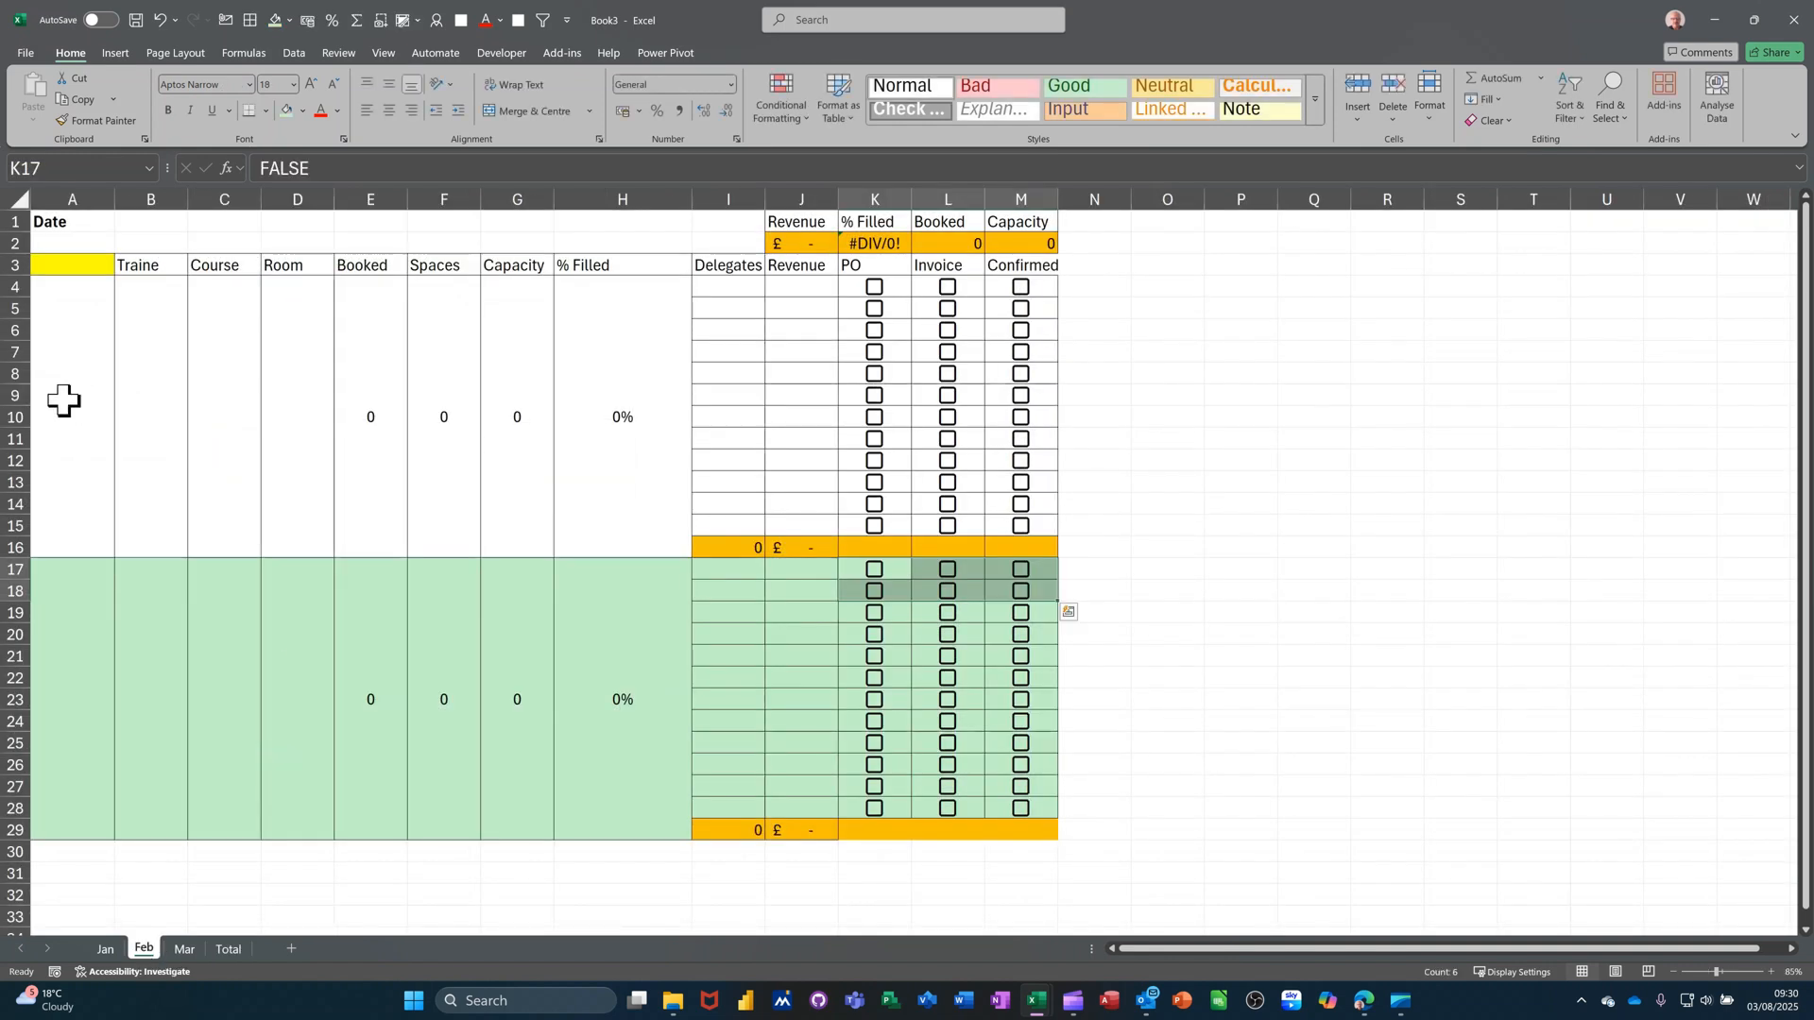
pyautogui.click(71, 402)
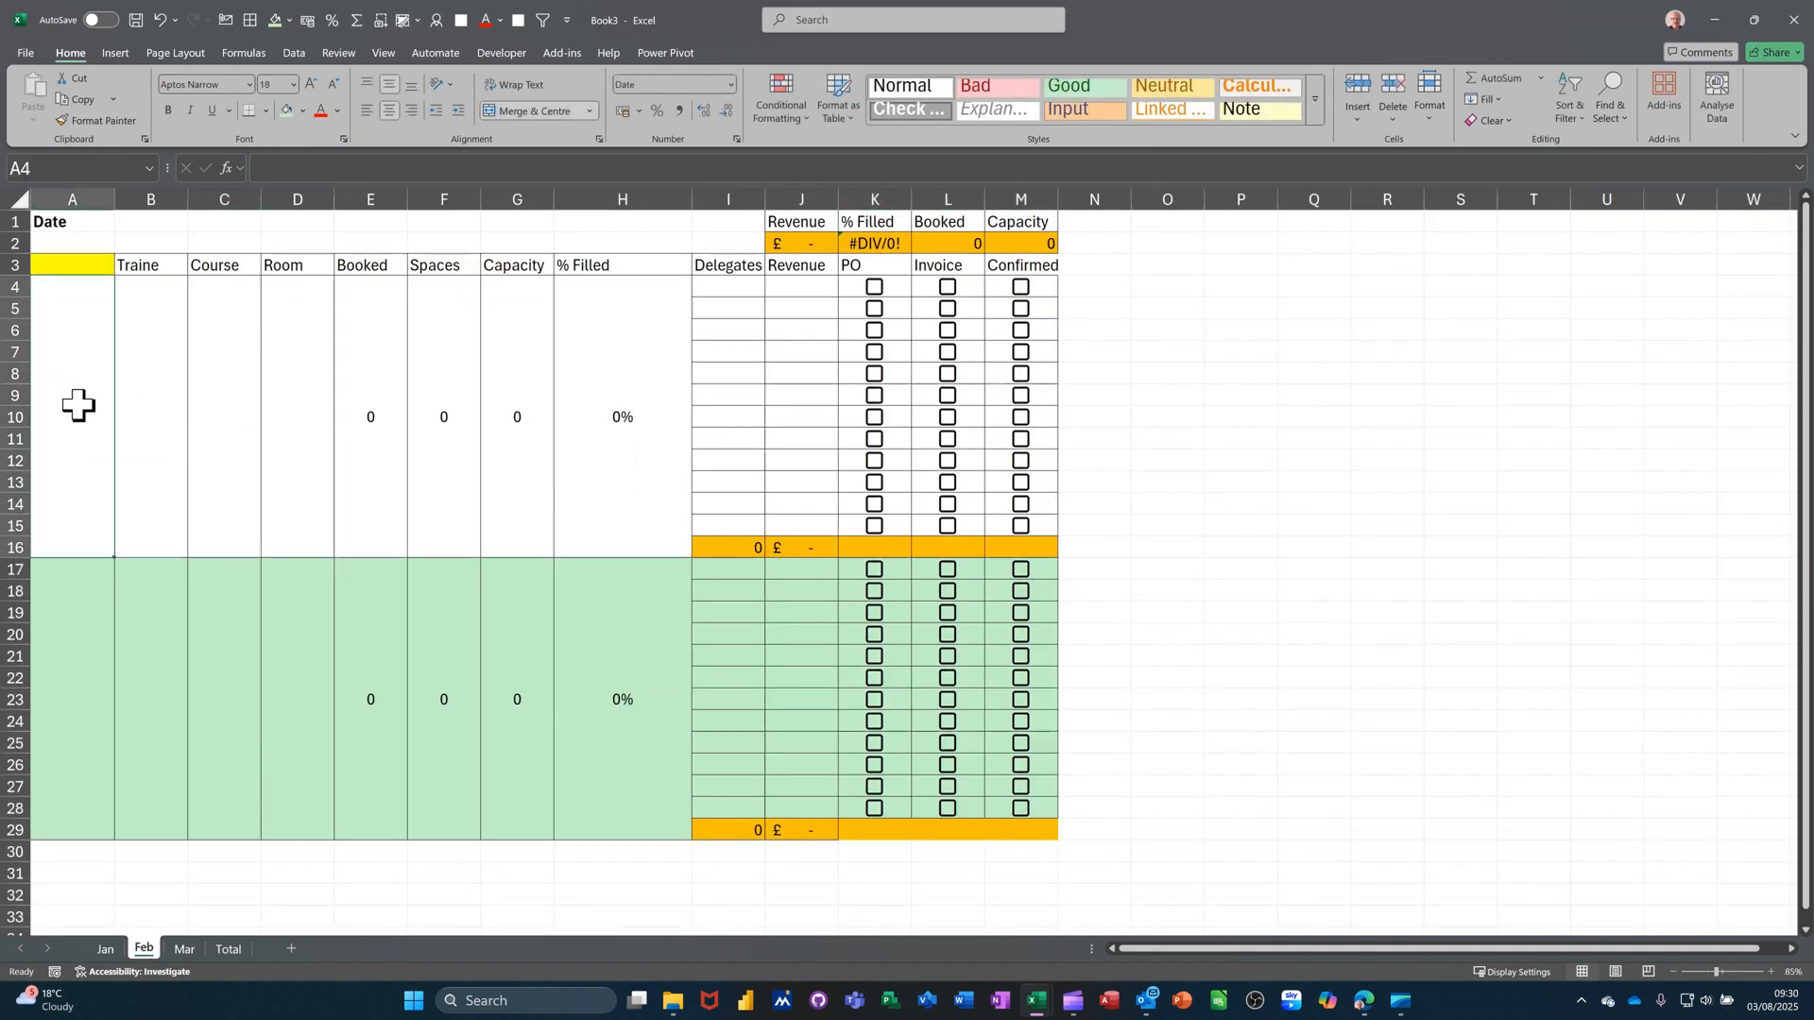
pyautogui.hotkey('ctrl', ';')
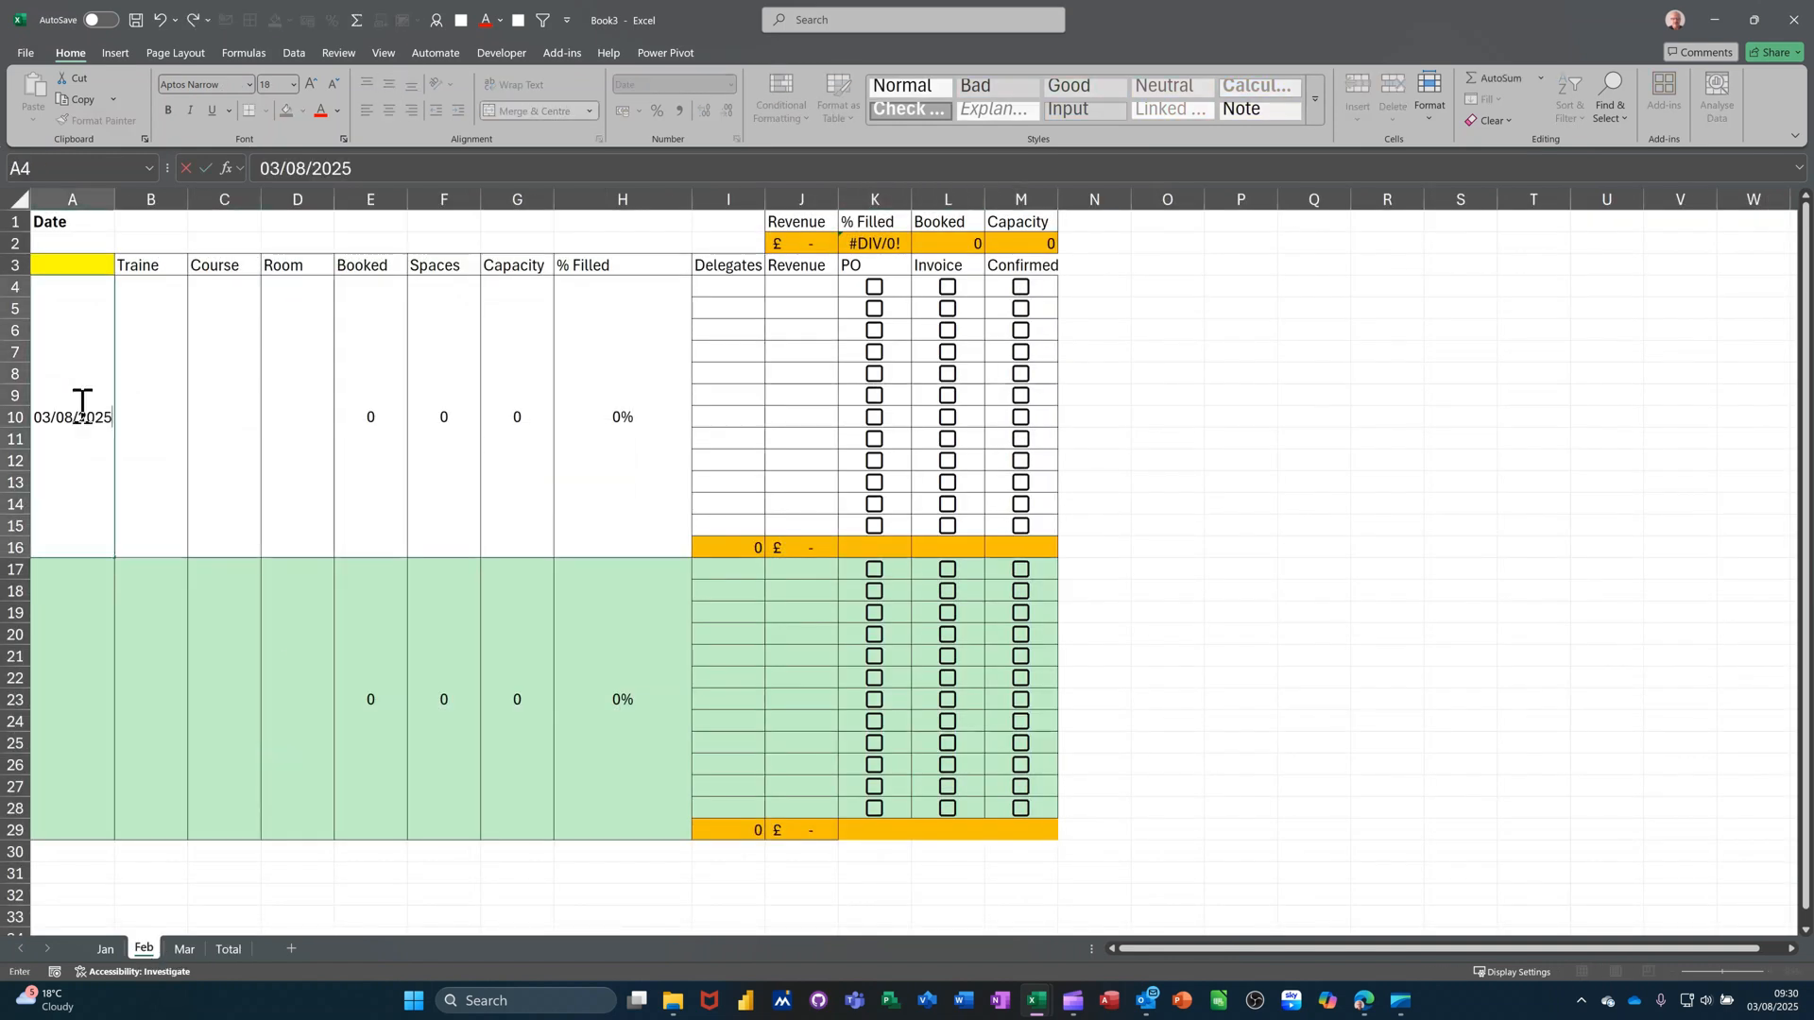
# Step: Enter a delegate's first name in I4 of the Feb sheet and fill the name list down to I10
pyautogui.click(723, 295)
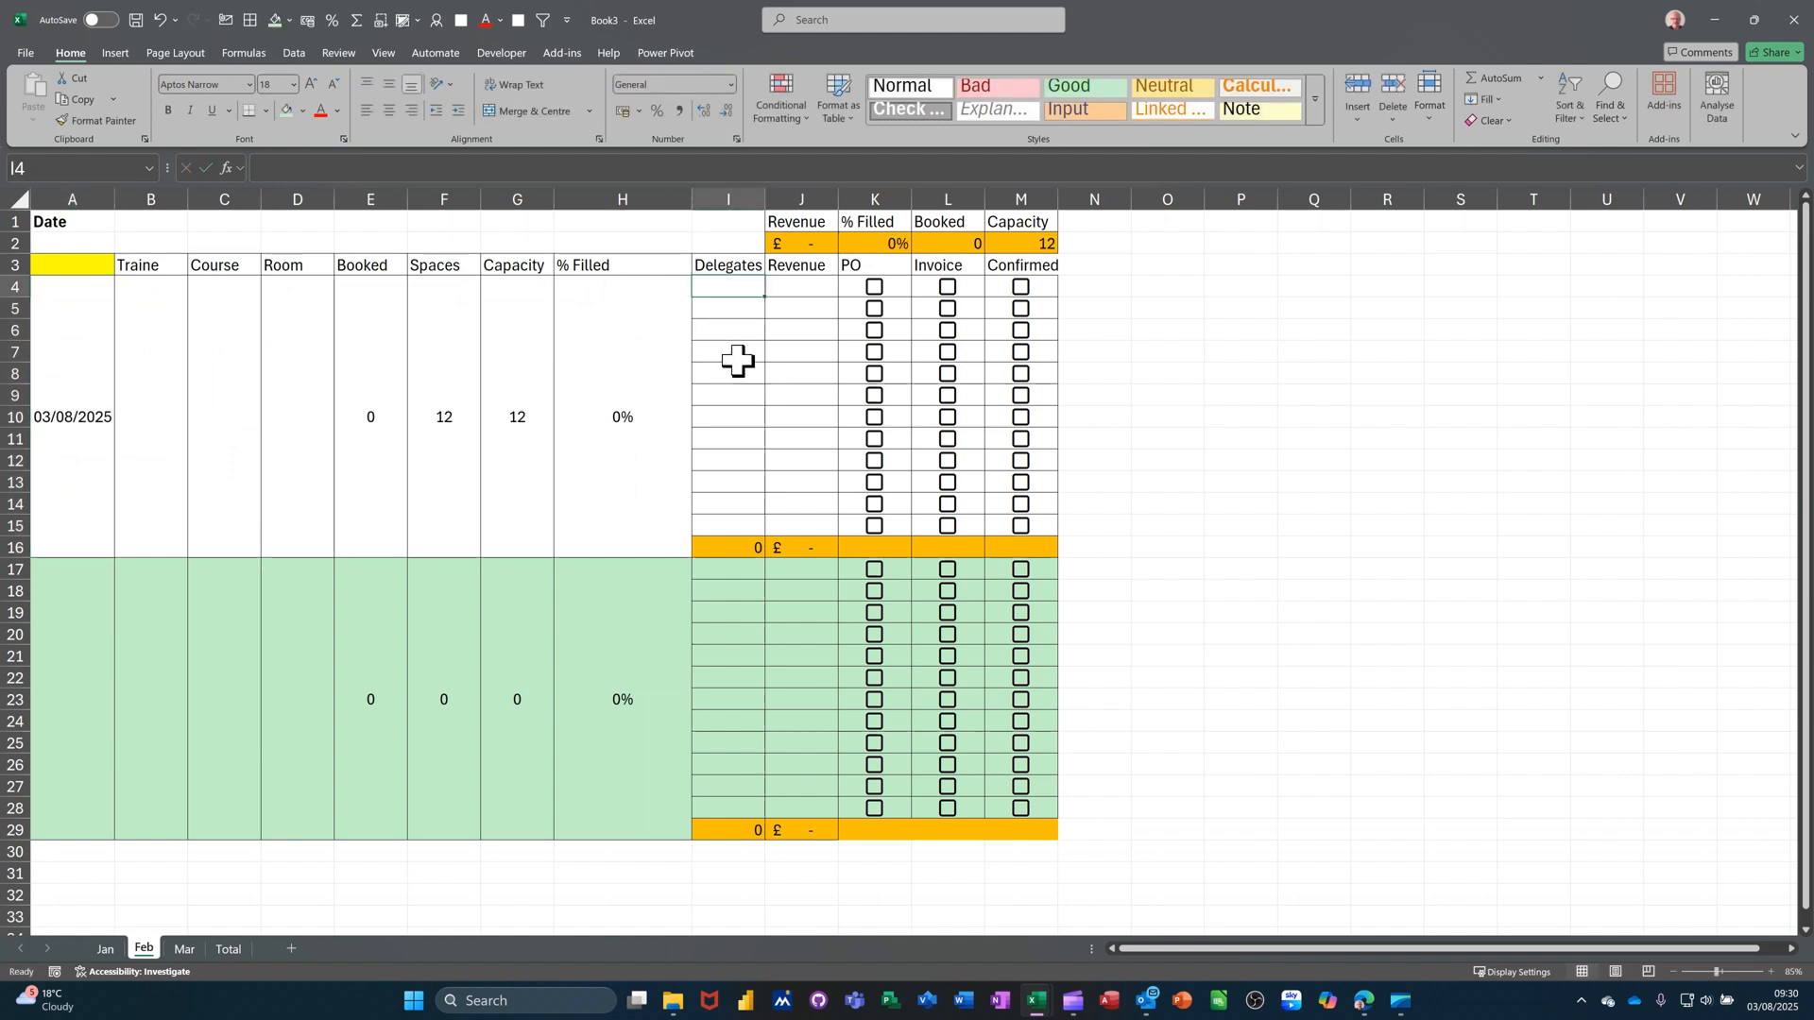
pyautogui.write('Stve')
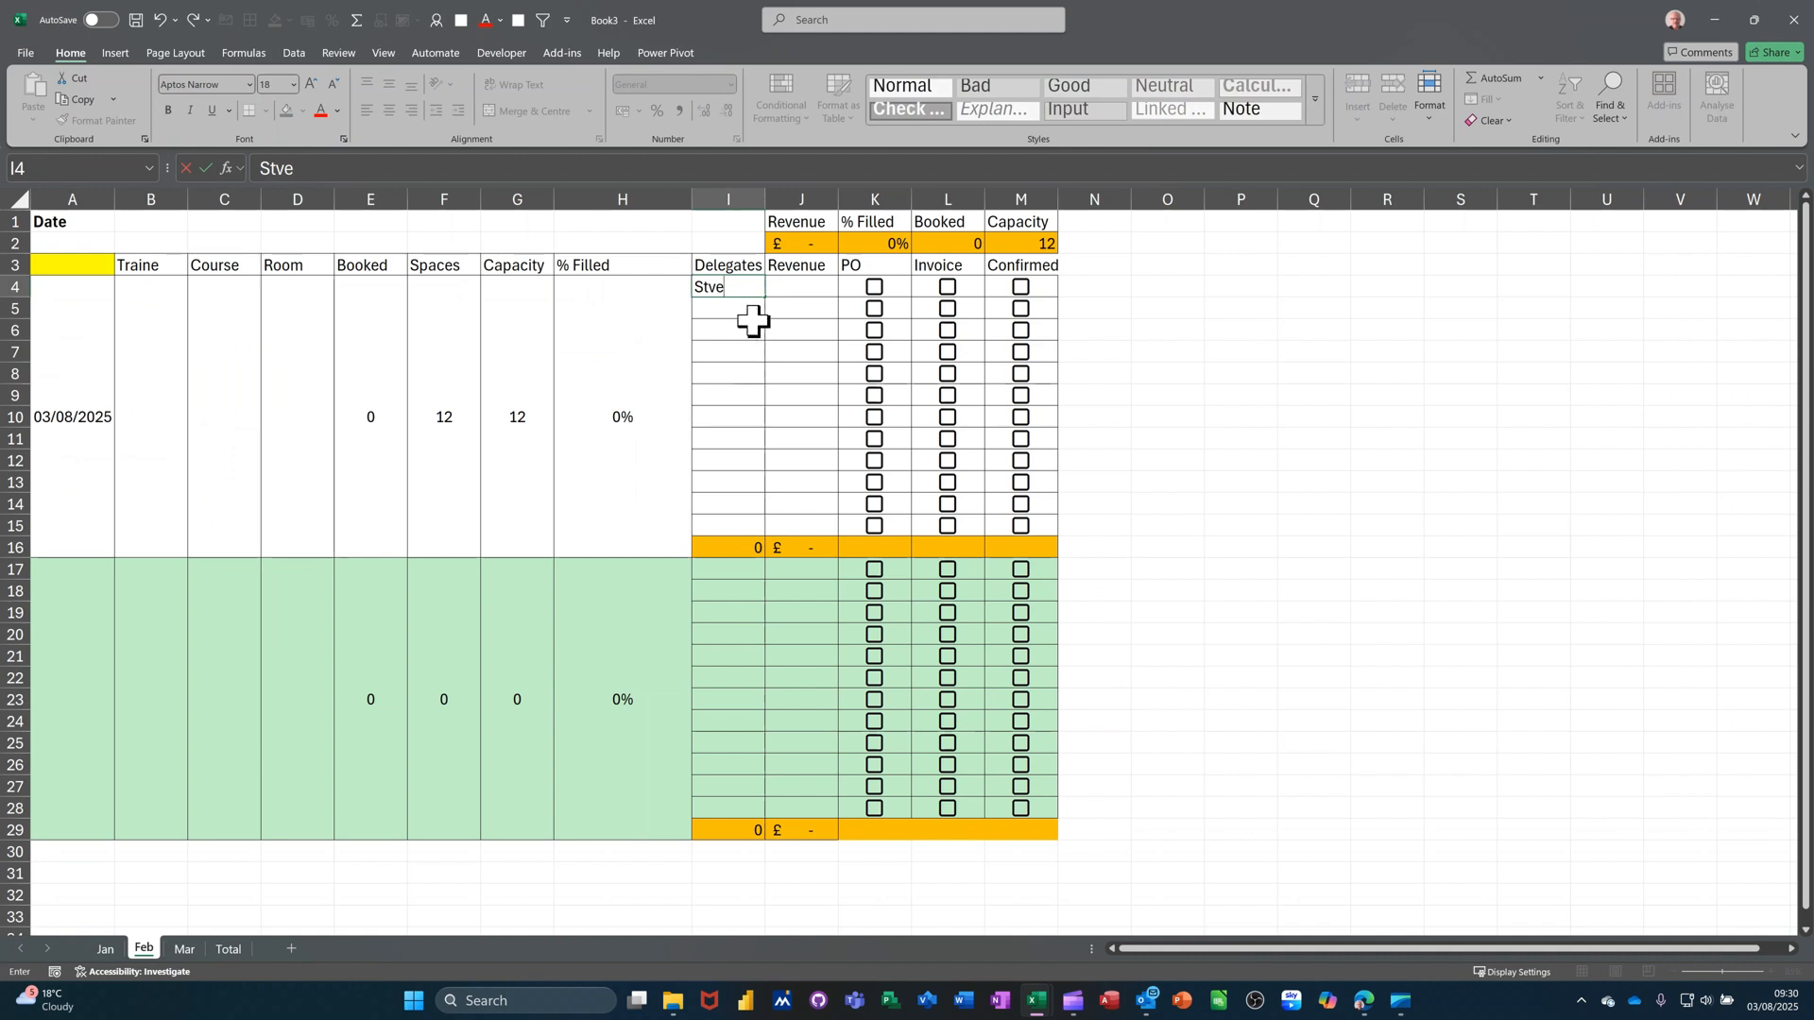
pyautogui.click(749, 322)
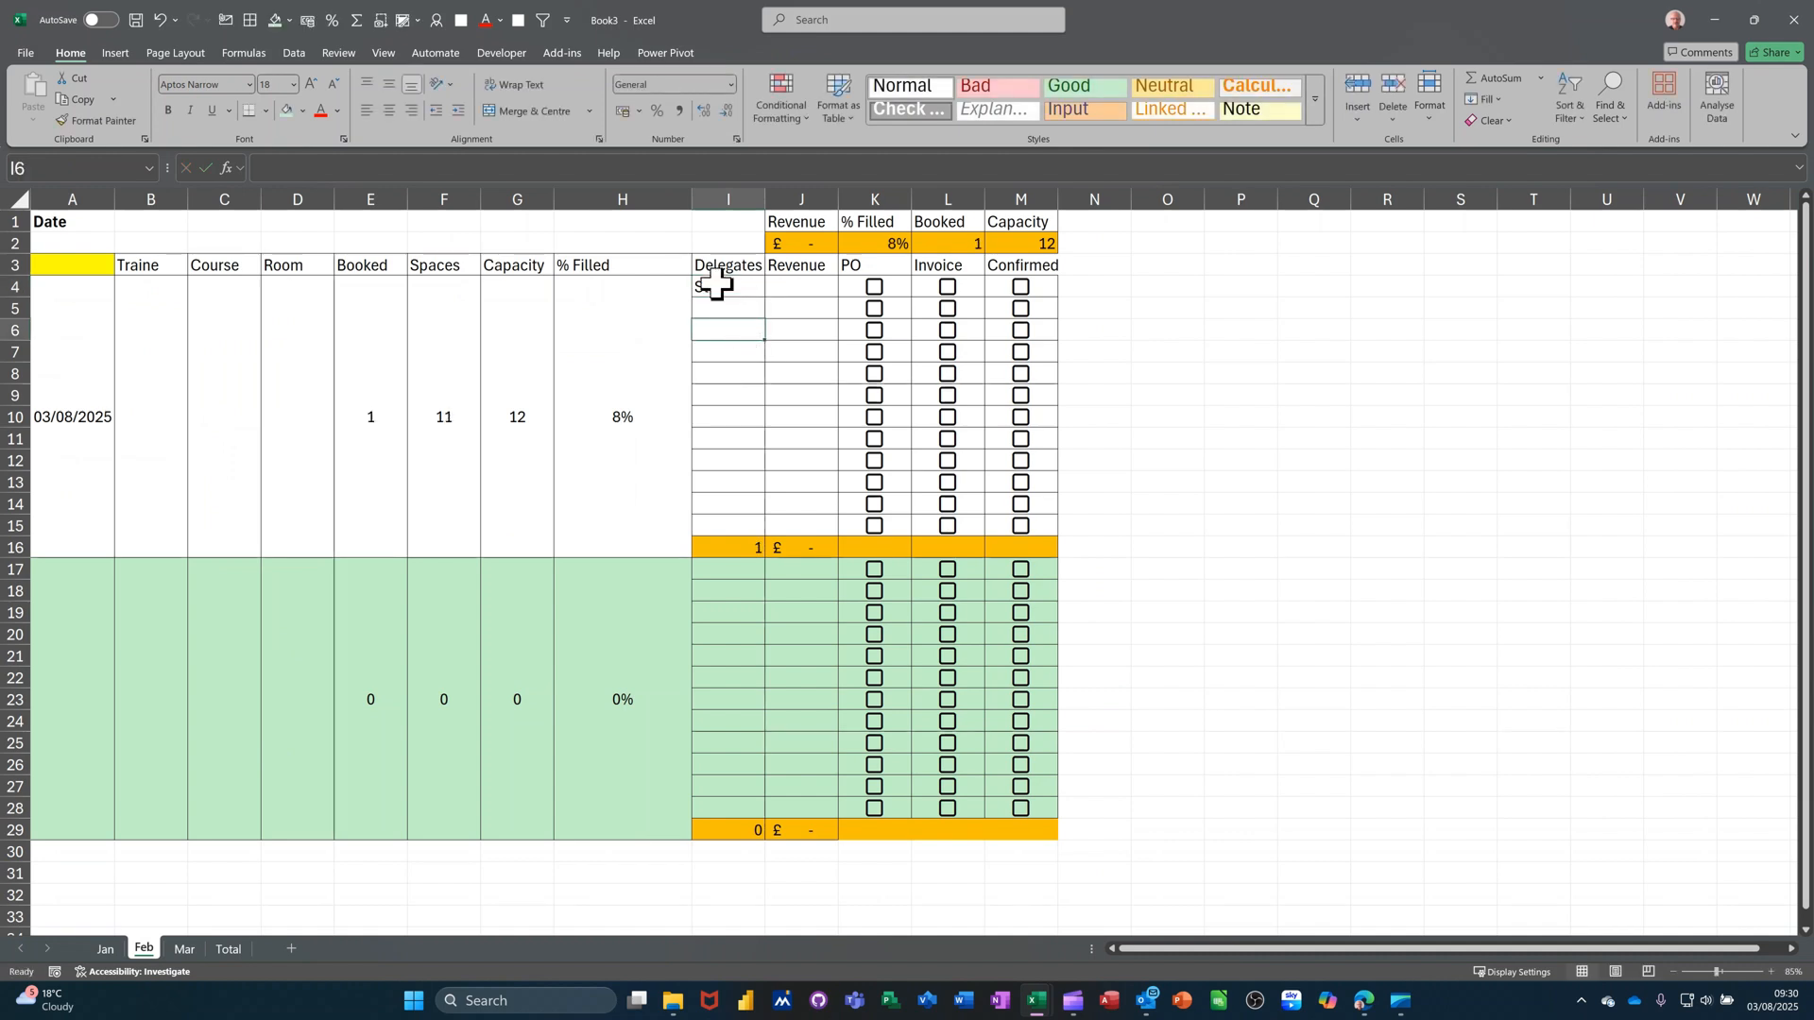
pyautogui.click(717, 287)
pyautogui.write('S')
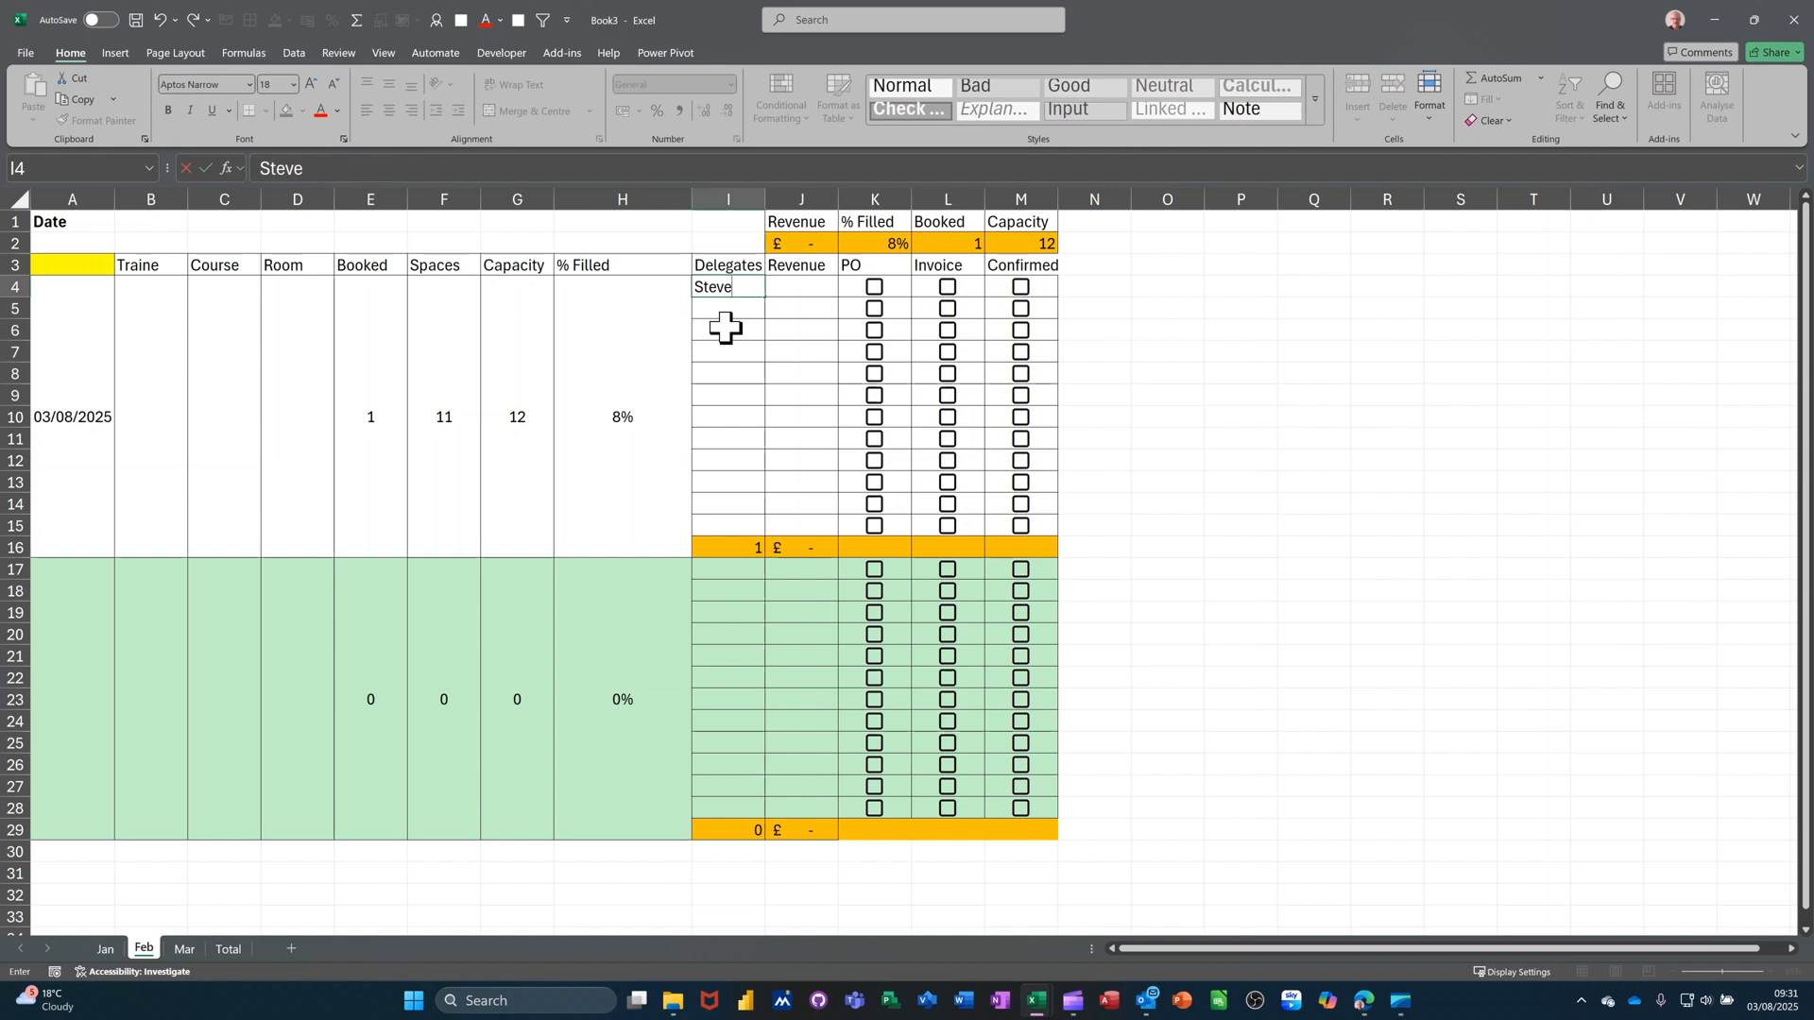
pyautogui.write('teve')
pyautogui.click(739, 285)
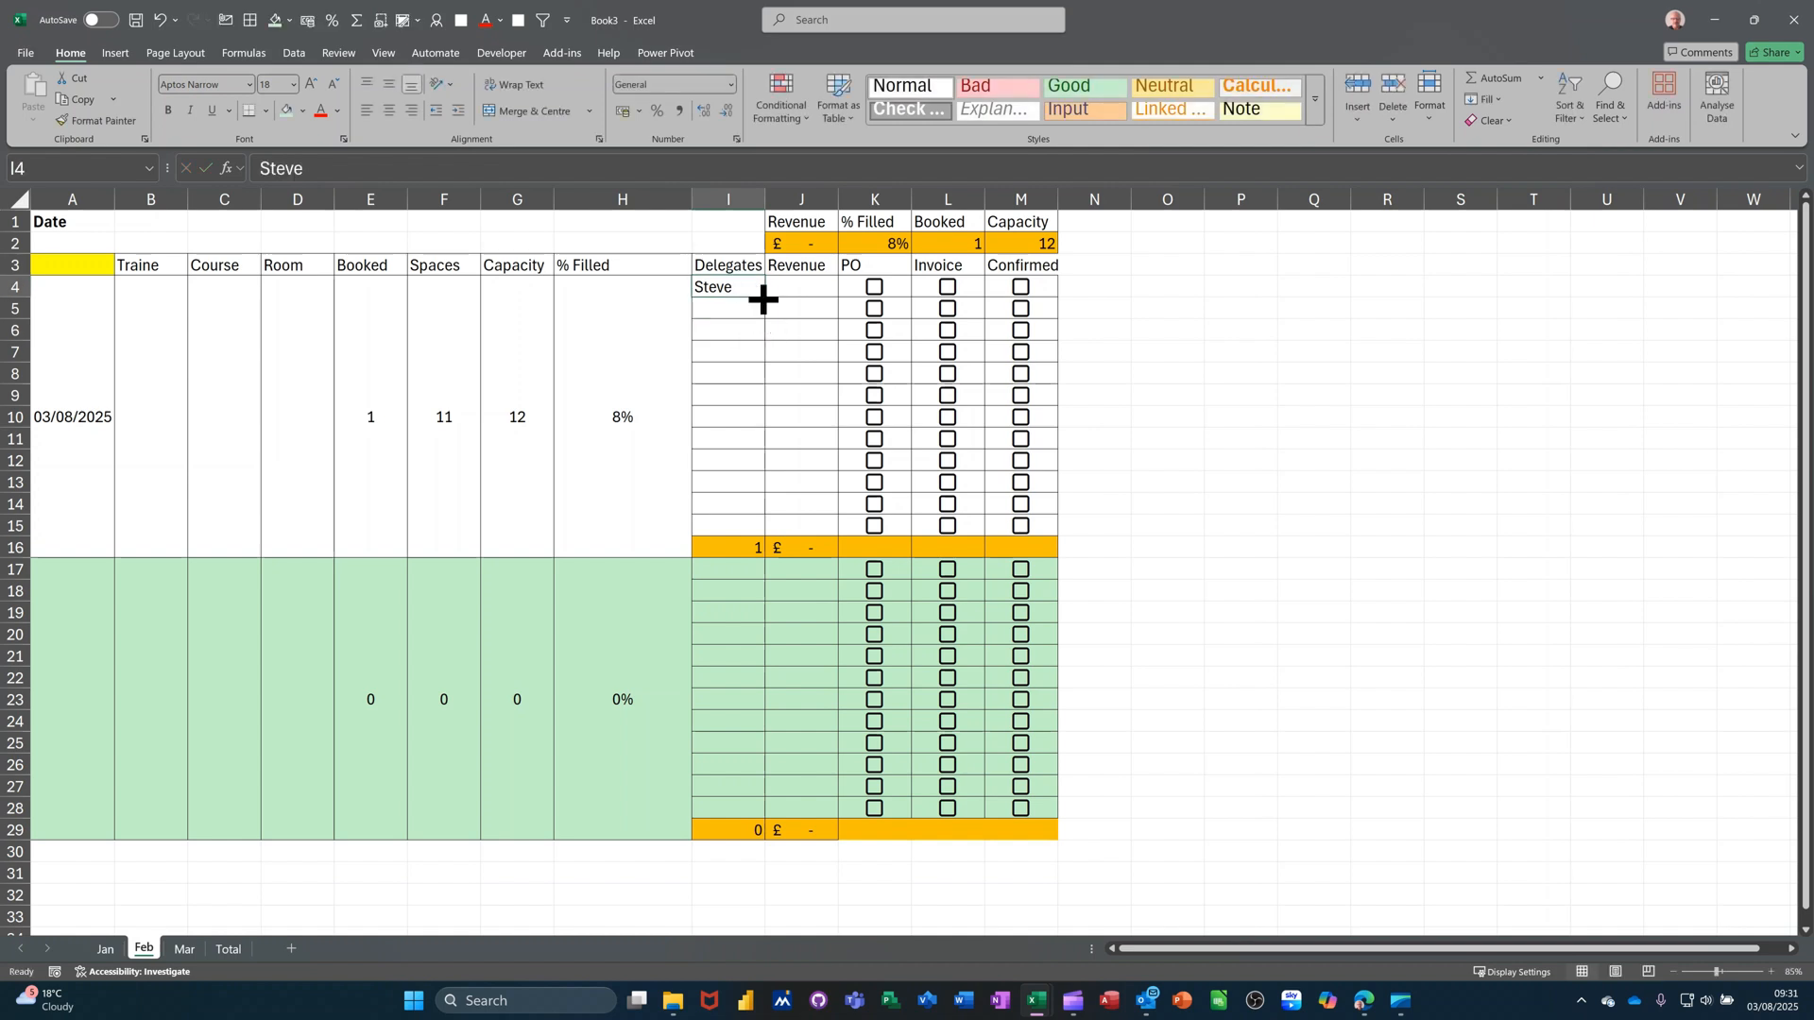
pyautogui.moveTo(769, 299); pyautogui.dragTo(758, 438)
# Step: Enter a revenue of 200 in J4, fill it down to J10 and autofit column J
pyautogui.click(817, 286)
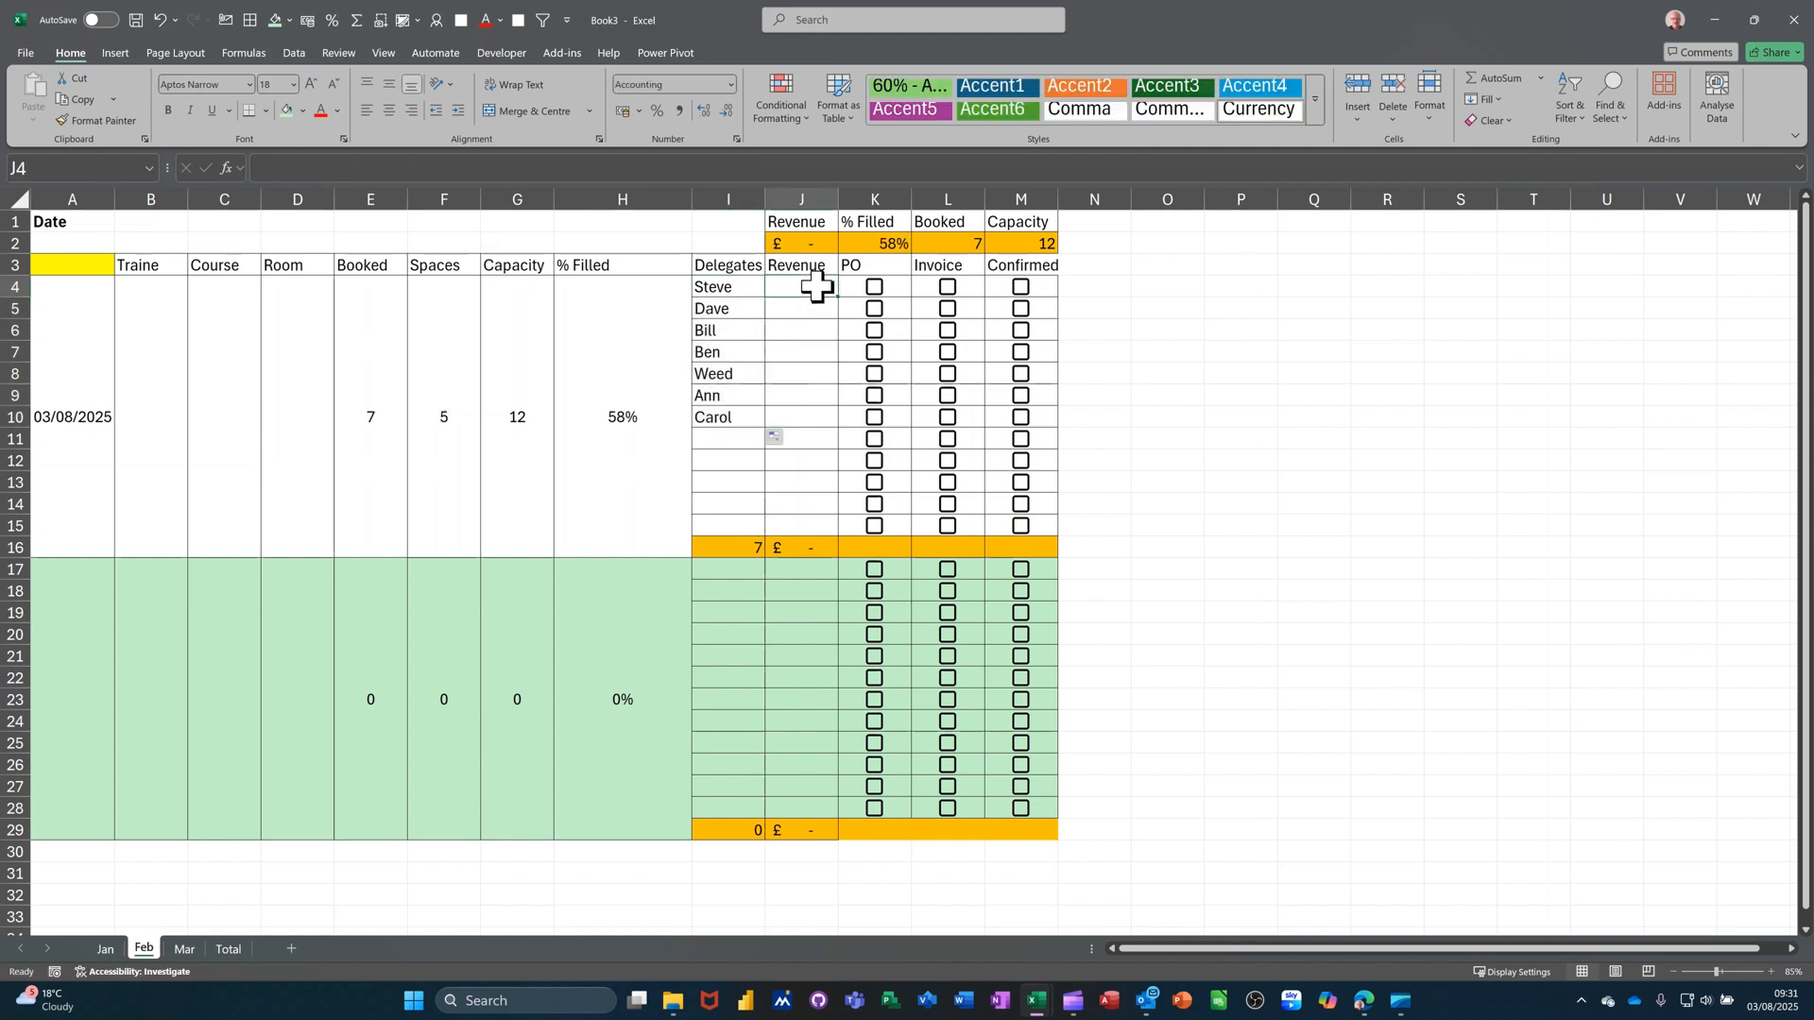
pyautogui.write('200')
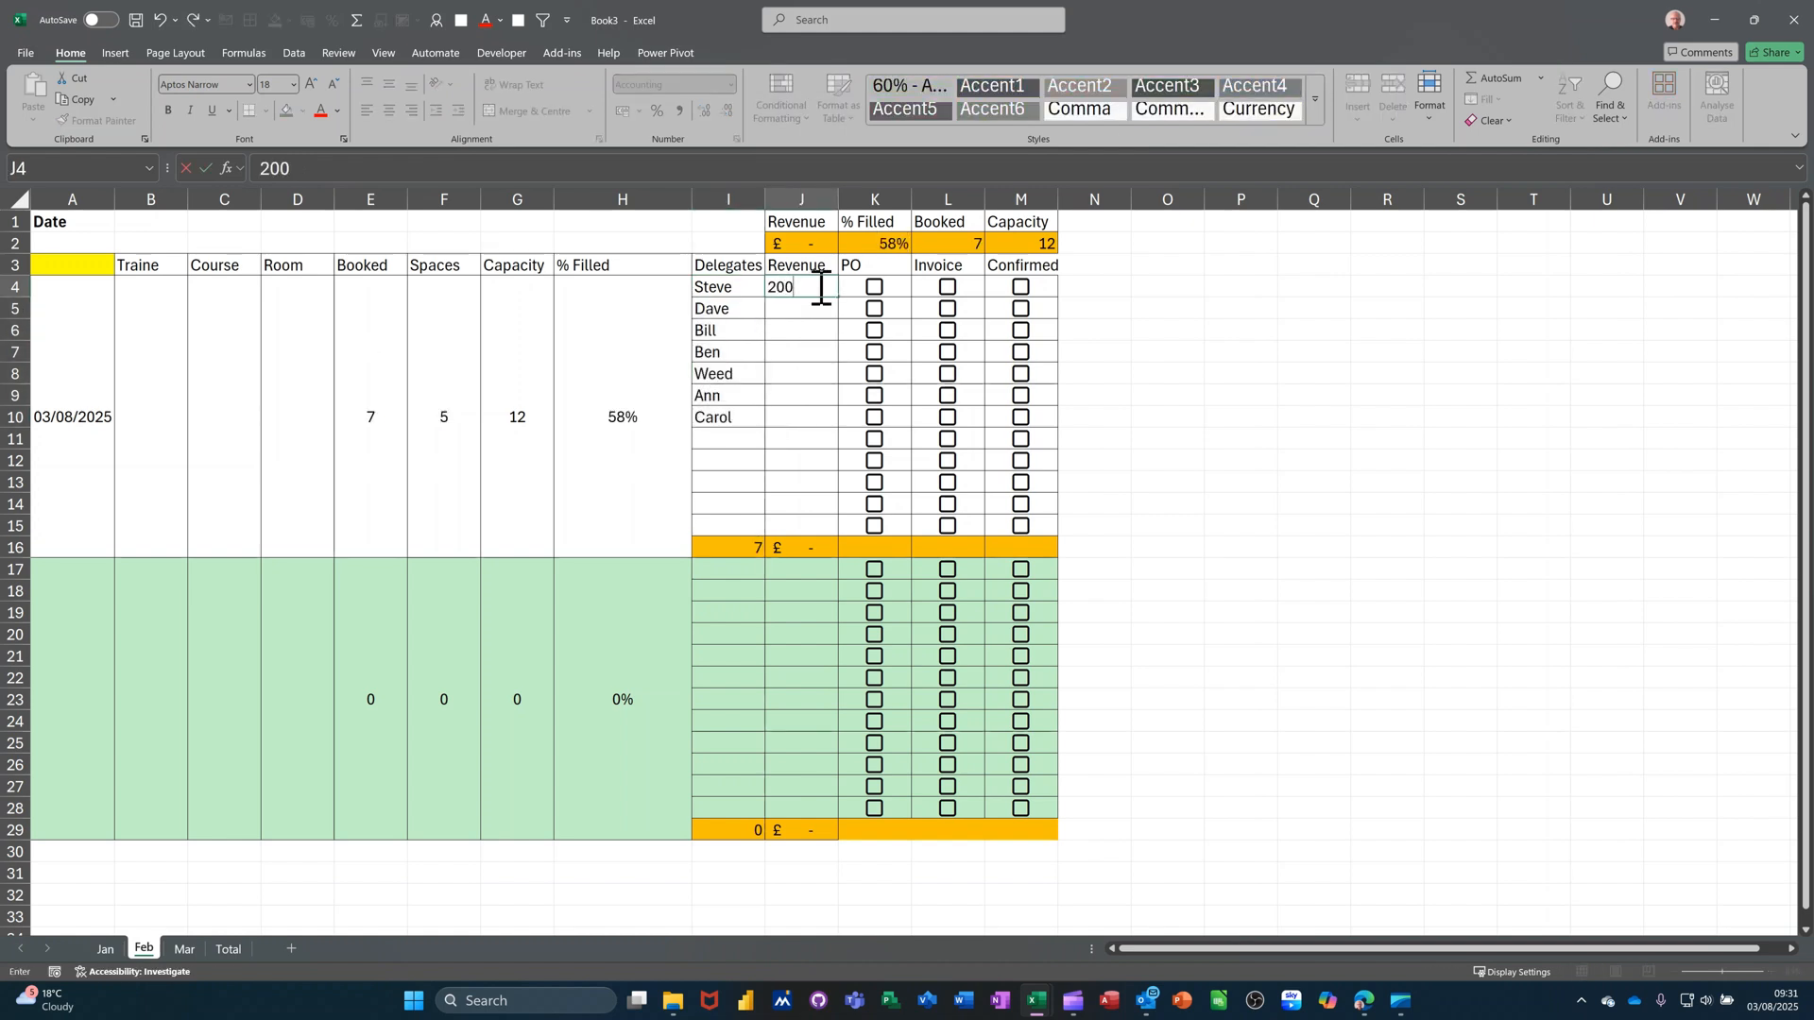
pyautogui.hotkey('ctrl', 'Return')
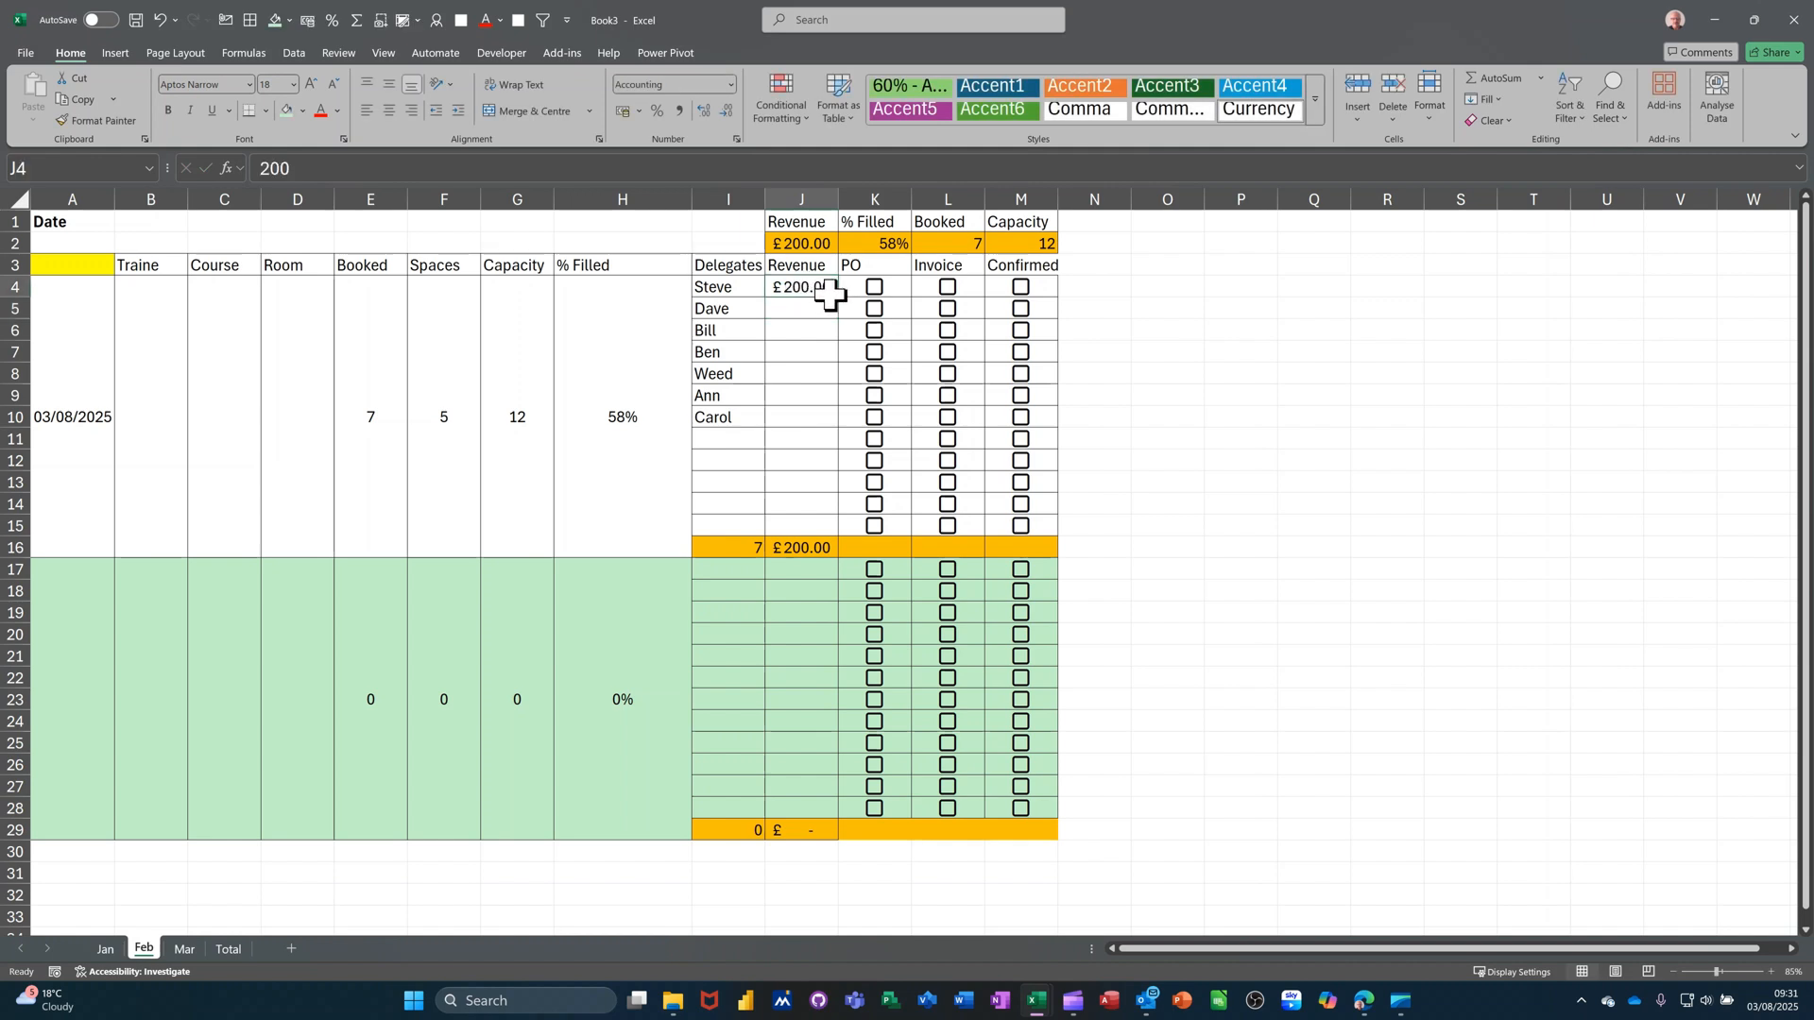
pyautogui.moveTo(839, 297); pyautogui.dragTo(818, 425)
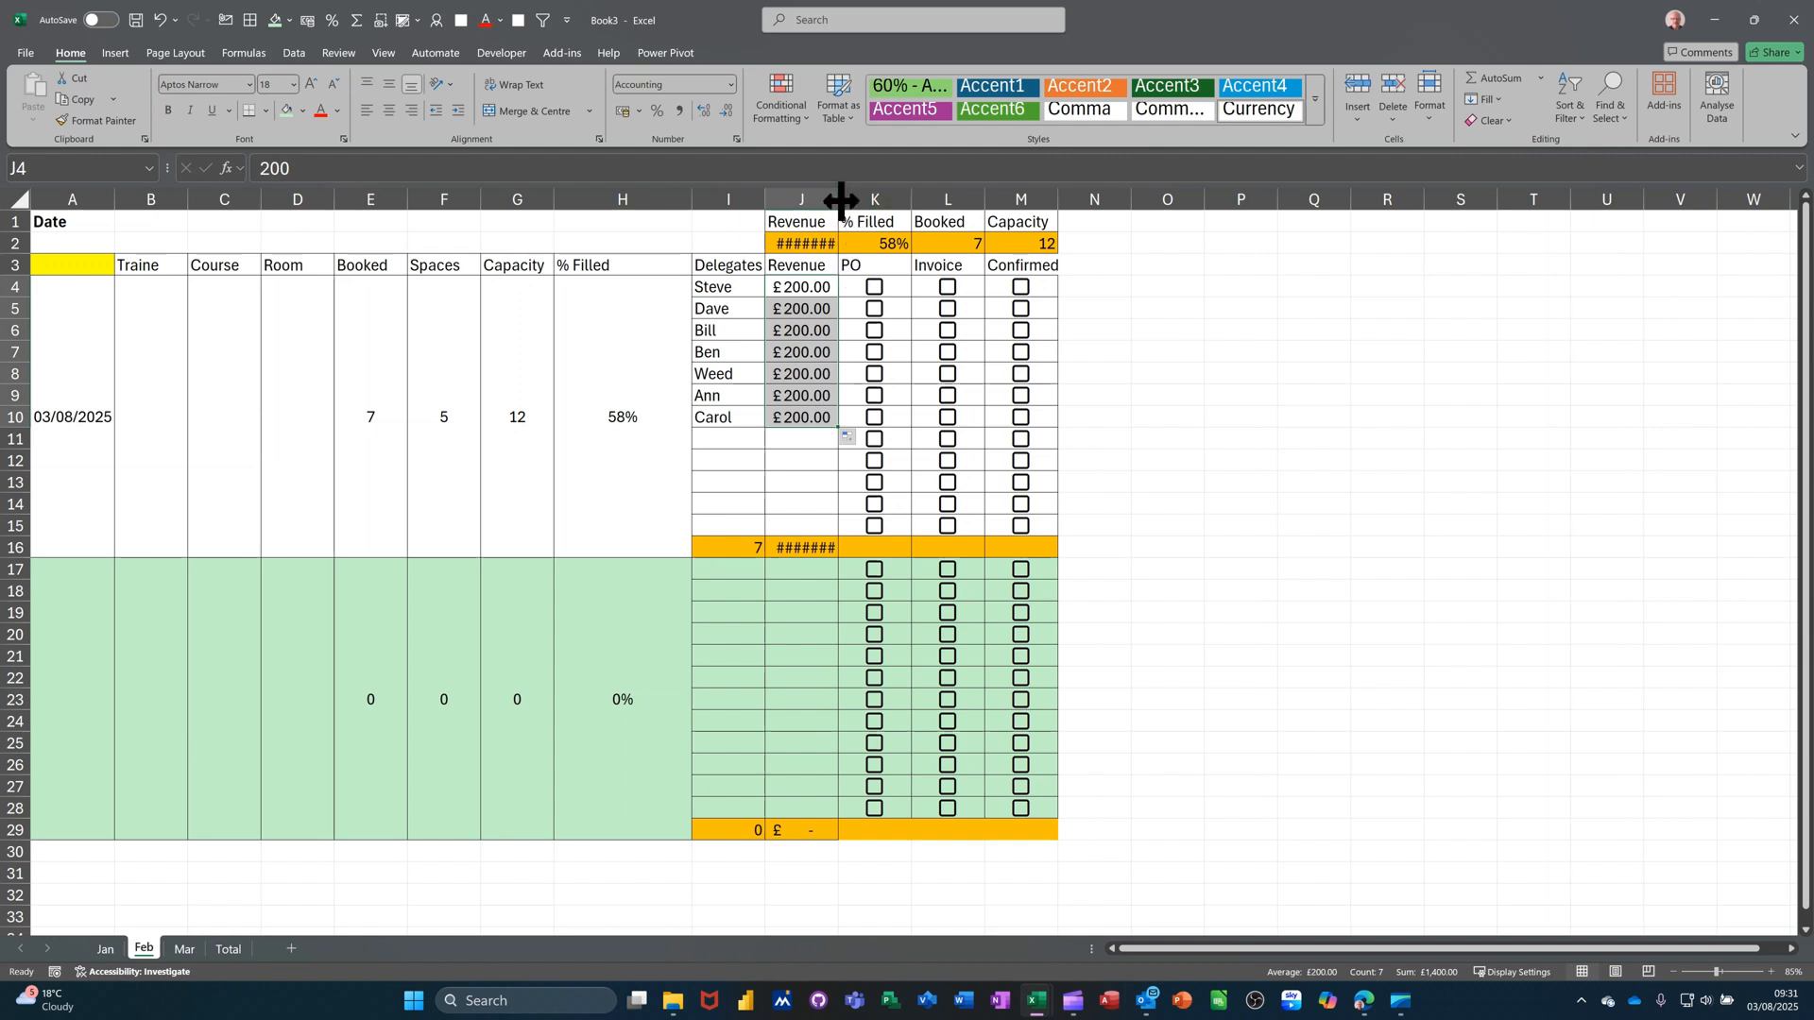
pyautogui.doubleClick(840, 199)
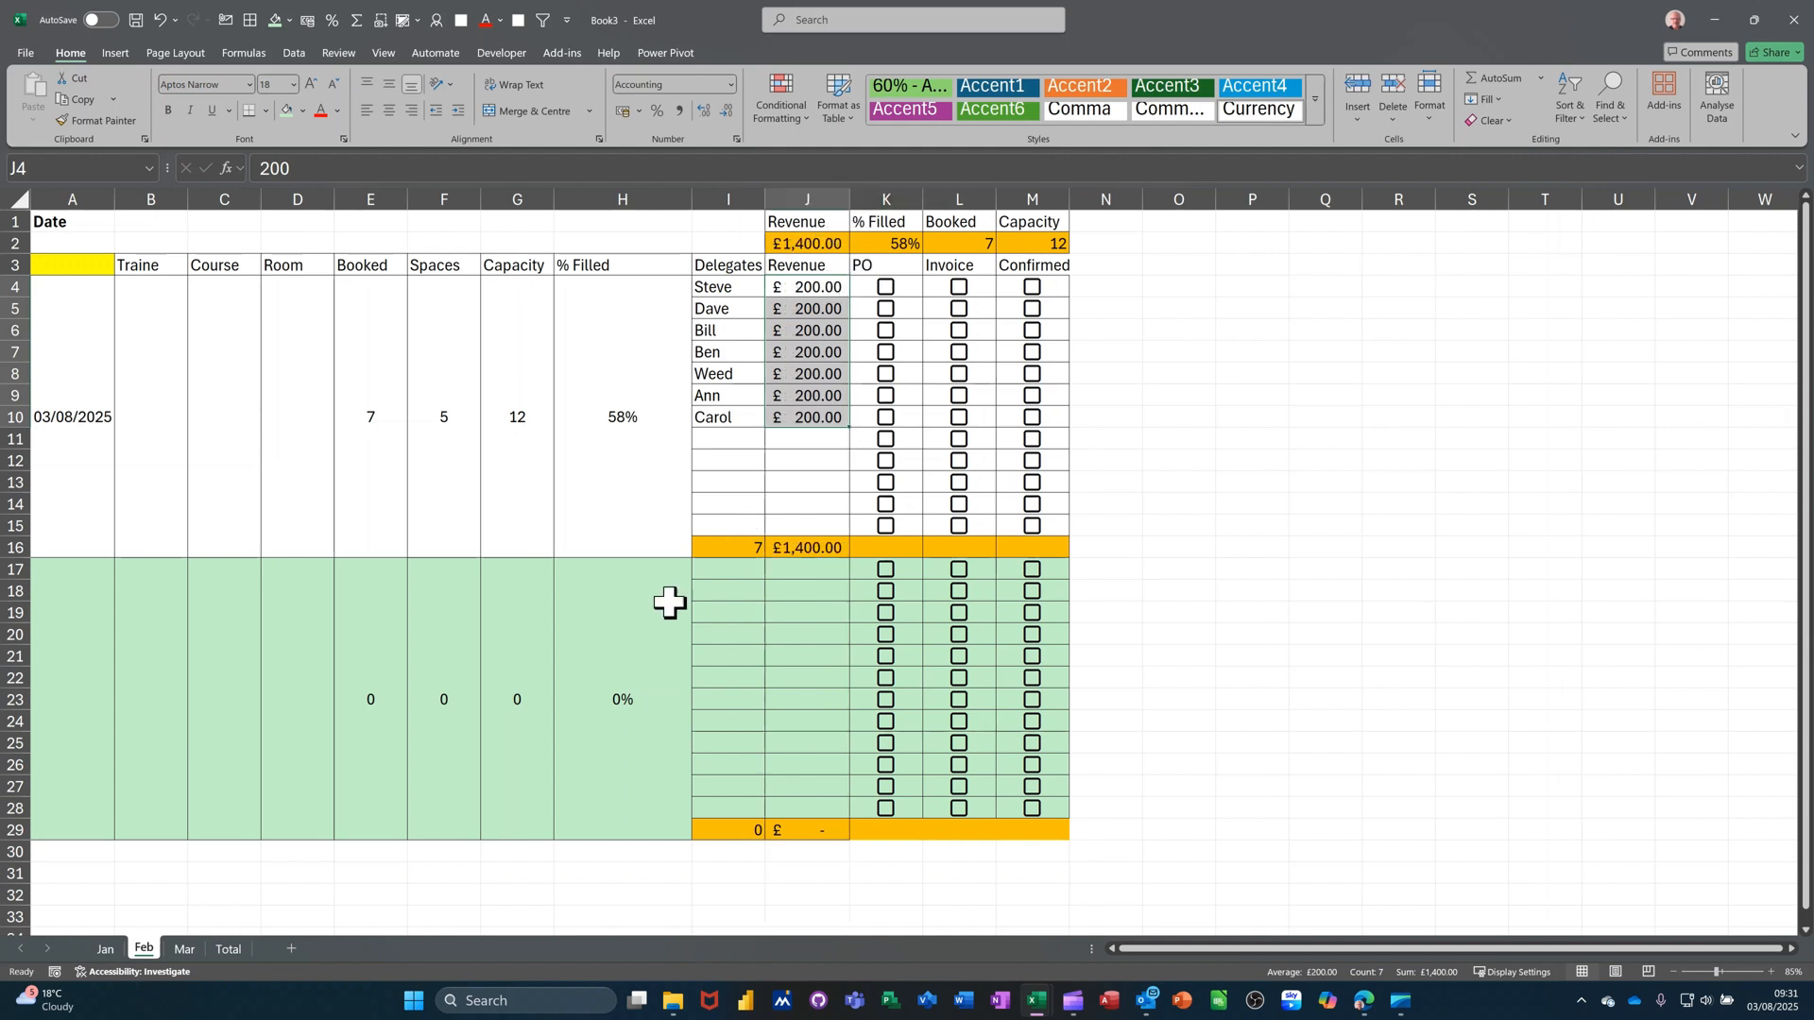
# Step: Autofit column A on the Total sheet and check the Booked total in C2 against the Feb and Jan sheets
pyautogui.click(236, 952)
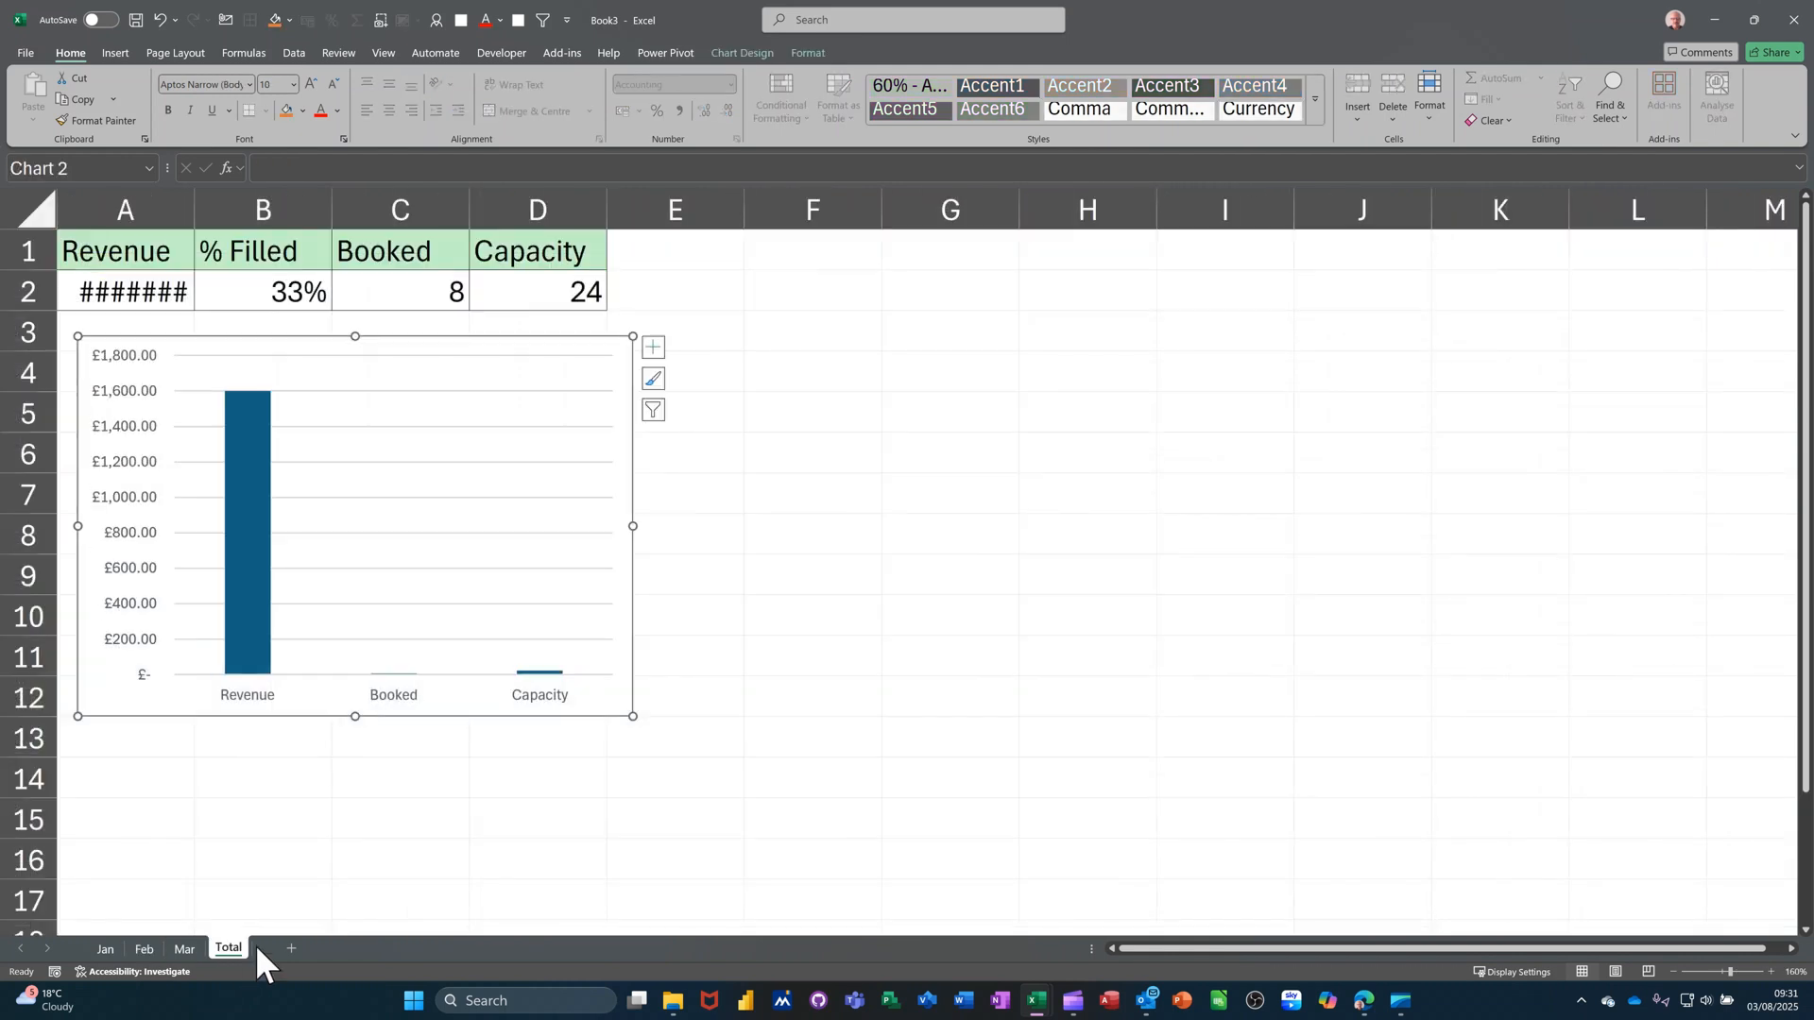
pyautogui.doubleClick(195, 213)
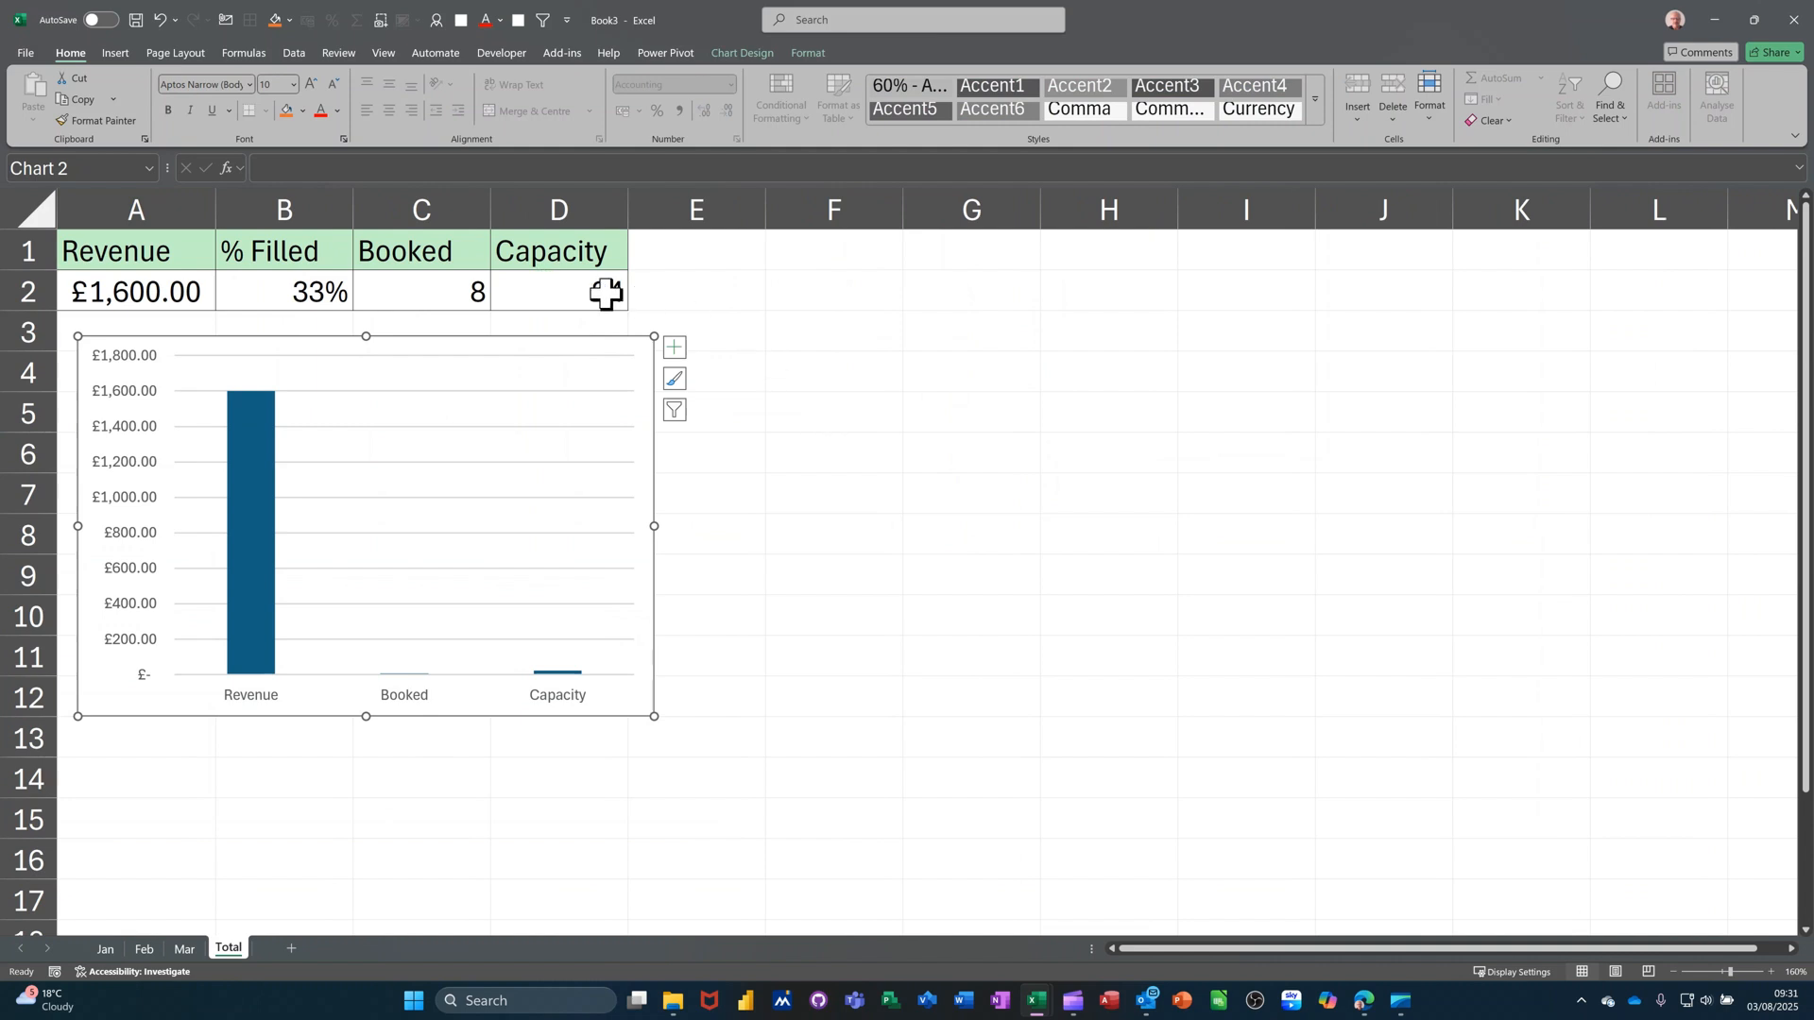
pyautogui.click(423, 296)
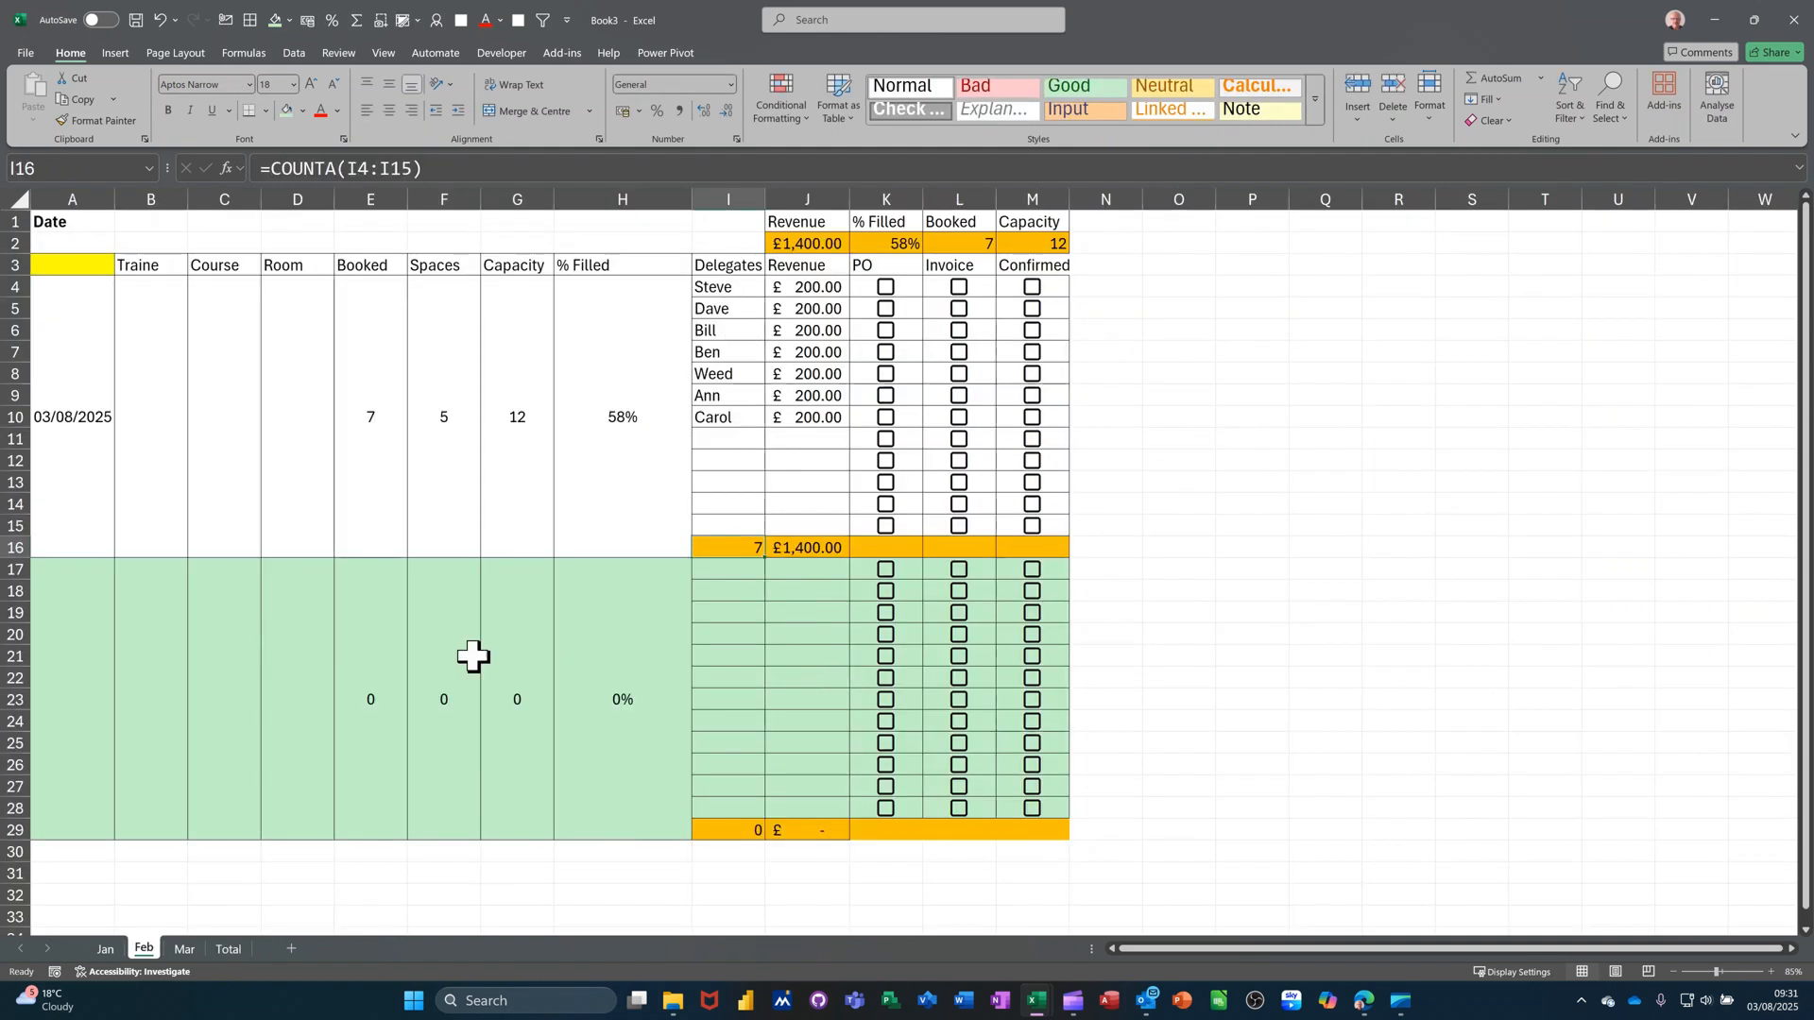
pyautogui.click(100, 949)
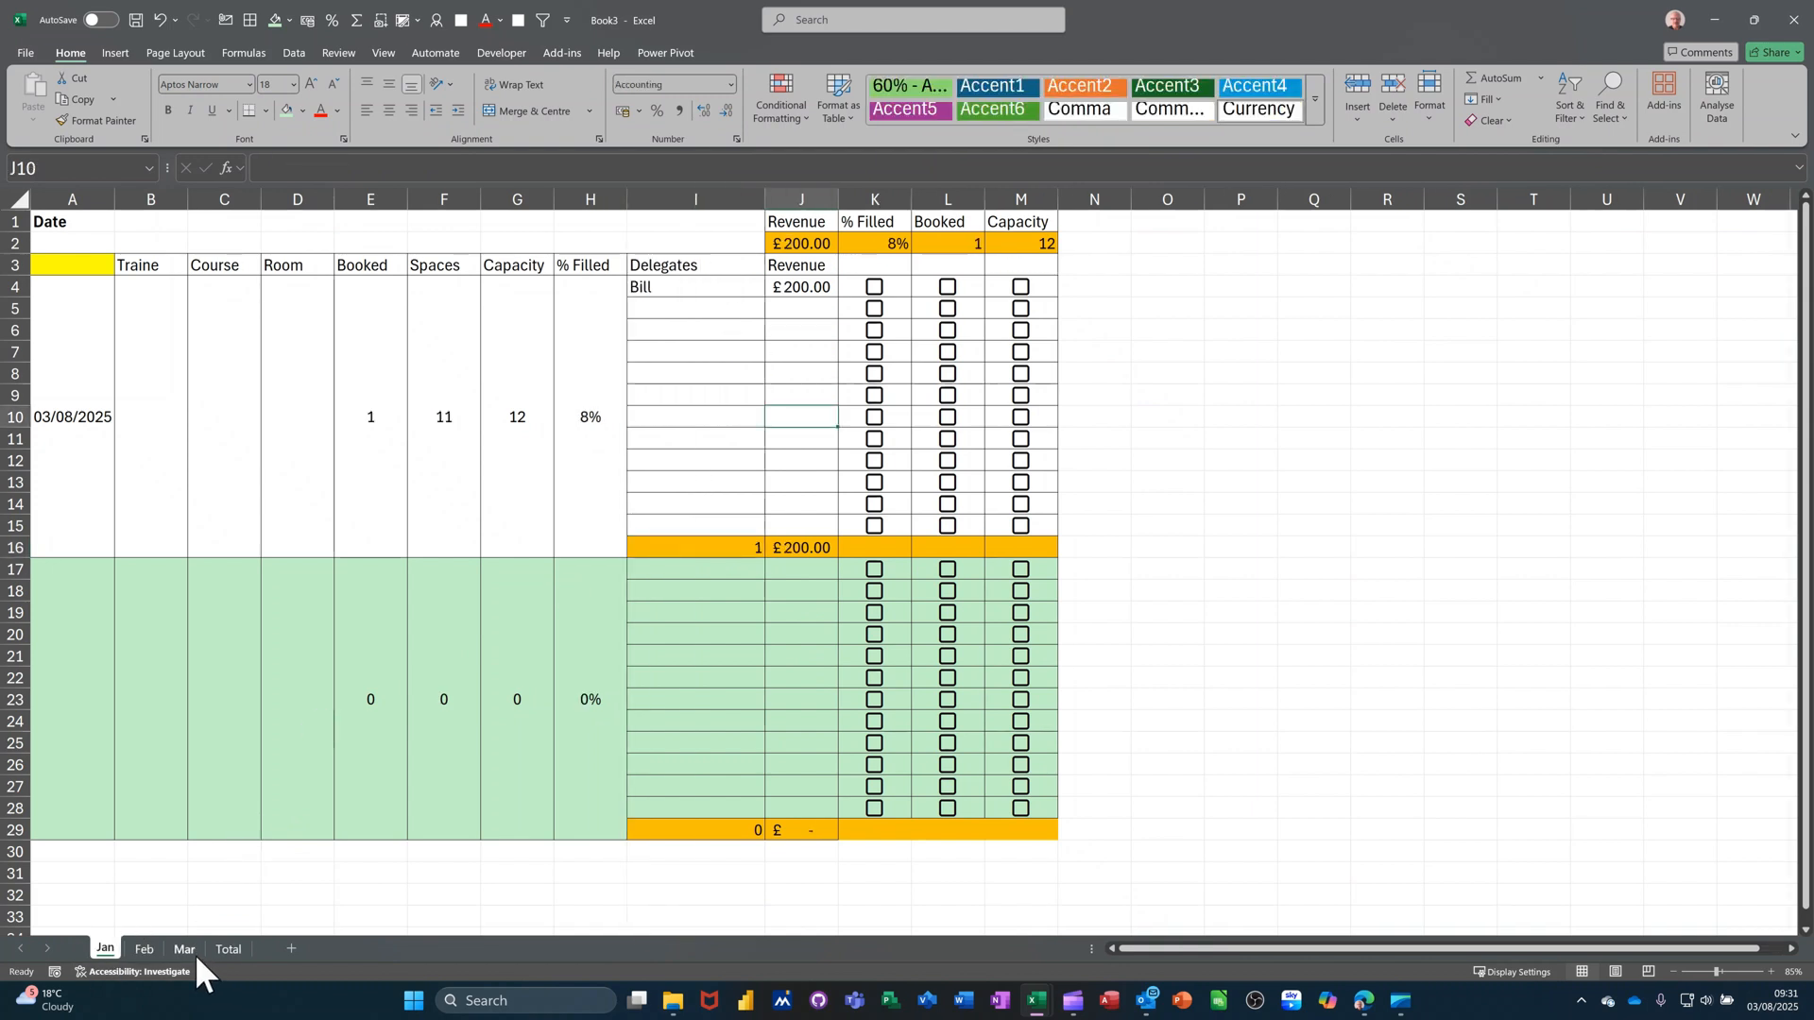
pyautogui.click(228, 949)
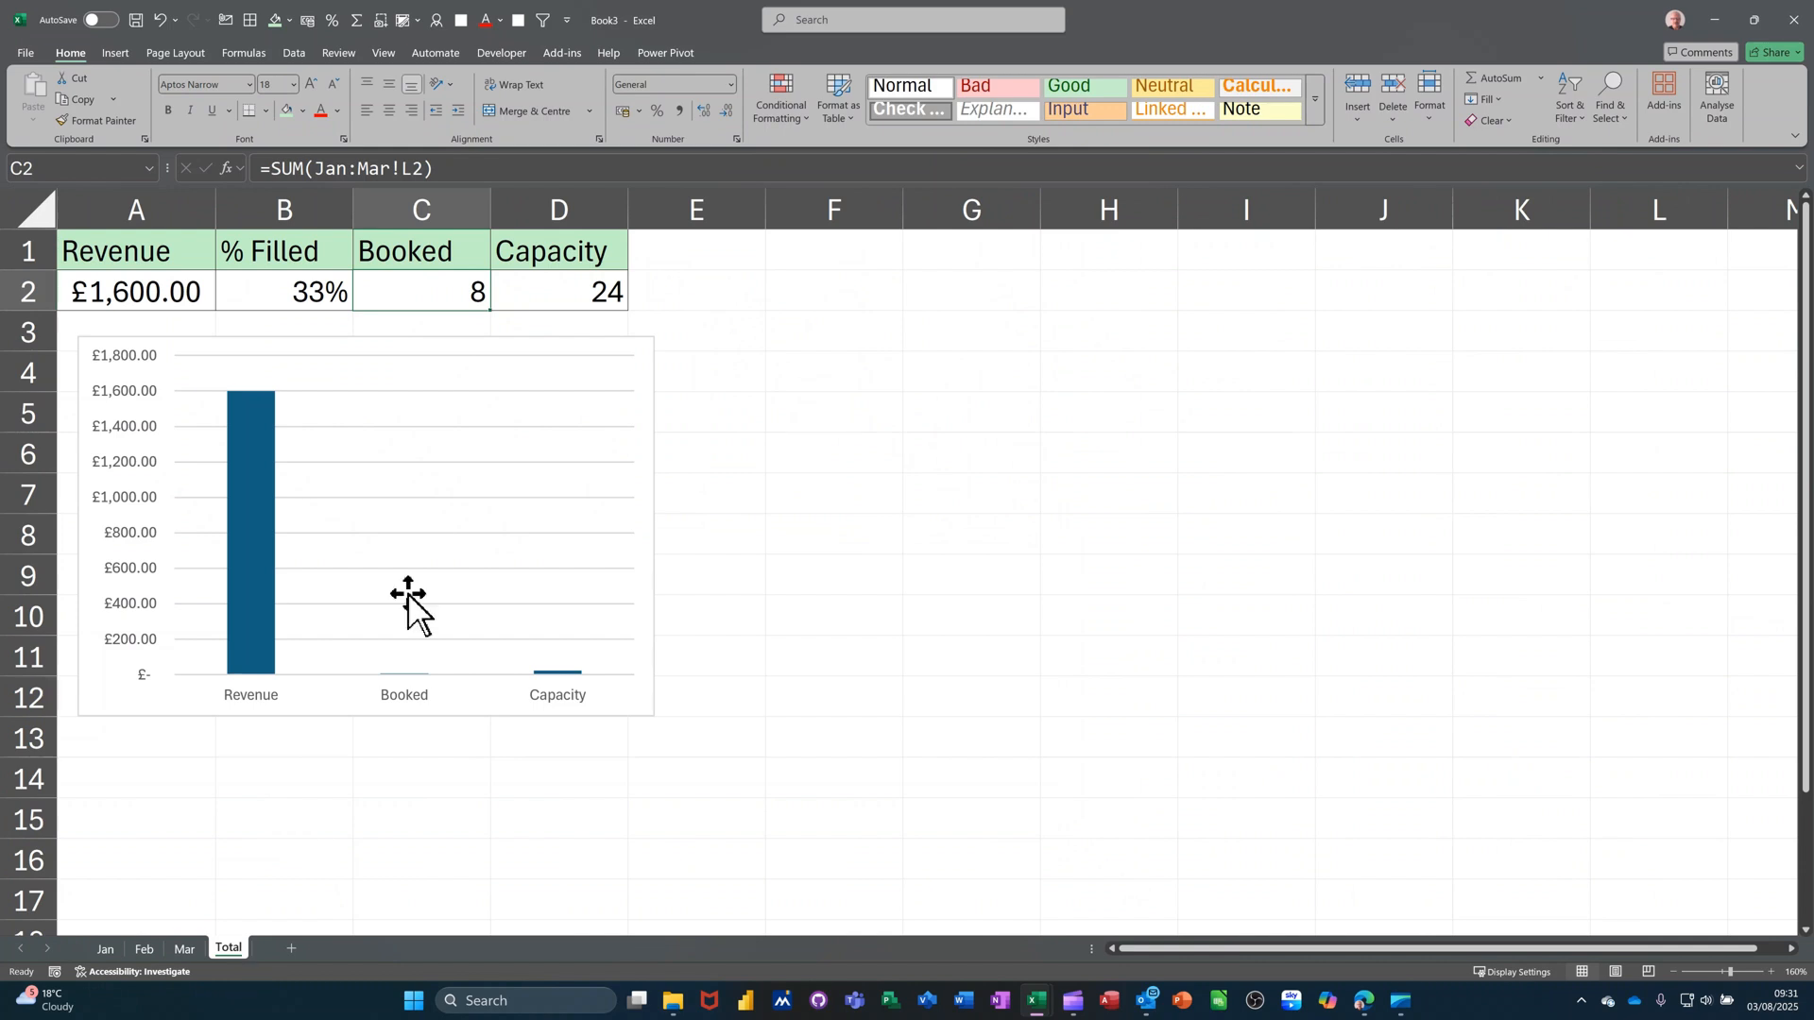